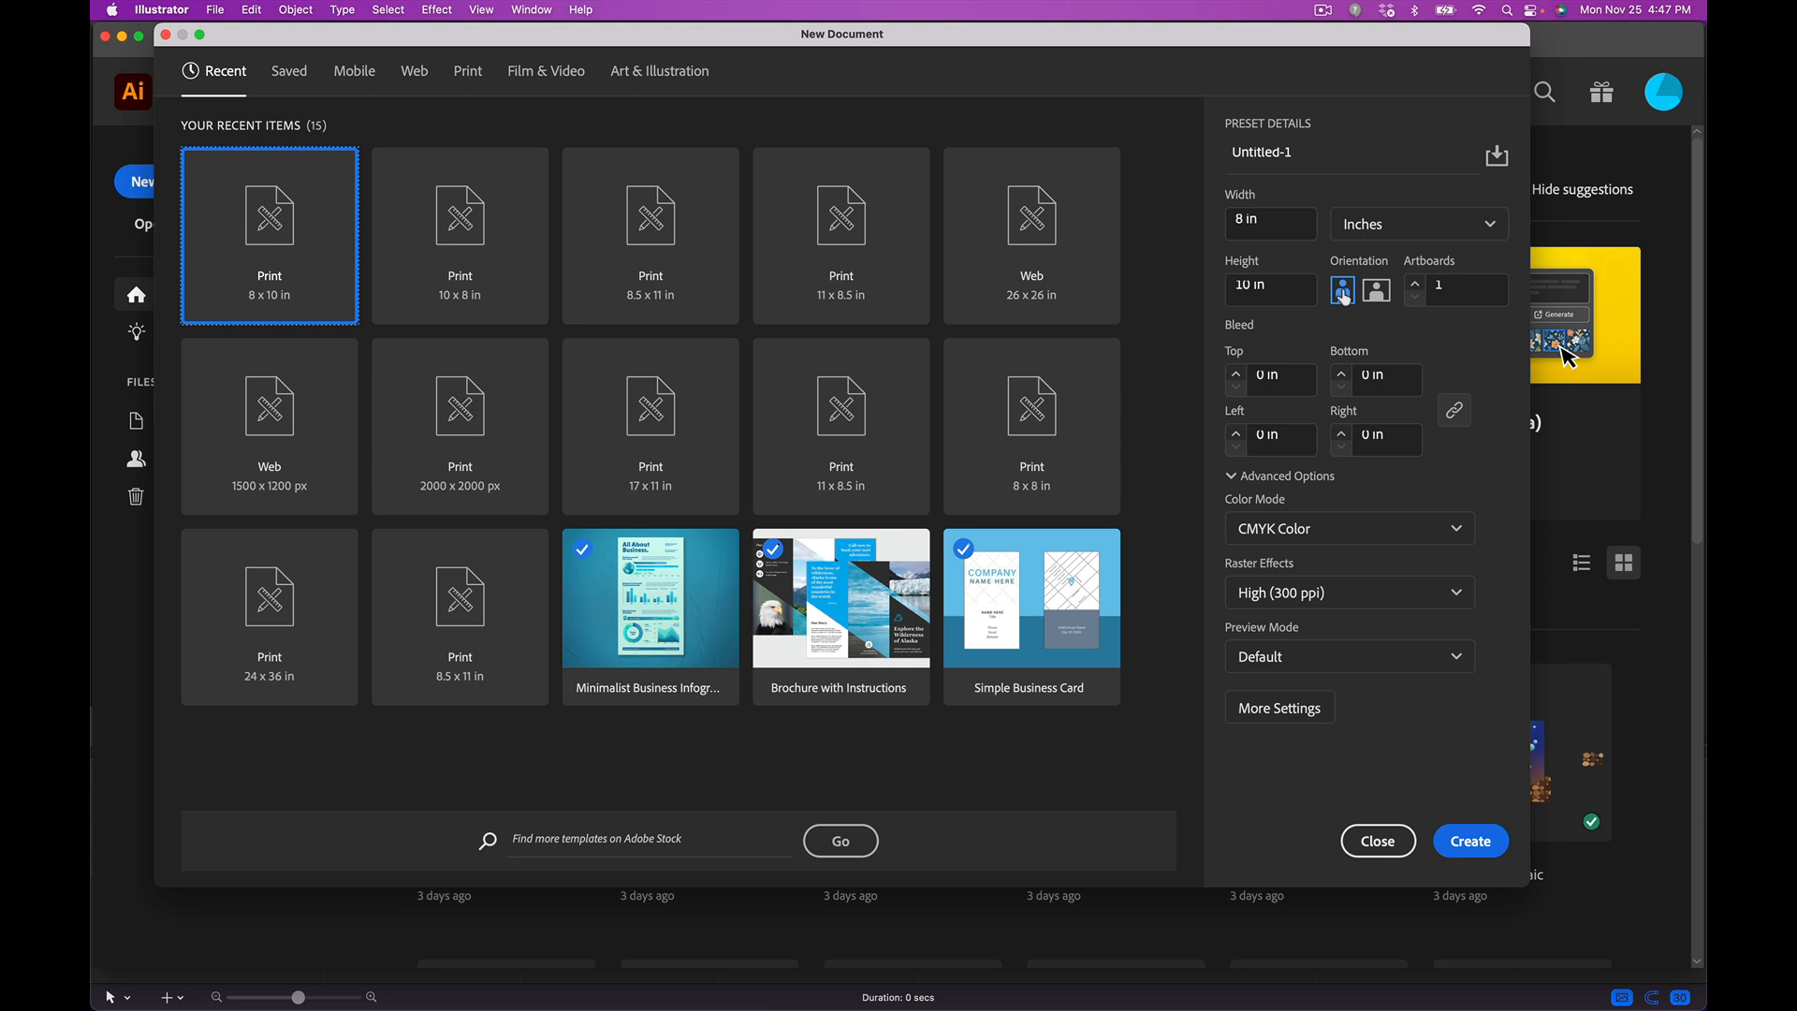
- Create an 8 x 10 in portrait CMYK document and draw a tall rectangle in the left half of the artboard
left_click(1471, 842)
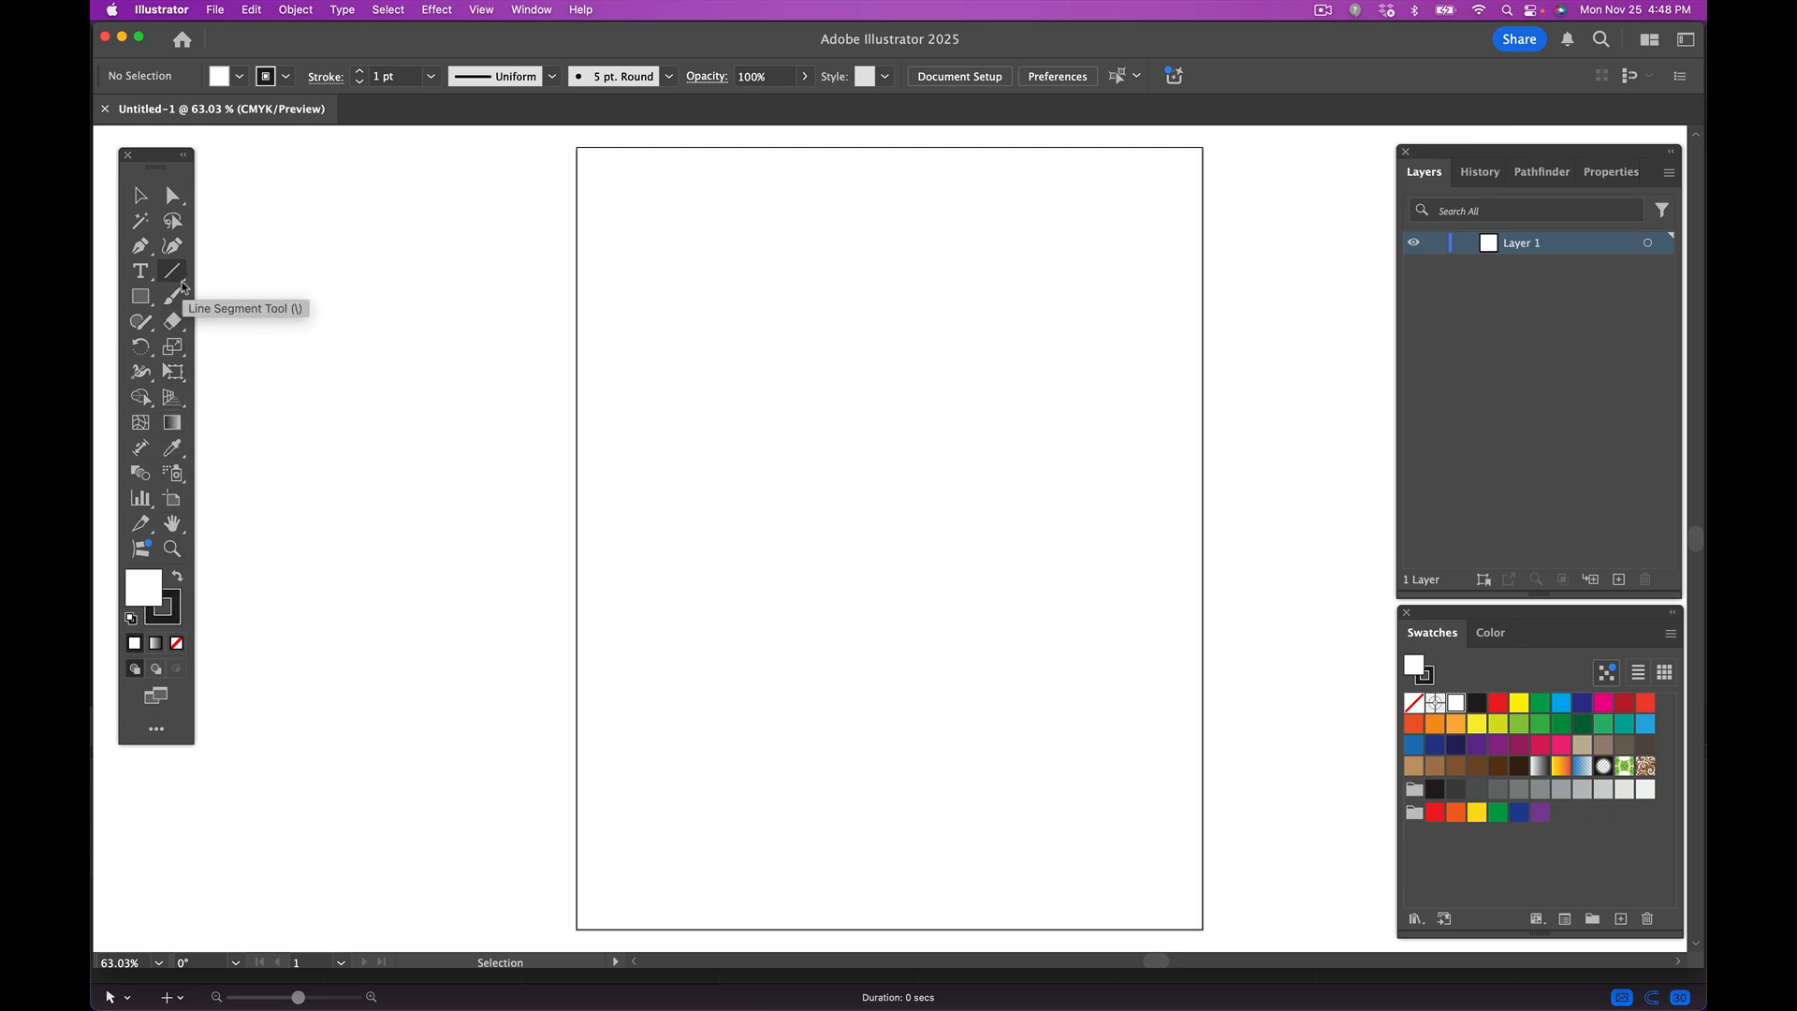
left_click(138, 298)
left_click_drag(138, 298, 242, 304)
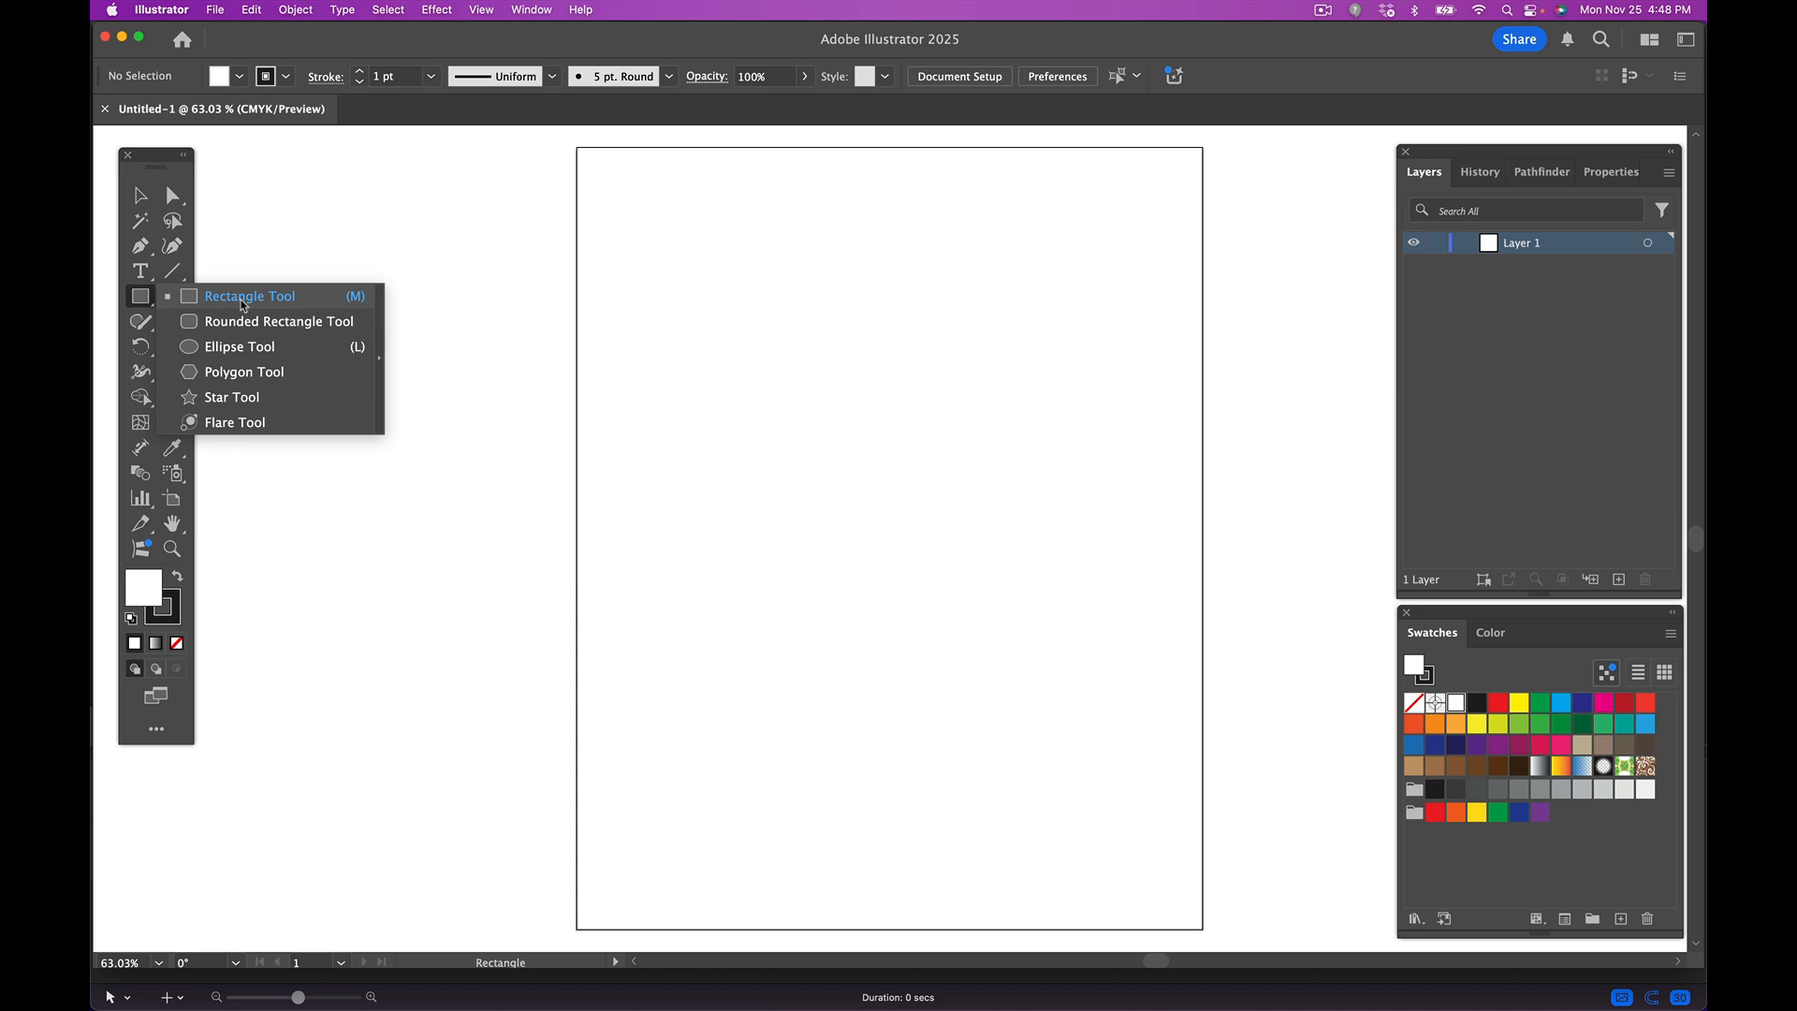
left_click(241, 304)
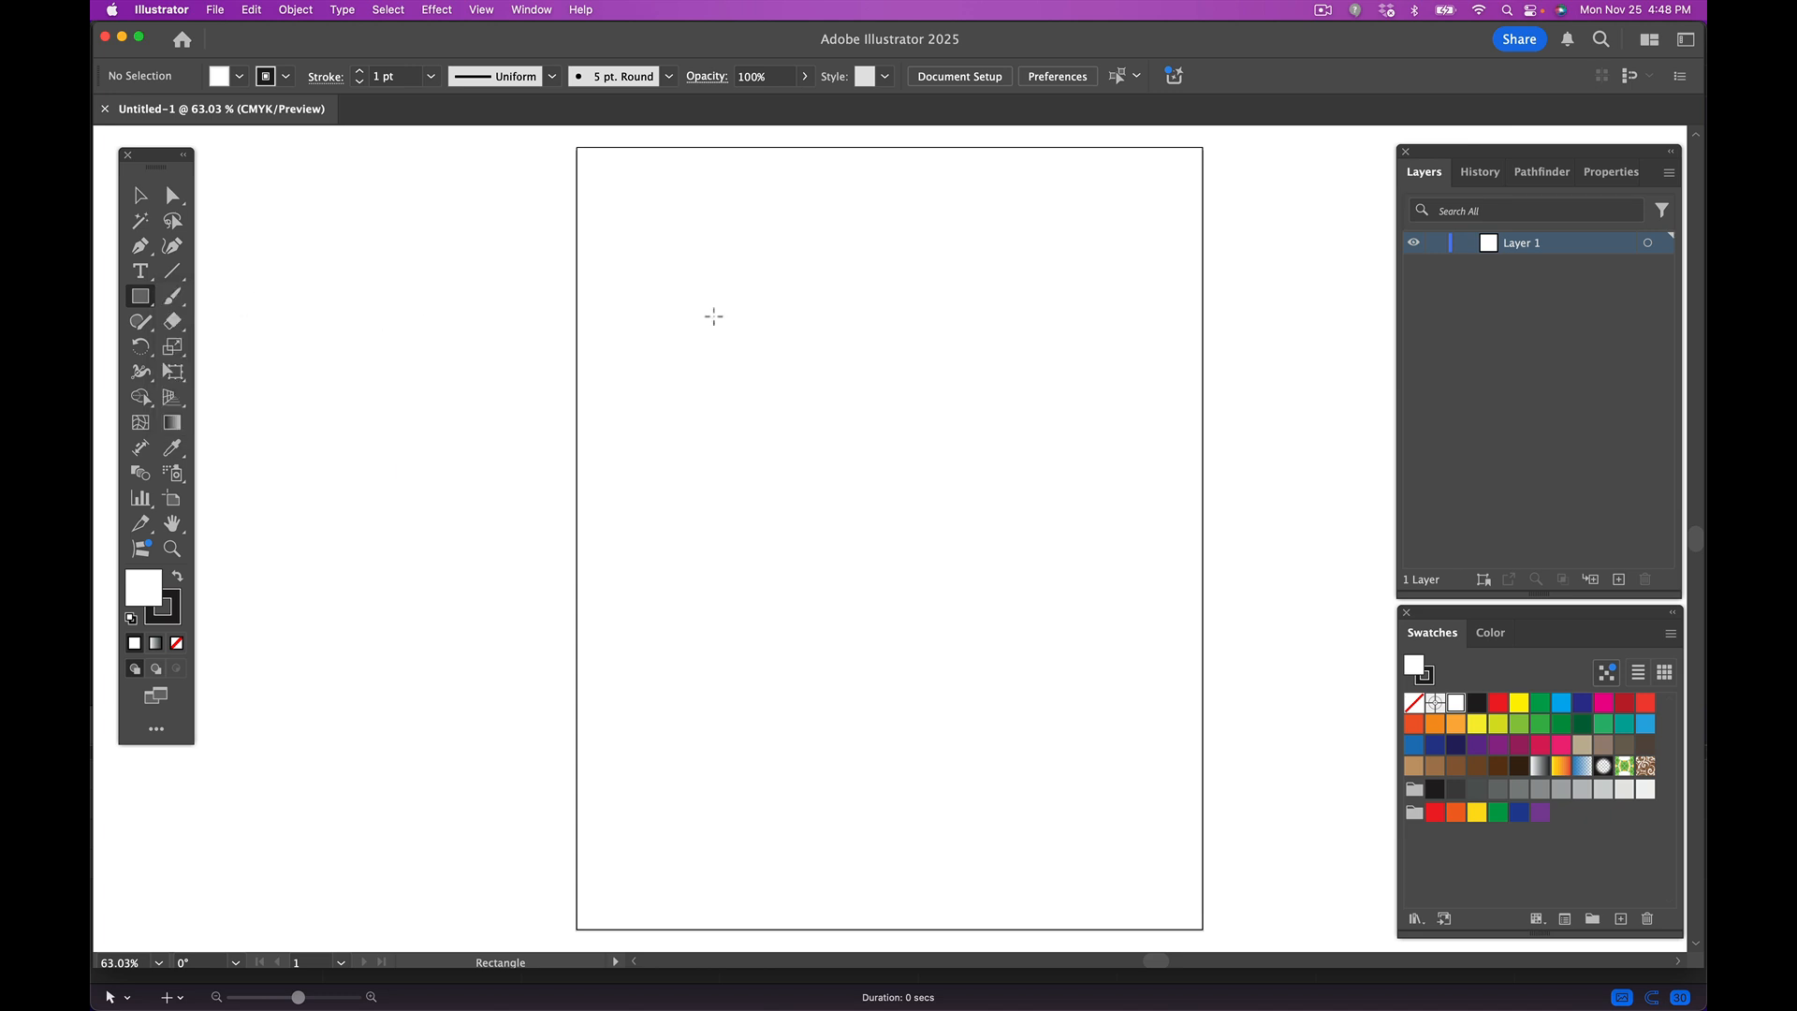
mouse_move(627, 305)
left_mouse_down()
mouse_move(726, 393)
mouse_move(844, 645)
left_mouse_up()
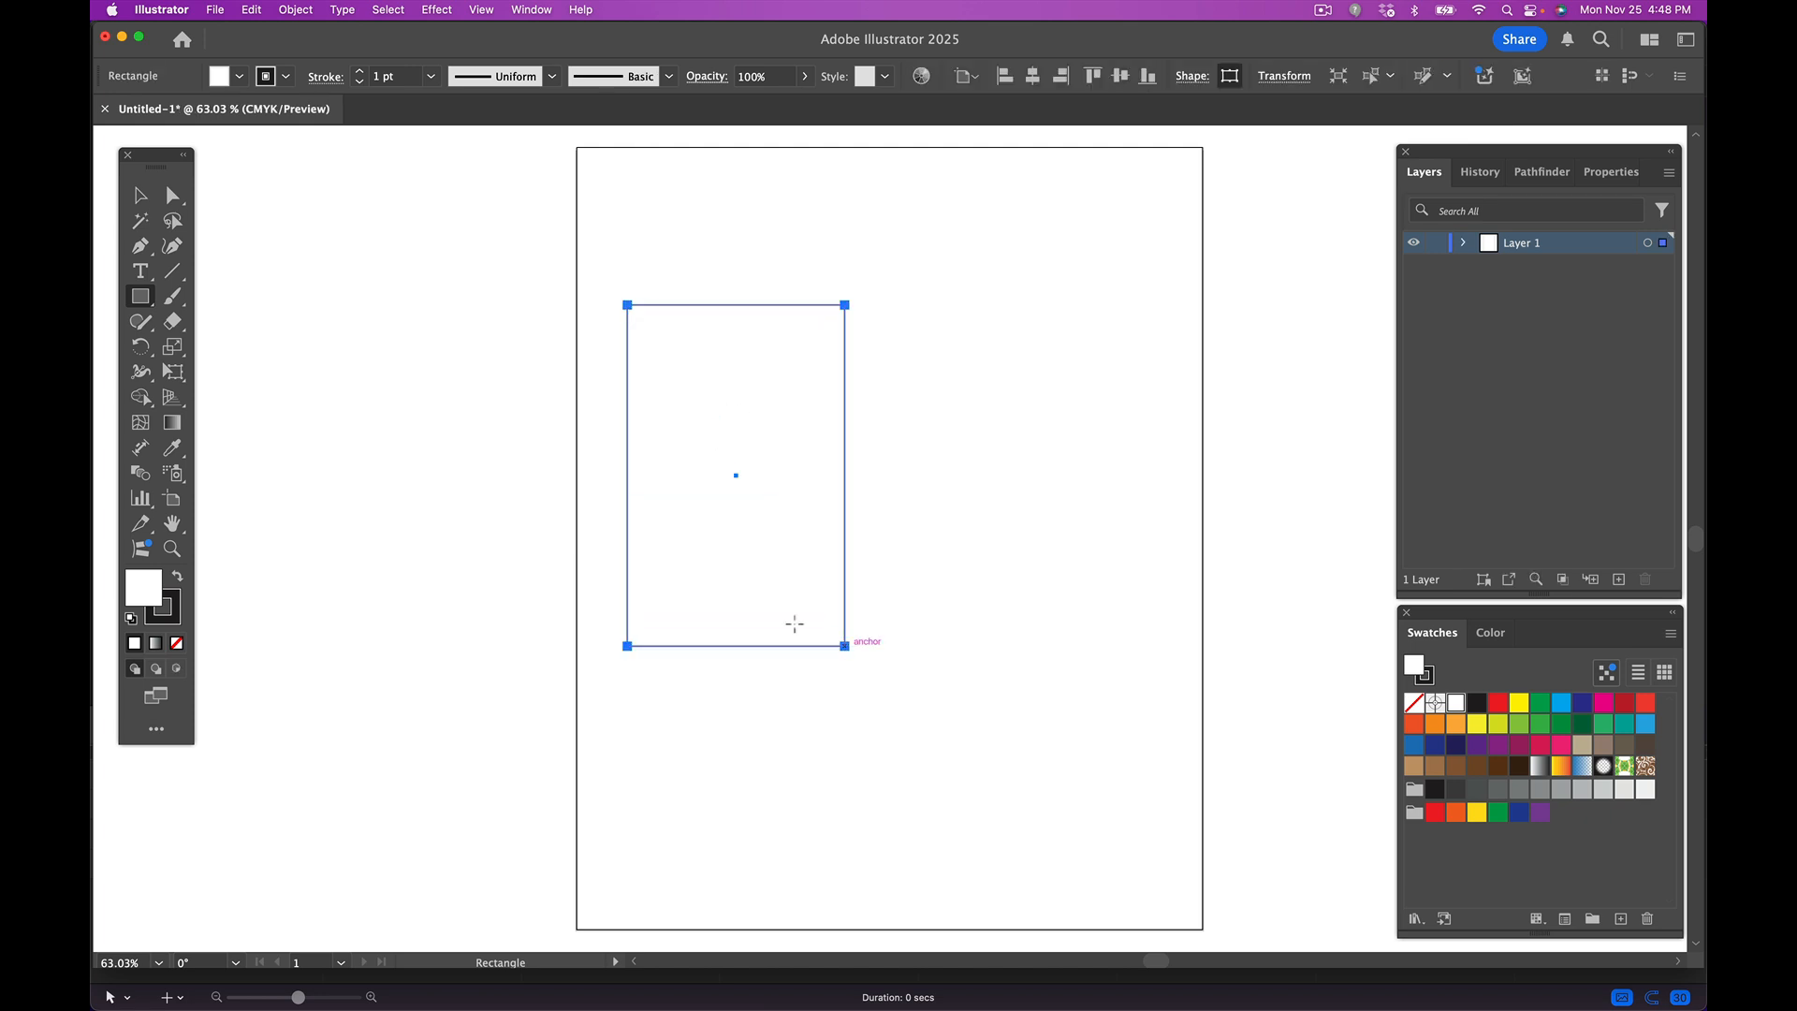
- Draw a smaller rounded rectangle just right of the plain rectangle, with their top edges aligned
left_click(140, 296)
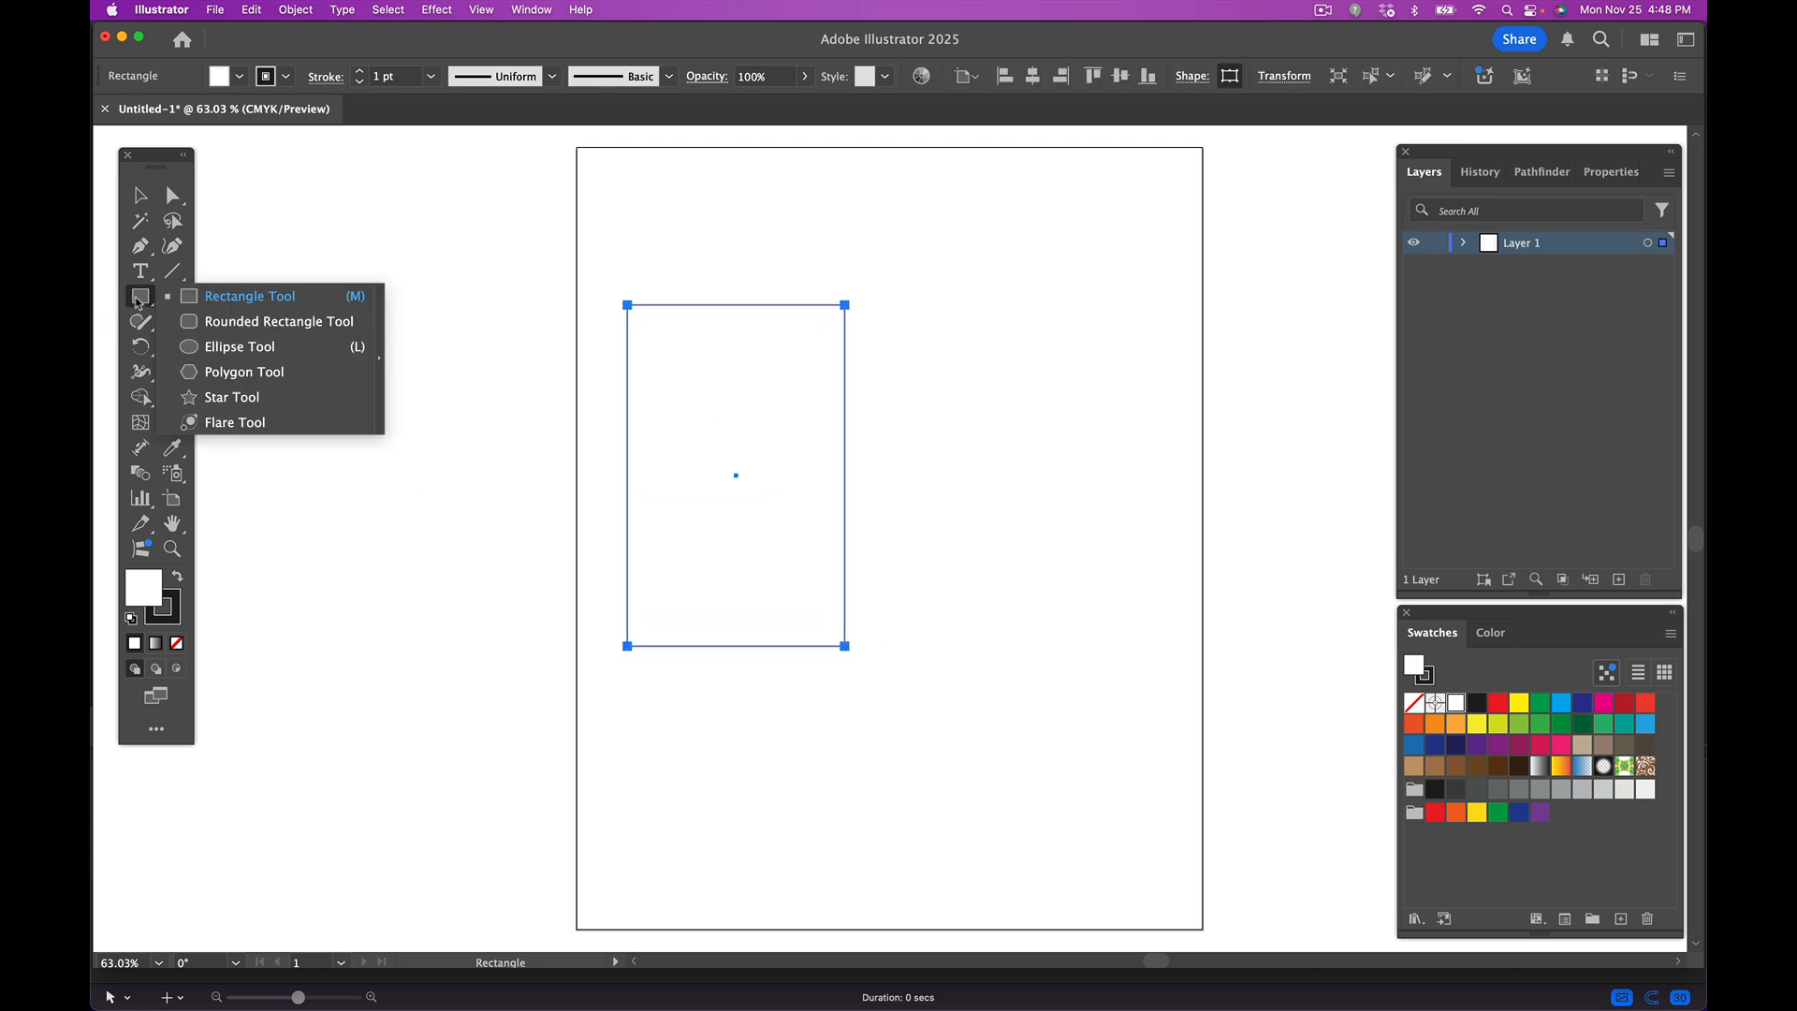
left_click(213, 323)
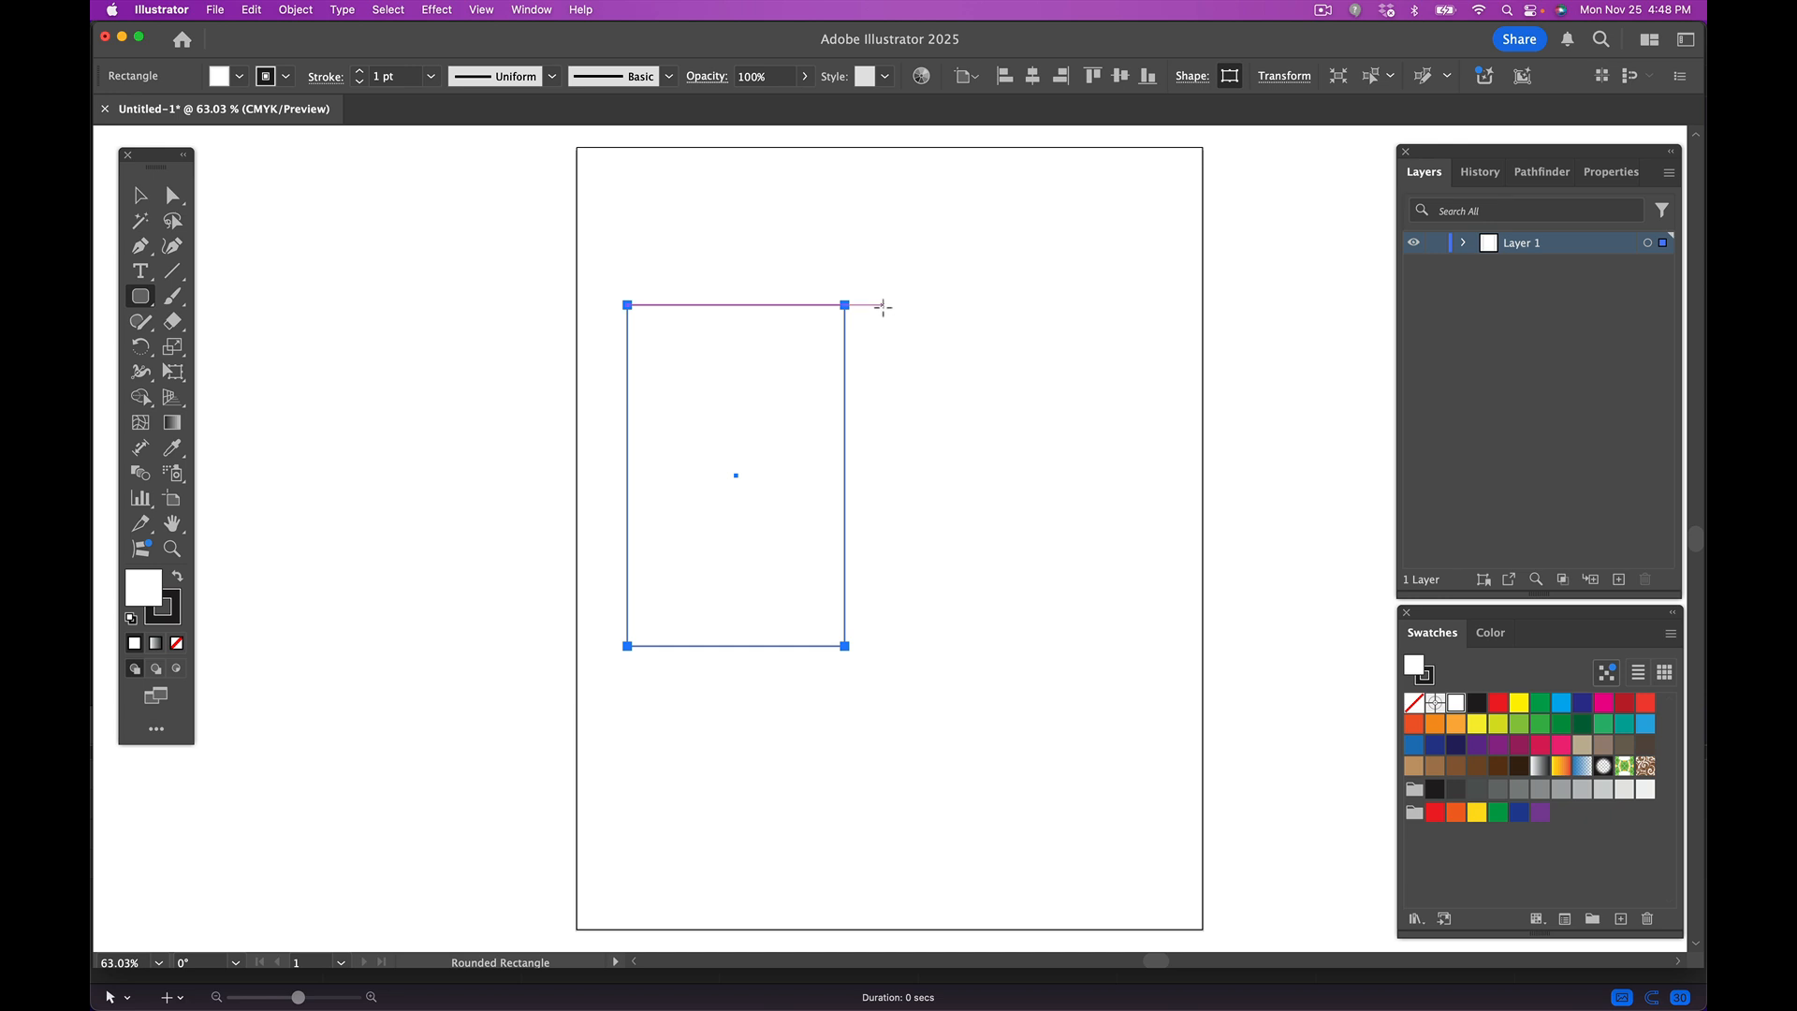
left_click_drag(881, 305, 1039, 575)
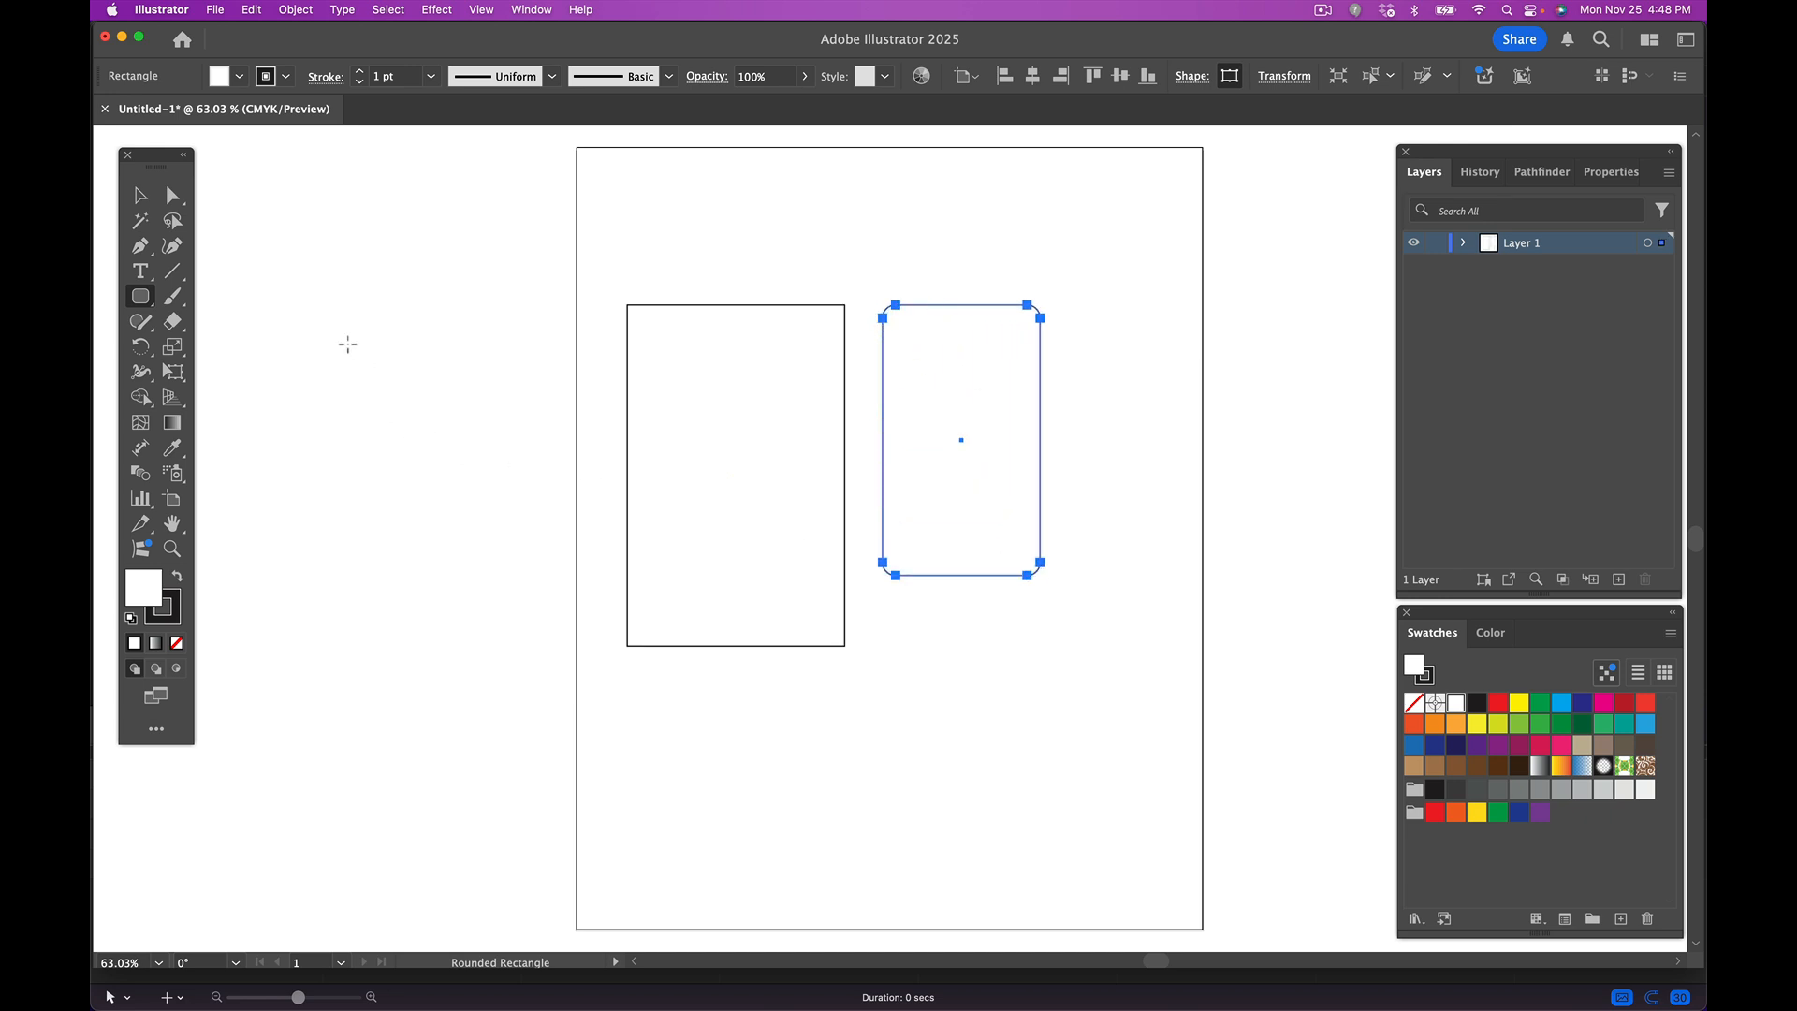
- Draw a nearly circular ellipse below the rounded rectangle and leave it deselected
left_click(141, 296)
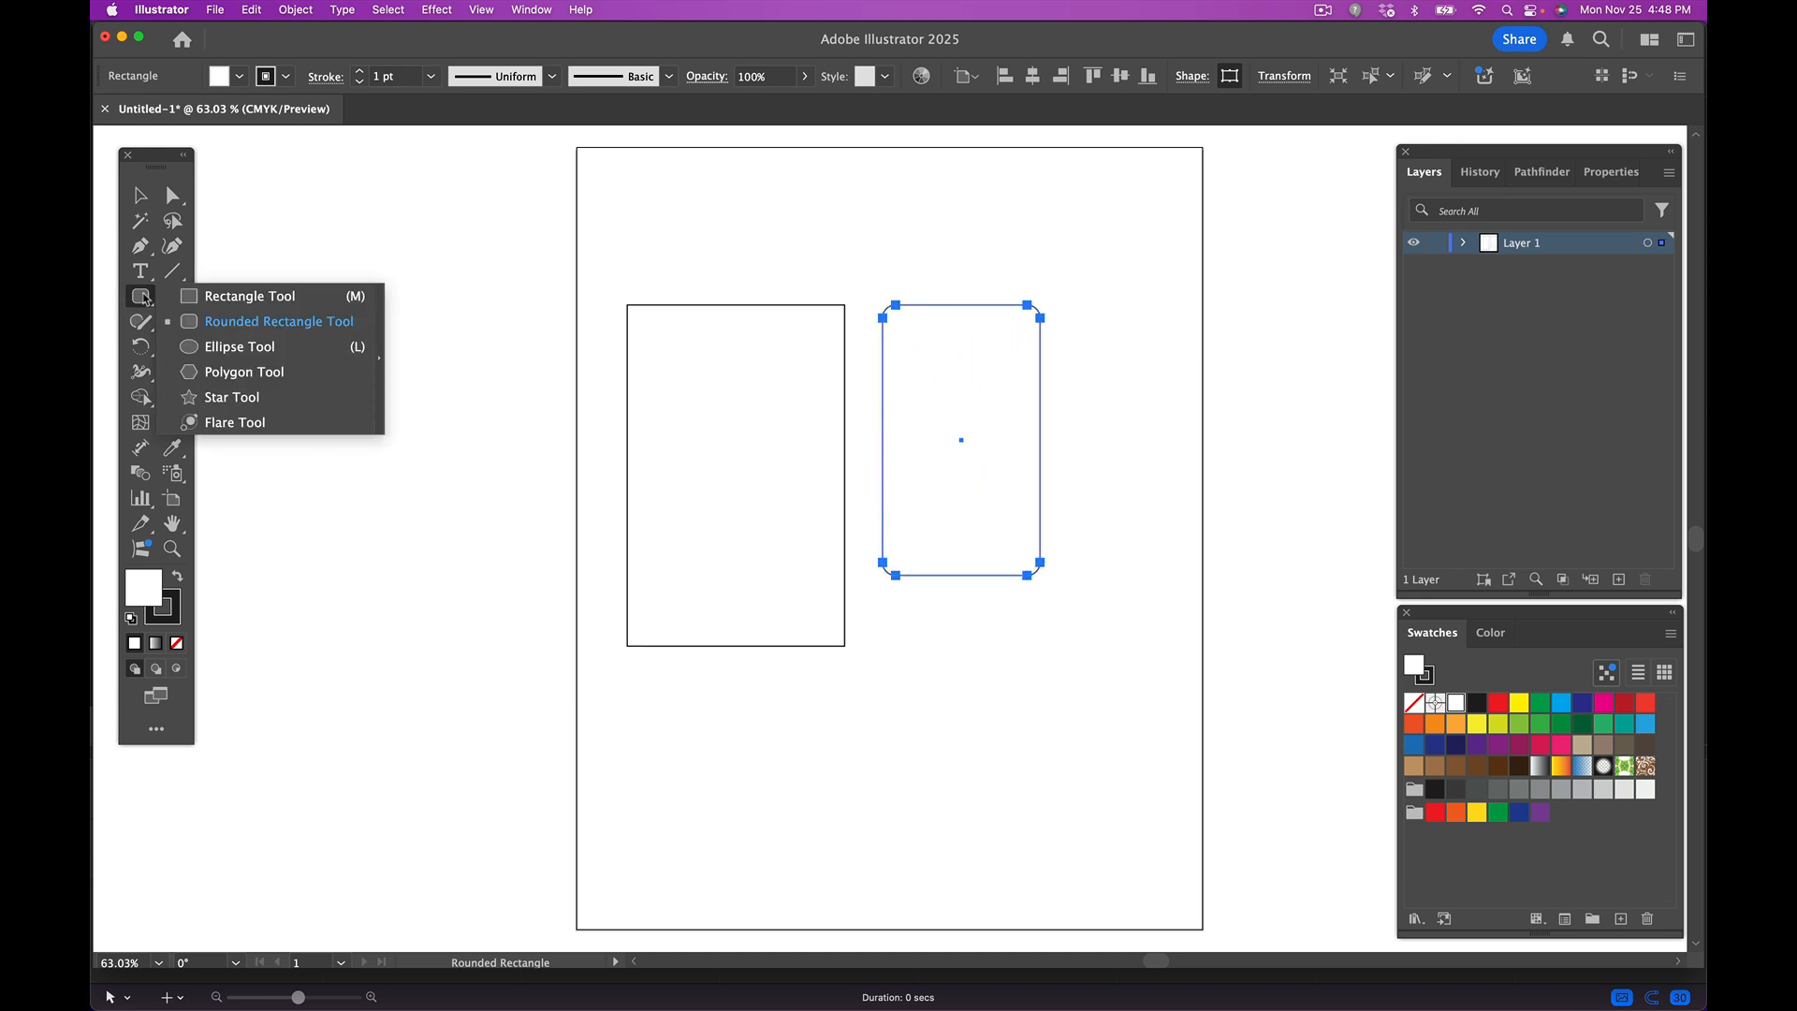
left_click(235, 348)
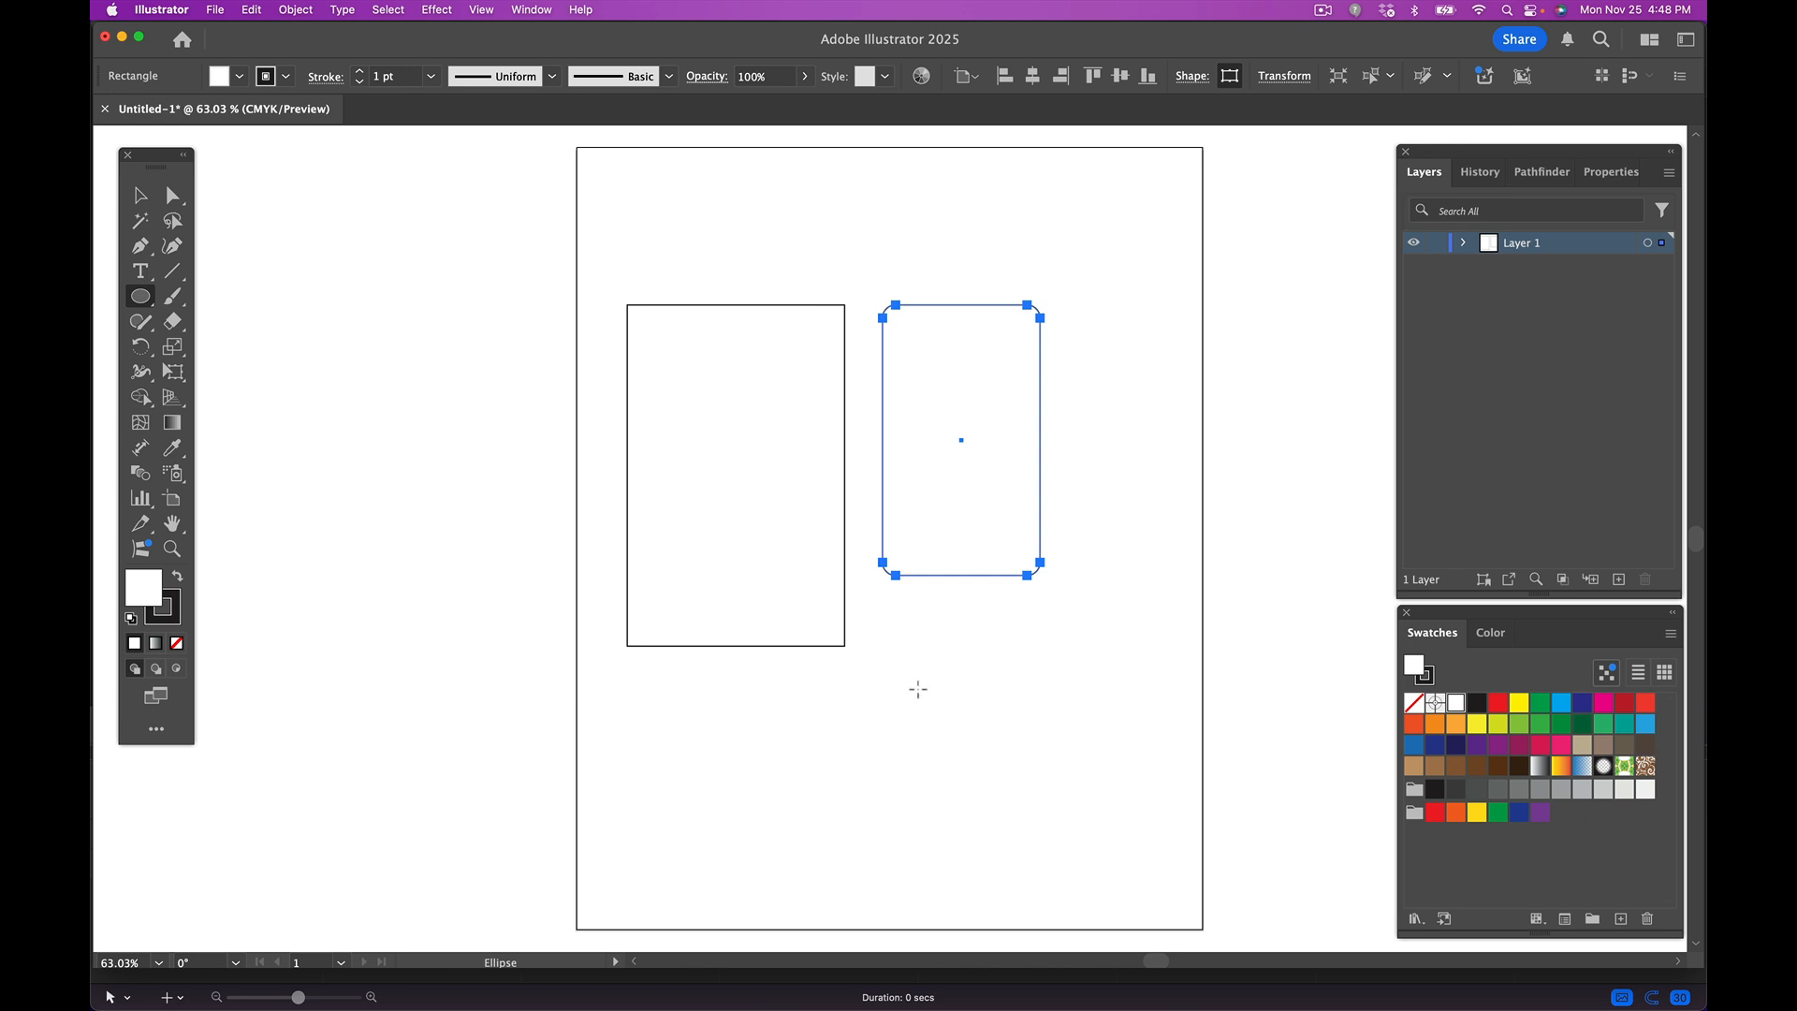
left_click_drag(879, 609, 1141, 864)
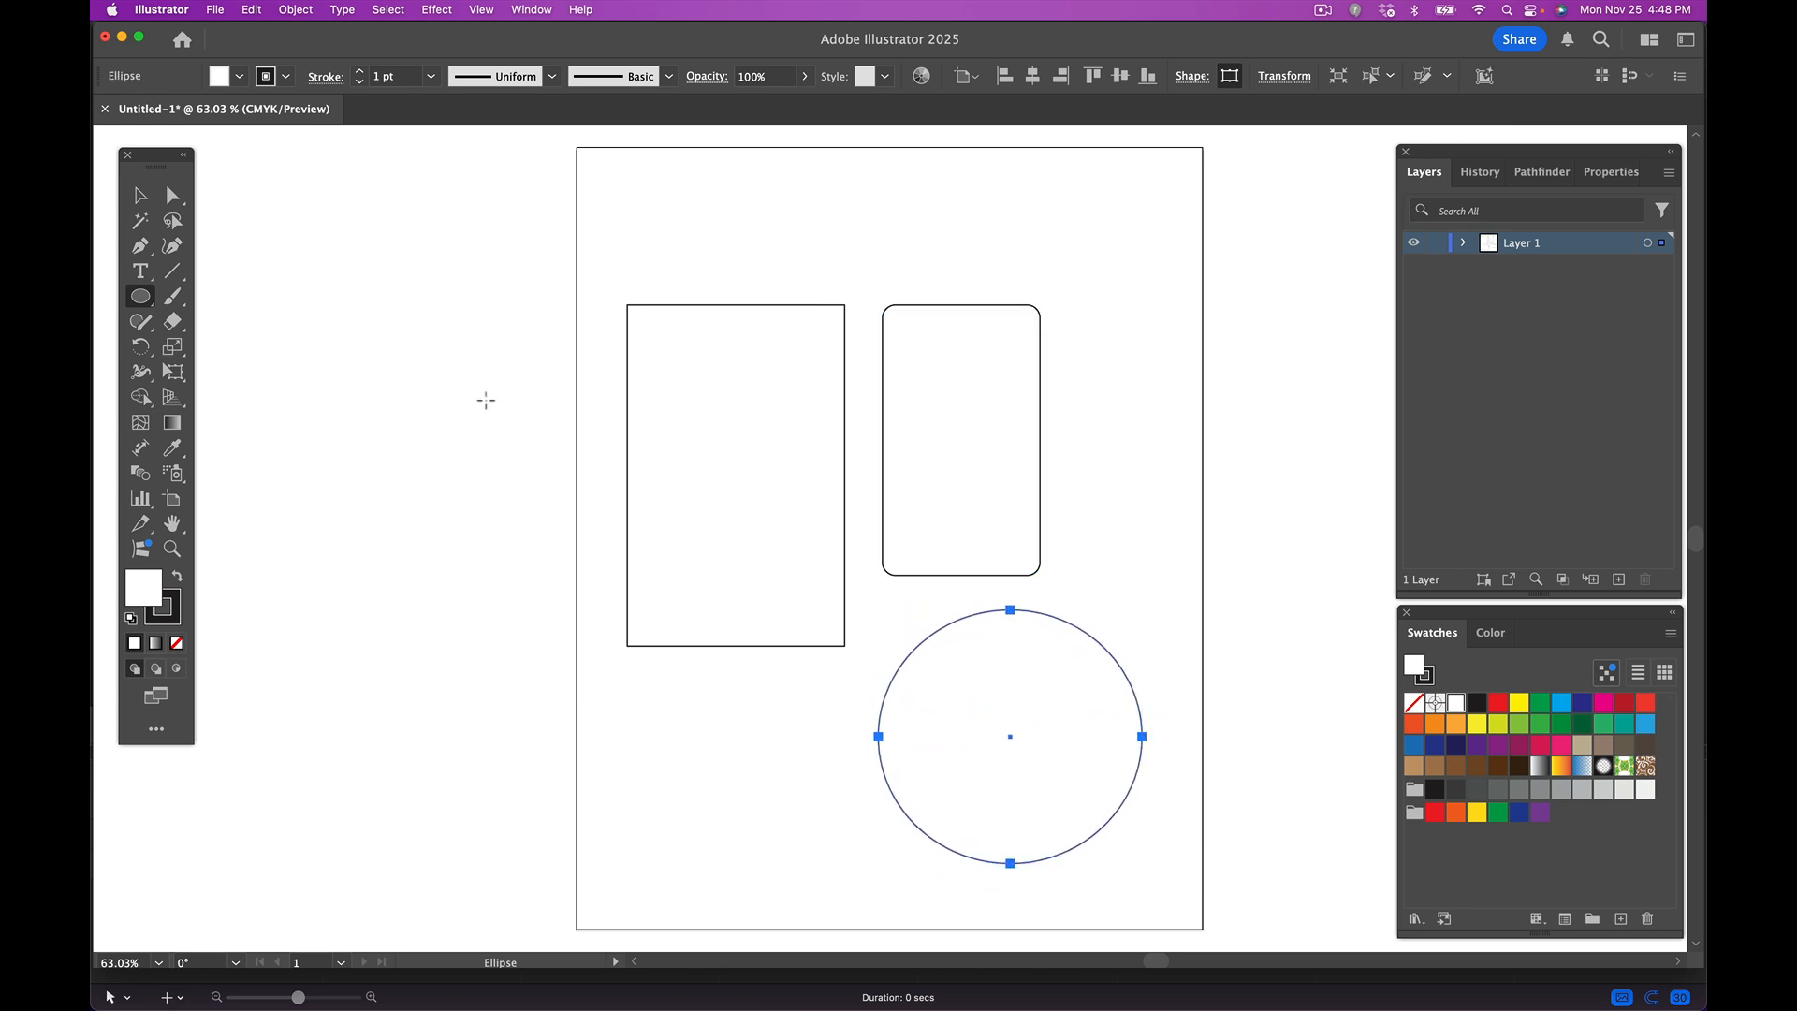
left_click(140, 197)
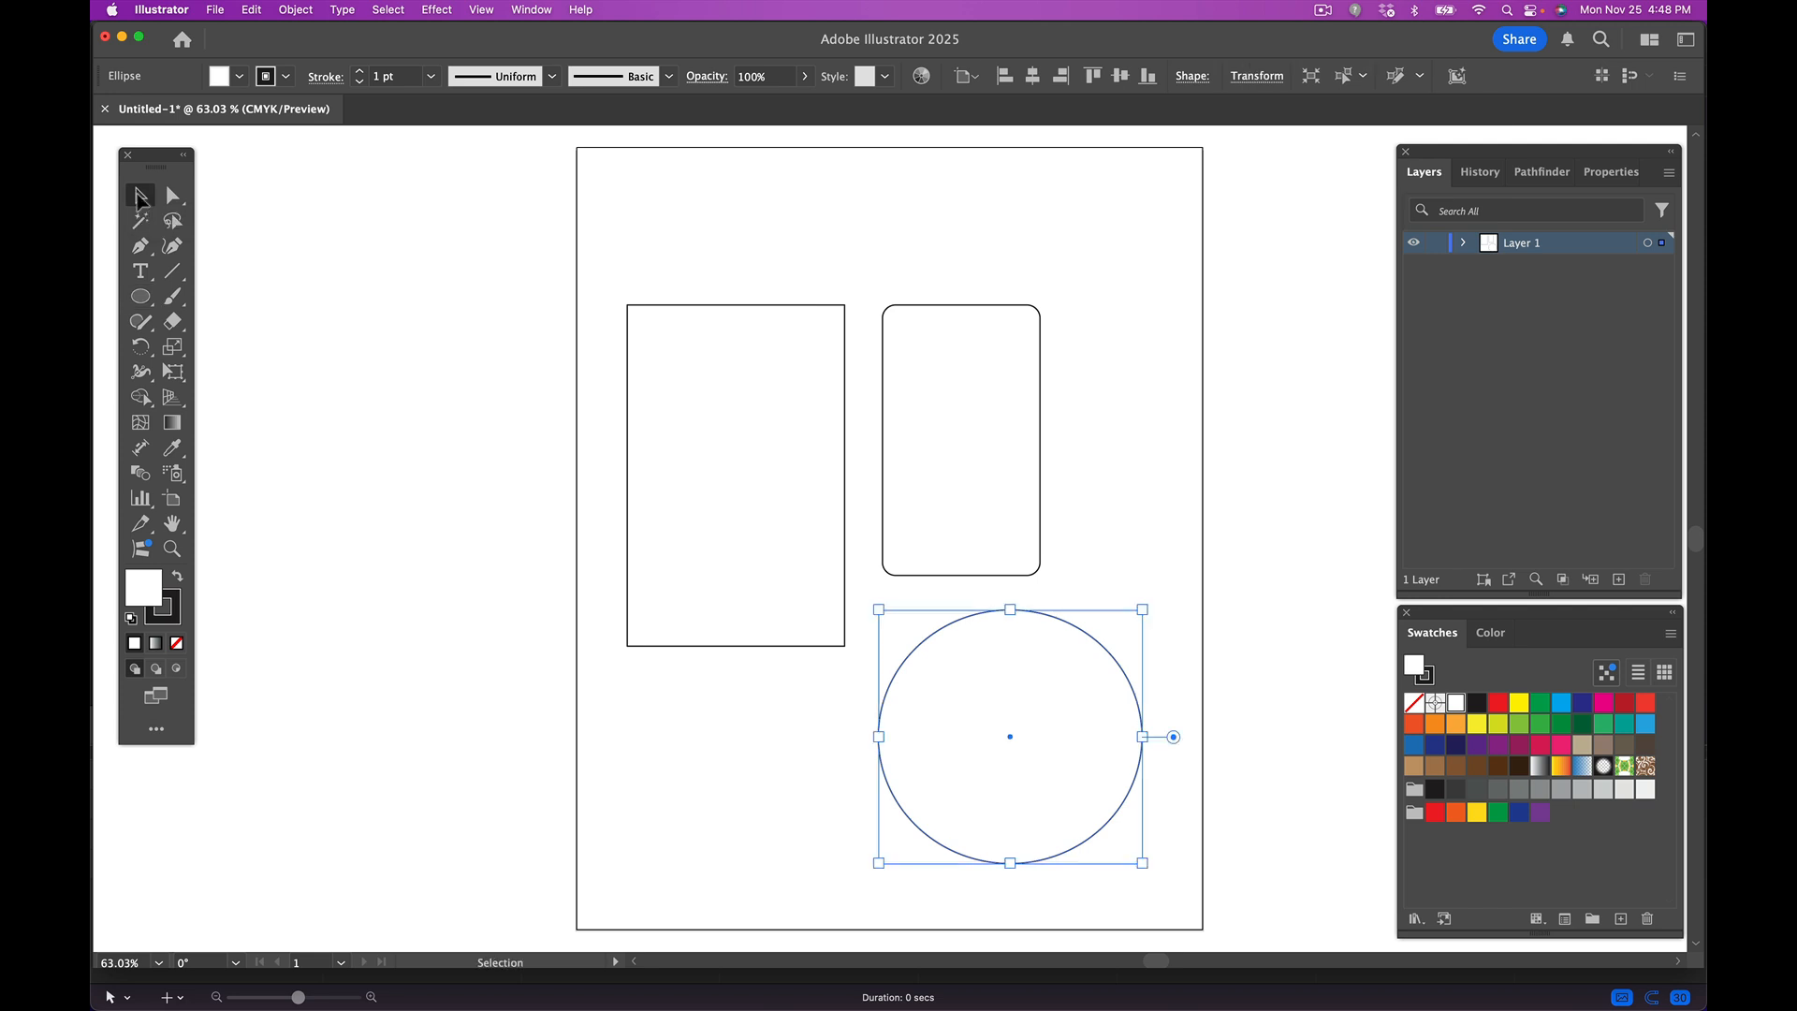
left_click(485, 395)
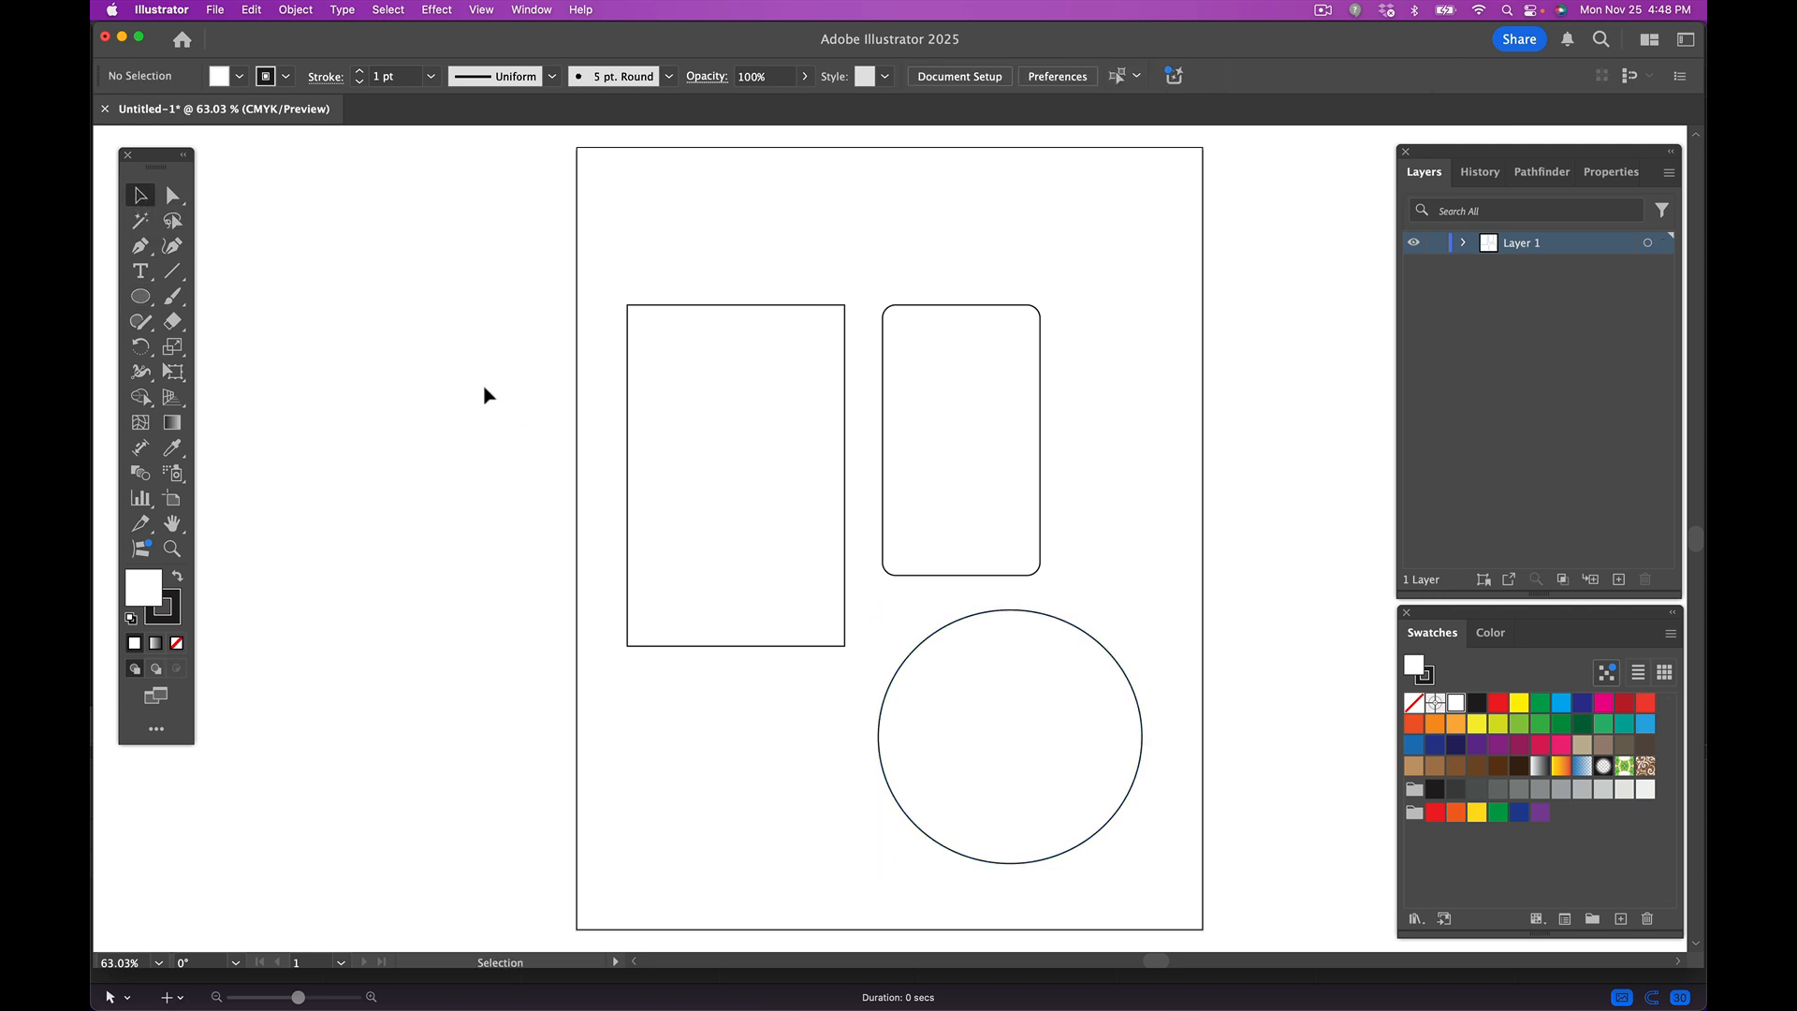
- Move the rectangle and the rounded rectangle off the artboard onto the canvas at its left, one above the other
left_click(787, 418)
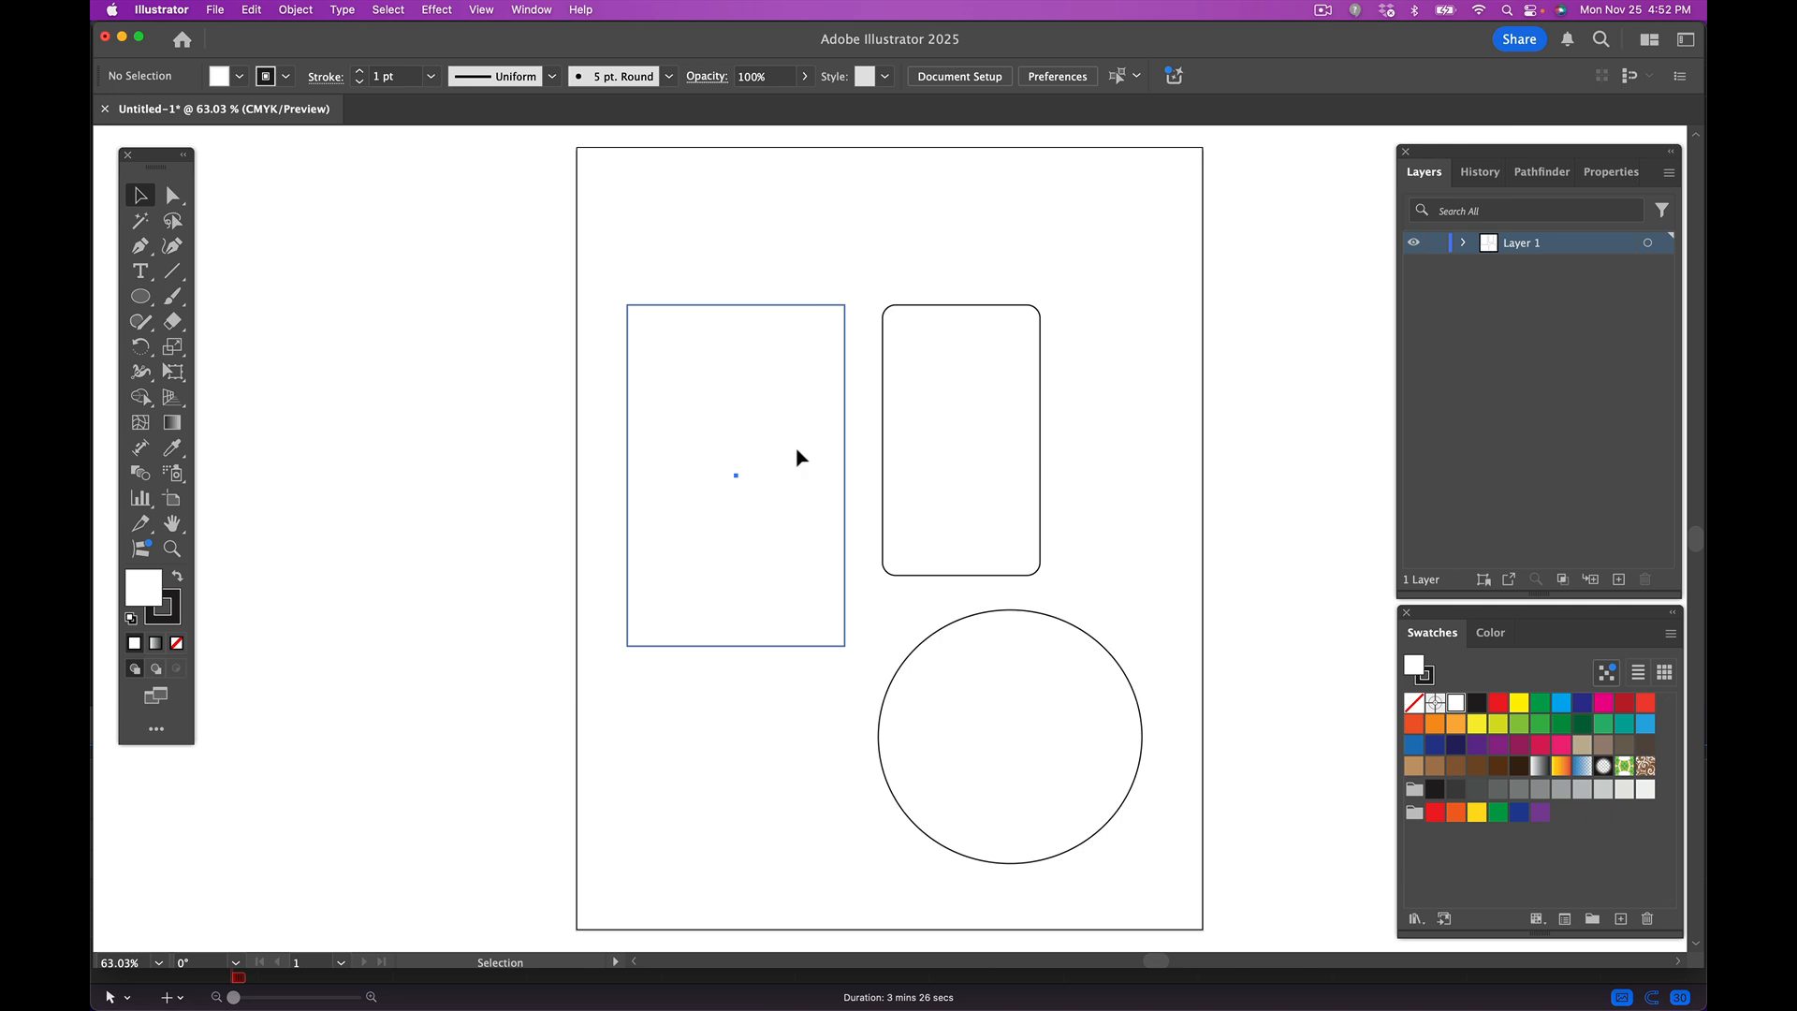
left_click_drag(767, 453, 463, 354)
left_click_drag(1007, 437, 461, 739)
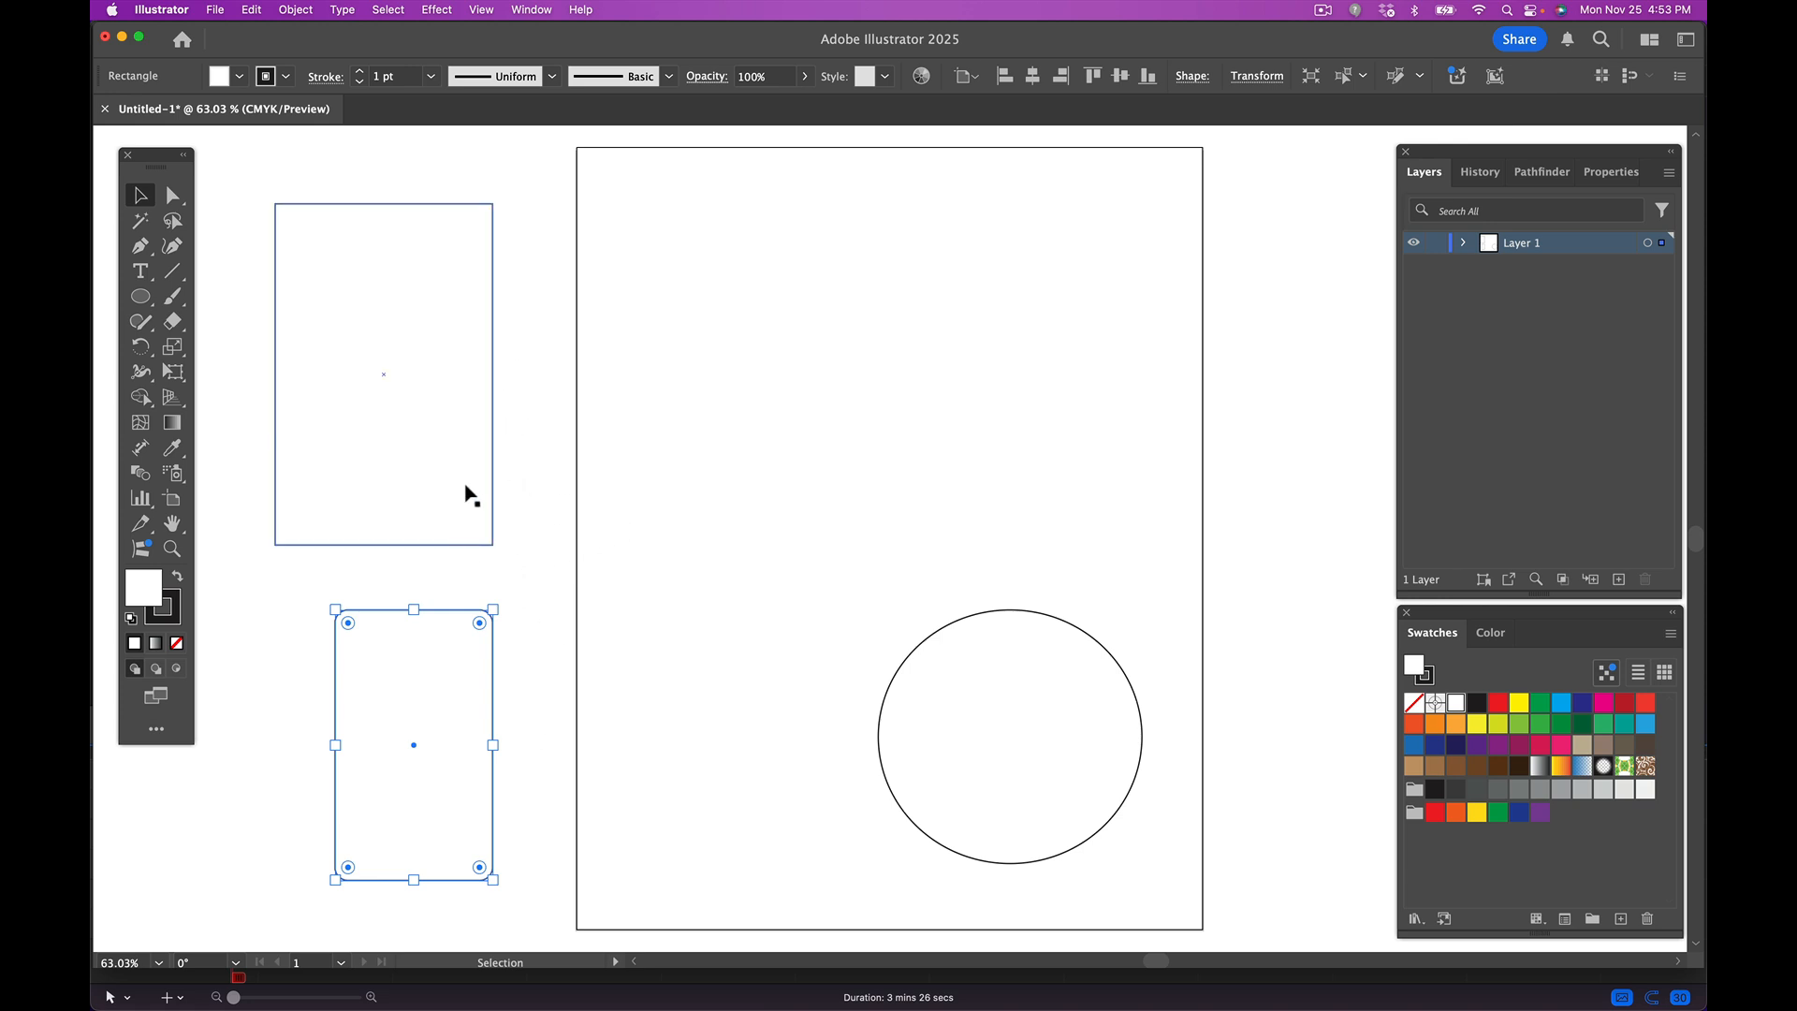
left_click(545, 642)
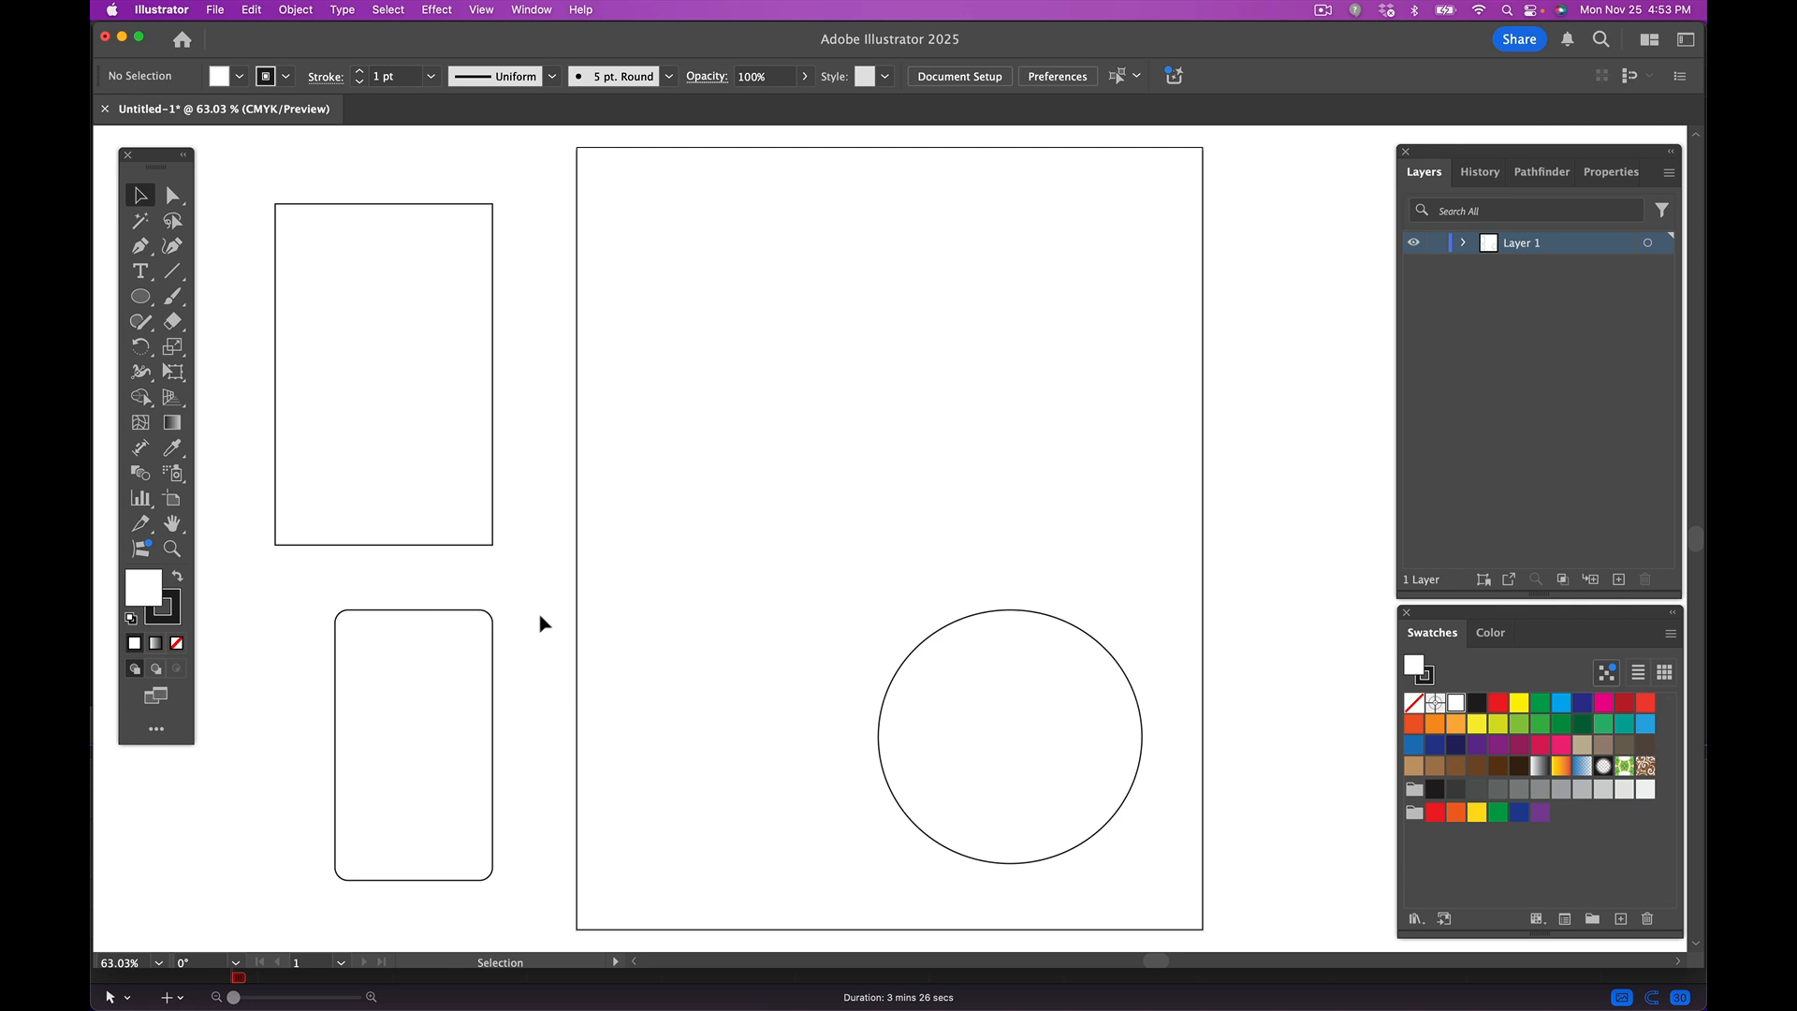
- In the User Interface preferences, try Match Brightness as the canvas color and set it back to White
left_click(164, 10)
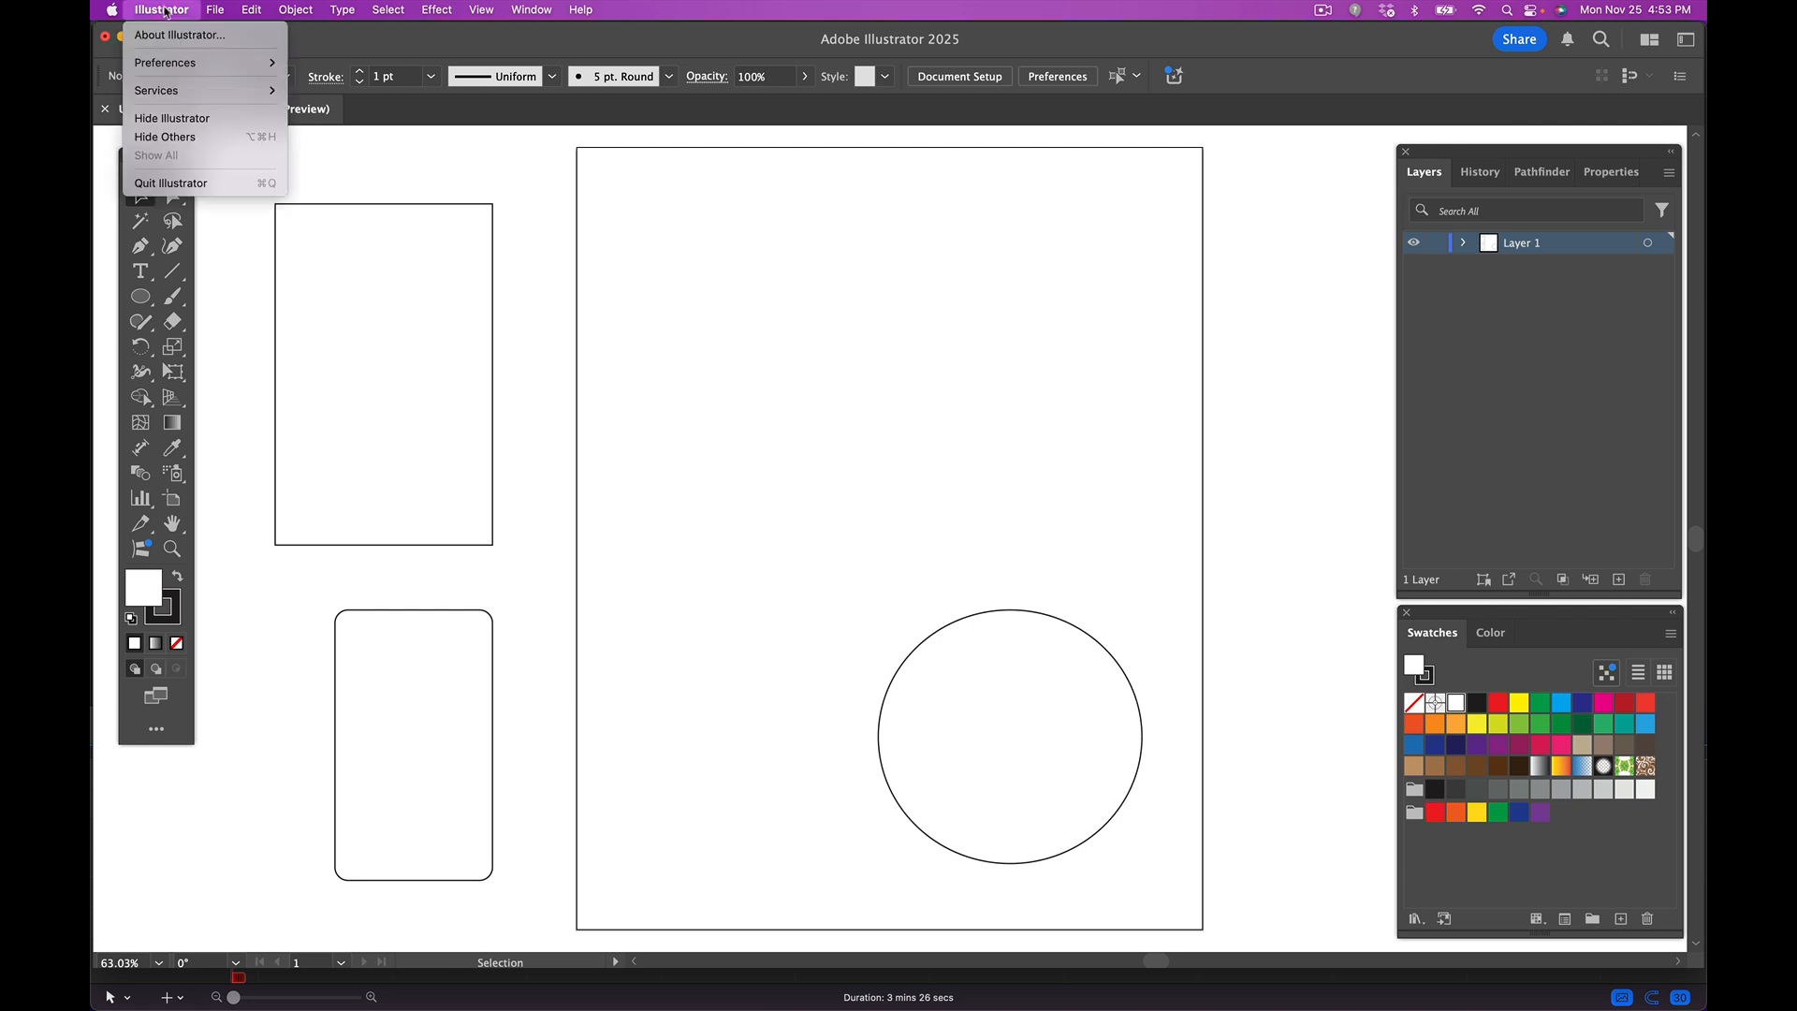
mouse_move(187, 70)
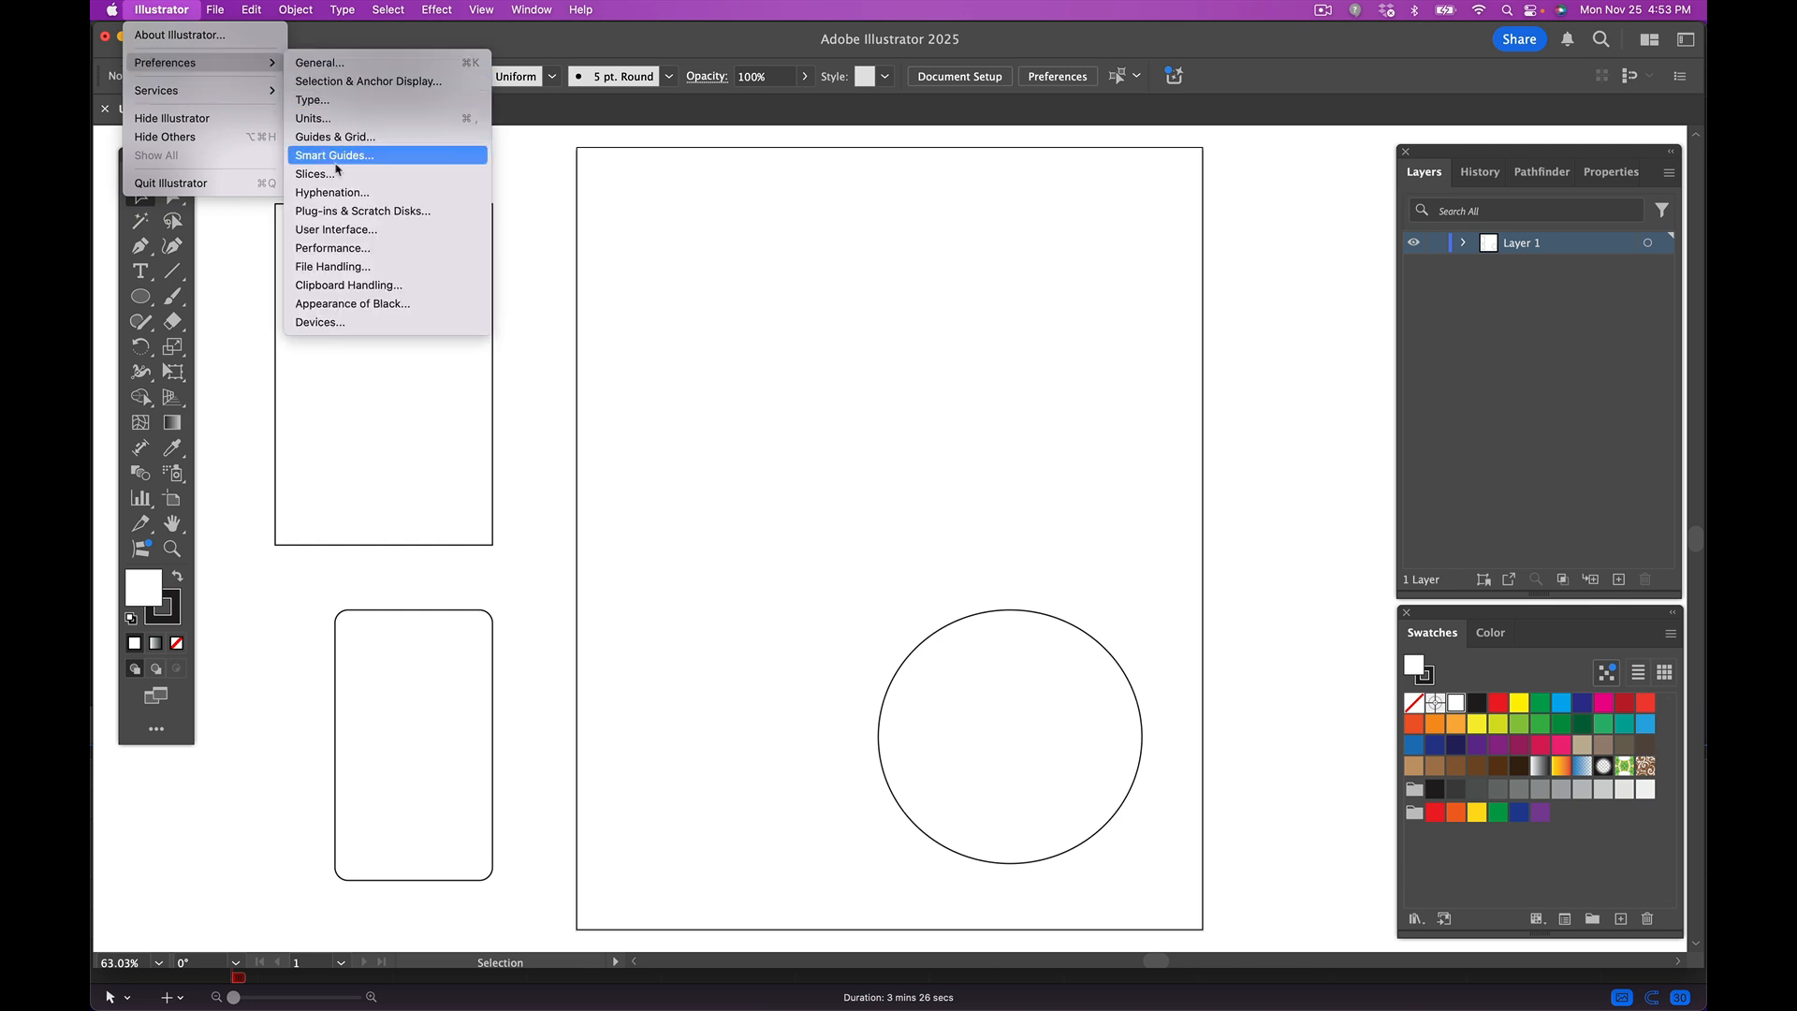
left_click(381, 231)
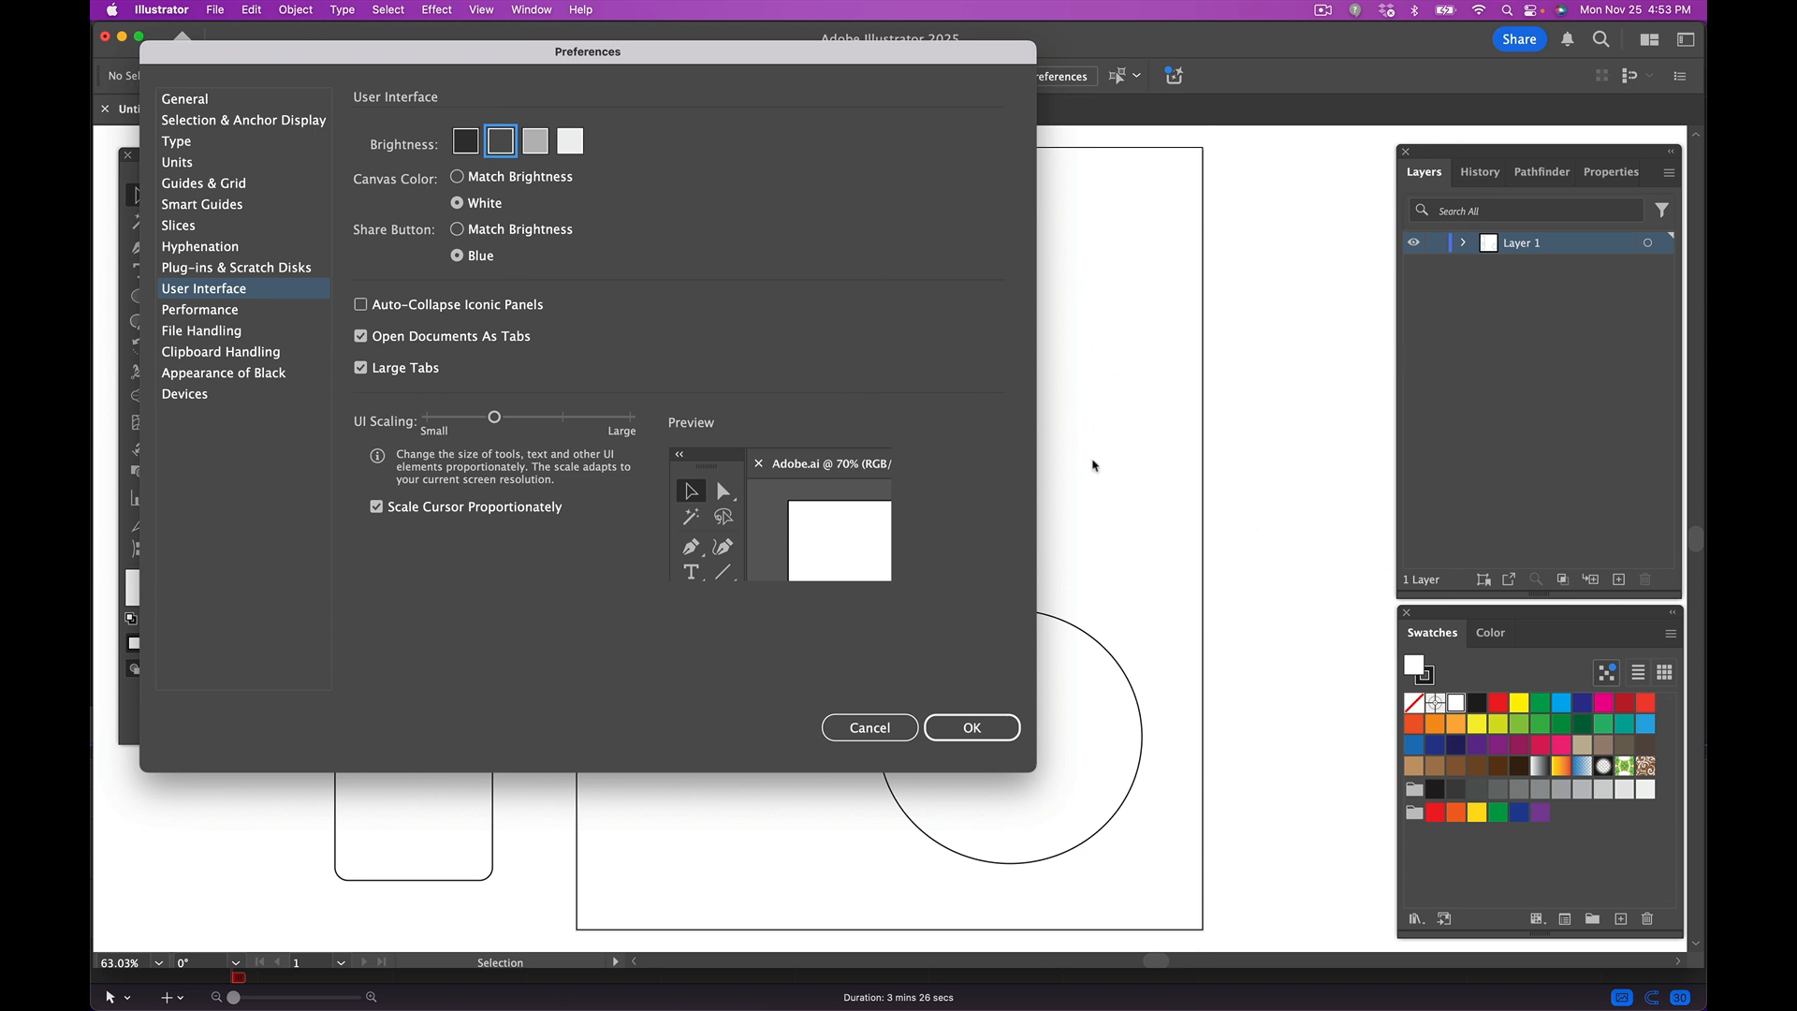
left_click(458, 178)
left_click(458, 203)
left_click(1011, 728)
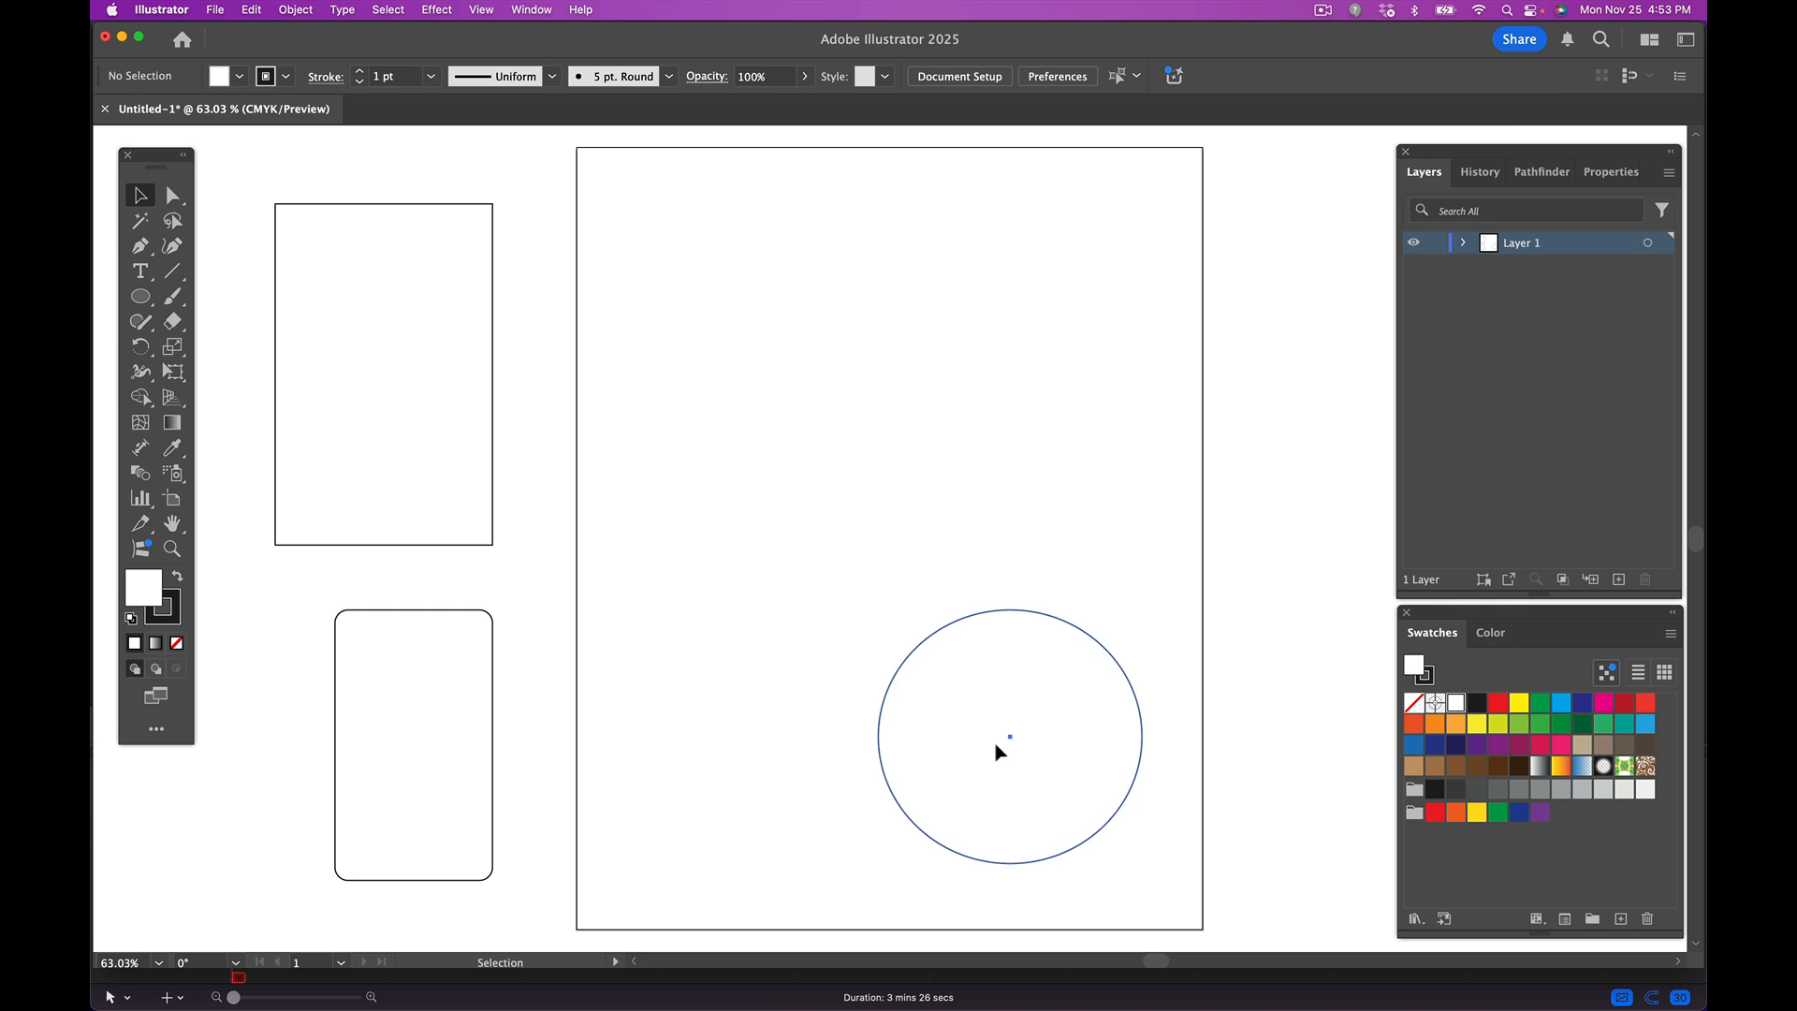
- Move the ellipse to the middle of the artboard, enlarging it proportionally and keeping it roughly centered
left_click_drag(997, 744, 881, 512)
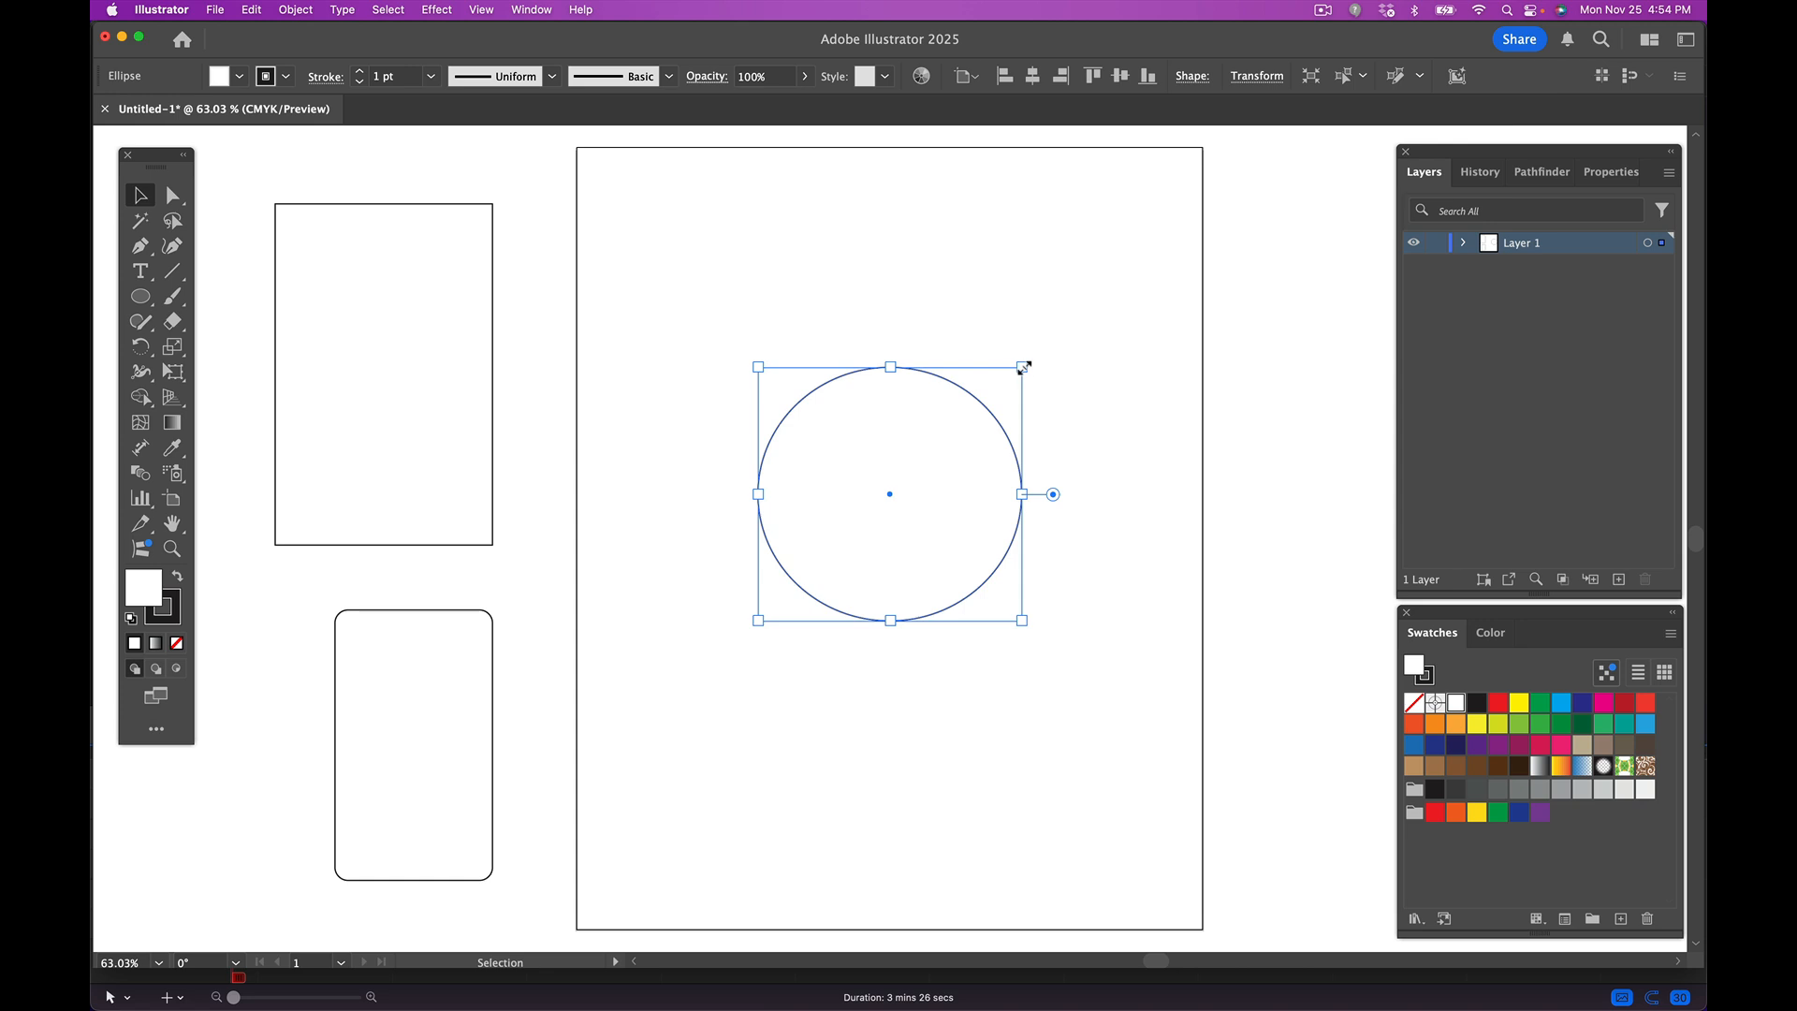
left_click(1174, 432)
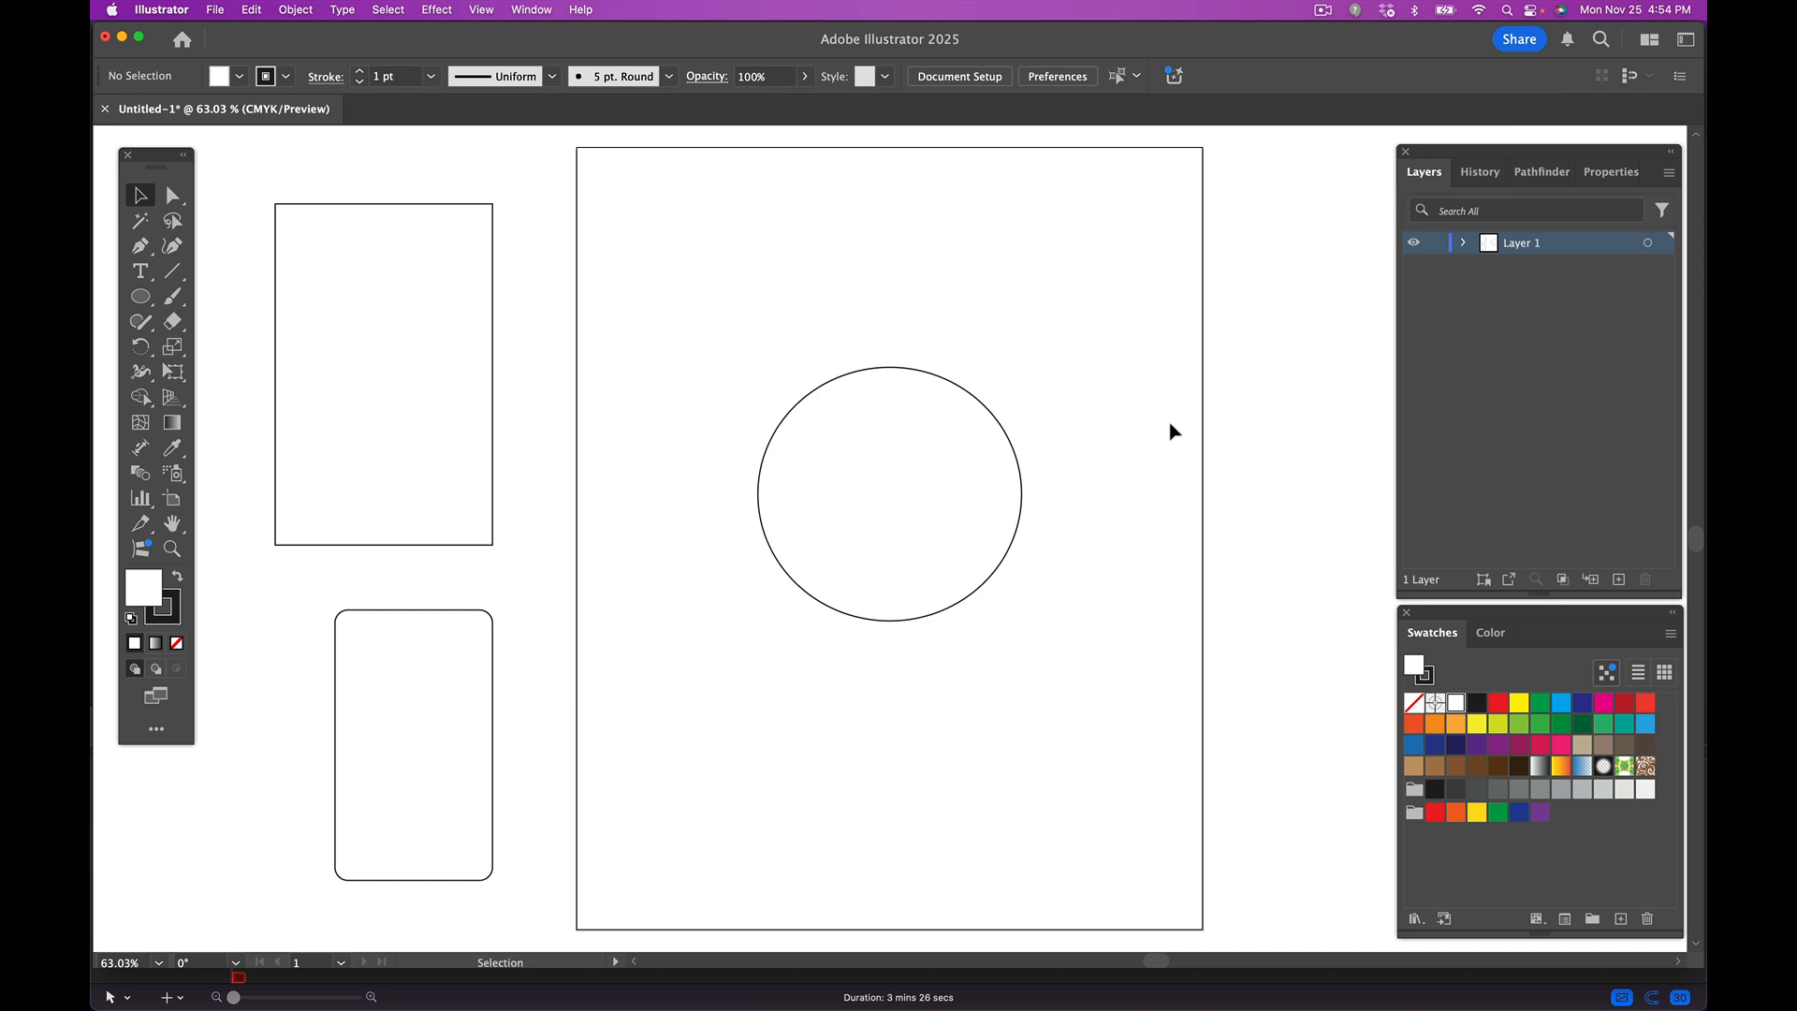
left_click(947, 432)
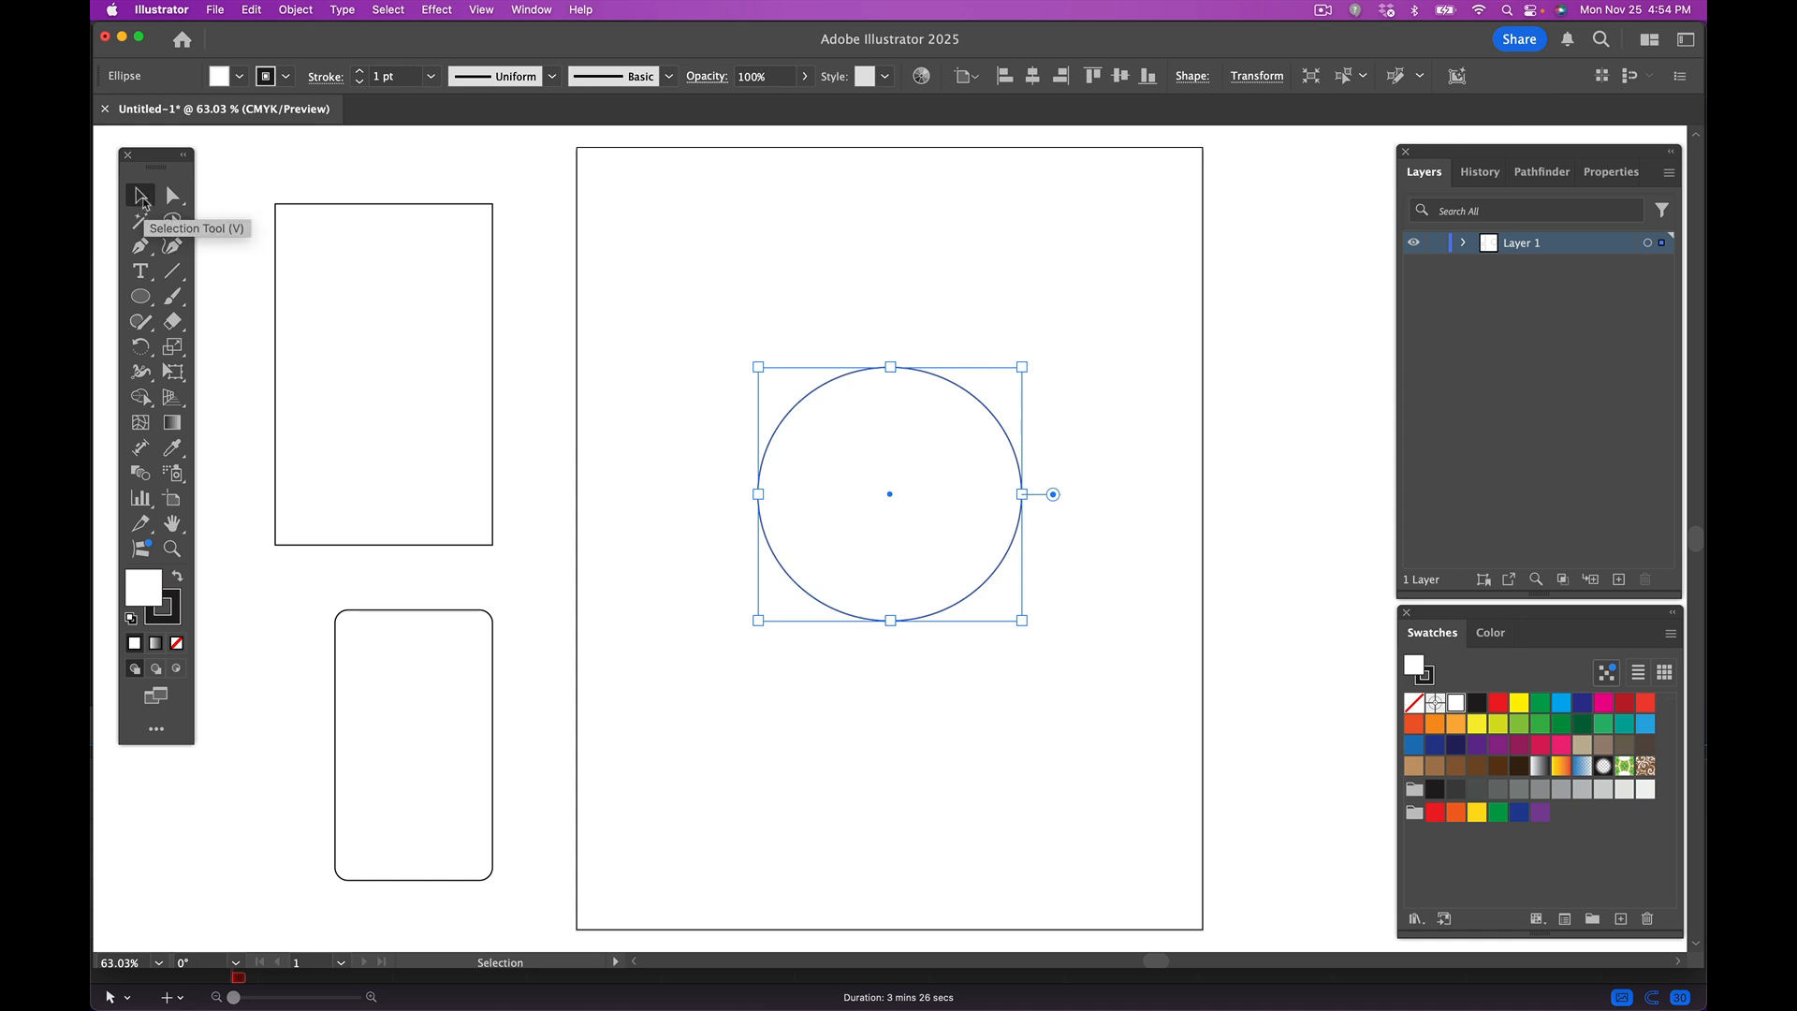
left_click_drag(1022, 366, 1268, 299)
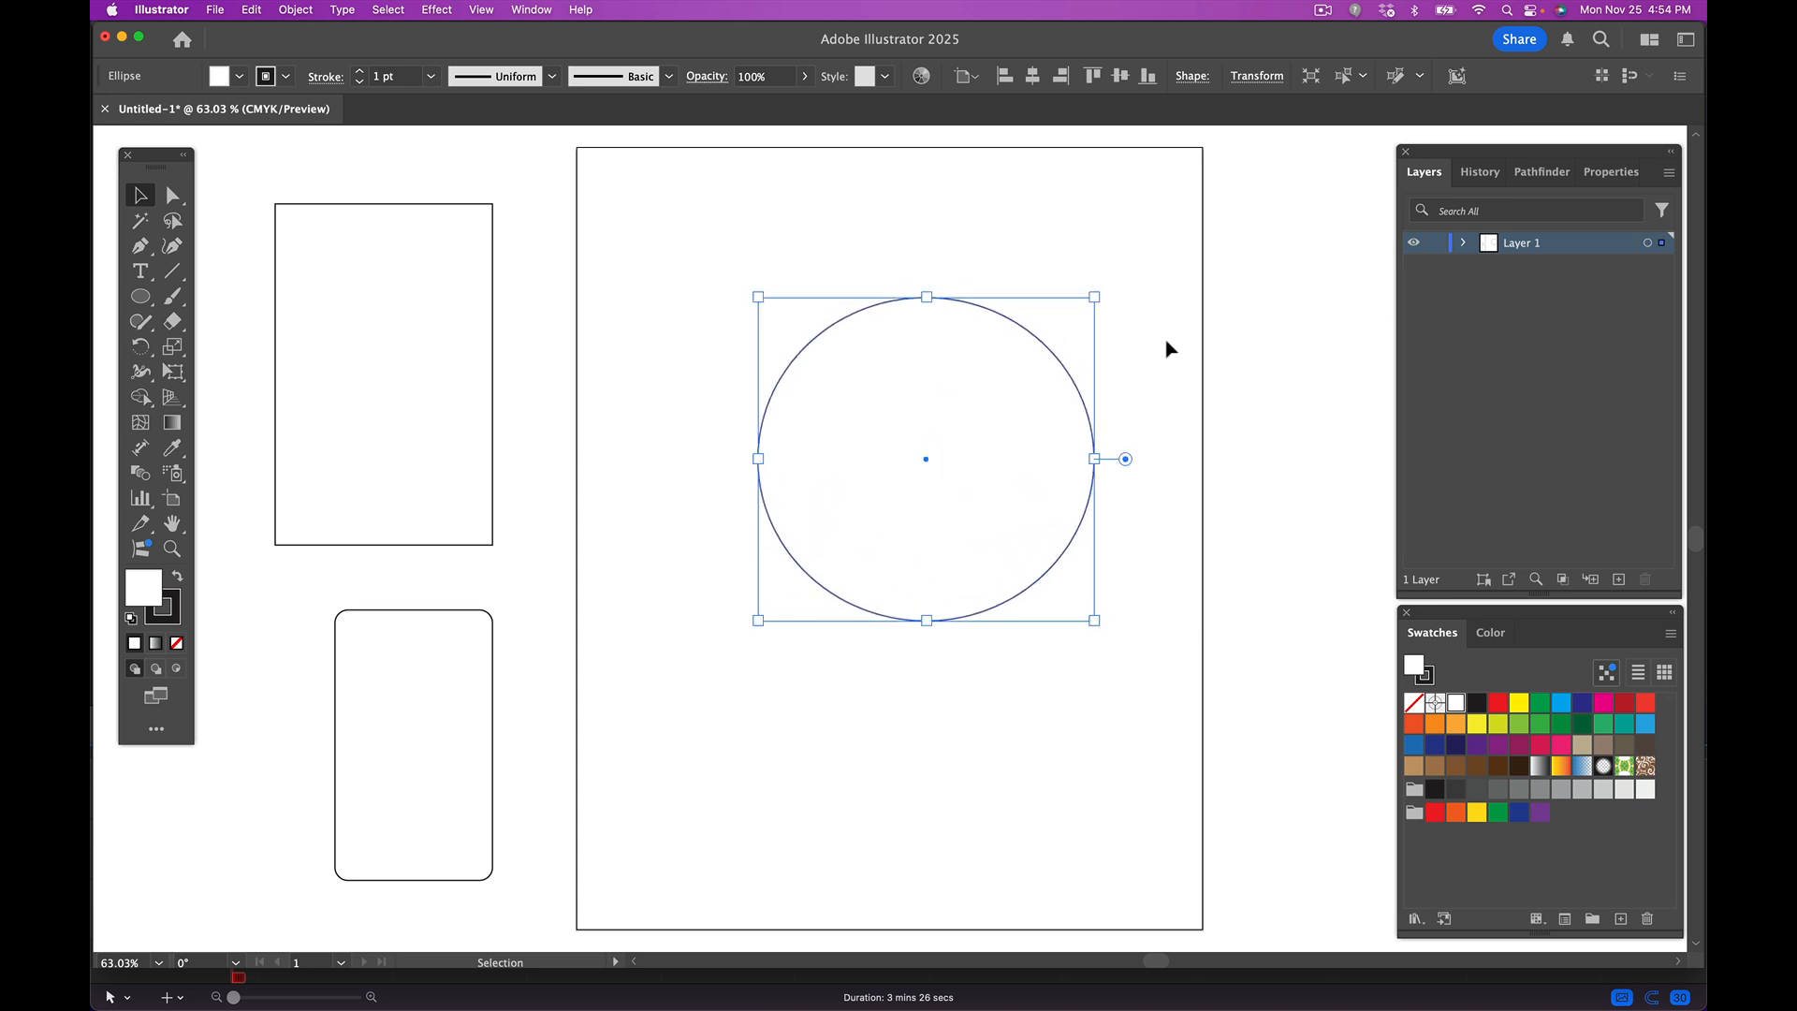
mouse_move(1009, 442)
left_mouse_down()
mouse_move(970, 481)
mouse_move(982, 463)
left_mouse_up()
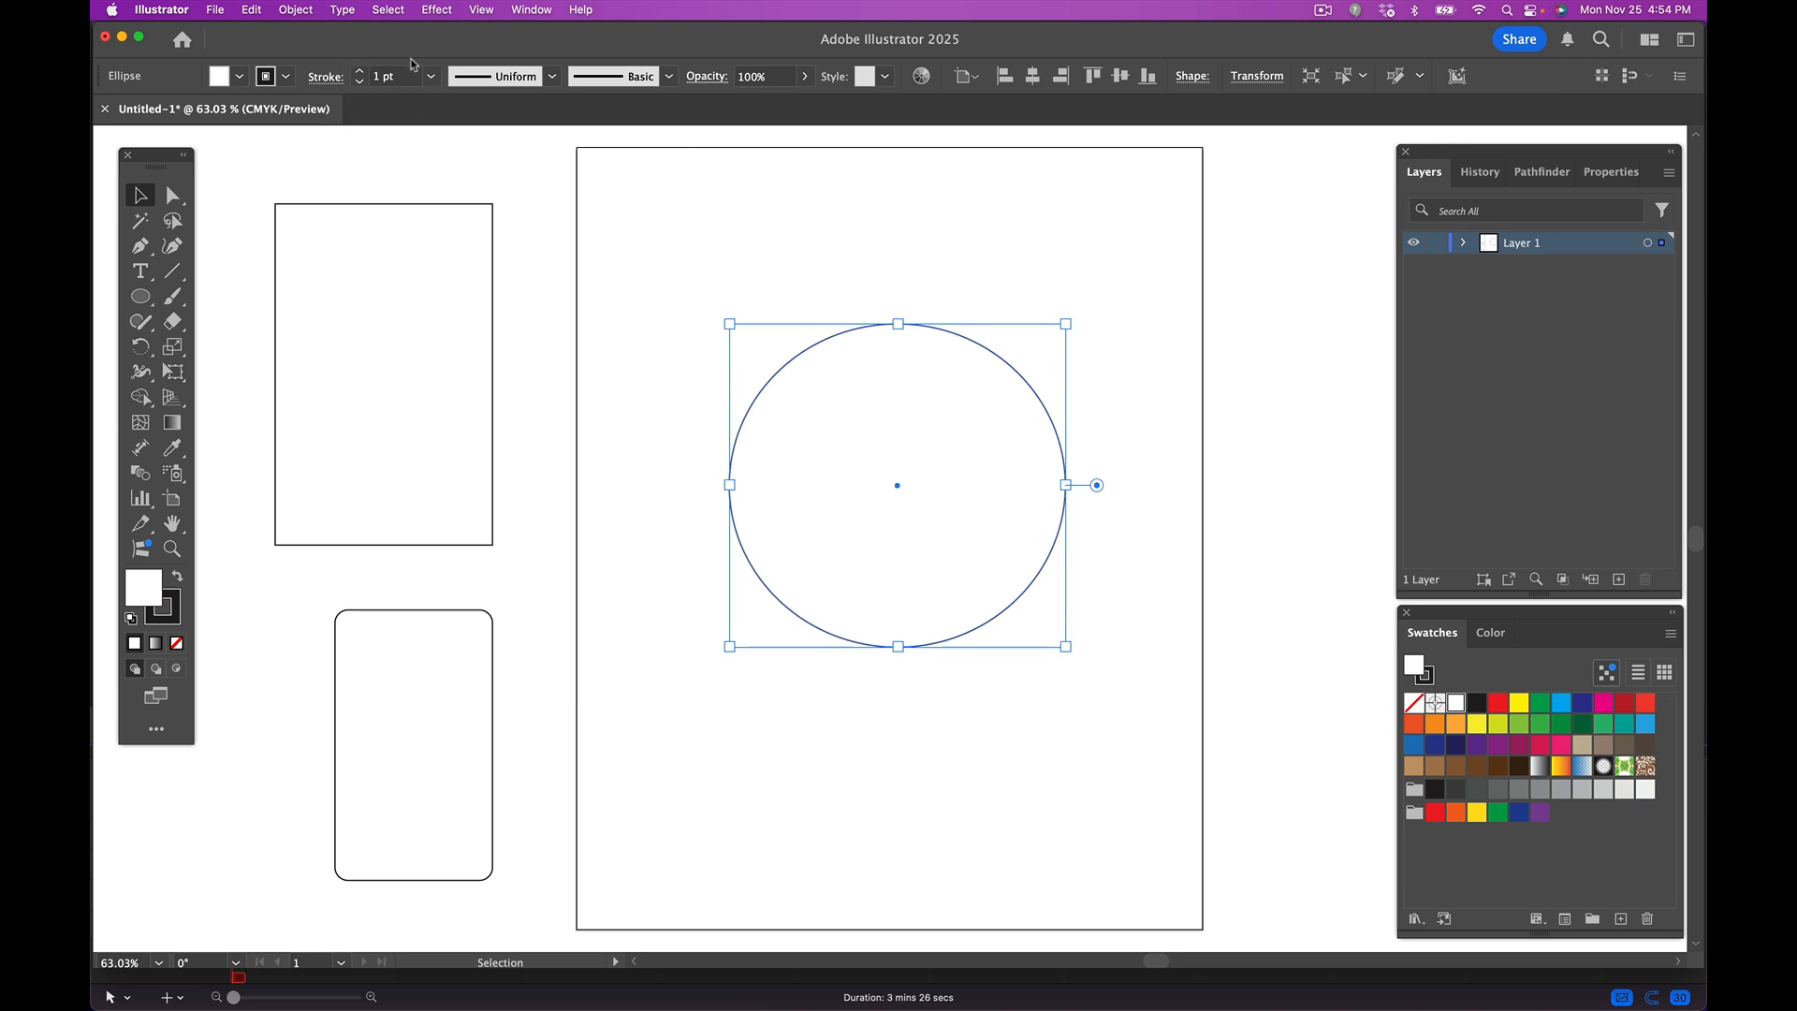
- Increase the ellipse's stroke weight to 10 pt and deselect it
left_click(360, 73)
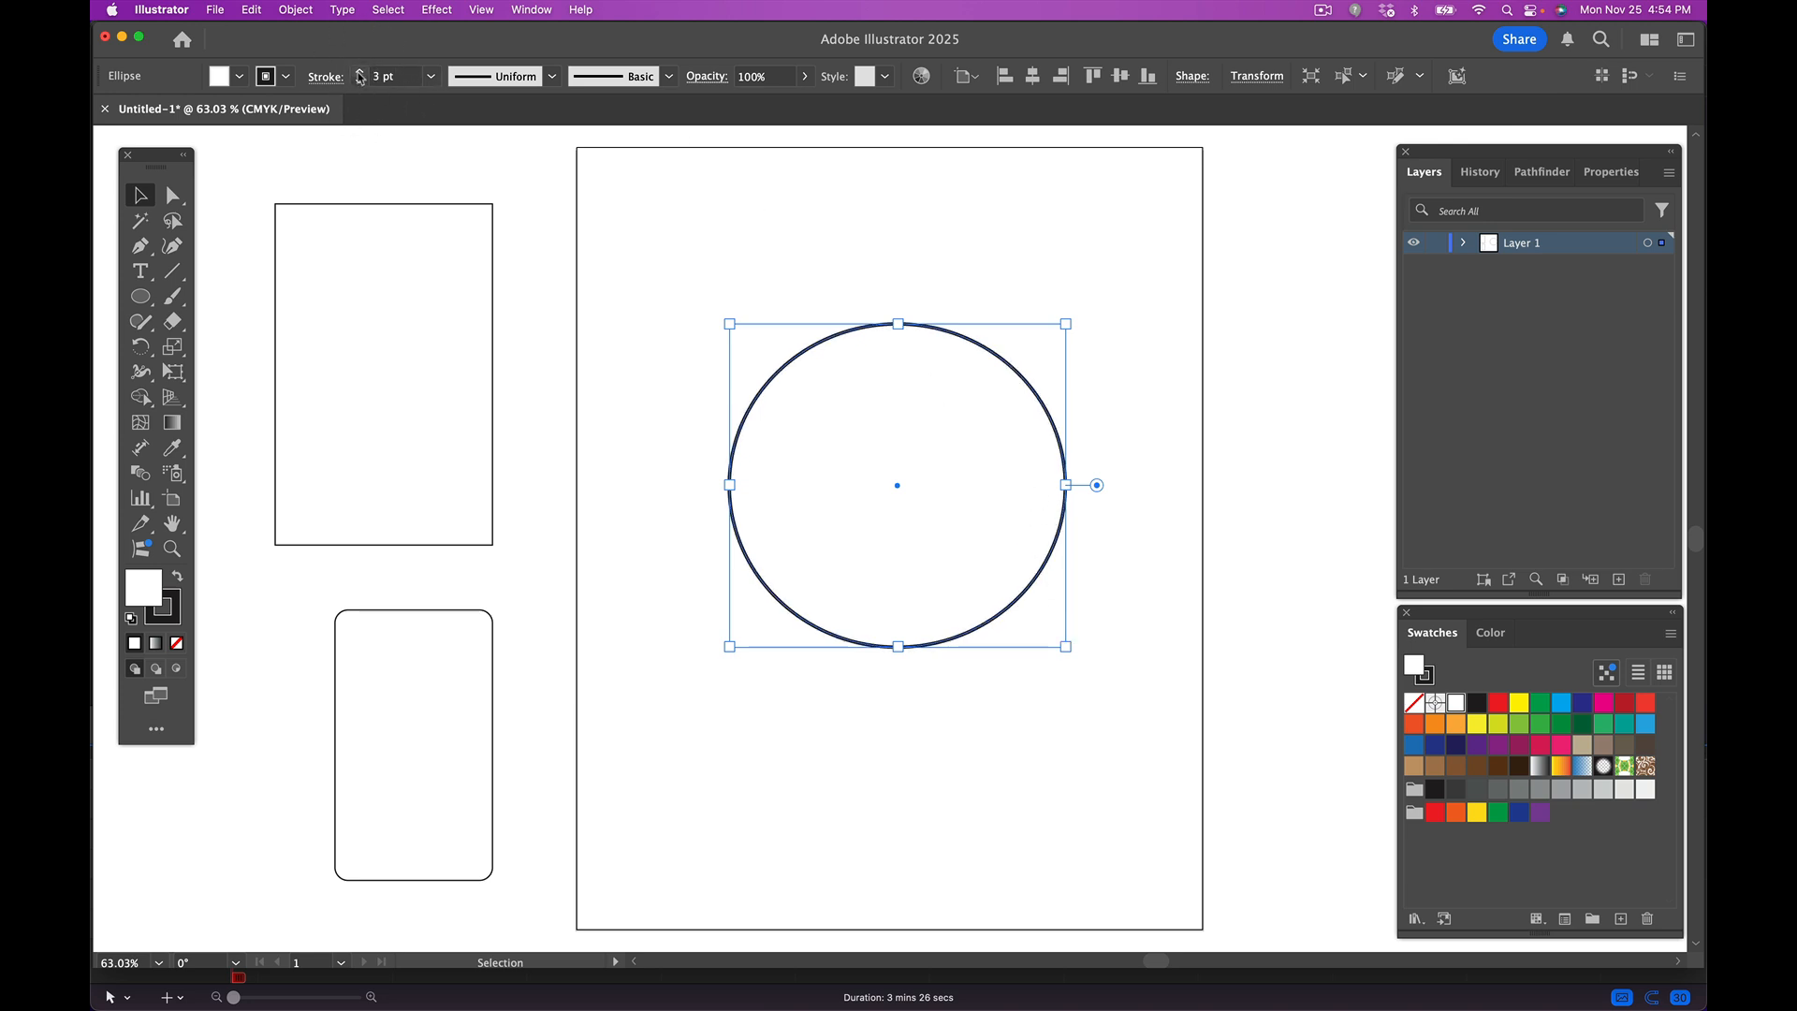
left_click(360, 73)
left_click(360, 73)
left_click(360, 73)
left_click(360, 73)
left_click(360, 73)
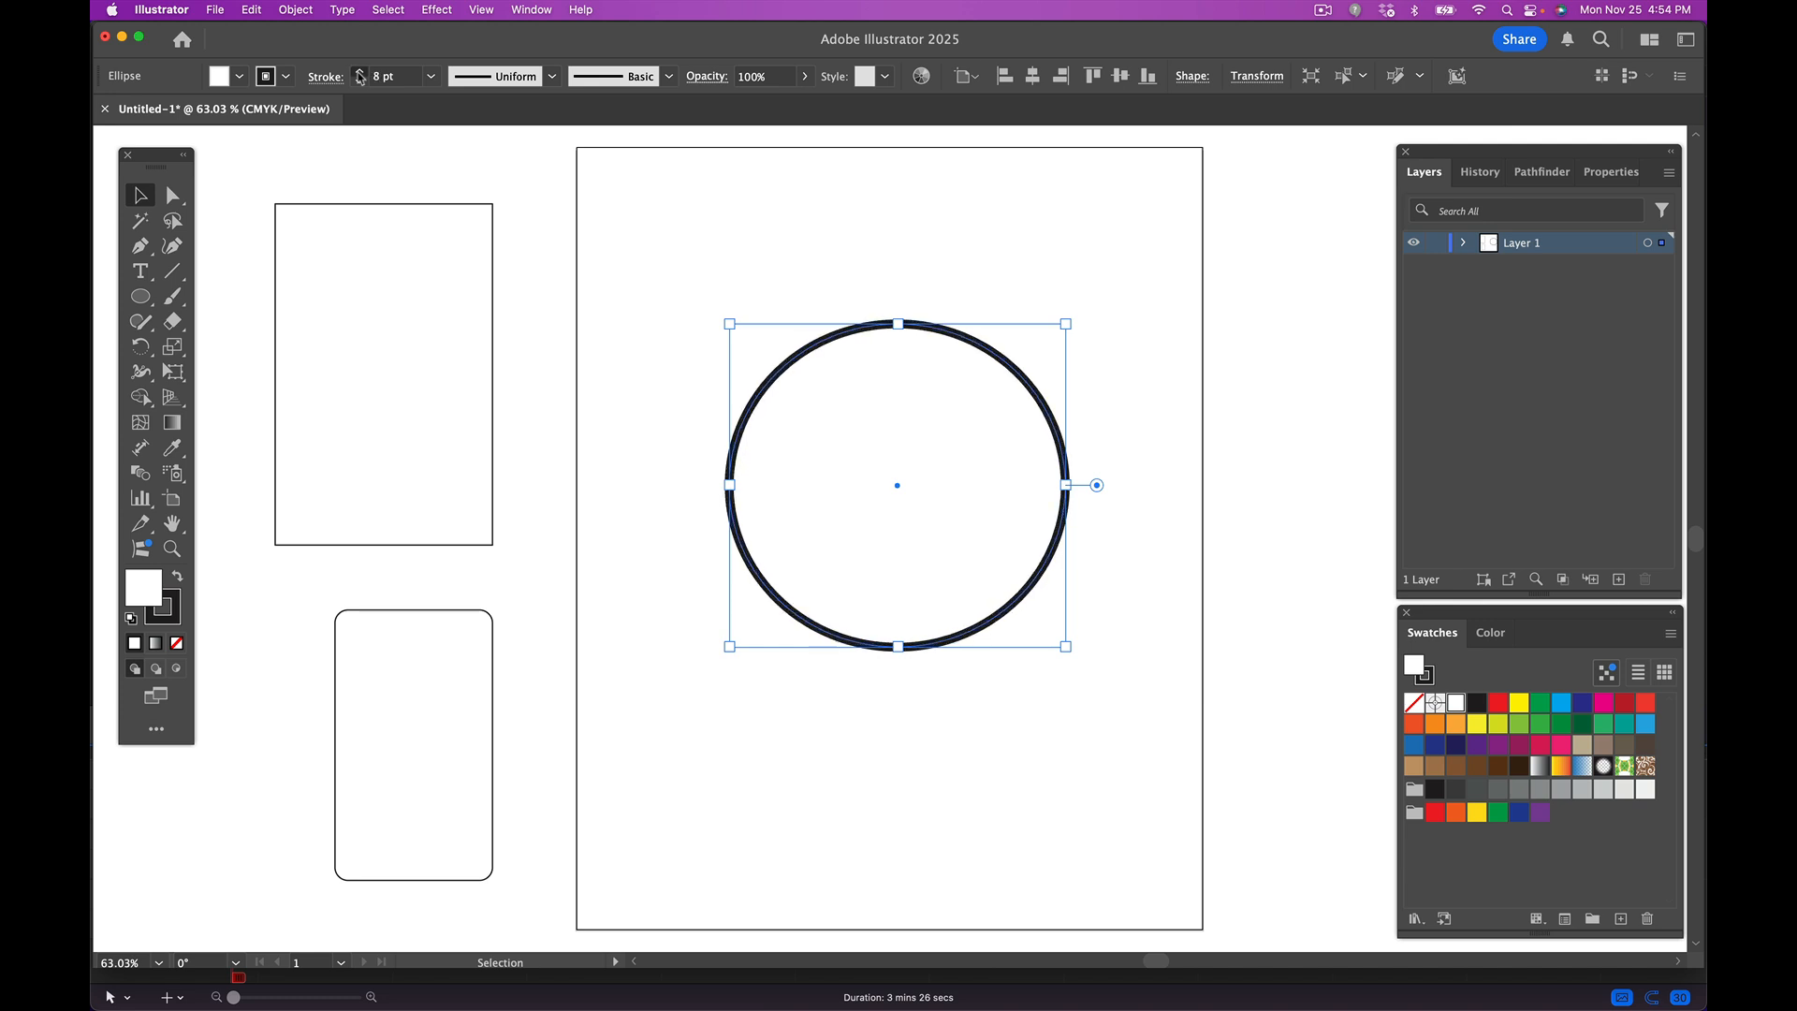
left_click(361, 73)
left_click(360, 73)
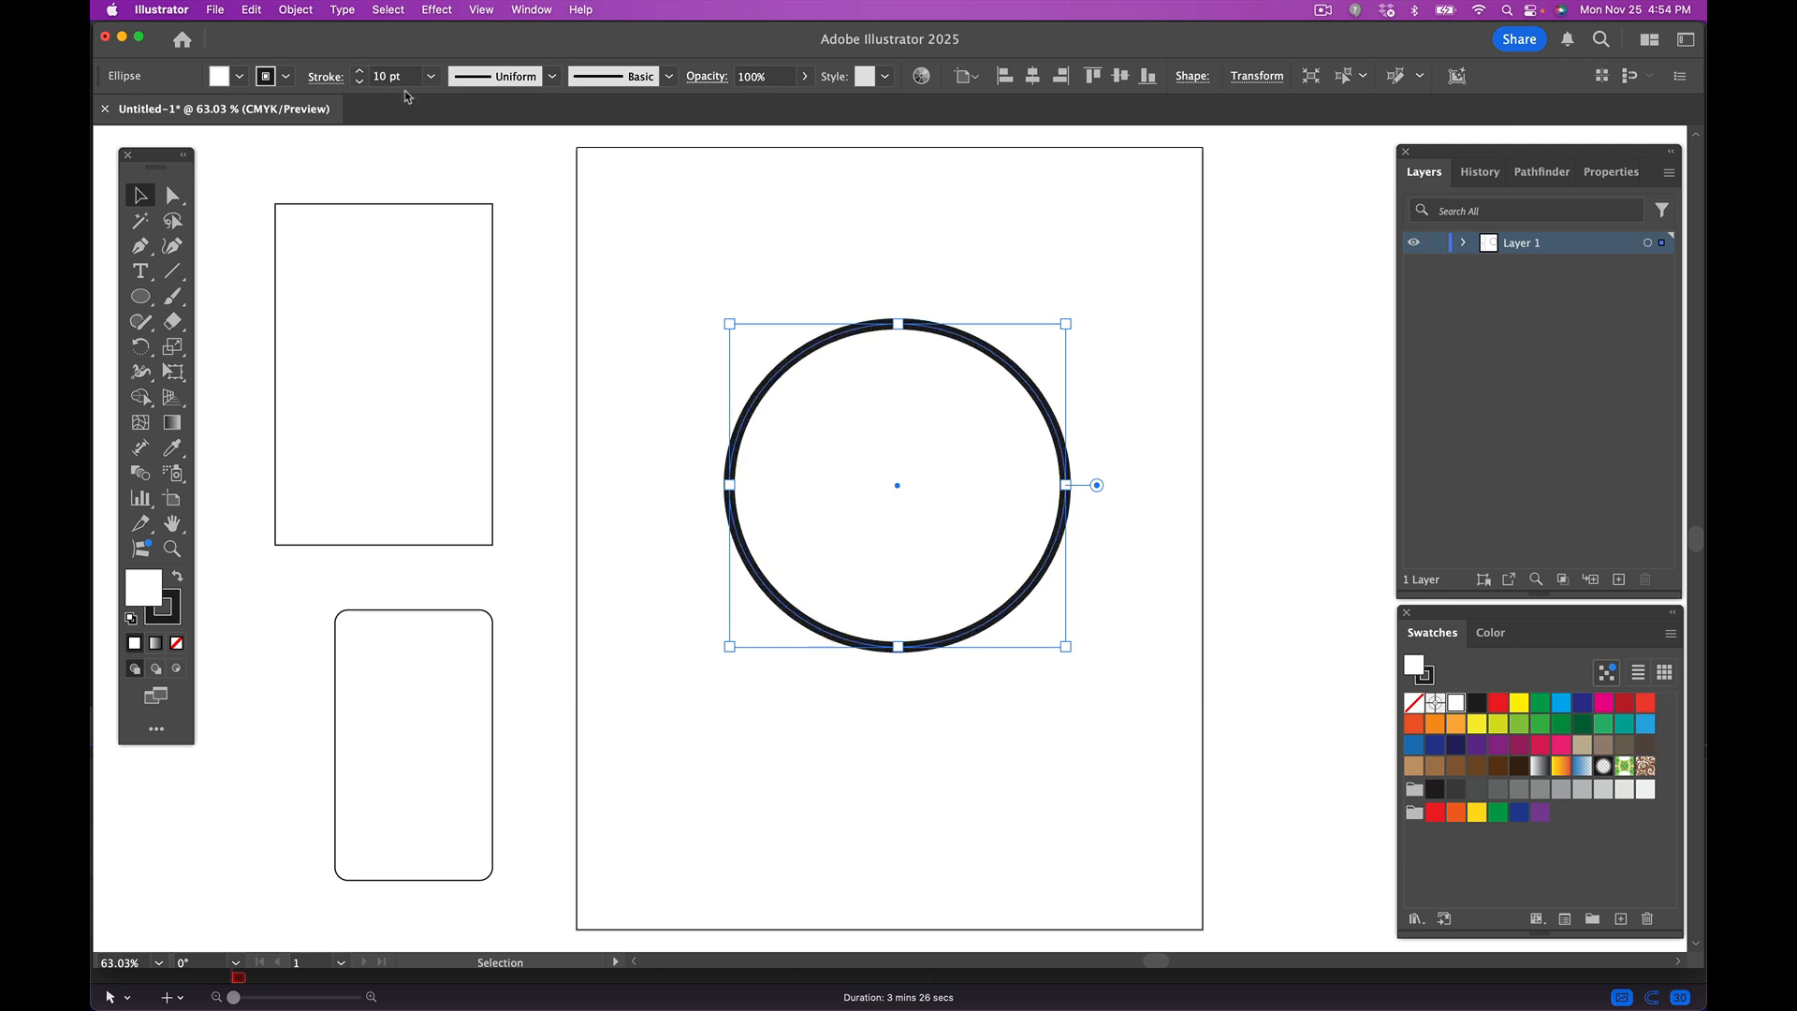
left_click(708, 256)
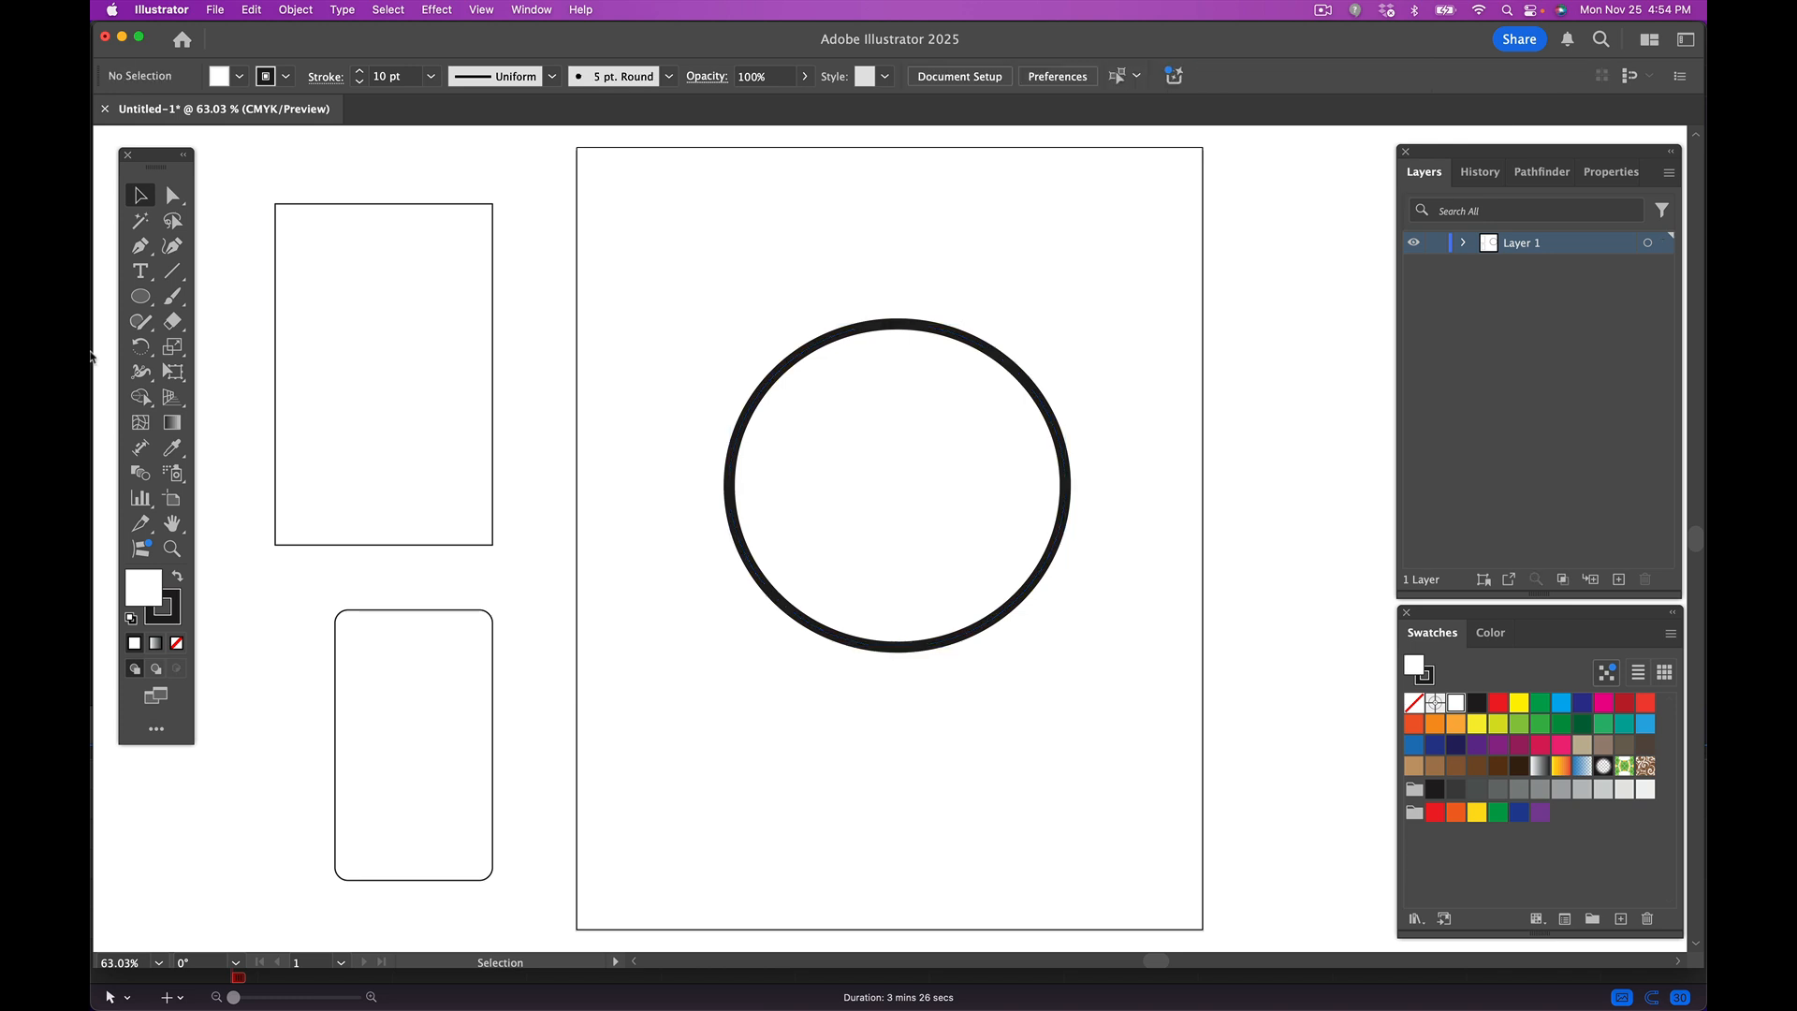
- Draw a smaller circle inside the large ellipse and set its stroke weight to 5 pt
left_click(148, 299)
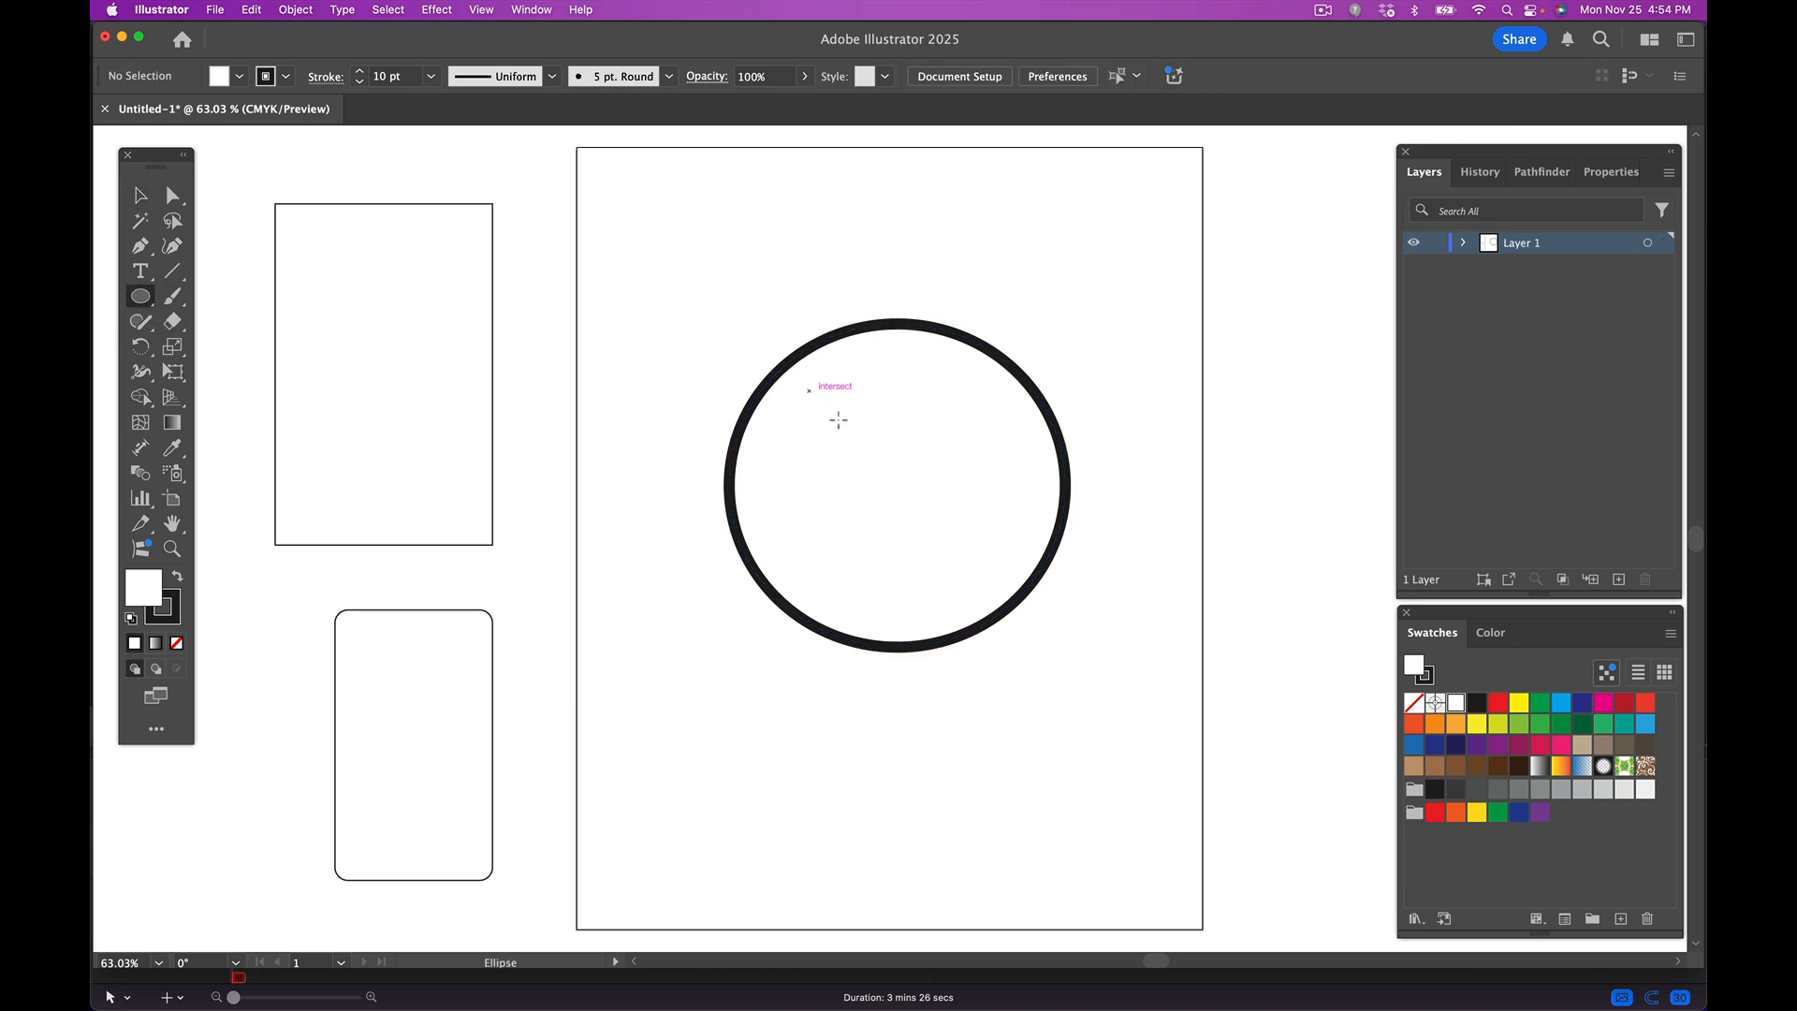
left_click_drag(806, 386, 986, 560)
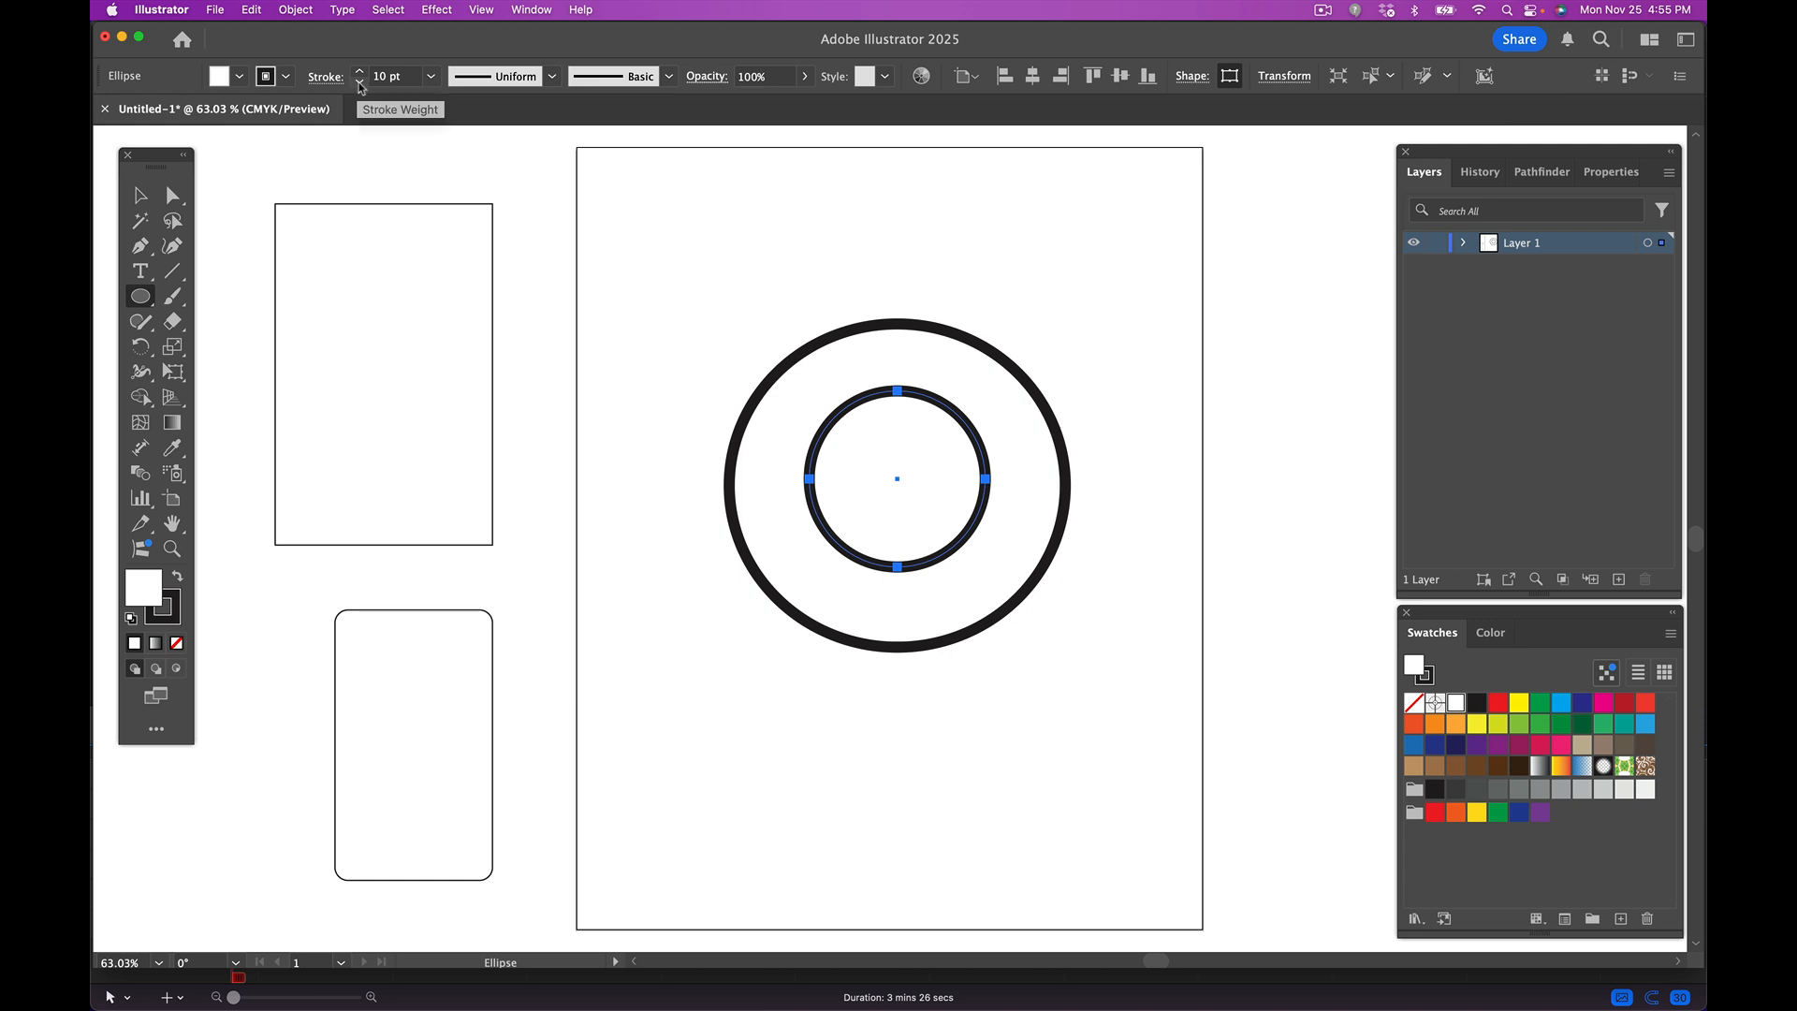
left_click(432, 78)
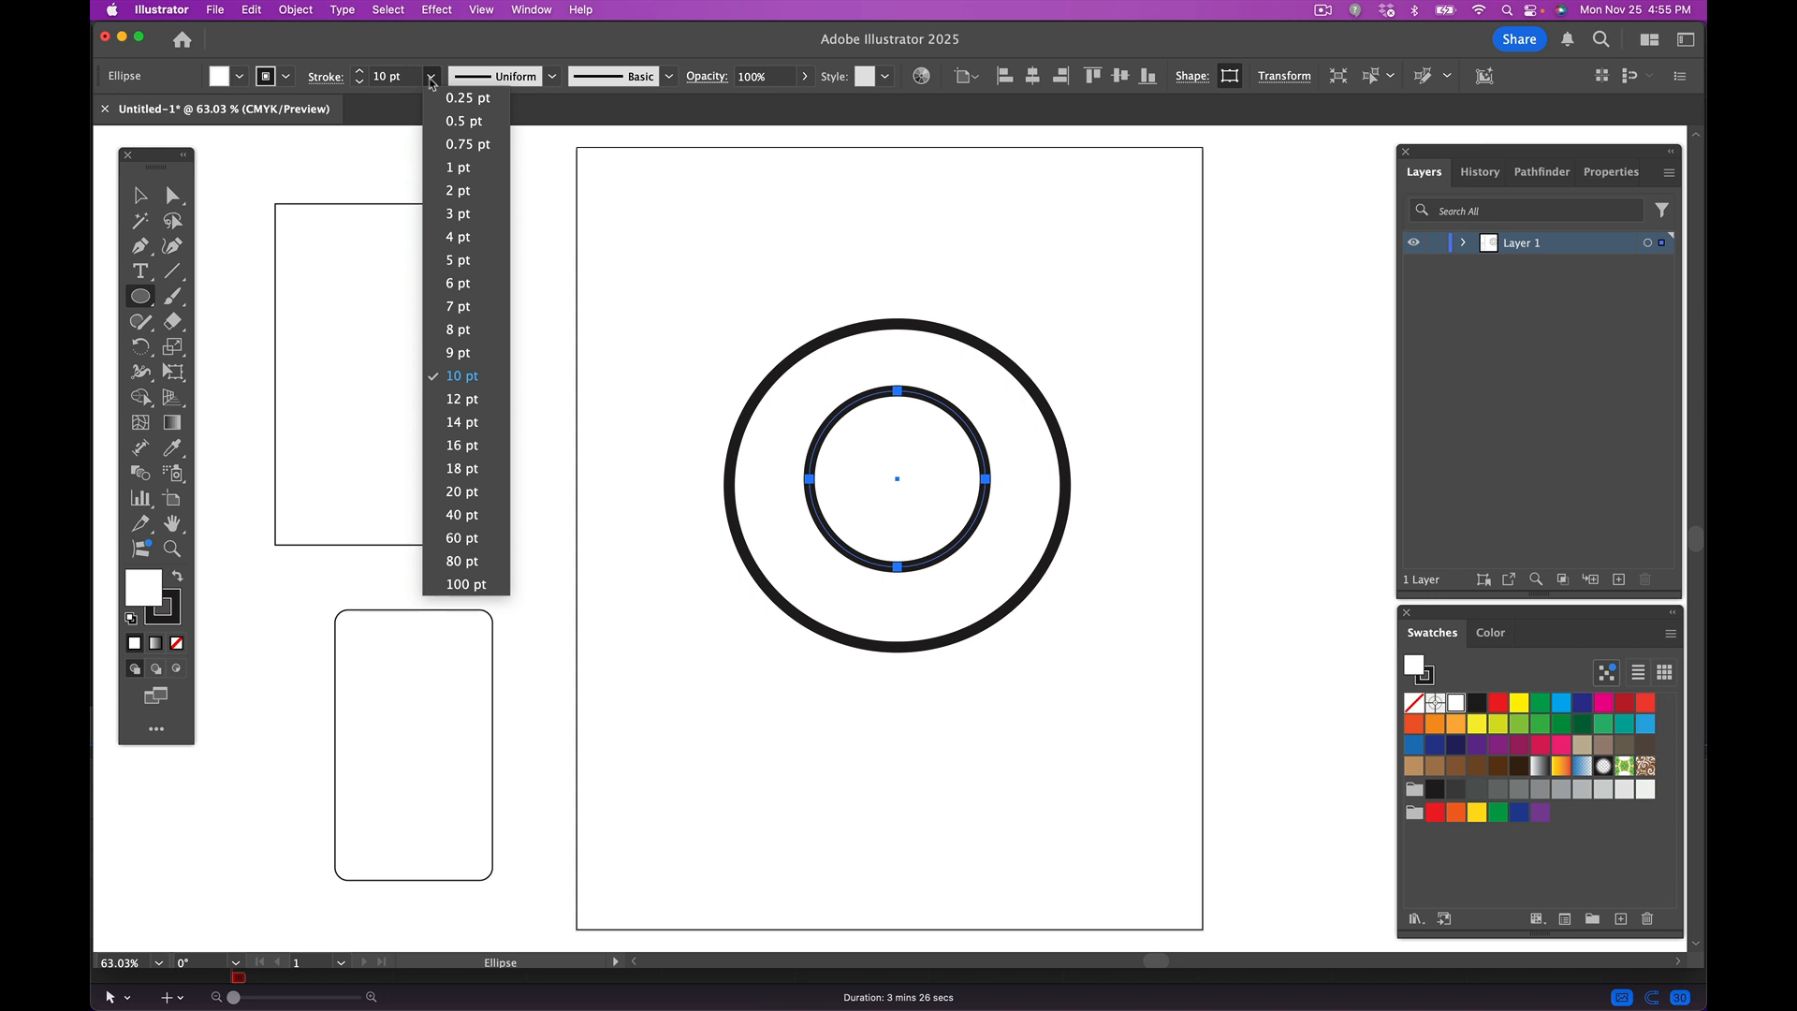
left_click(473, 265)
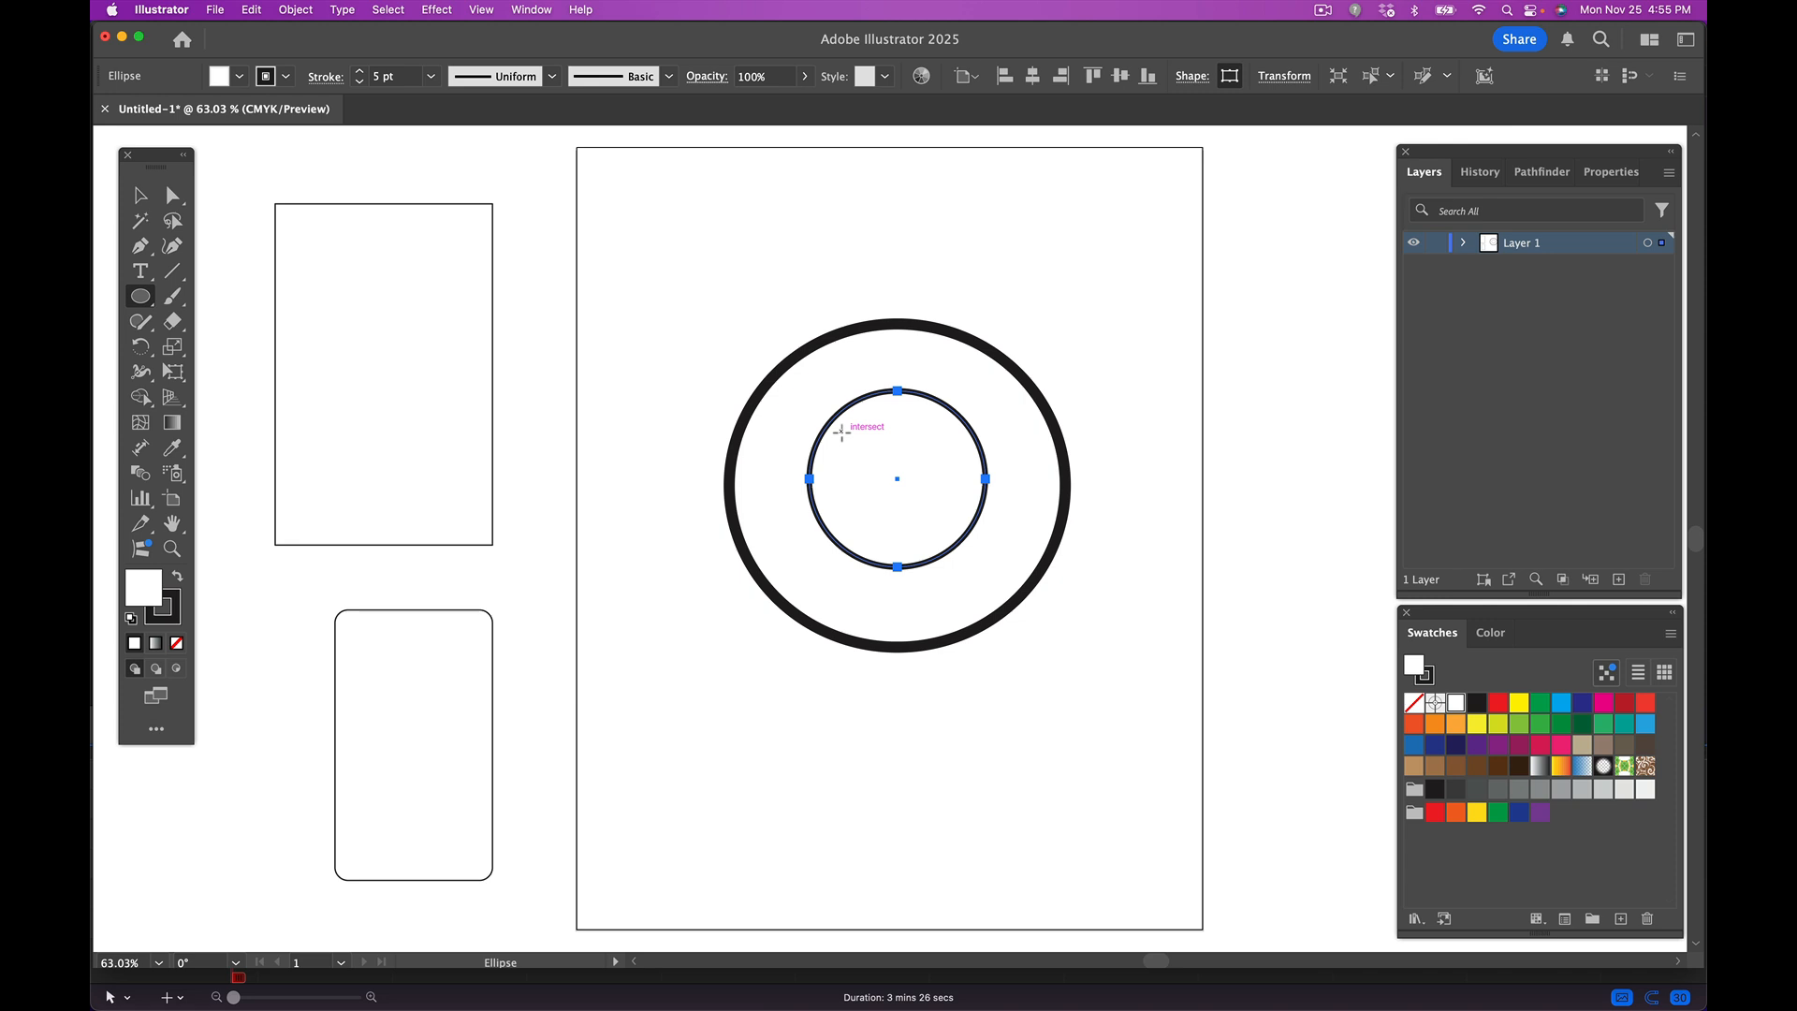
- Draw a third circle about 1.45 in wide inside the 5 pt circle, and activate the Selection tool
left_click_drag(841, 432, 918, 549)
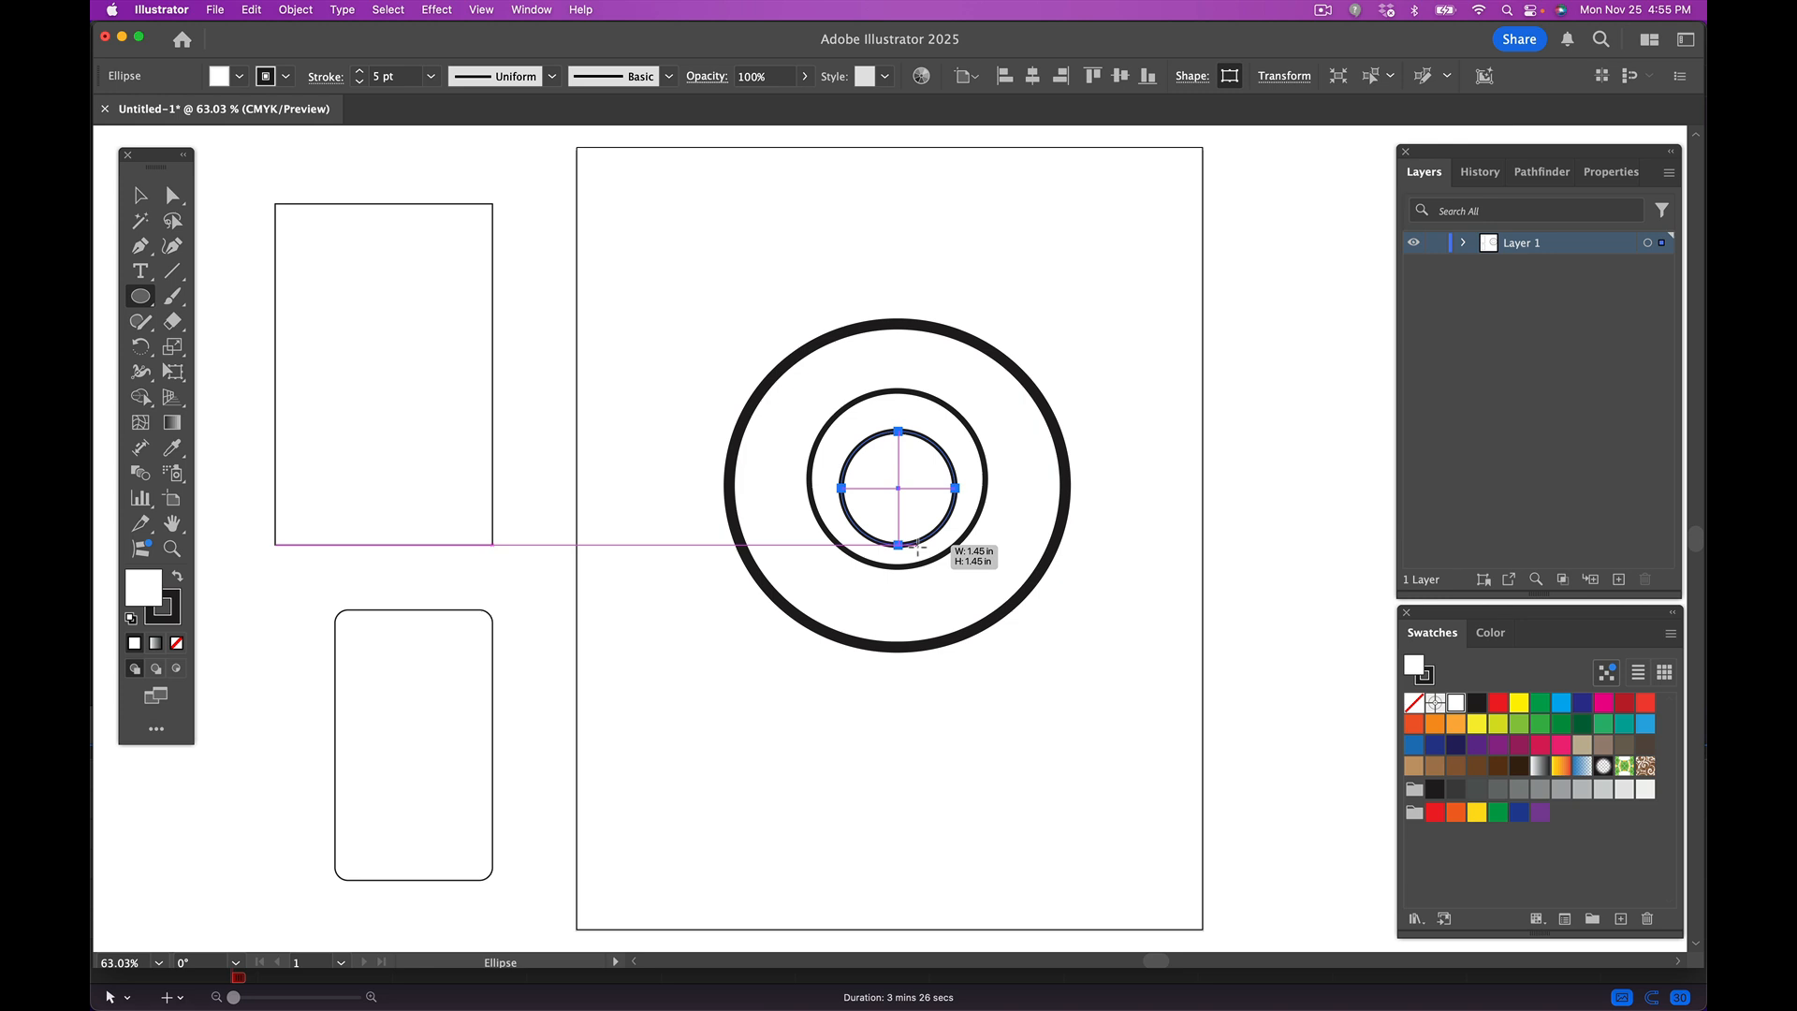
left_click_drag(917, 545, 917, 546)
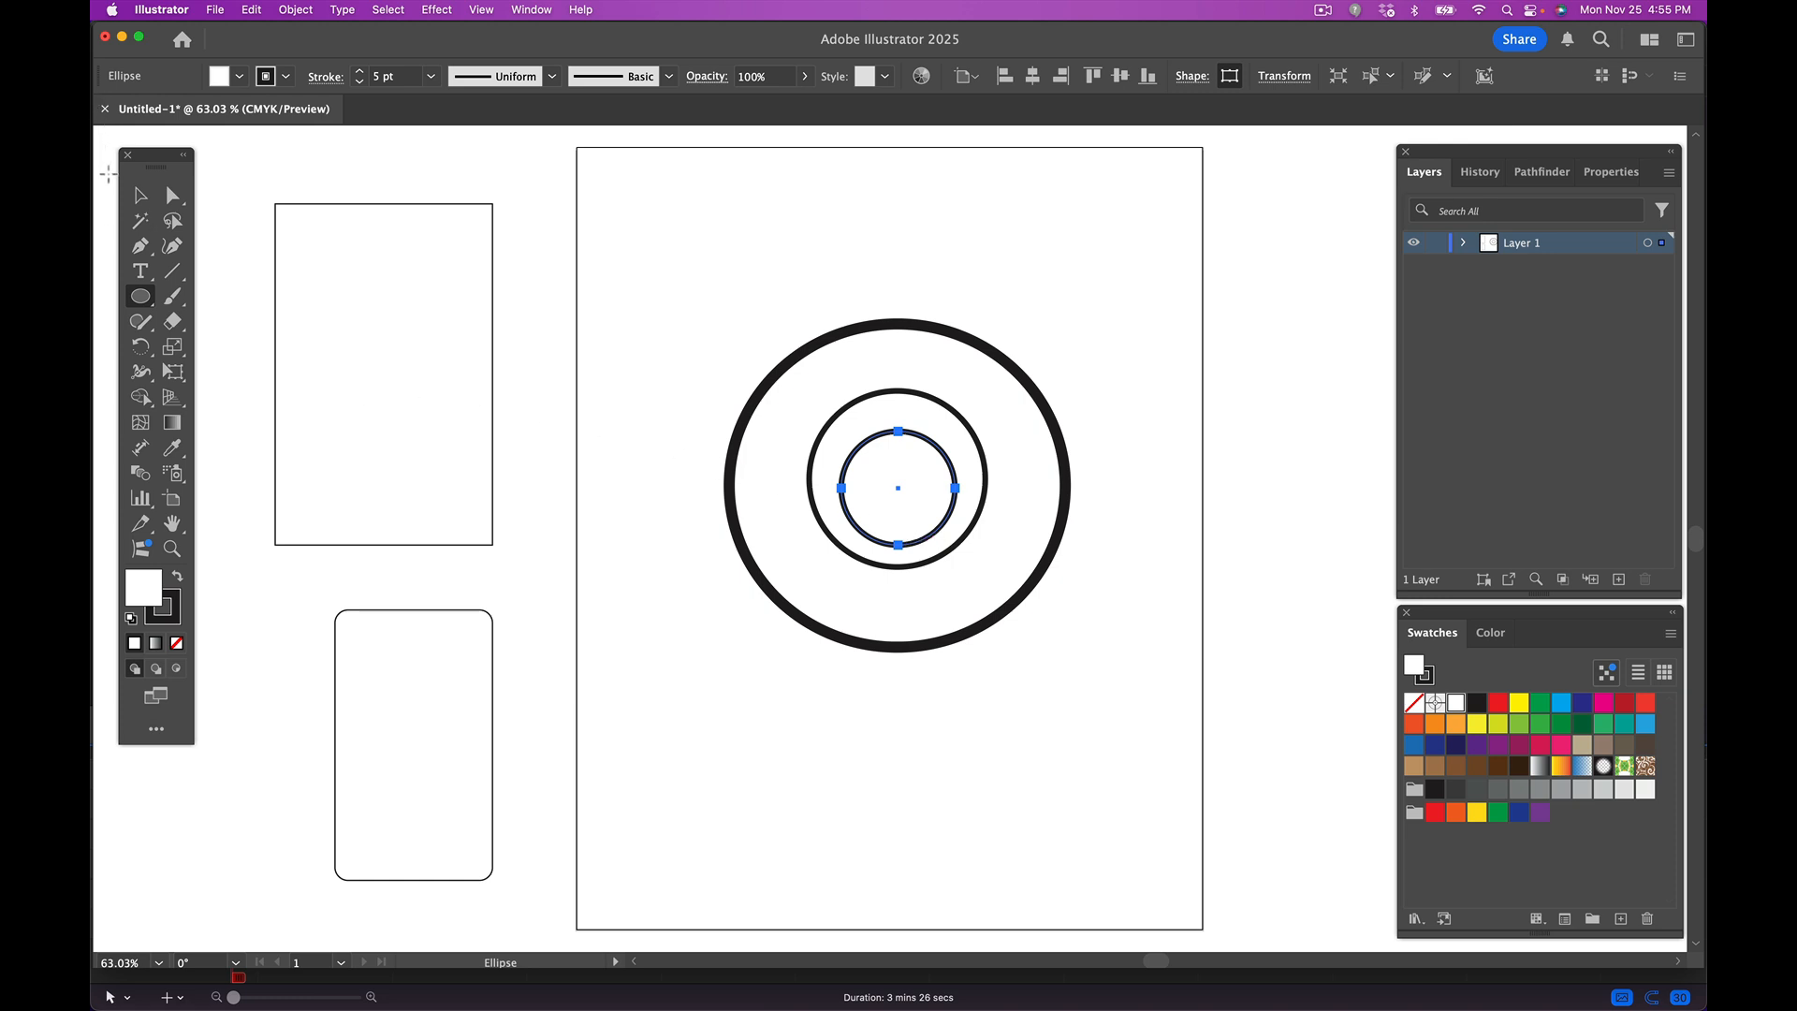
left_click(141, 200)
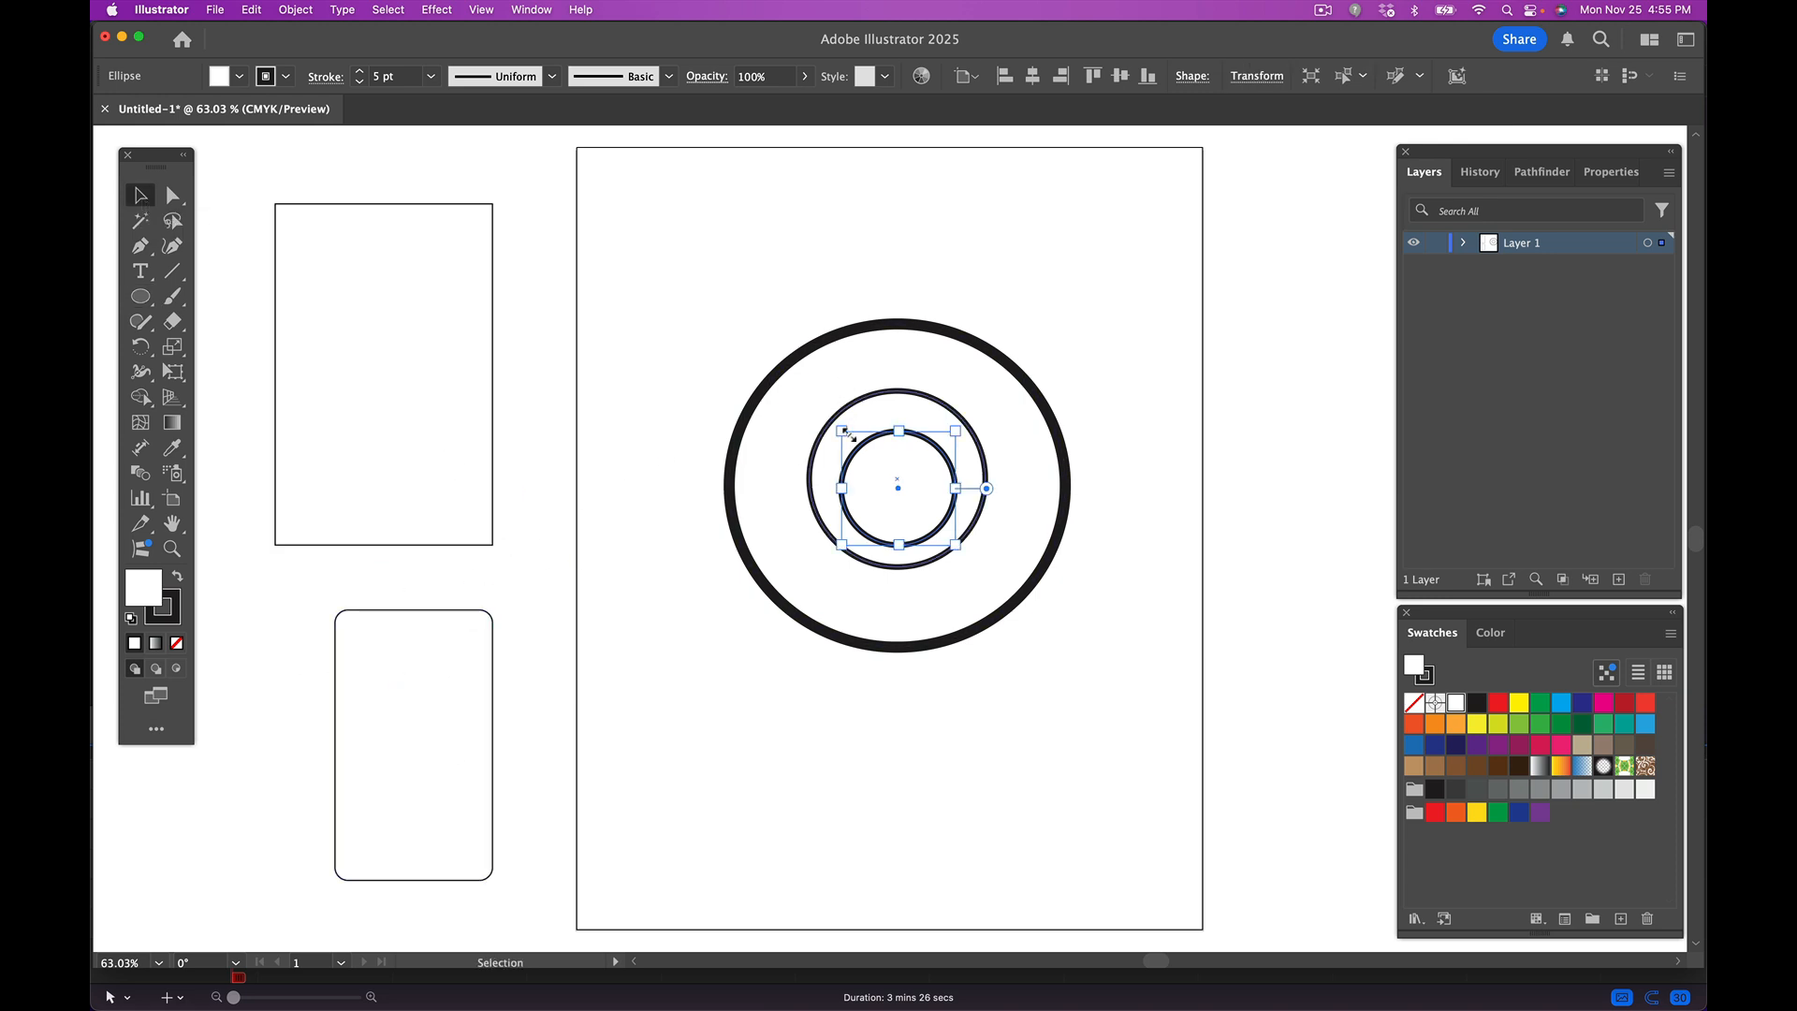
- Move the two inner circles upward inside the large ellipse and fill the smallest circle with black
left_click_drag(883, 413, 887, 389)
left_click_drag(896, 502, 894, 472)
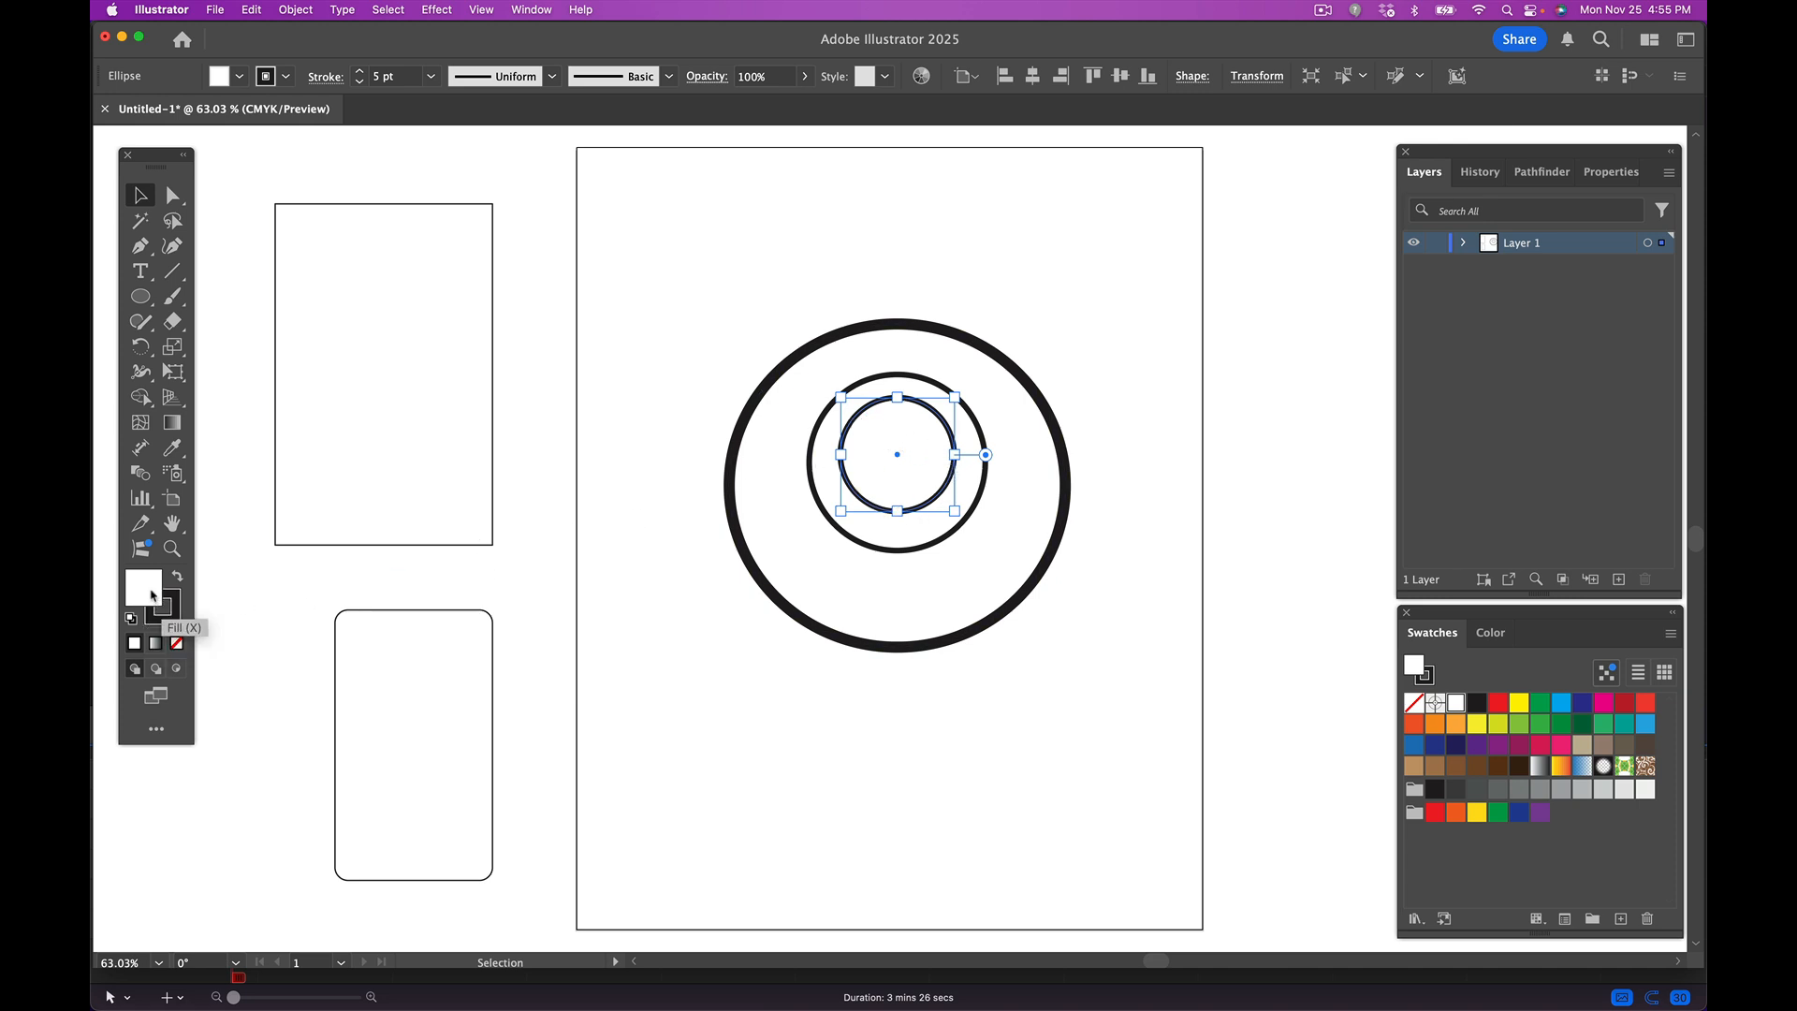
left_click(1477, 705)
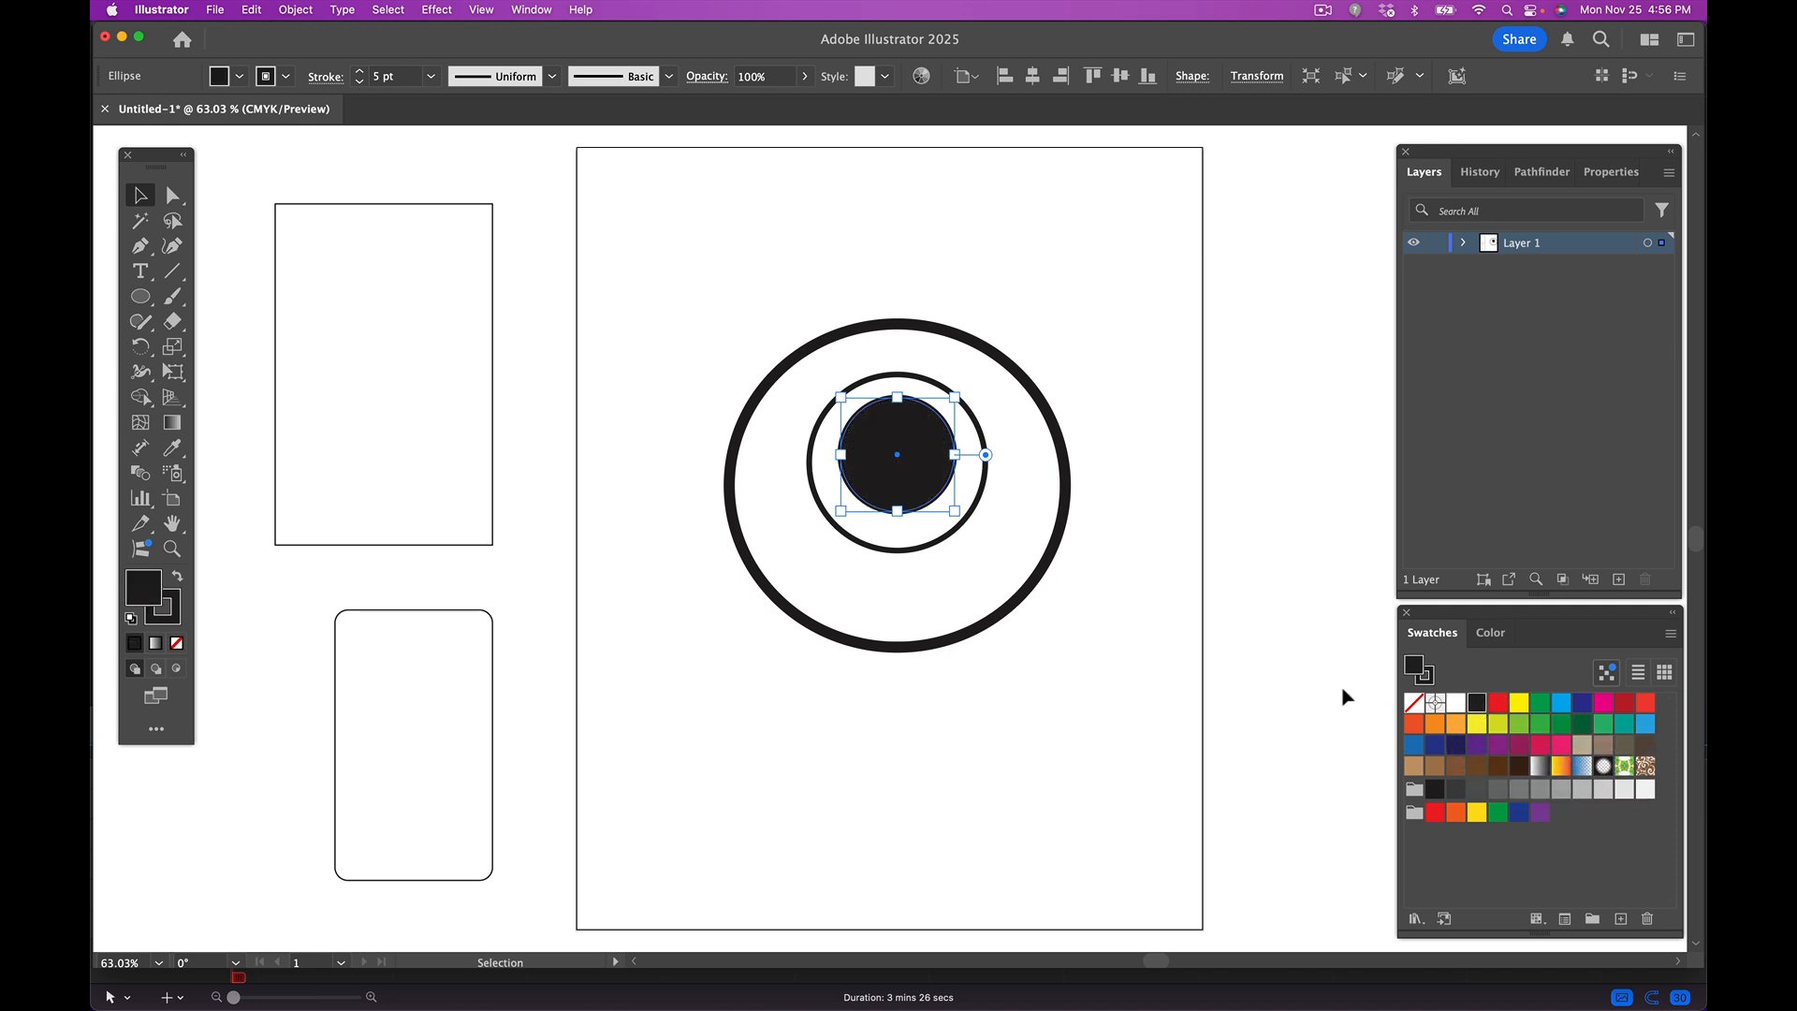
left_click(1094, 695)
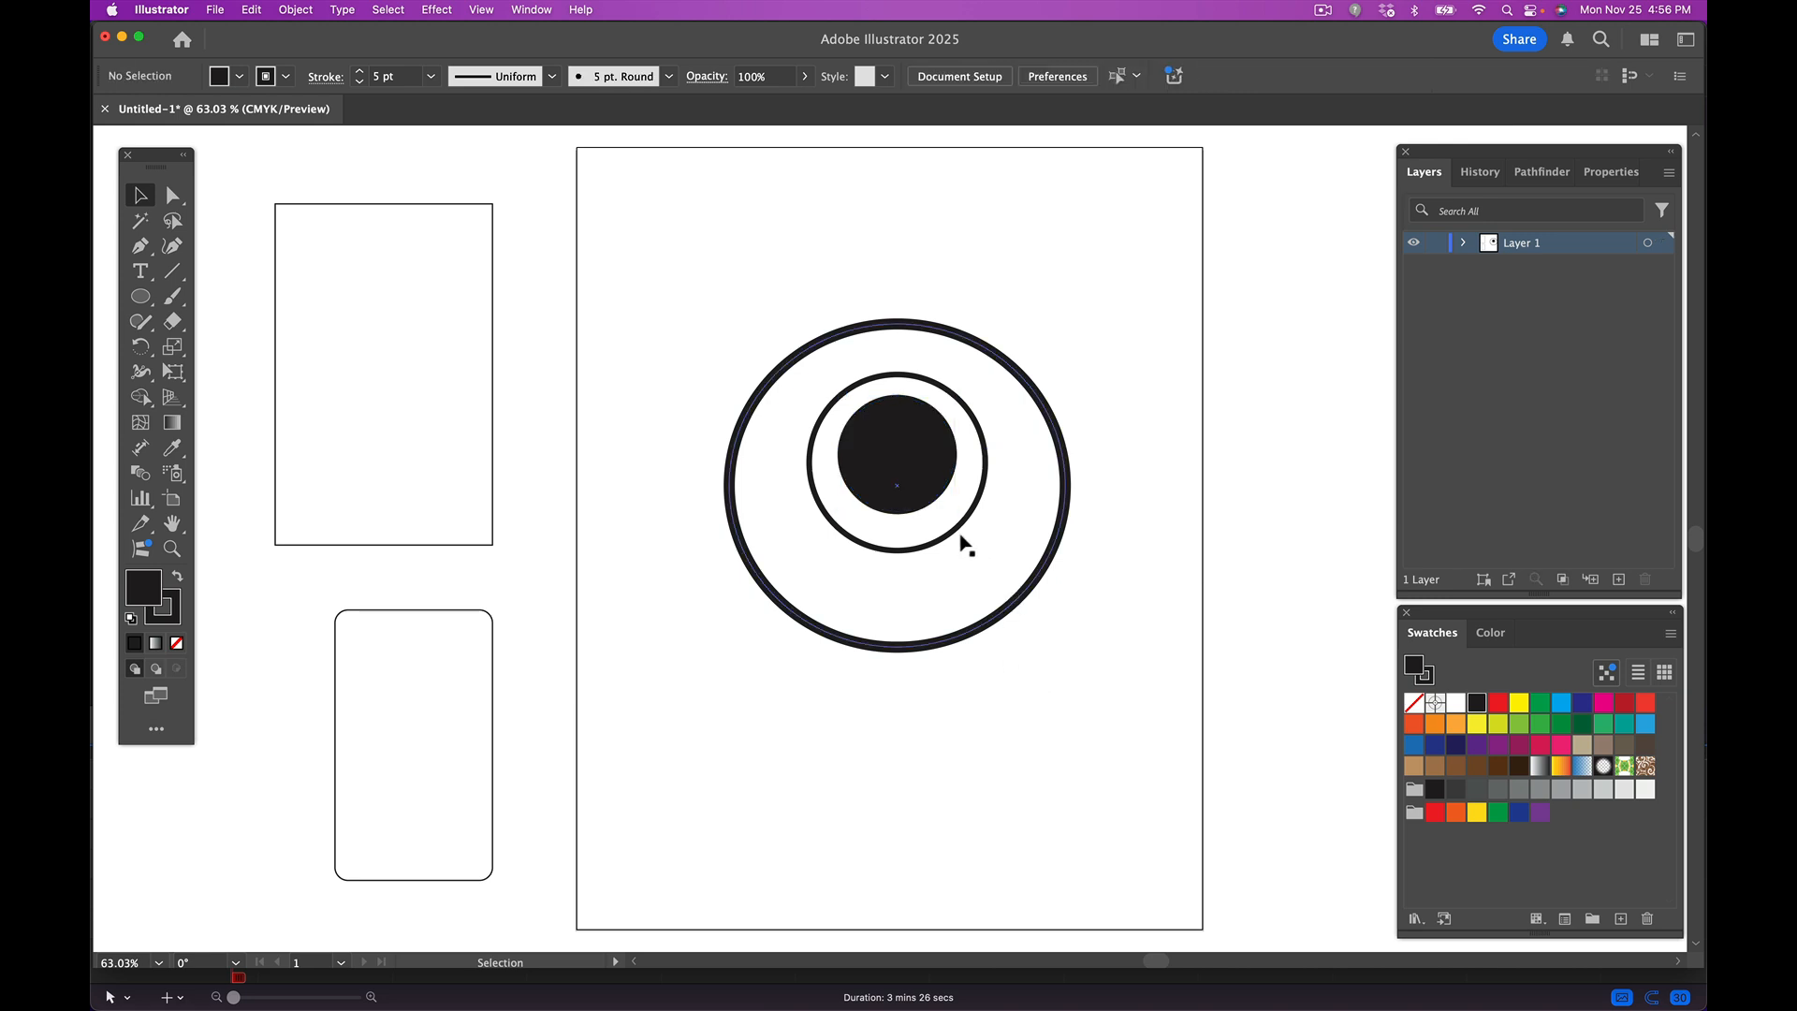
- Draw a tall rounded rectangle below and left of the large ellipse, with default white fill and a 10 pt black stroke
left_click(139, 297)
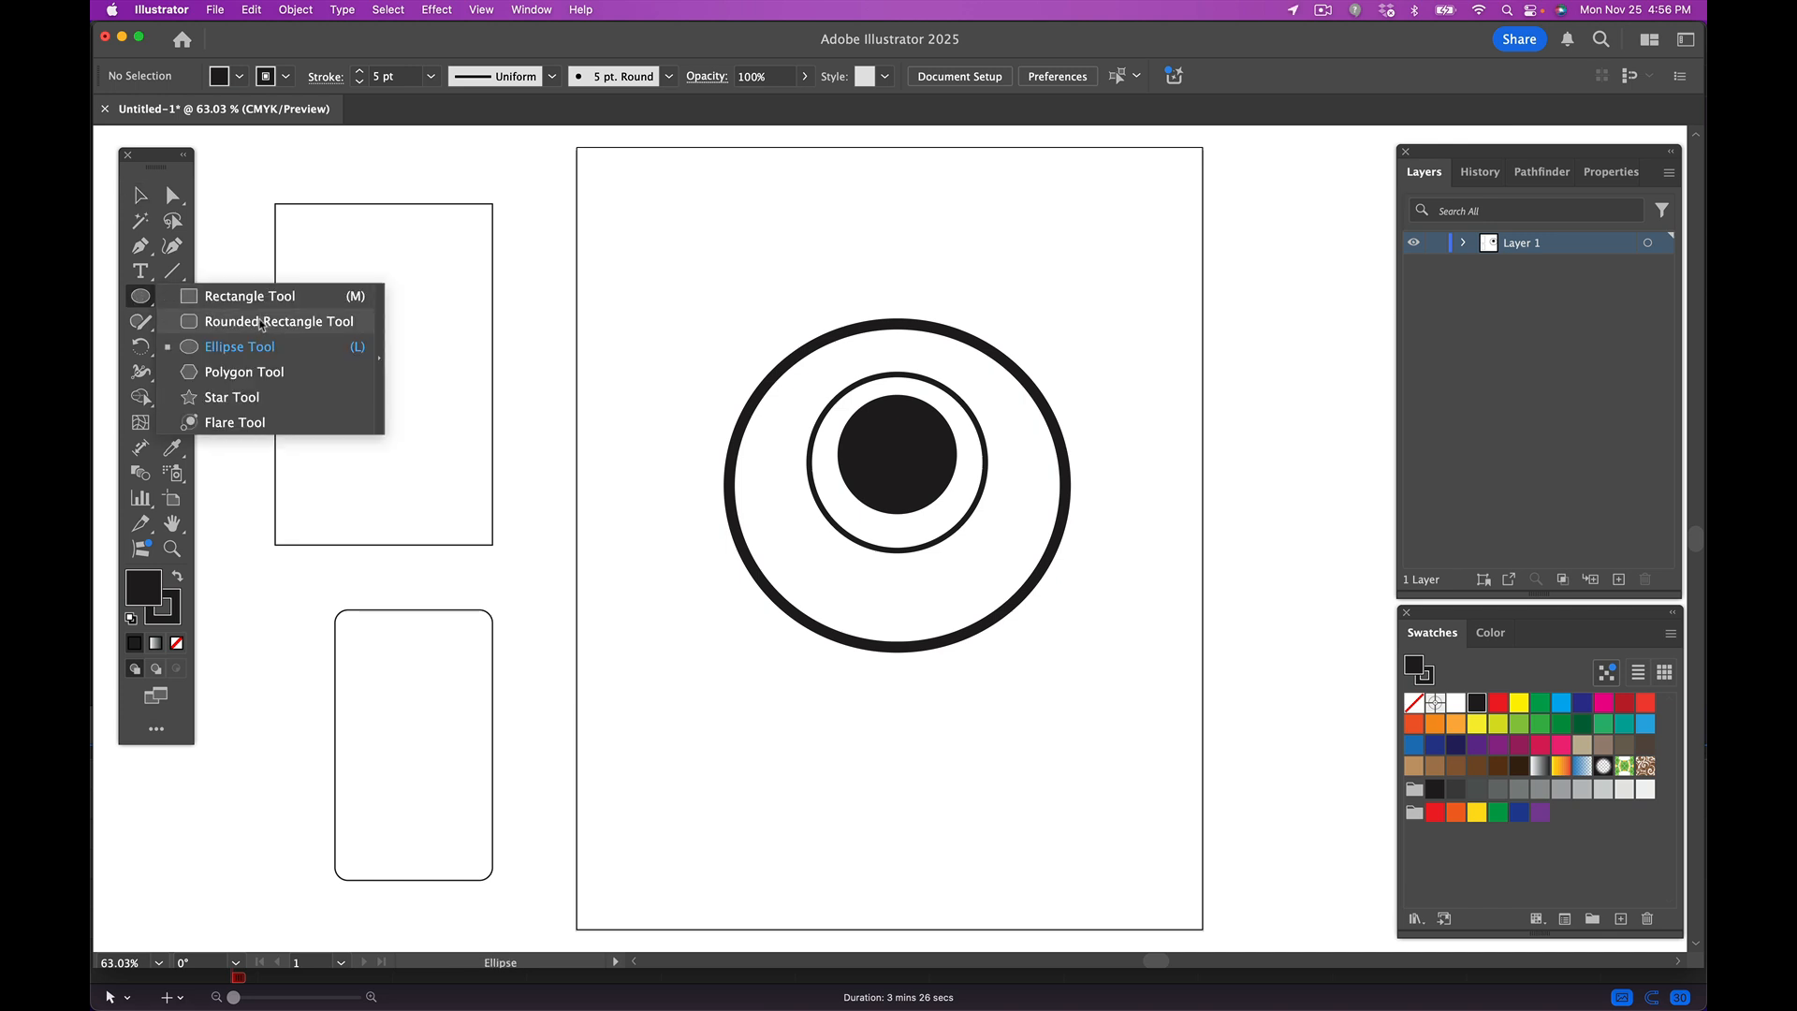
left_click(262, 323)
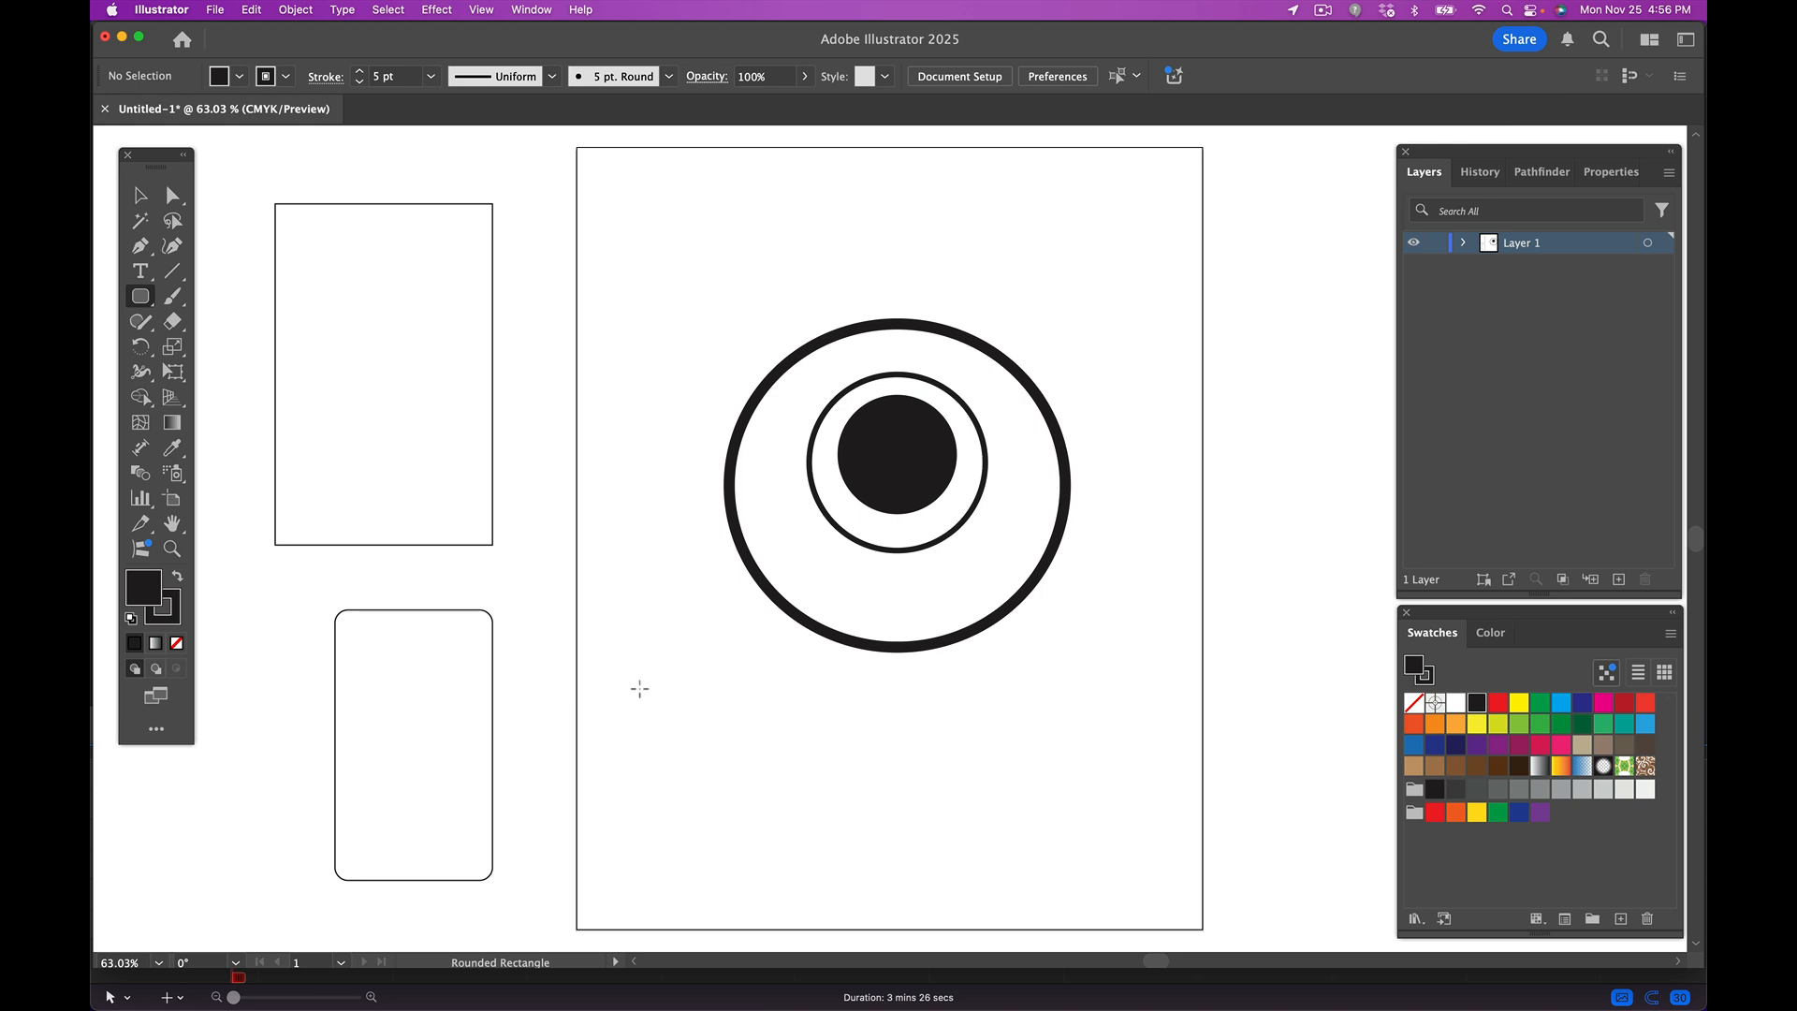
left_click_drag(639, 688, 724, 889)
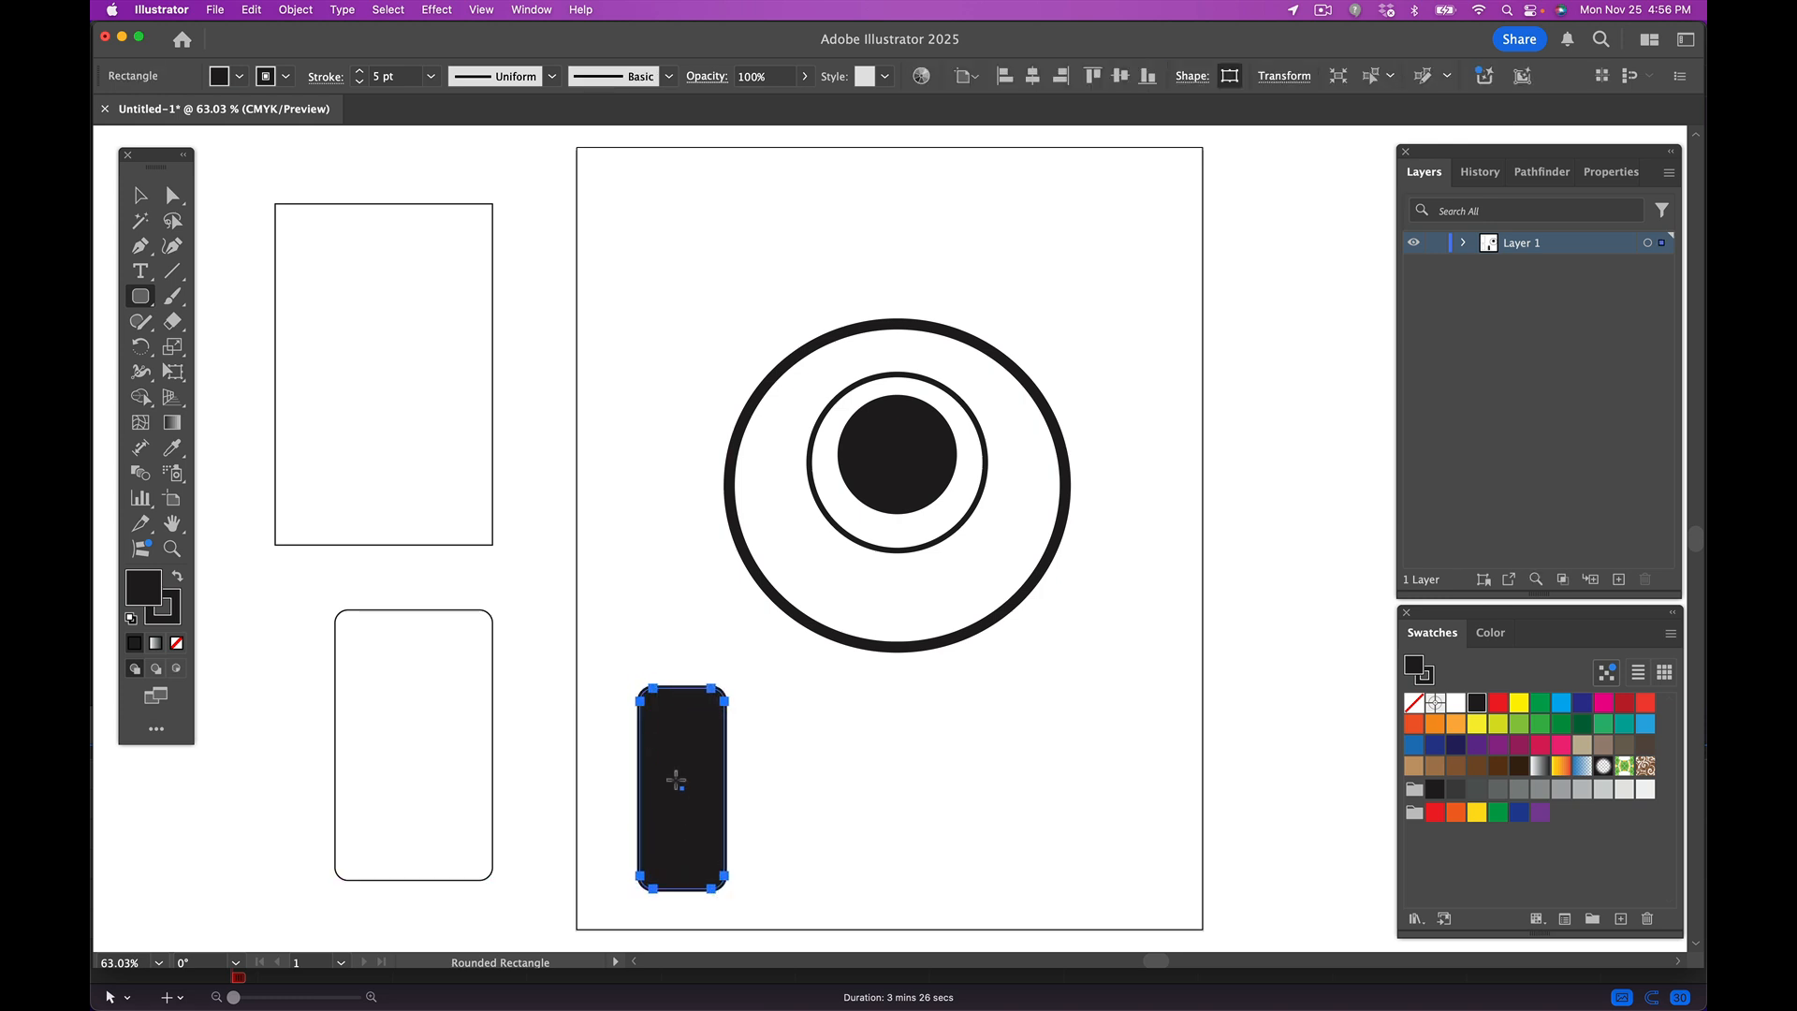
left_click(131, 620)
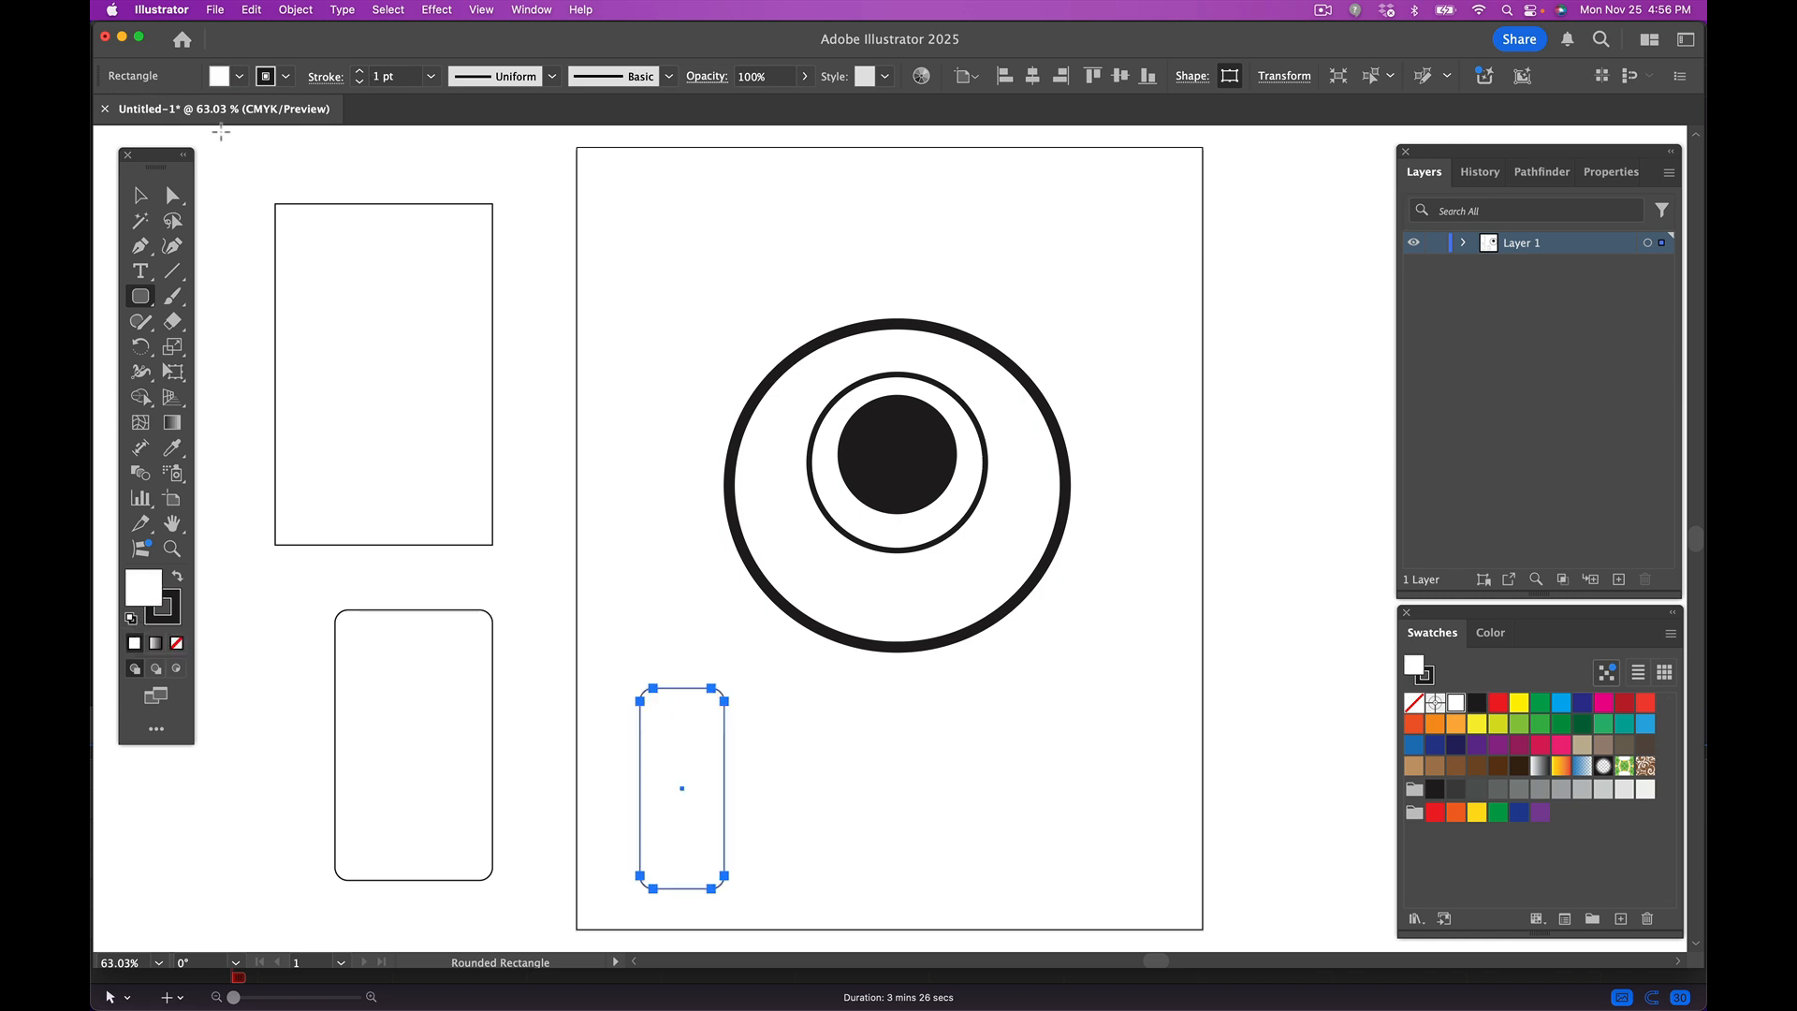
left_click(360, 73)
left_click(360, 73)
left_click(361, 73)
left_click(360, 73)
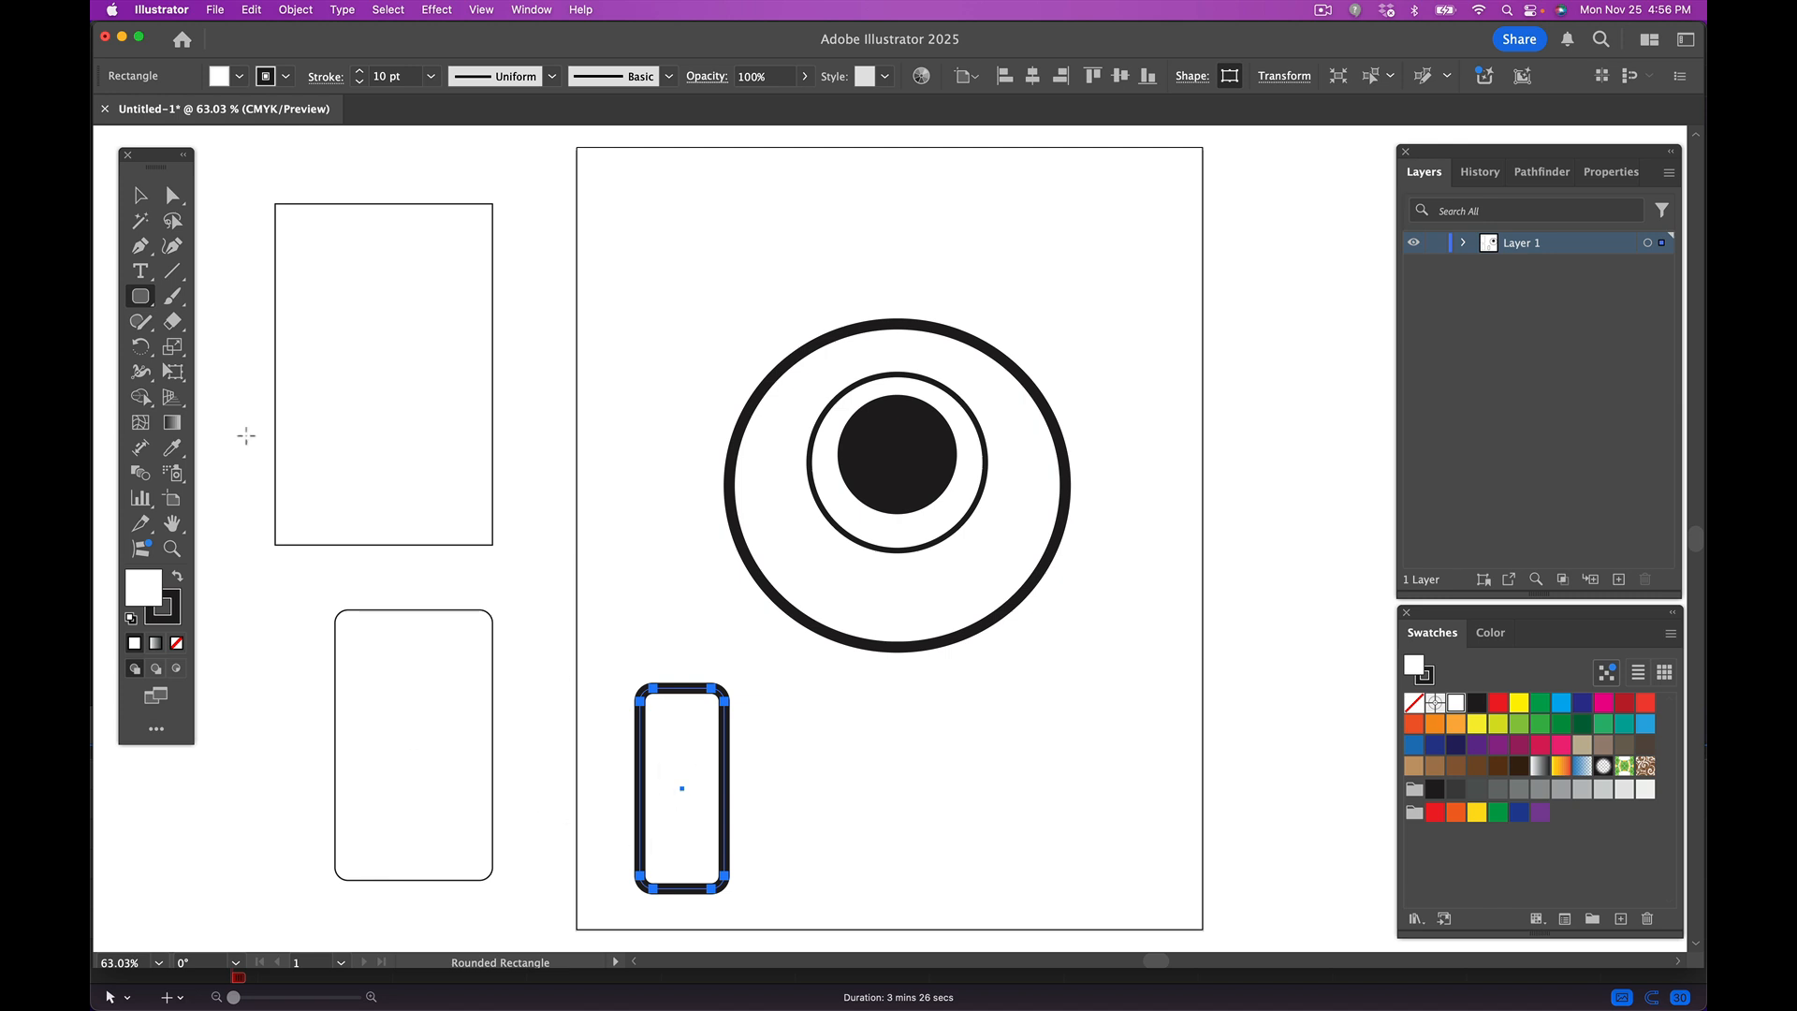
- Shrink the rounded rectangle into a narrower pill with fully rounded ends and place it below and left of the large ellipse
left_click(139, 199)
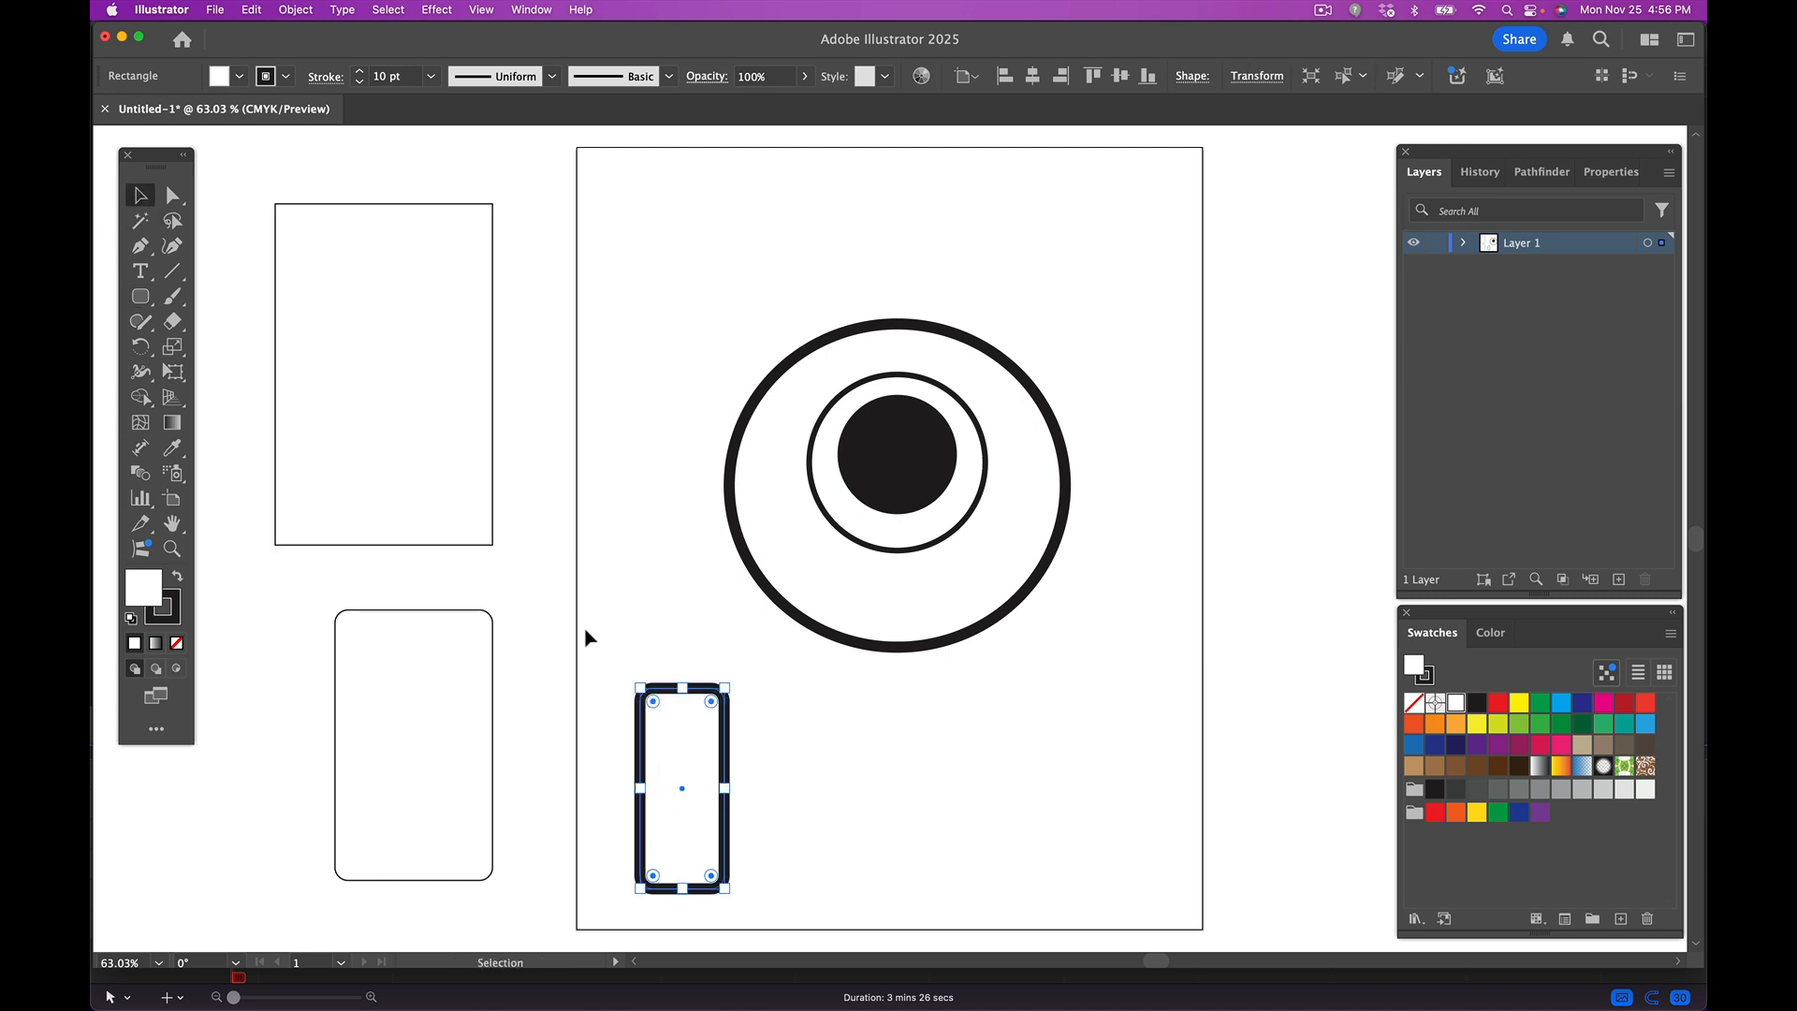
left_click_drag(666, 731, 665, 628)
left_click(758, 333)
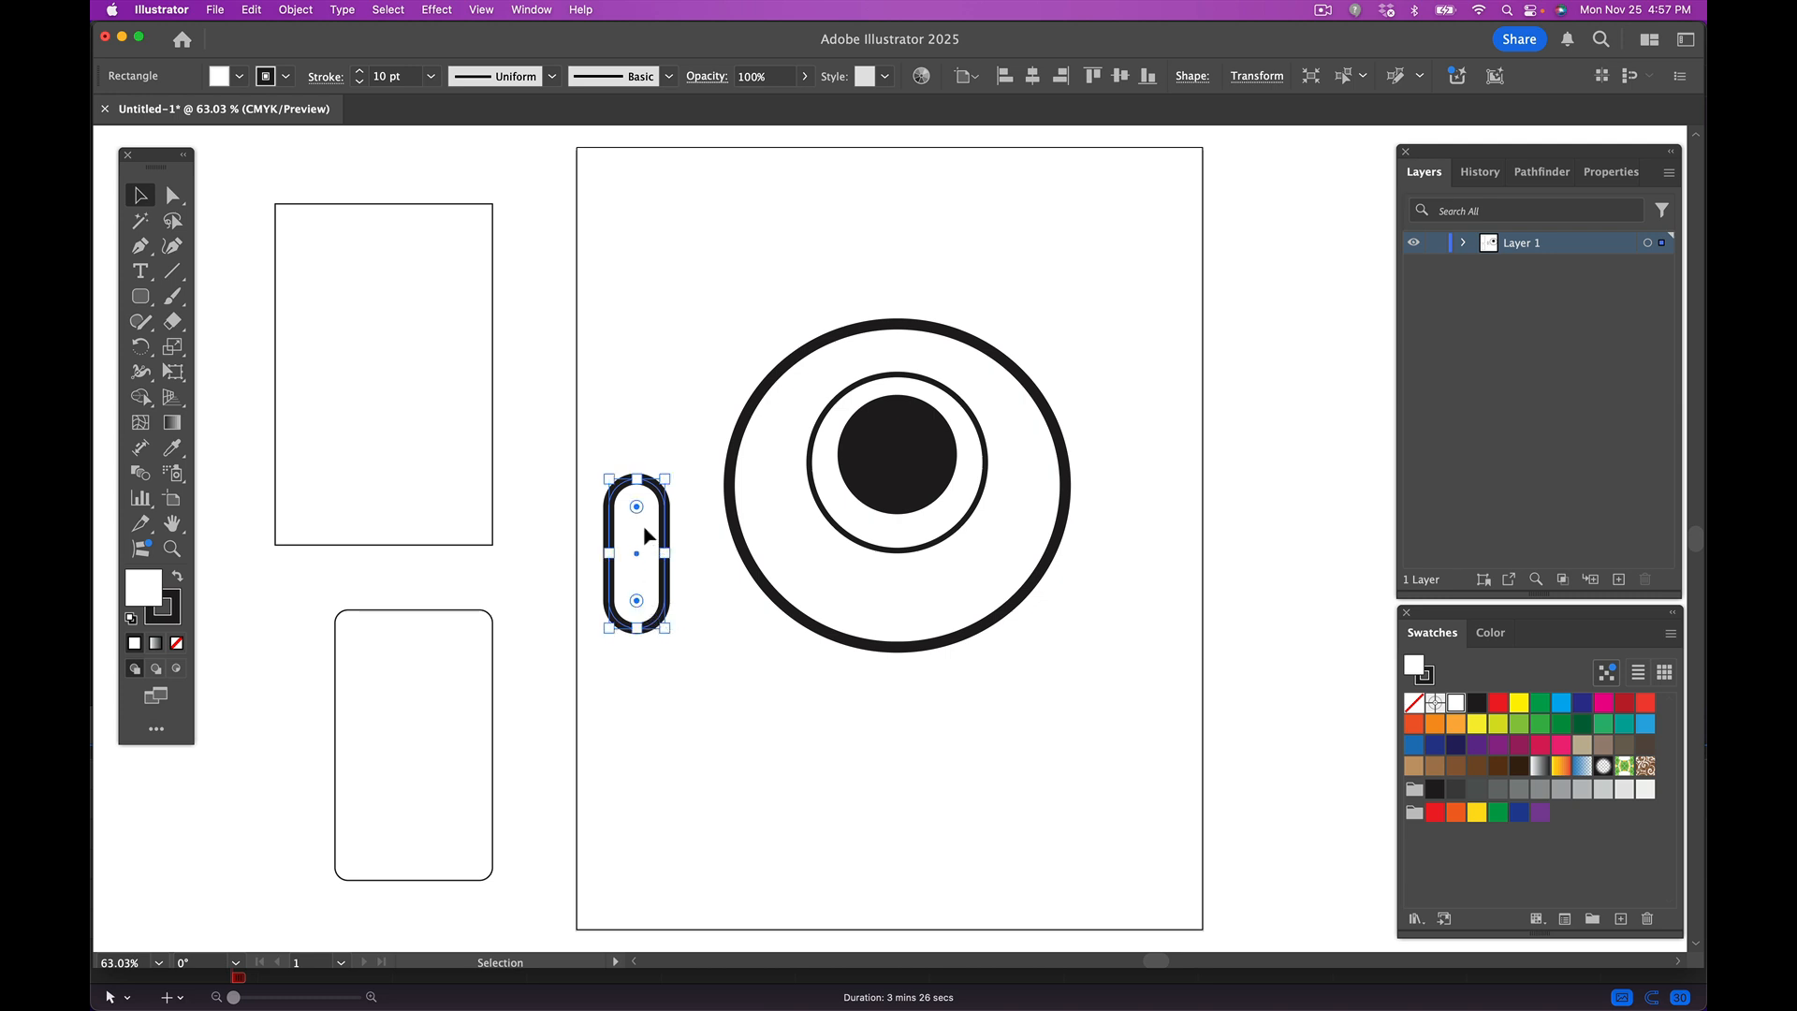
left_click_drag(645, 529, 686, 677)
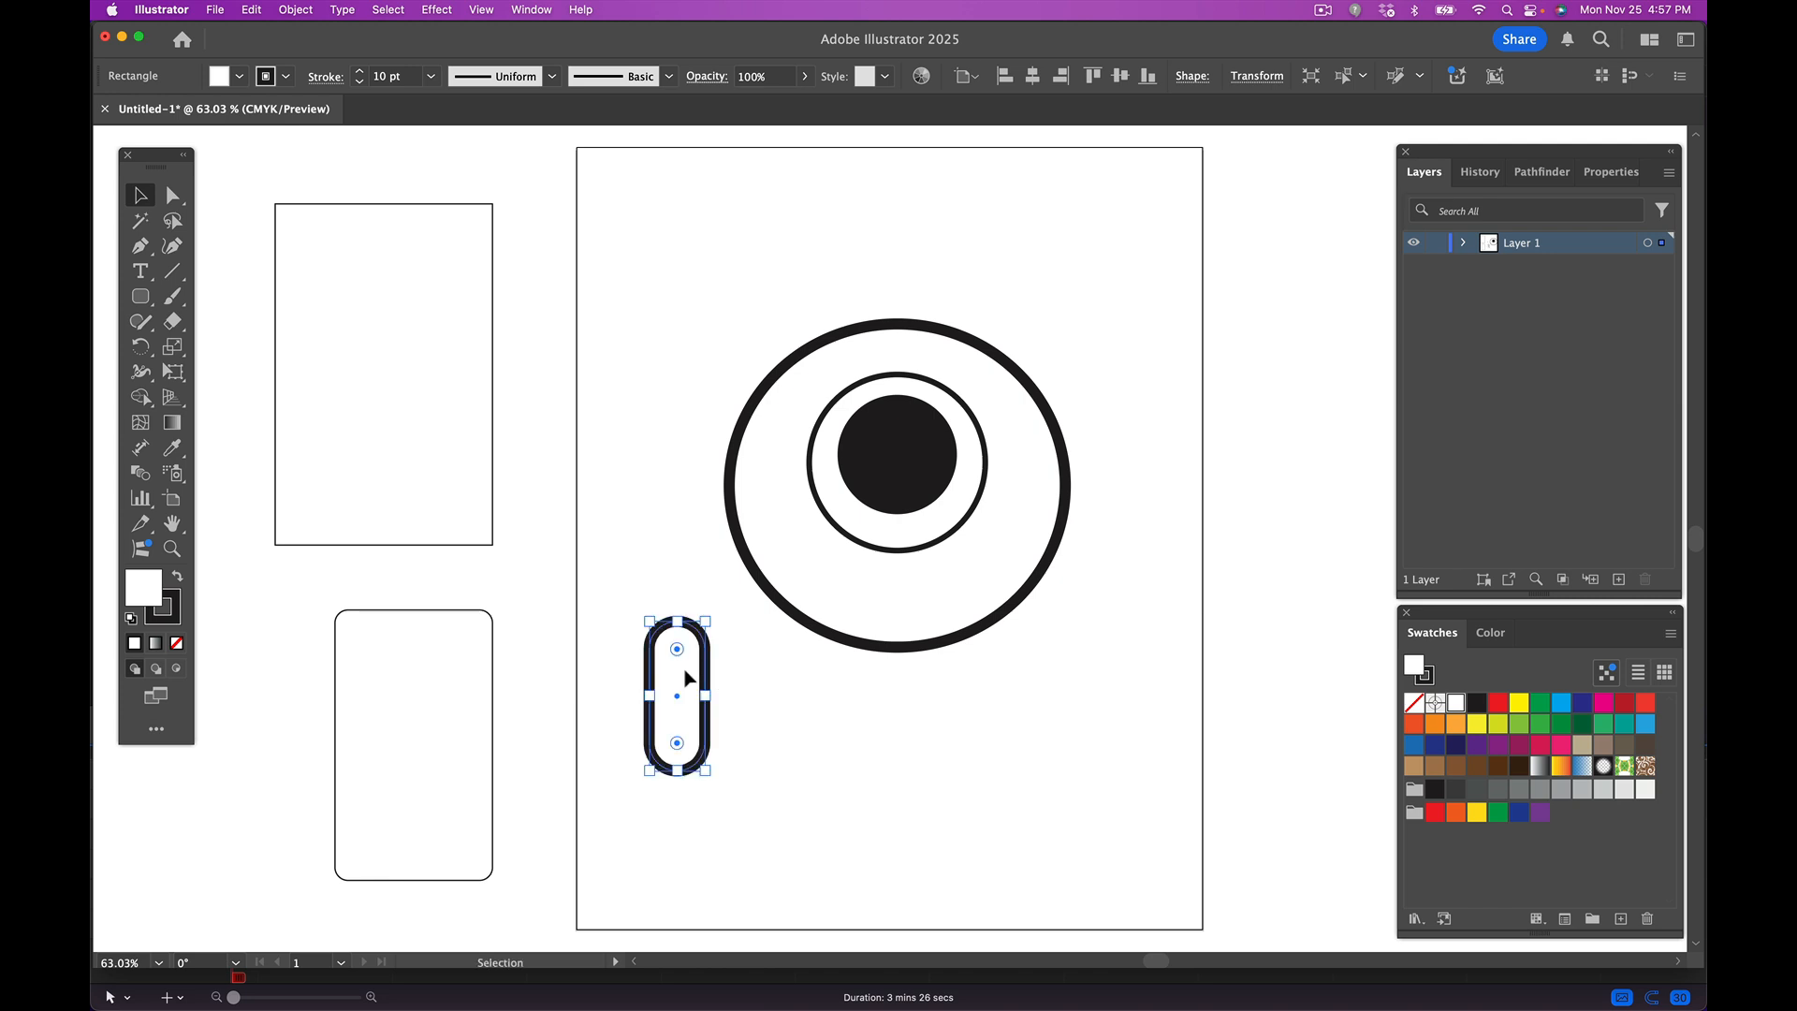
- Duplicate the pill by copy and paste, and position both pills as legs overlapping the large ellipse's lower edge
left_click(251, 10)
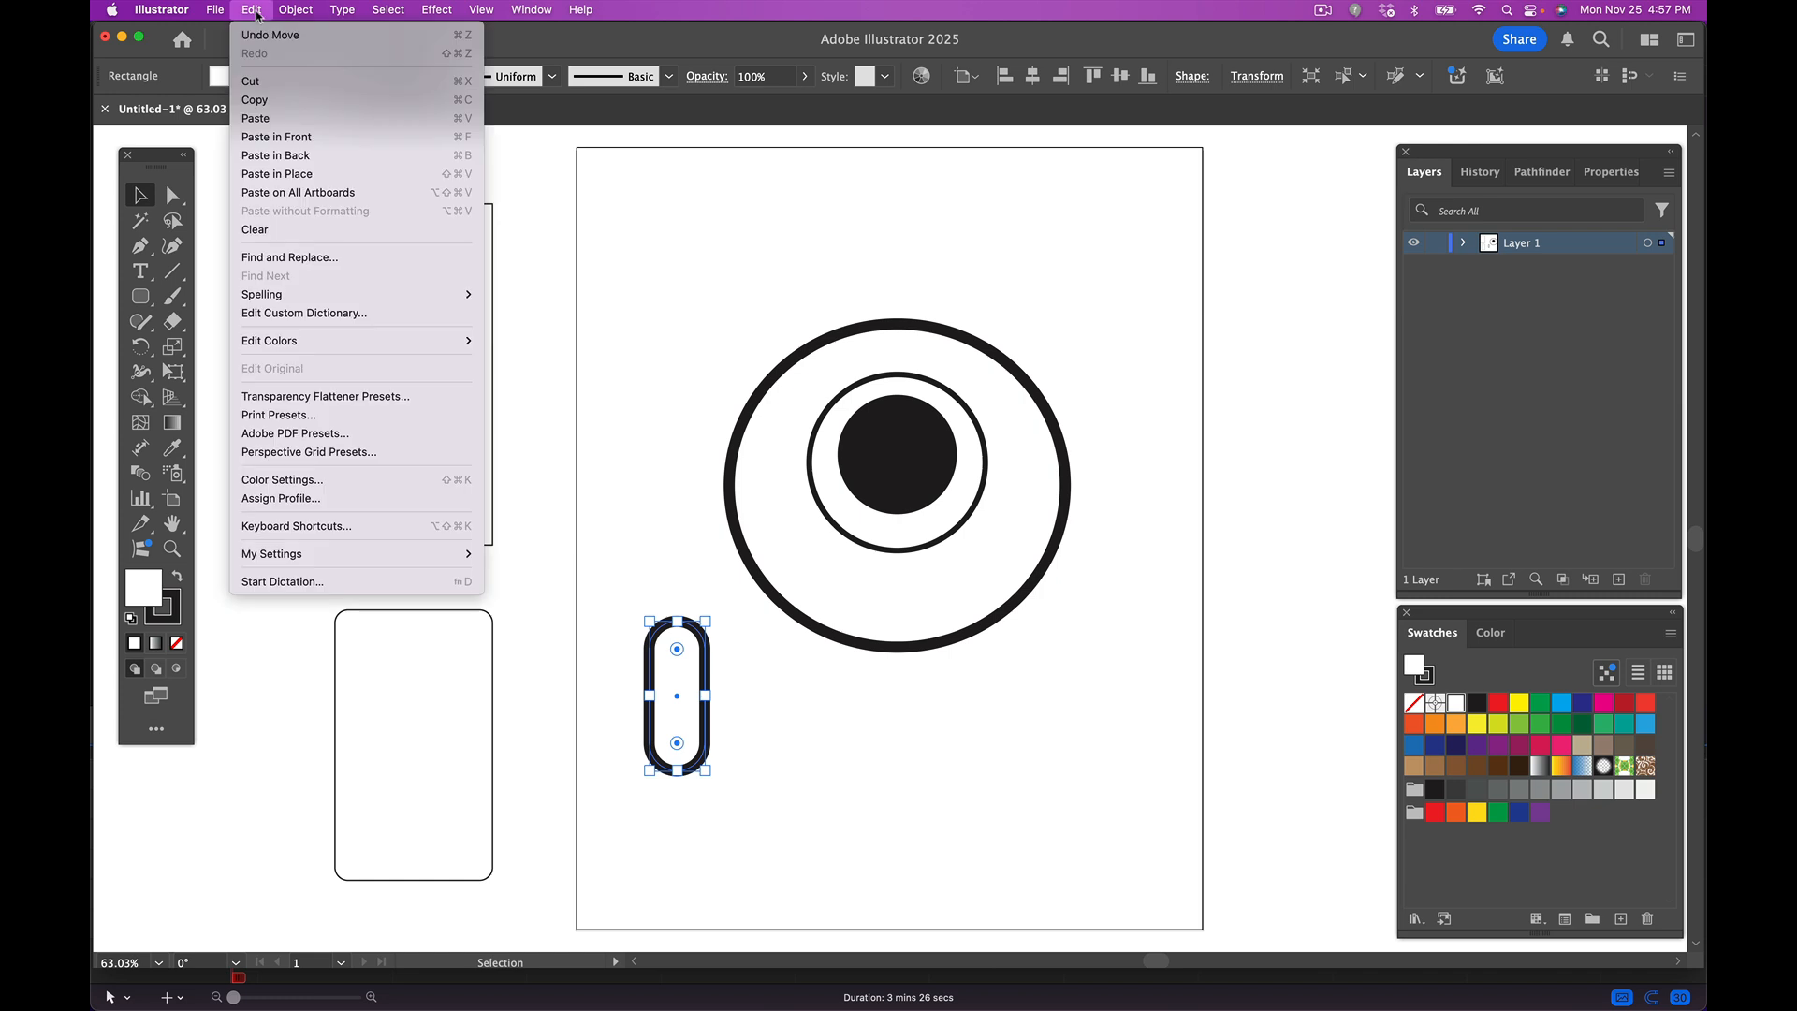
left_click(290, 100)
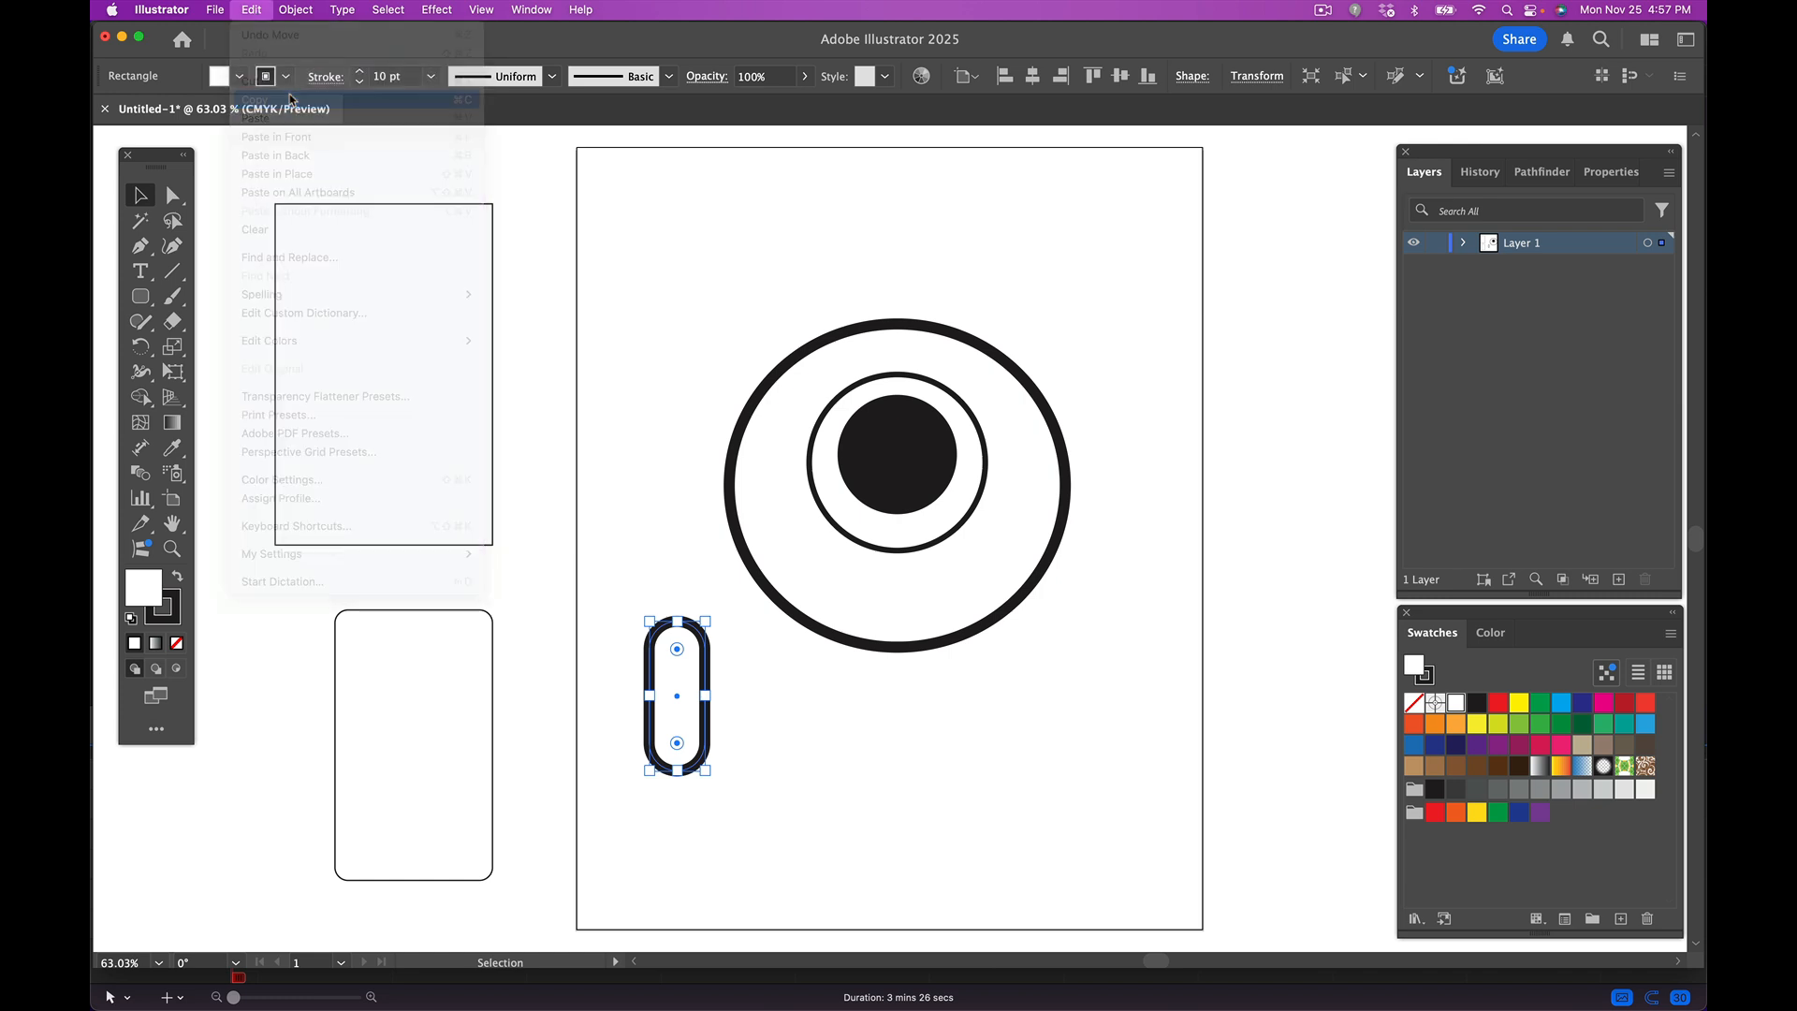
left_click(252, 11)
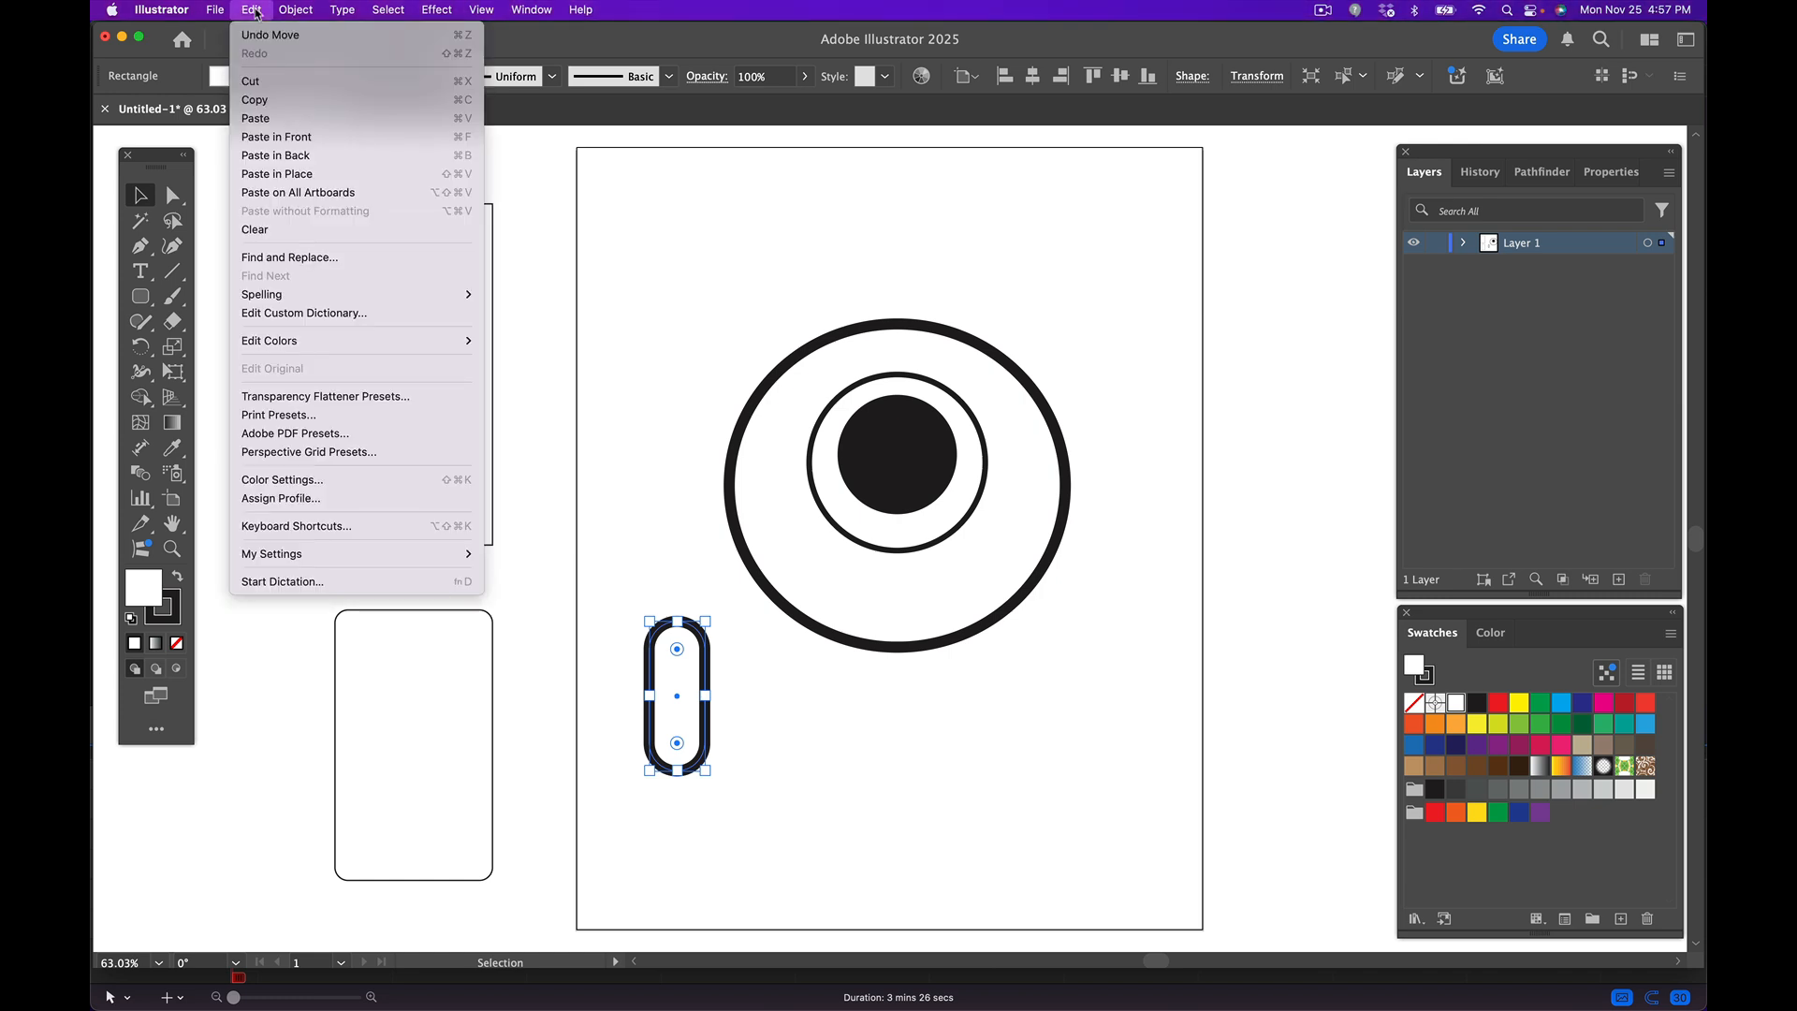
left_click(257, 118)
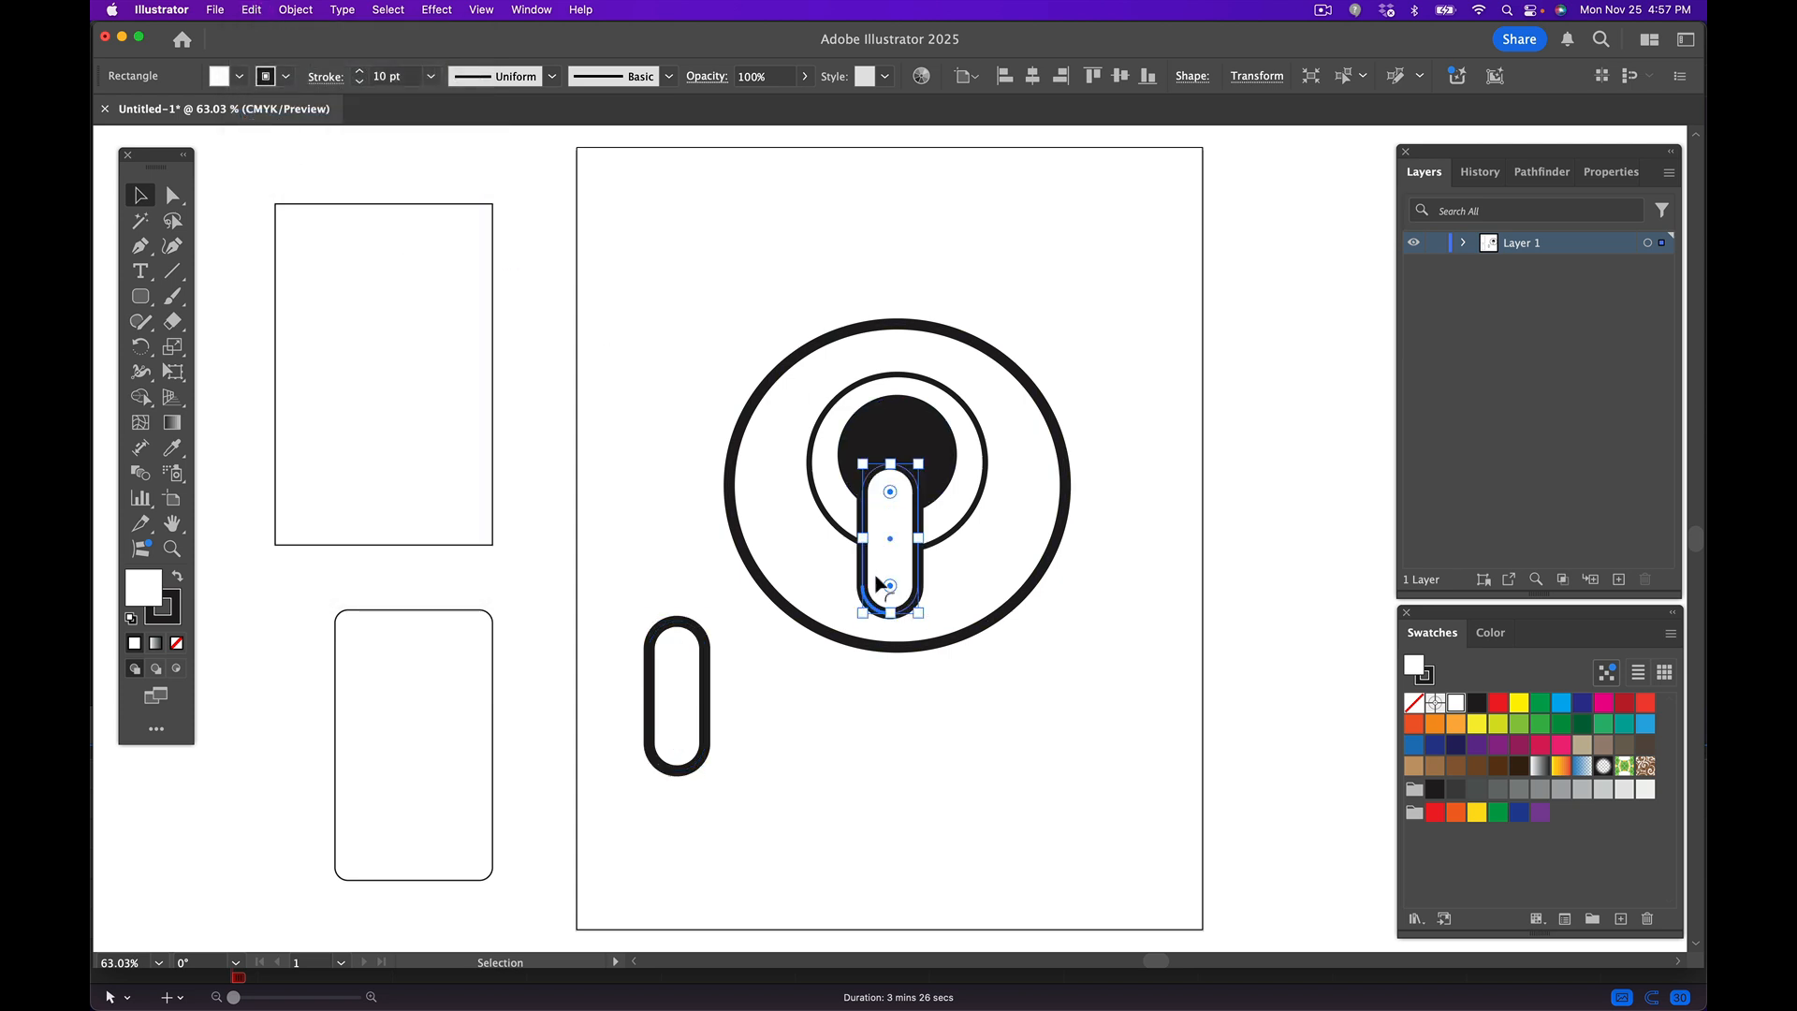
left_click_drag(880, 585, 959, 742)
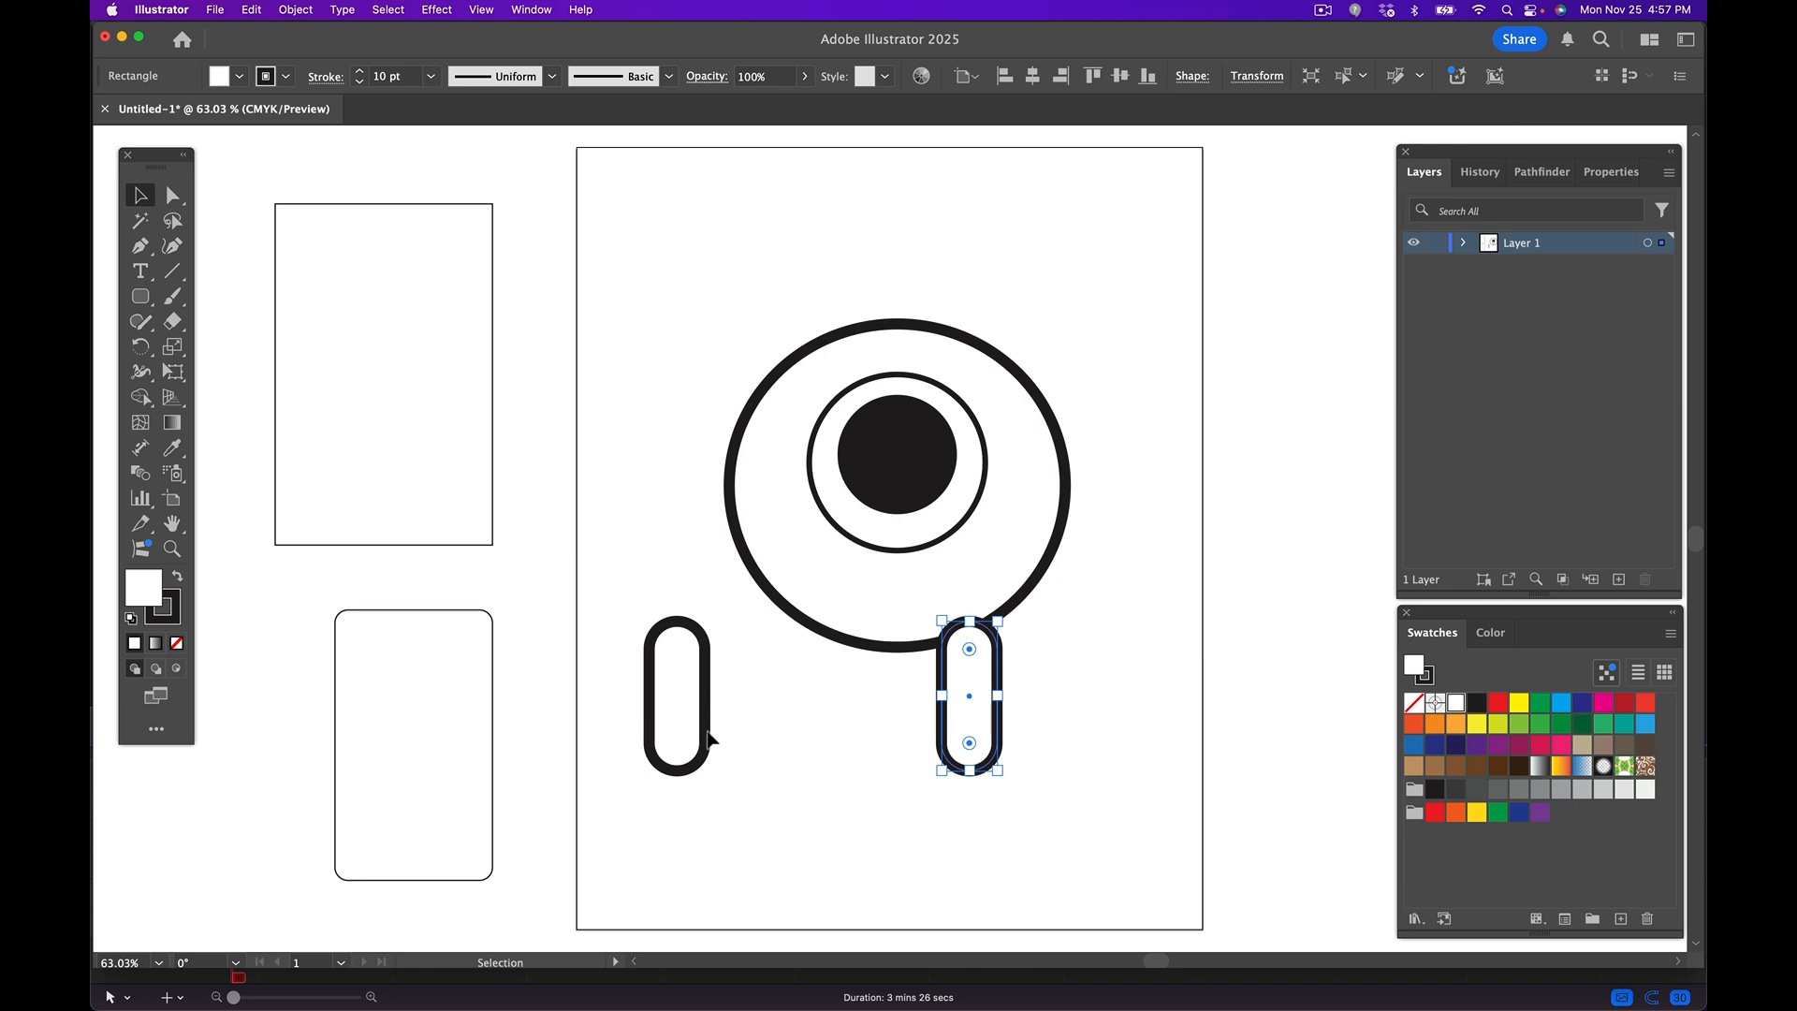
left_click_drag(688, 668, 820, 666)
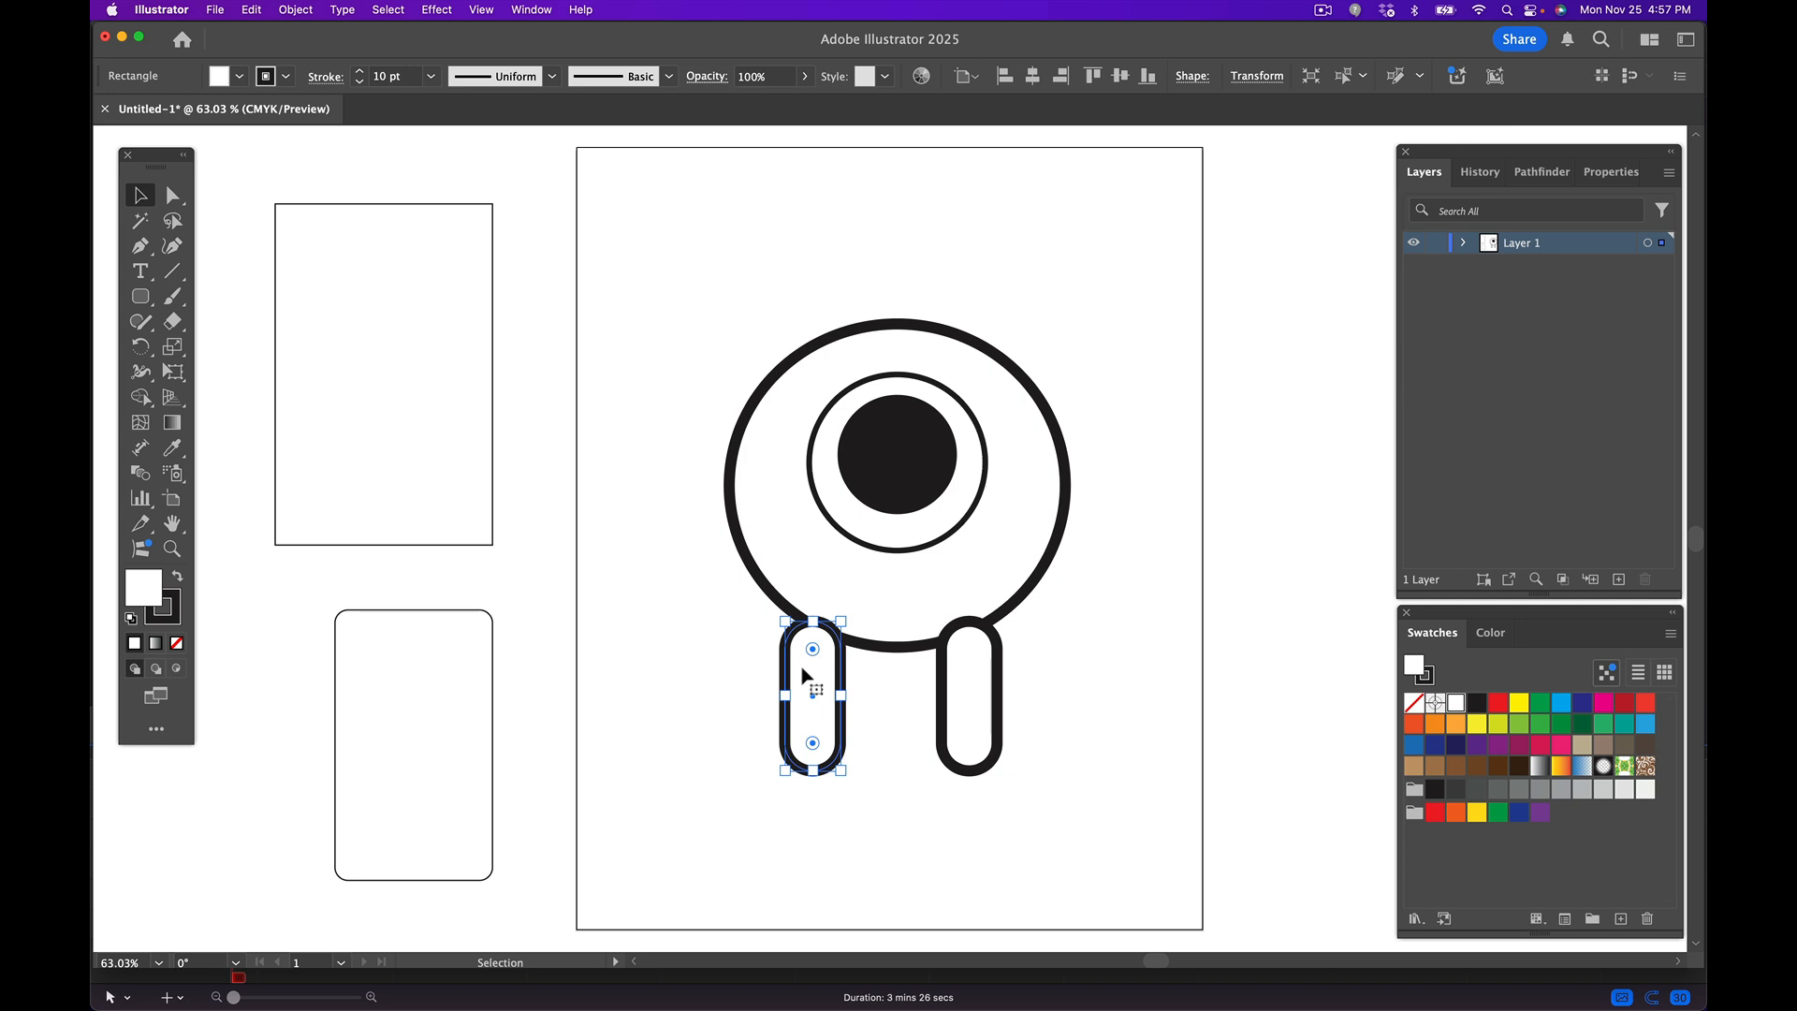
left_click_drag(802, 673, 800, 615)
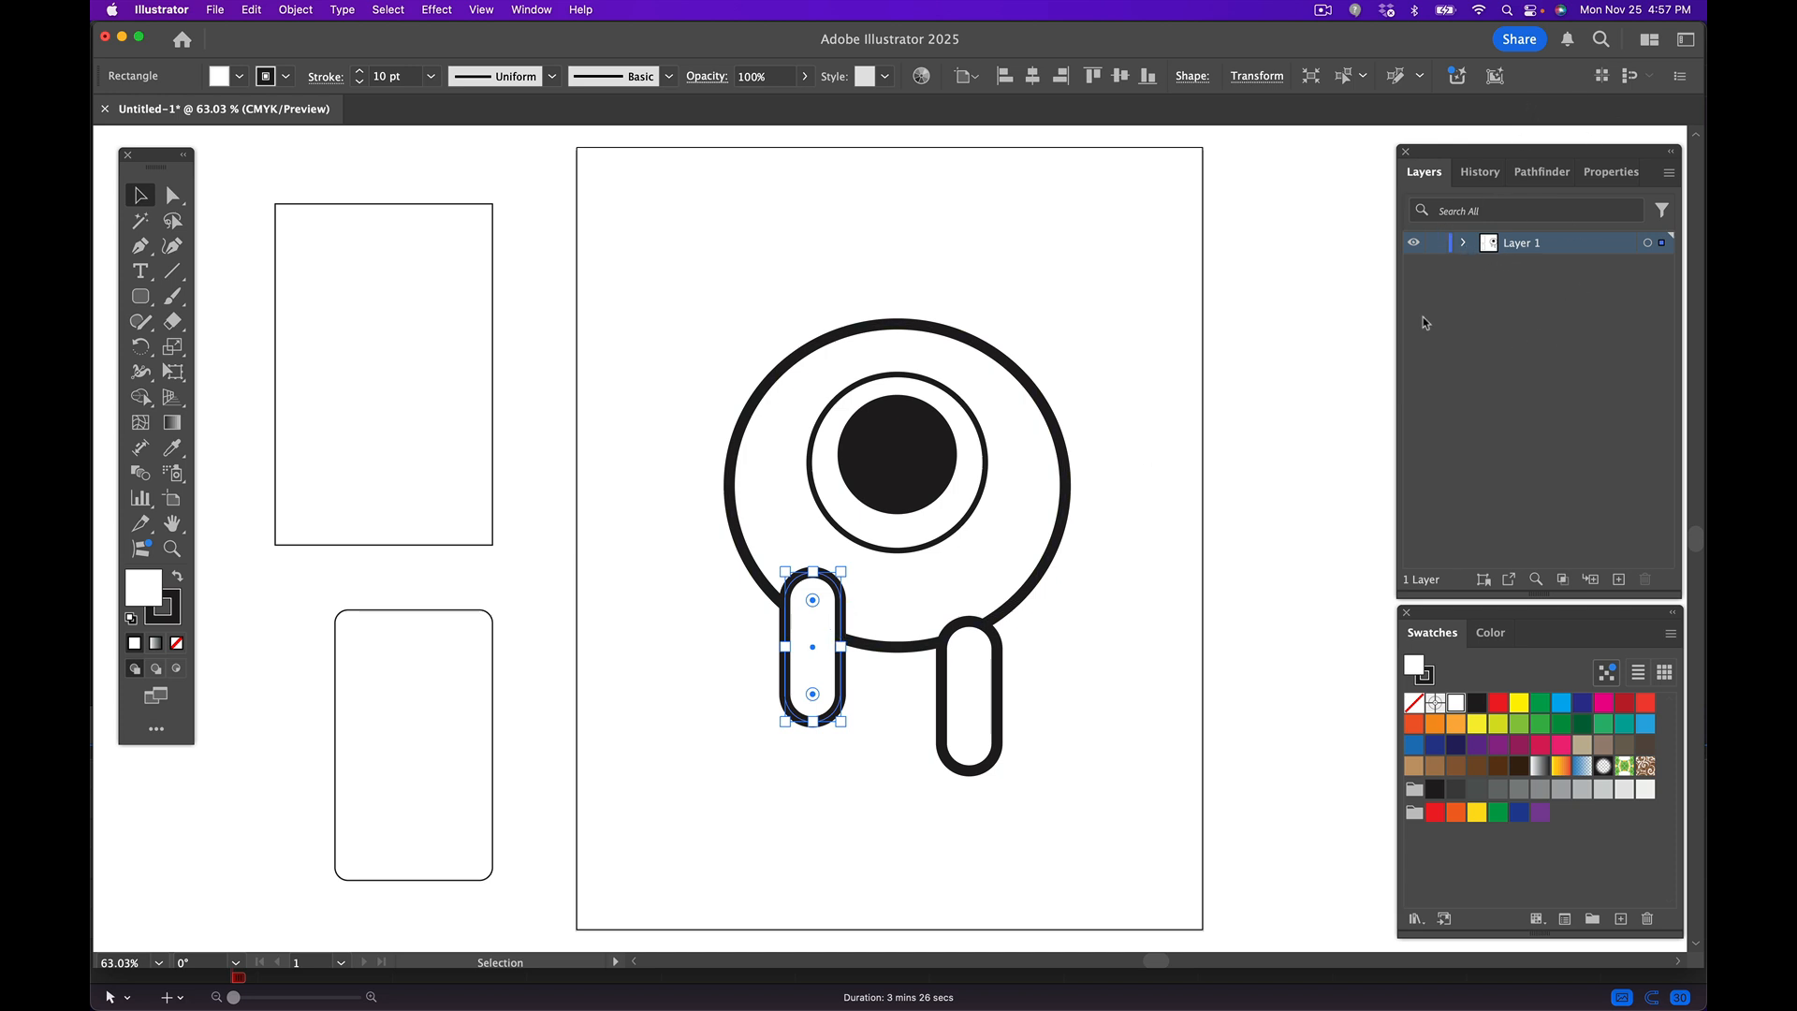
- Expand Layer 1 and reorder the left leg's rectangle directly beneath the three ellipses
left_click(1466, 245)
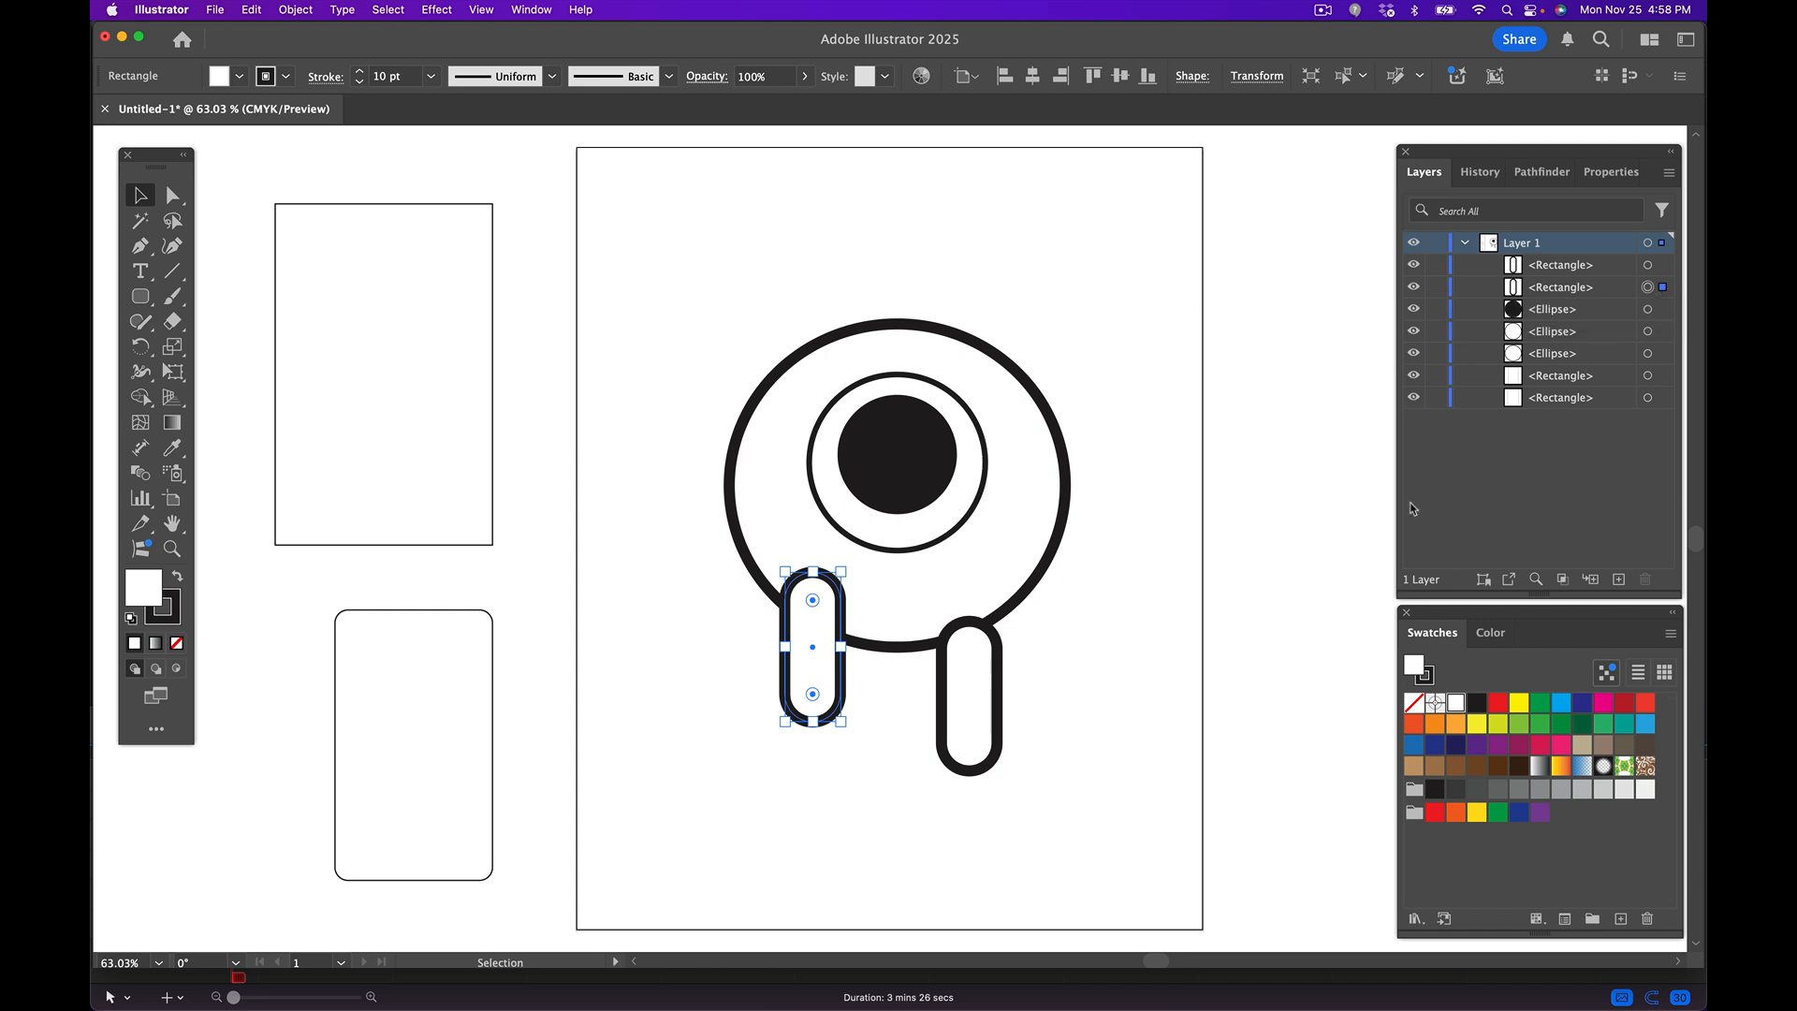
left_click(1163, 589)
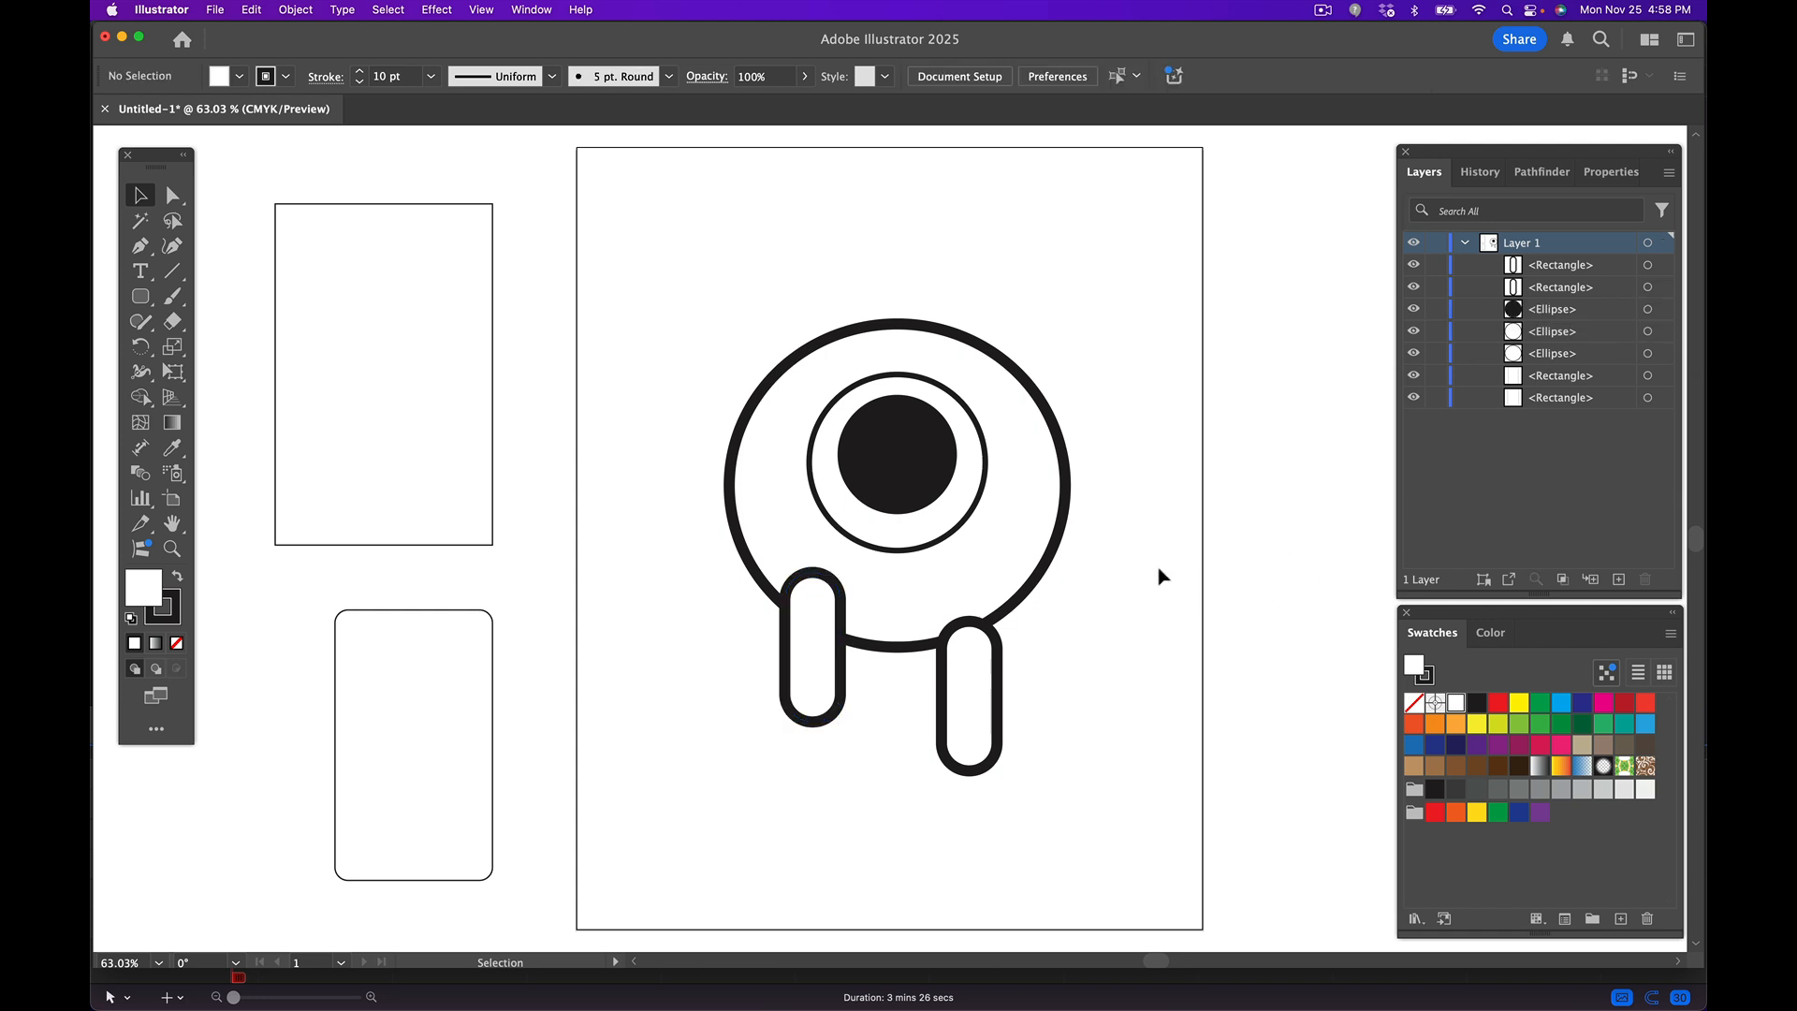
left_click(812, 674)
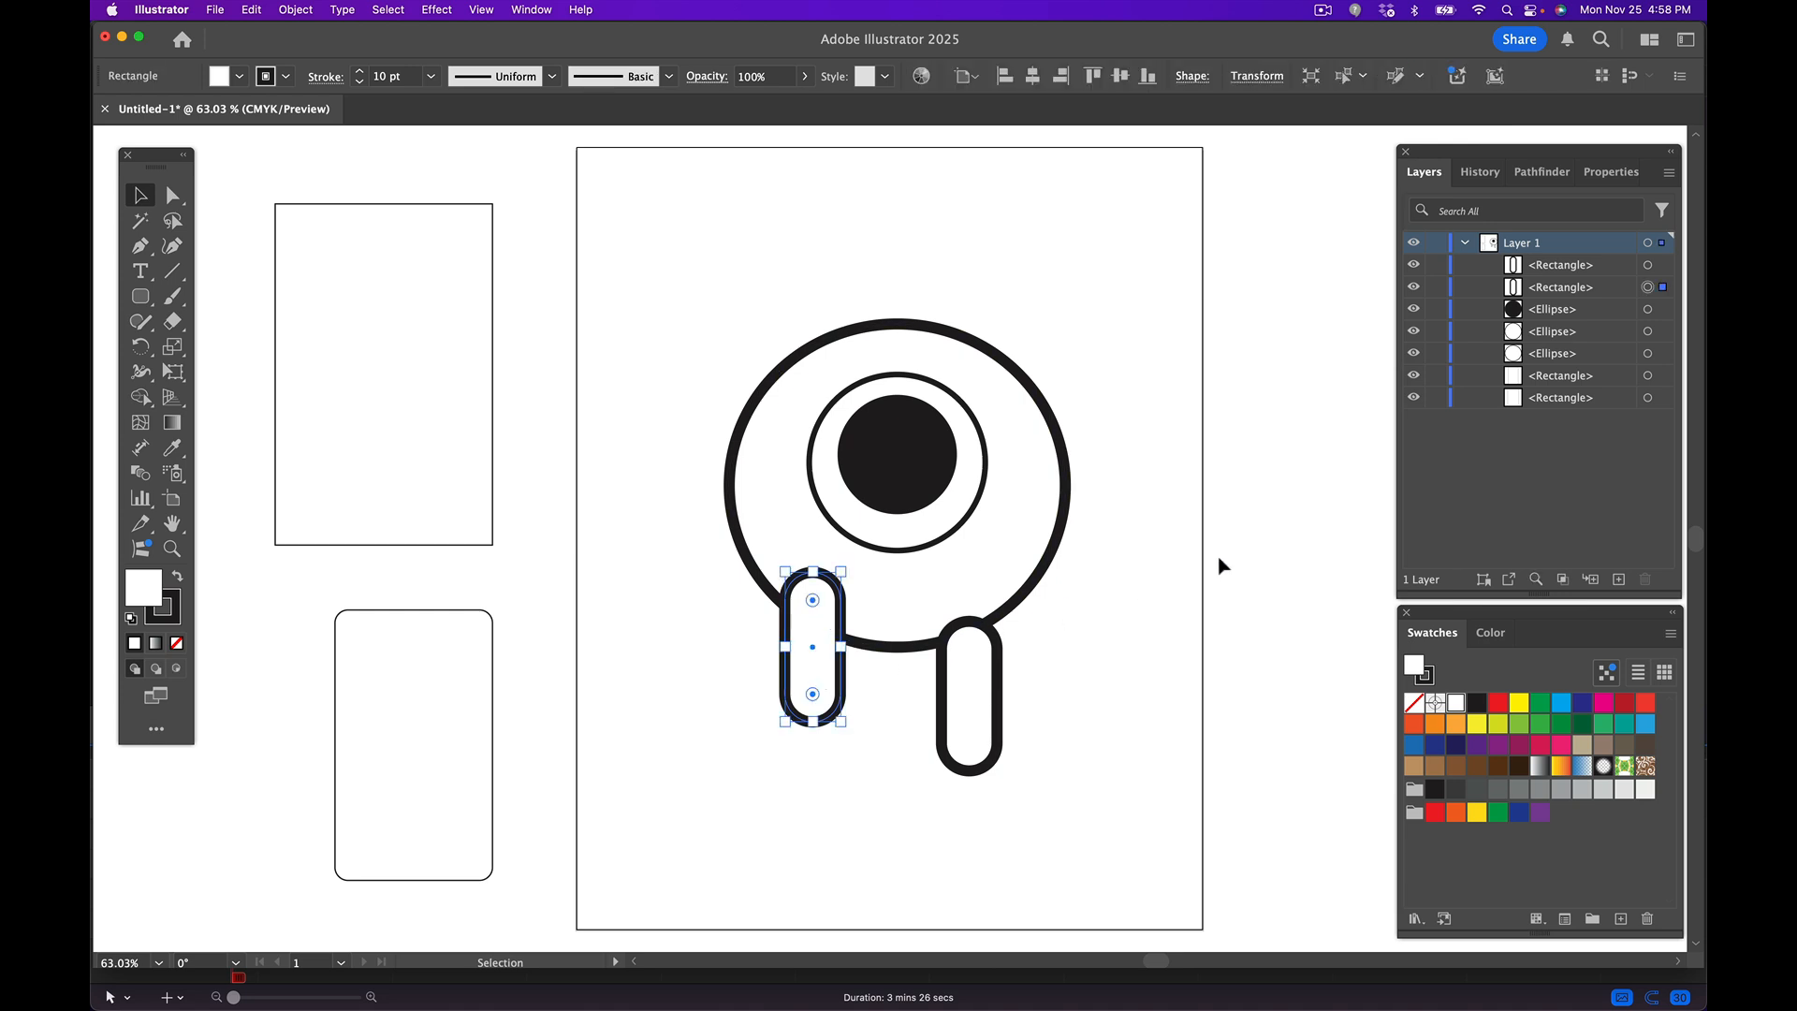
left_click(1582, 290)
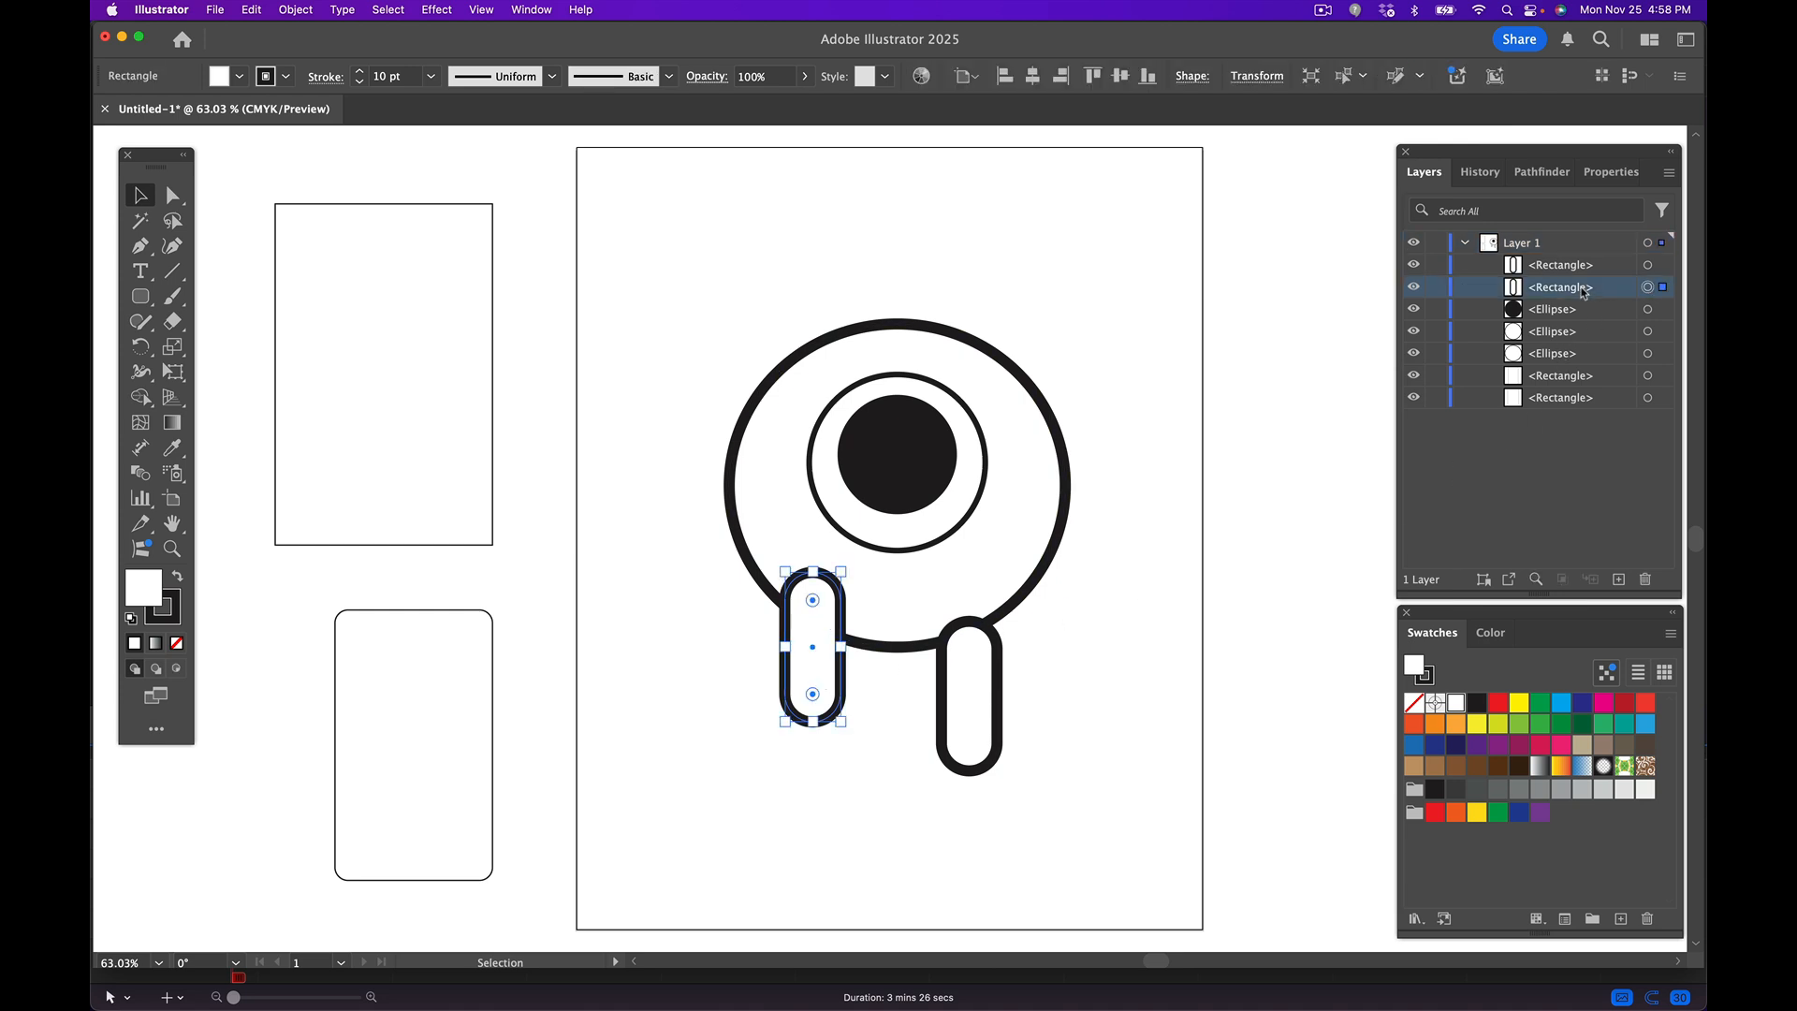
left_click_drag(1582, 292, 1599, 365)
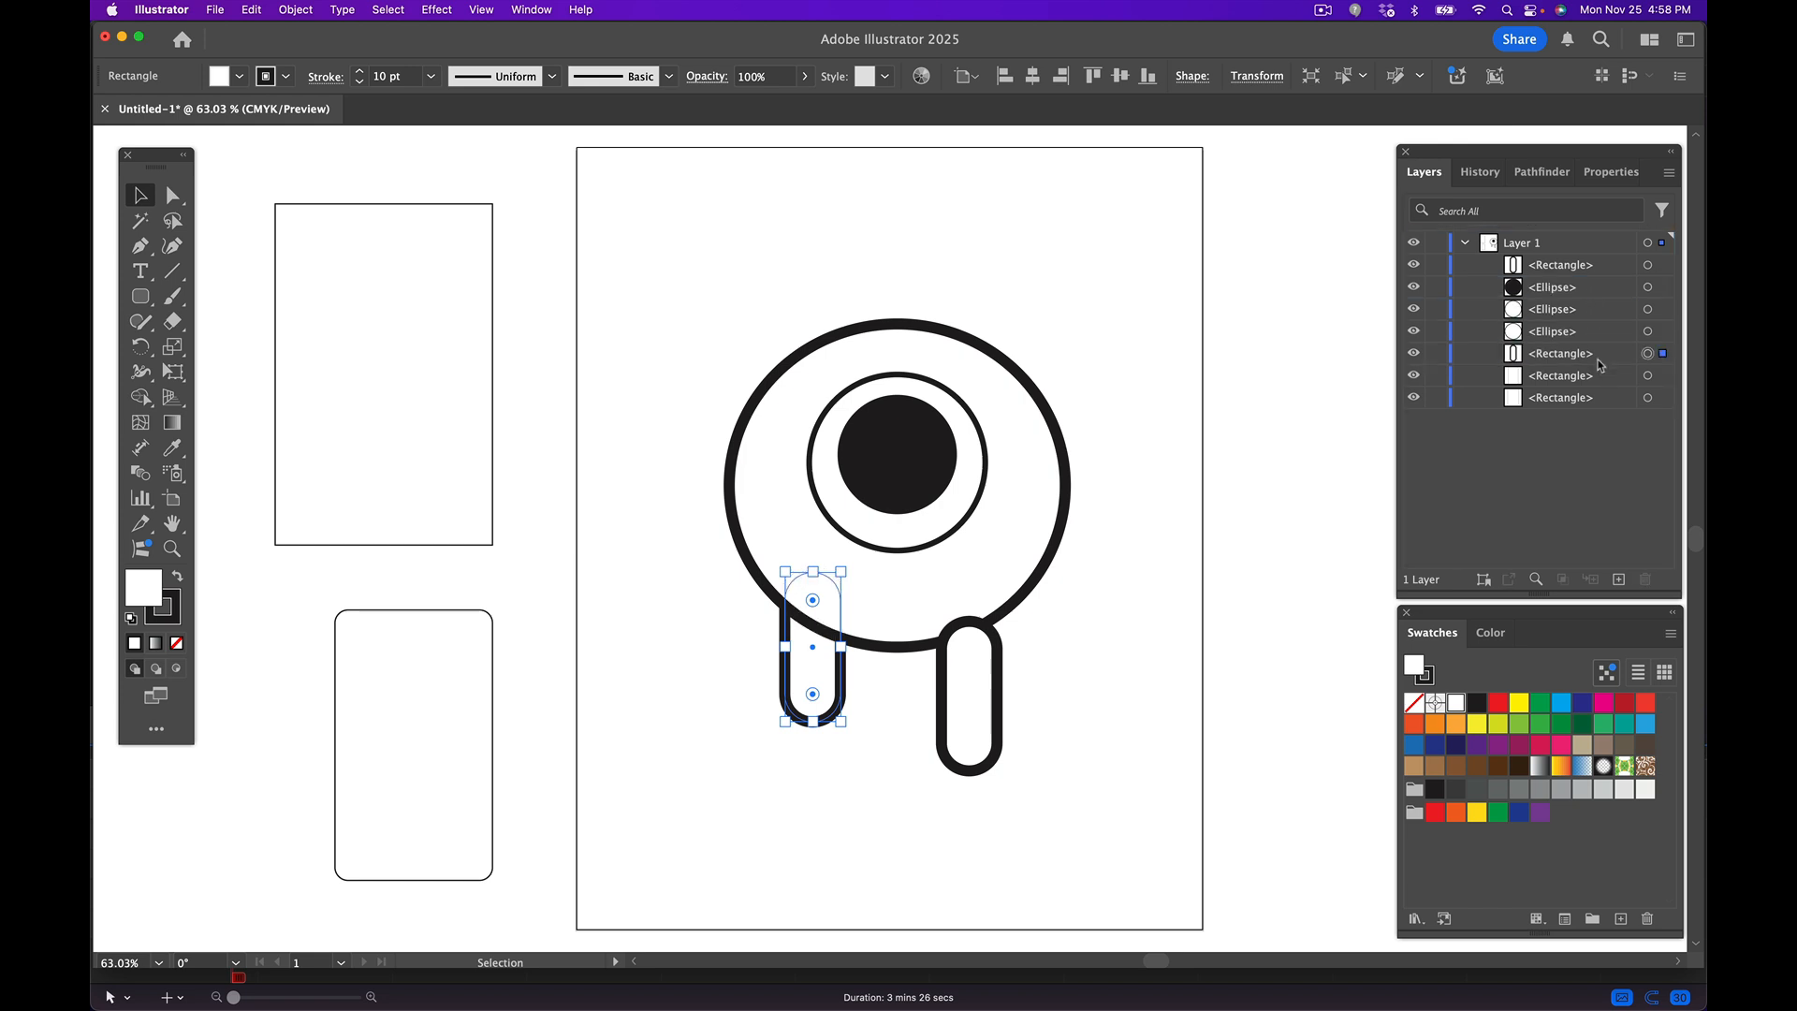
- Send the right leg to the back of the stacking order, move it slightly upward and deselect it
left_click(978, 660)
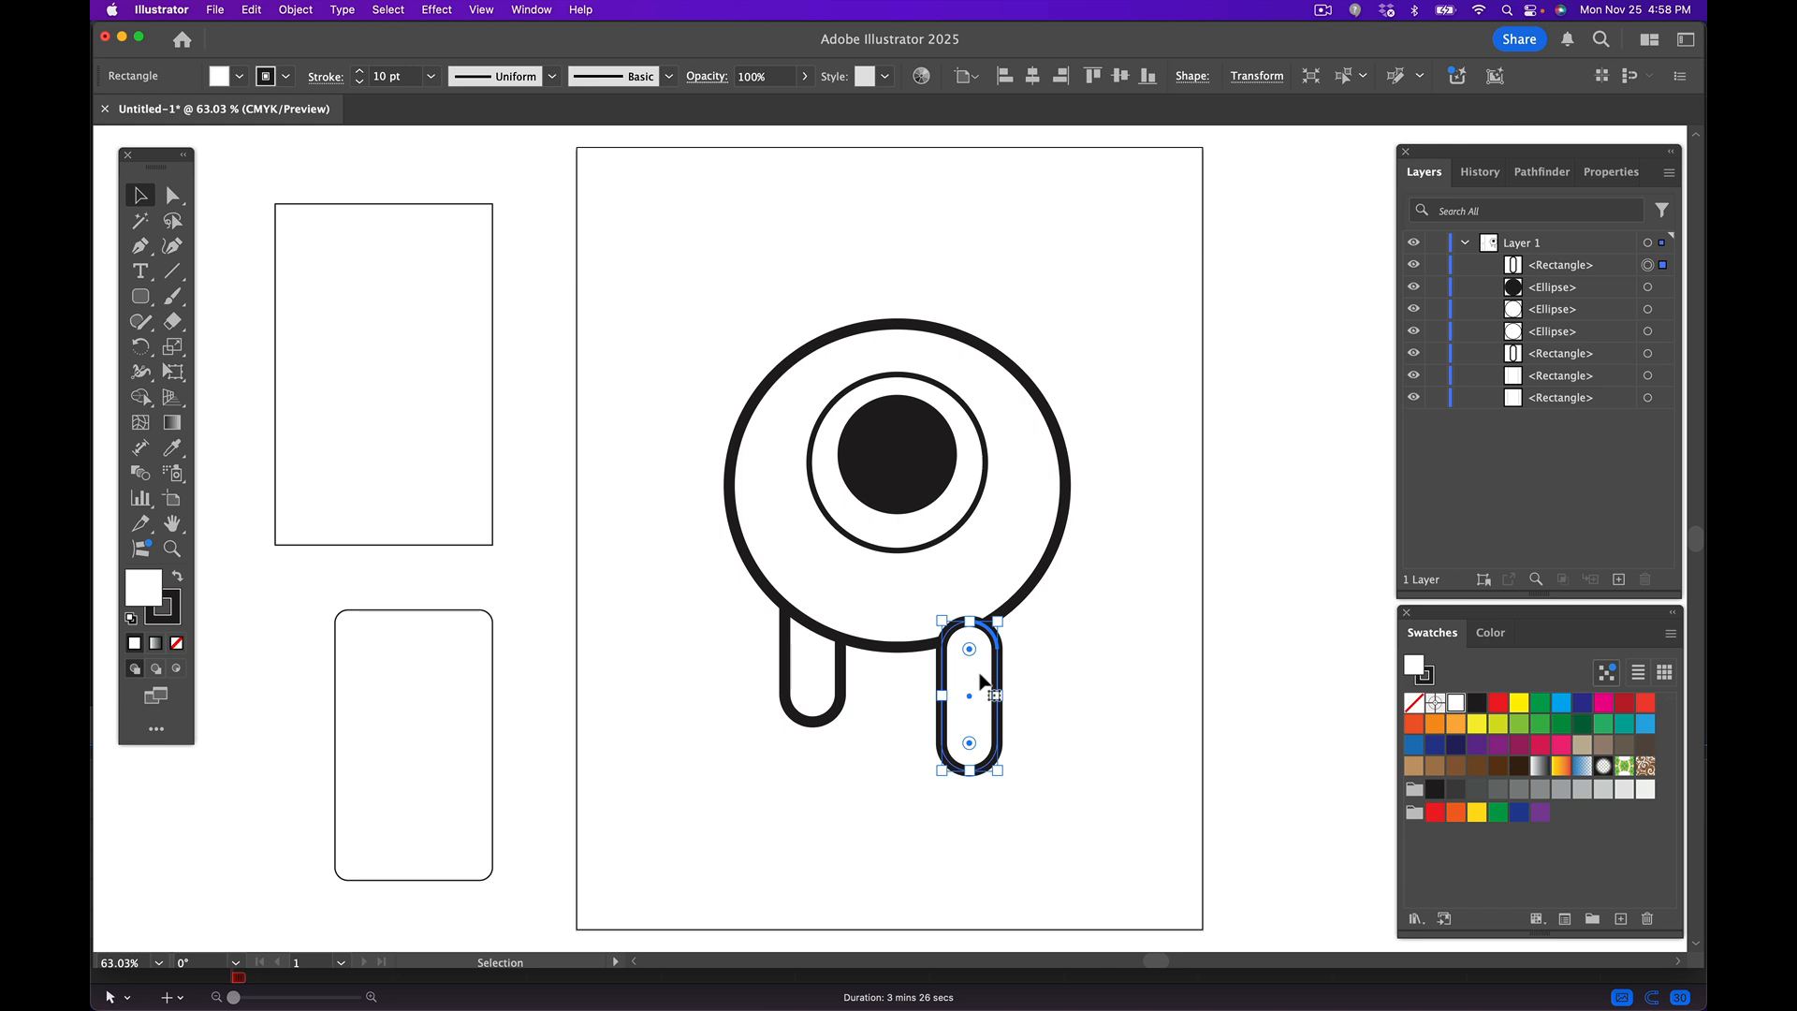
right_click(982, 680)
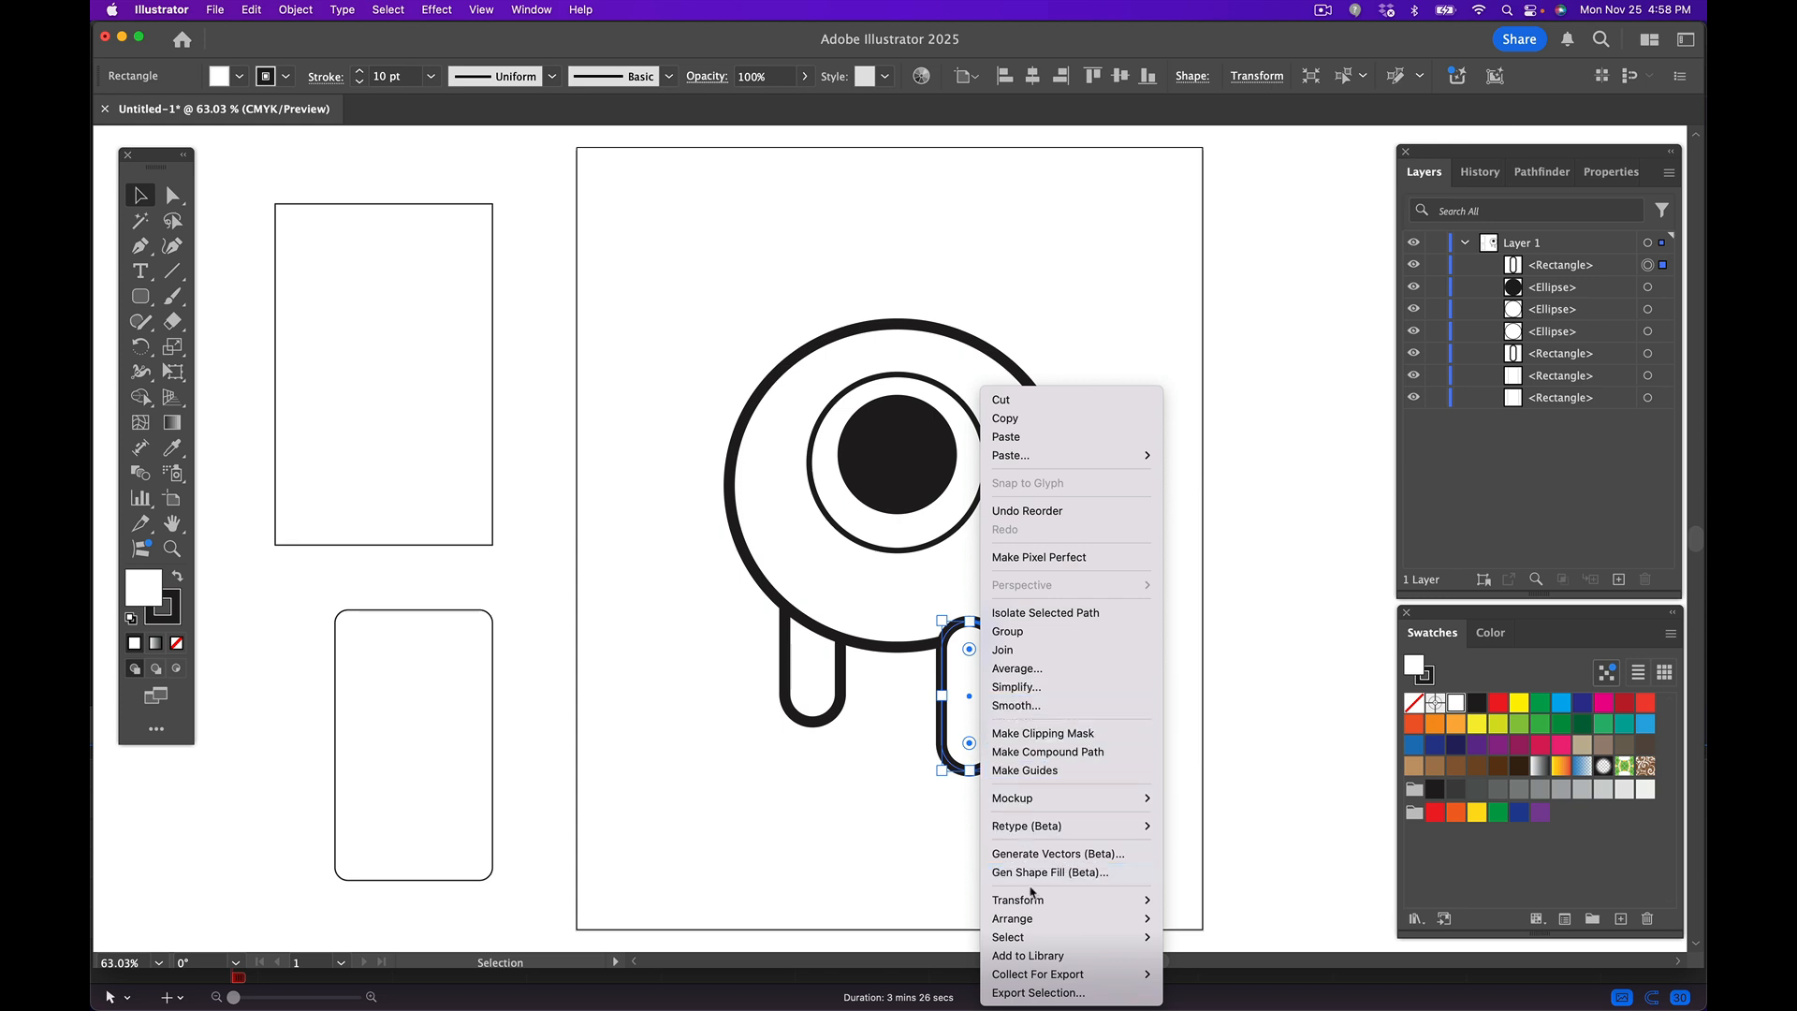
mouse_move(1036, 917)
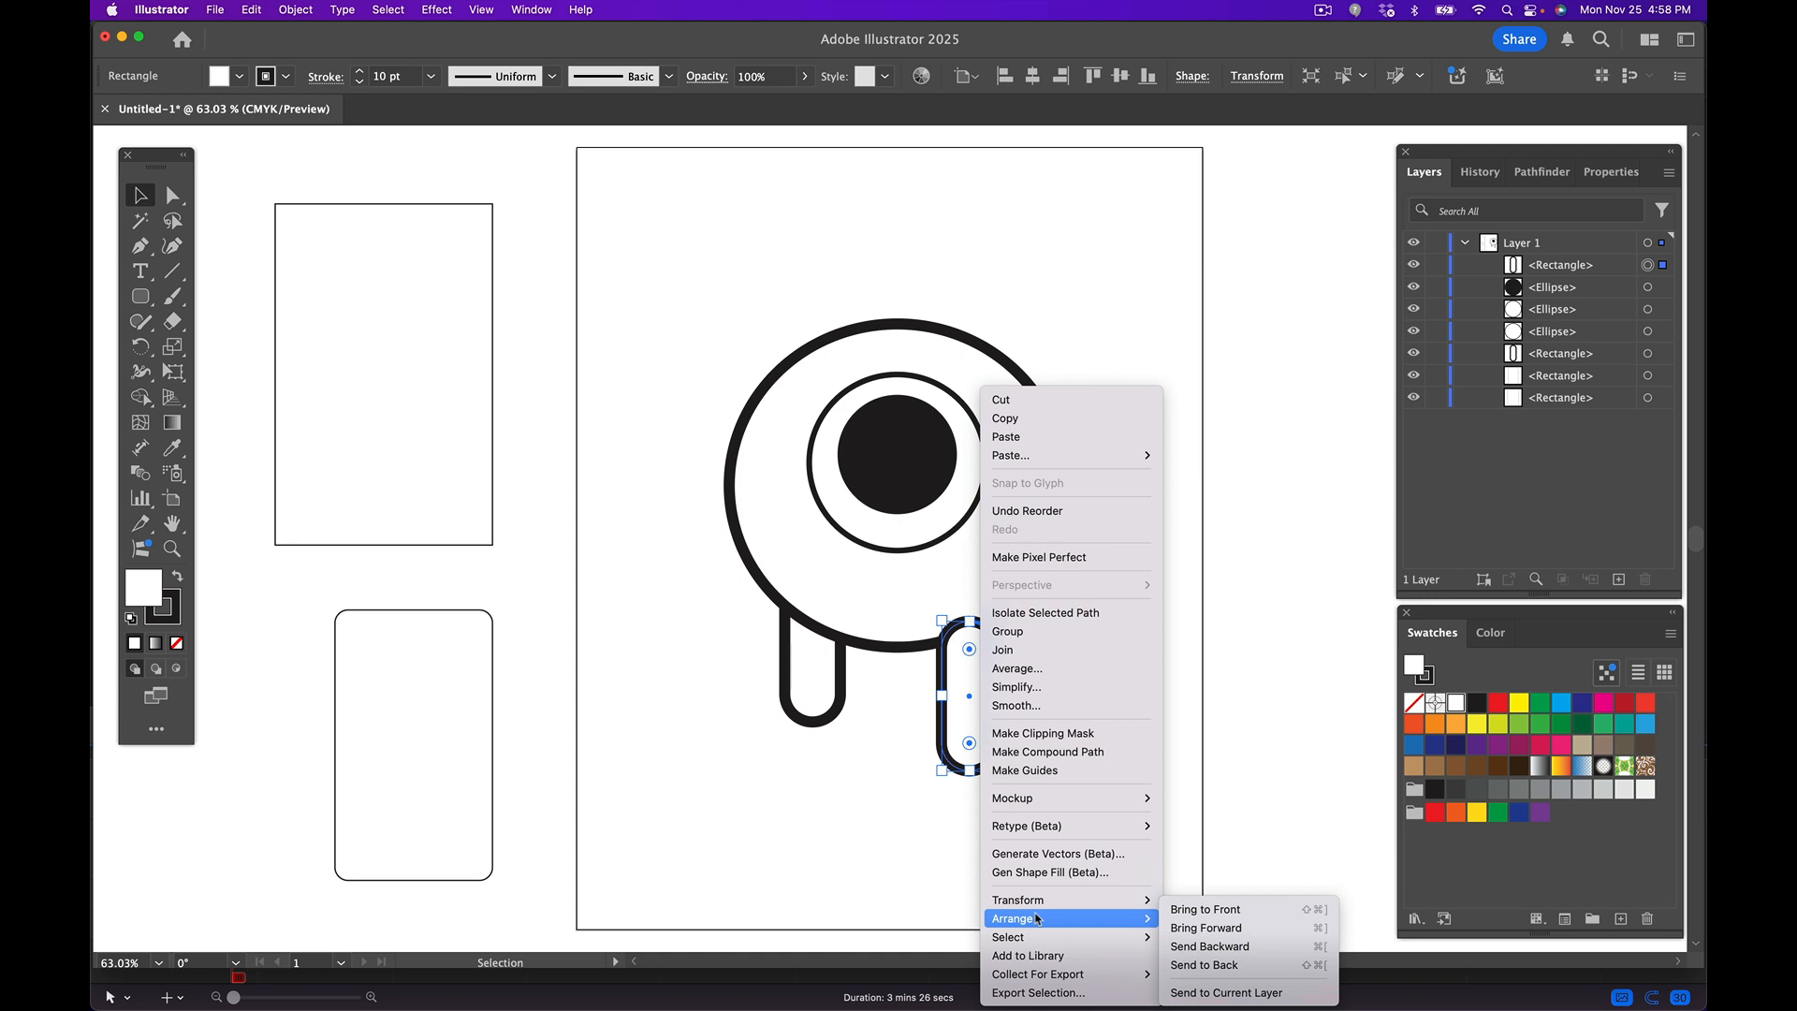
left_click(1242, 969)
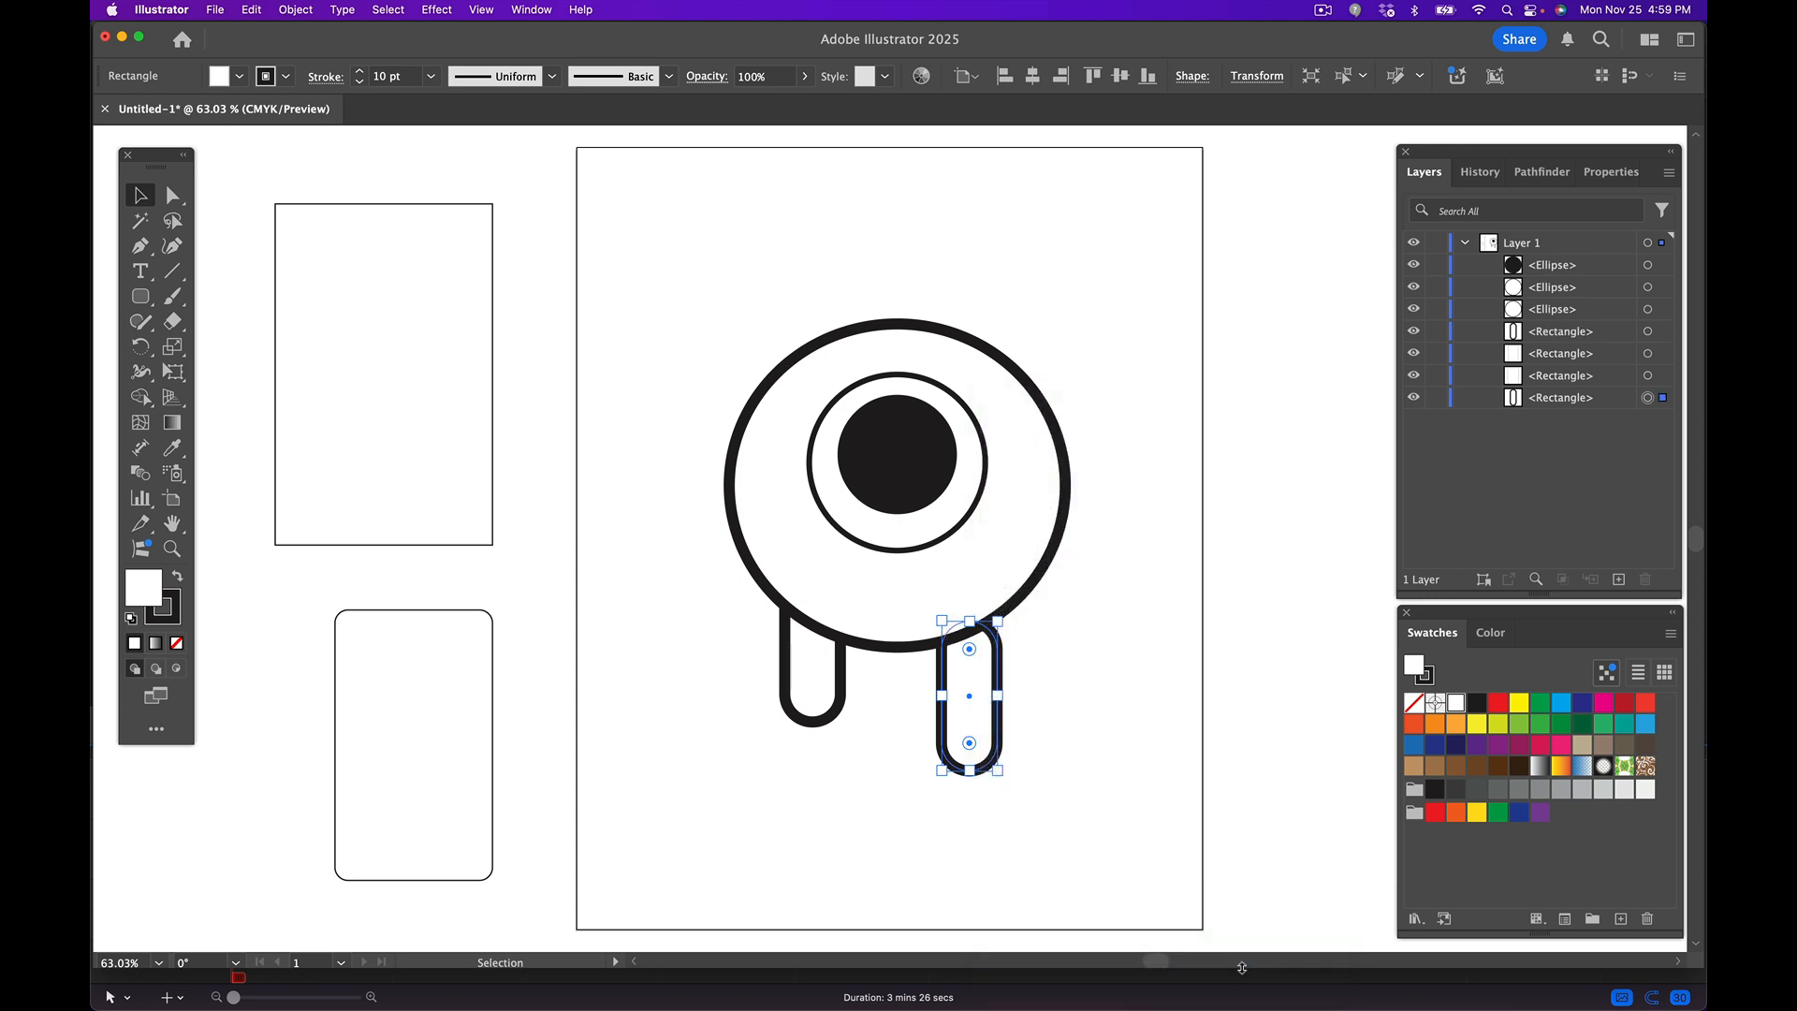
left_click(1088, 760)
left_click_drag(974, 729, 974, 712)
left_click(1131, 301)
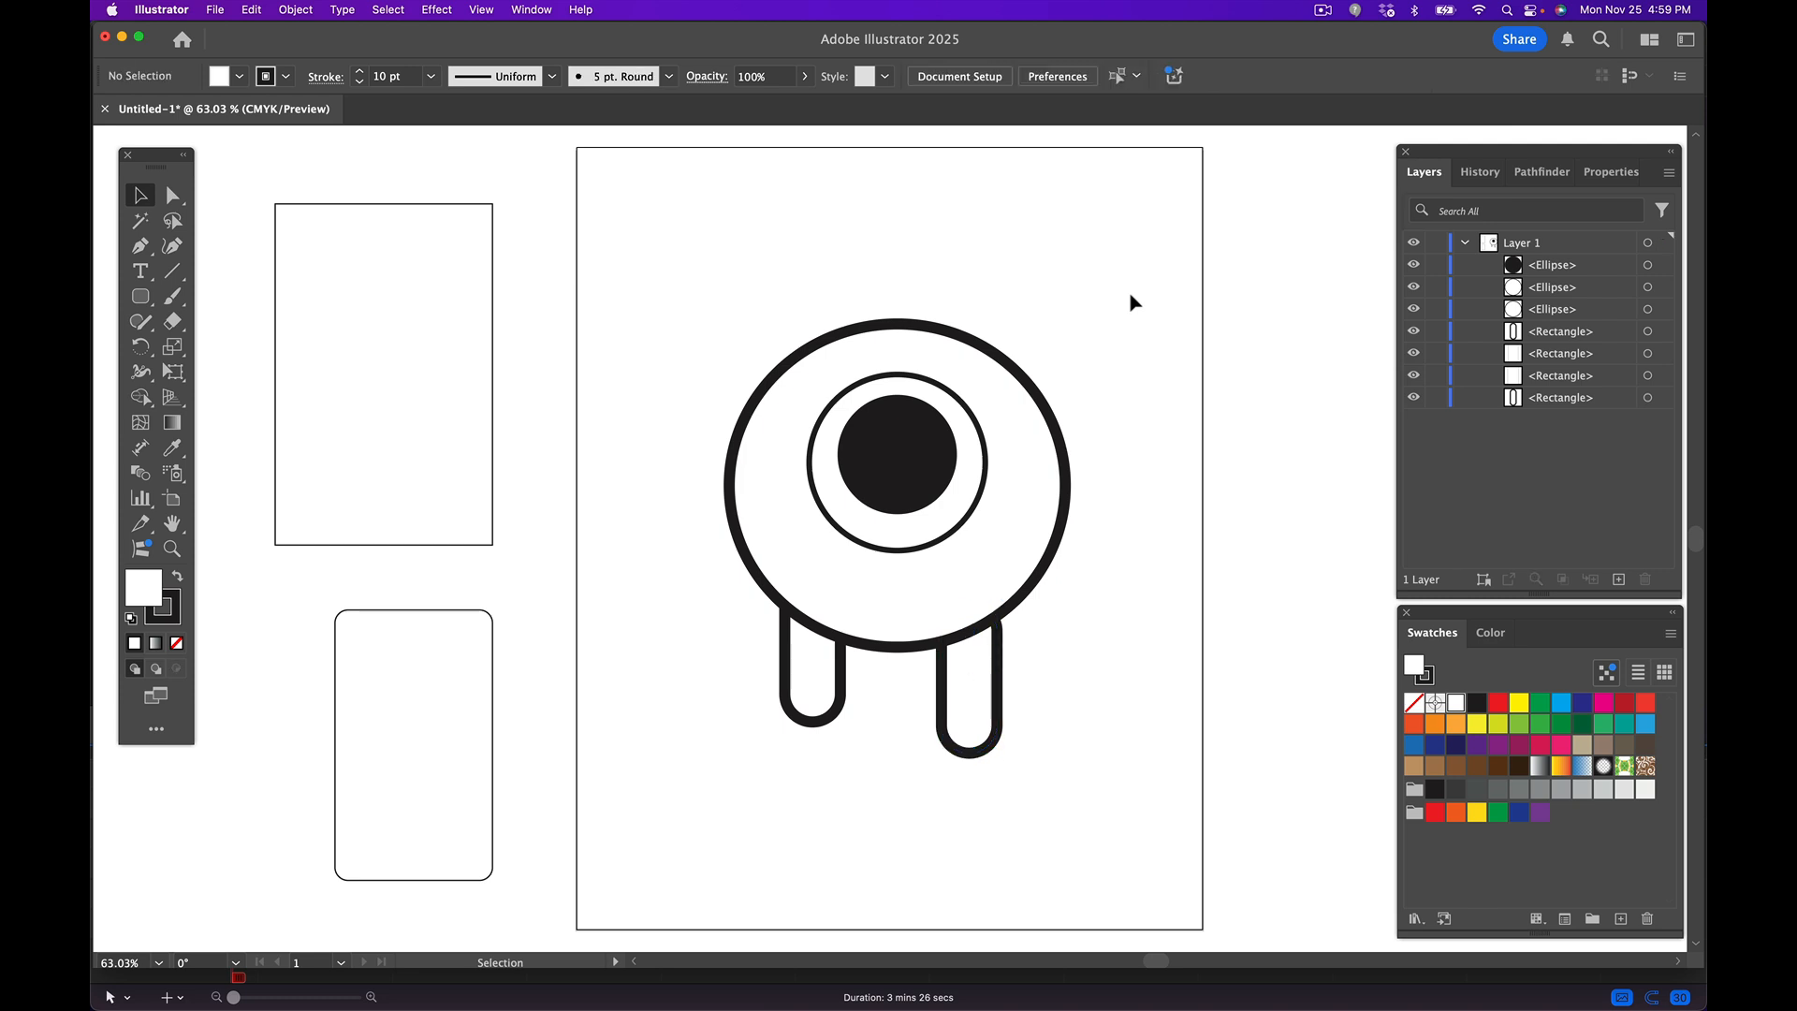
- Draw a wide, thin rounded rectangle above and left of the body and reduce its stroke weight to 6 pt
left_click(142, 298)
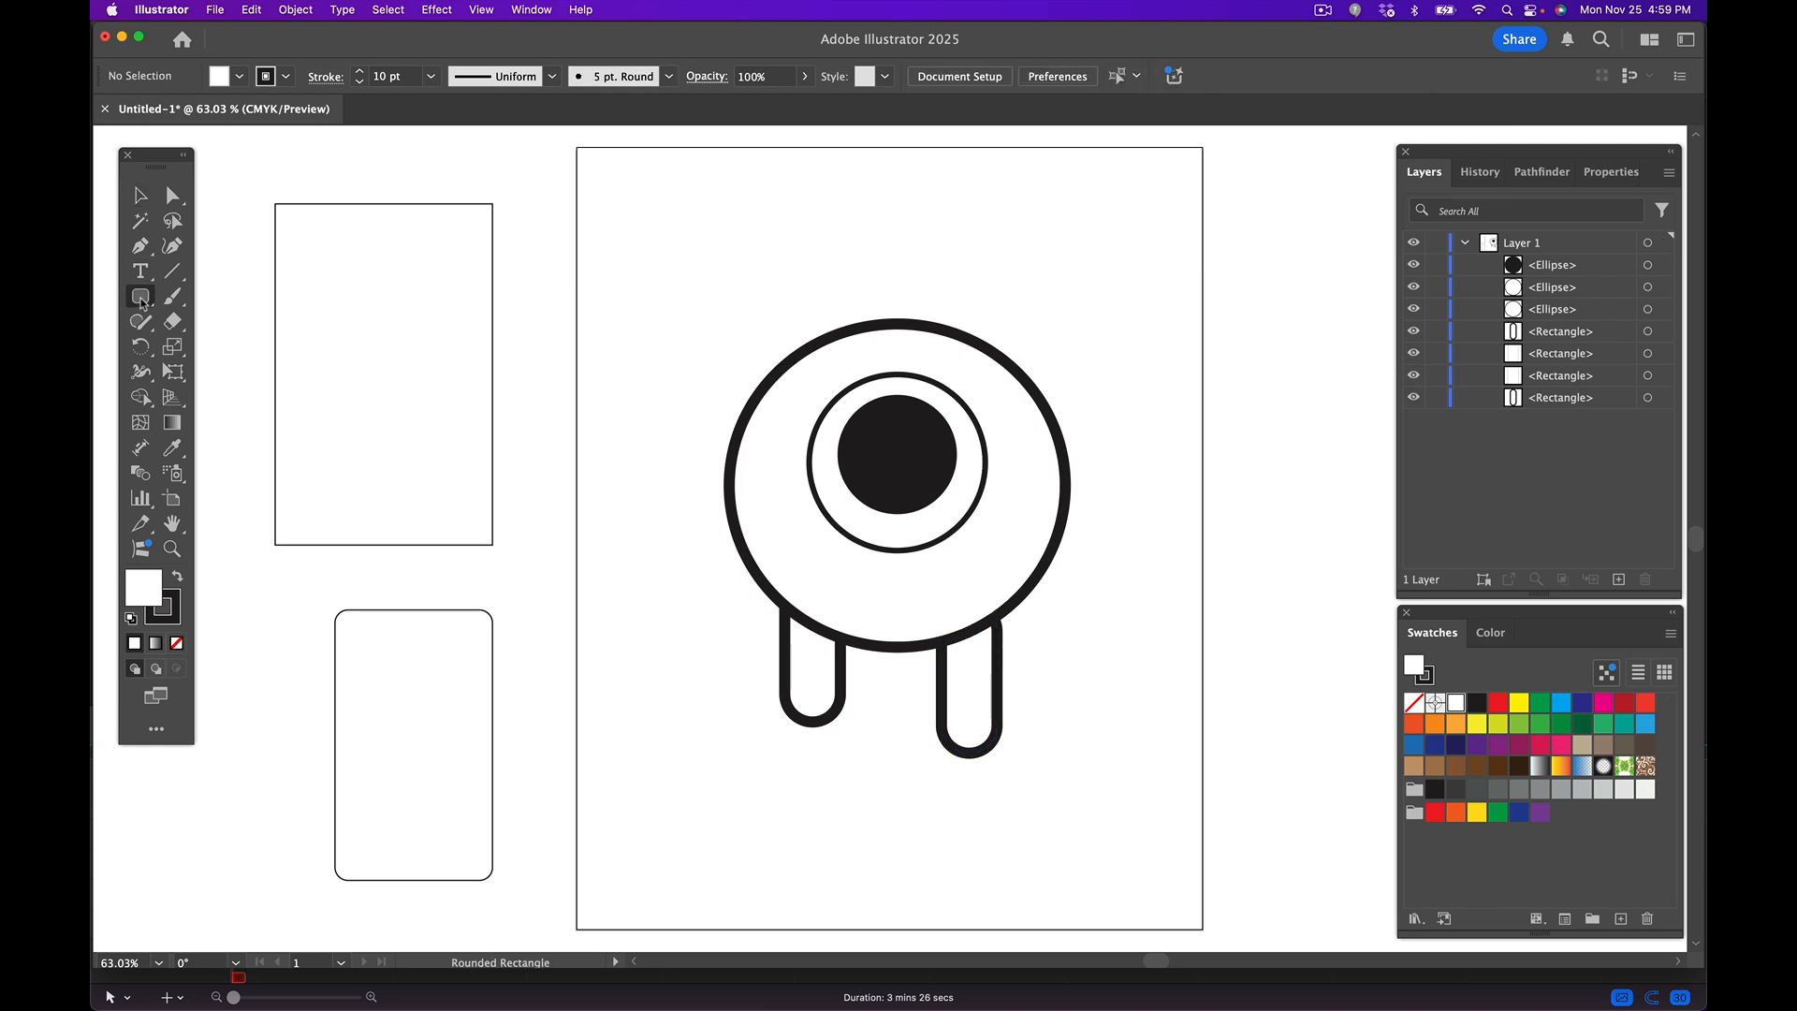
left_click_drag(667, 188, 810, 221)
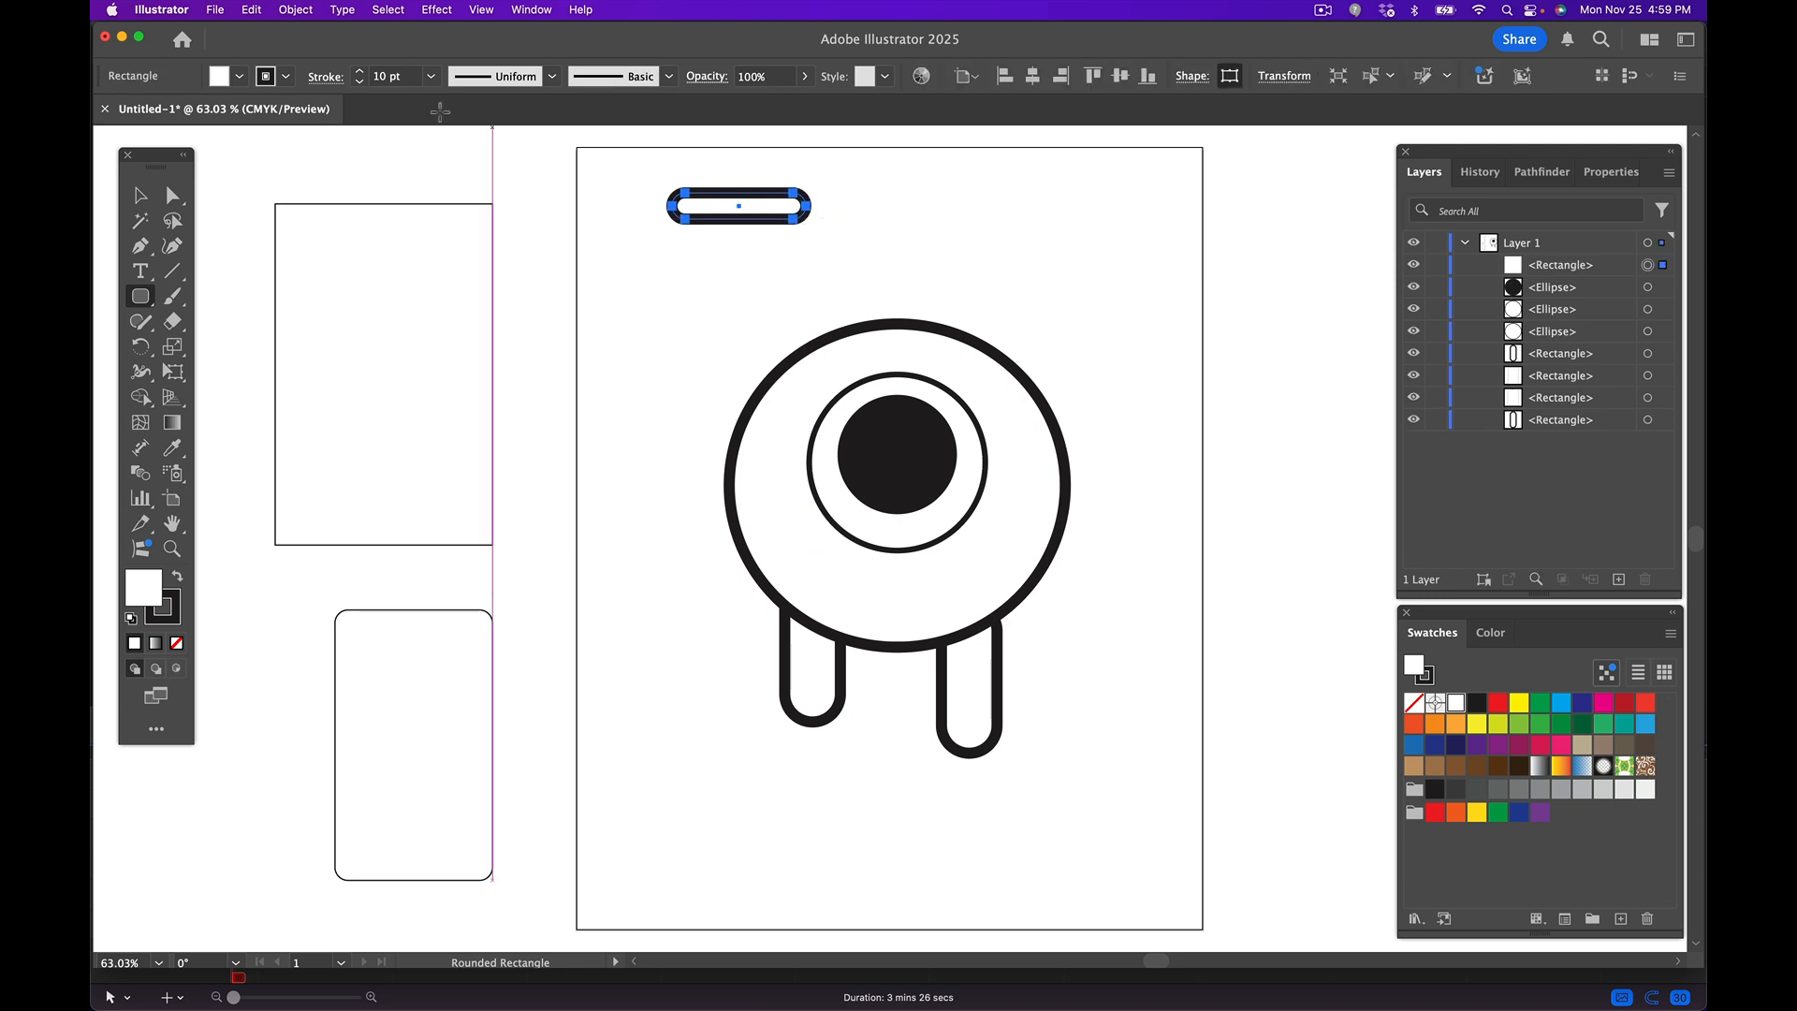
left_click(360, 82)
left_click(361, 82)
left_click(360, 82)
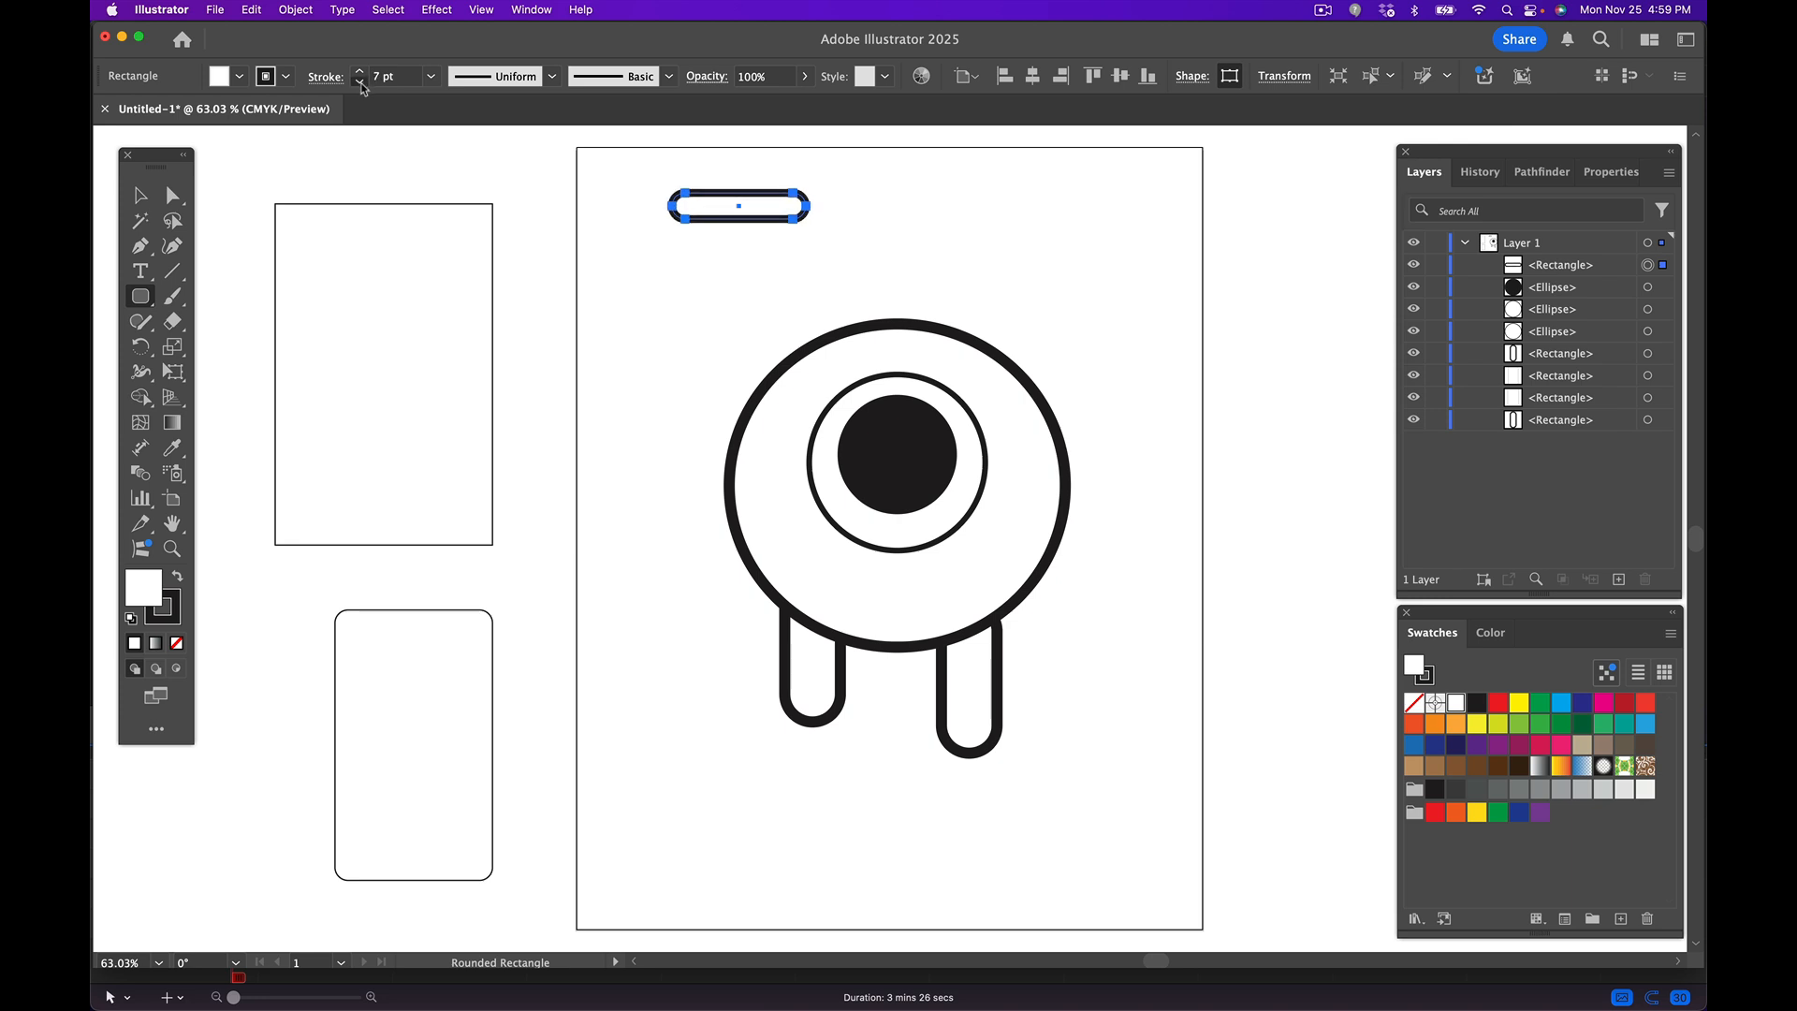
left_click(360, 82)
- Move the thin rounded rectangle onto the body's left edge as an arm, send it to back, and lower it to the body's lower half
left_click(140, 195)
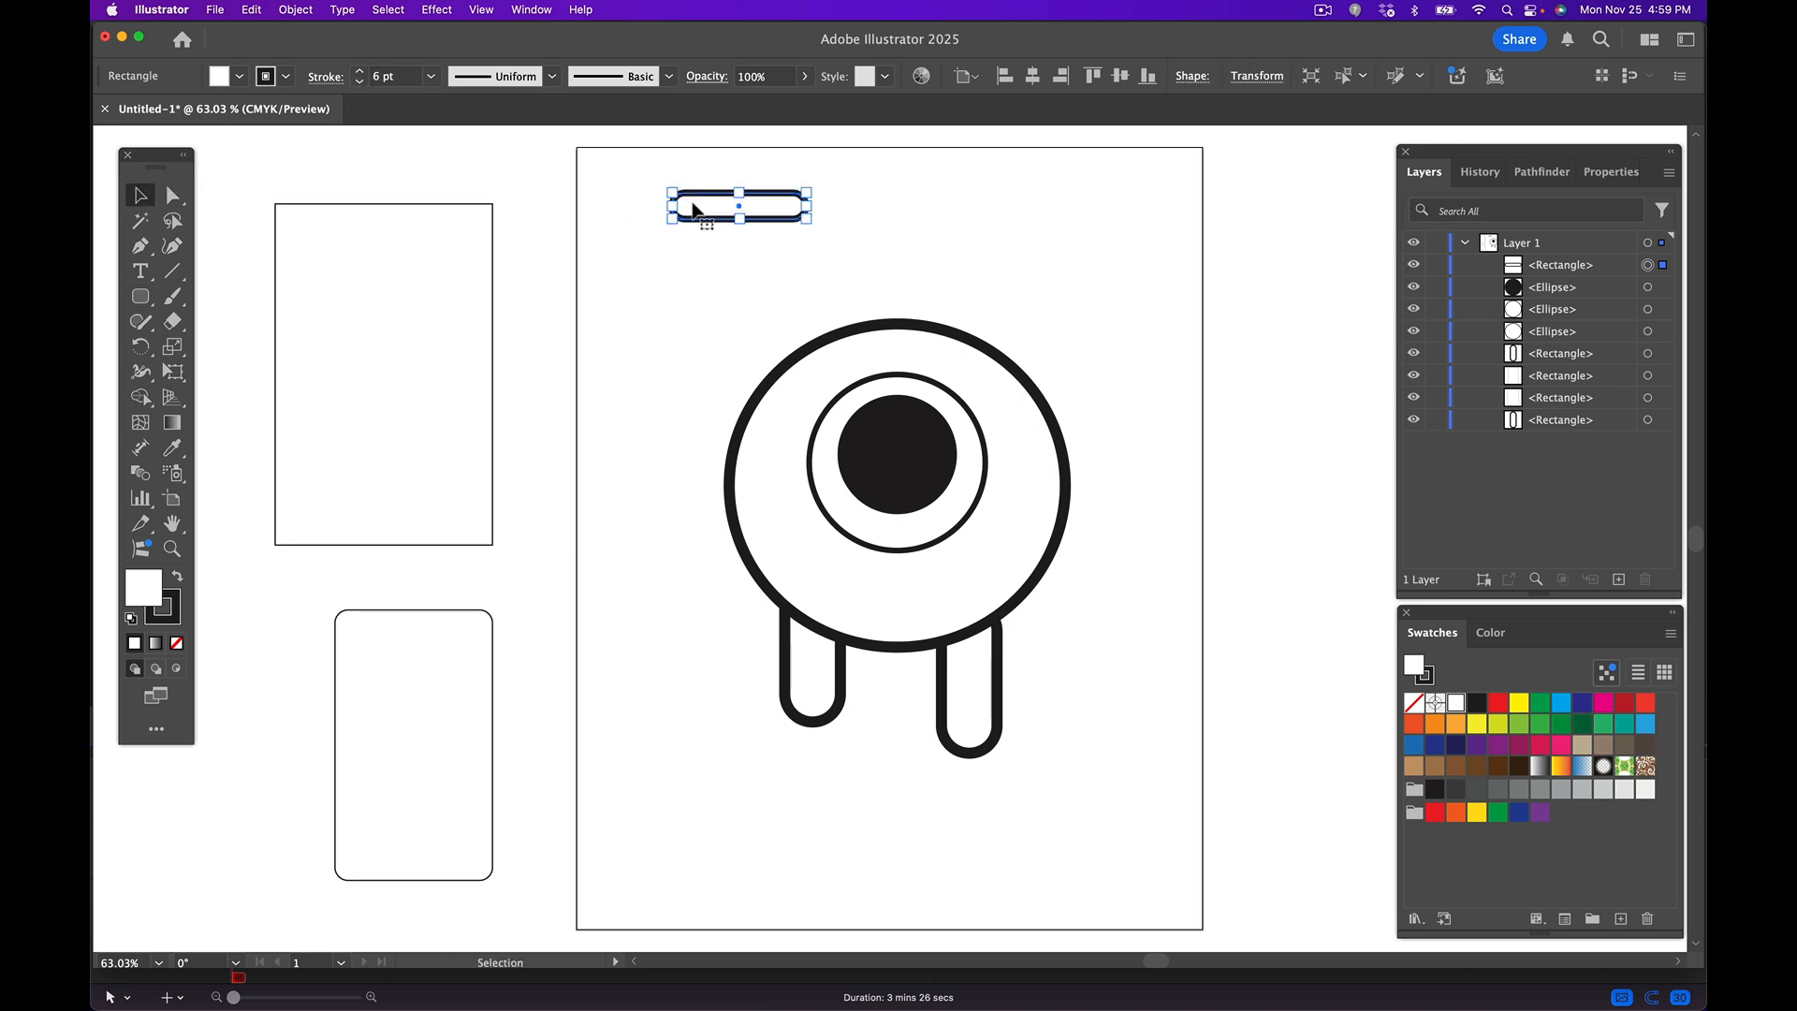
left_click_drag(689, 205, 651, 458)
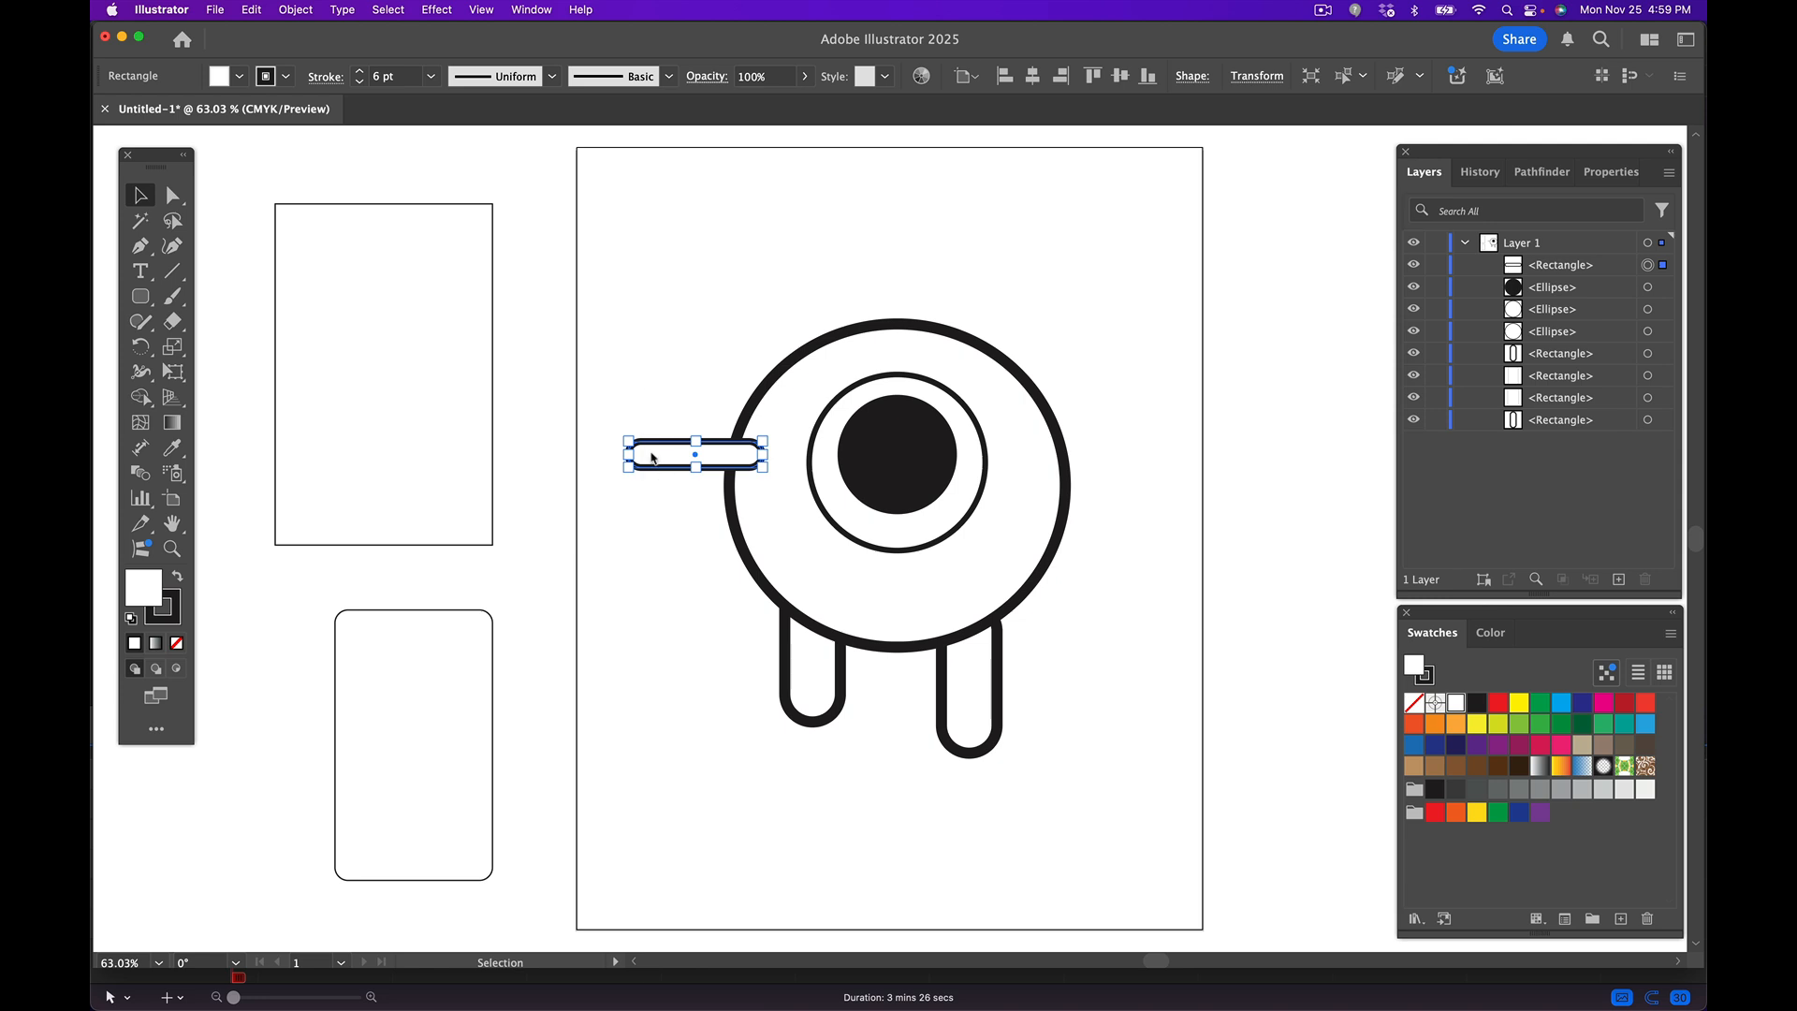
right_click(652, 458)
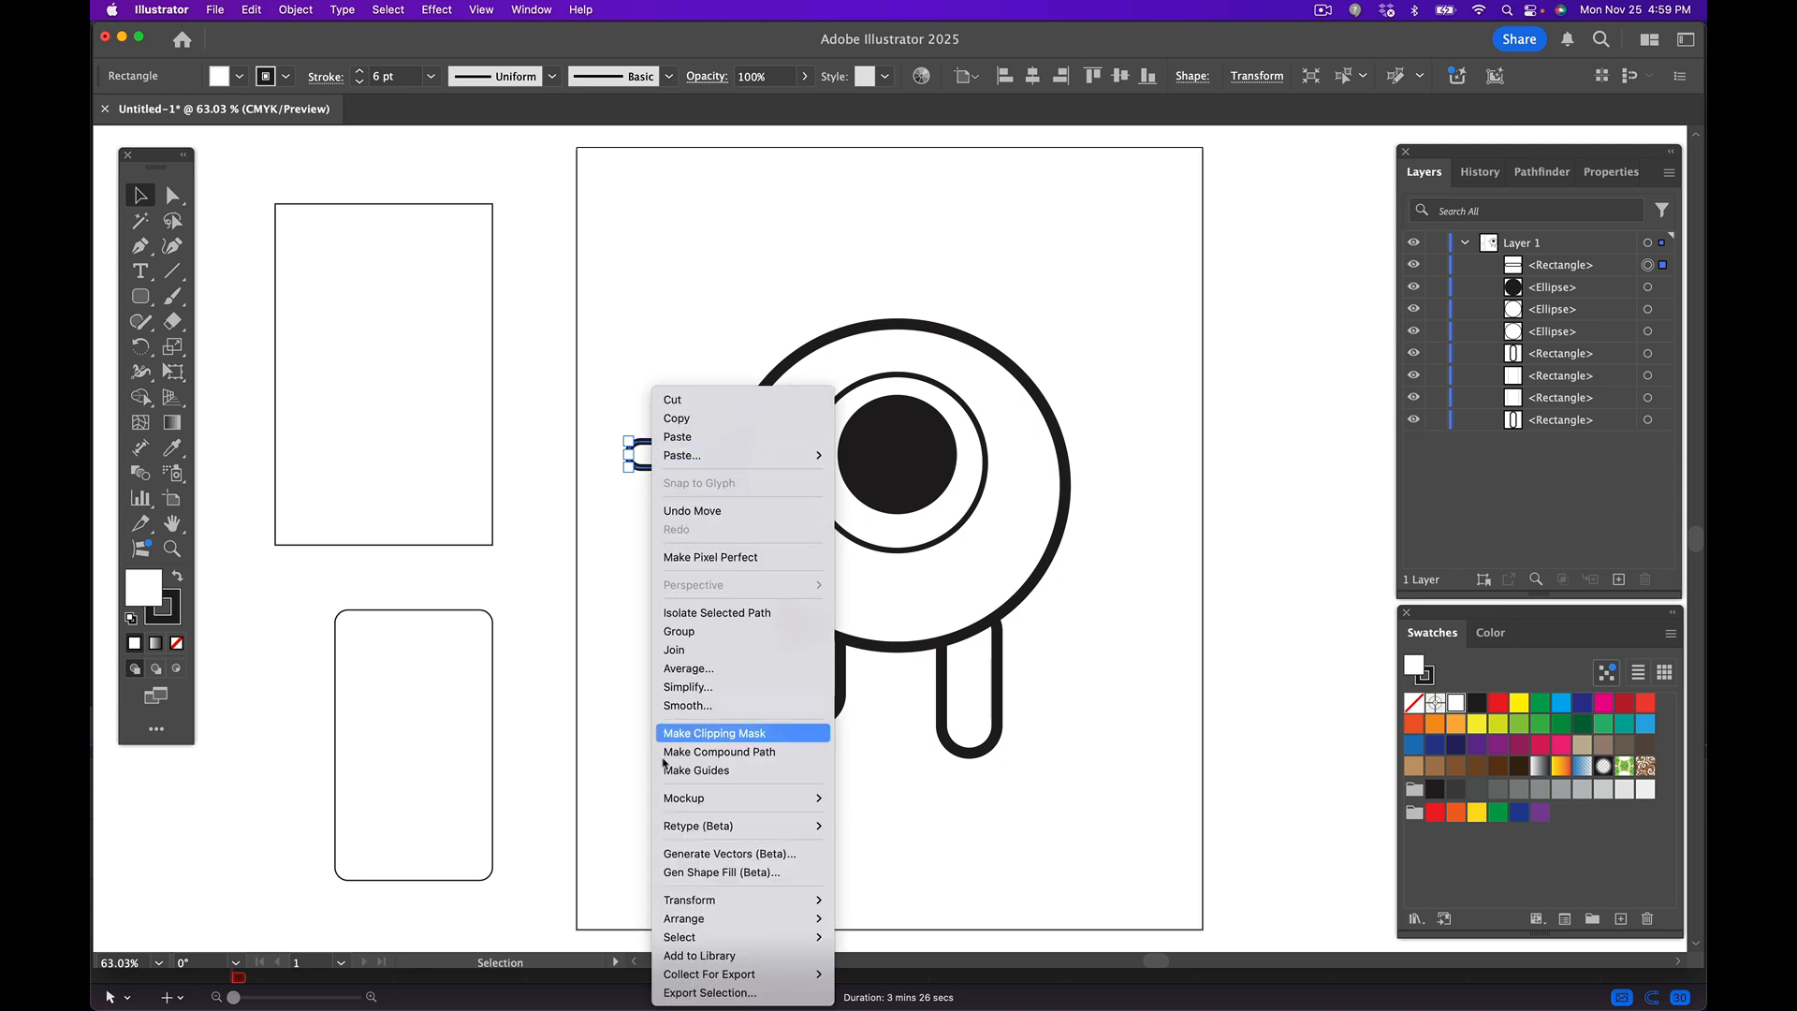
mouse_move(688, 918)
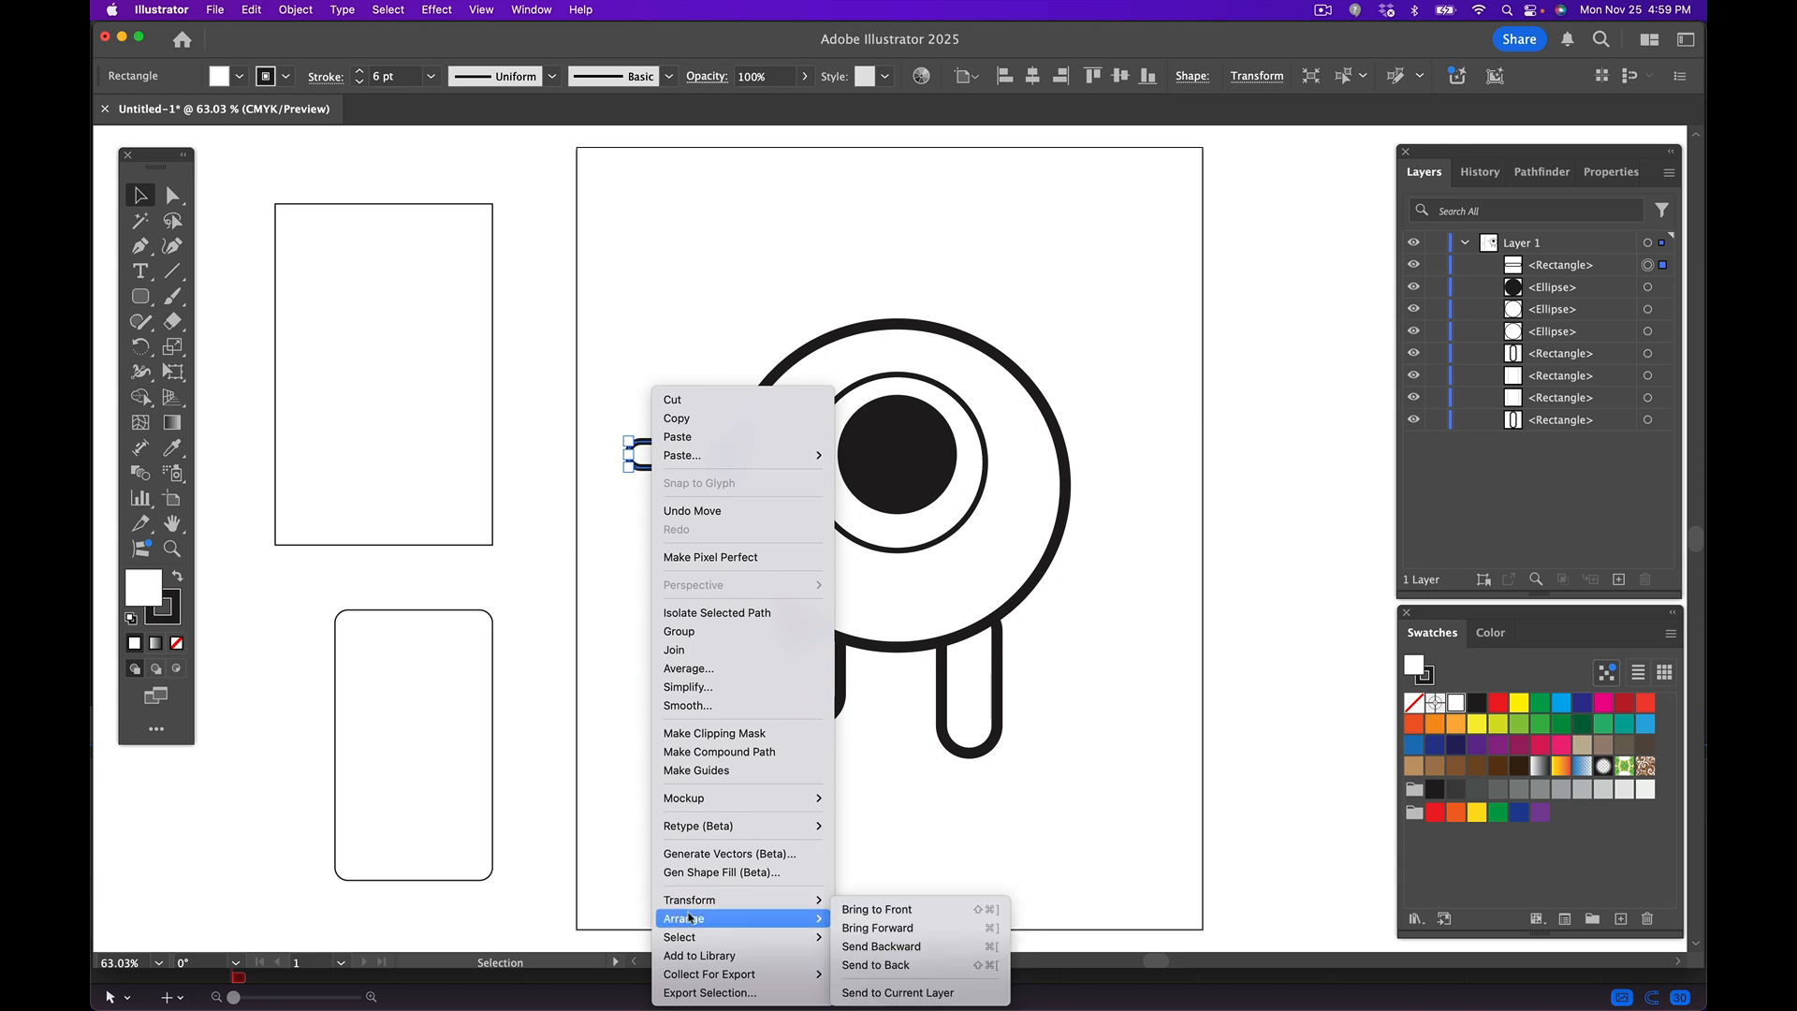
left_click(906, 965)
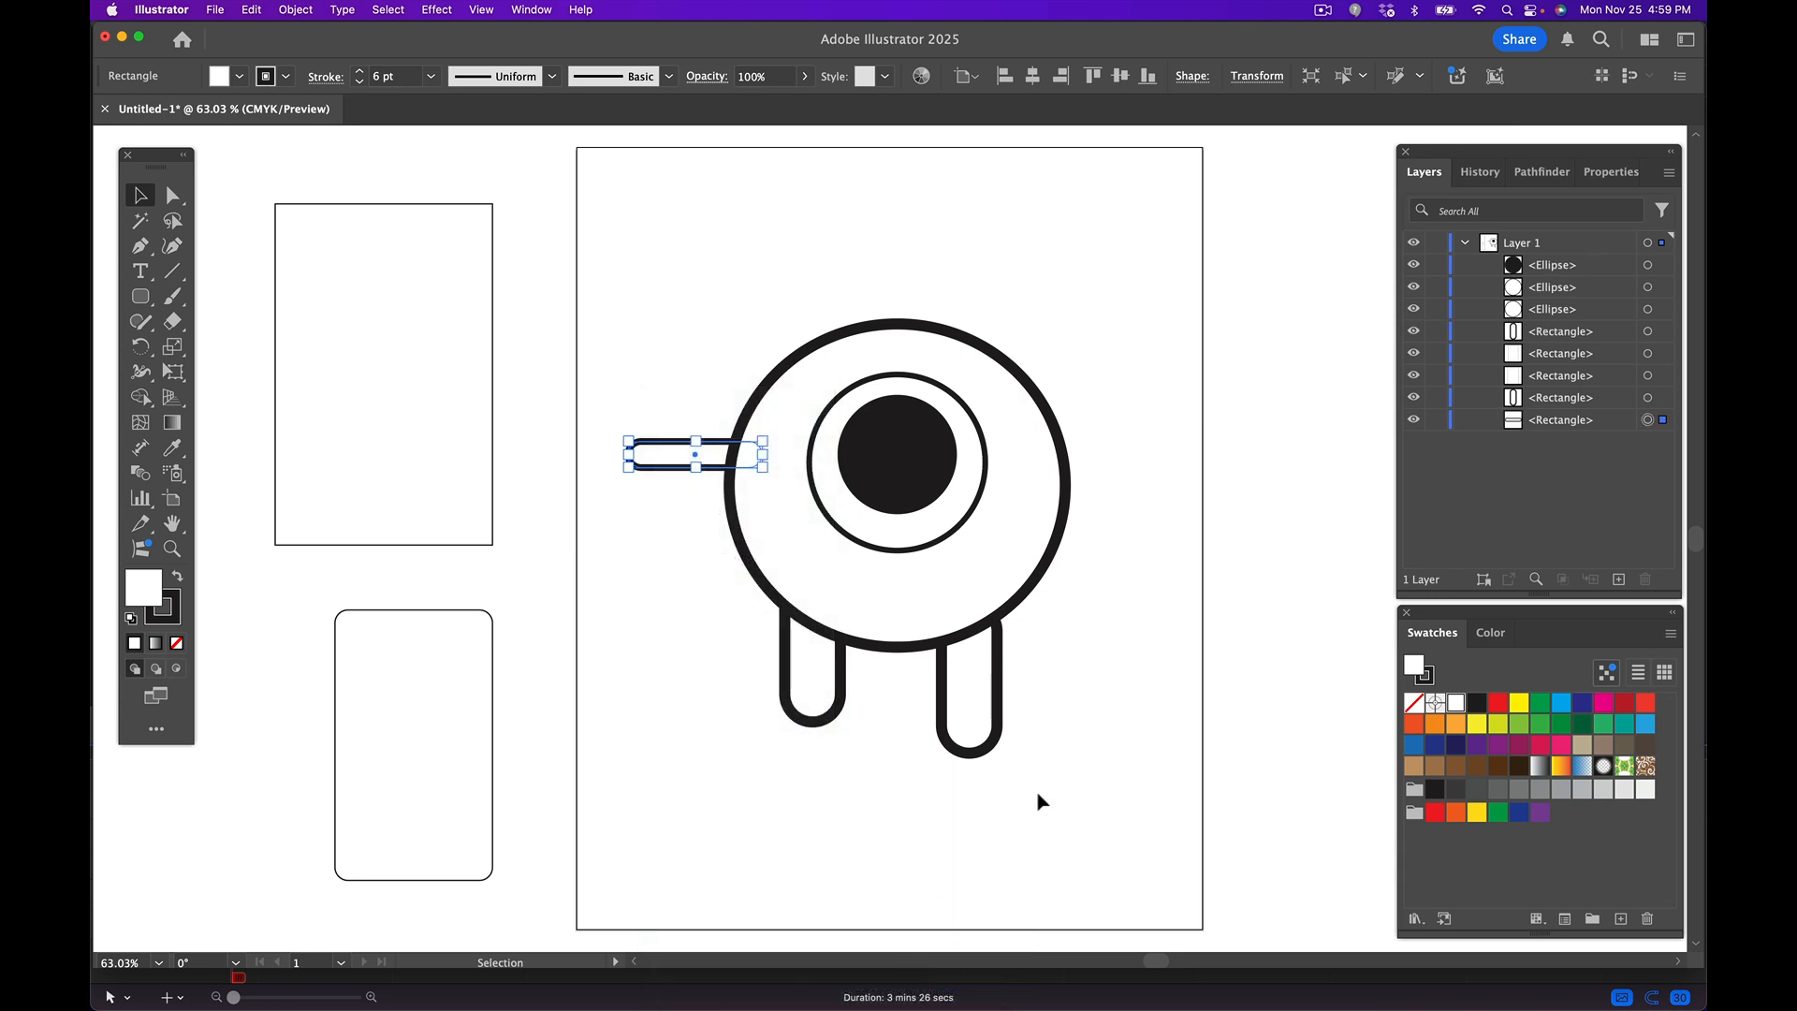
left_click(1087, 786)
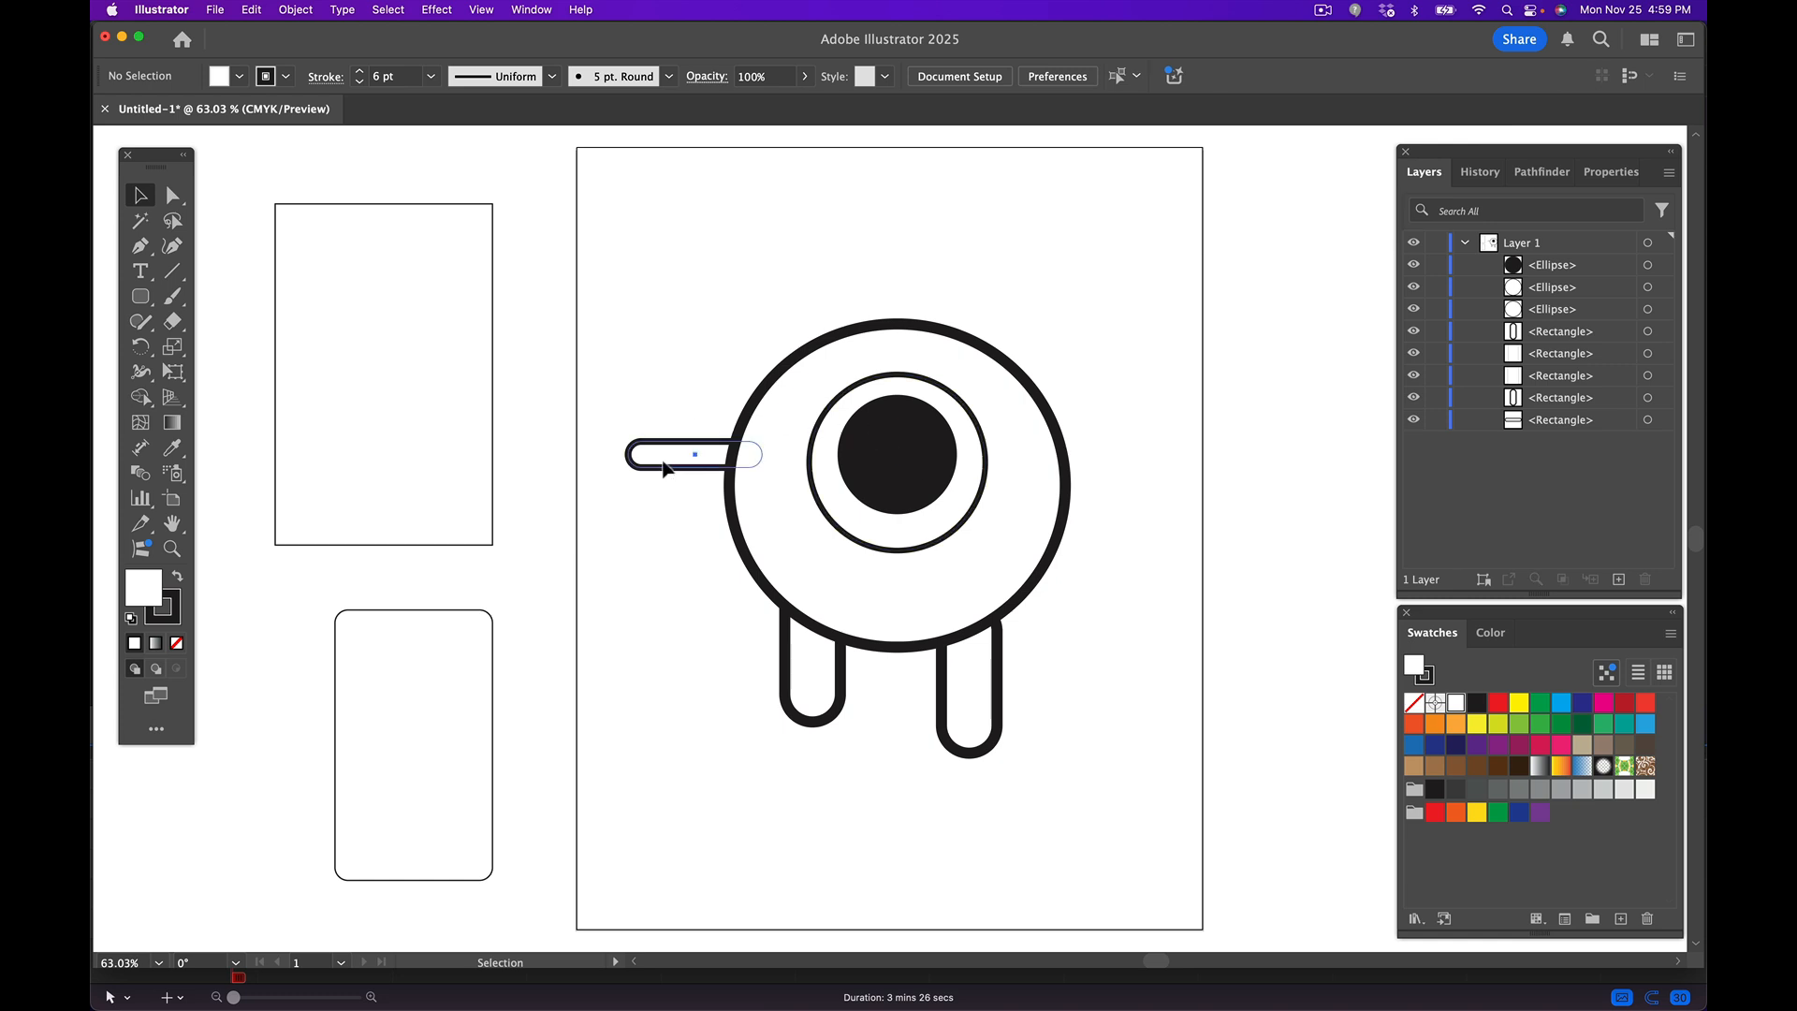
left_click_drag(663, 468, 677, 549)
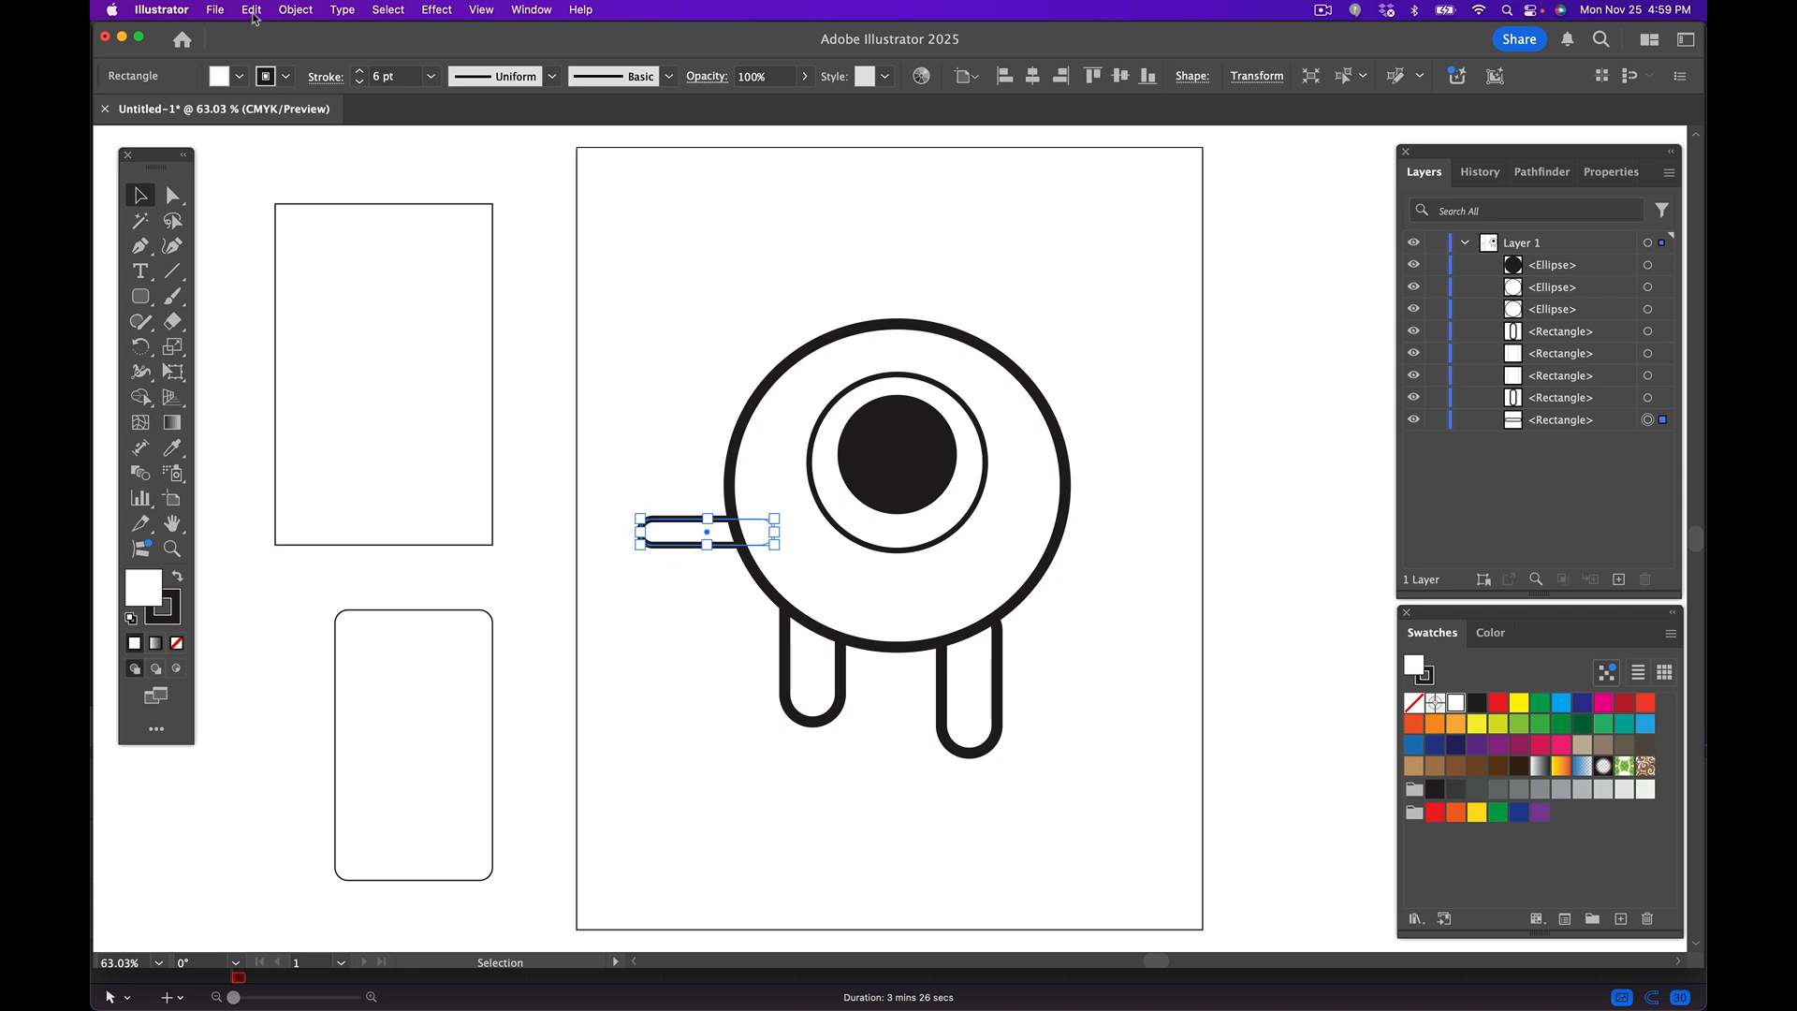
- Duplicate the left arm by copy and paste, and place the copy overlapping the body's right edge as the right arm
left_click(253, 10)
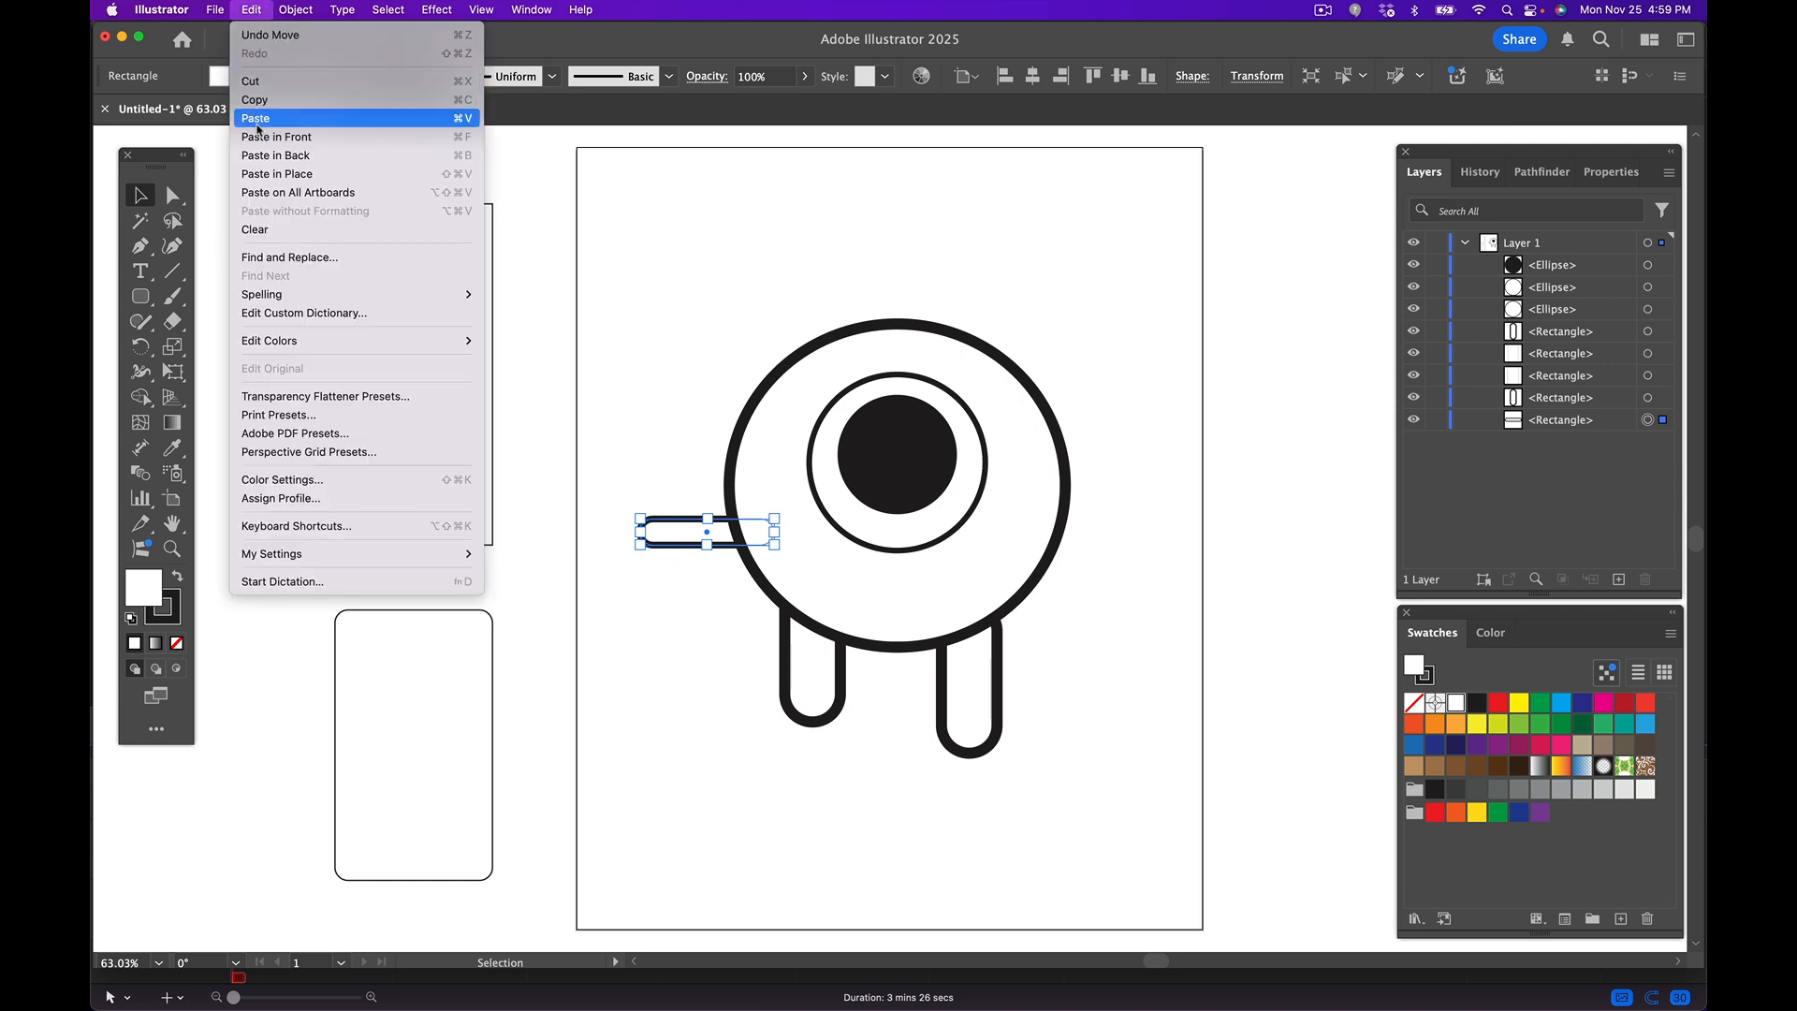
left_click(260, 99)
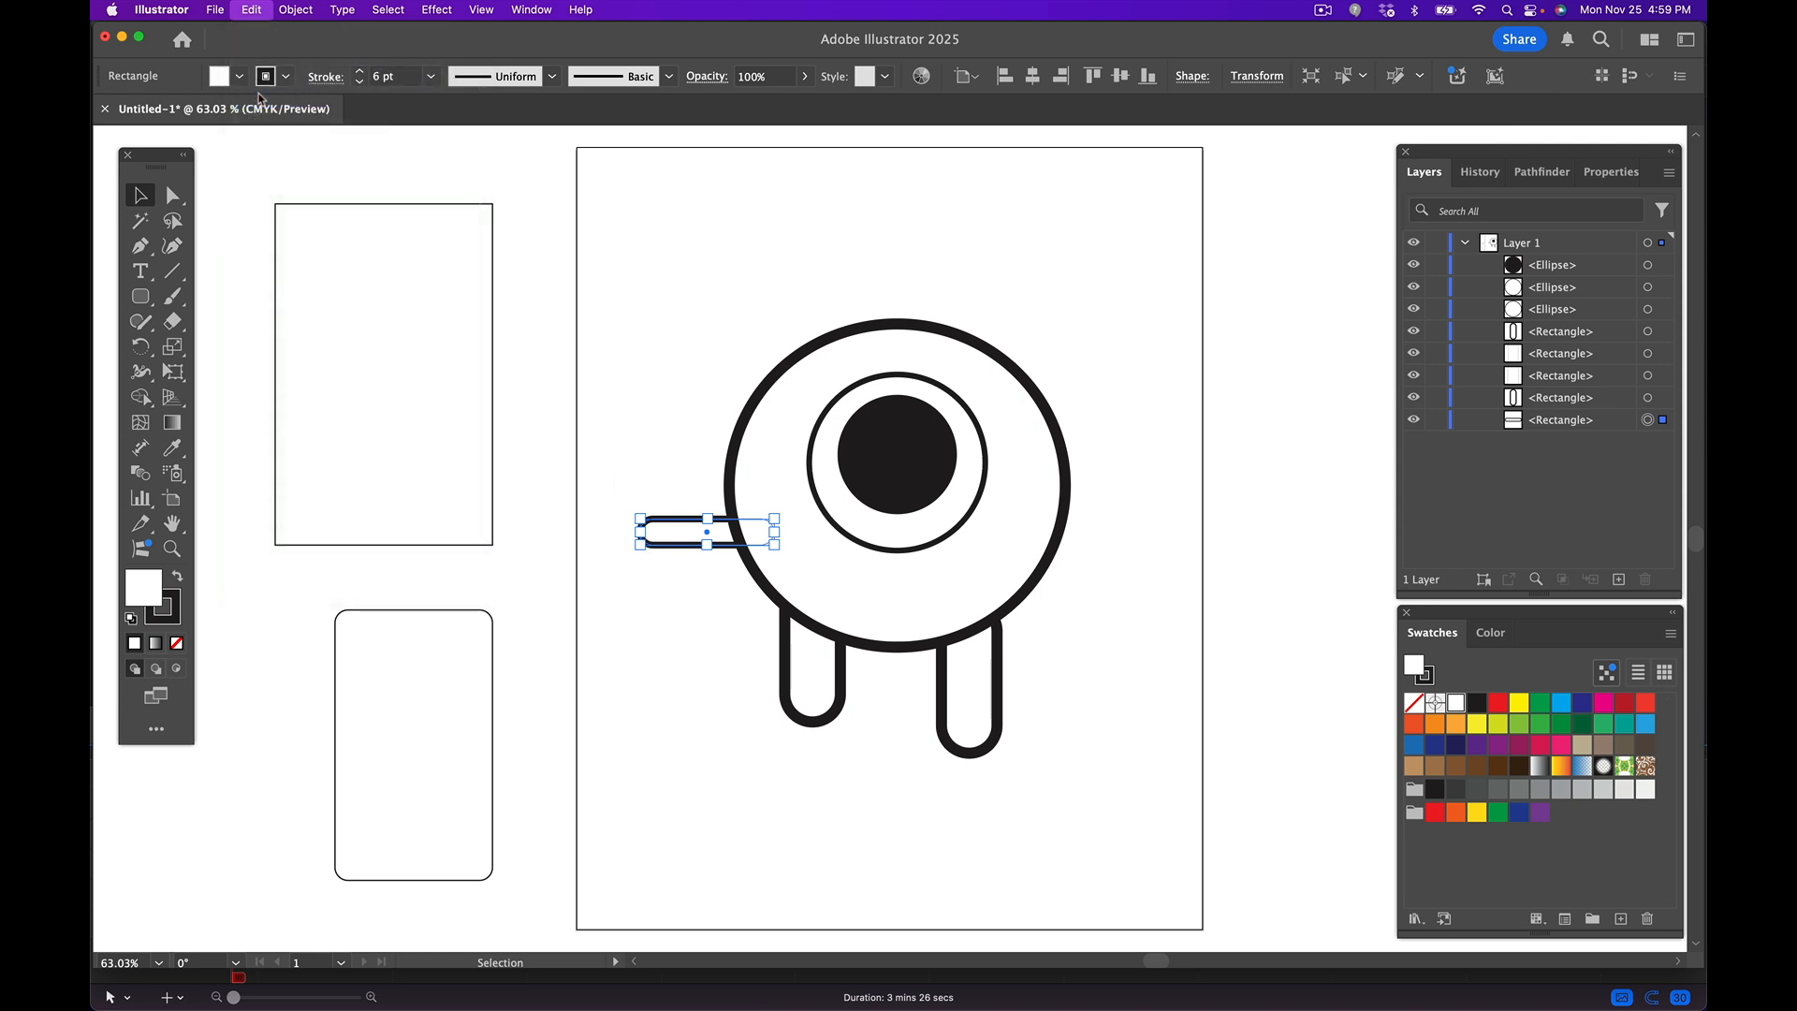
left_click(254, 10)
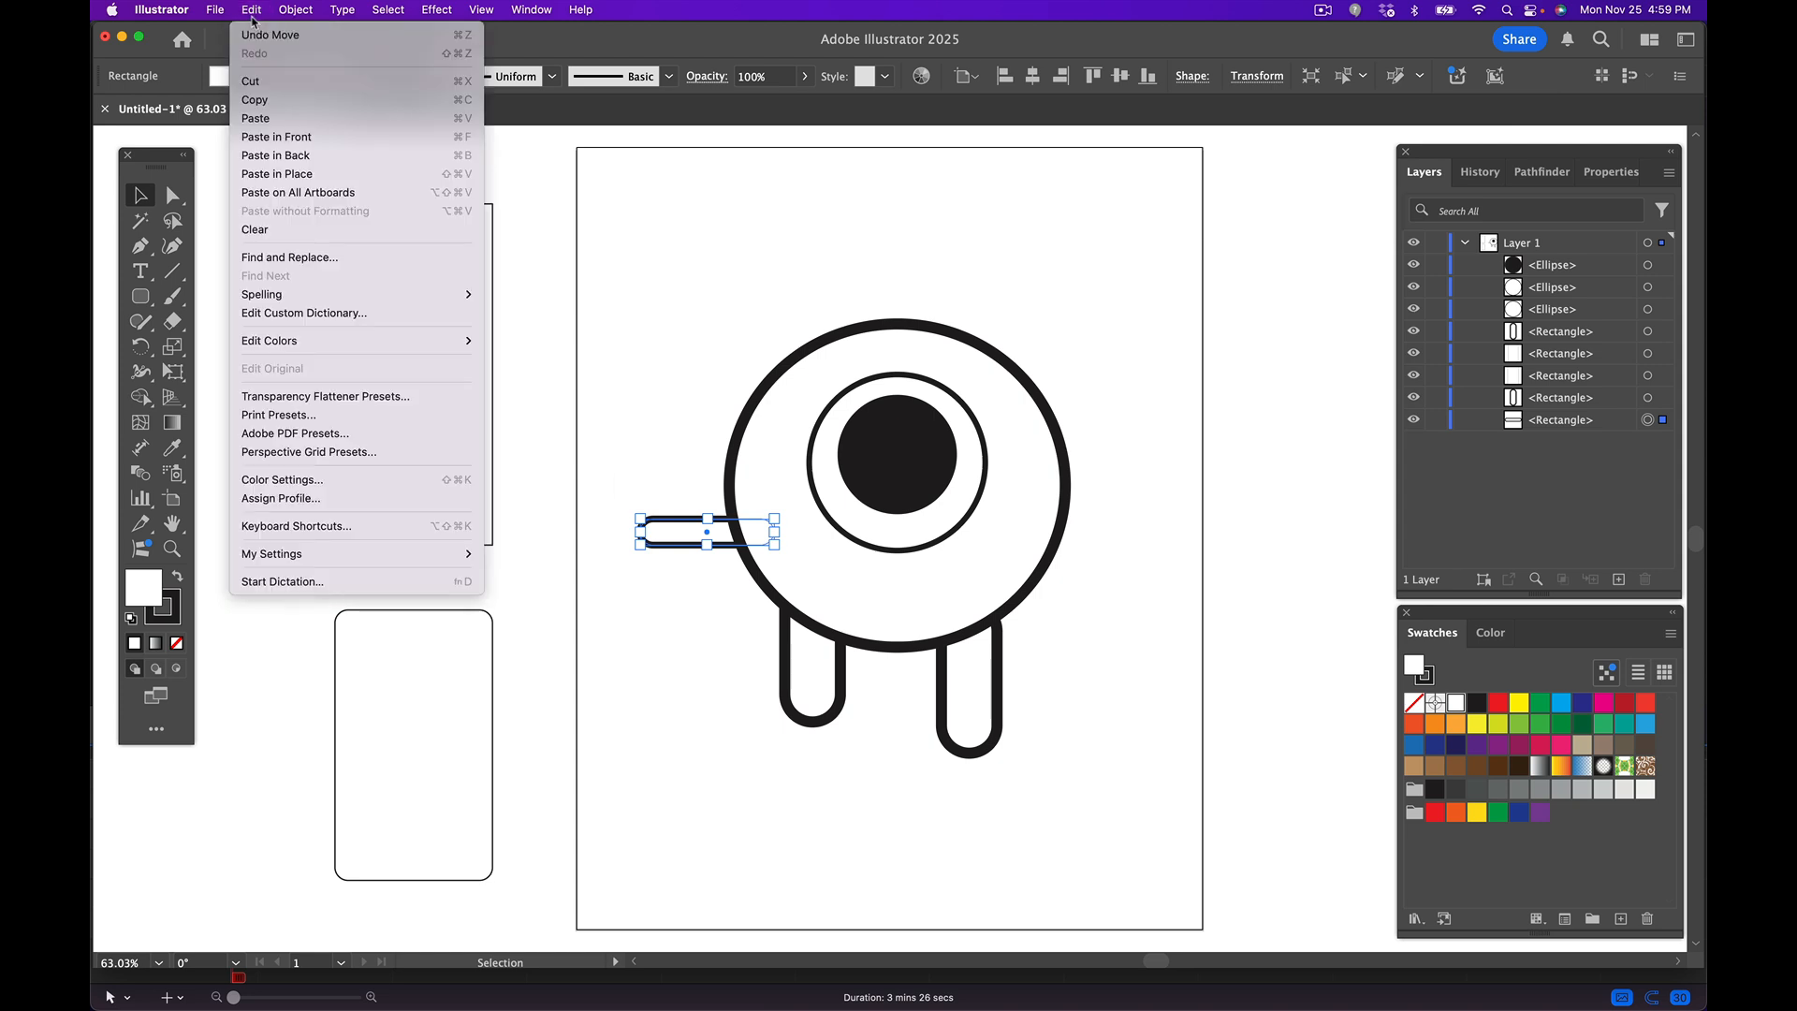
left_click(267, 115)
left_click_drag(923, 558, 1126, 530)
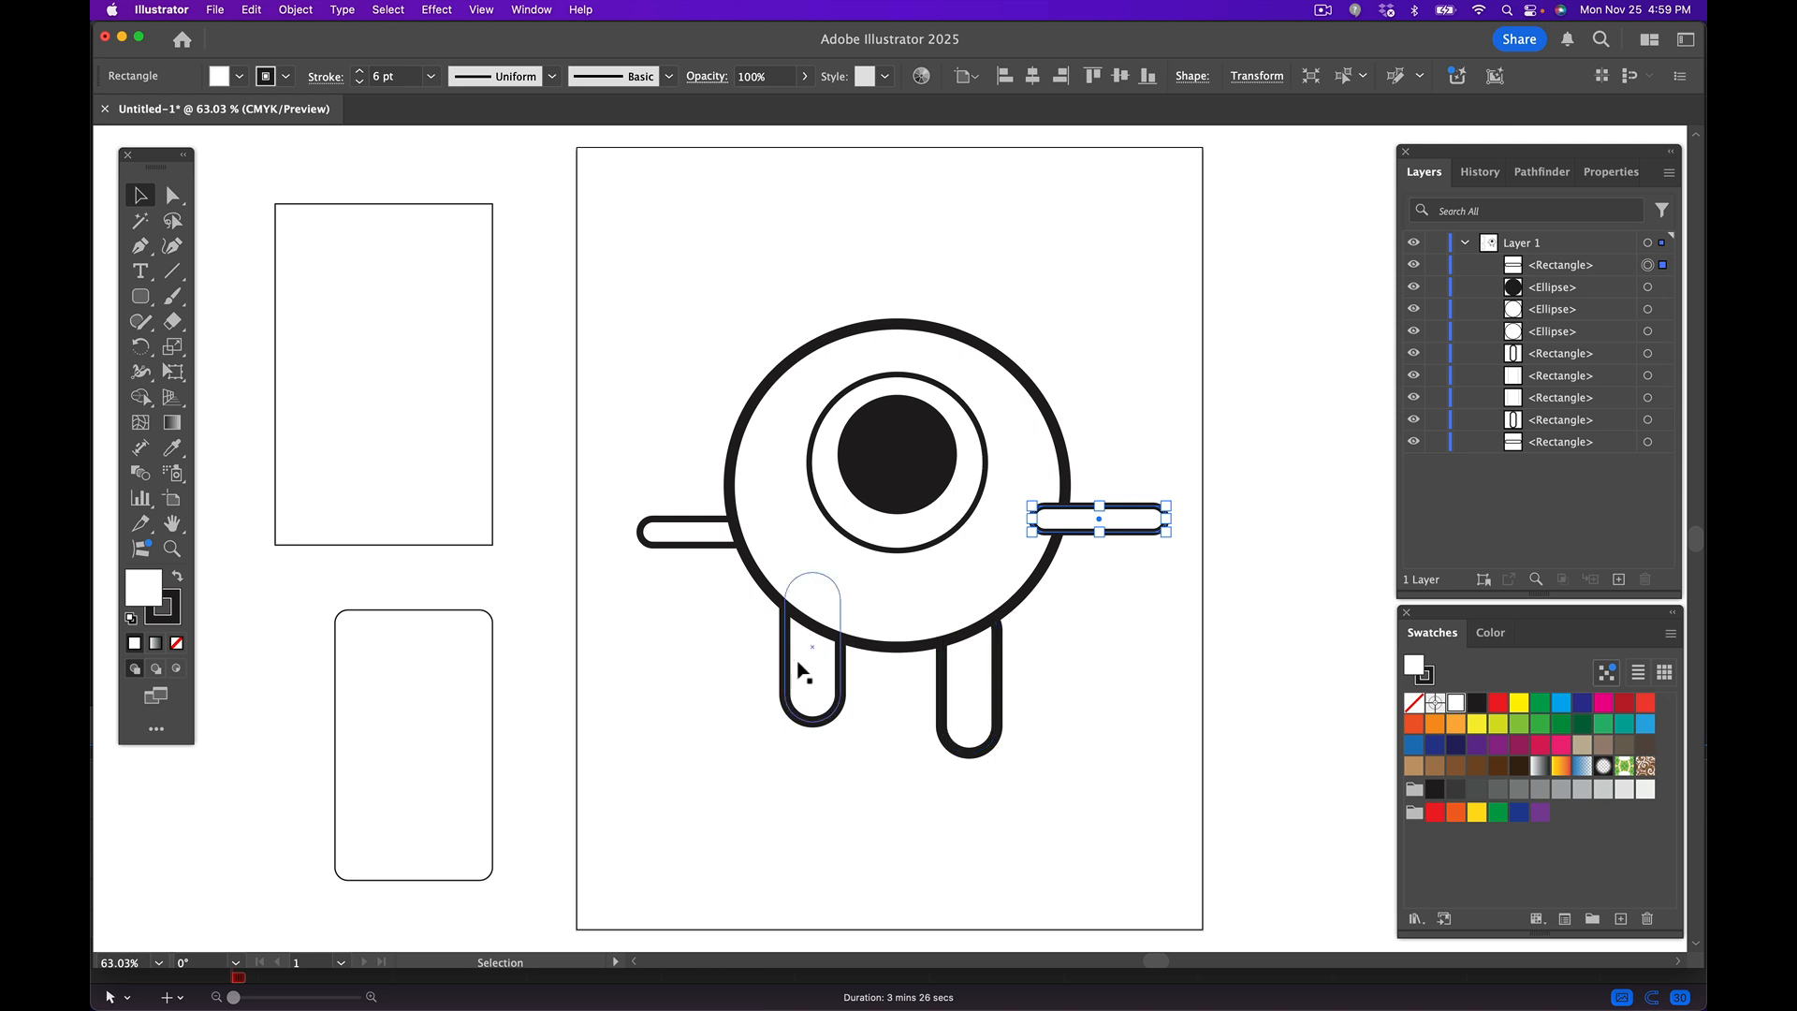
- Bring the left leg to the front of the stacking order and move it slightly downward
left_click(813, 694)
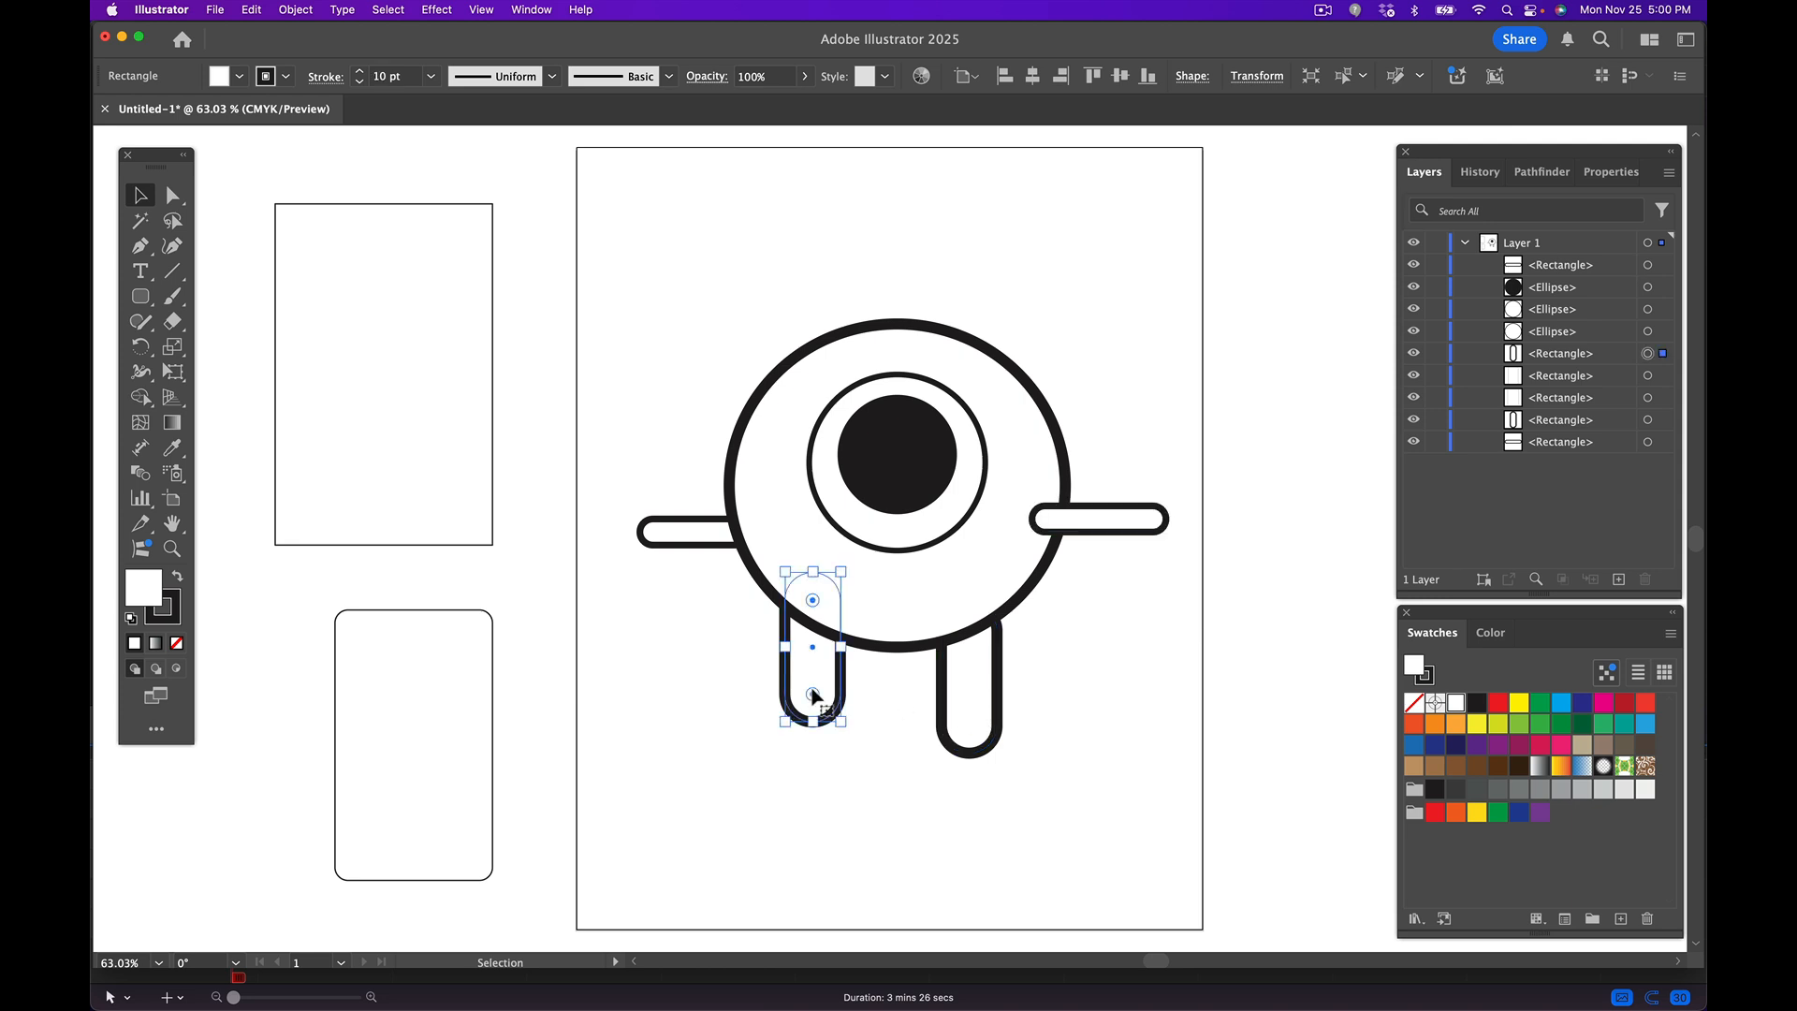
right_click(813, 690)
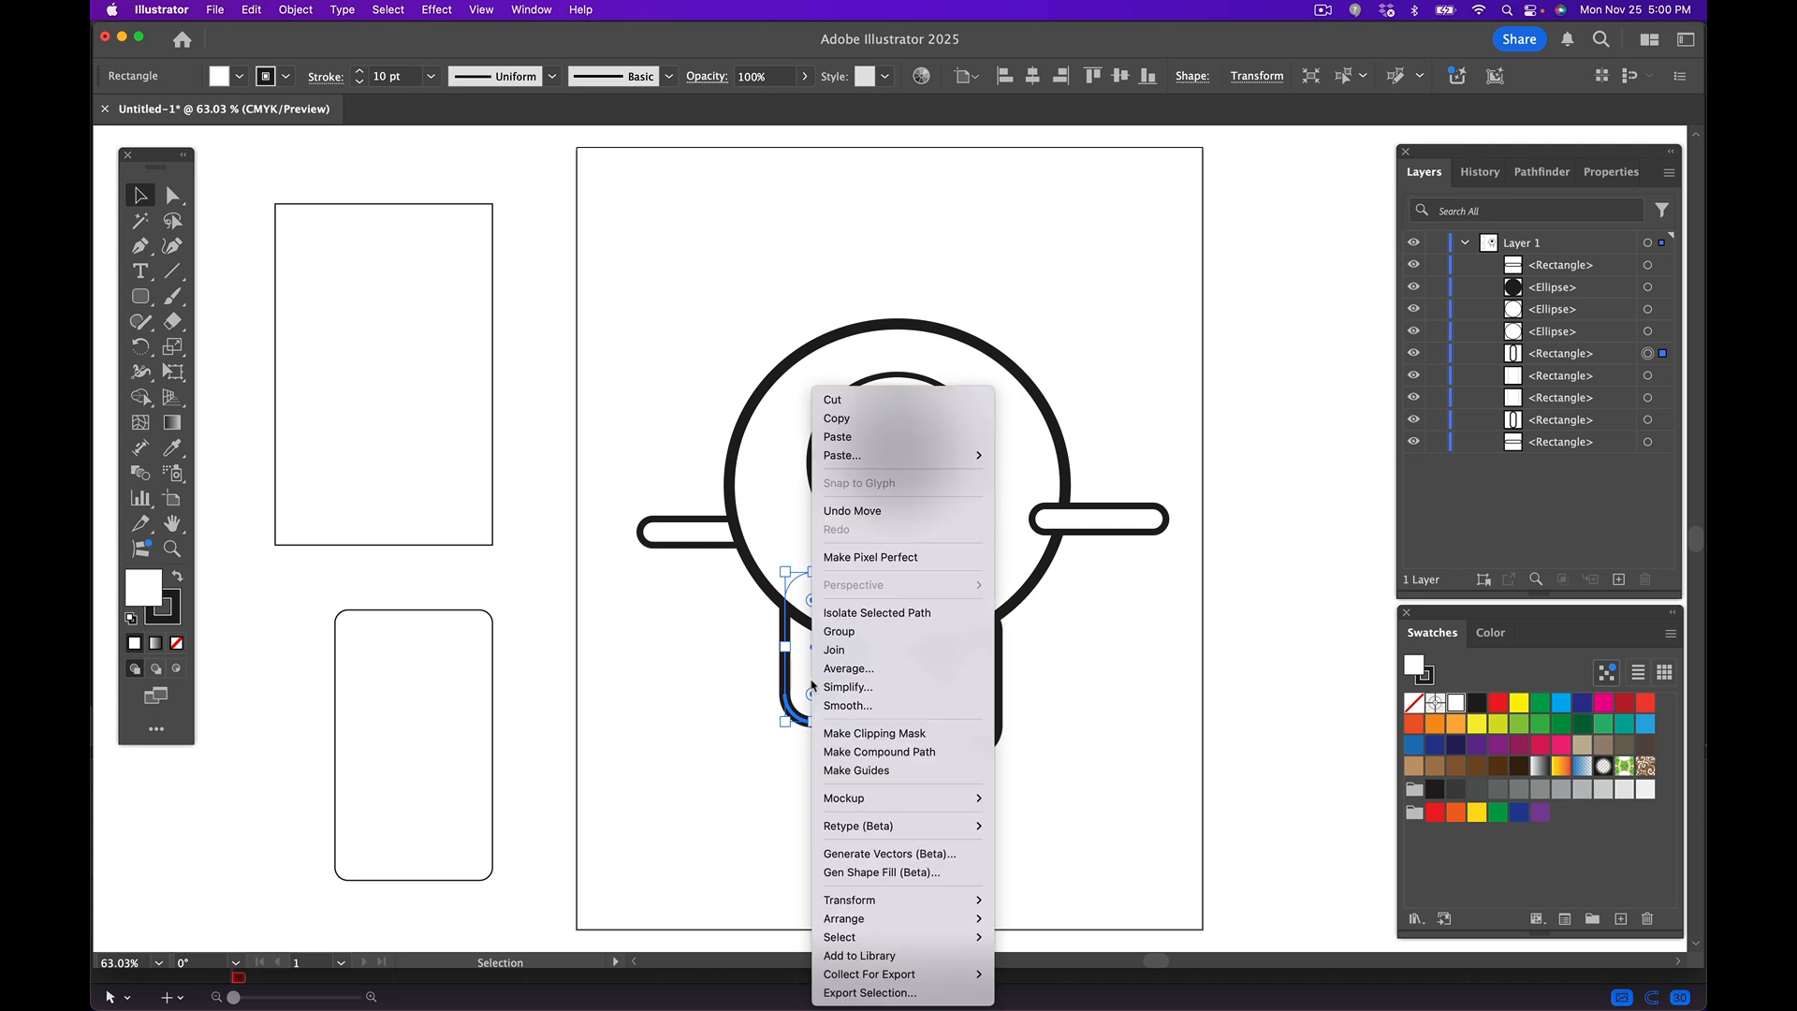
mouse_move(868, 925)
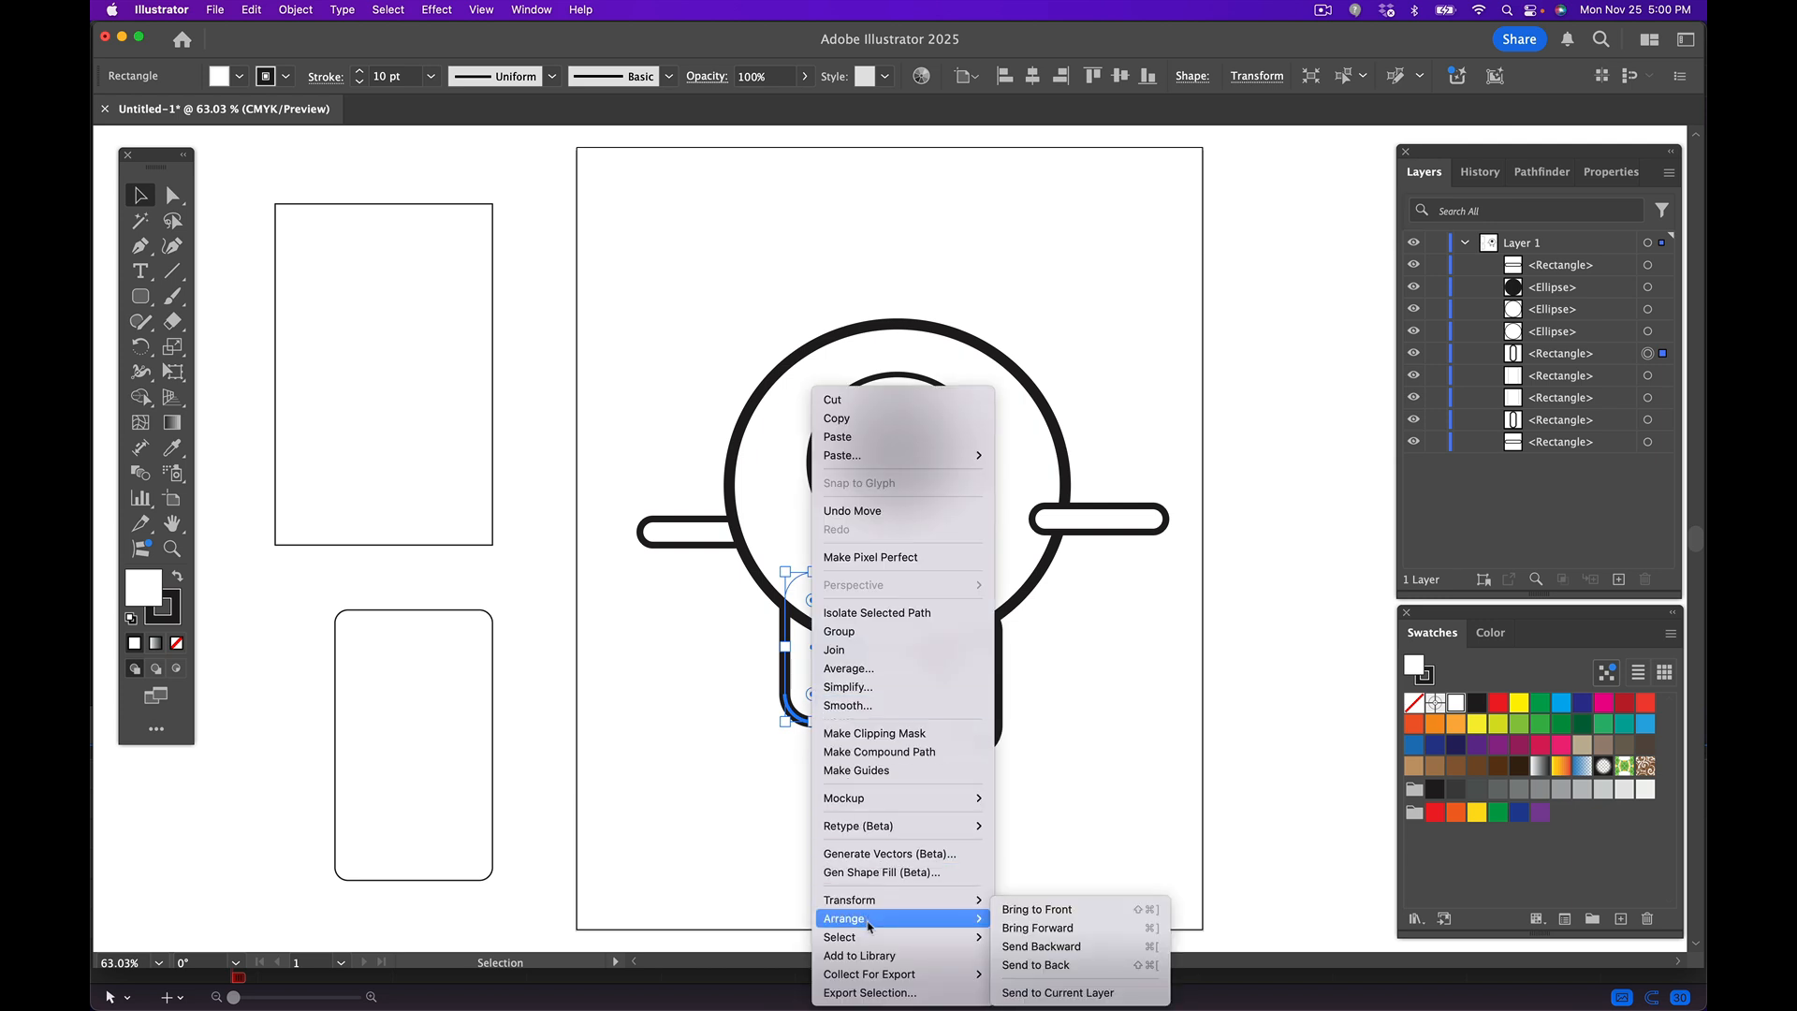
left_click(1090, 911)
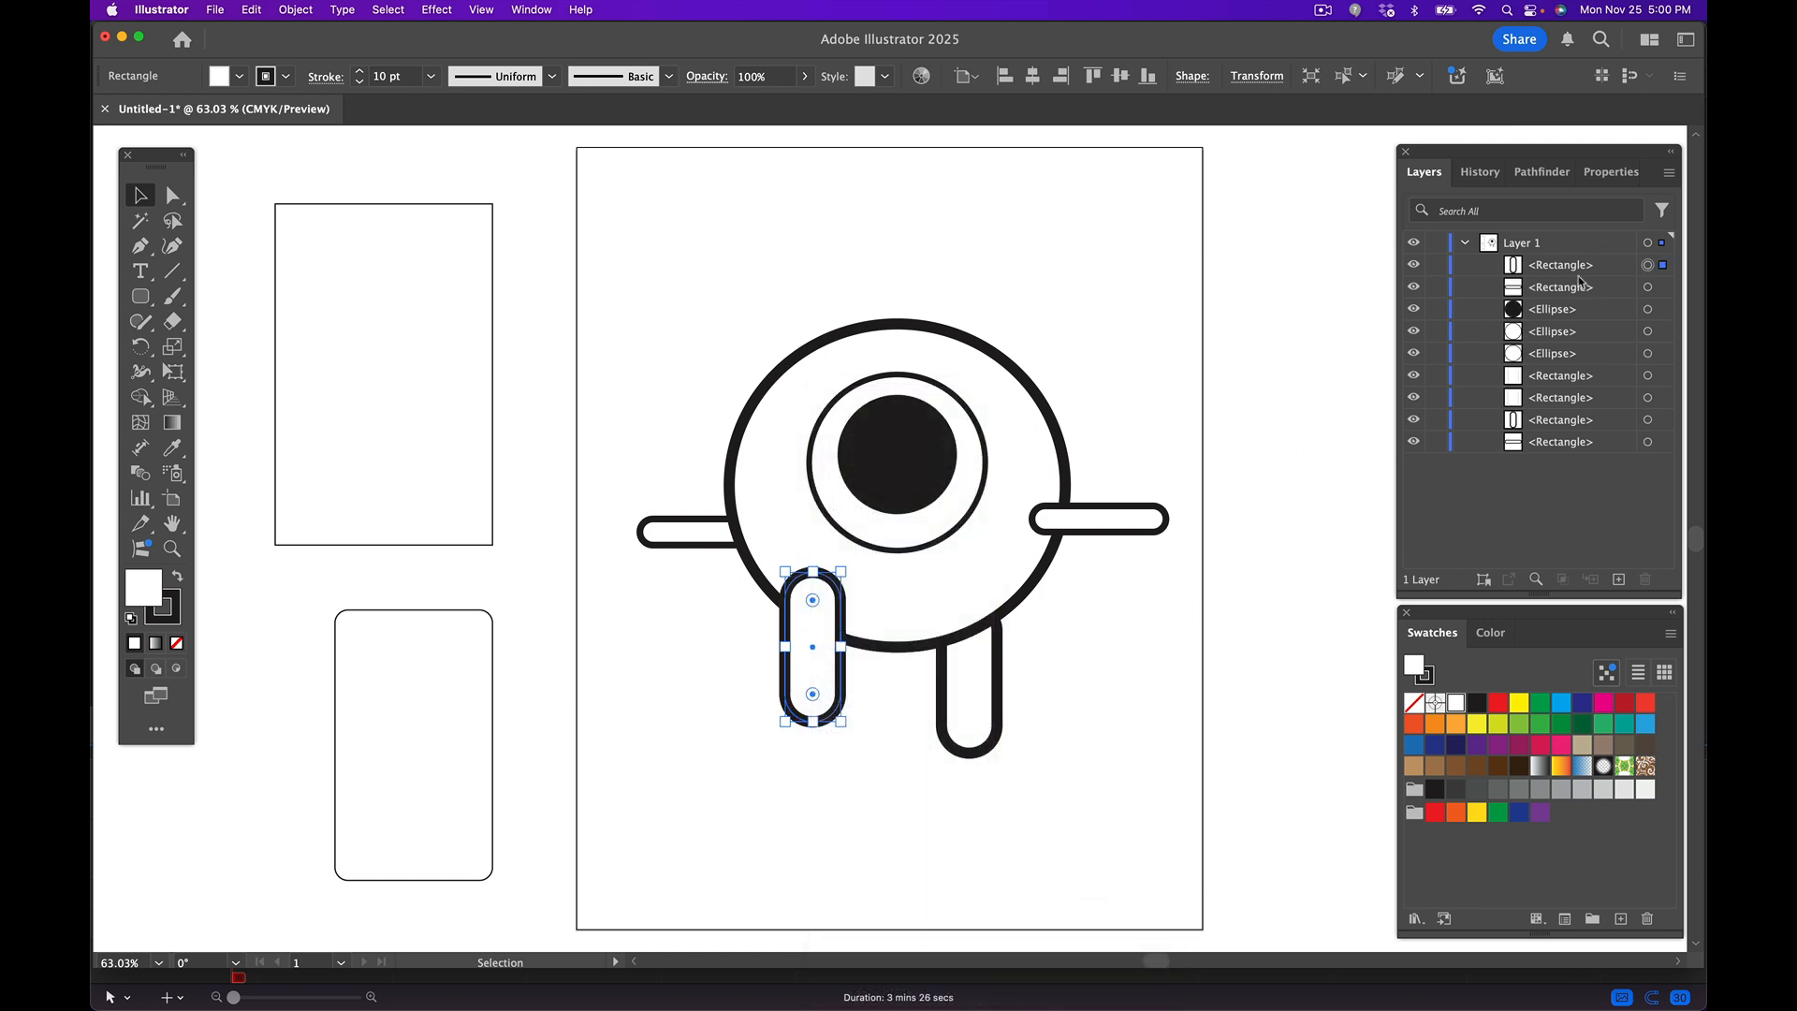
left_click(1144, 800)
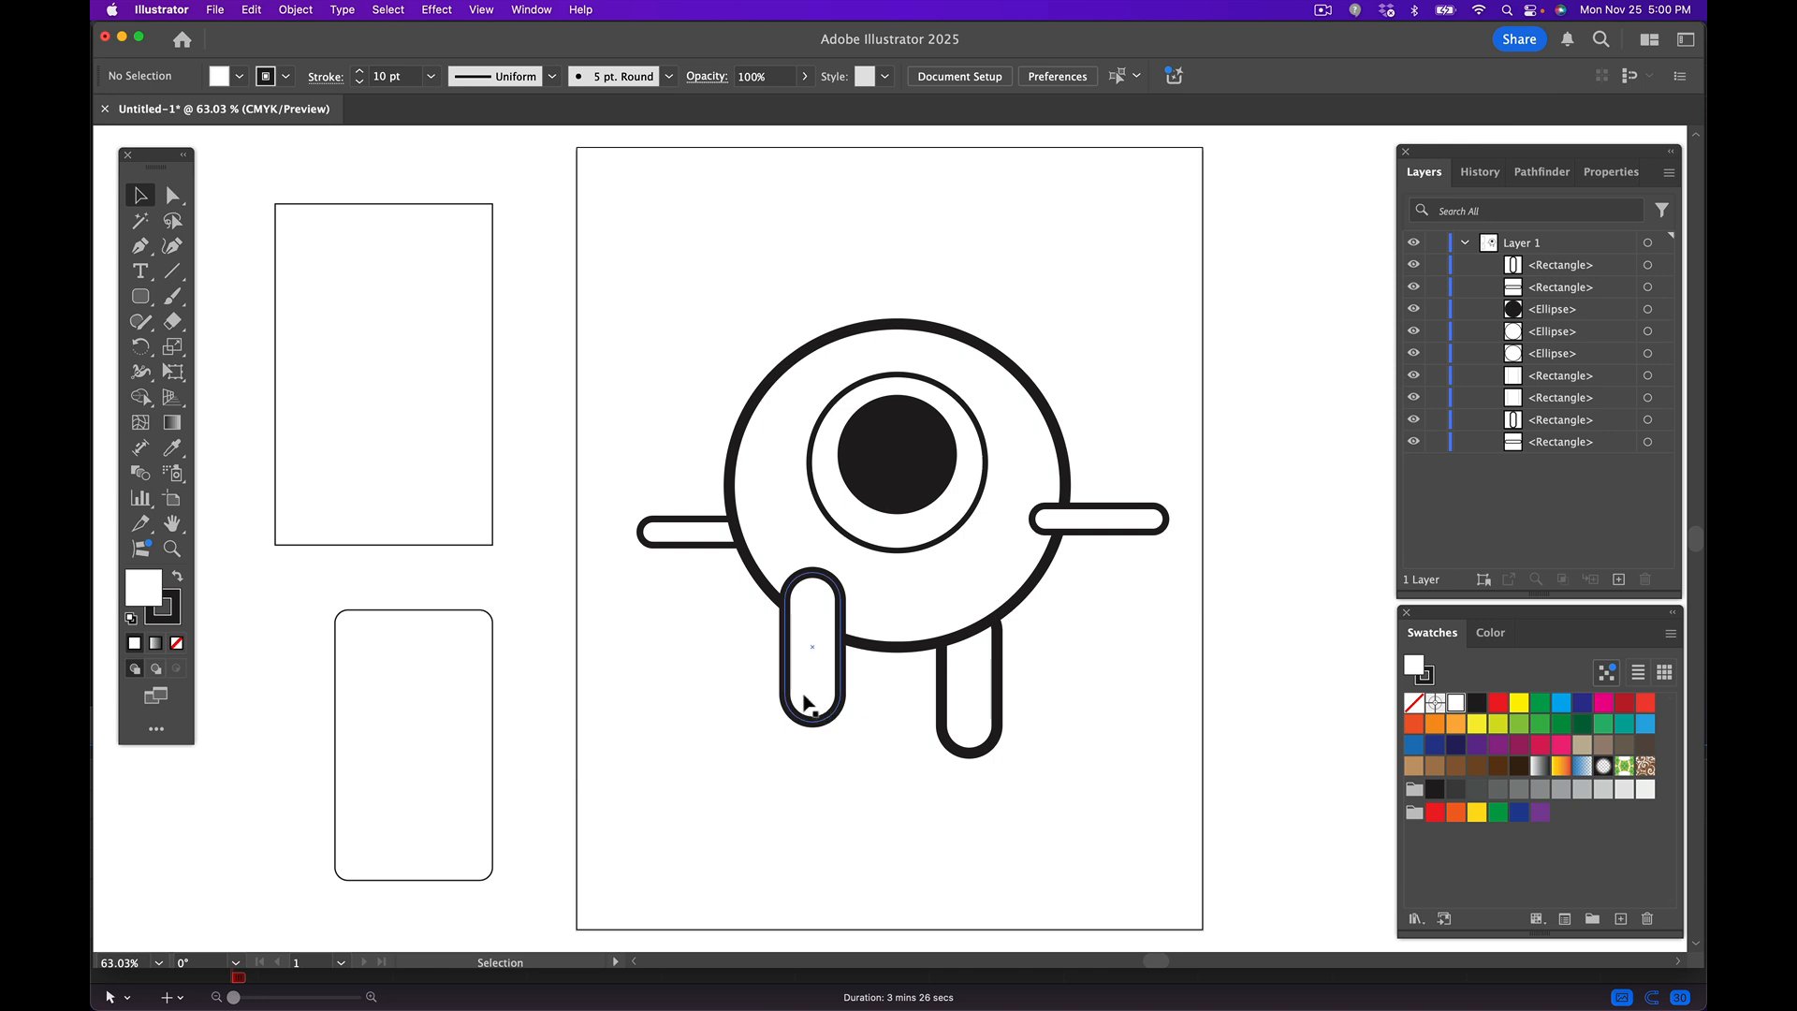
left_click_drag(803, 683, 804, 691)
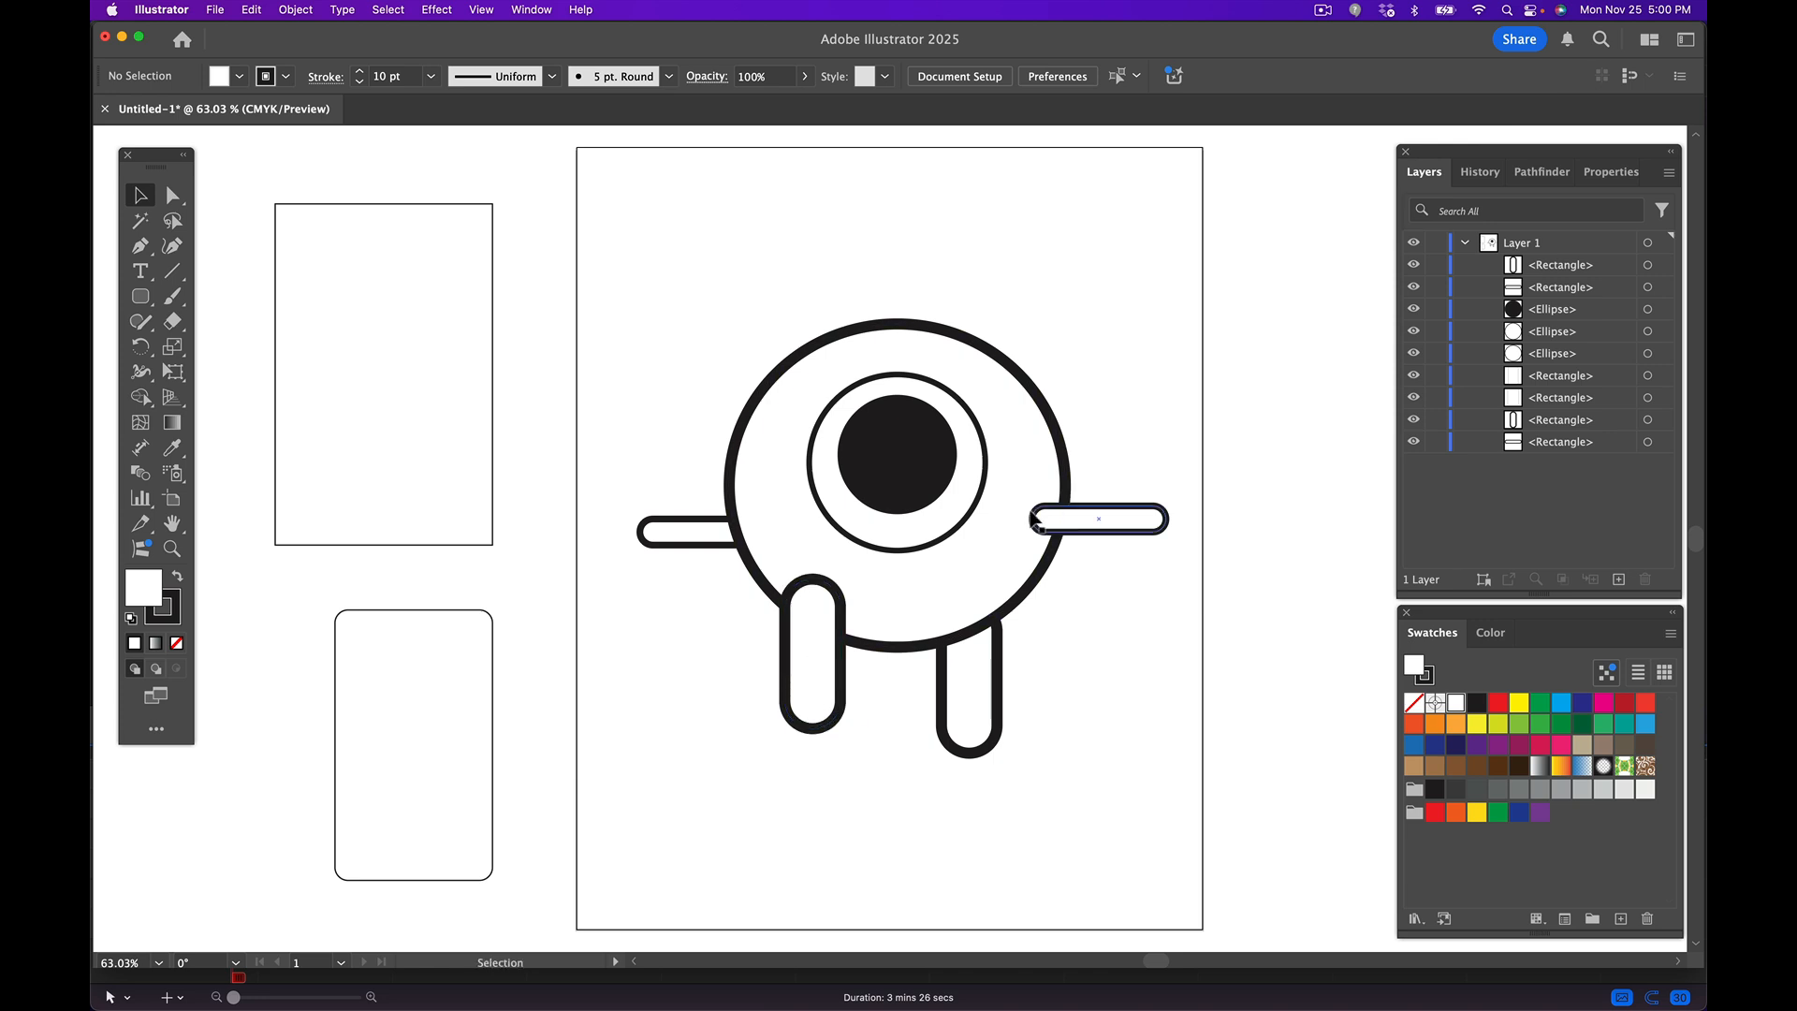
- Paste another copy of the arm and place it above and left of the left arm as its outer segment
left_click(687, 534)
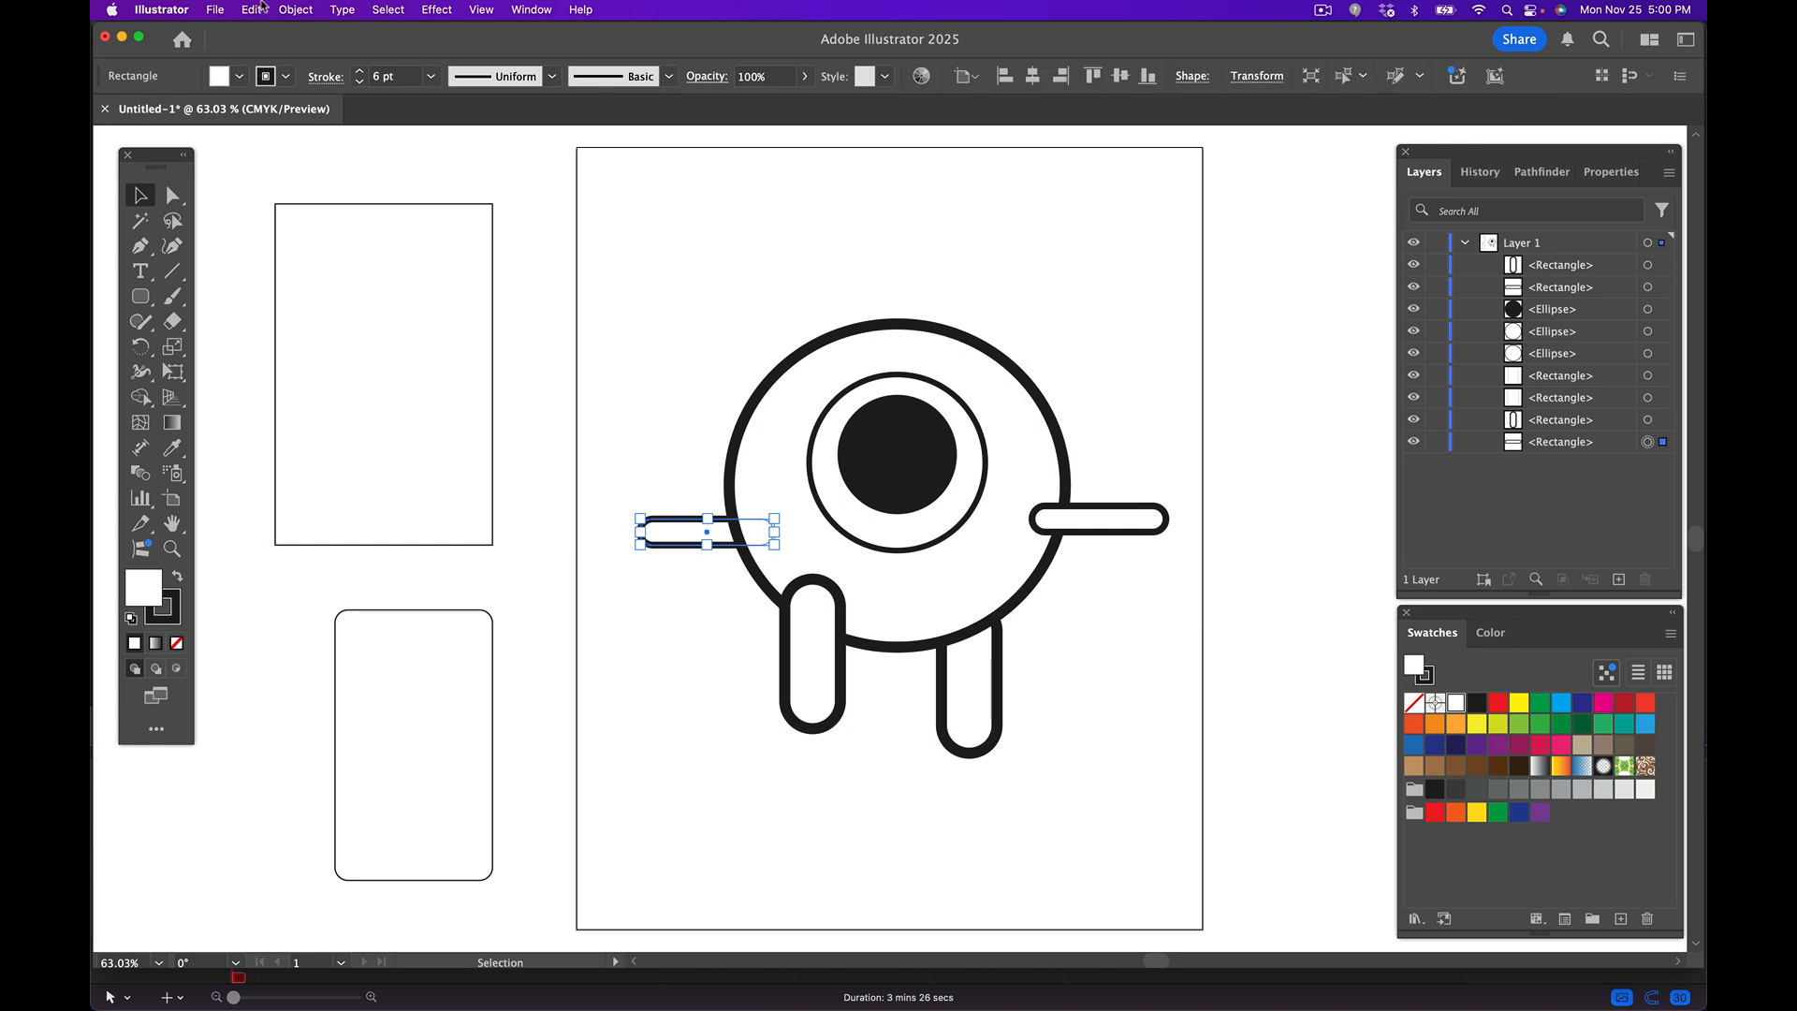
left_click(650, 427)
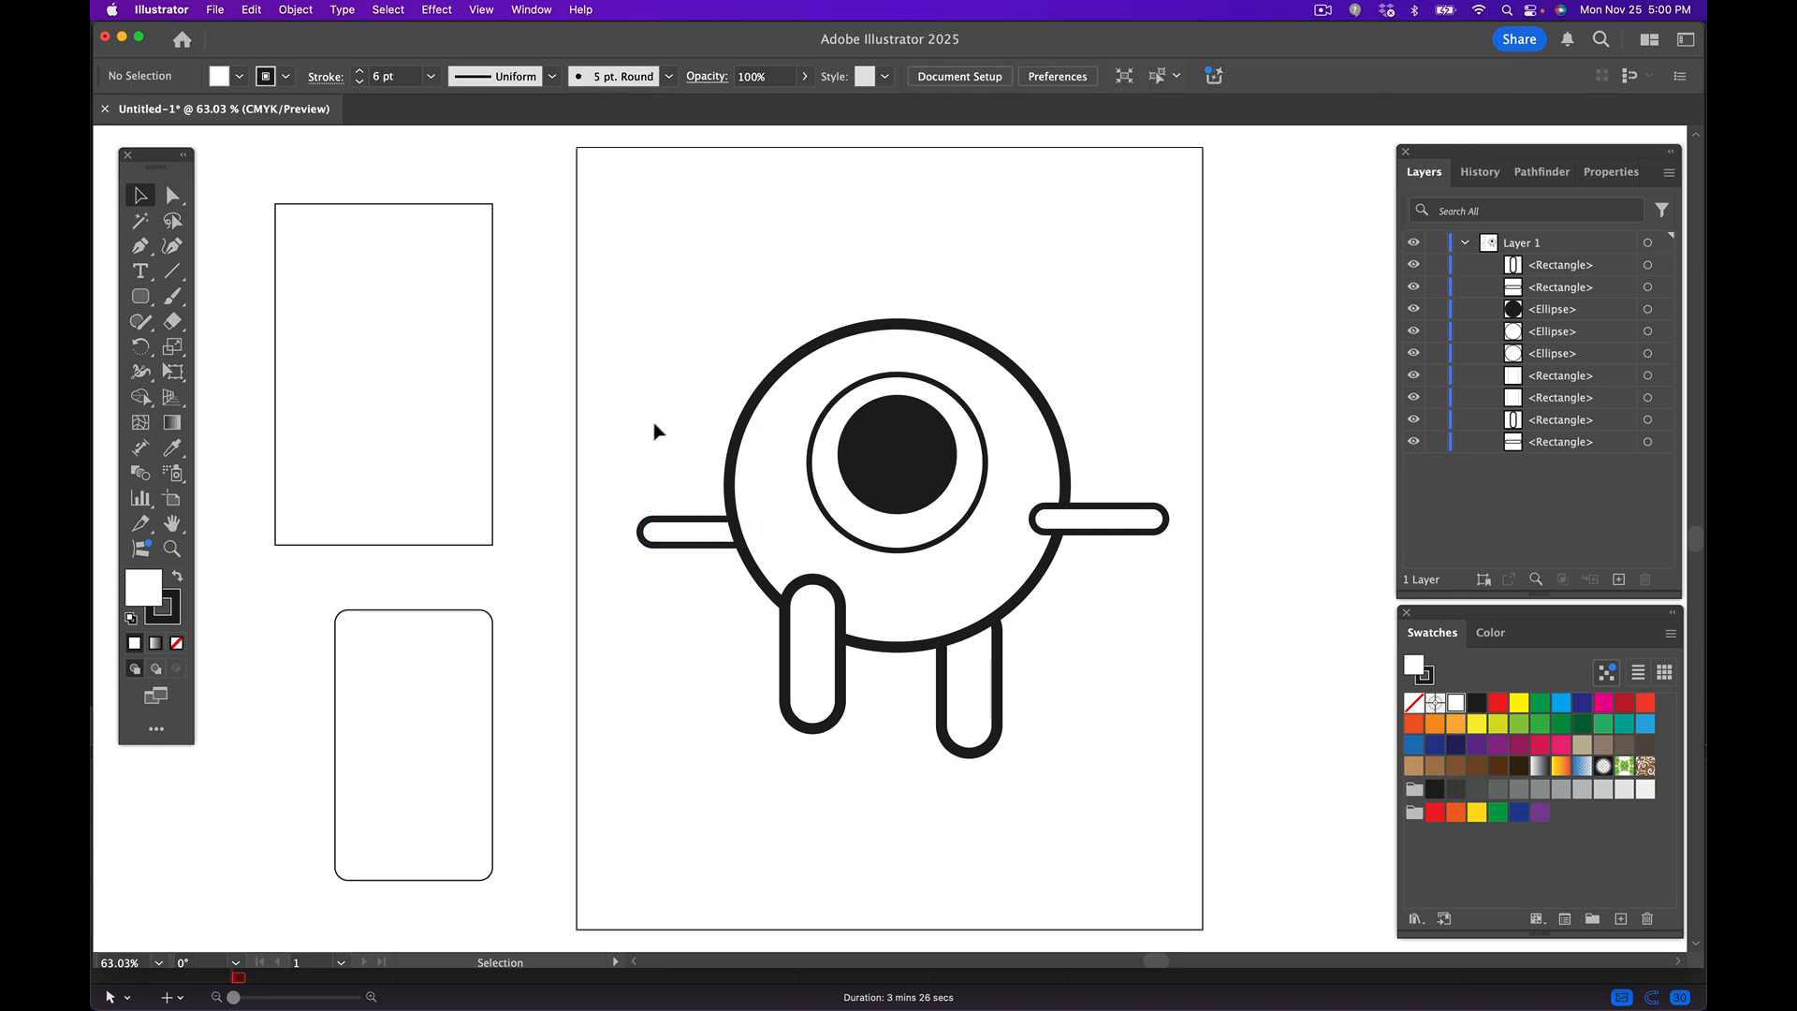
left_click(1084, 524)
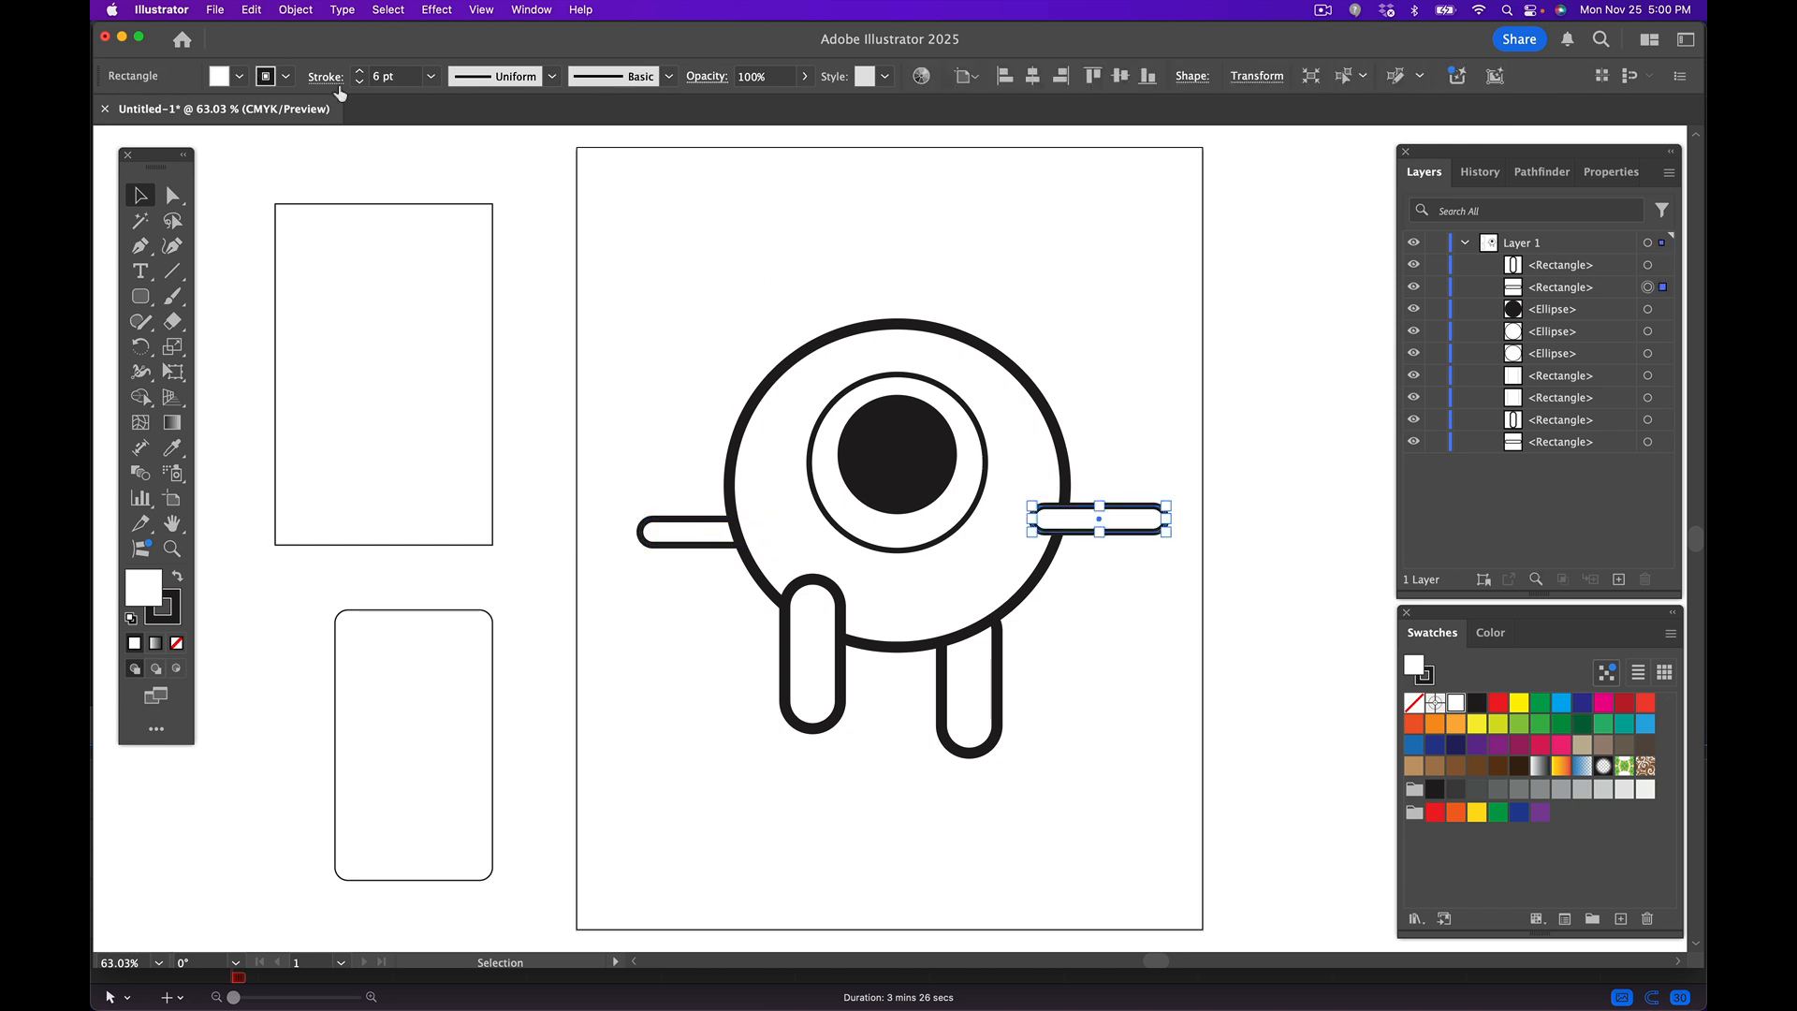
left_click(479, 181)
left_click(252, 11)
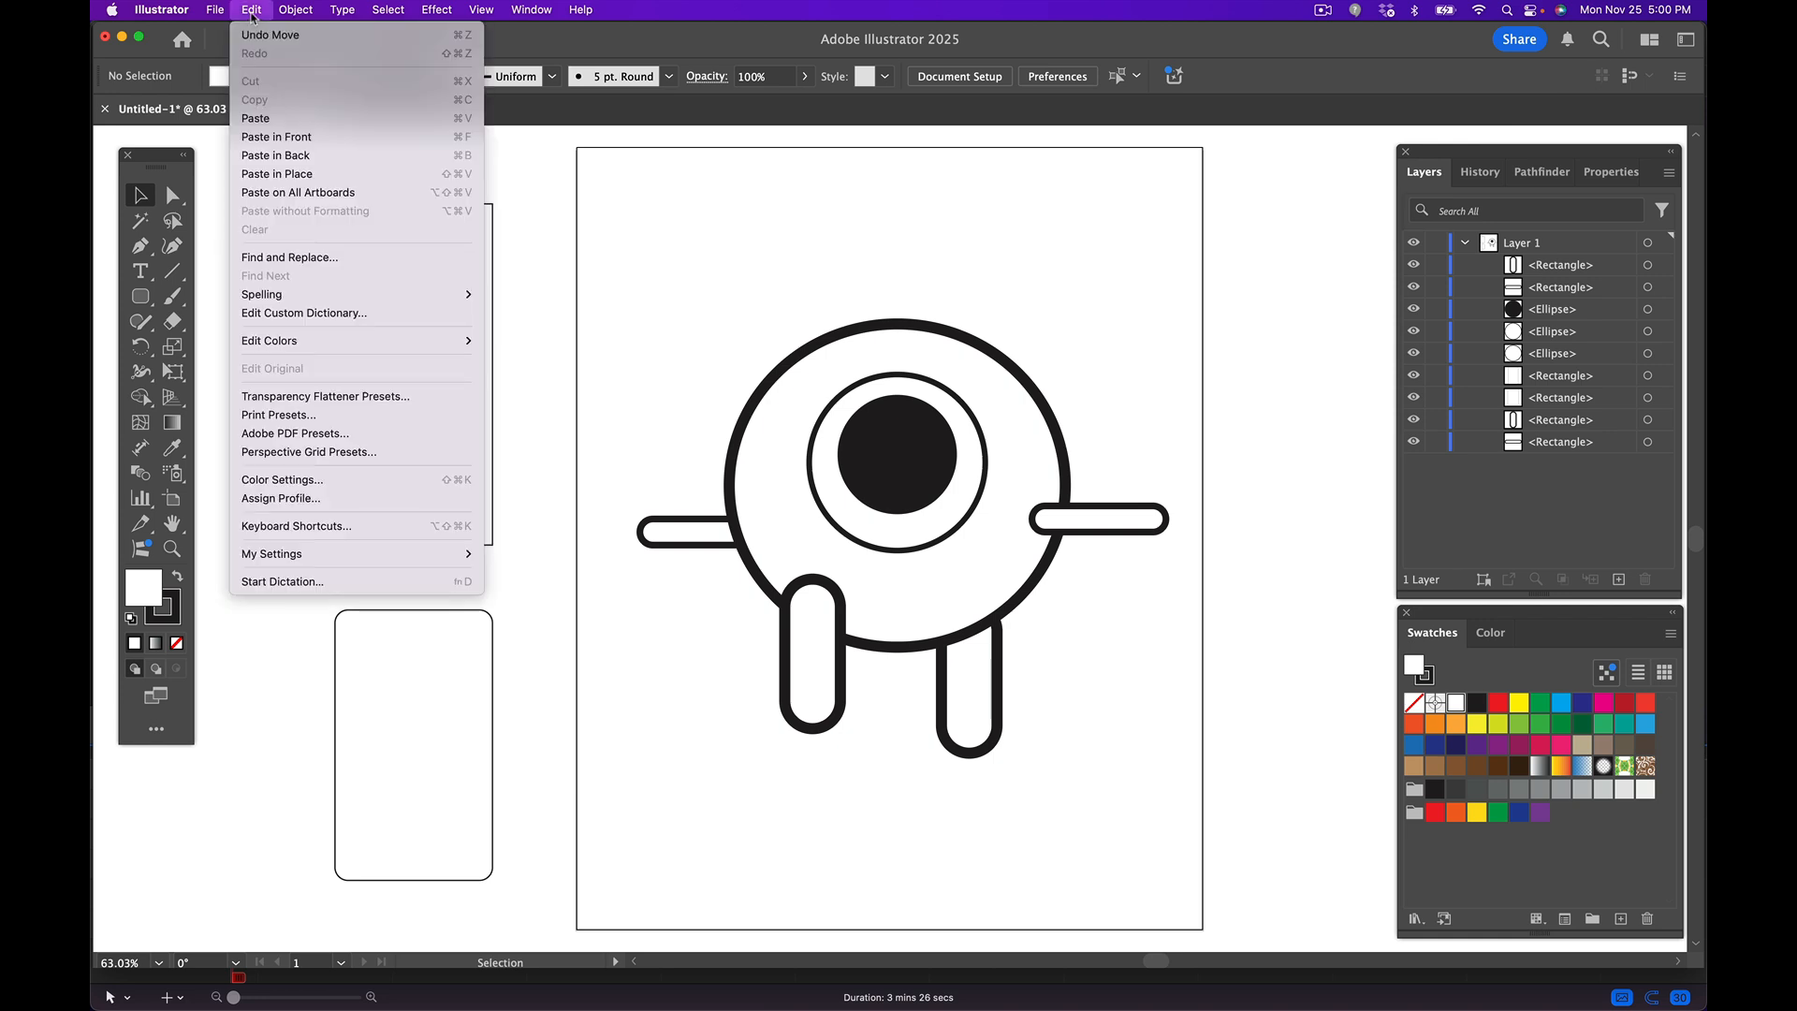
left_click(303, 118)
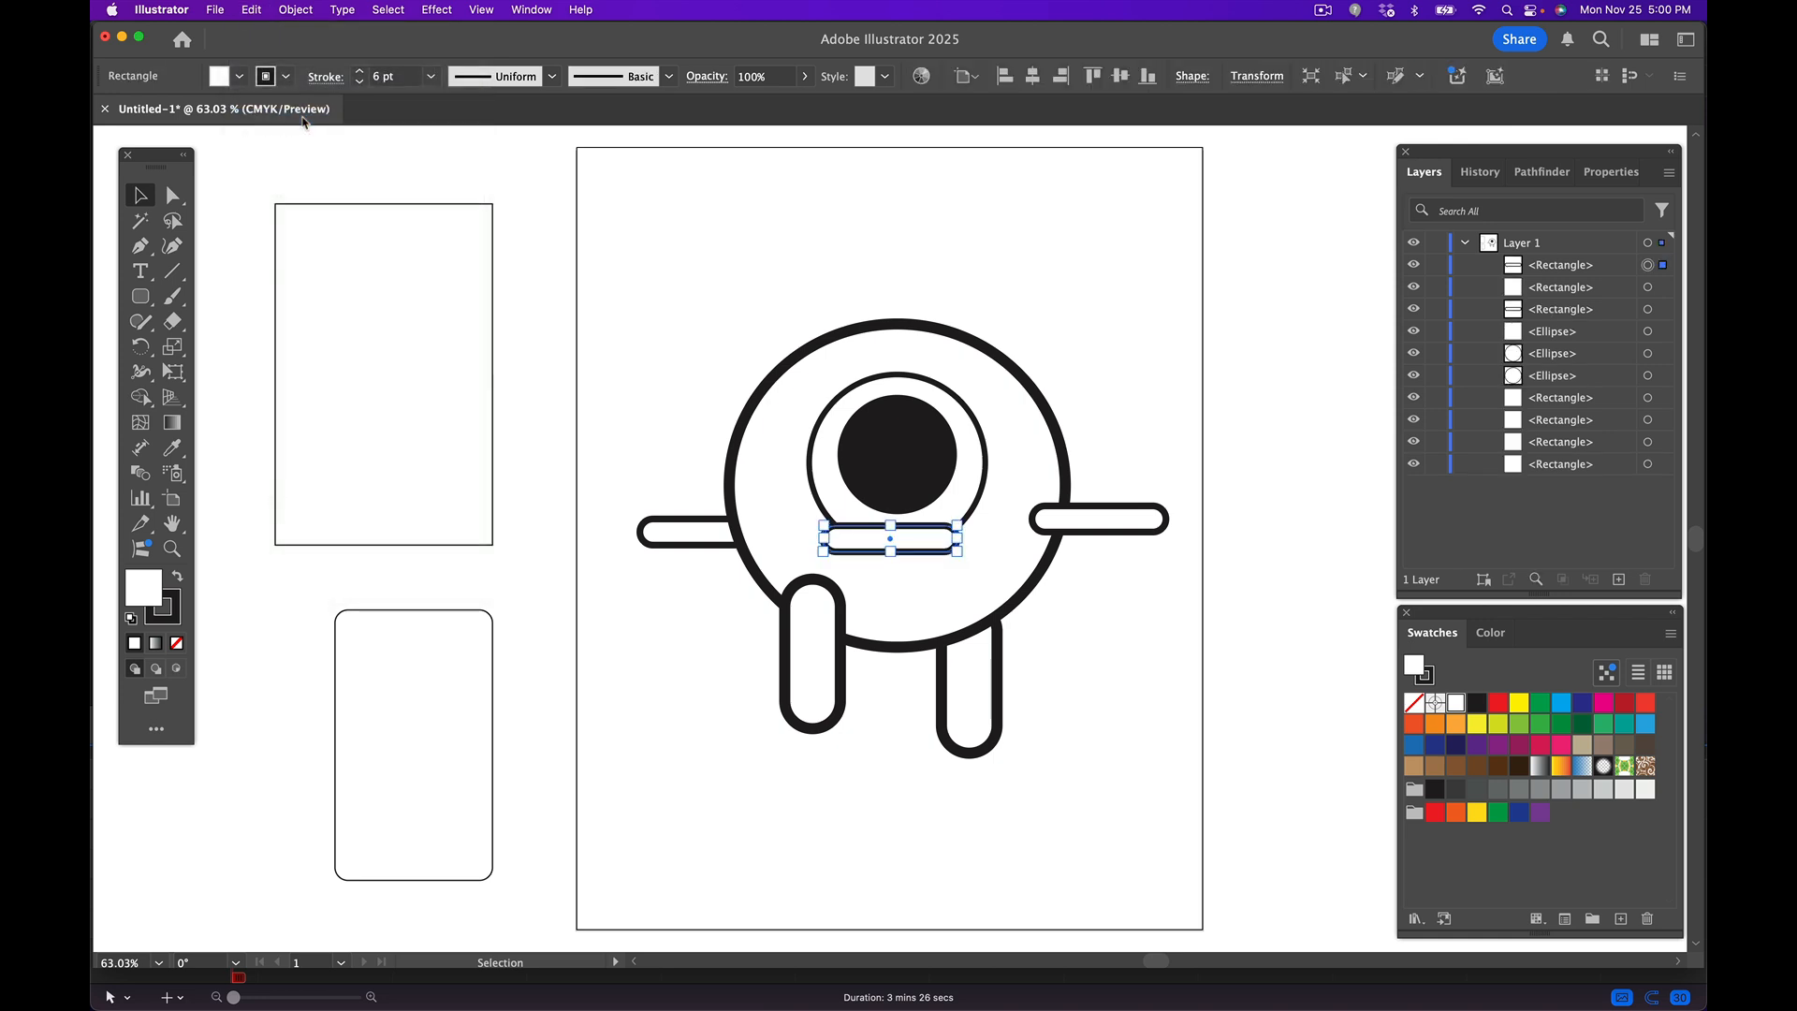
left_click_drag(926, 543, 663, 490)
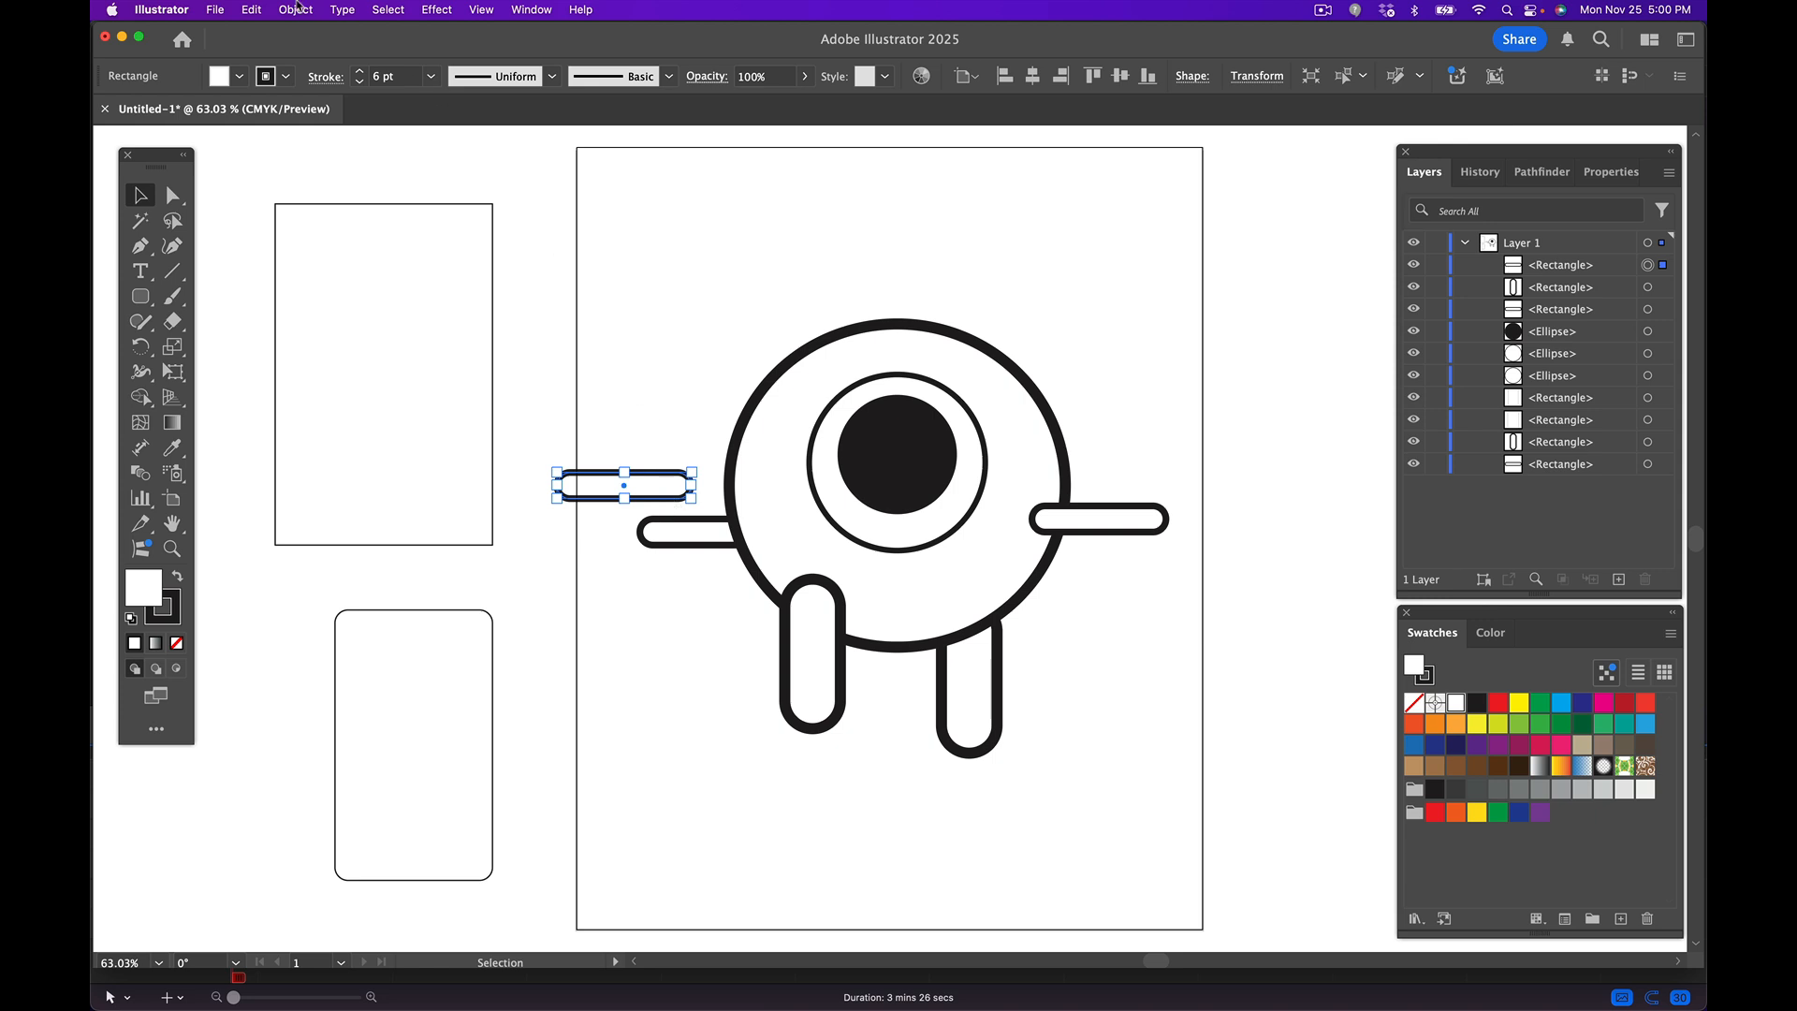
- Paste one more arm copy and place it above and right of the right arm, across the artboard's right edge
left_click(255, 13)
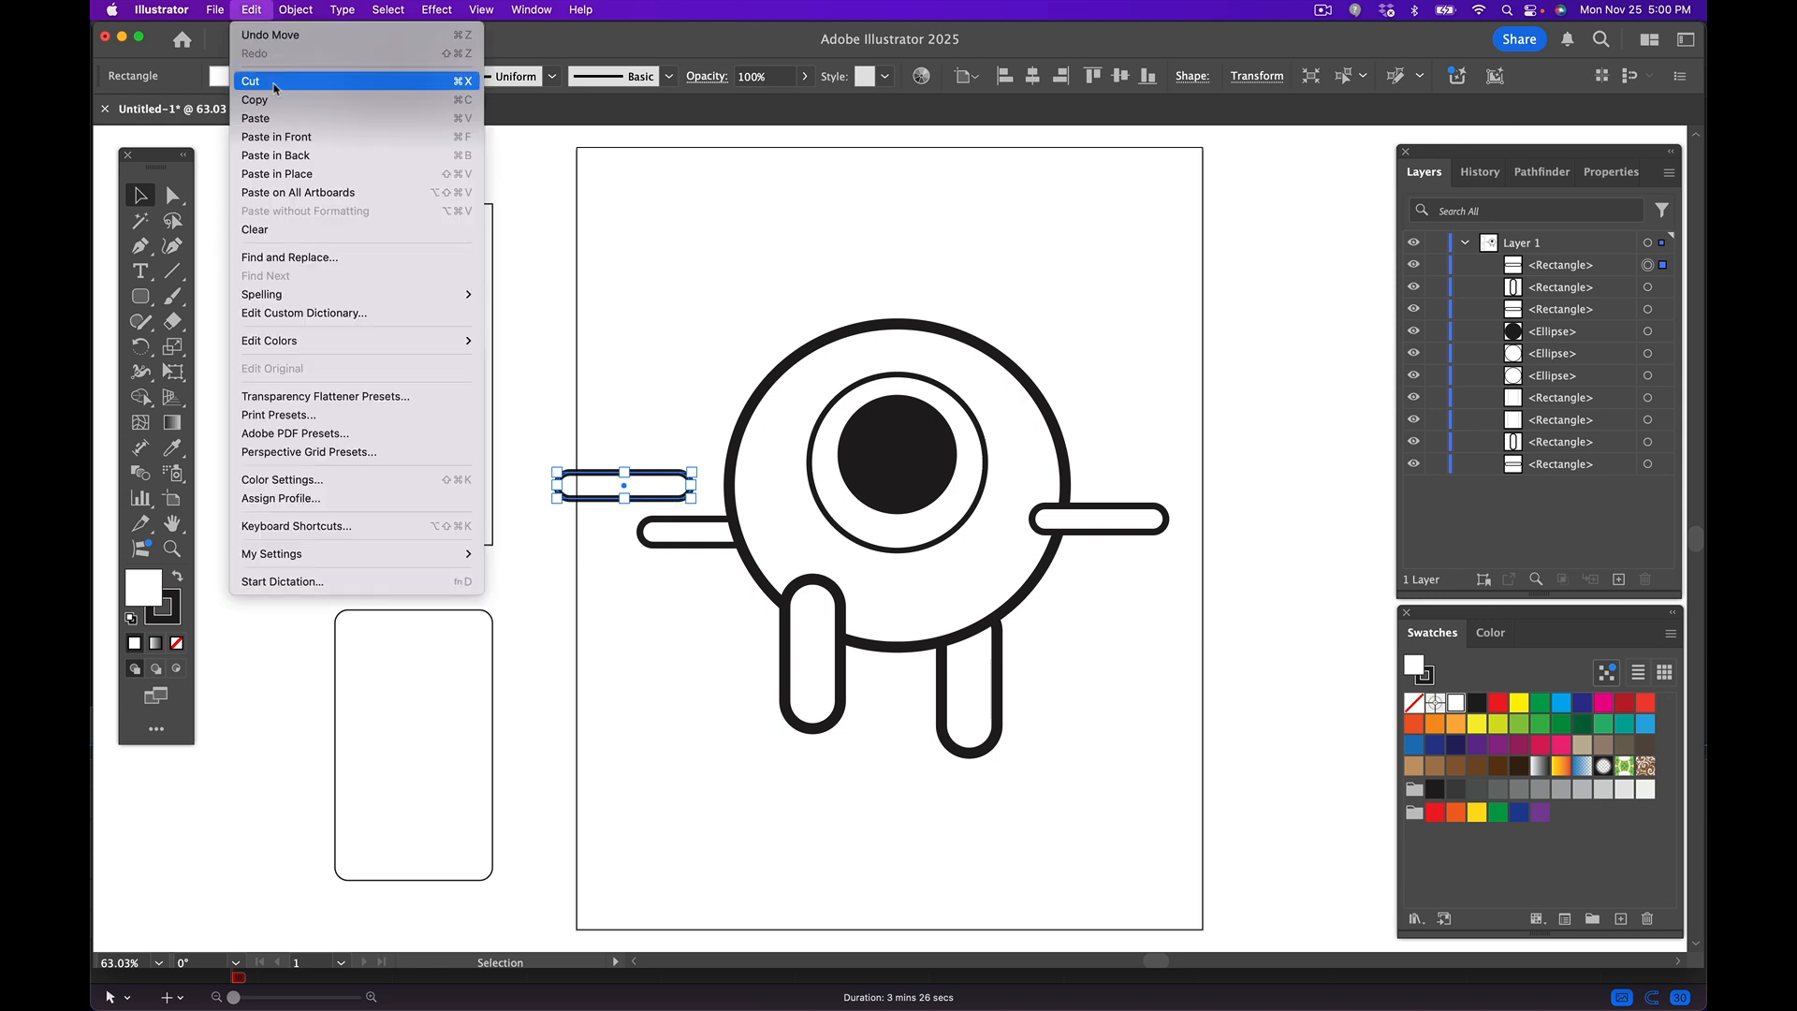
left_click(262, 118)
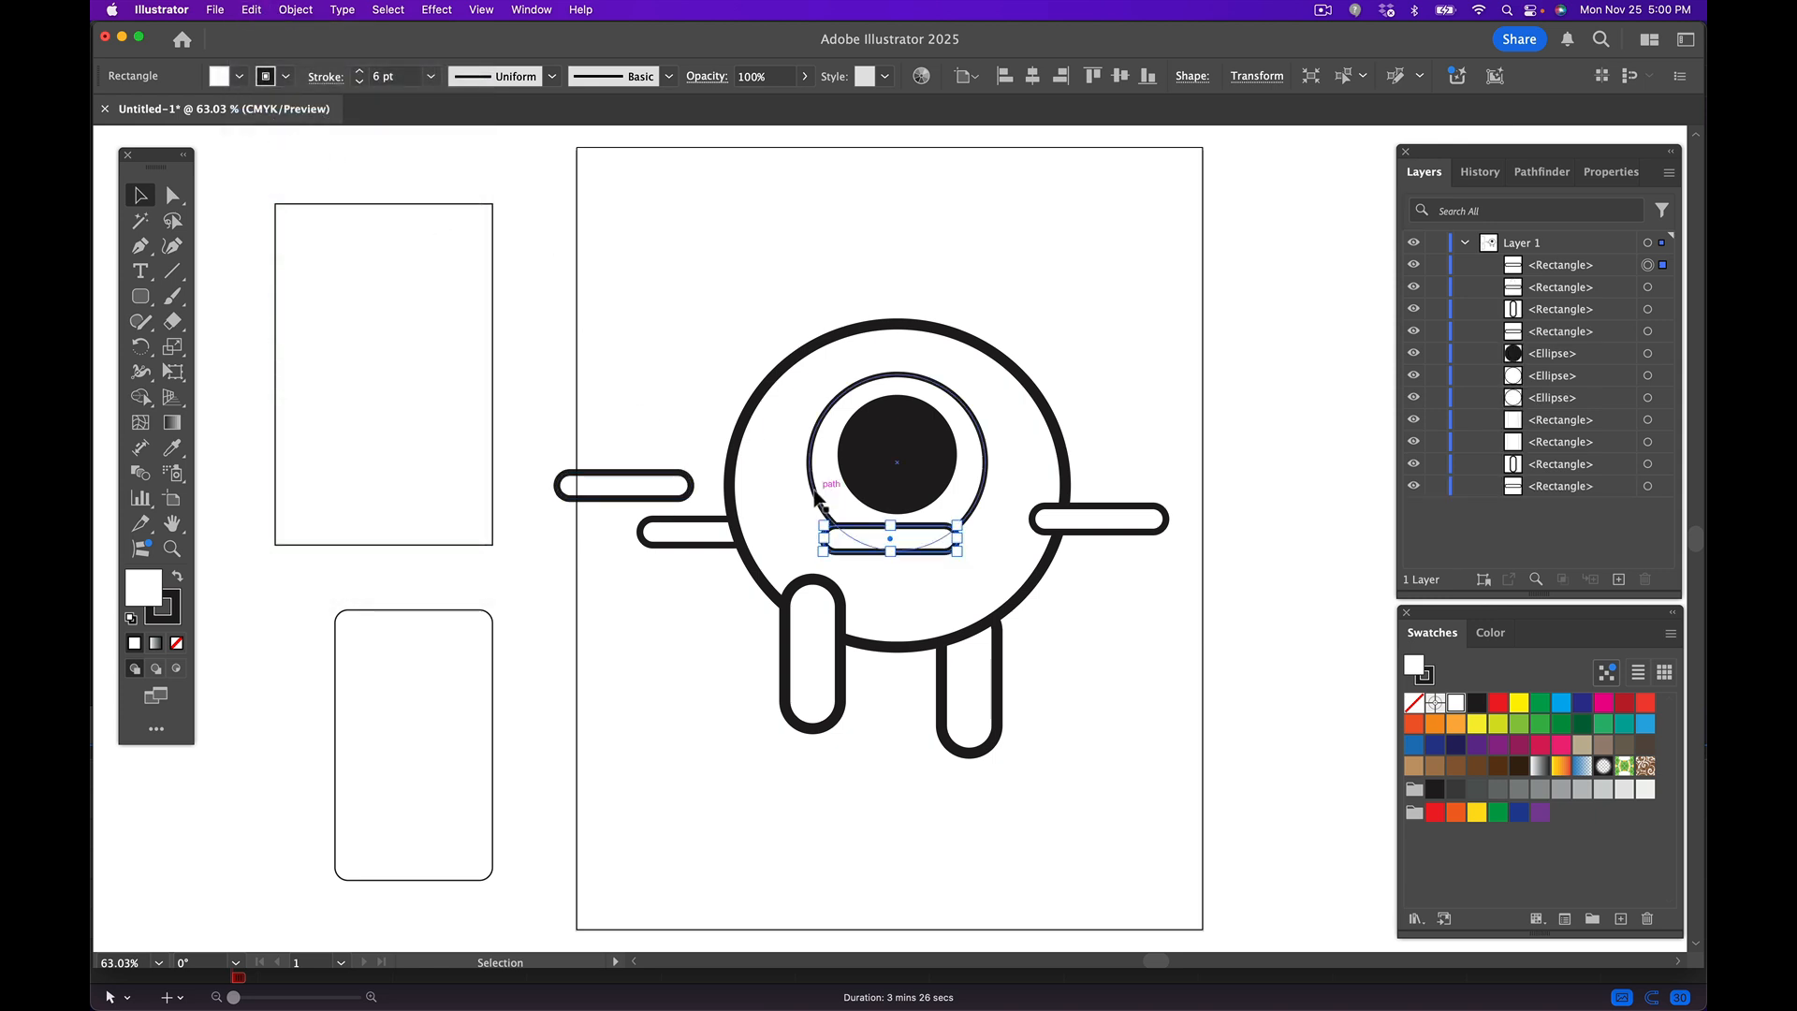
left_click_drag(850, 541, 1176, 484)
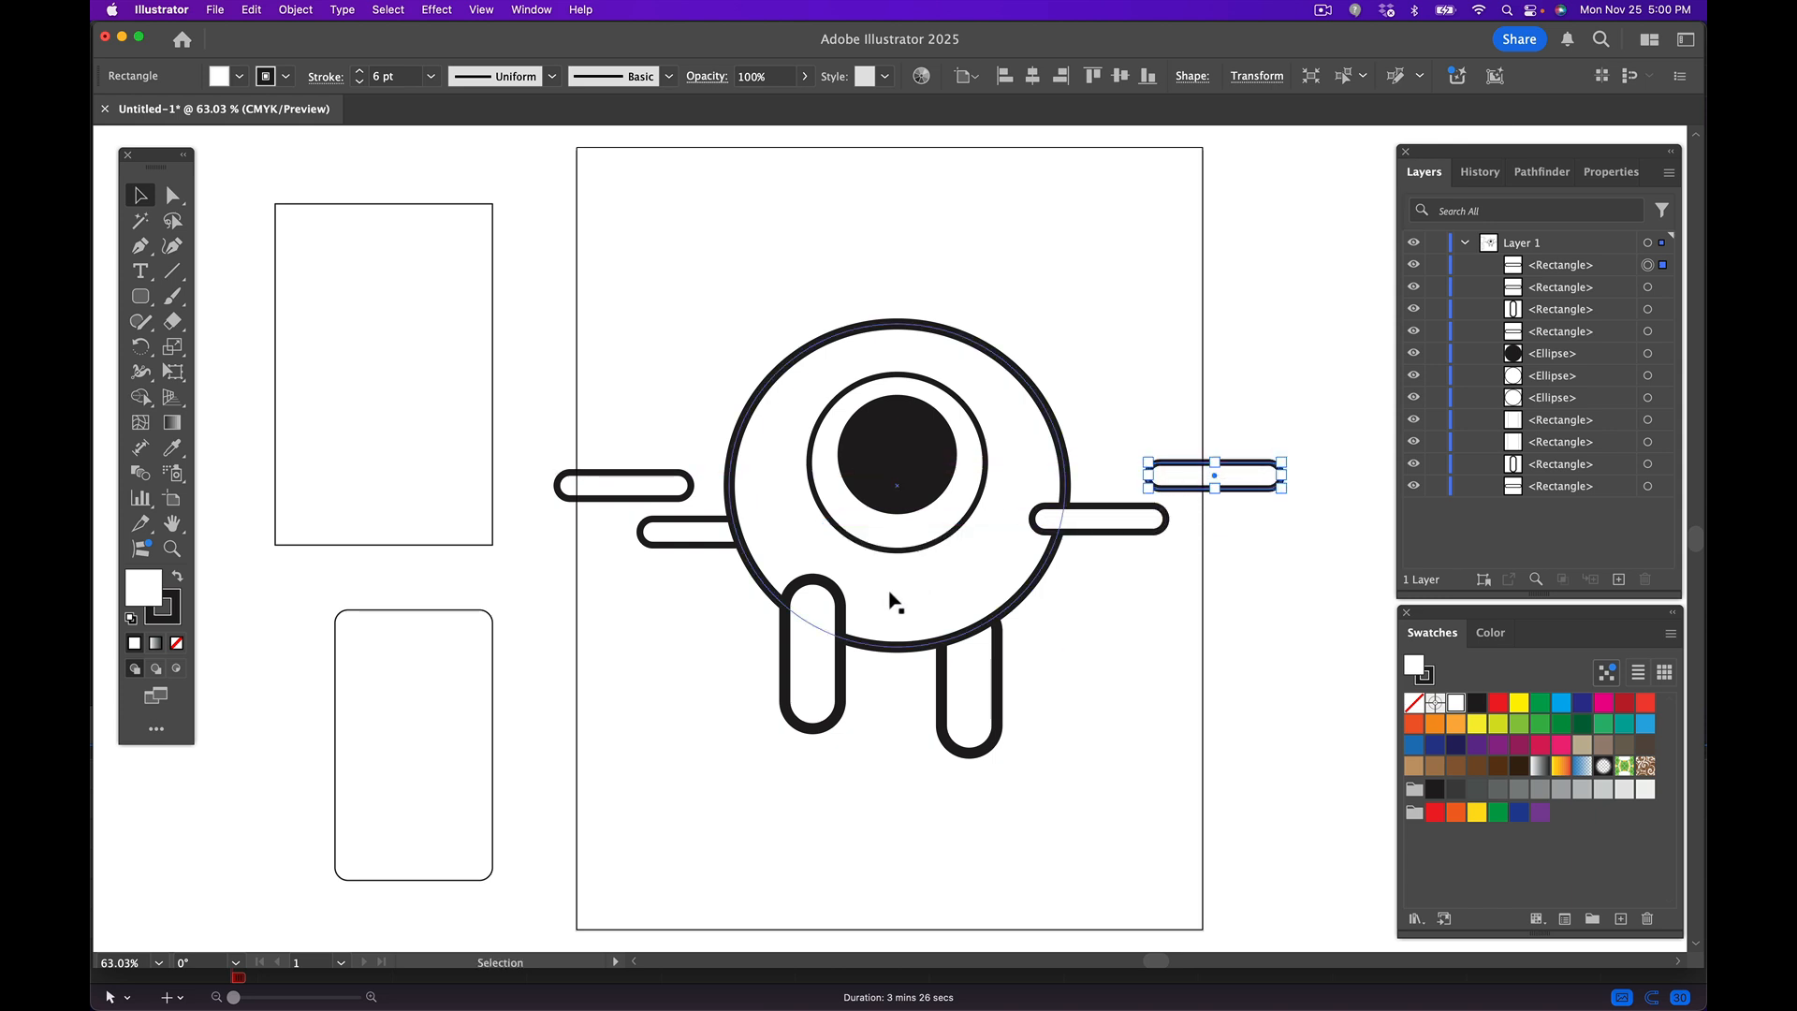
- Duplicate the left leg by copy and paste, and place the copy overlapping the right leg's lower end as a lower leg
left_click(812, 692)
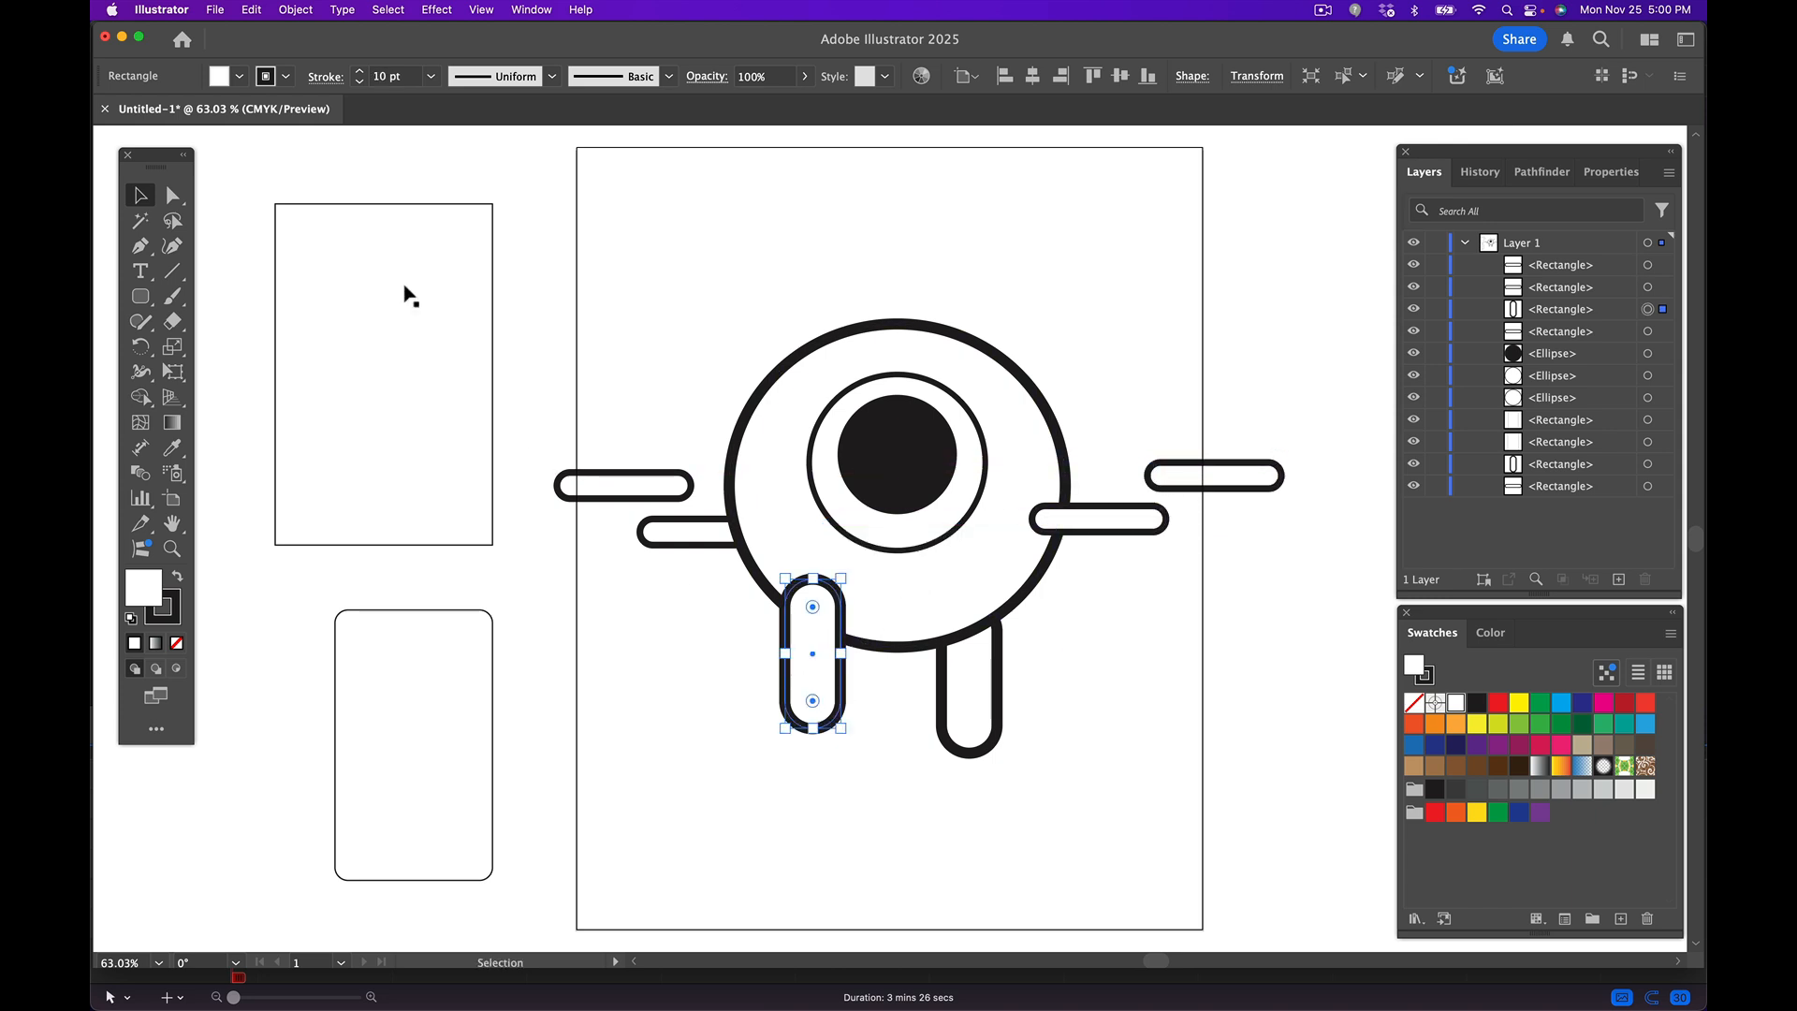
left_click(253, 11)
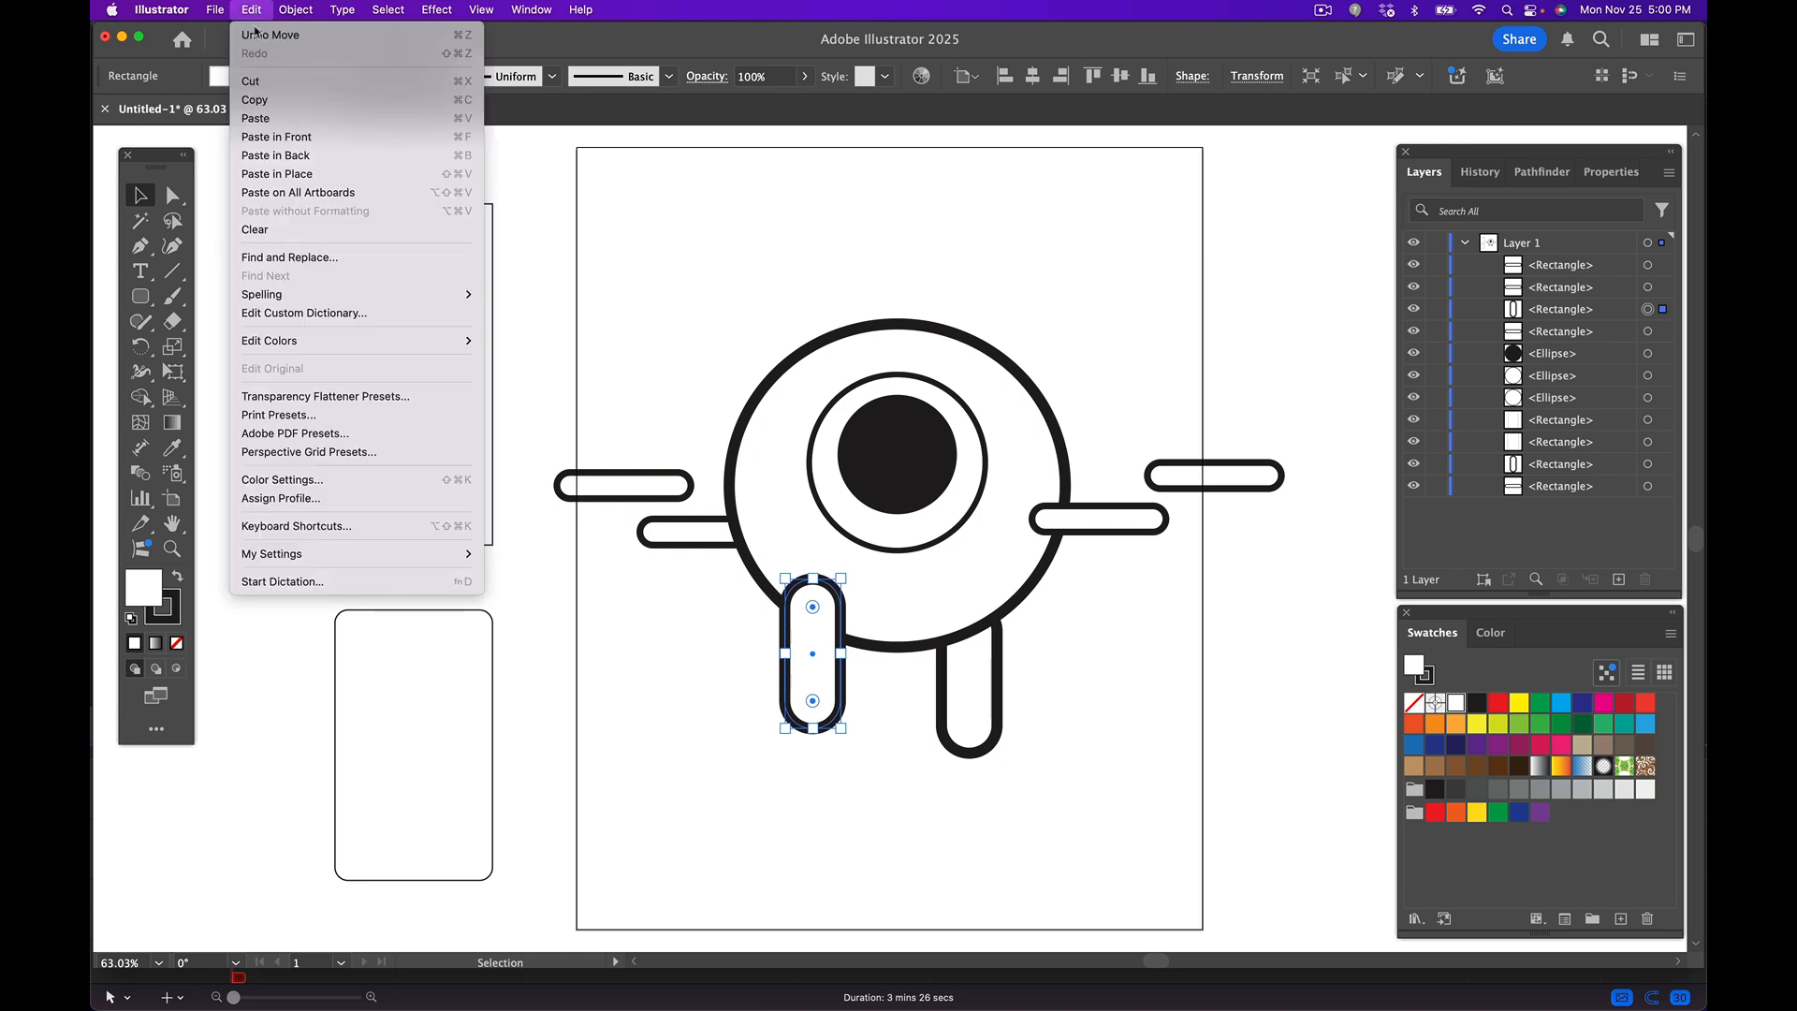
left_click(260, 98)
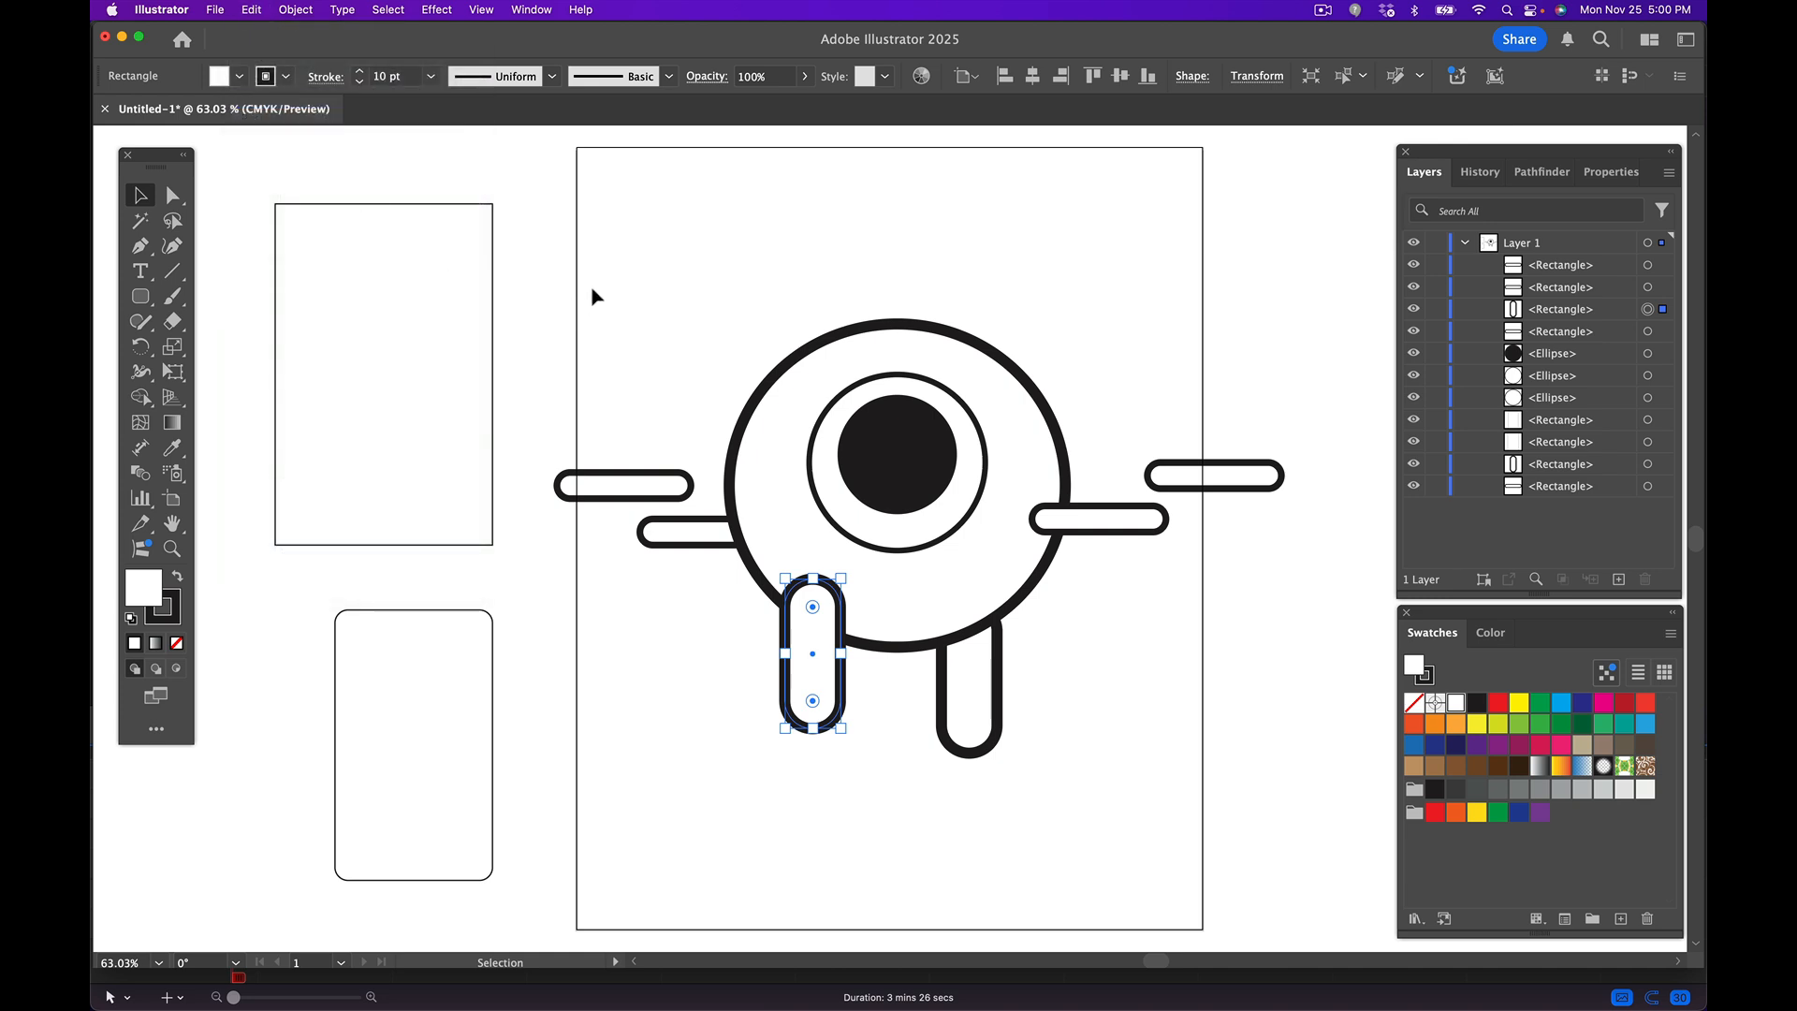
left_click(250, 9)
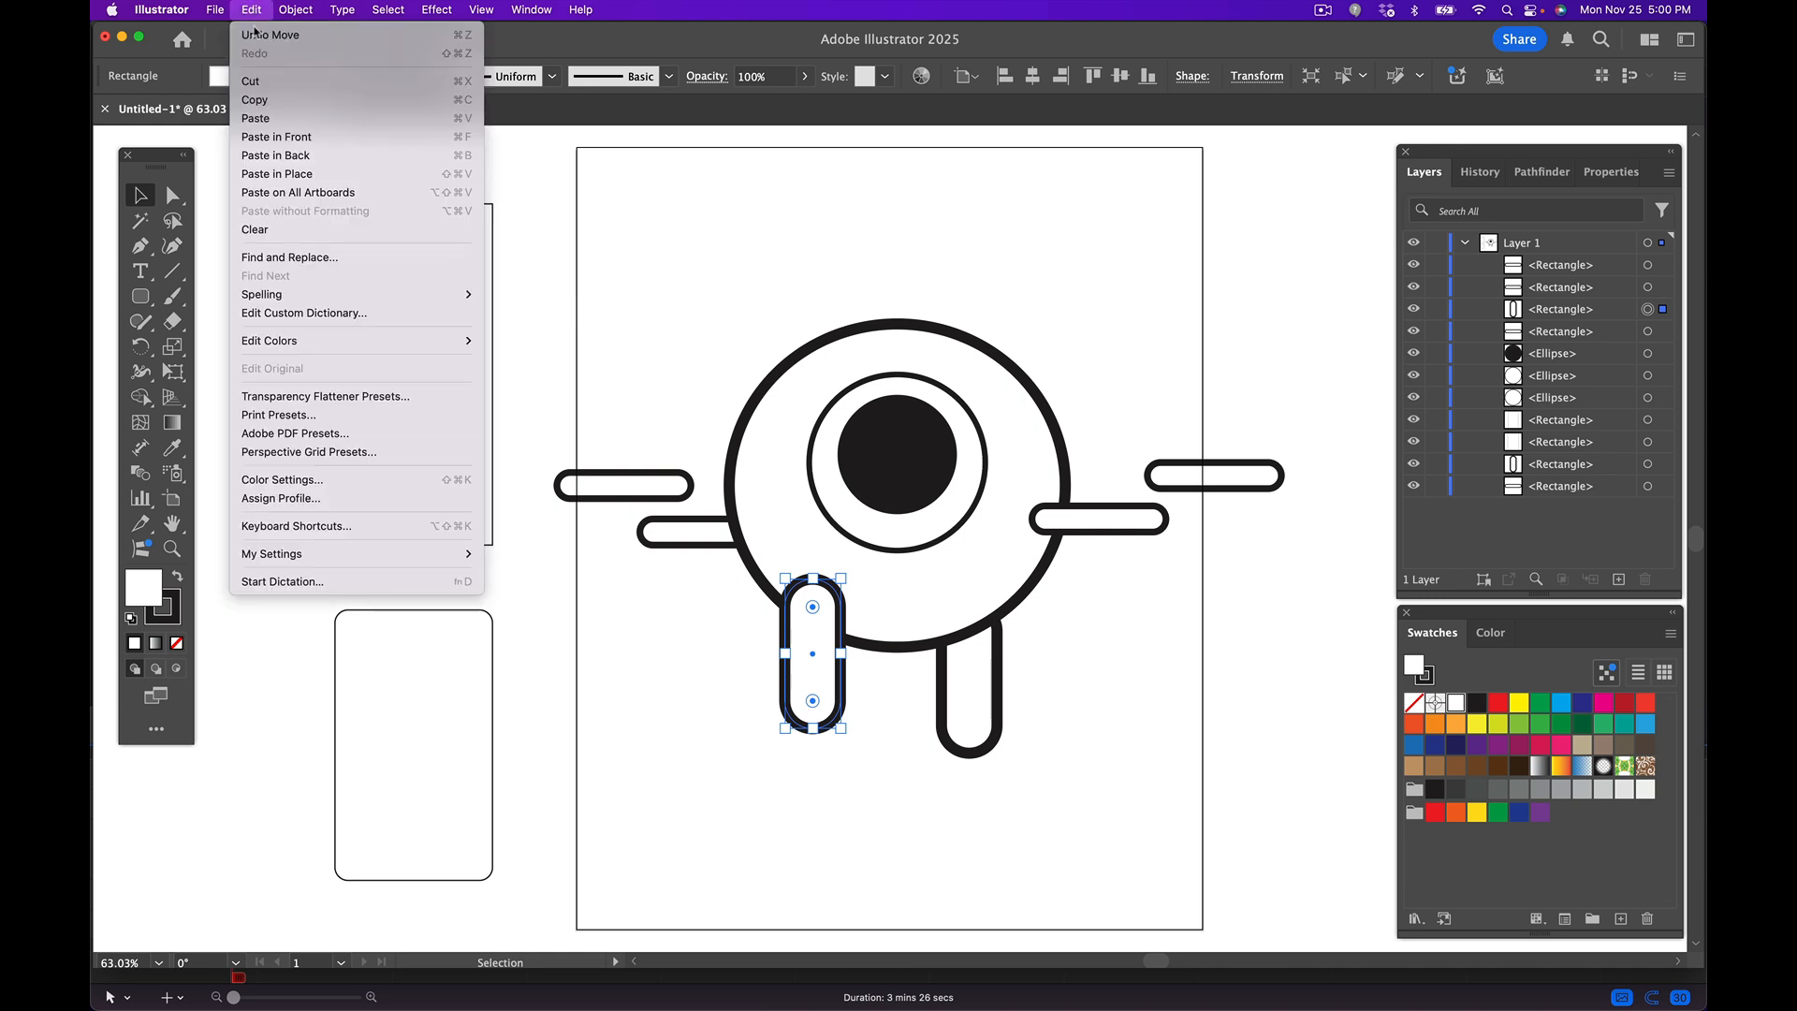
left_click(258, 118)
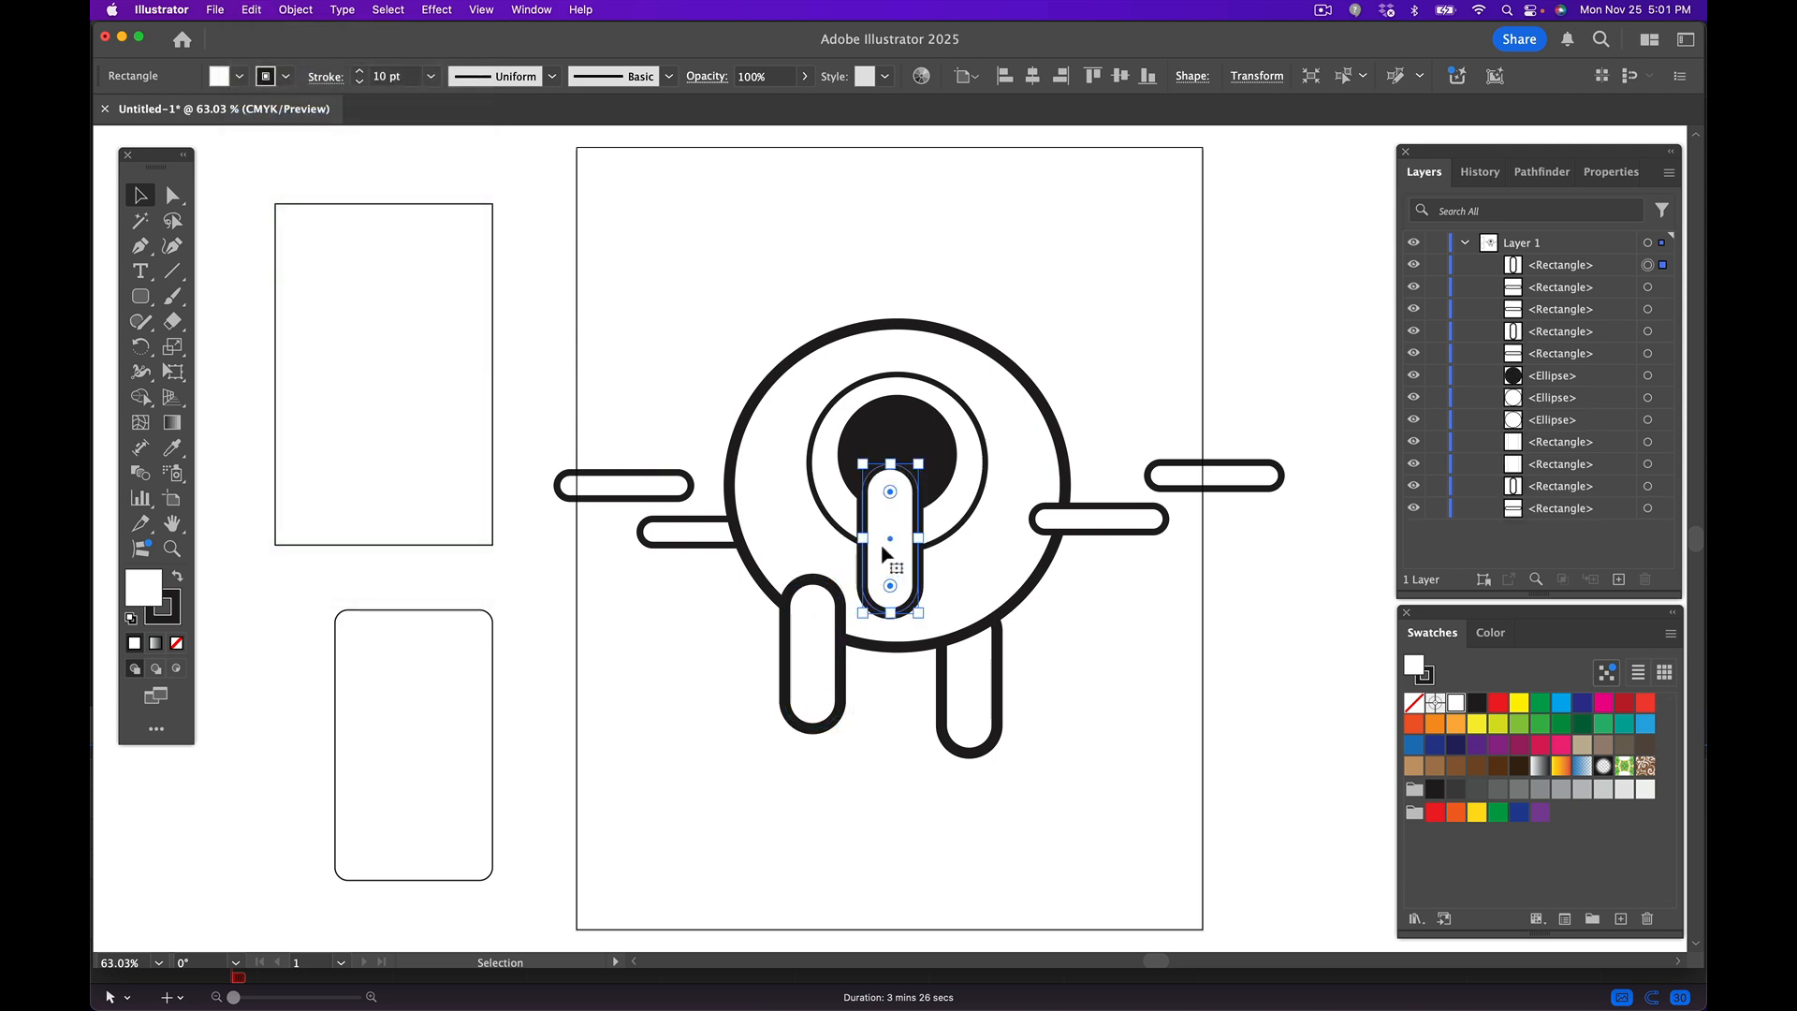
left_click_drag(882, 553, 978, 815)
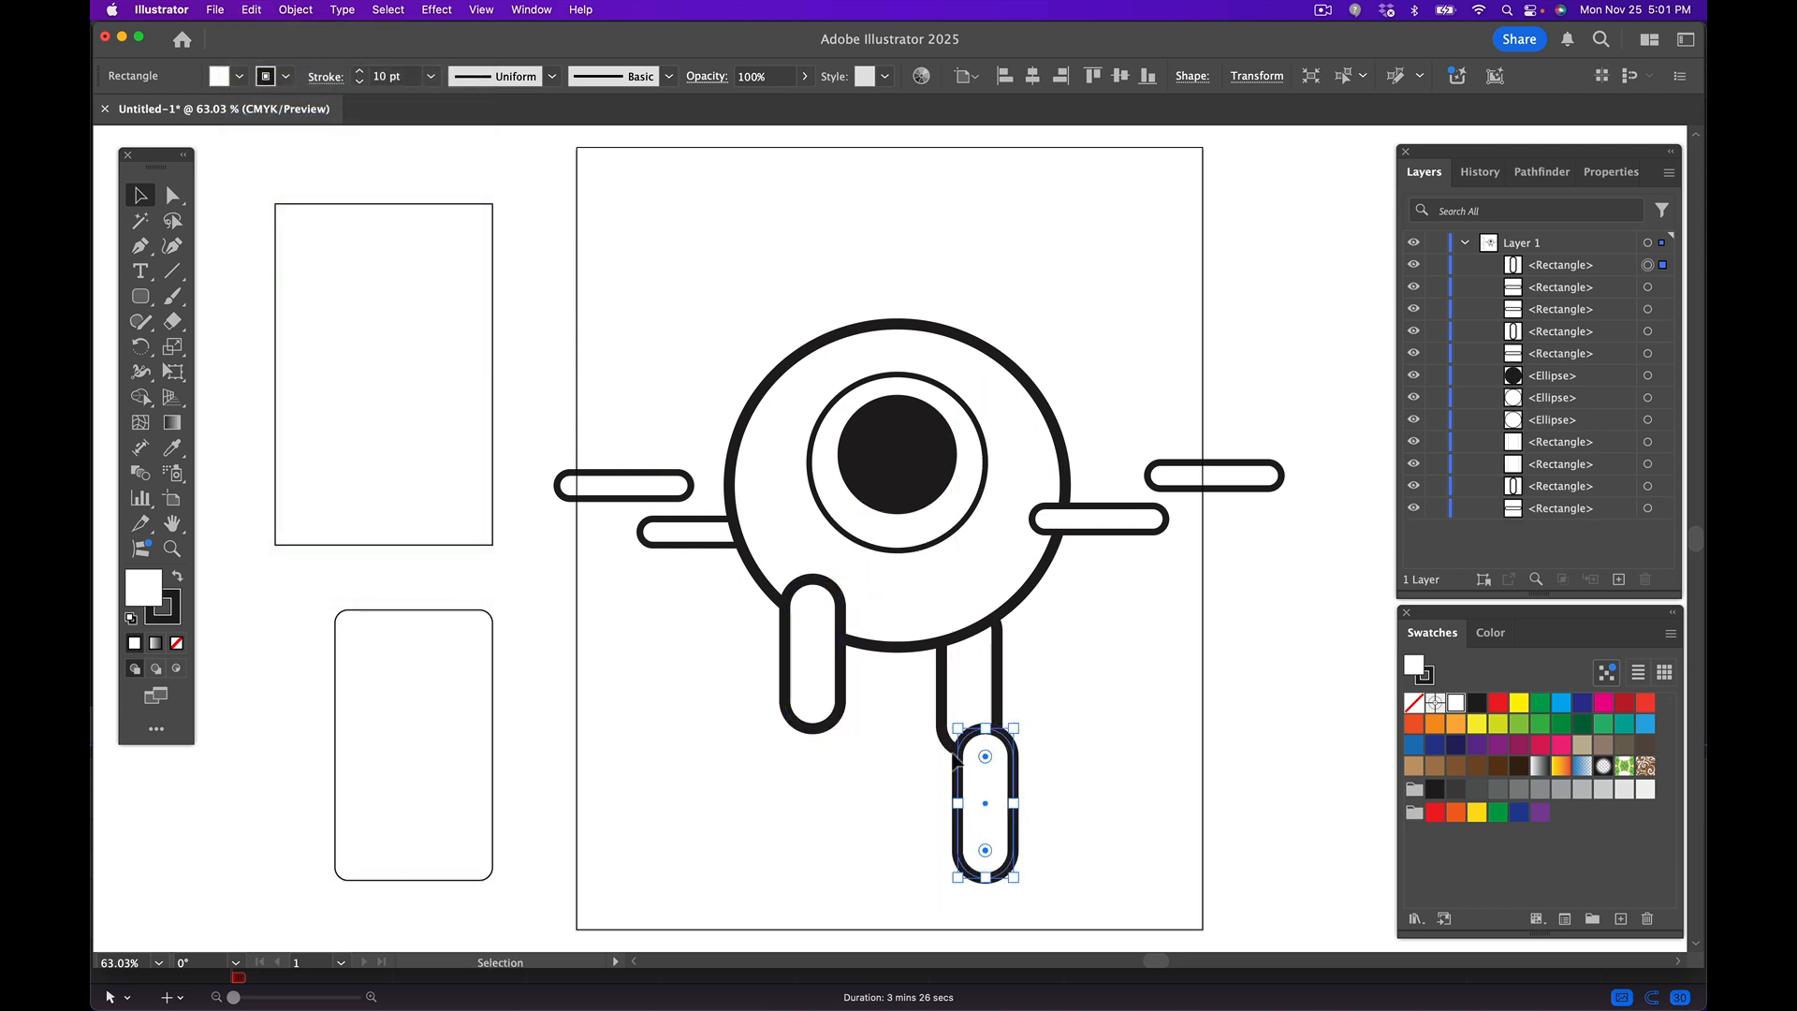
- Paste a second leg copy and place it overlapping the left leg's lower end as its lower segment
left_click(251, 11)
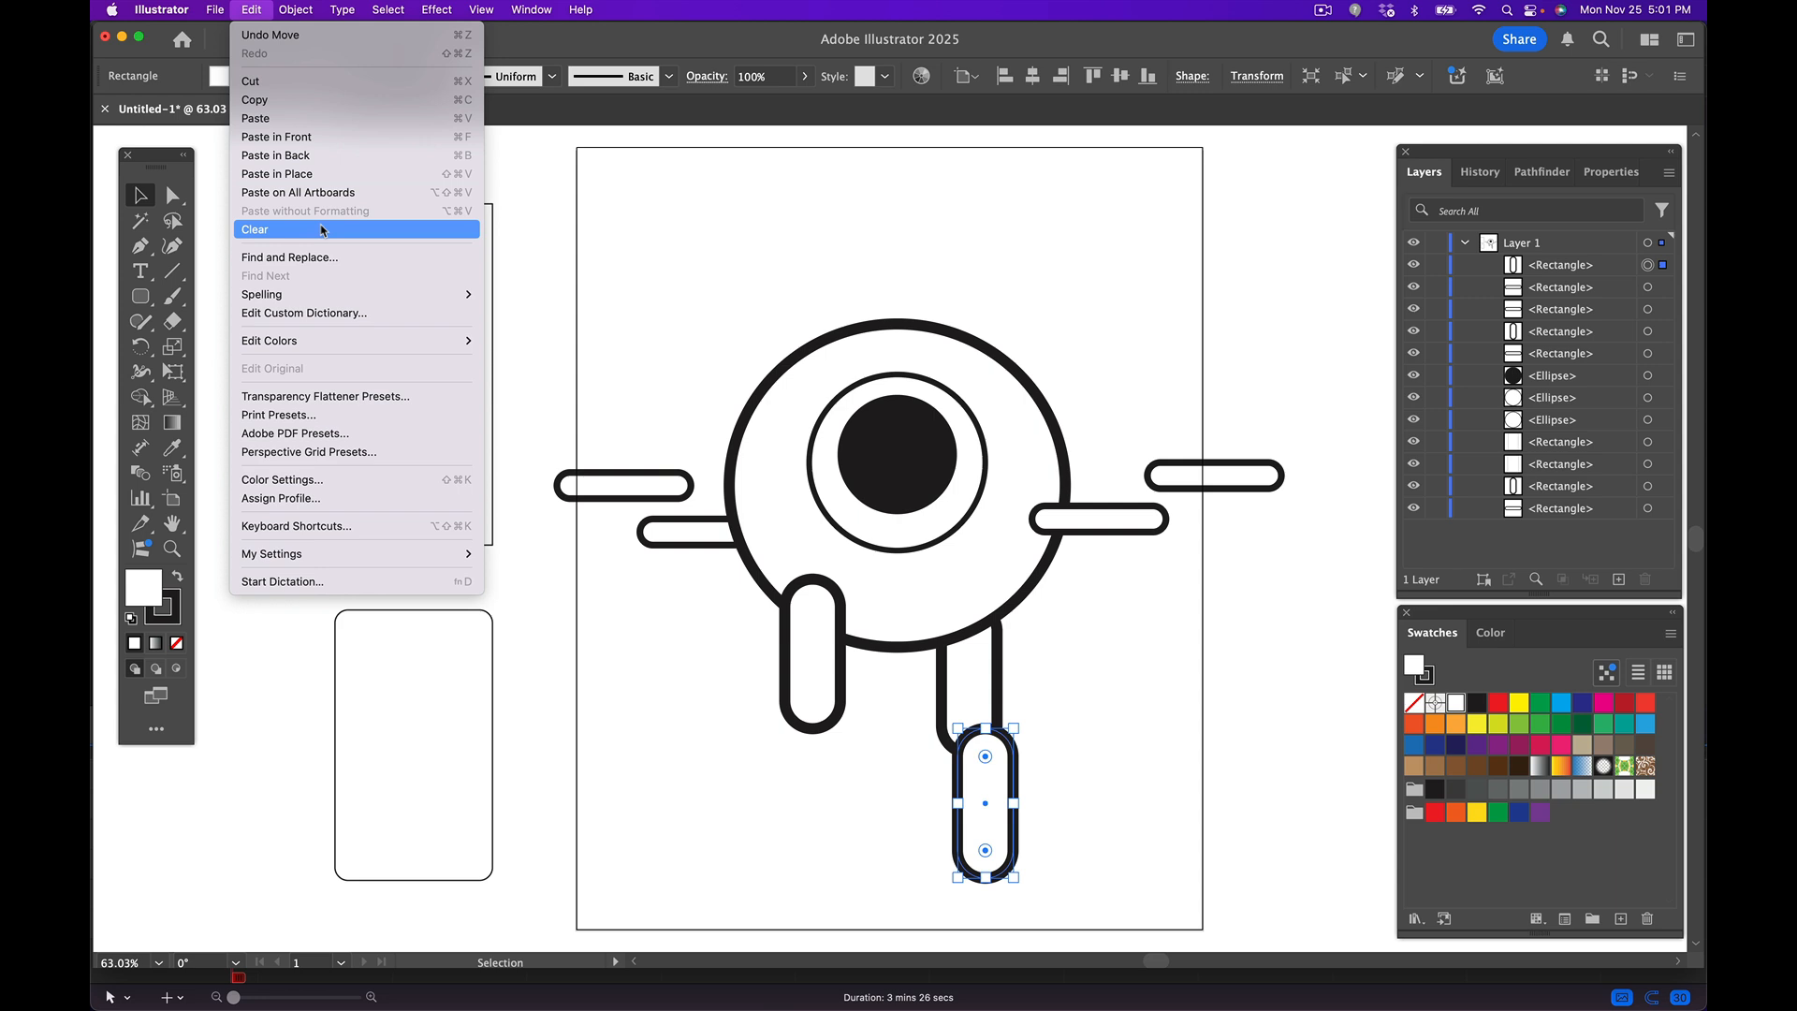
mouse_move(328, 339)
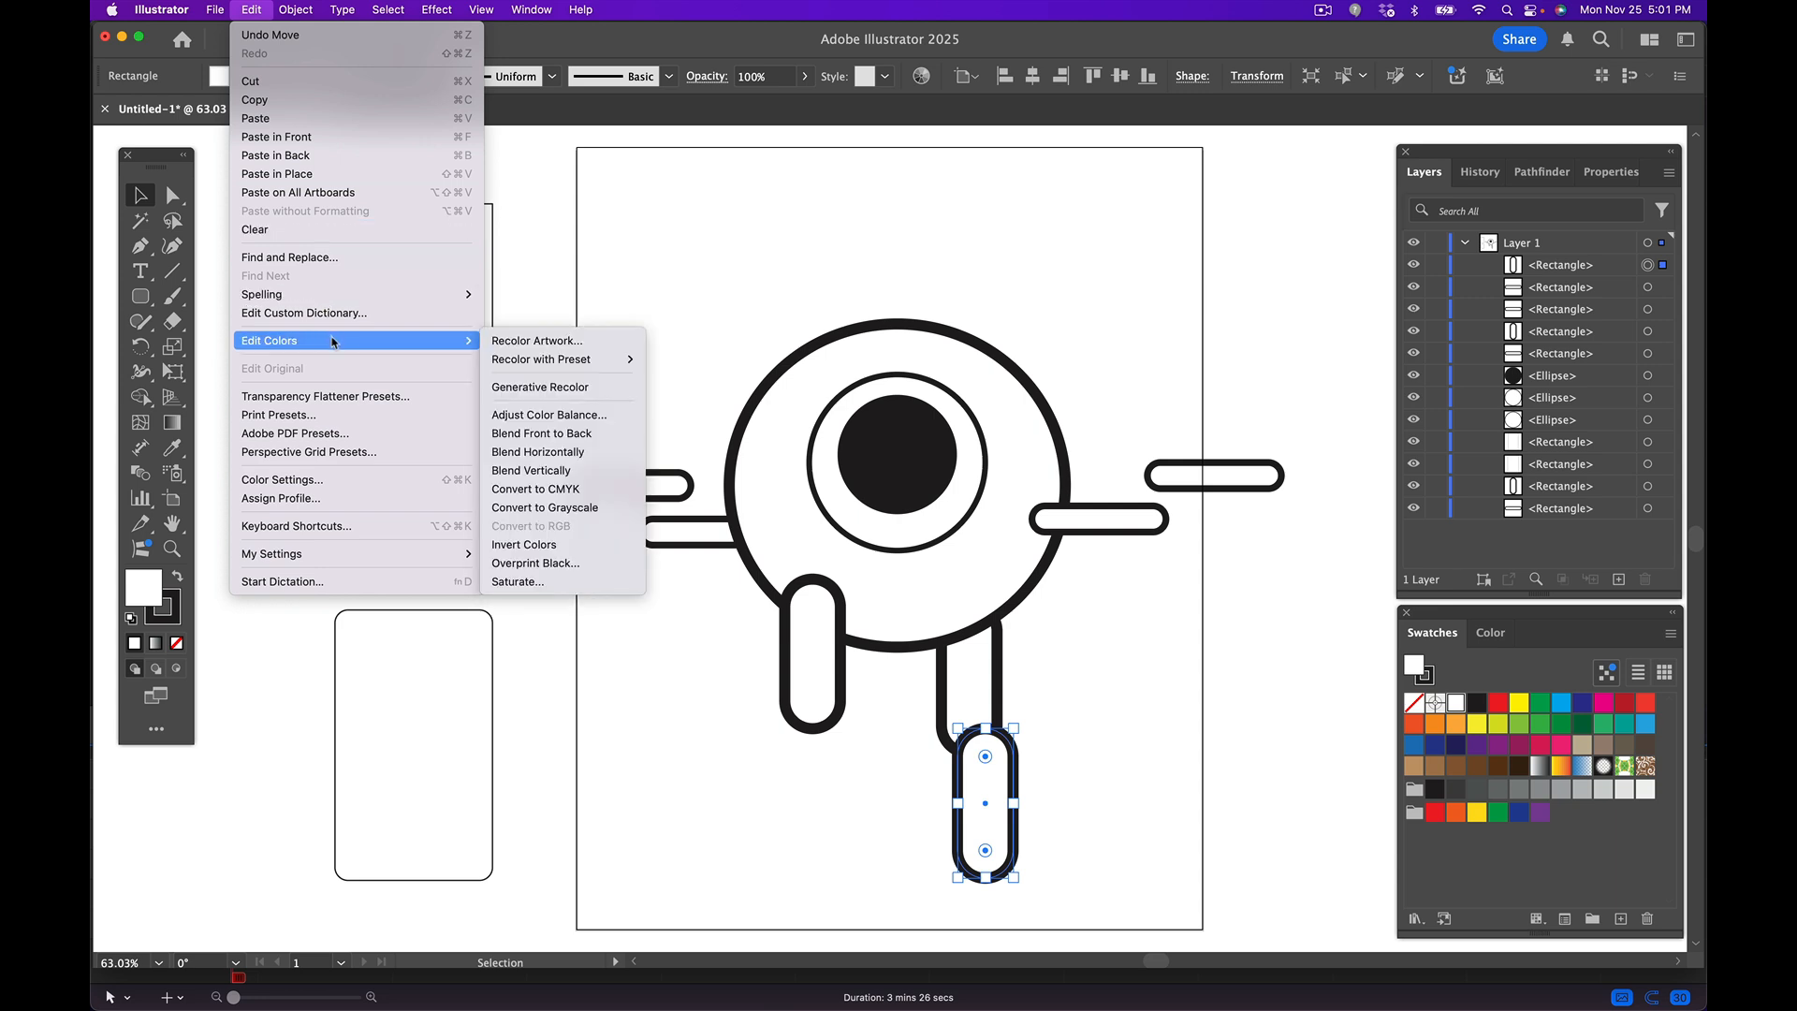
left_click(286, 120)
left_click_drag(893, 571, 811, 817)
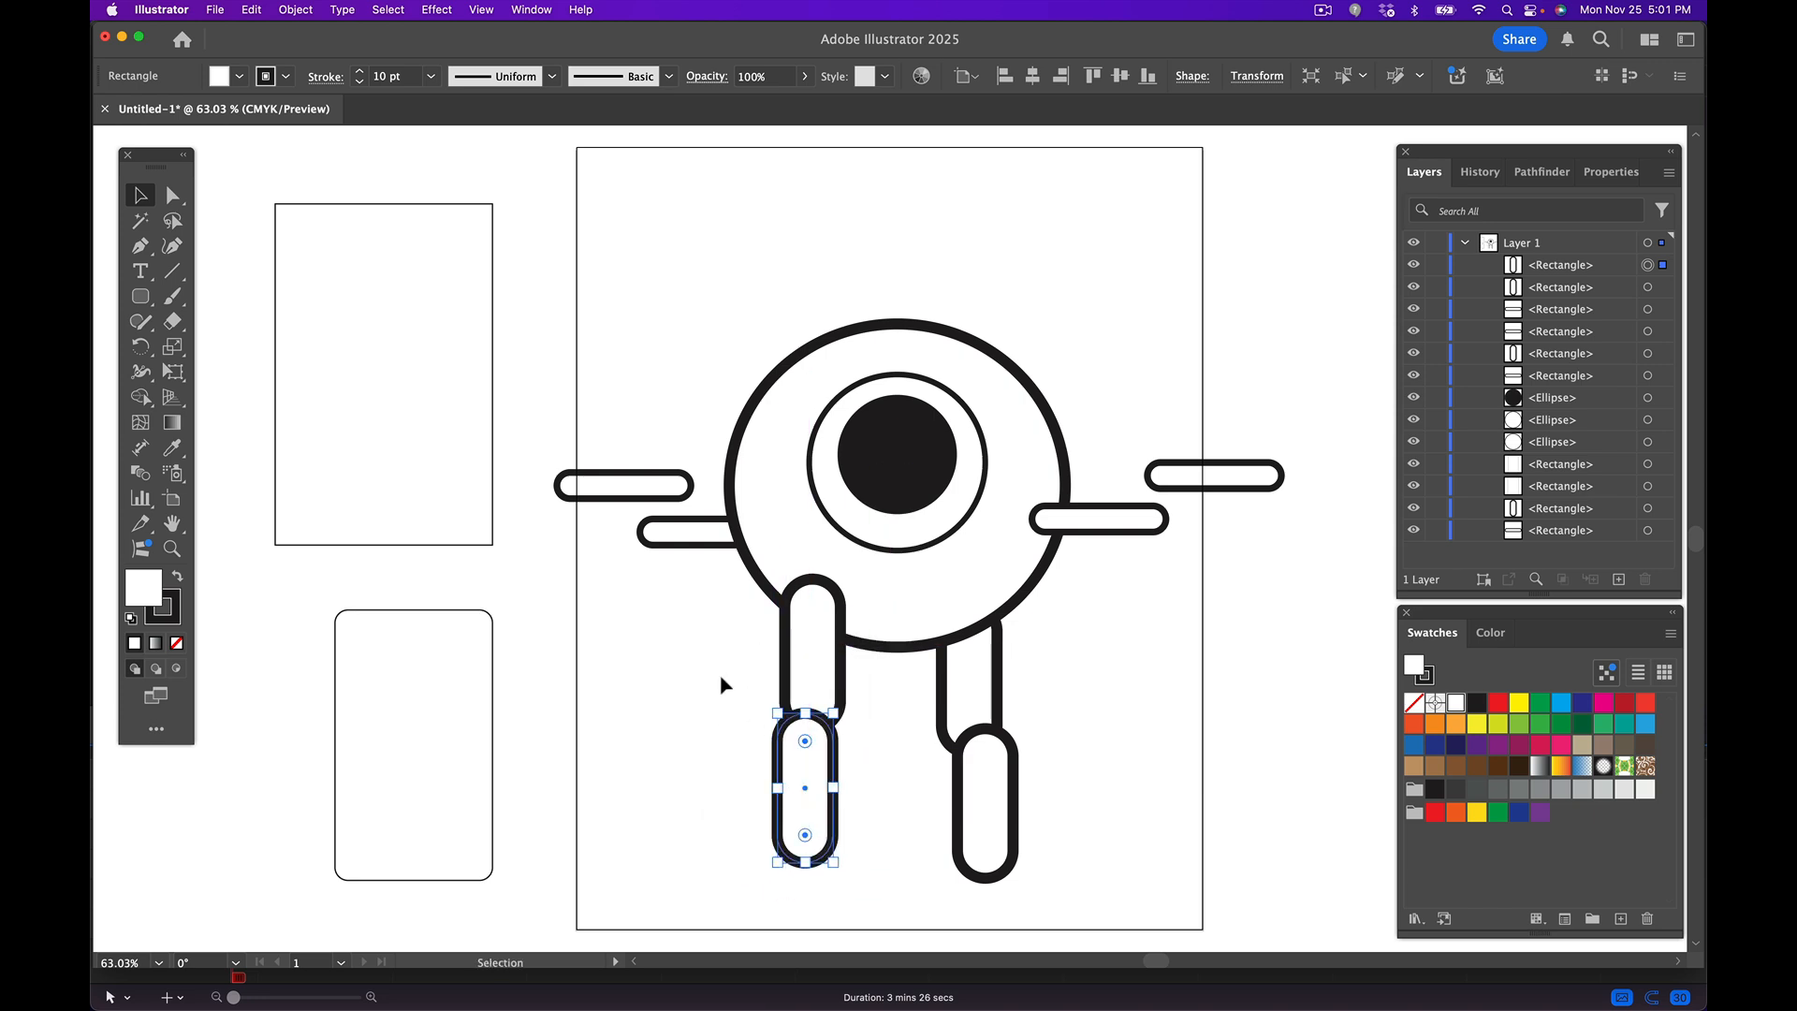
- Rotate the left outer arm segment until it stands steeply, leaning left, and join its lower end to the left arm's outer end
left_click(591, 490)
left_click_drag(591, 489, 640, 223)
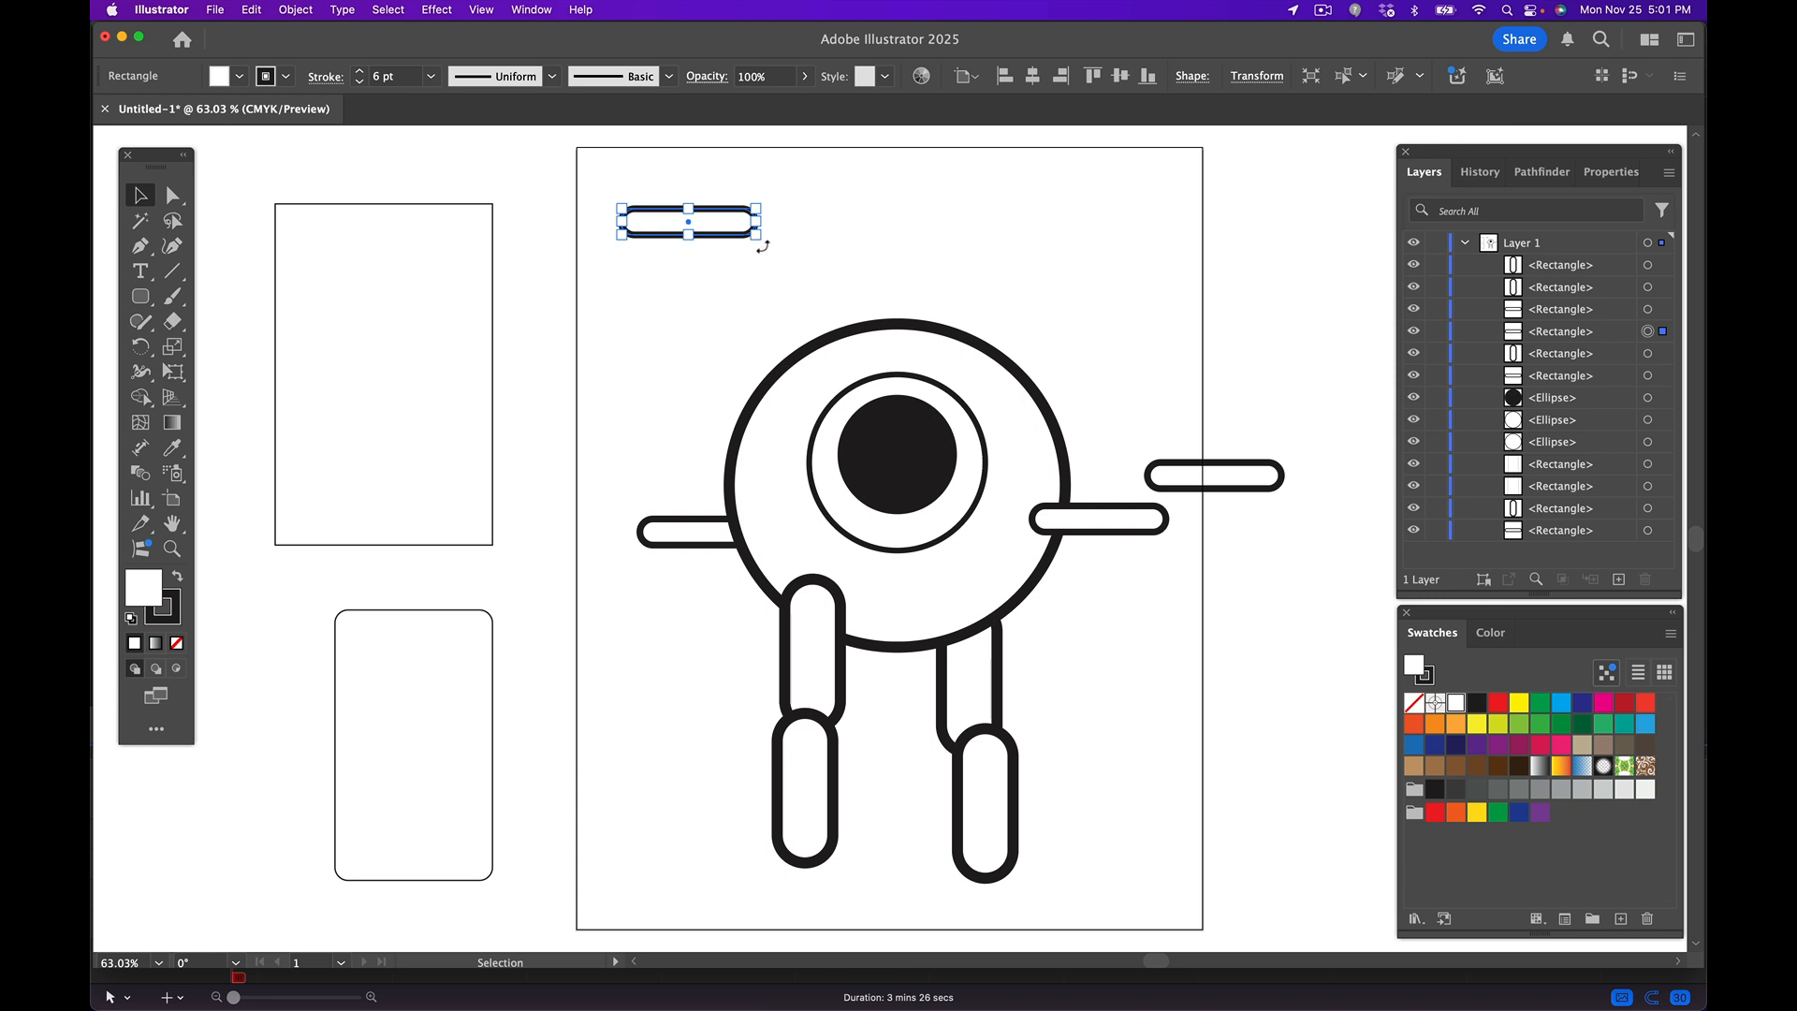
left_click_drag(763, 247, 645, 530)
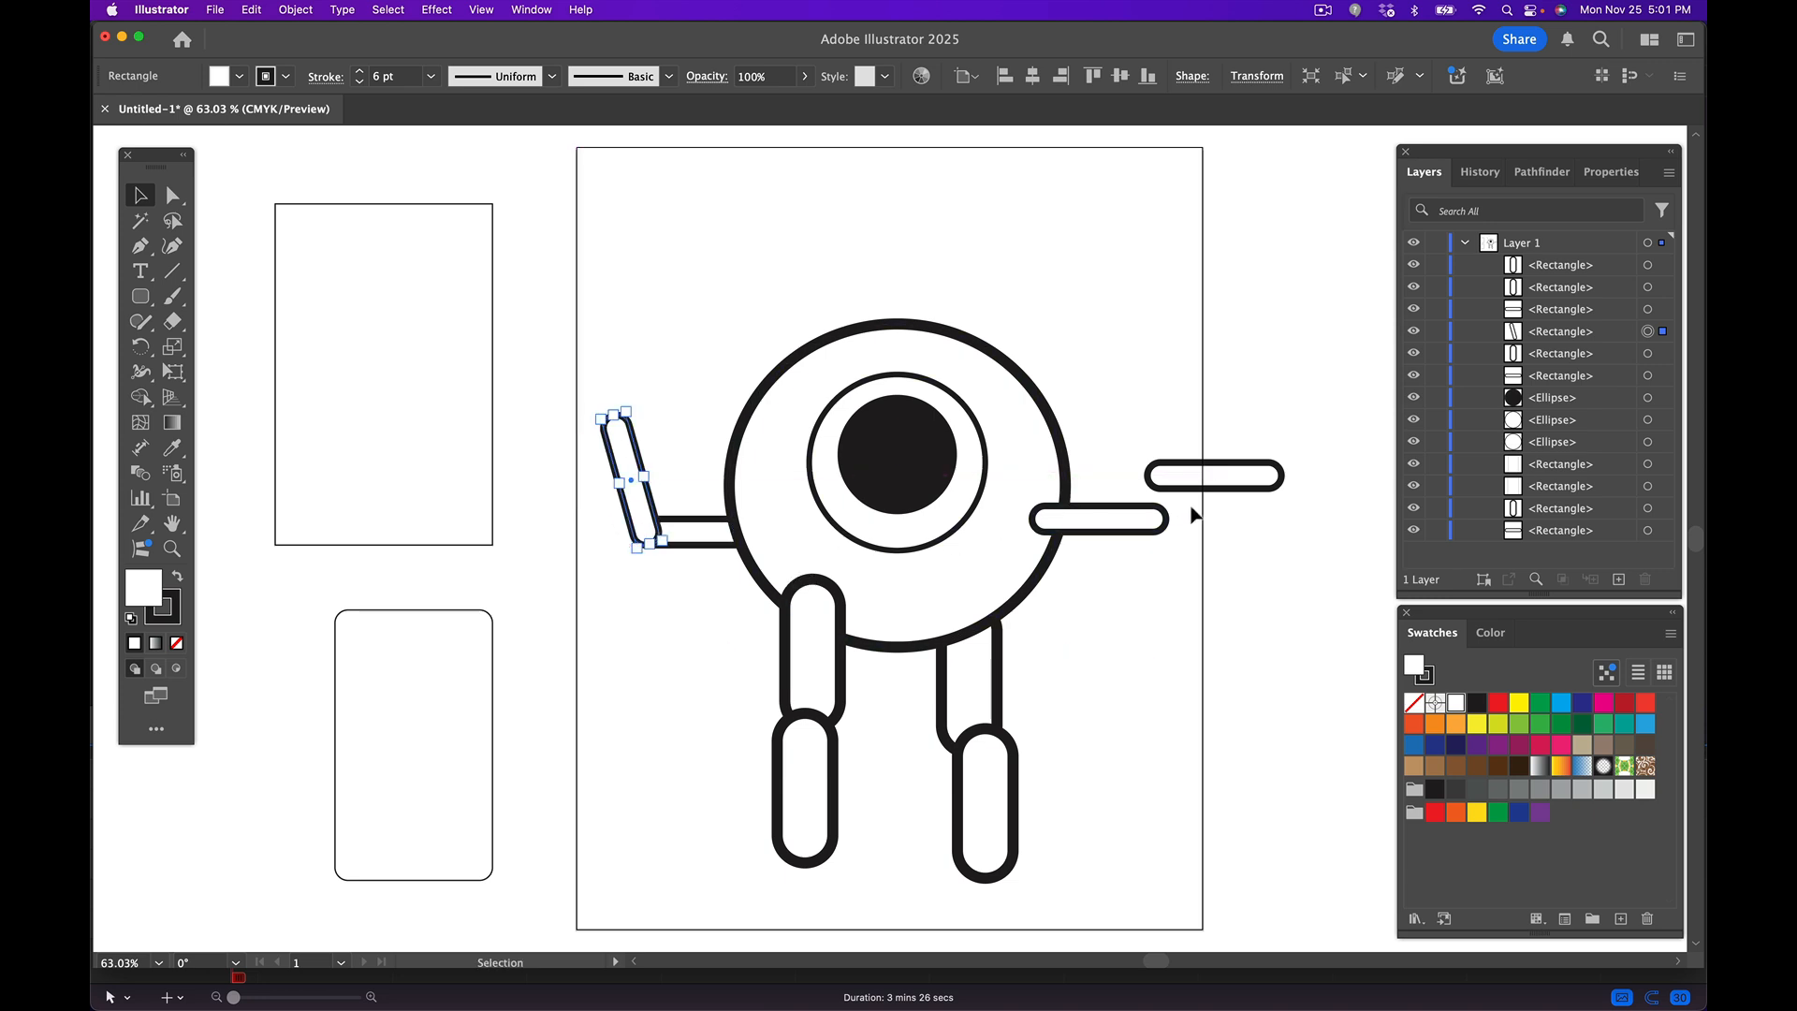
- Rotate the right outer arm segment to slope steeply down to the right and join its upper end to the right arm's outer end
left_click_drag(1216, 482, 1121, 654)
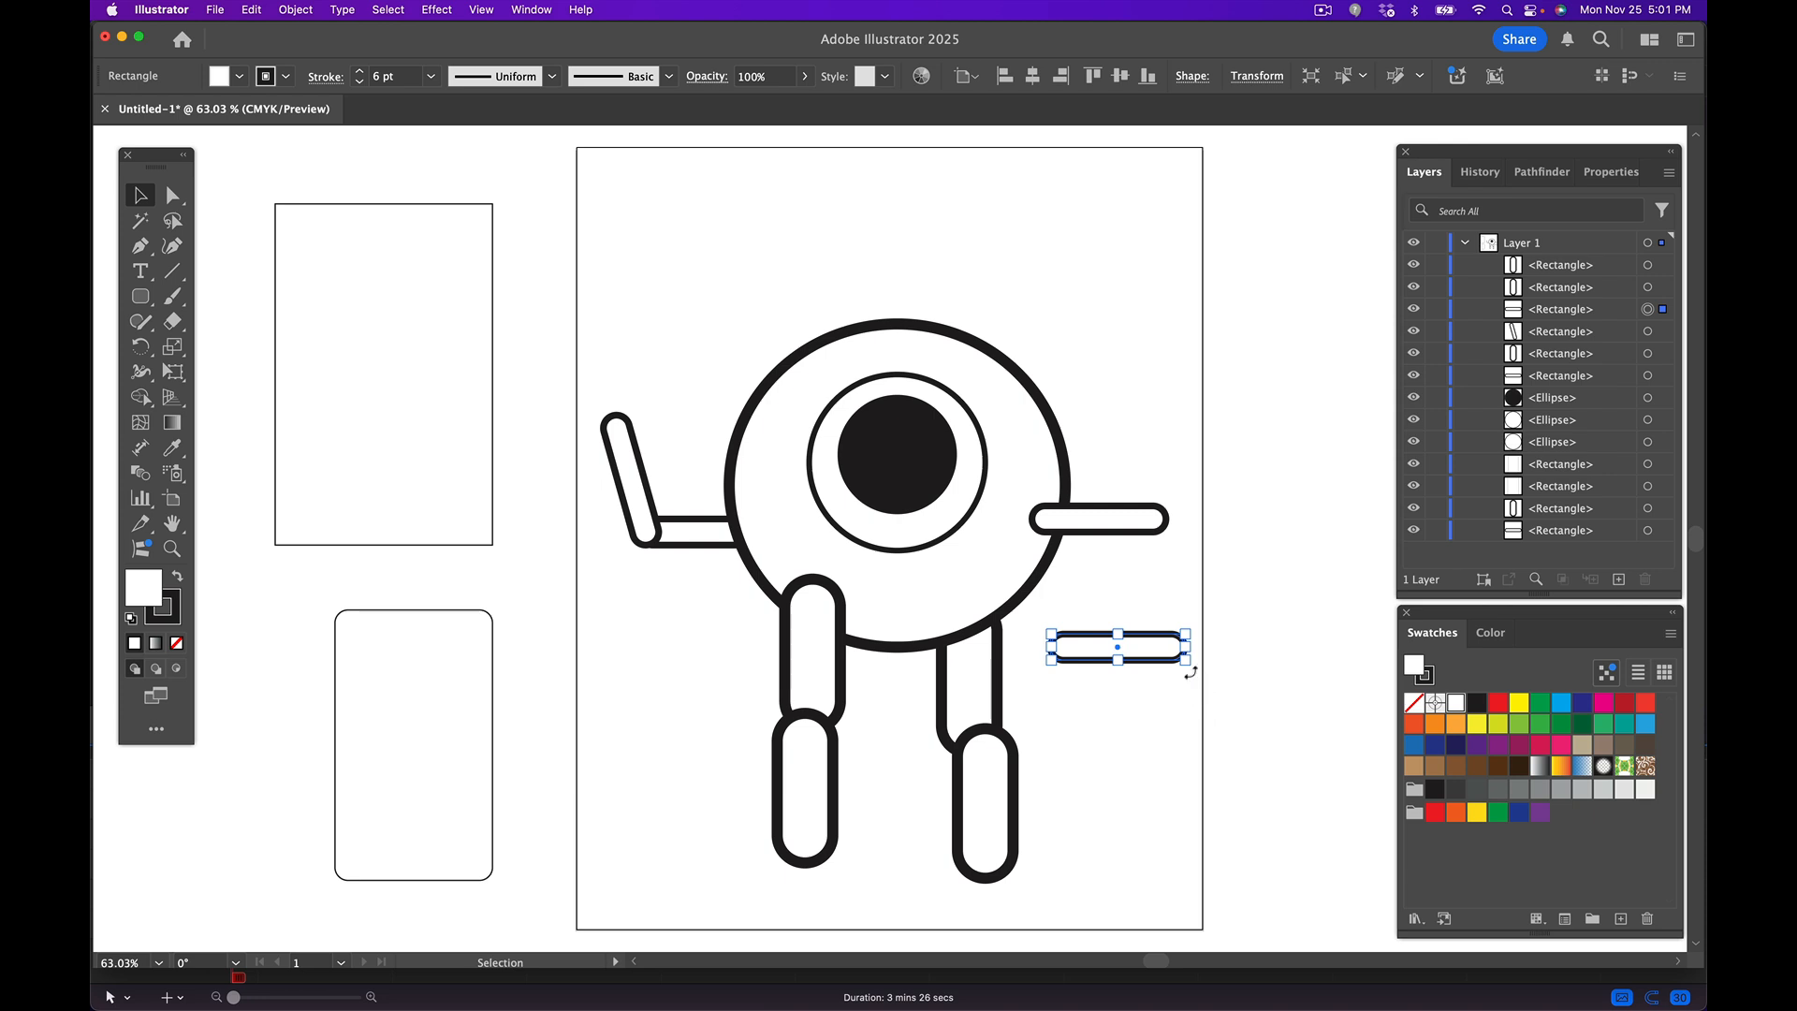
left_click_drag(1186, 672, 1200, 635)
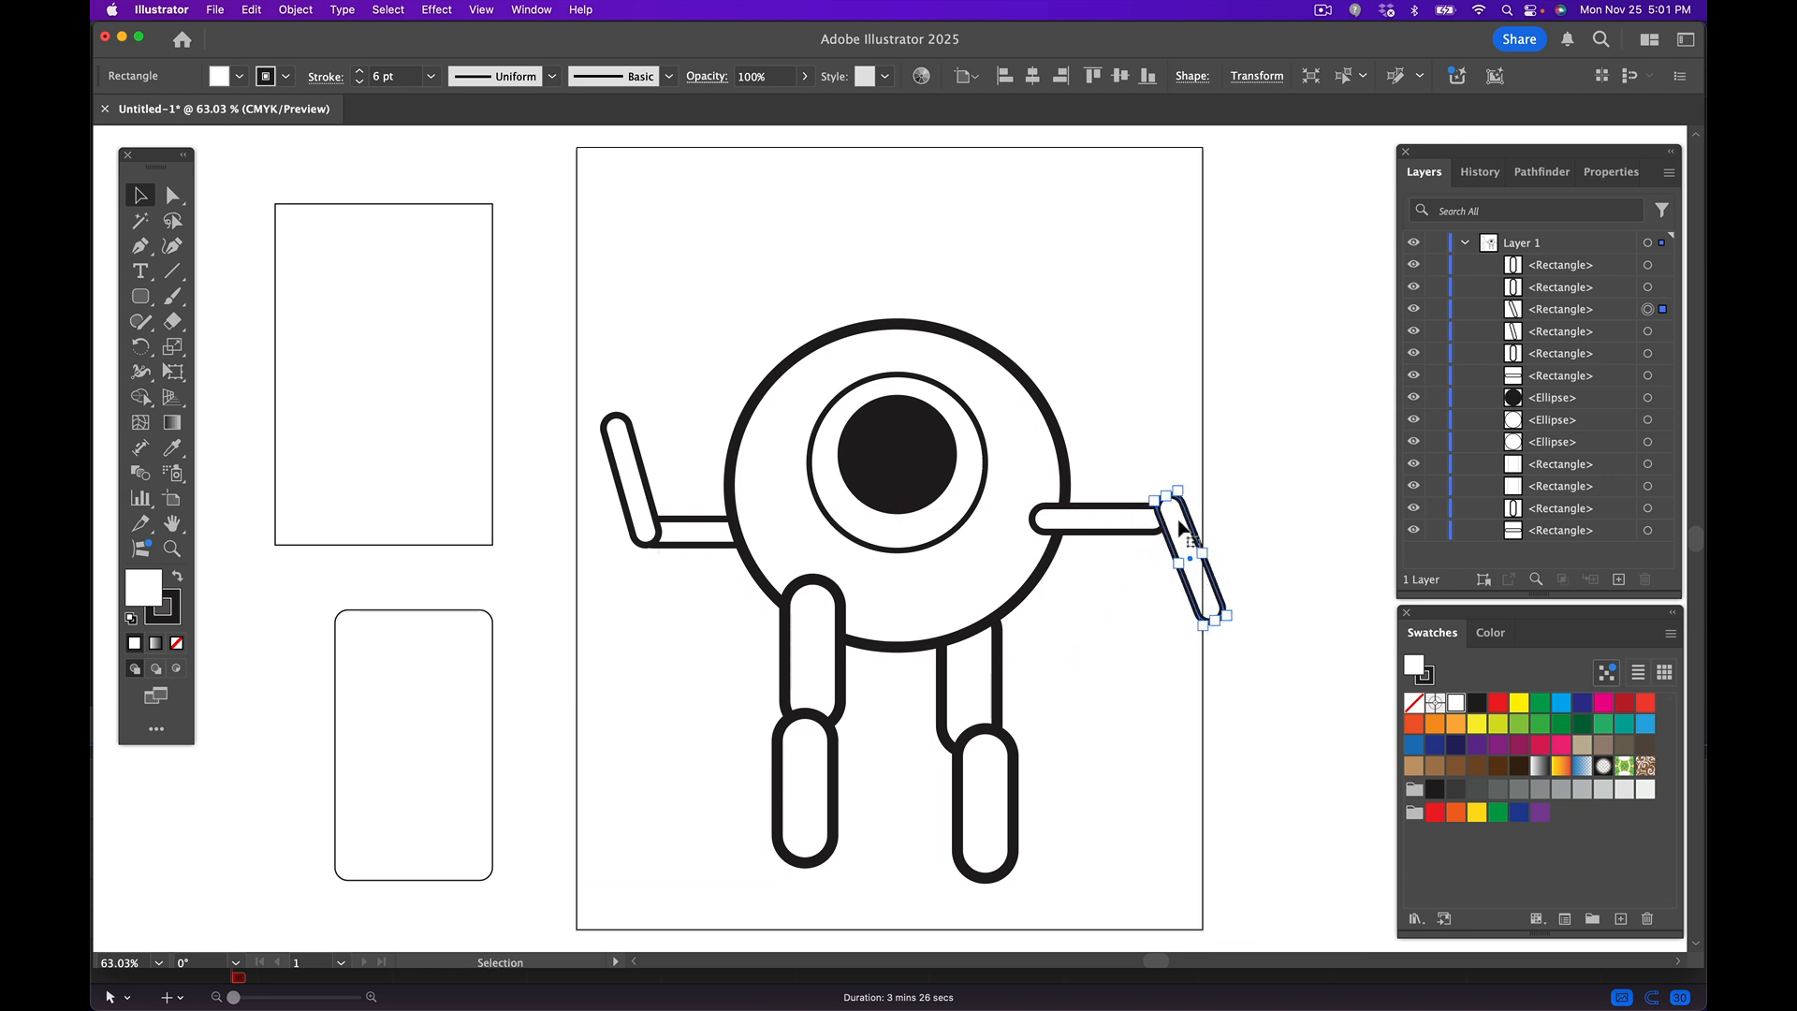
left_click_drag(1172, 535, 1161, 545)
left_click(1289, 631)
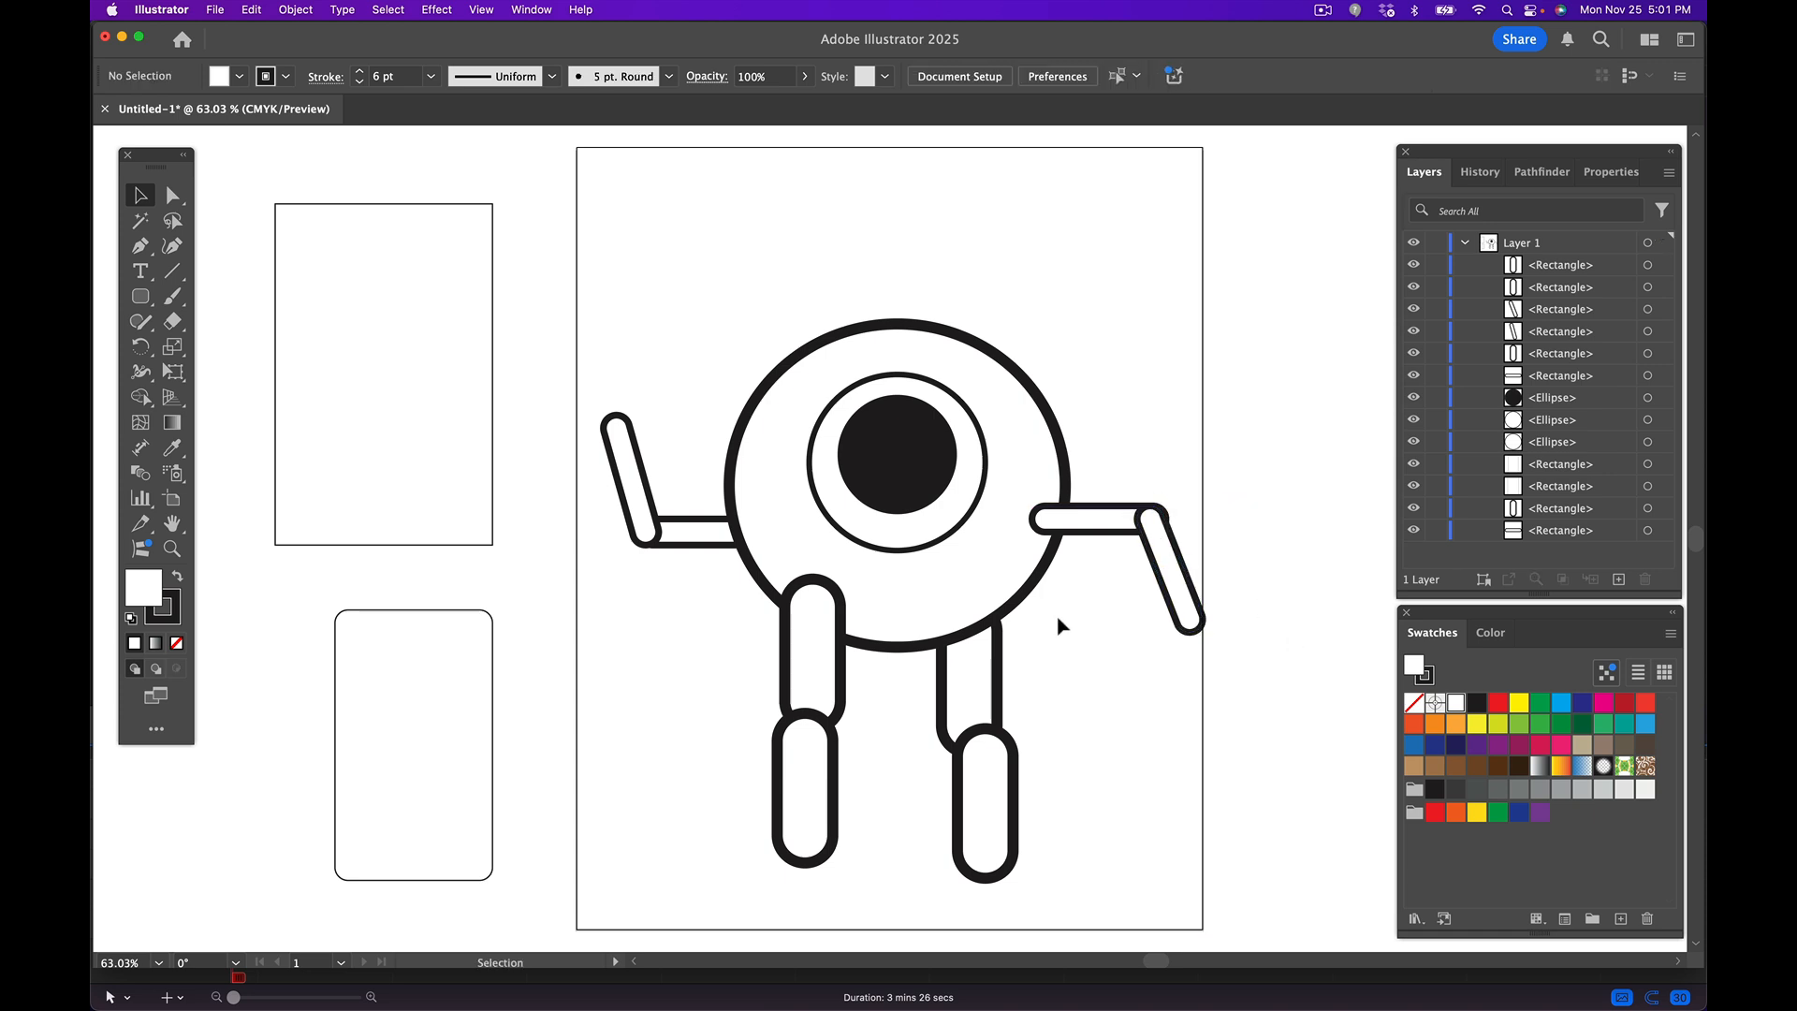
- Shorten the left forearm from its upper end to a little over half its length, keeping its elbow joint in place
left_click(628, 468)
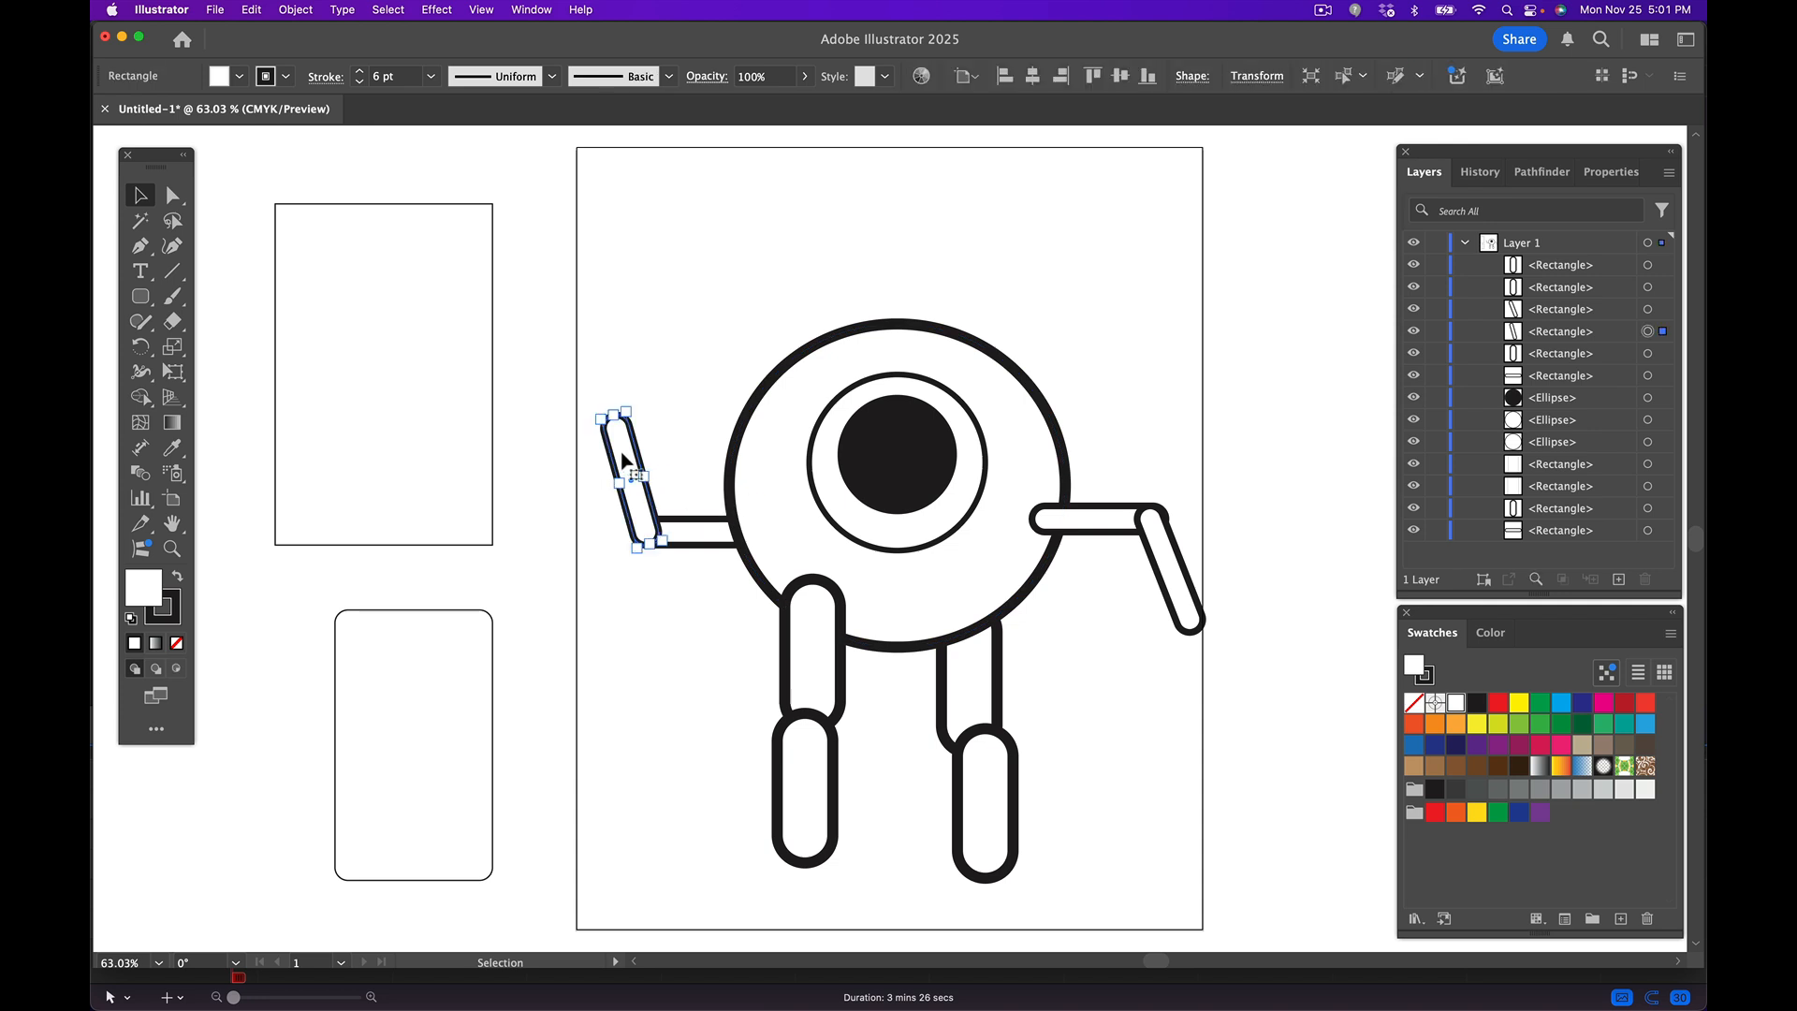
left_click_drag(614, 419, 622, 468)
left_click_drag(622, 471, 623, 473)
left_click(1076, 744)
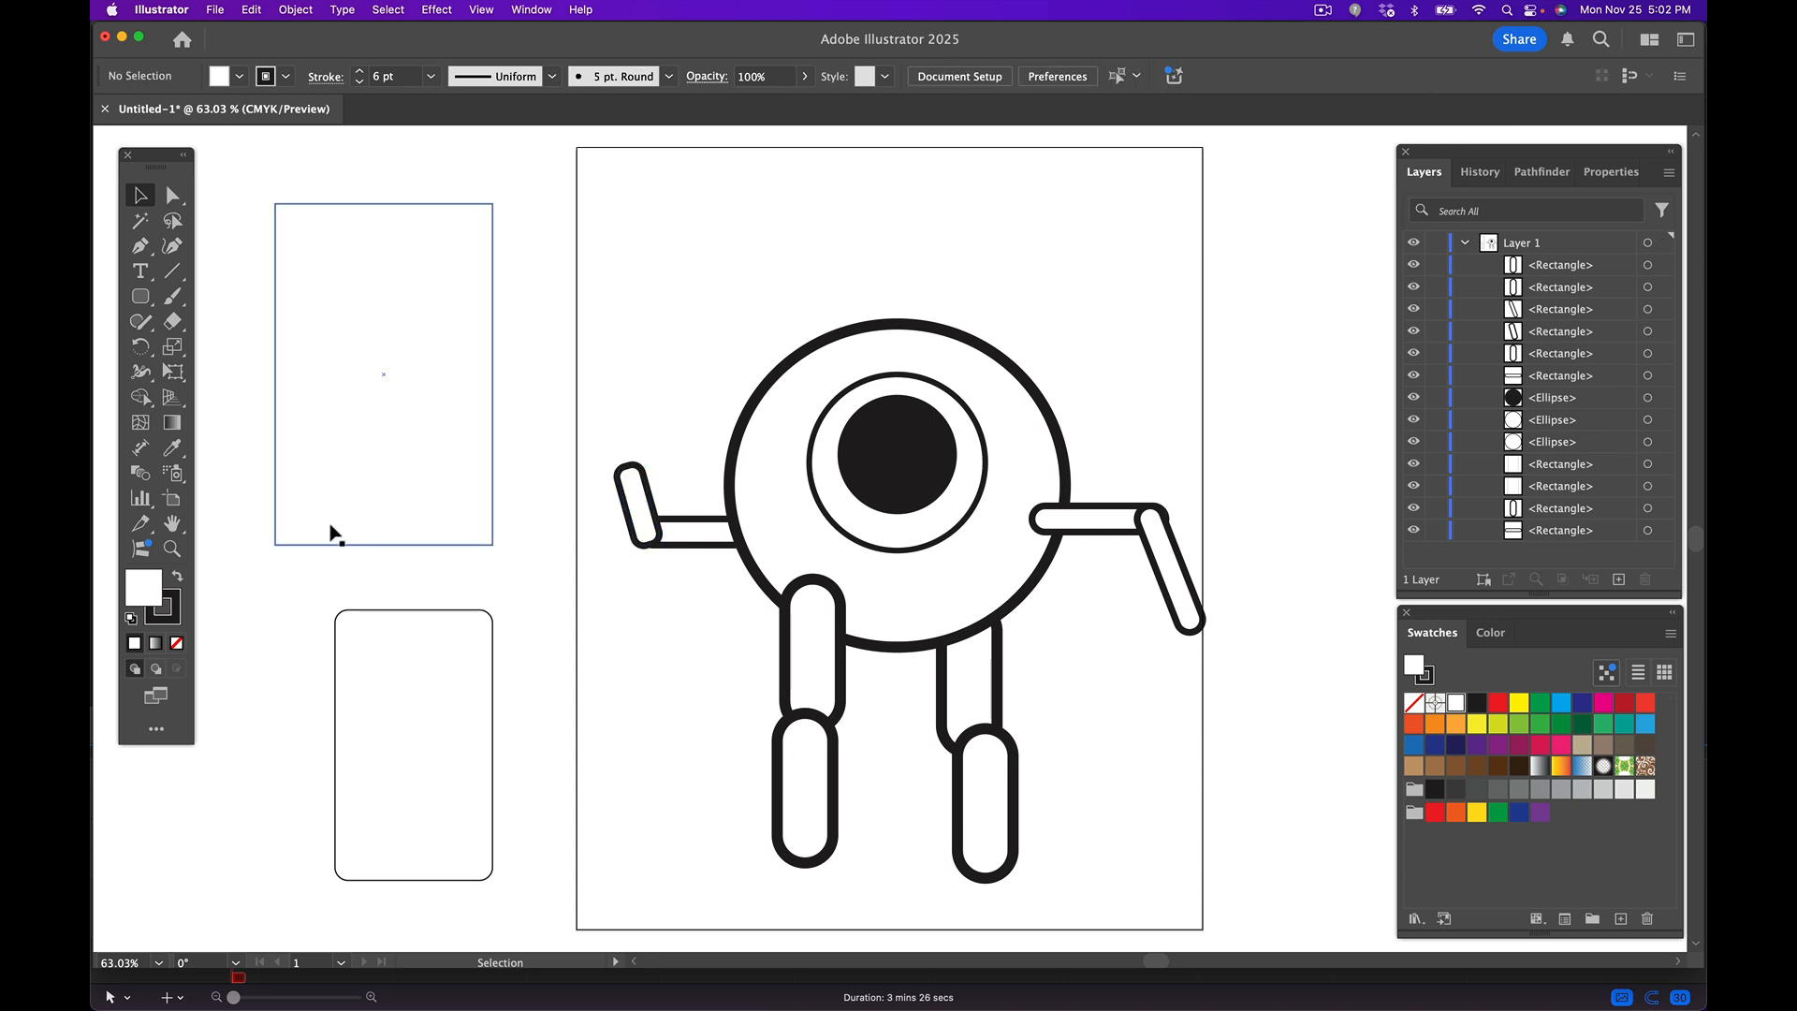
- Draw a small star above and left of the body with the Star tool, discarding a larger first one, and reduce it to four points
left_click(140, 295)
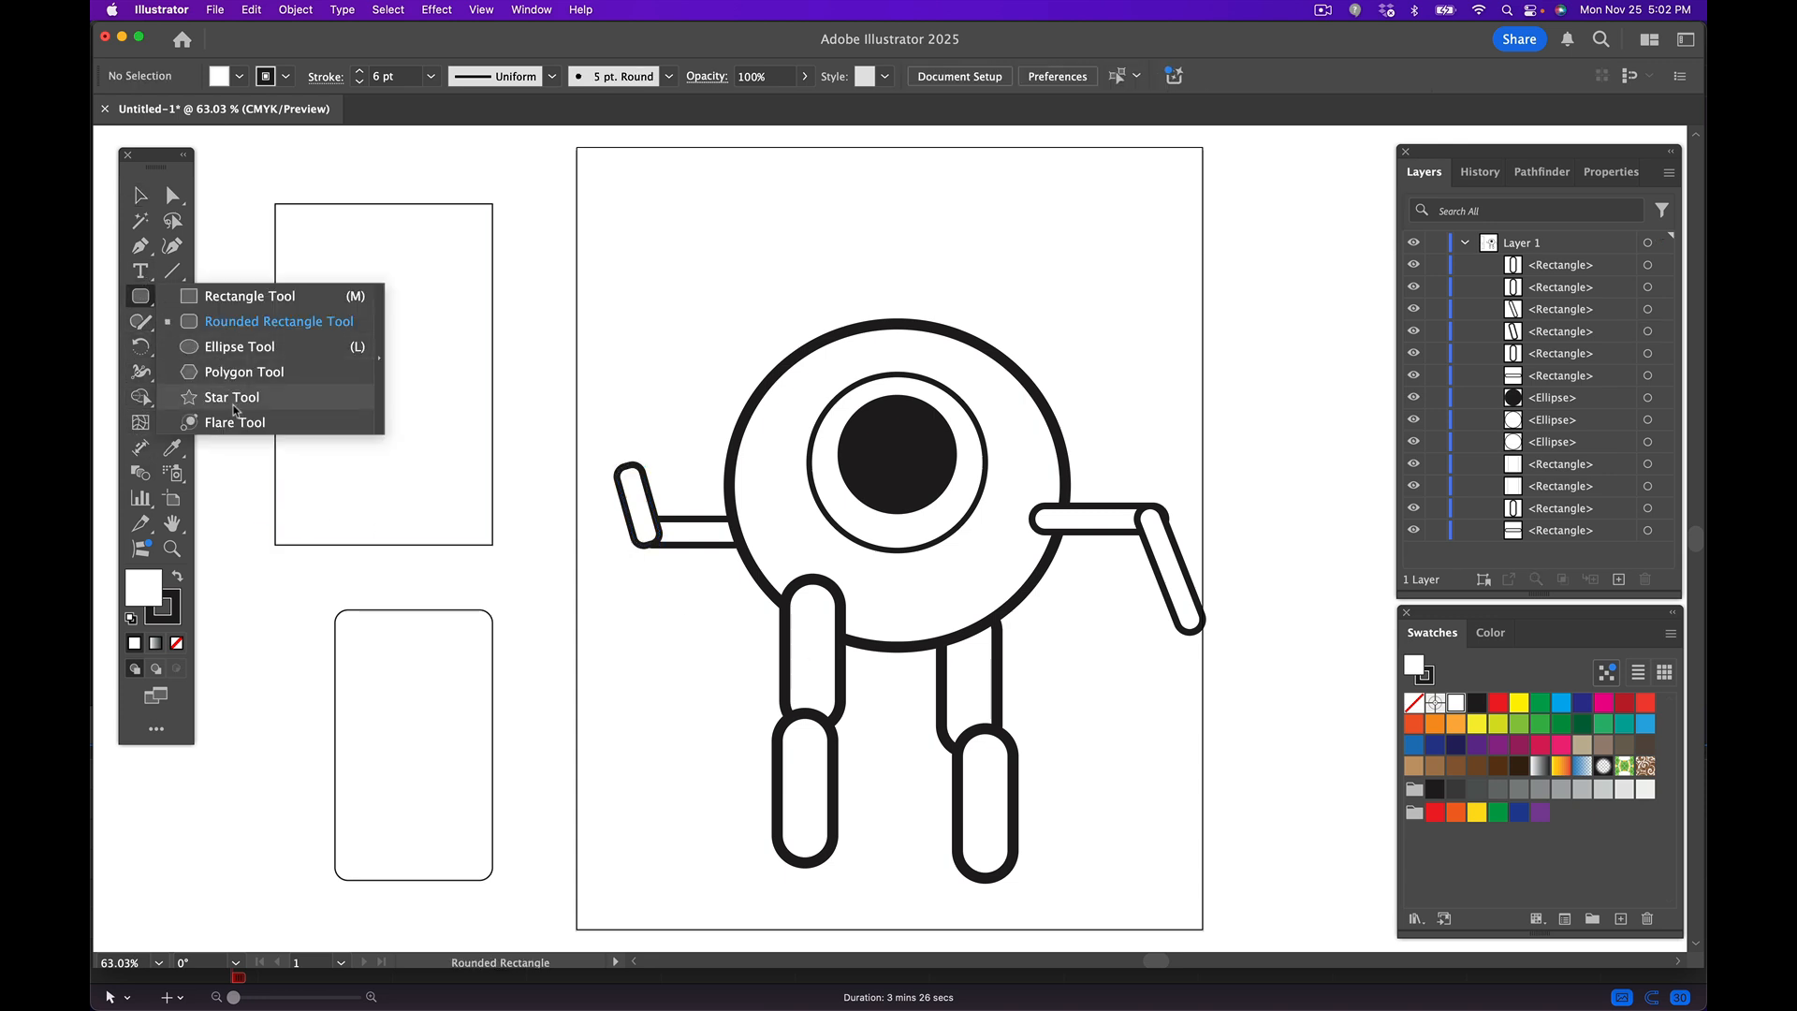
left_click(233, 406)
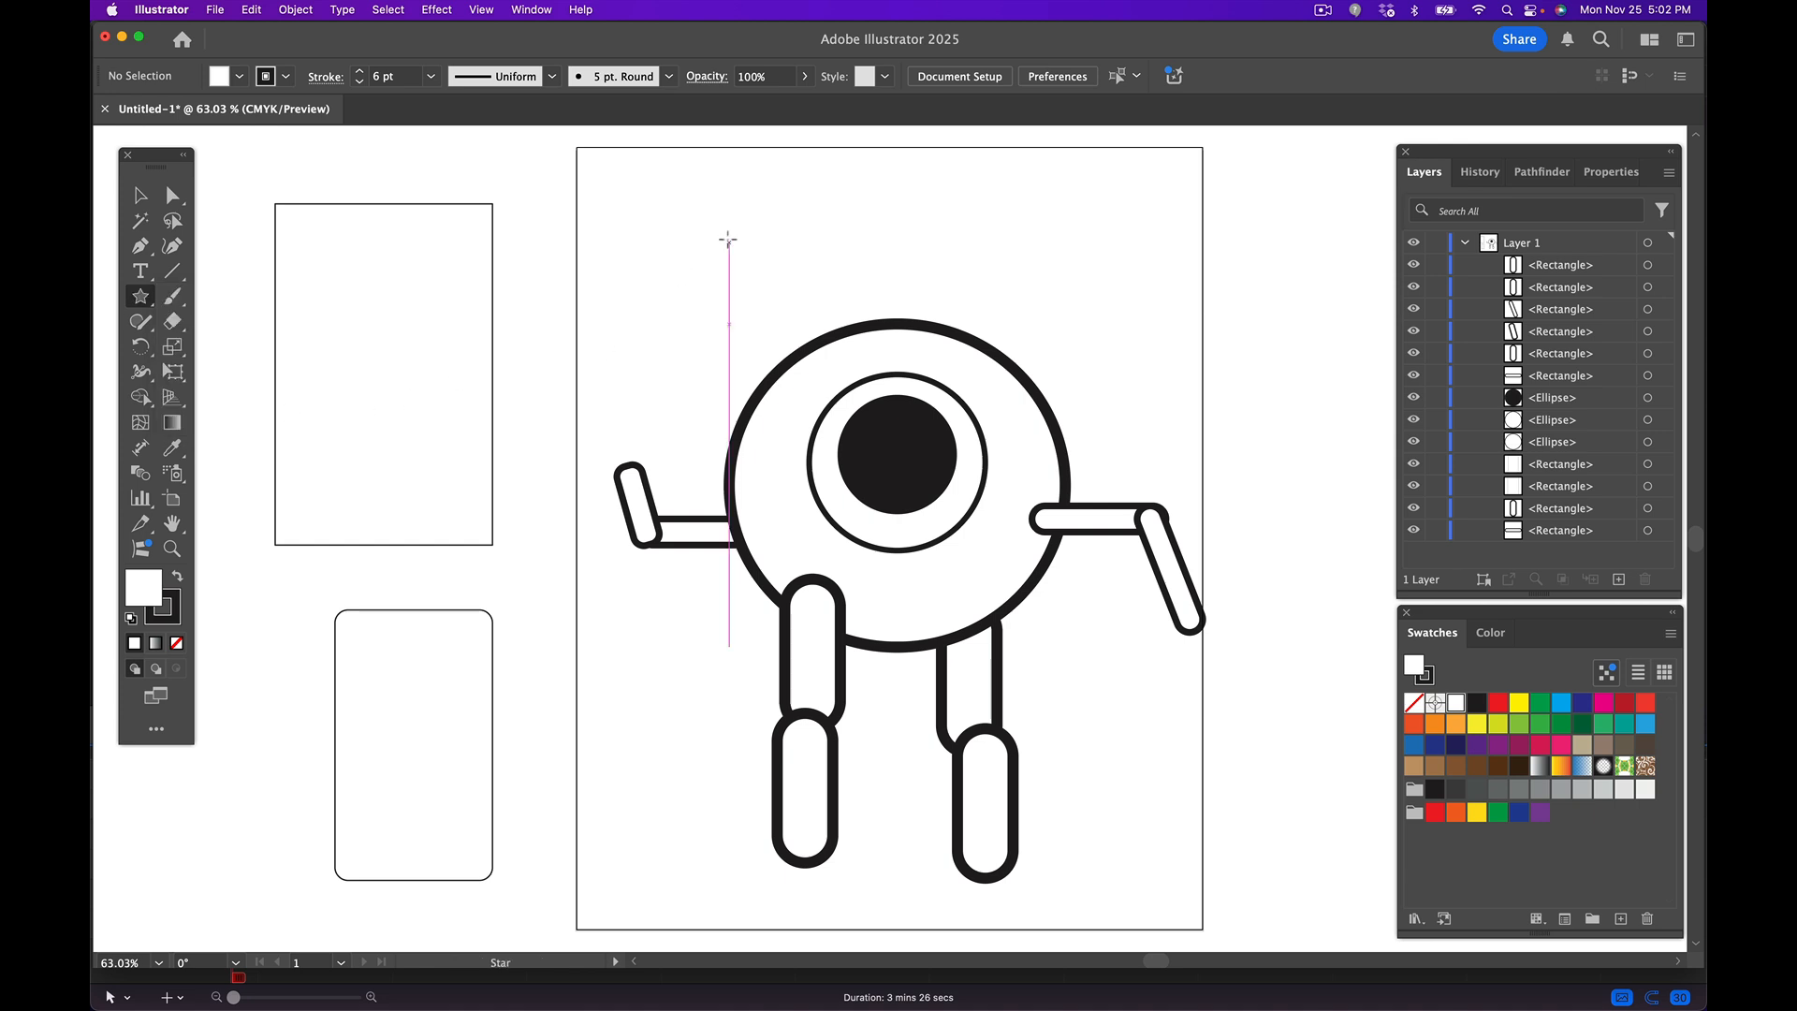
mouse_move(677, 219)
left_mouse_down()
mouse_move(790, 265)
mouse_move(749, 252)
left_mouse_up()
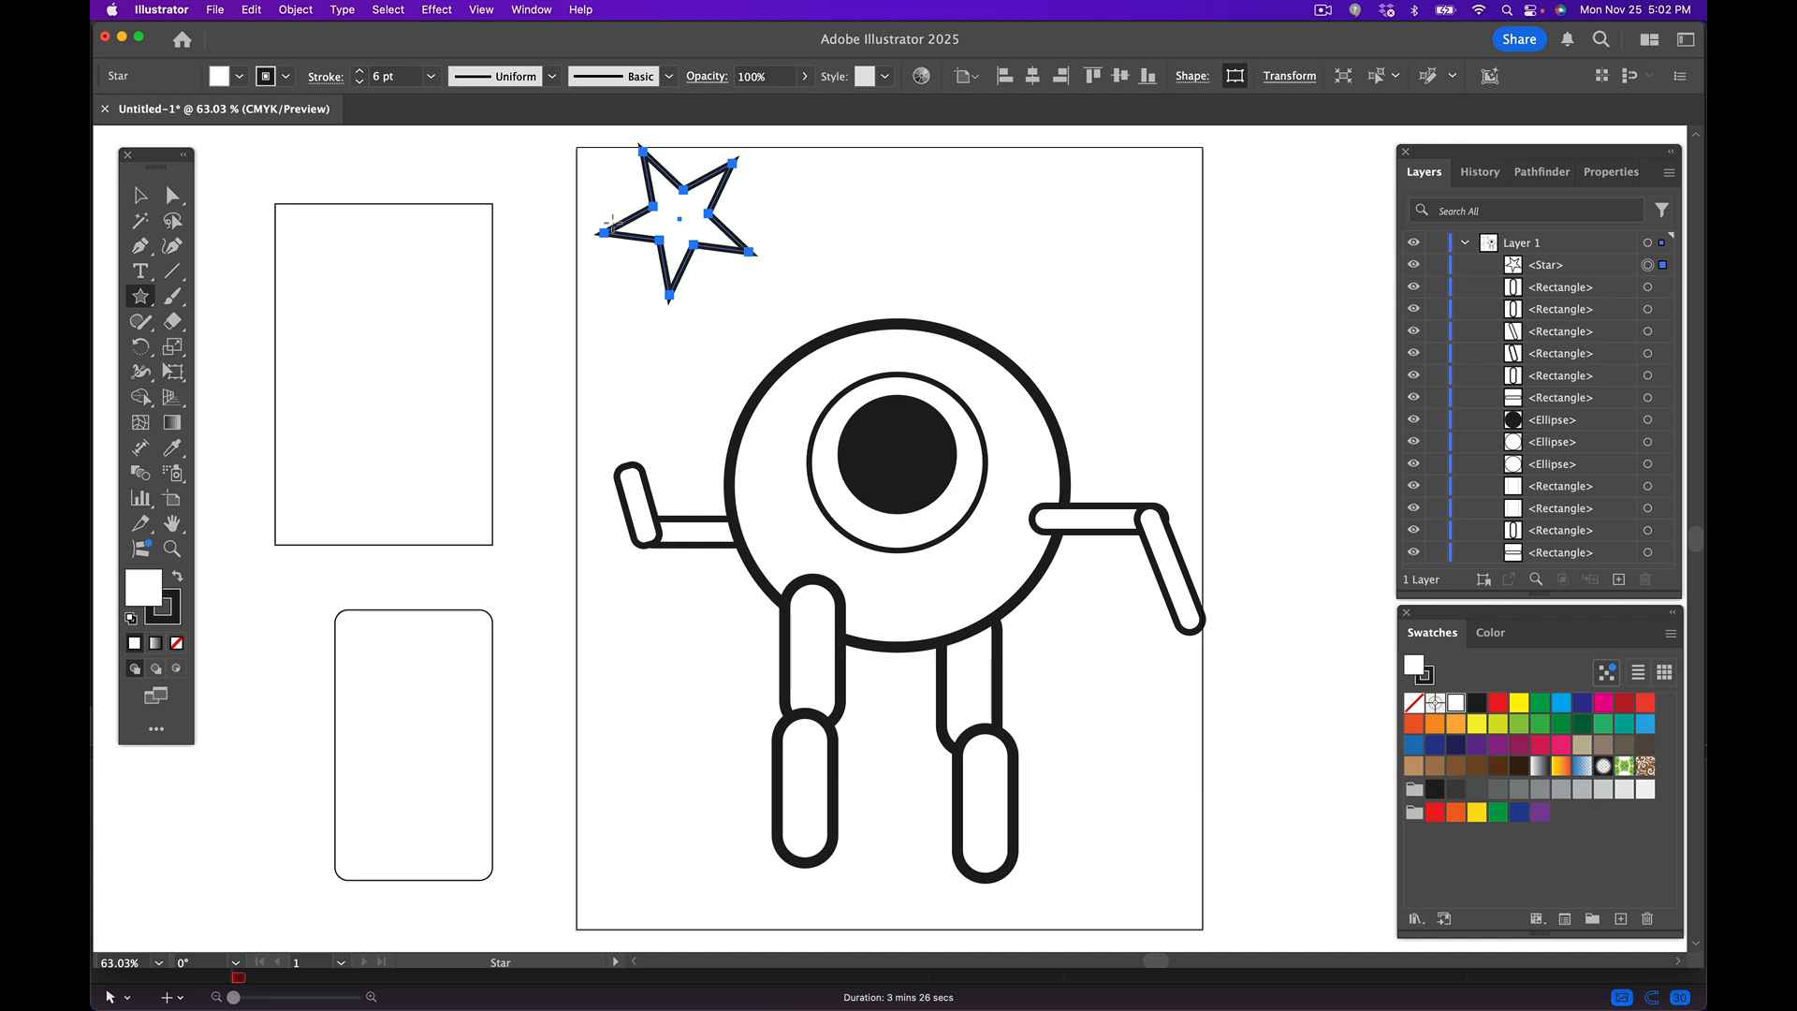
key("Delete")
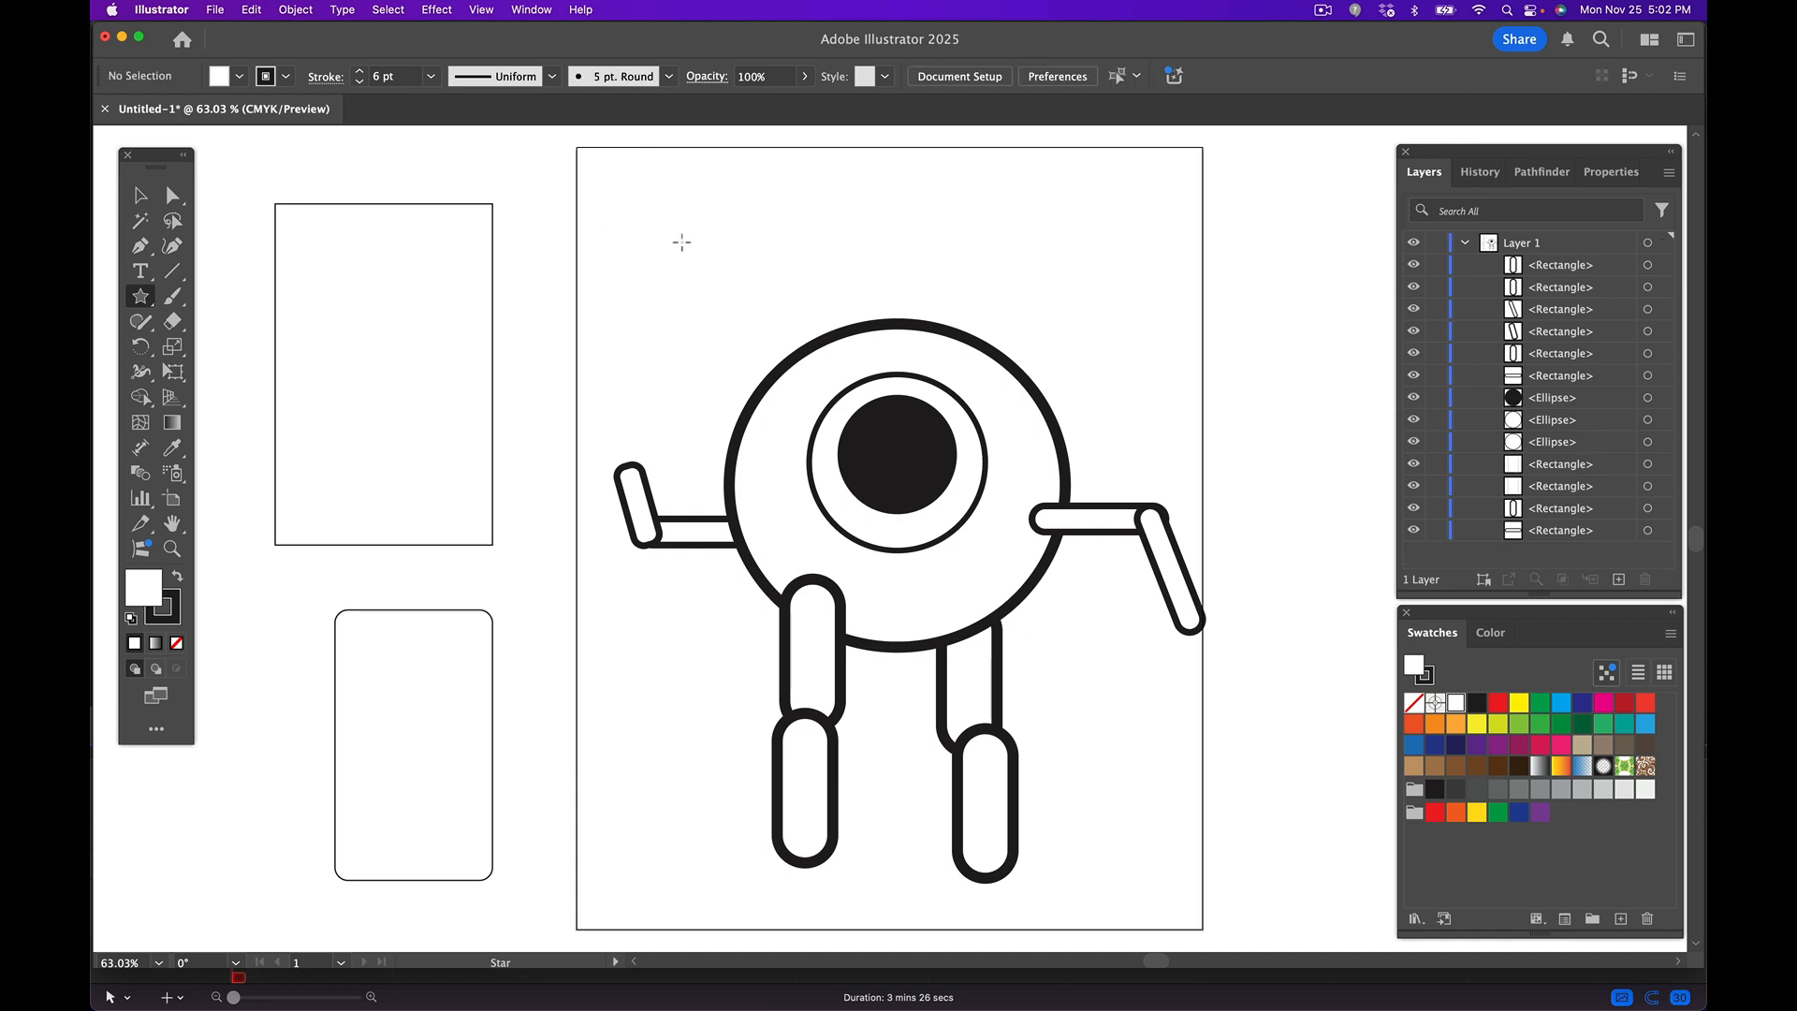
left_click_drag(681, 243, 717, 253)
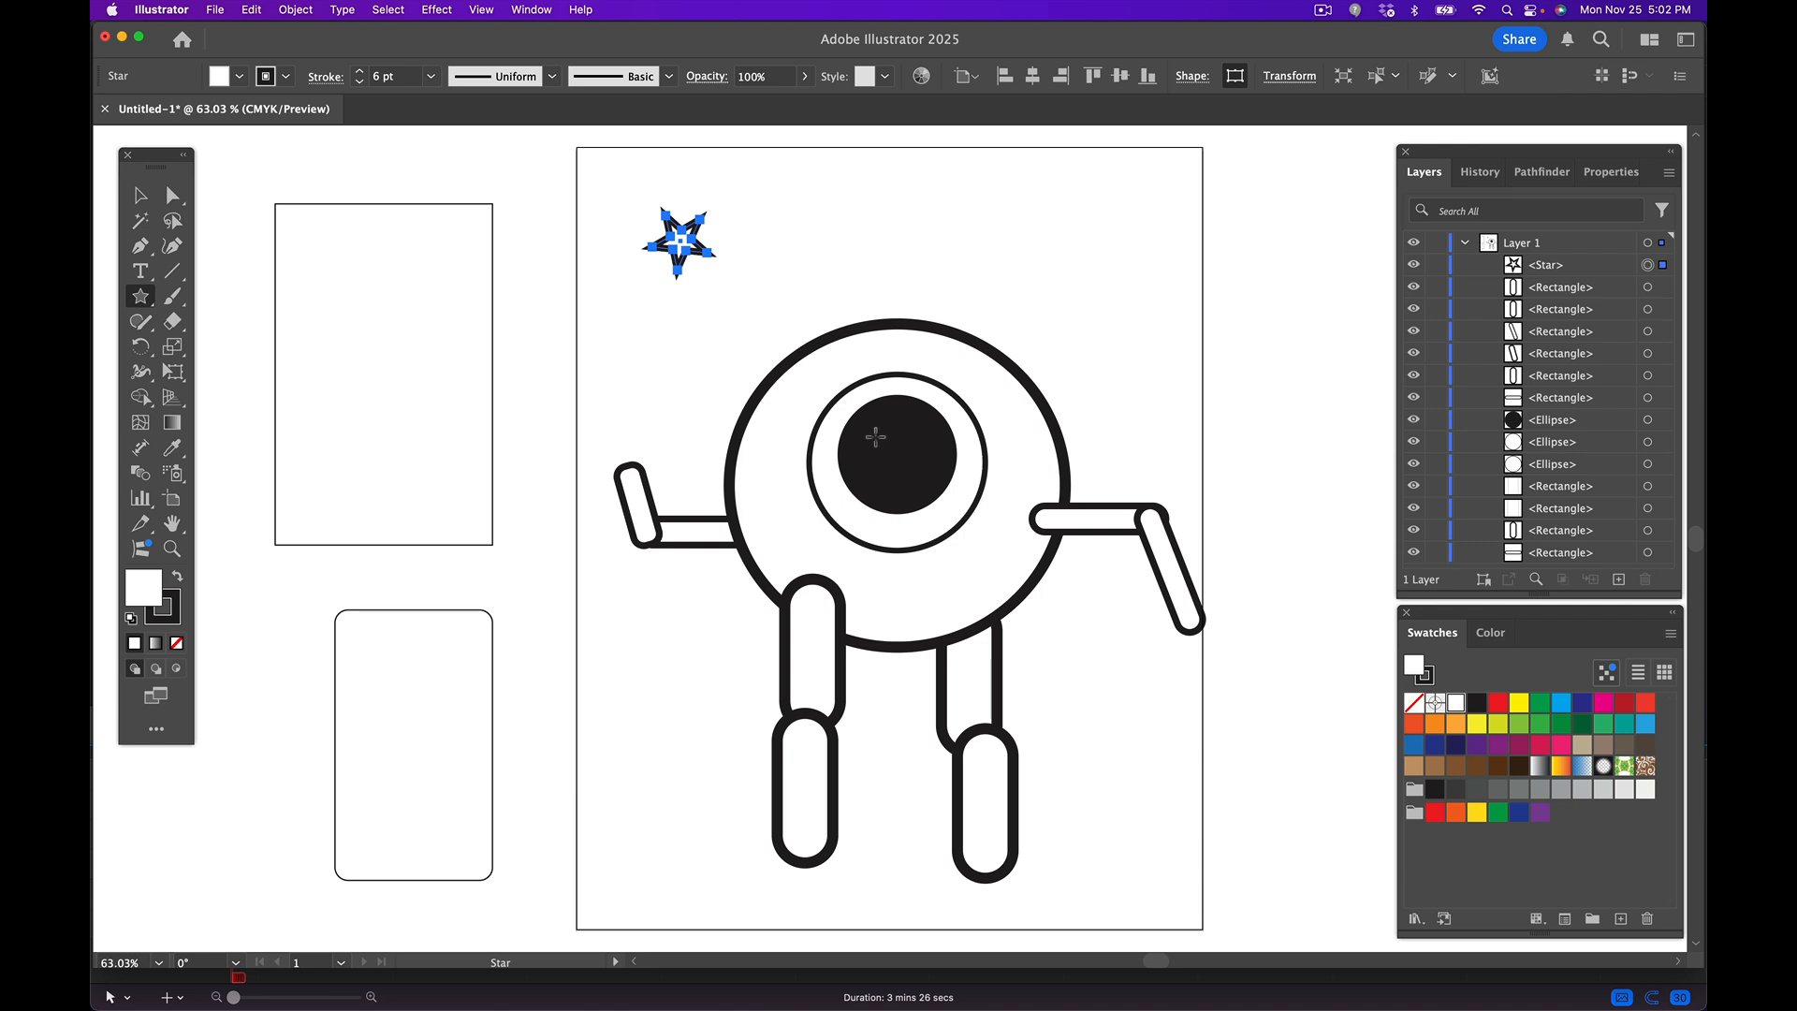
left_click(141, 195)
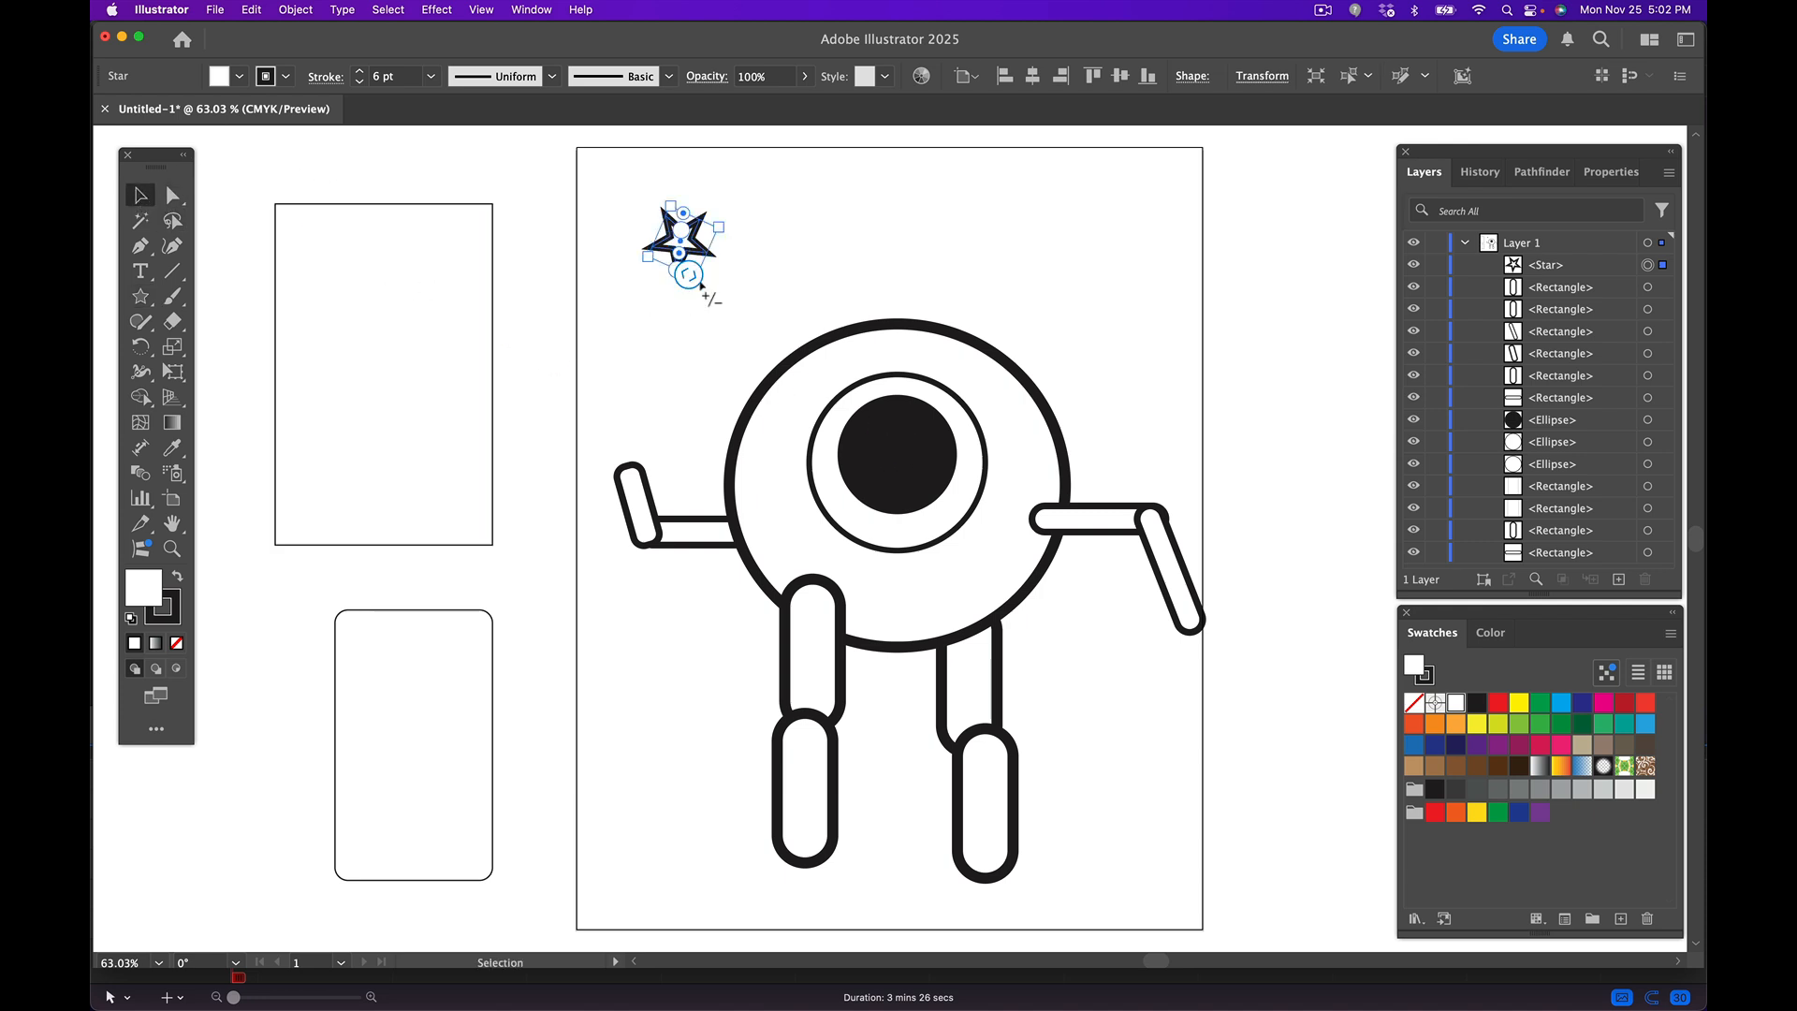
left_click_drag(693, 277, 690, 283)
- Set the star's stroke to None and move the white star onto the upper-left part of the black pupil as a highlight
left_click(286, 82)
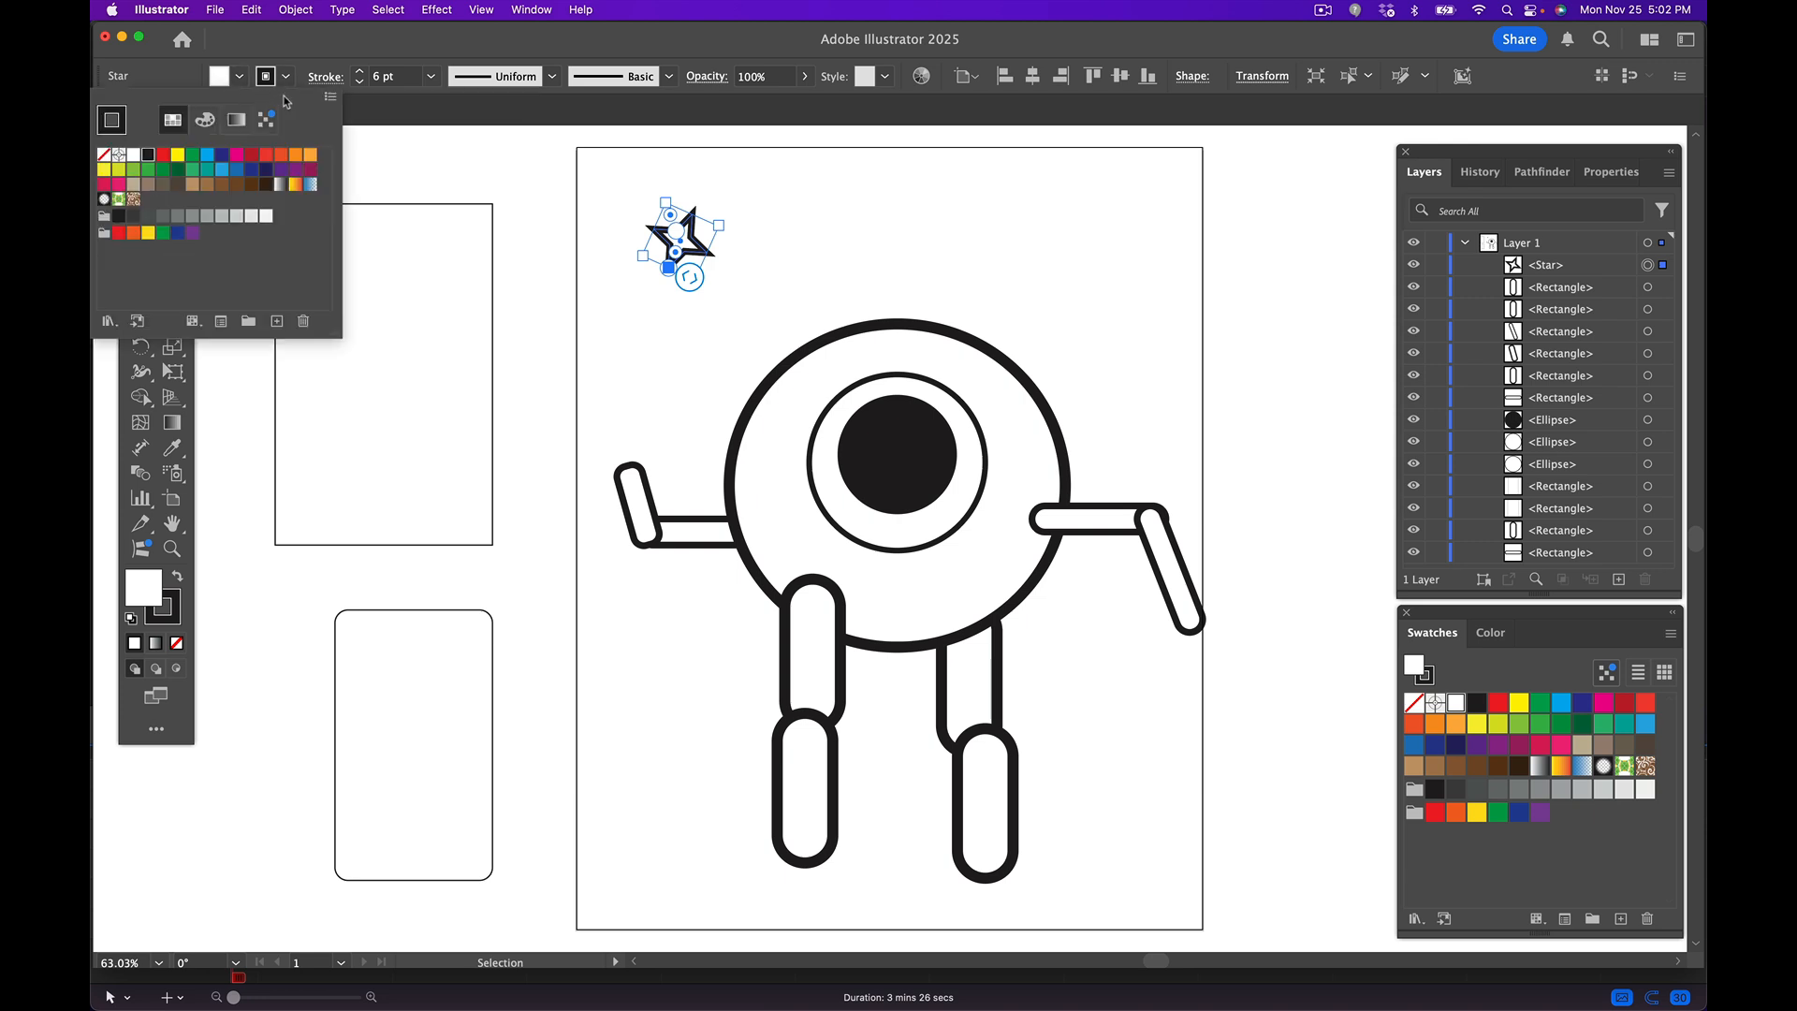
left_click(104, 155)
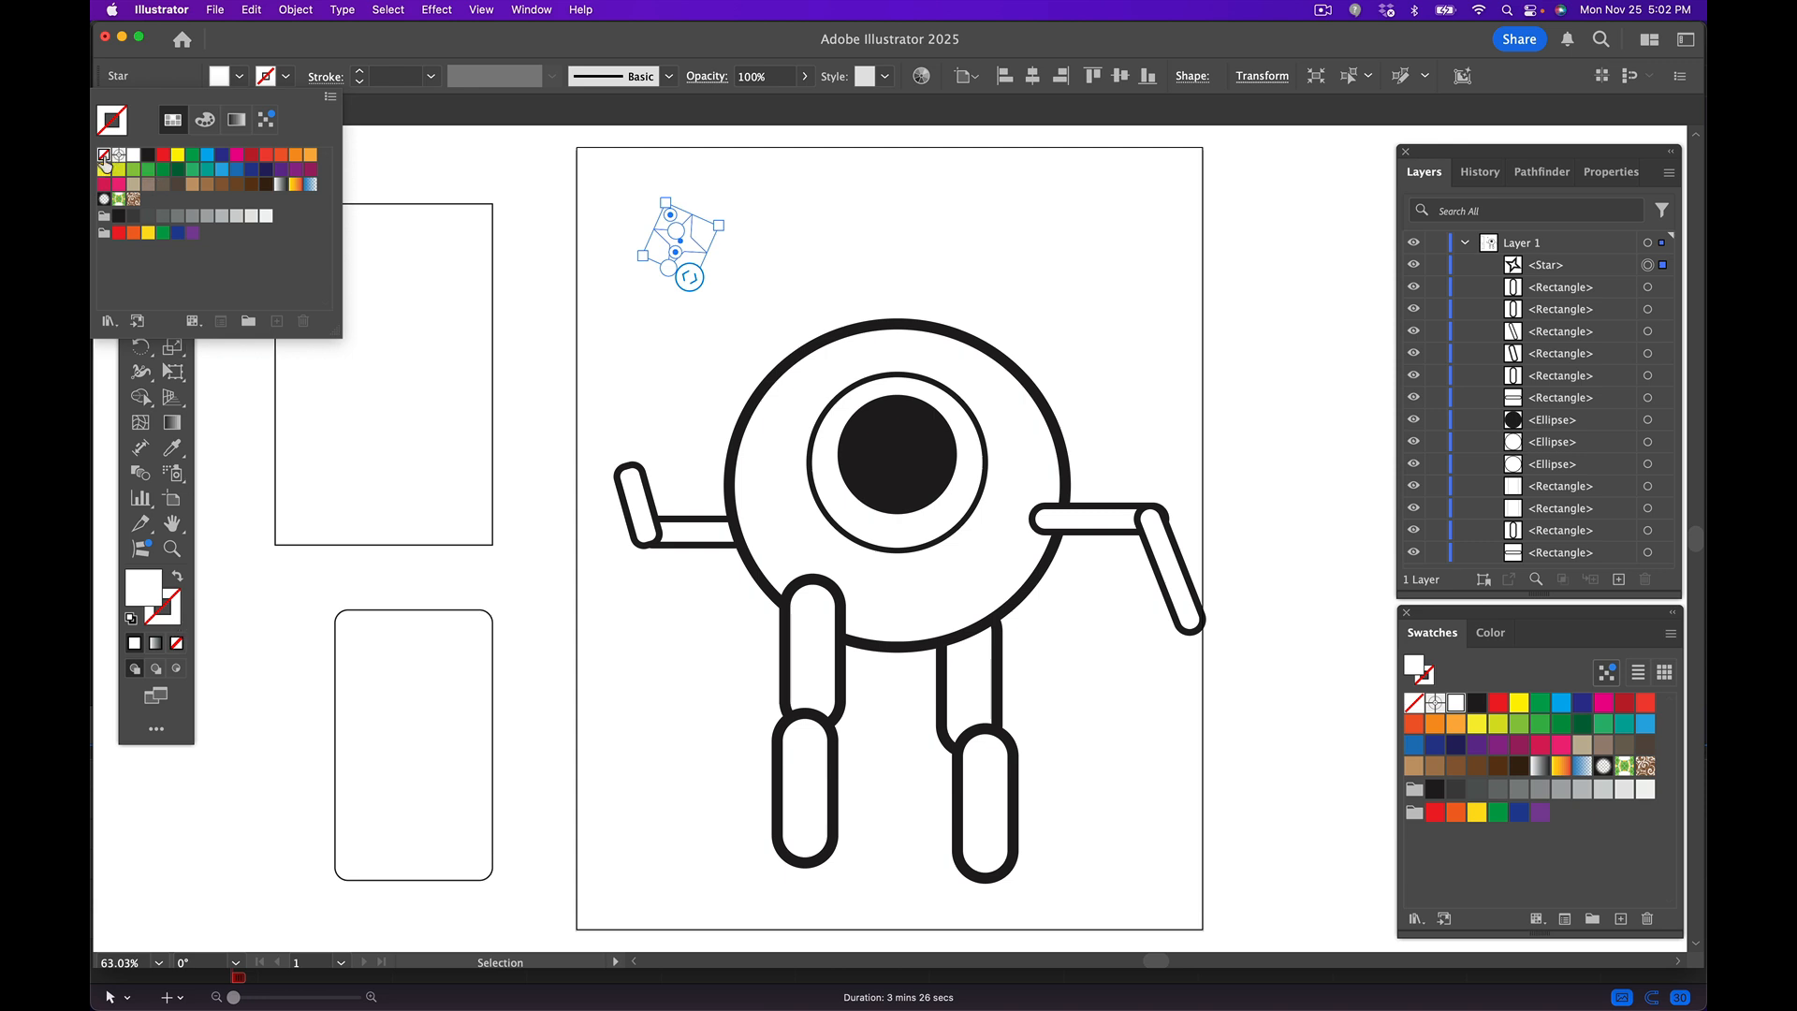
left_click(338, 49)
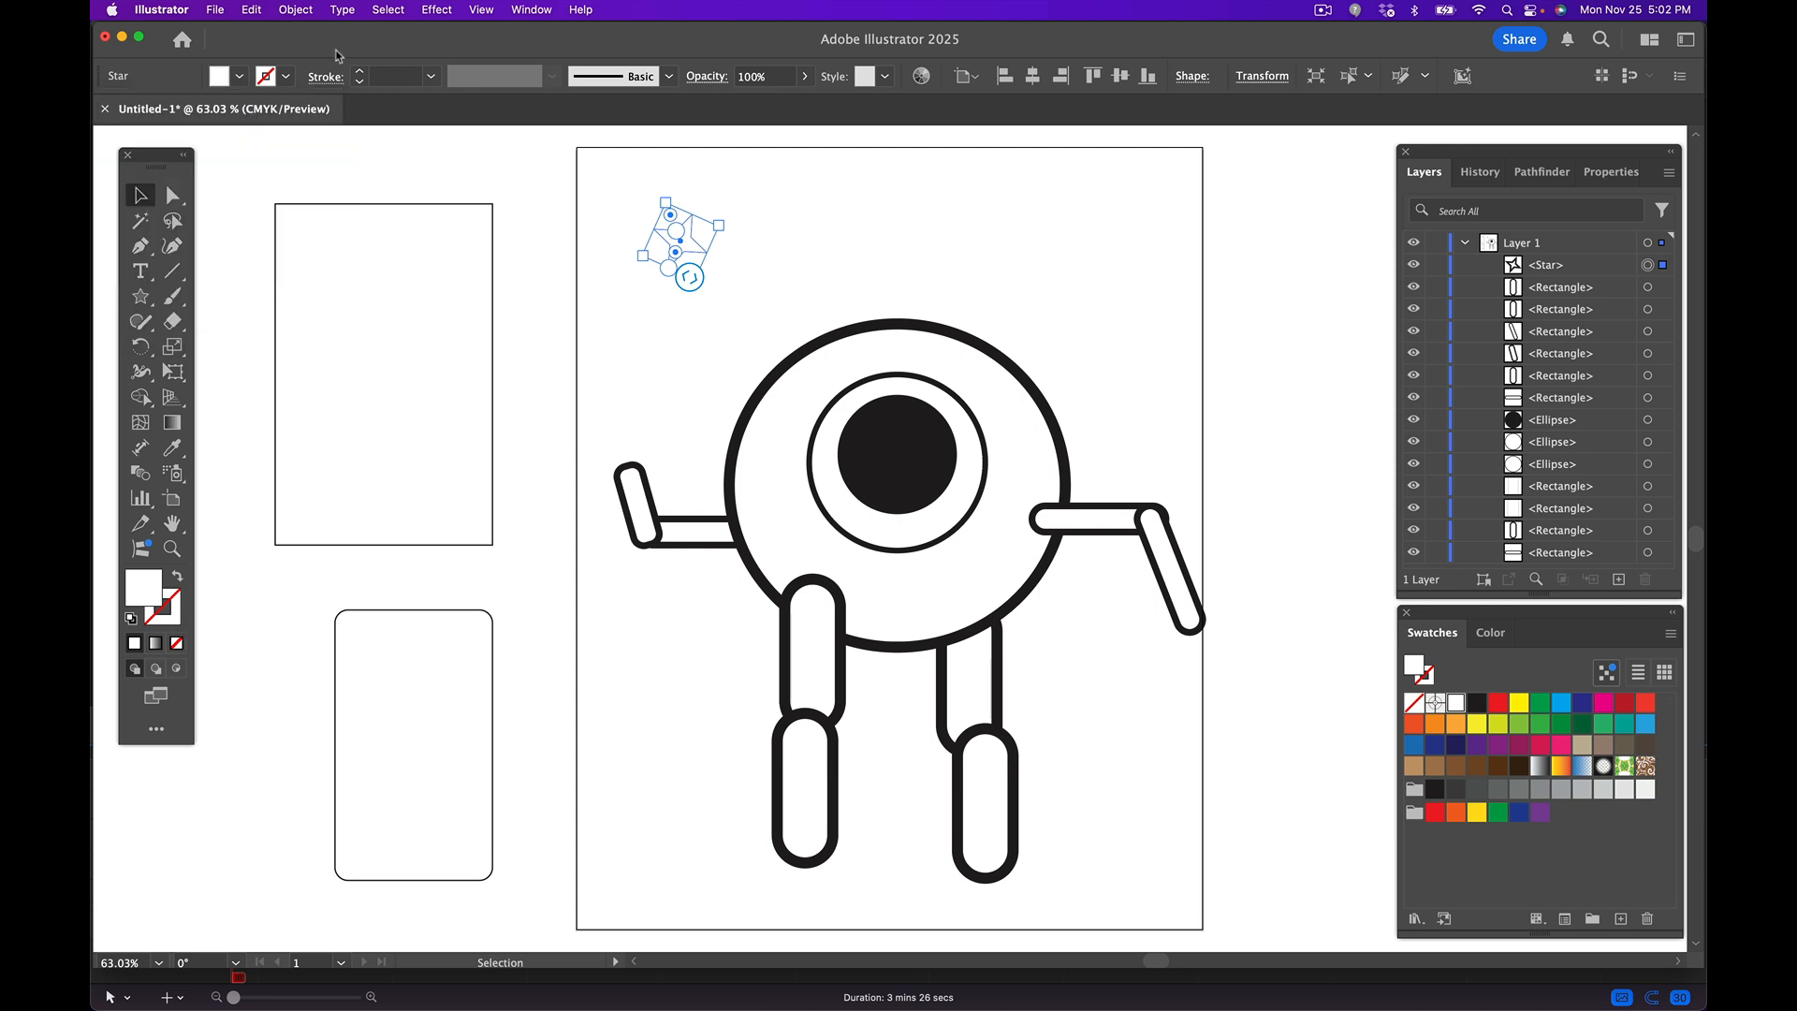
left_click(267, 79)
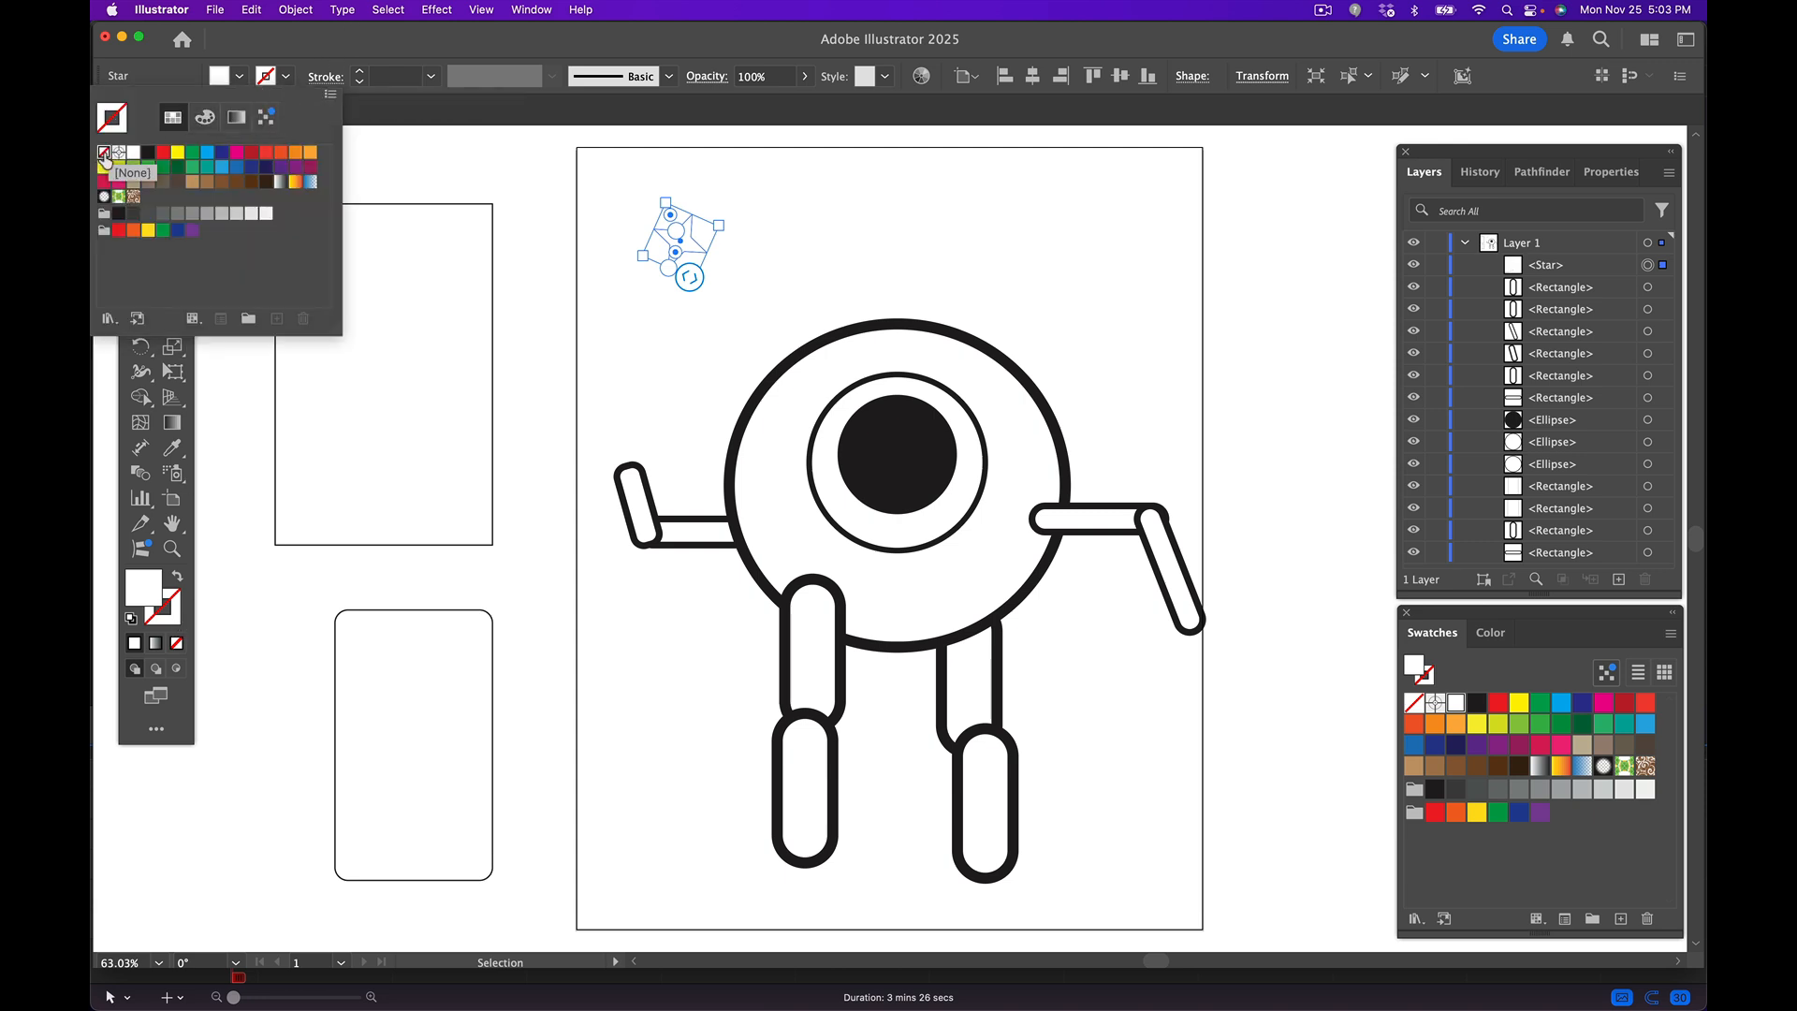
left_click(939, 253)
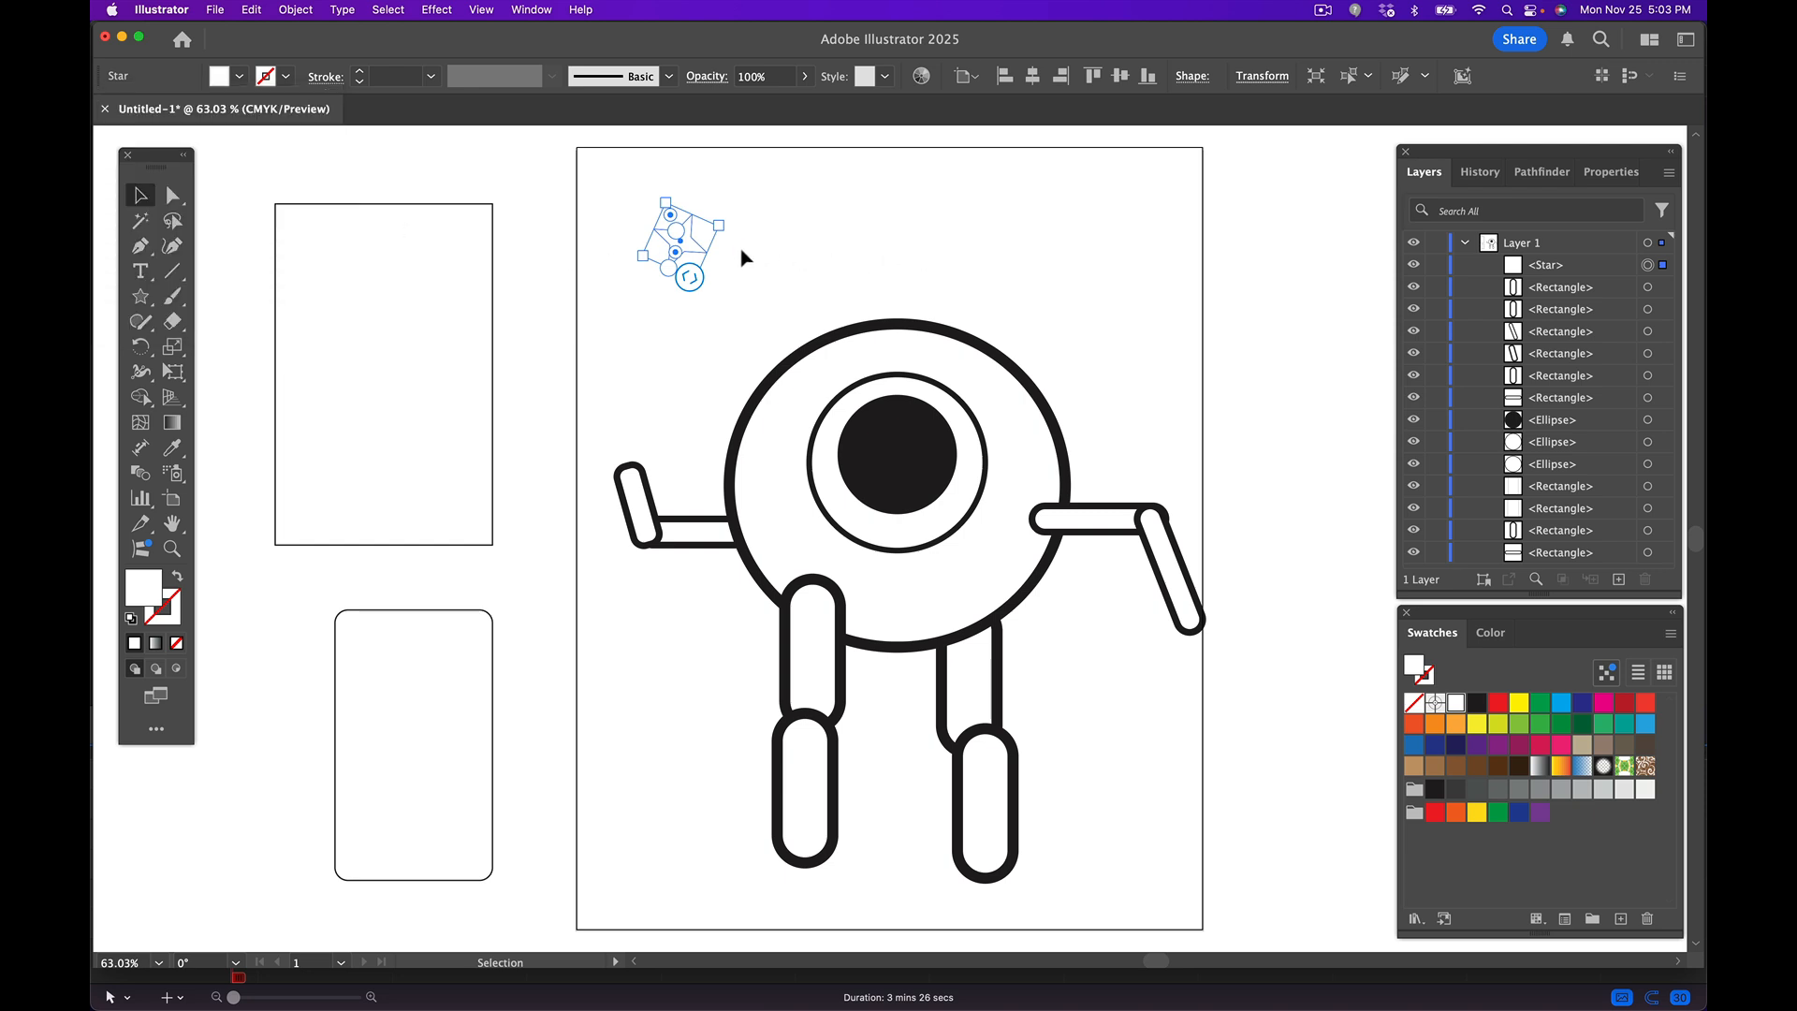
left_click(830, 256)
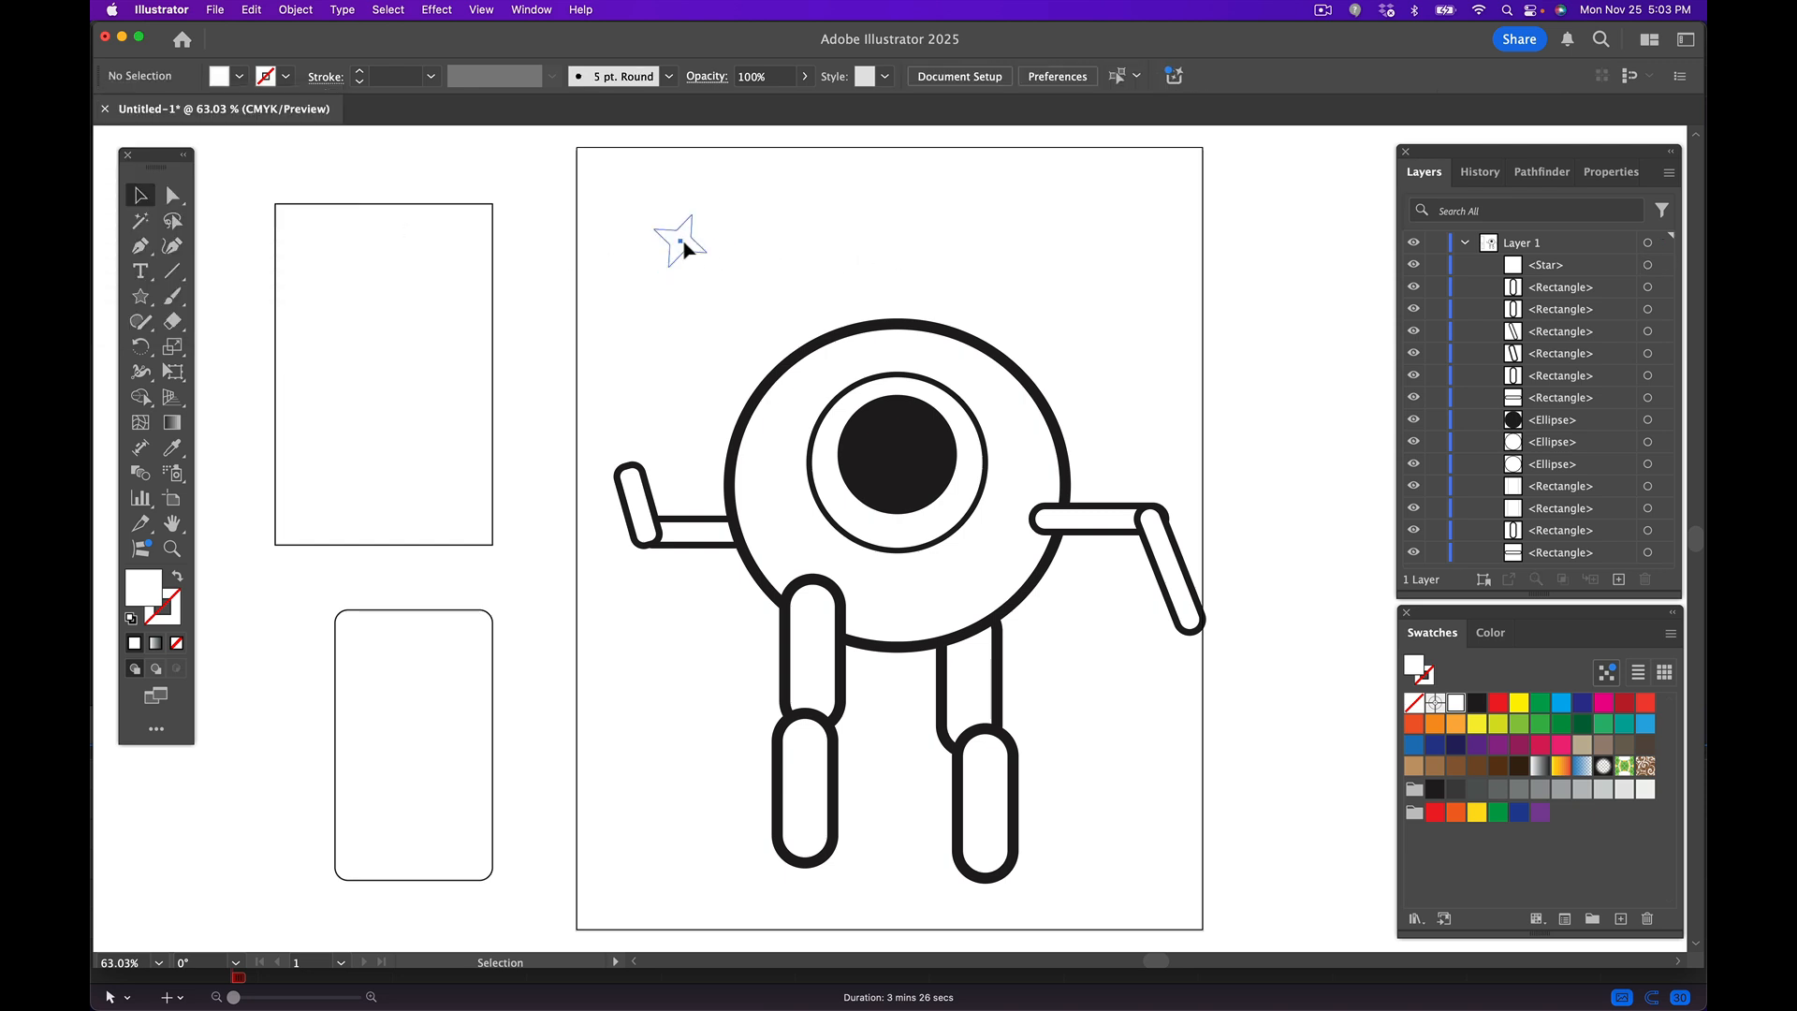
left_click_drag(684, 248, 876, 445)
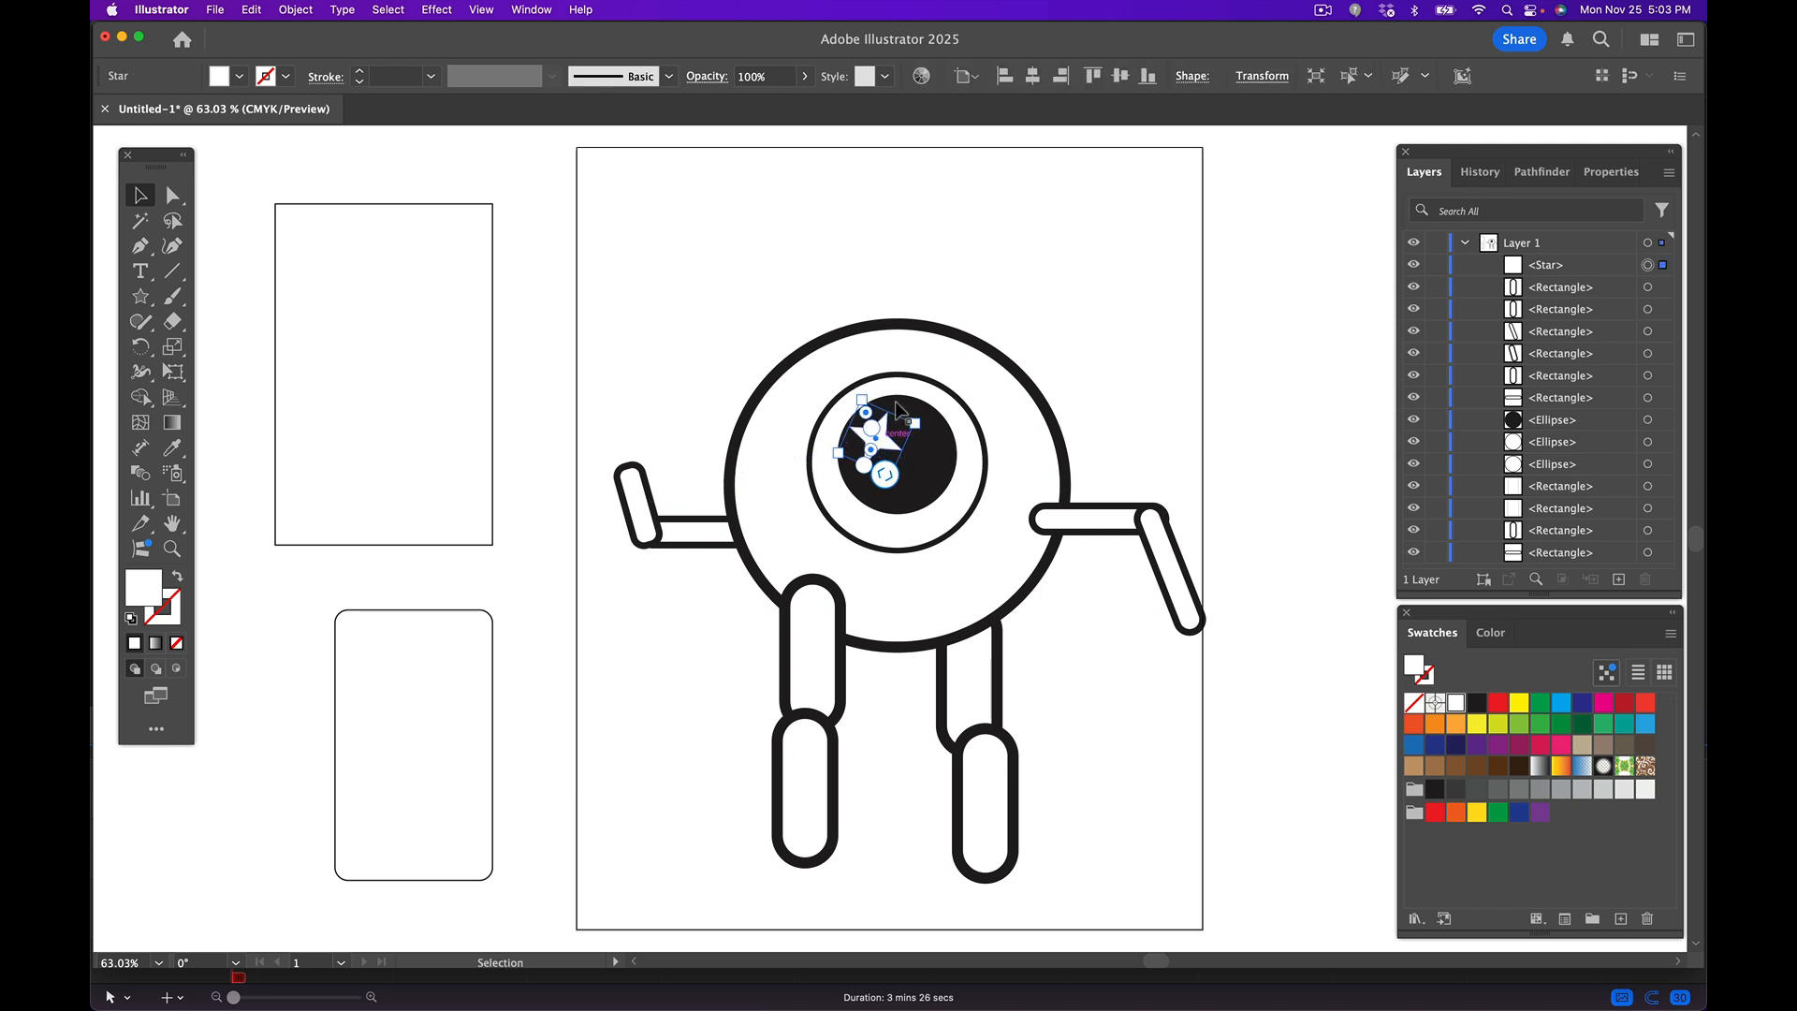
left_click(973, 232)
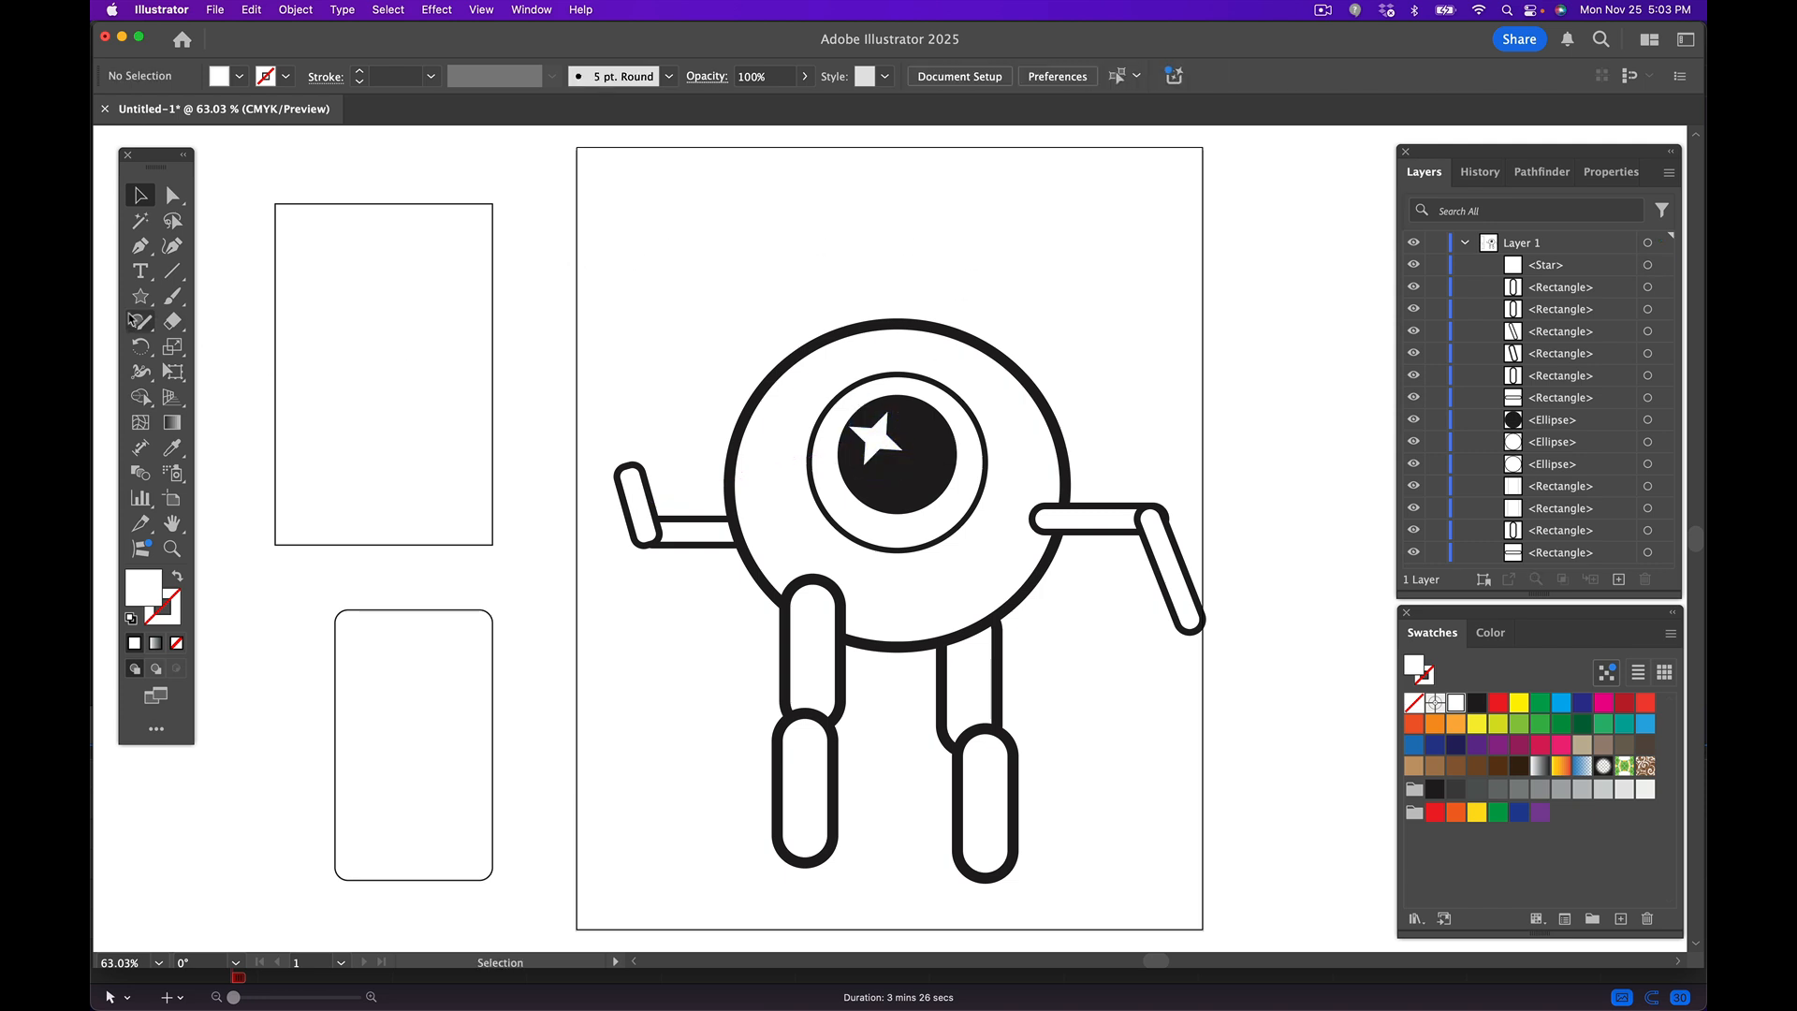
- Draw a small, nearly square rounded rectangle just above the left forearm and give it a black stroke
left_click_drag(140, 296, 190, 325)
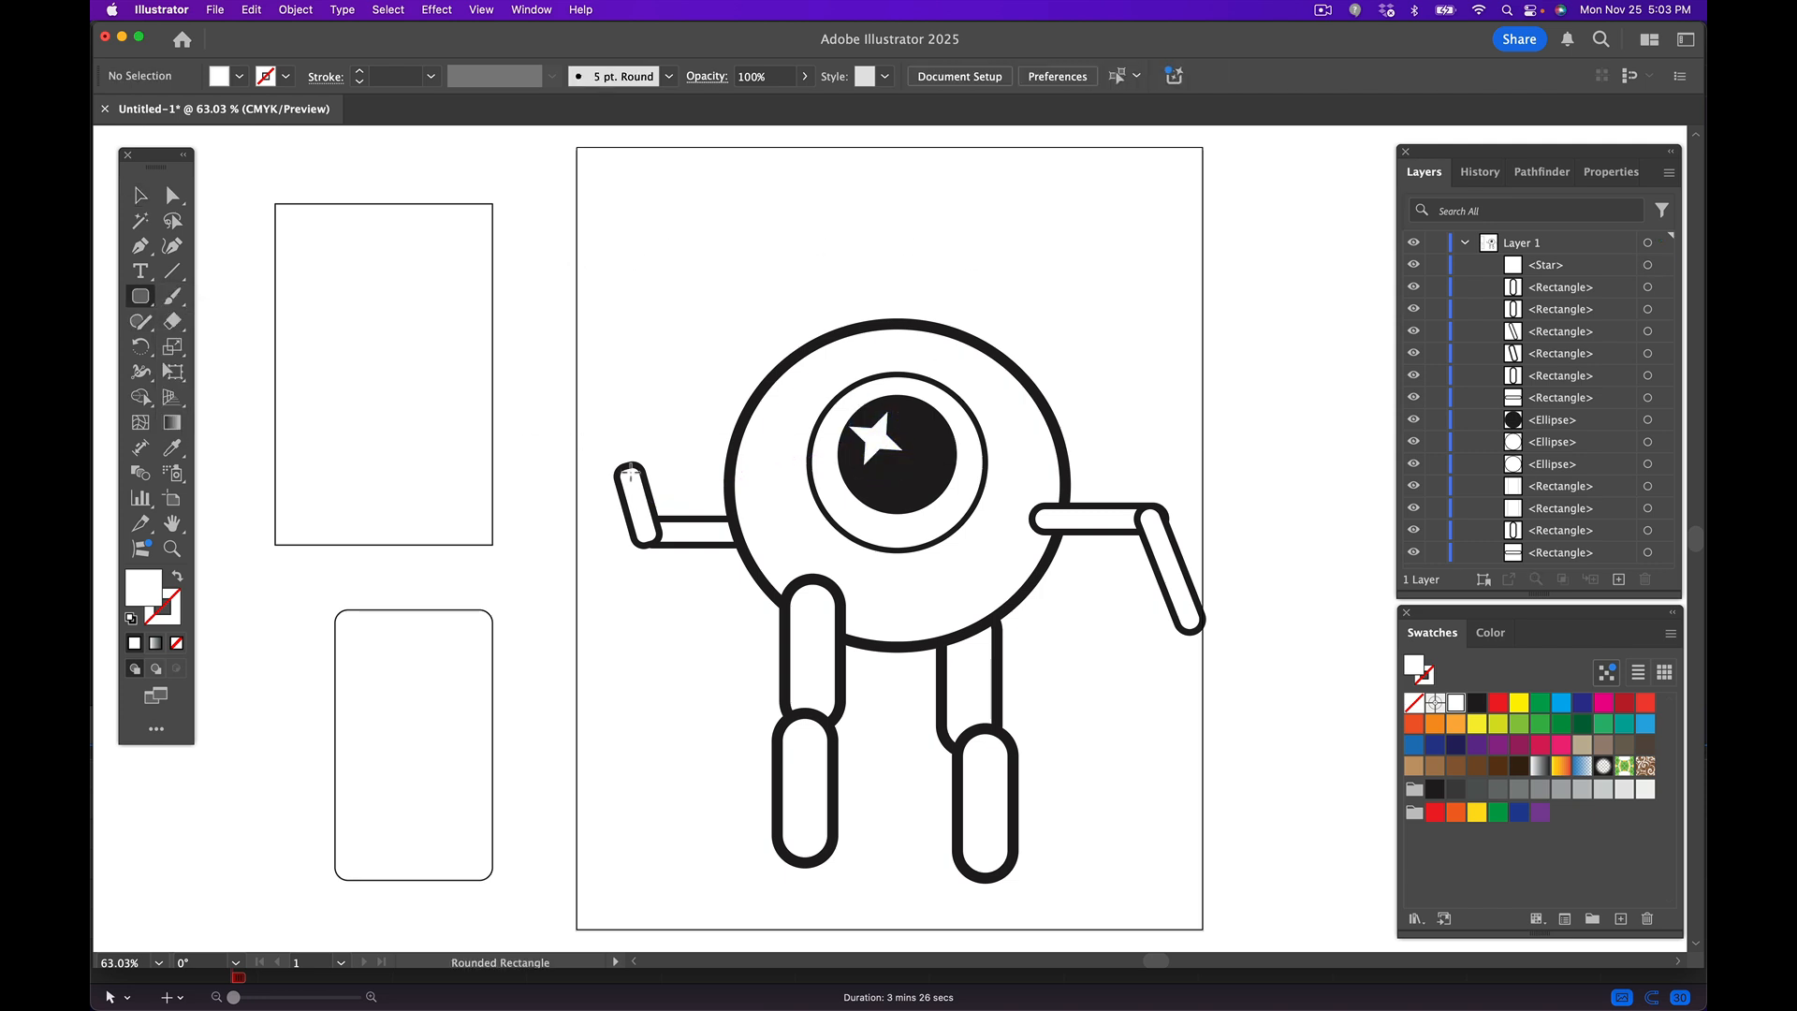
left_click_drag(597, 389, 647, 432)
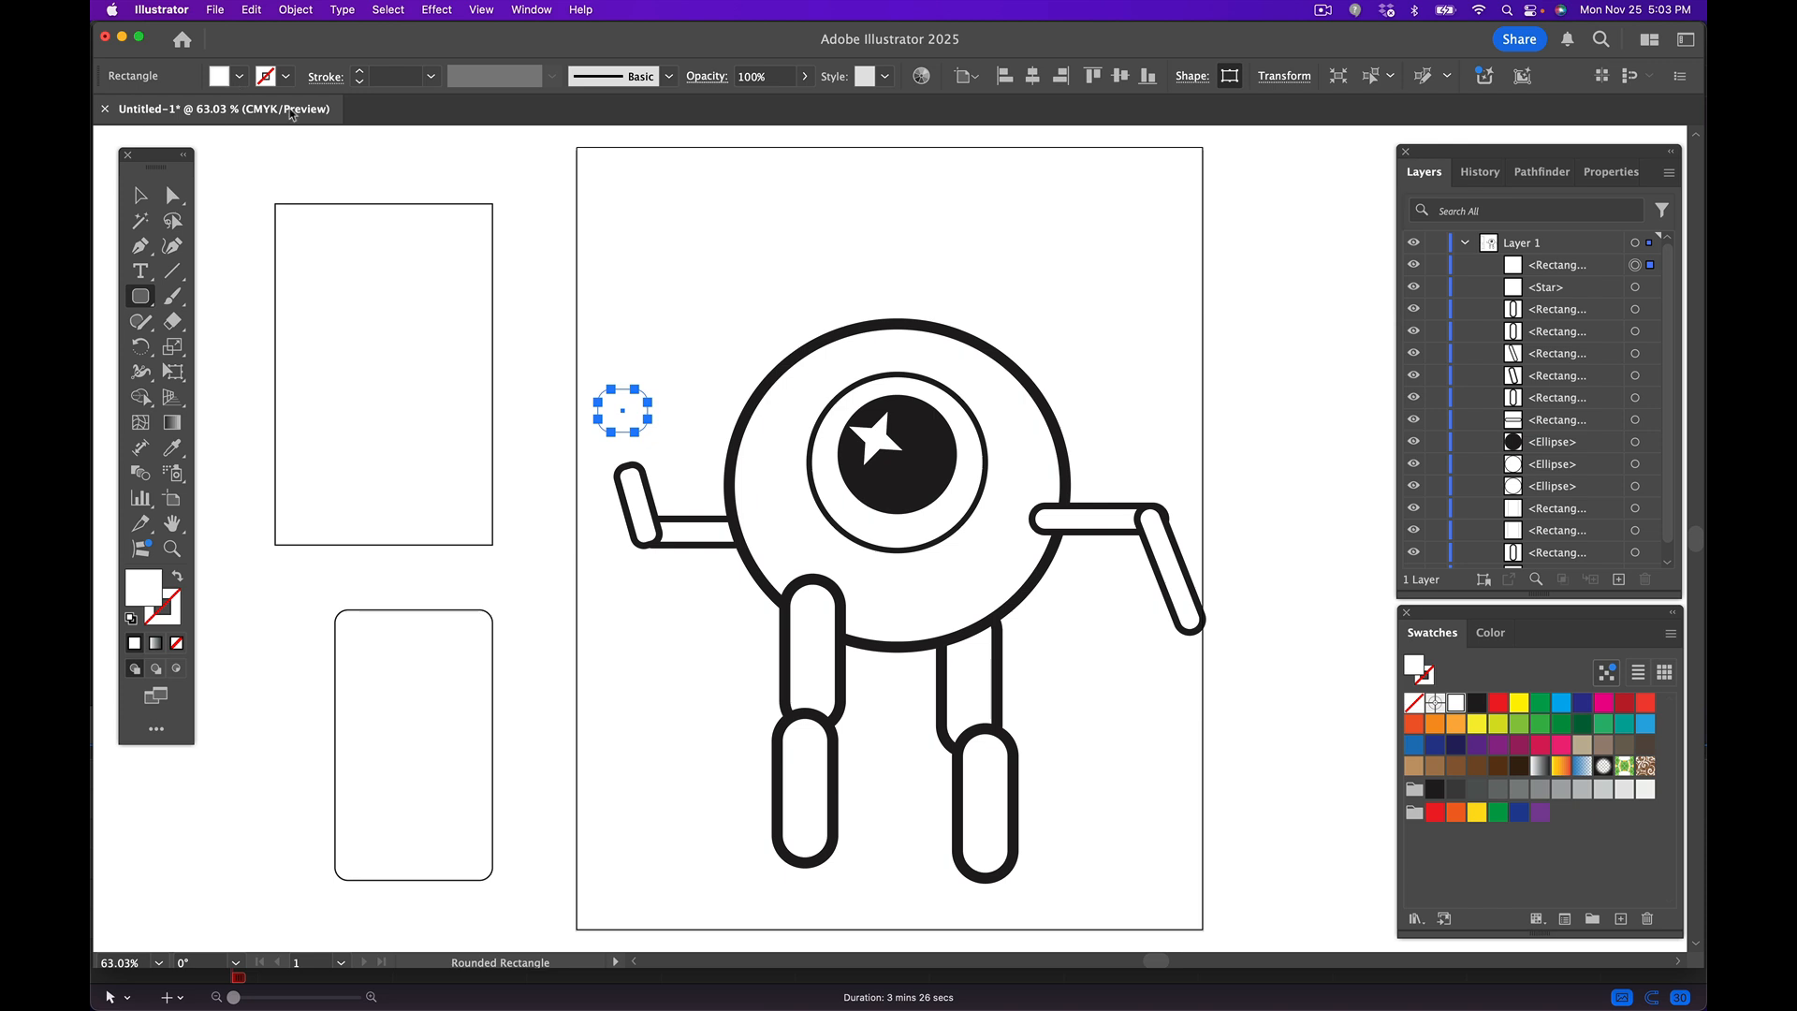
left_click(286, 75)
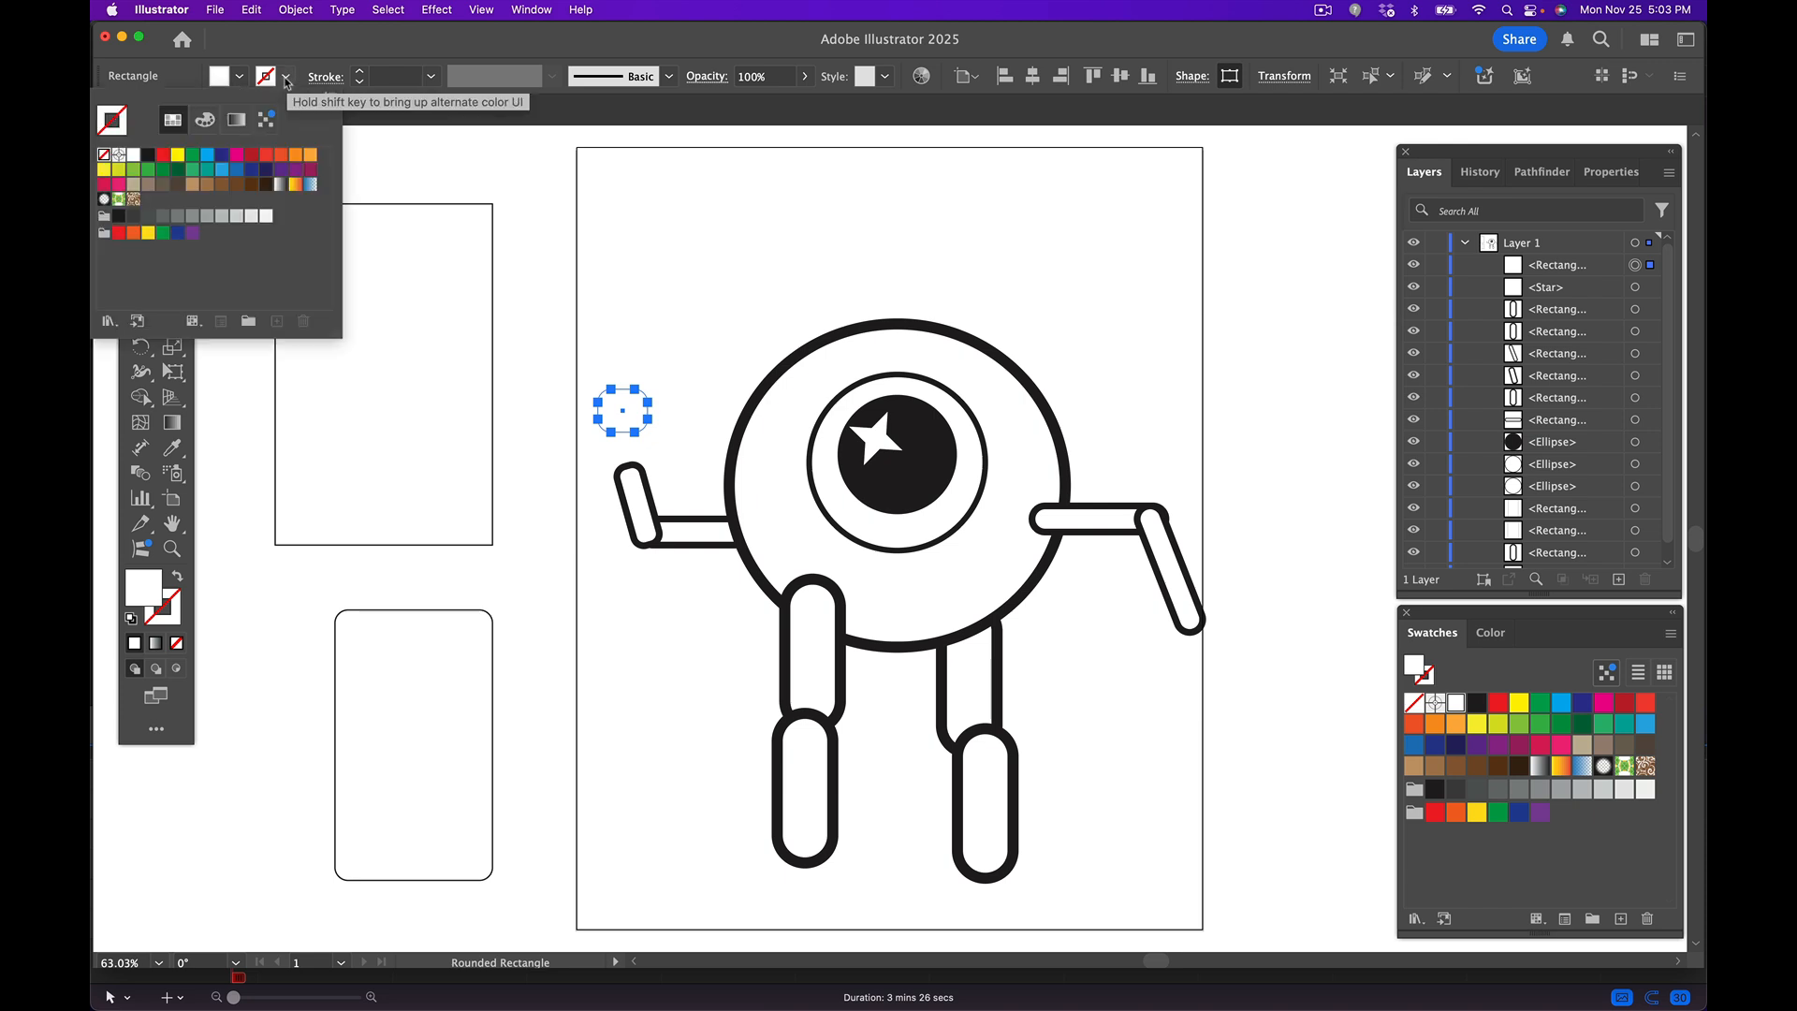
left_click(148, 157)
left_click(395, 52)
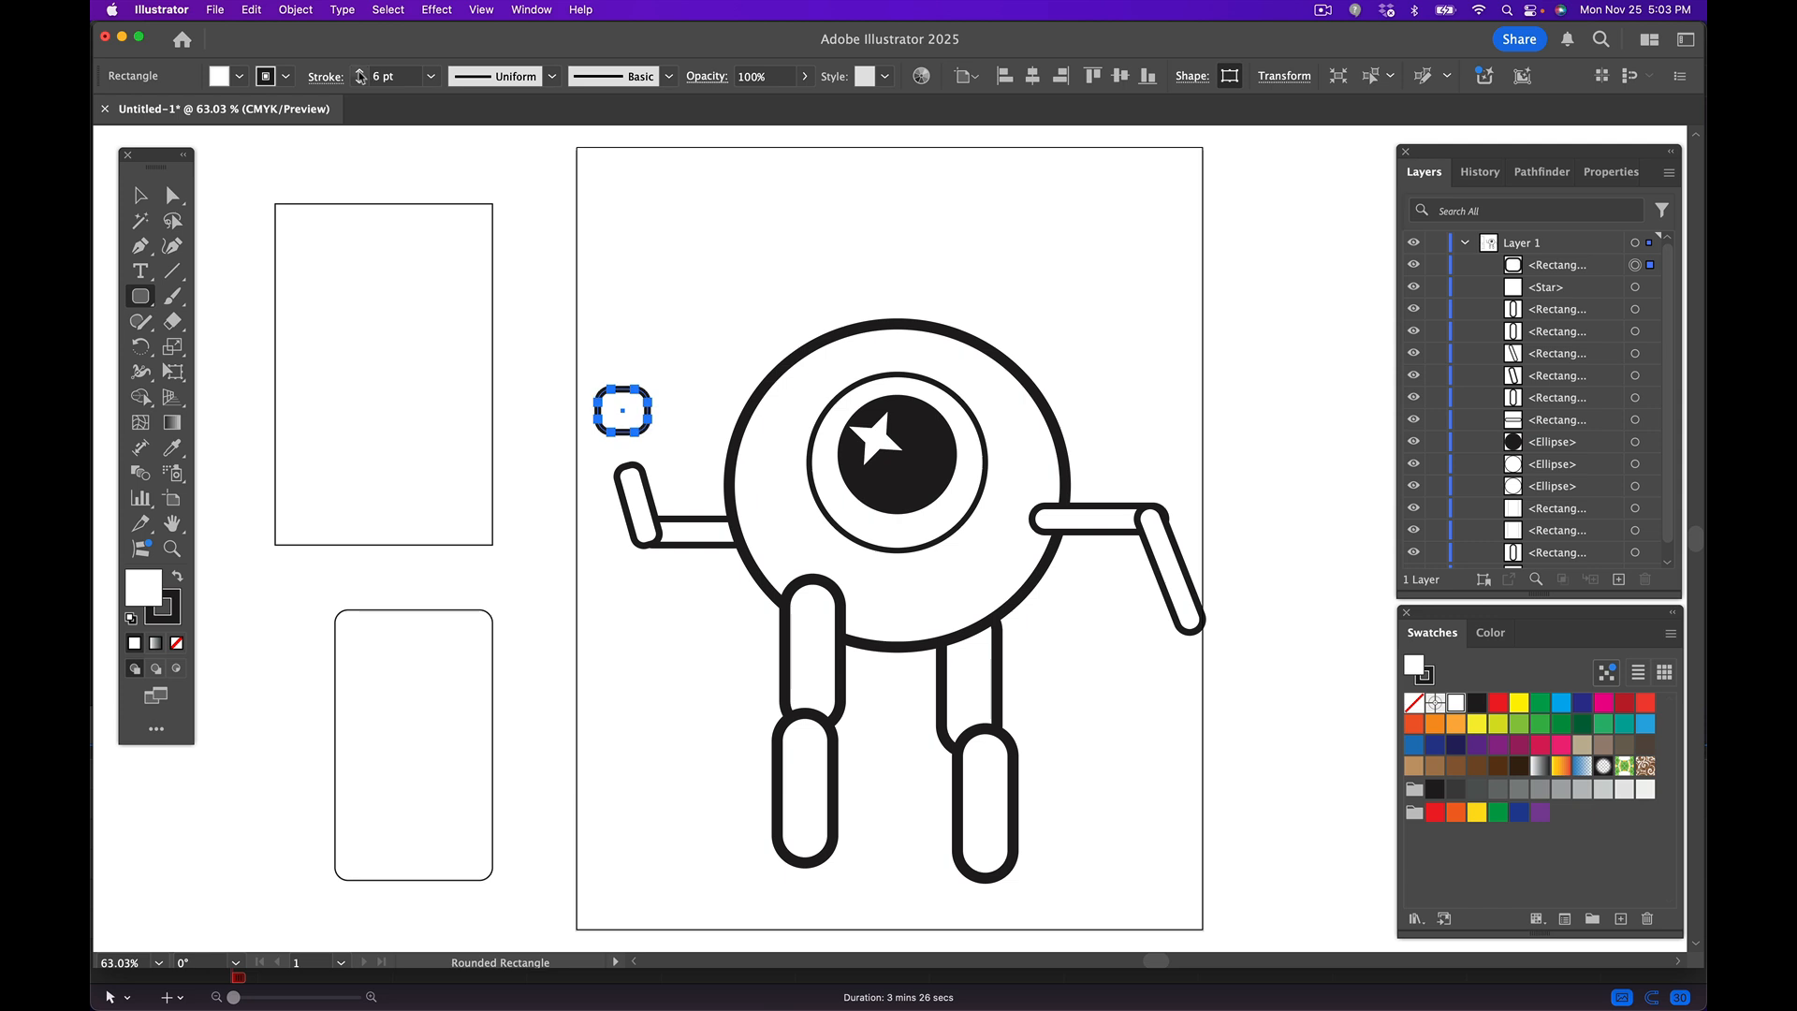
- Move the small rounded rectangle over the upper end of the left forearm as a hand
left_click(141, 196)
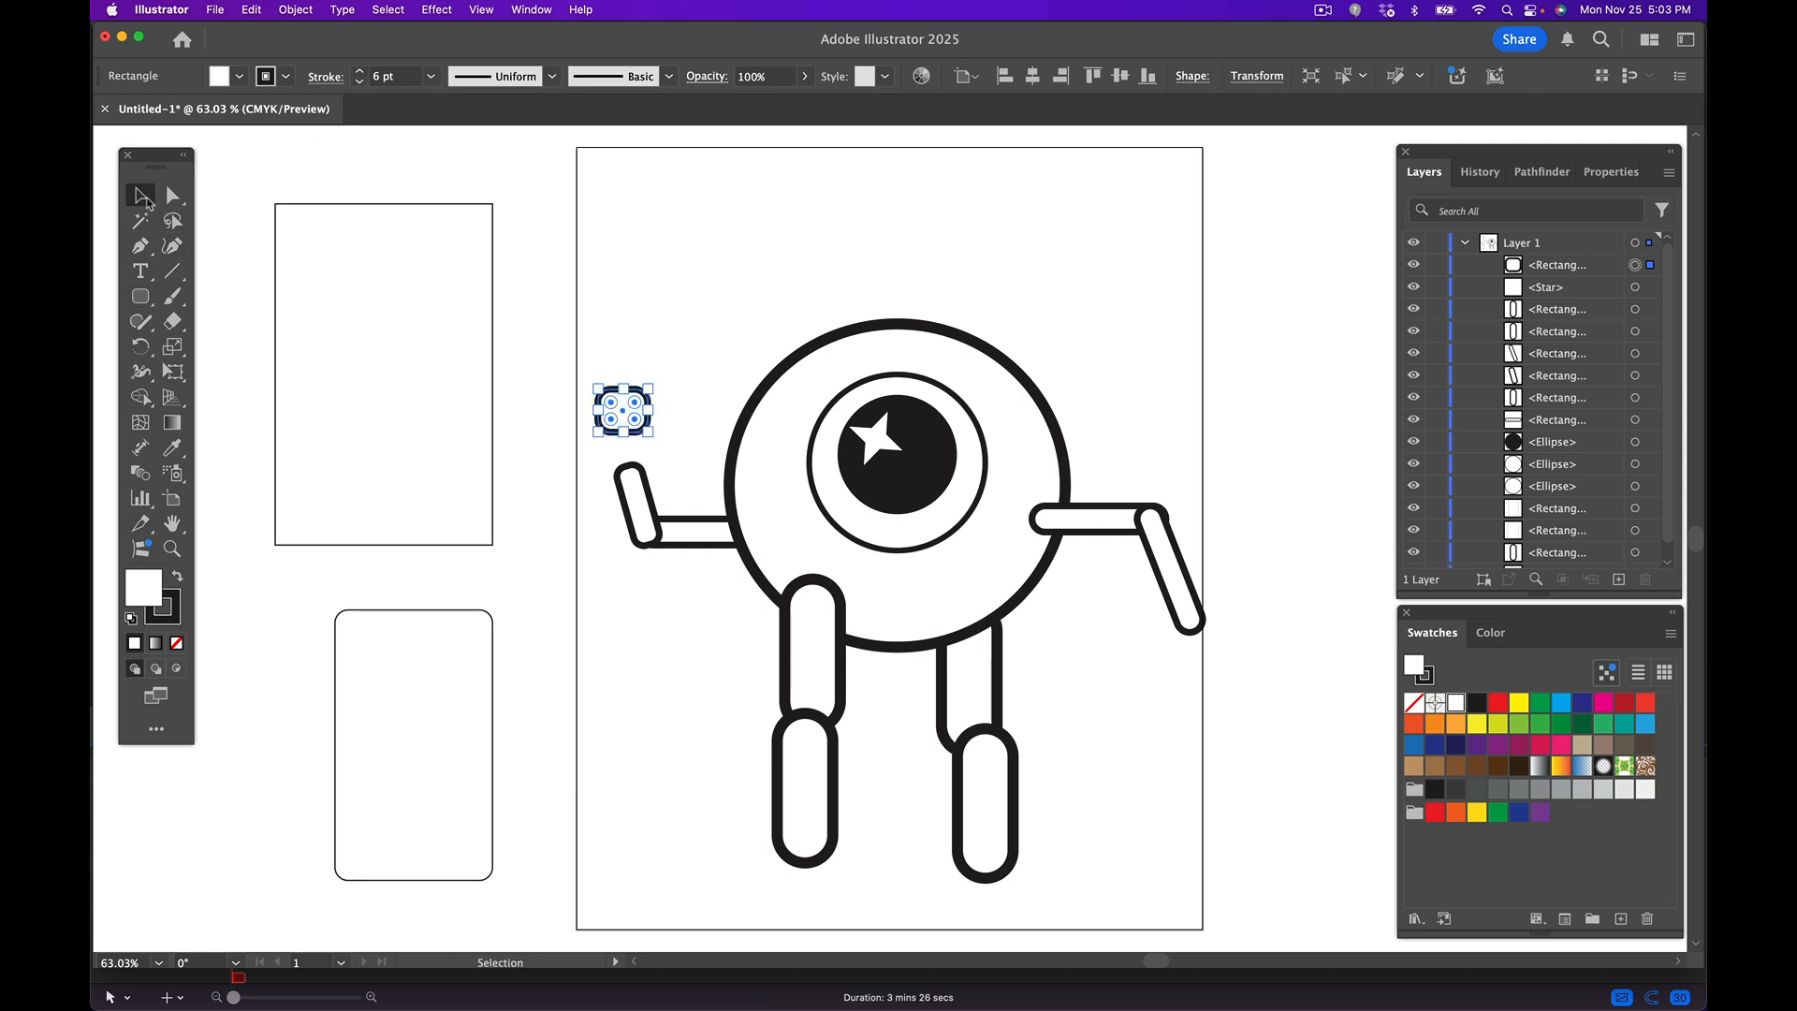
left_click(606, 324)
left_click_drag(621, 402, 634, 457)
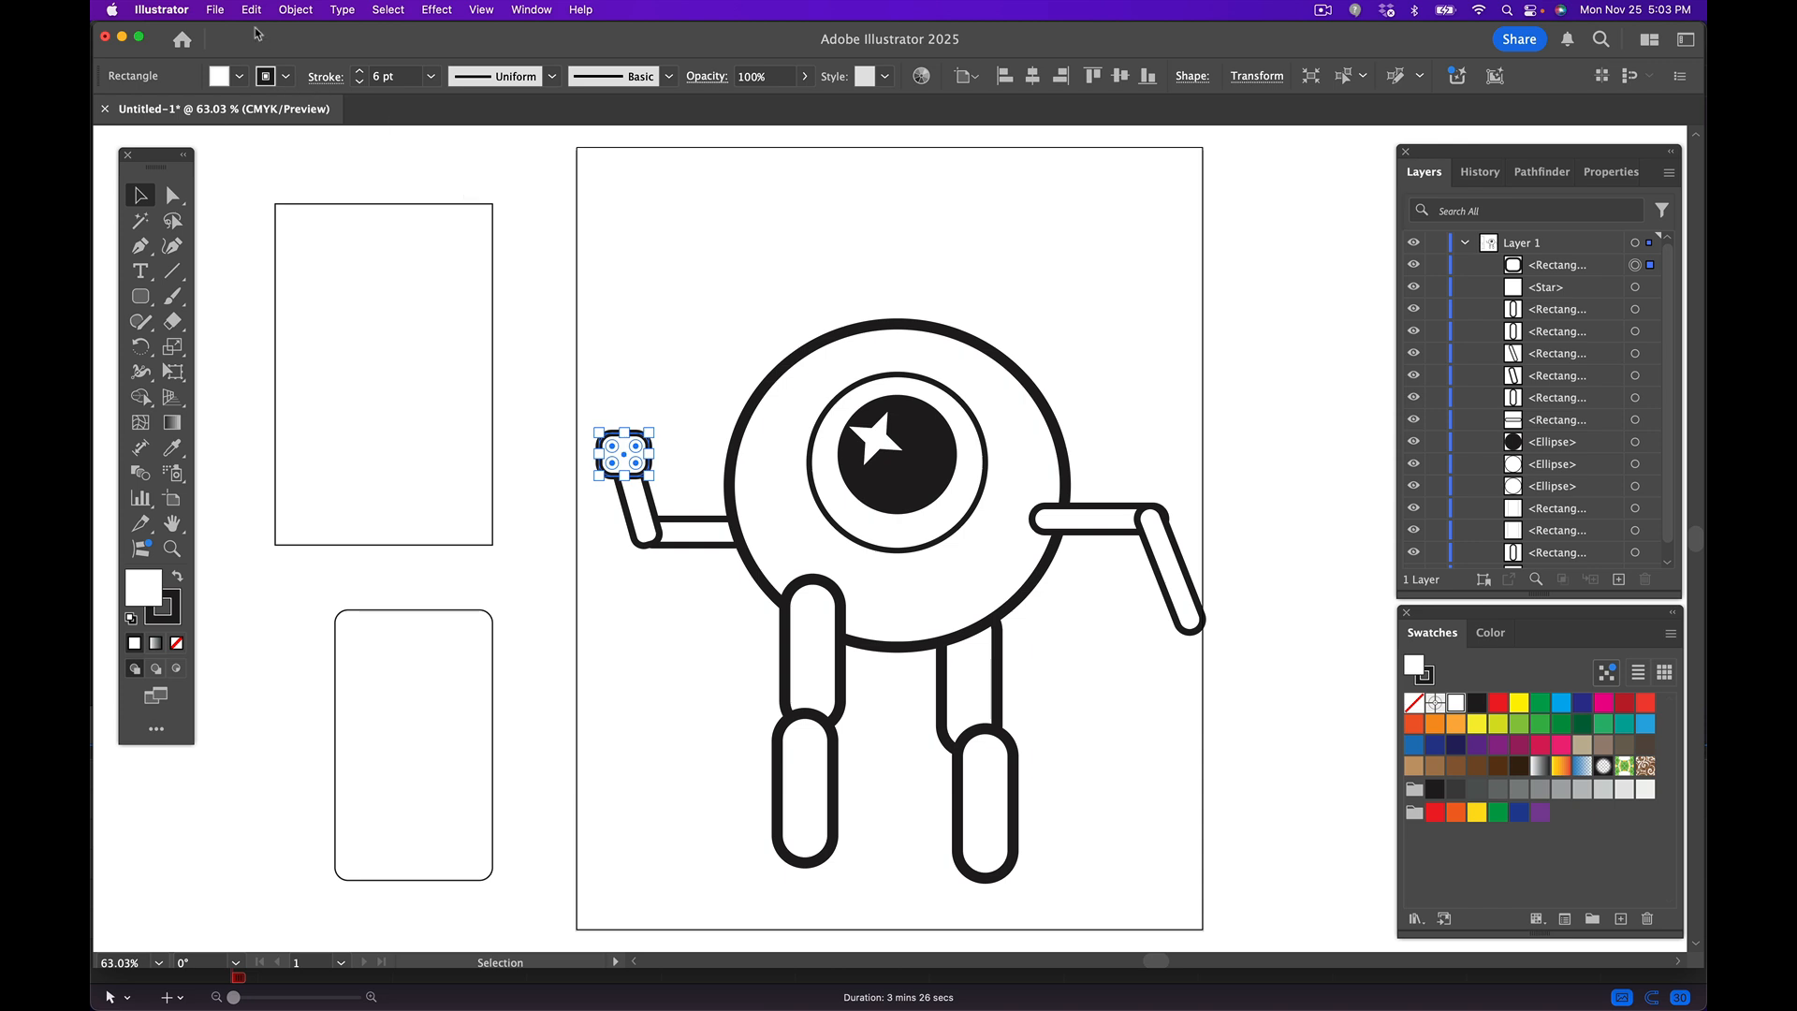
- Duplicate the left hand by copy and paste, and place the copy over the lower end of the right forearm
left_click(215, 10)
mouse_move(259, 10)
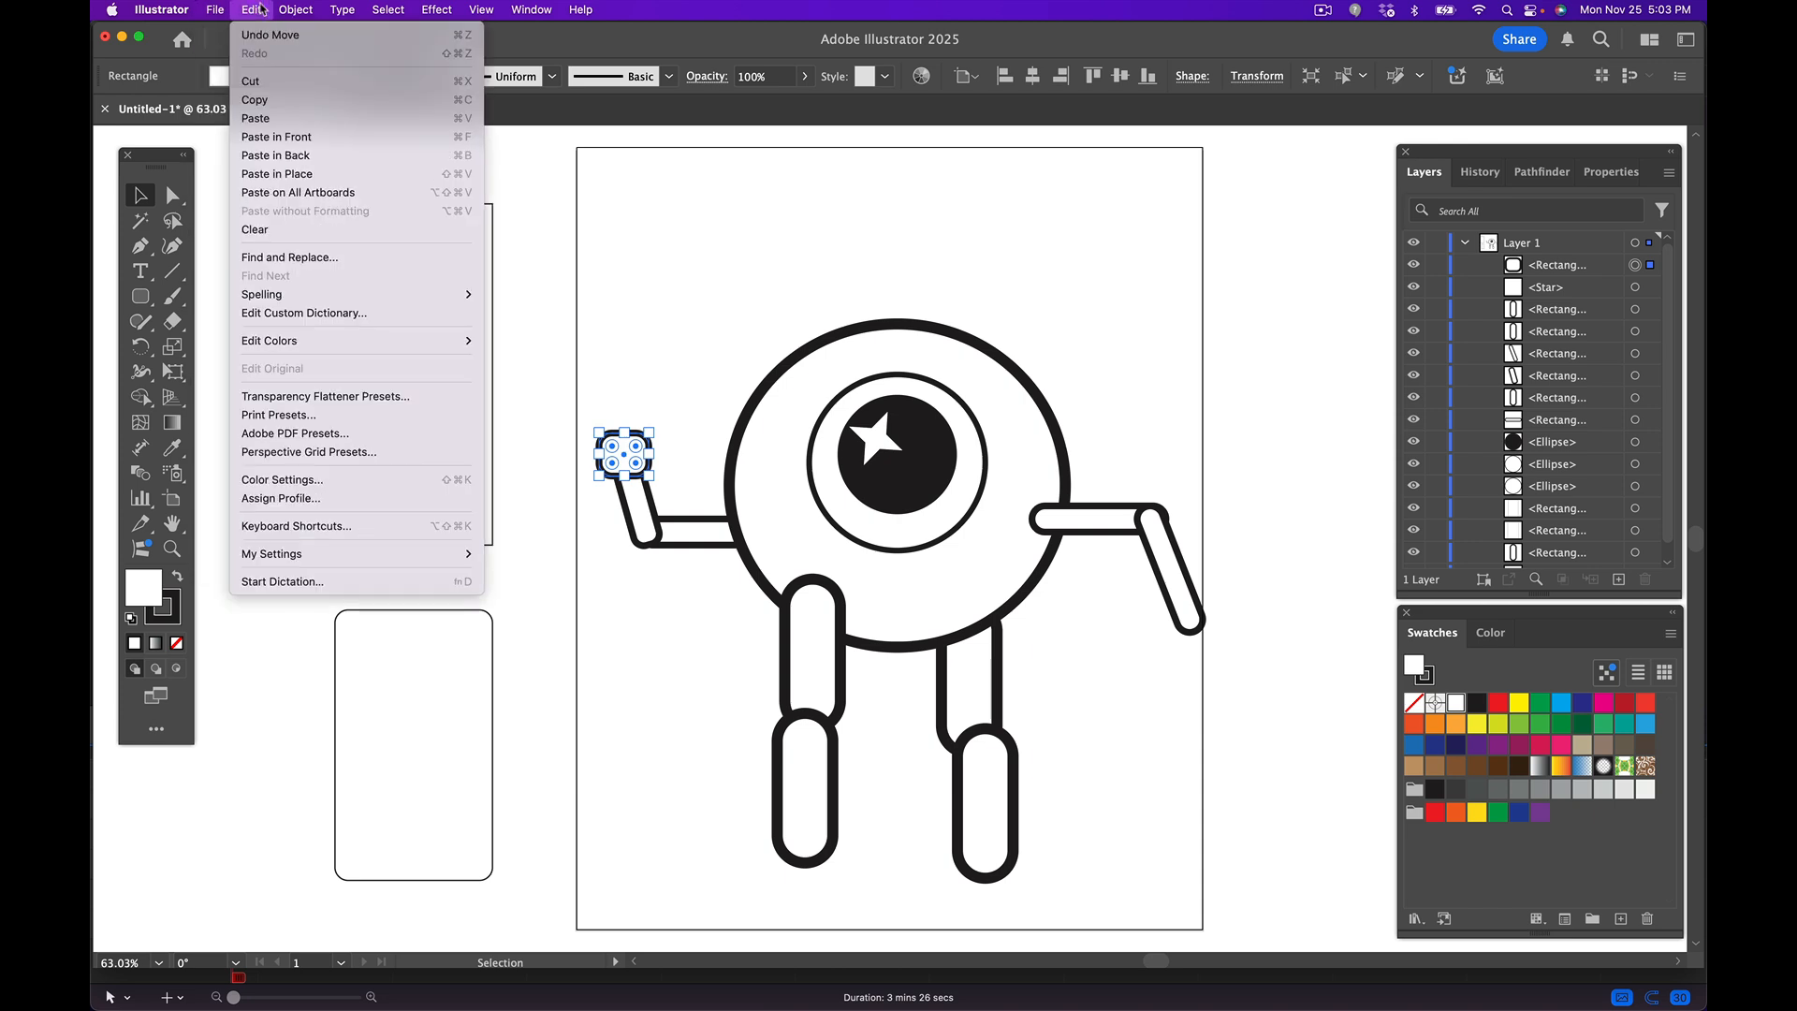
left_click(263, 99)
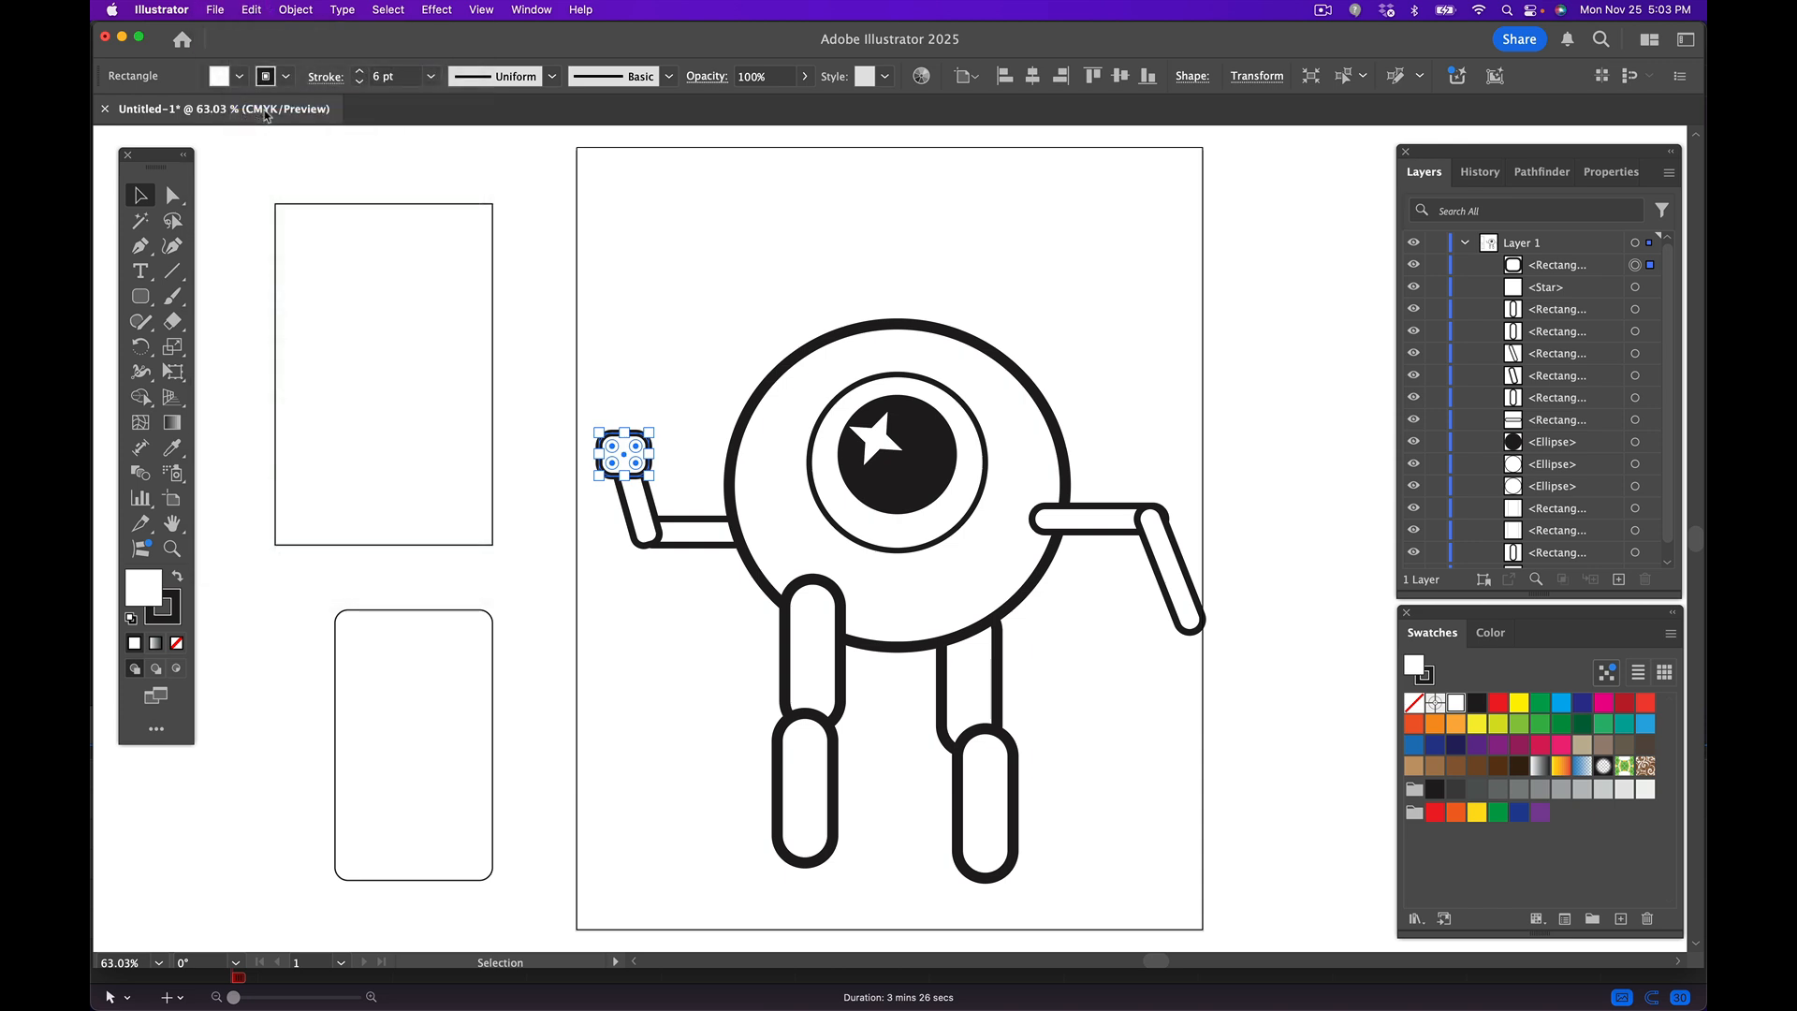
left_click(249, 11)
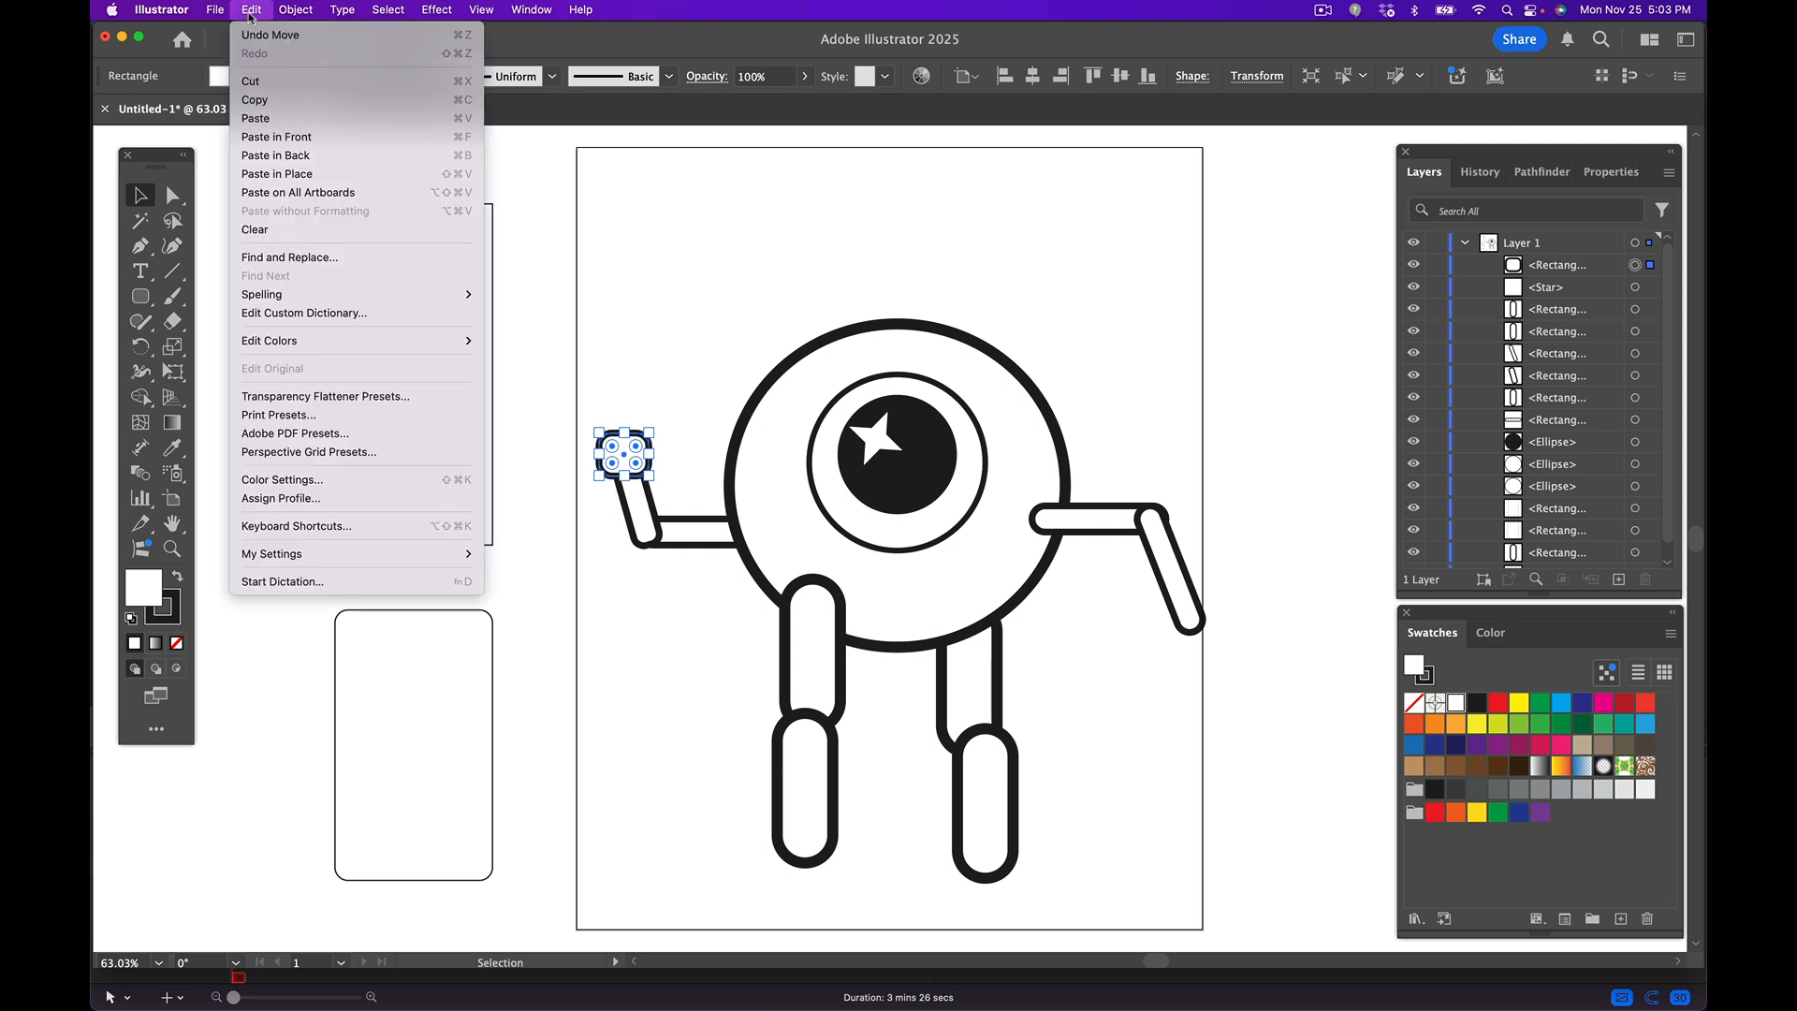
left_click(262, 117)
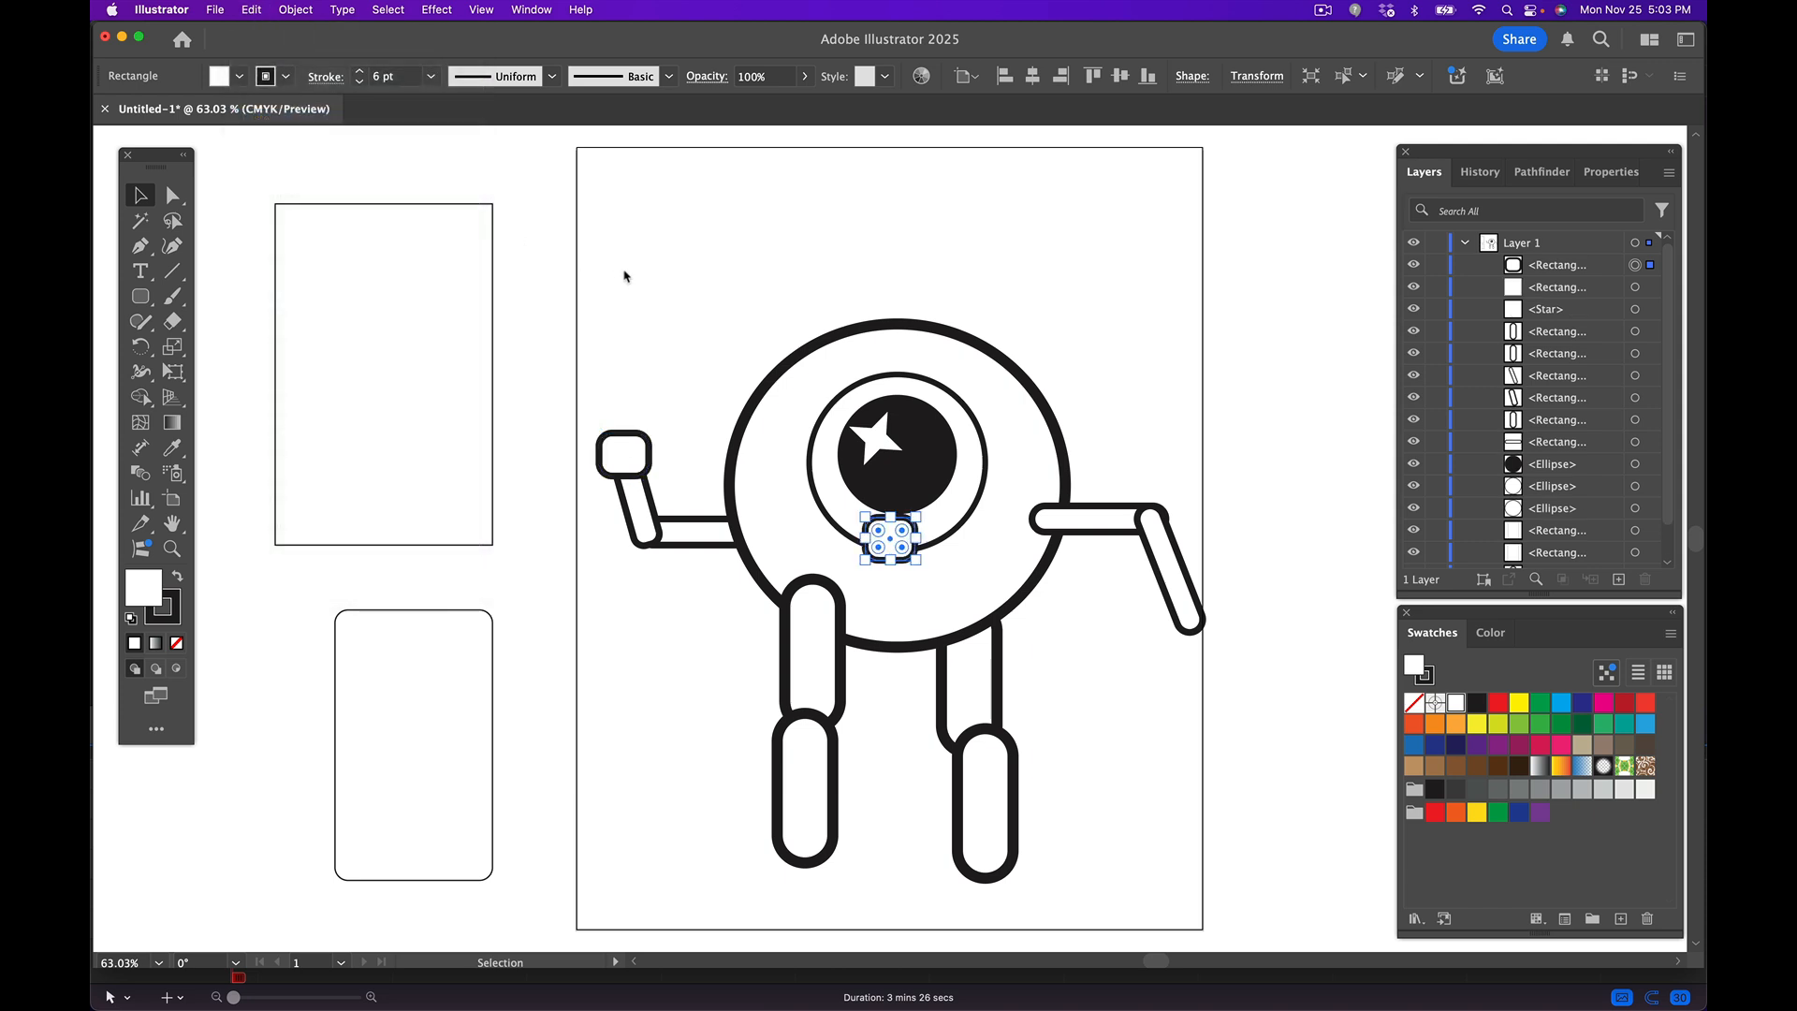
left_click(1163, 732)
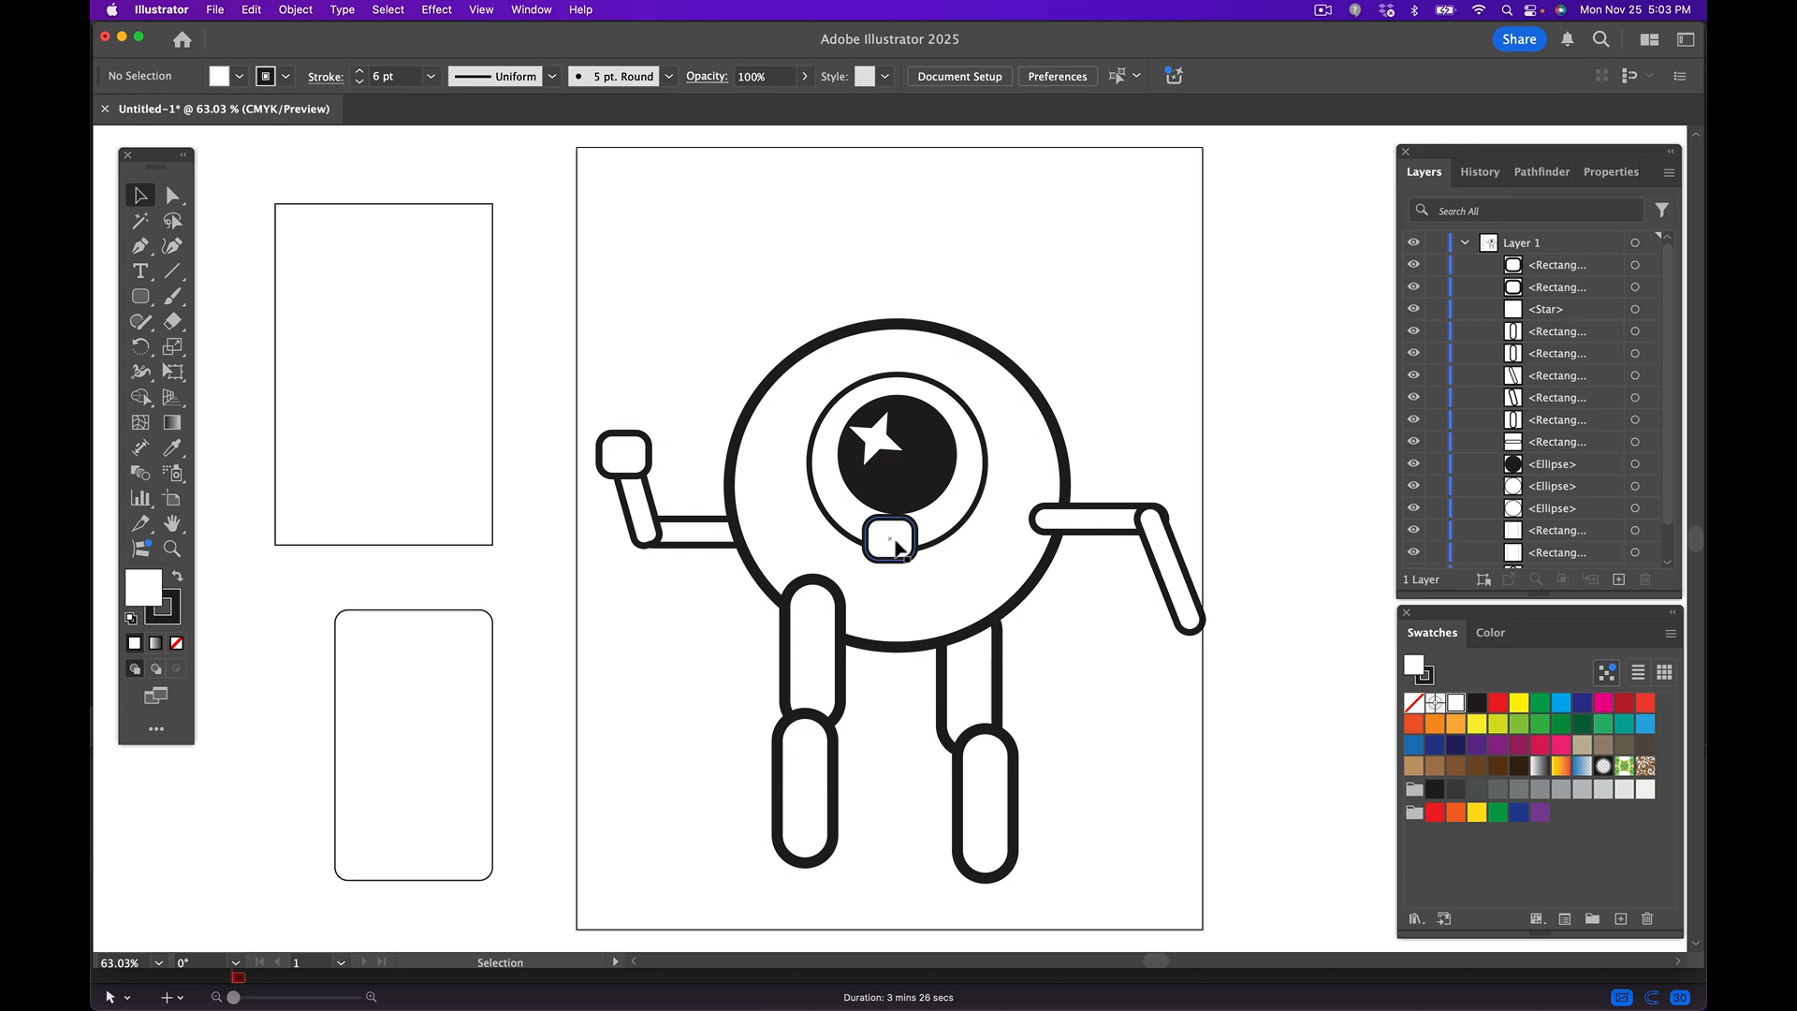
left_click_drag(900, 551, 1182, 644)
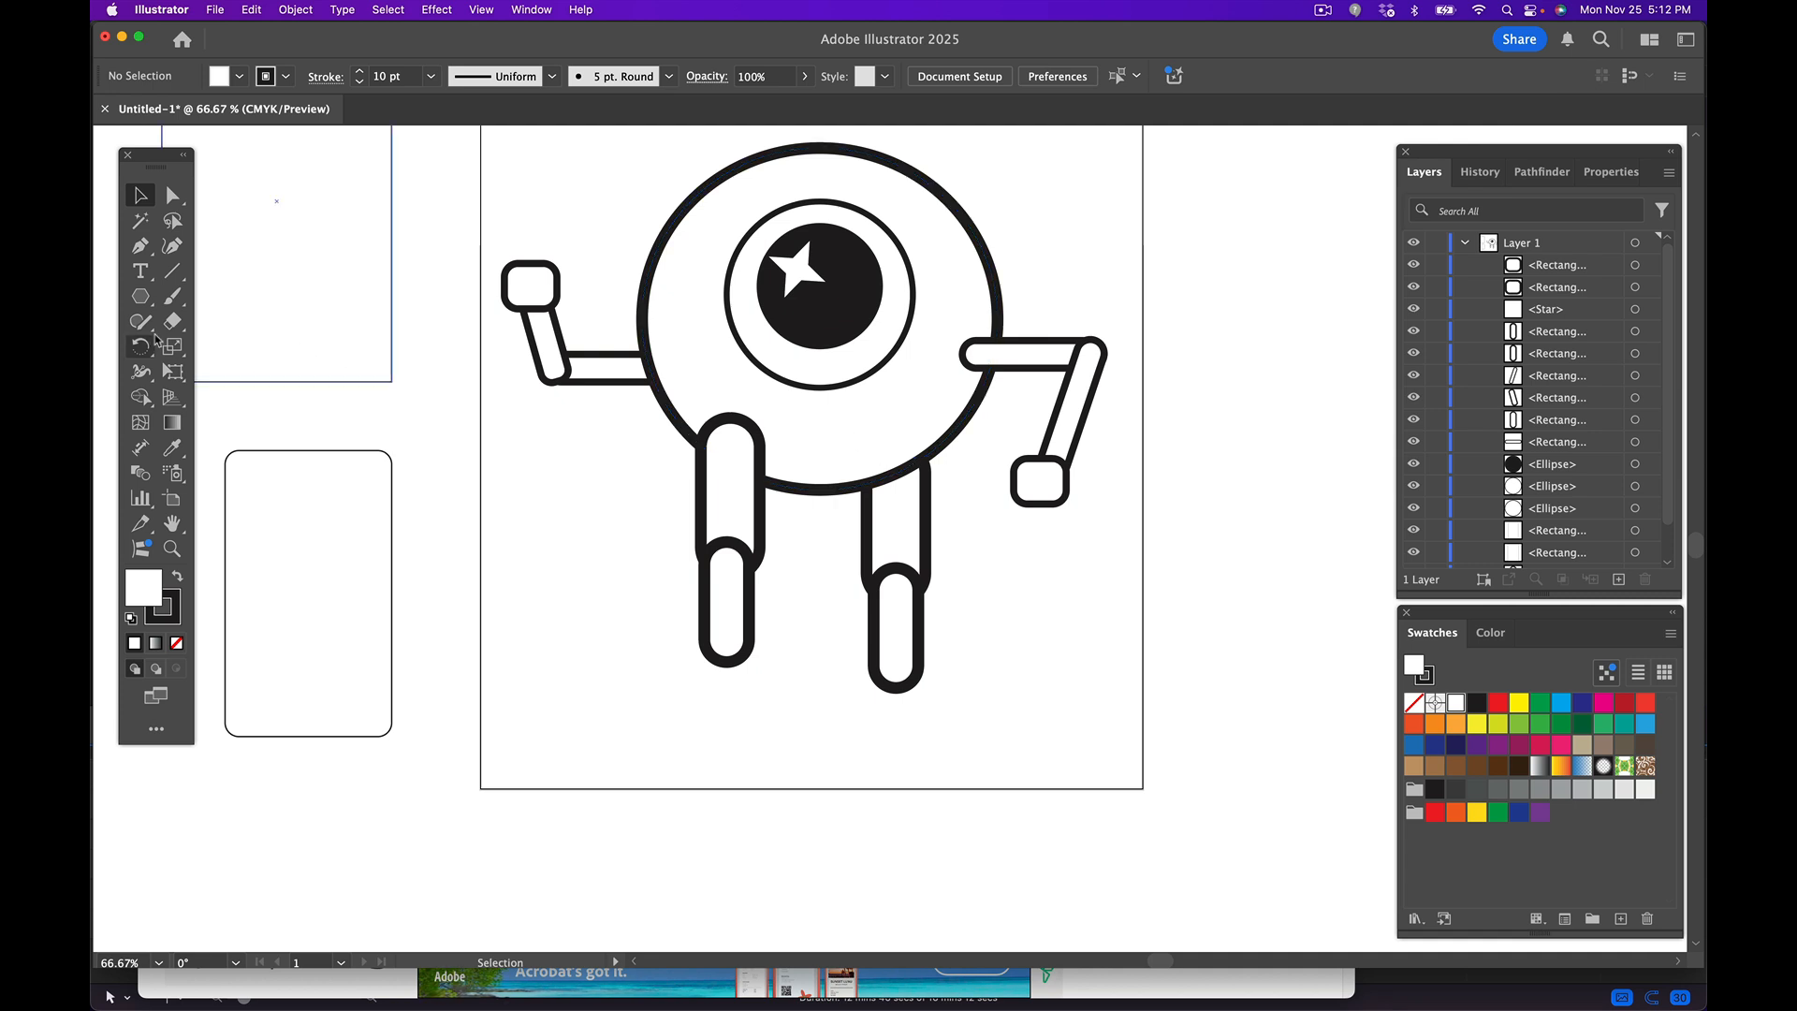
- Create a three-sided polygon with a 0.2442 in radius in the empty area beside the left shin
left_click(141, 297)
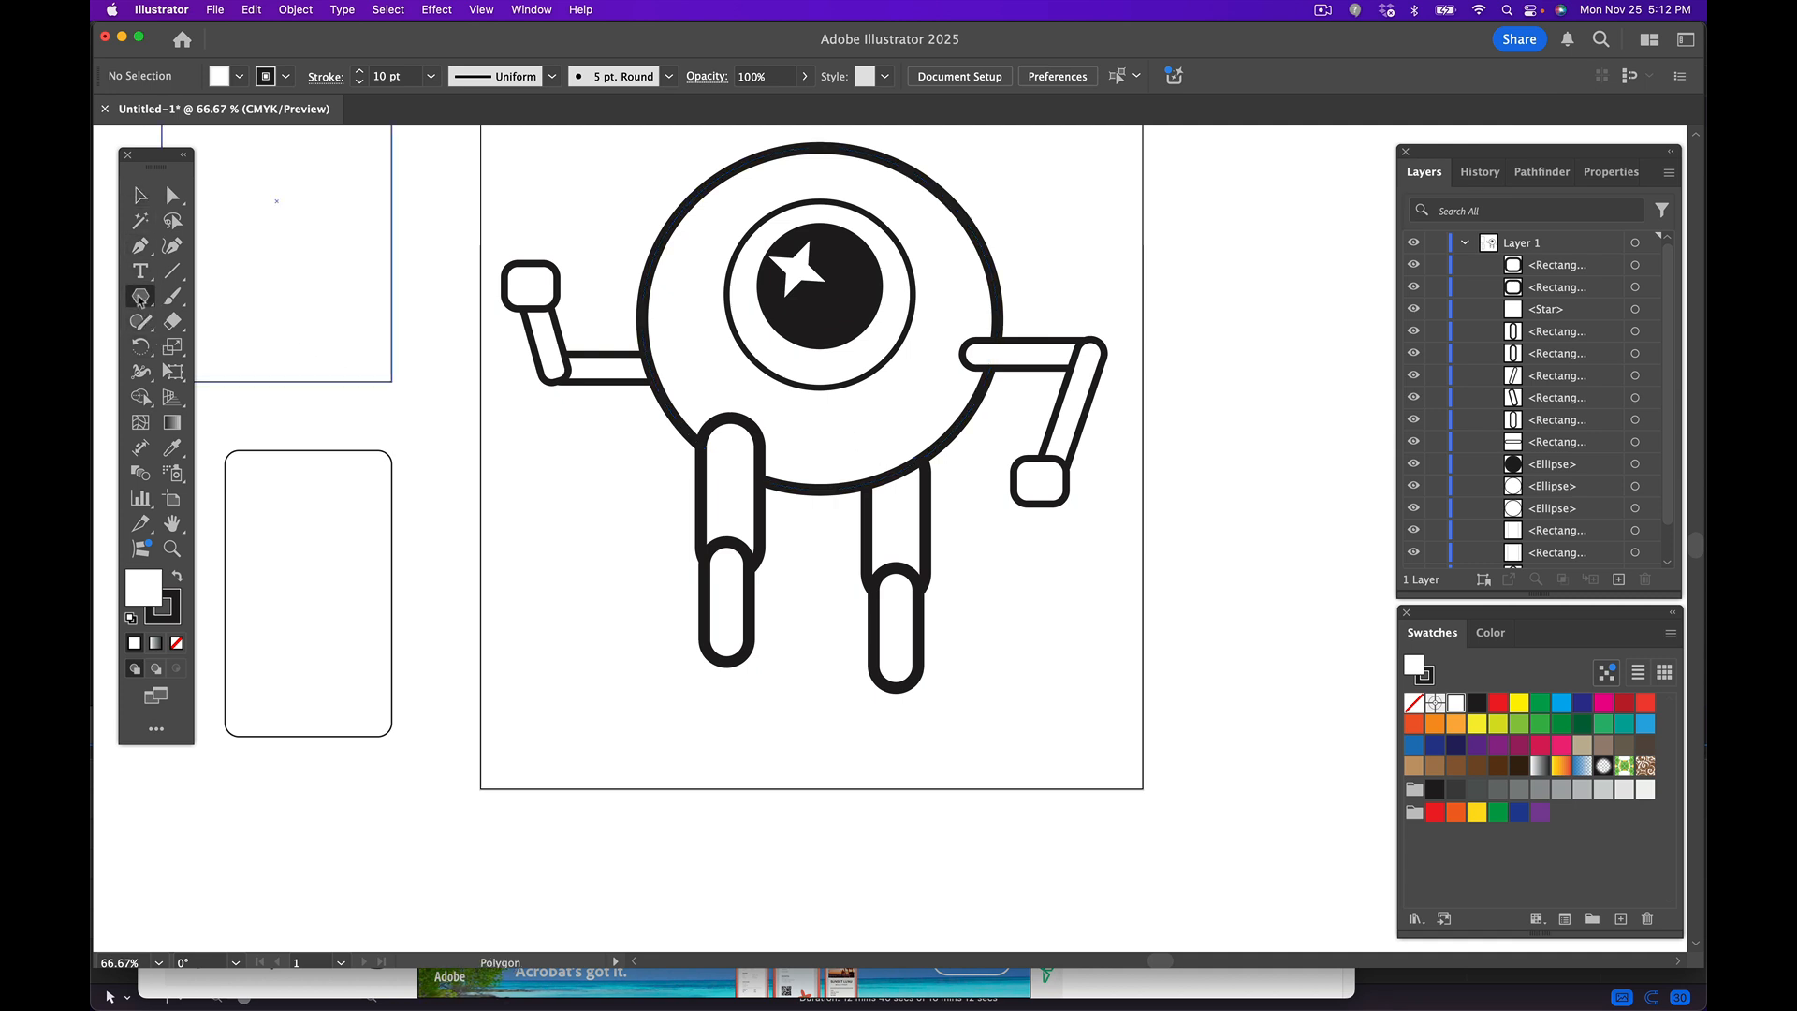
left_click(140, 299)
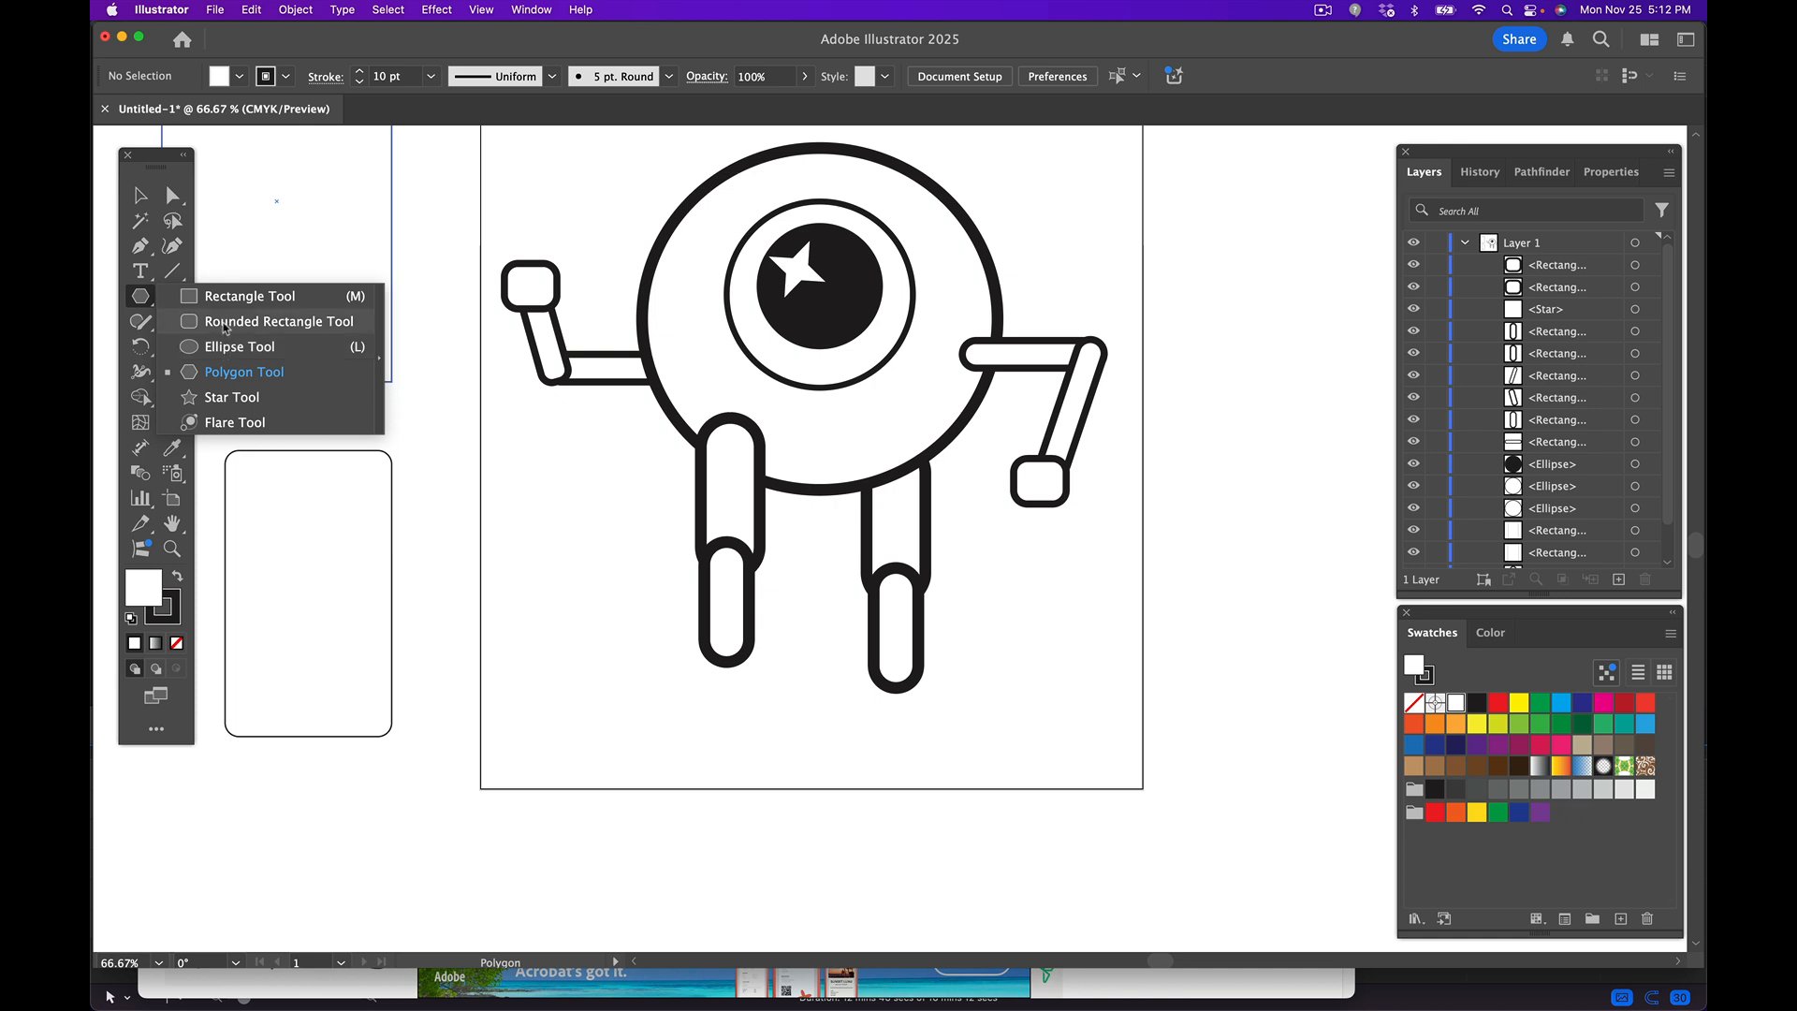
left_click(211, 321)
left_click(140, 297)
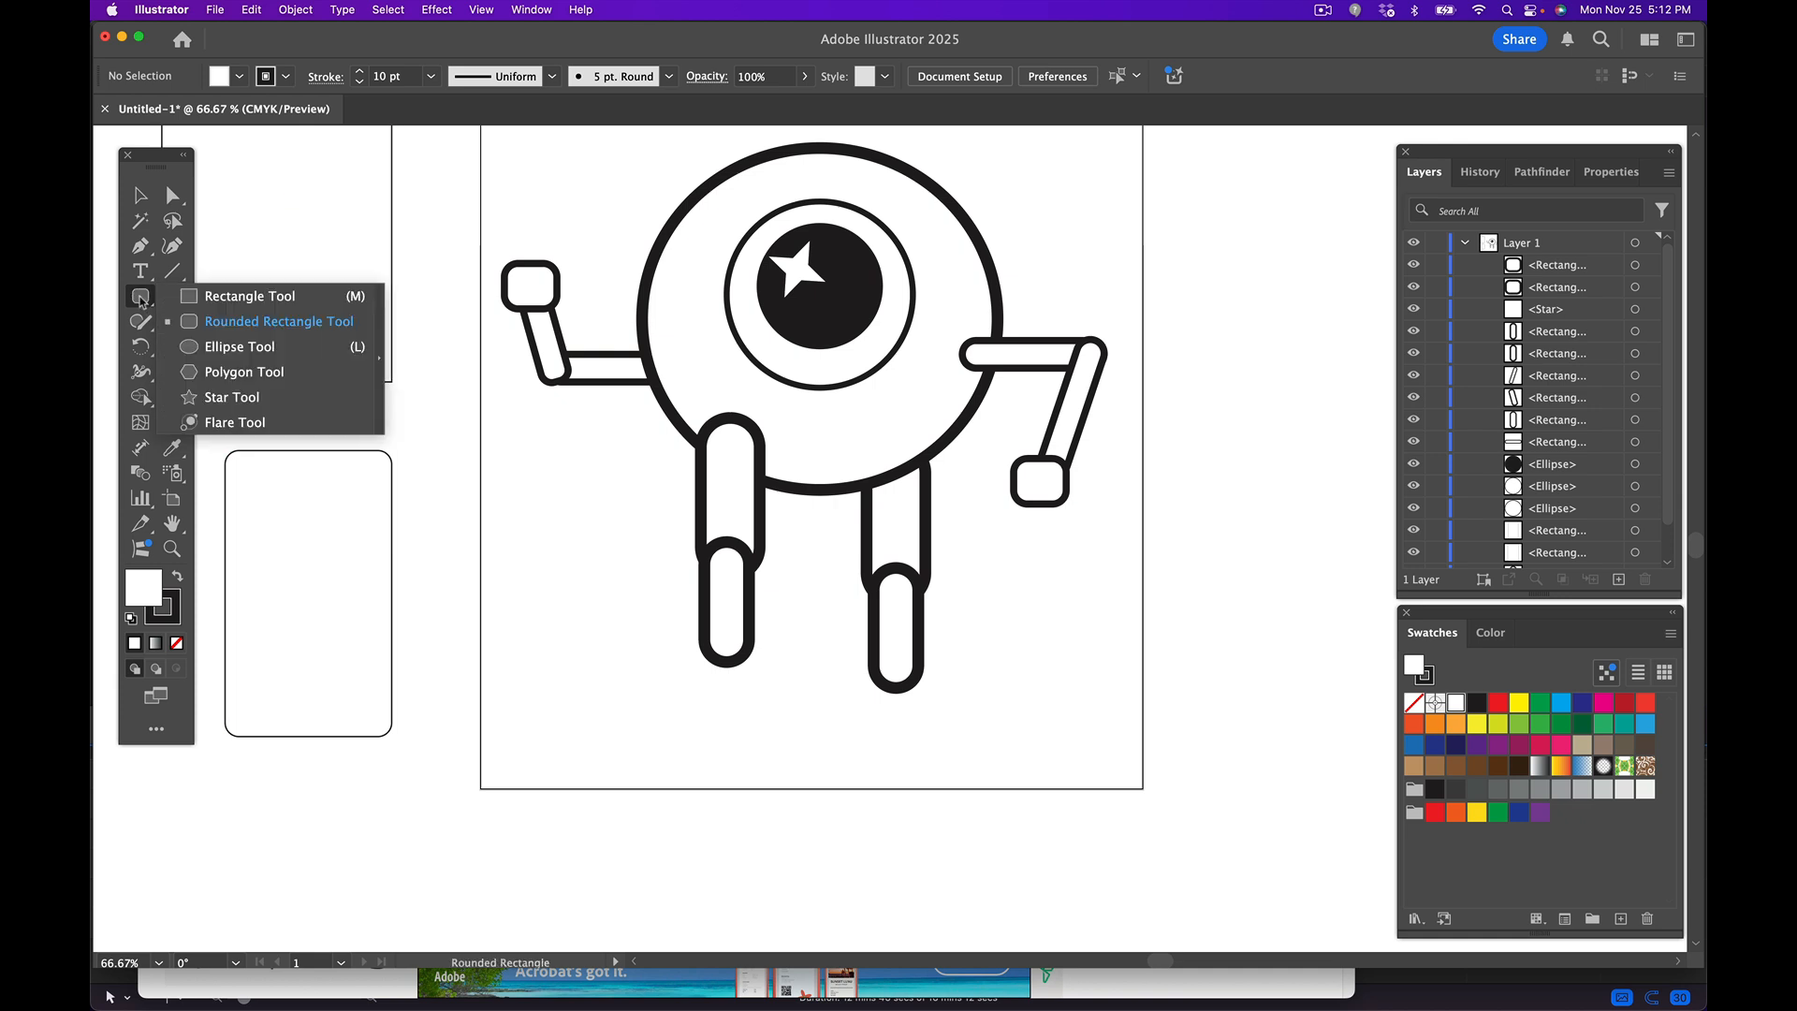
left_click(244, 372)
left_click(555, 584)
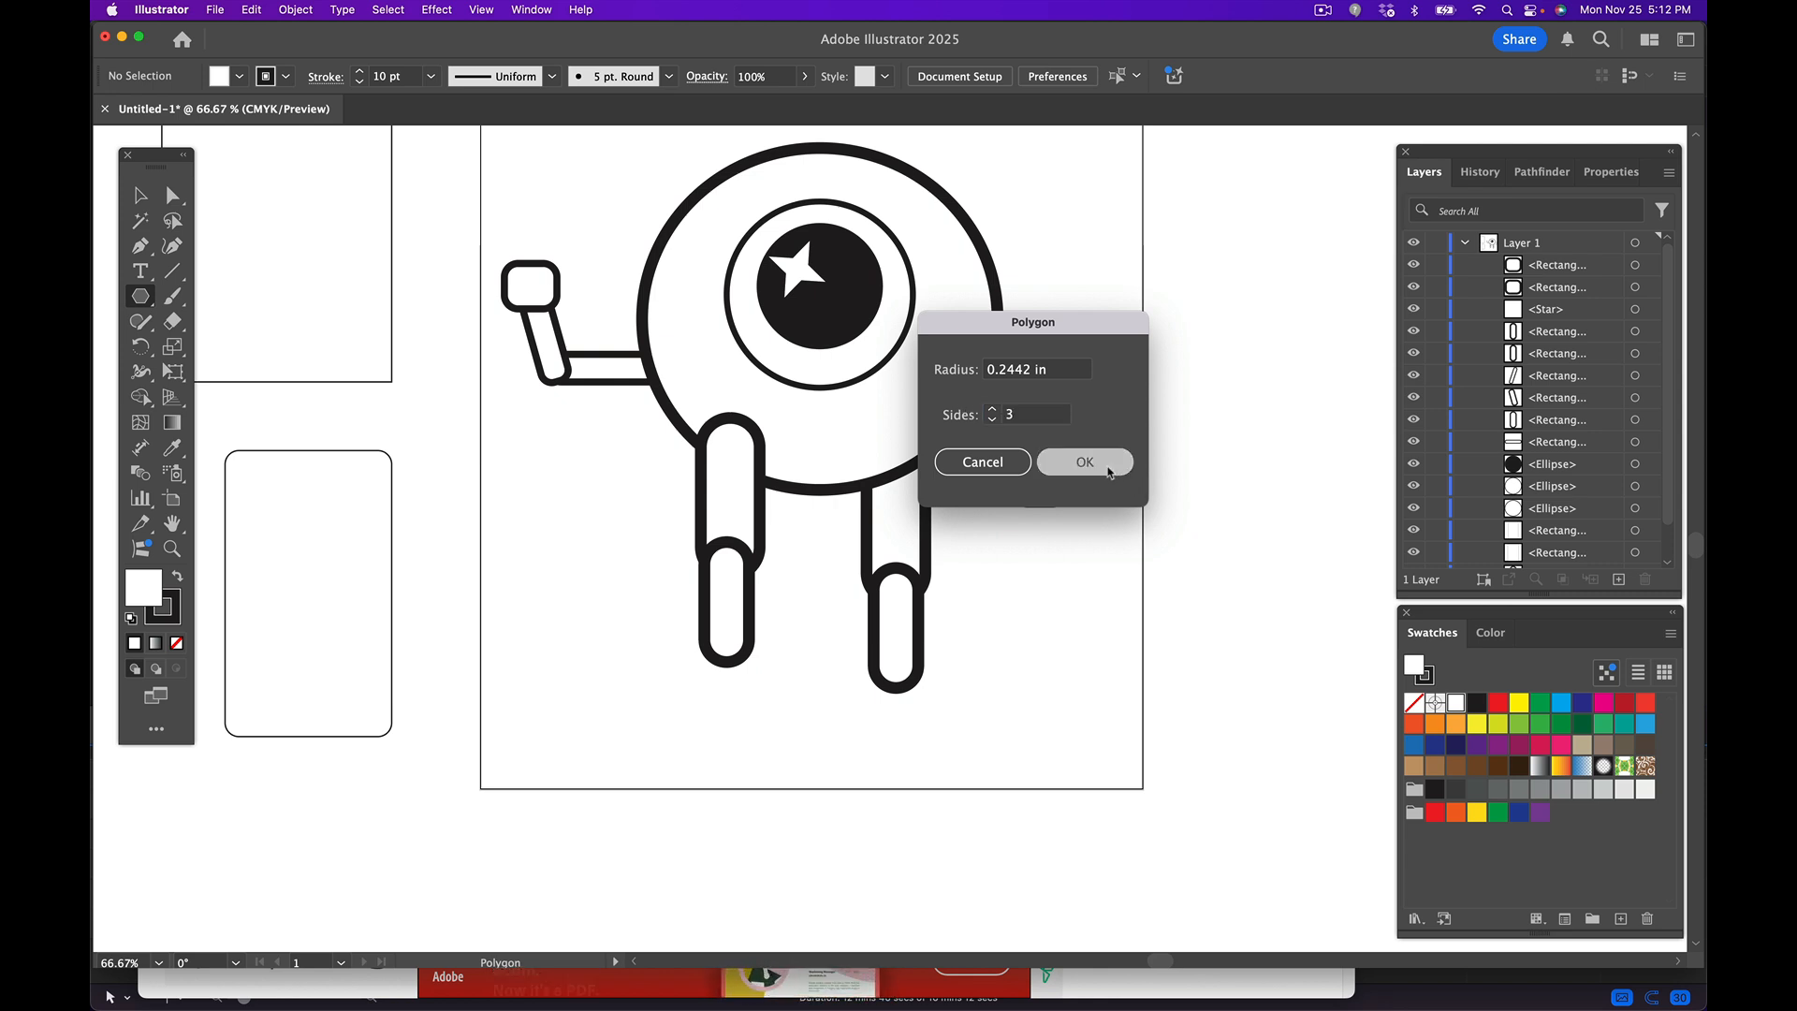
left_click(1108, 471)
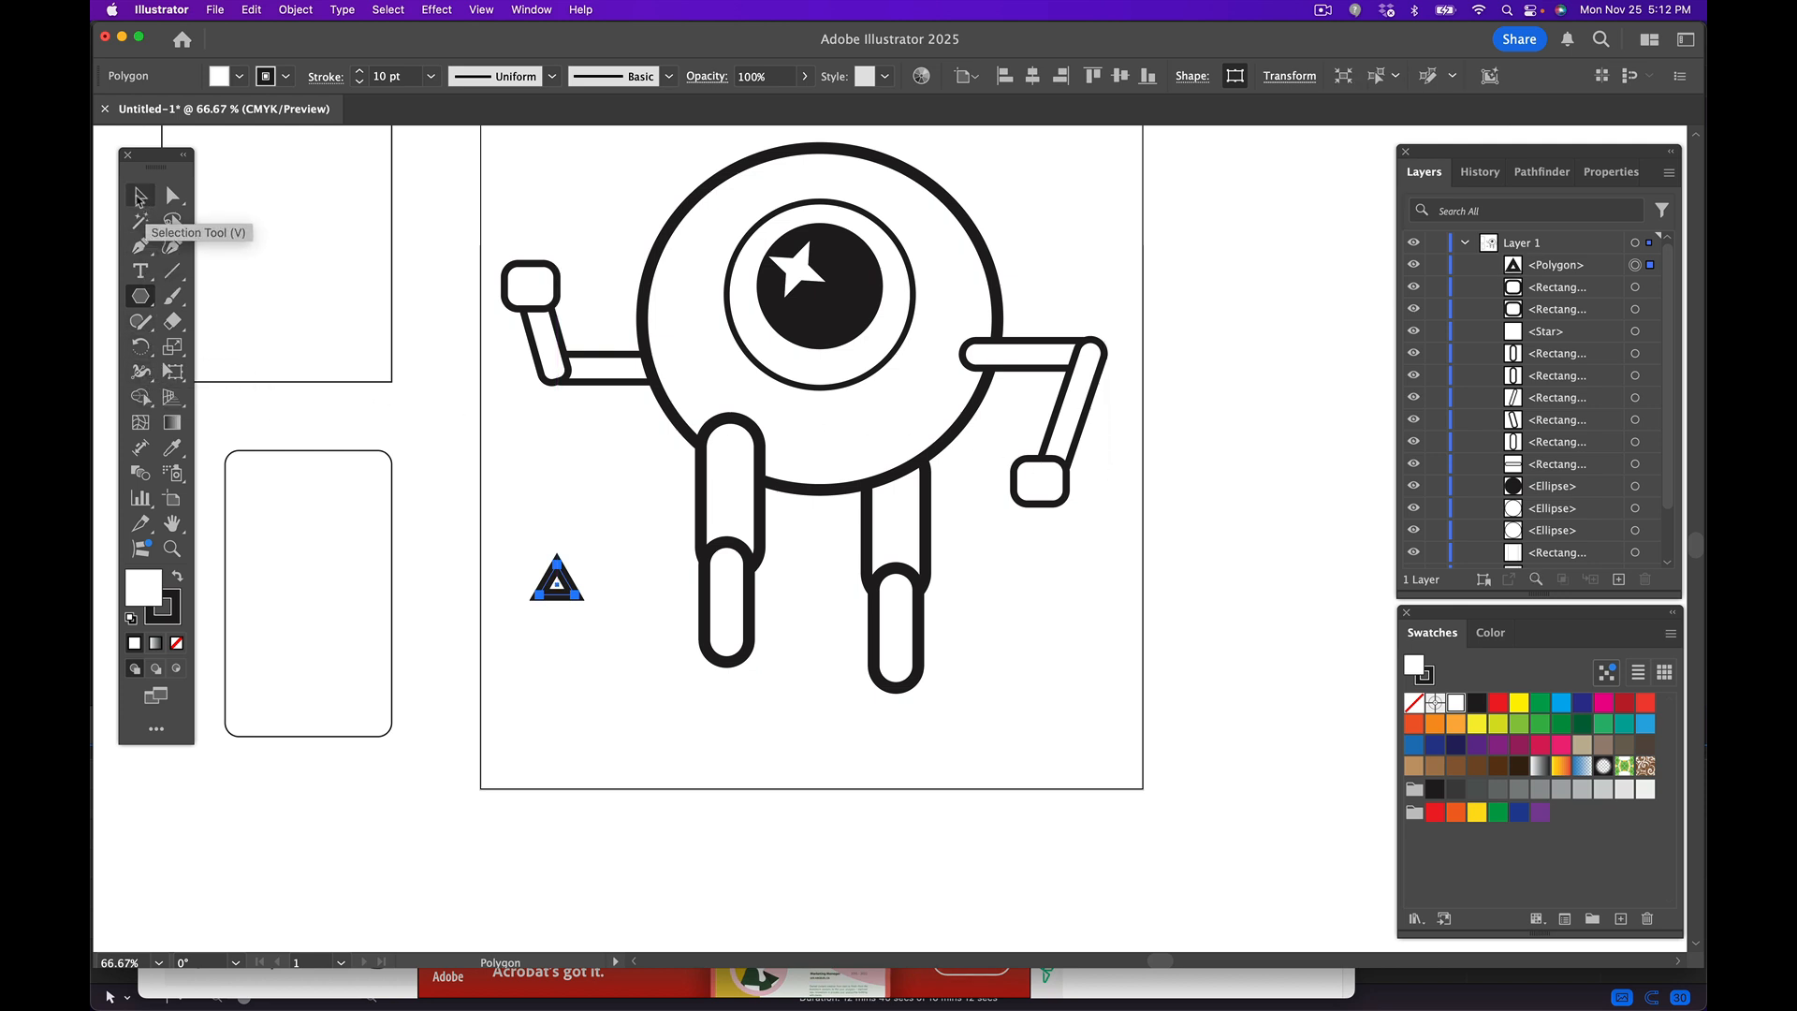
- Move, stretch and tilt the triangle into a narrow wedge beside the lower end of the left shin, and slightly round its corners
left_click(139, 197)
left_click_drag(557, 602, 646, 666)
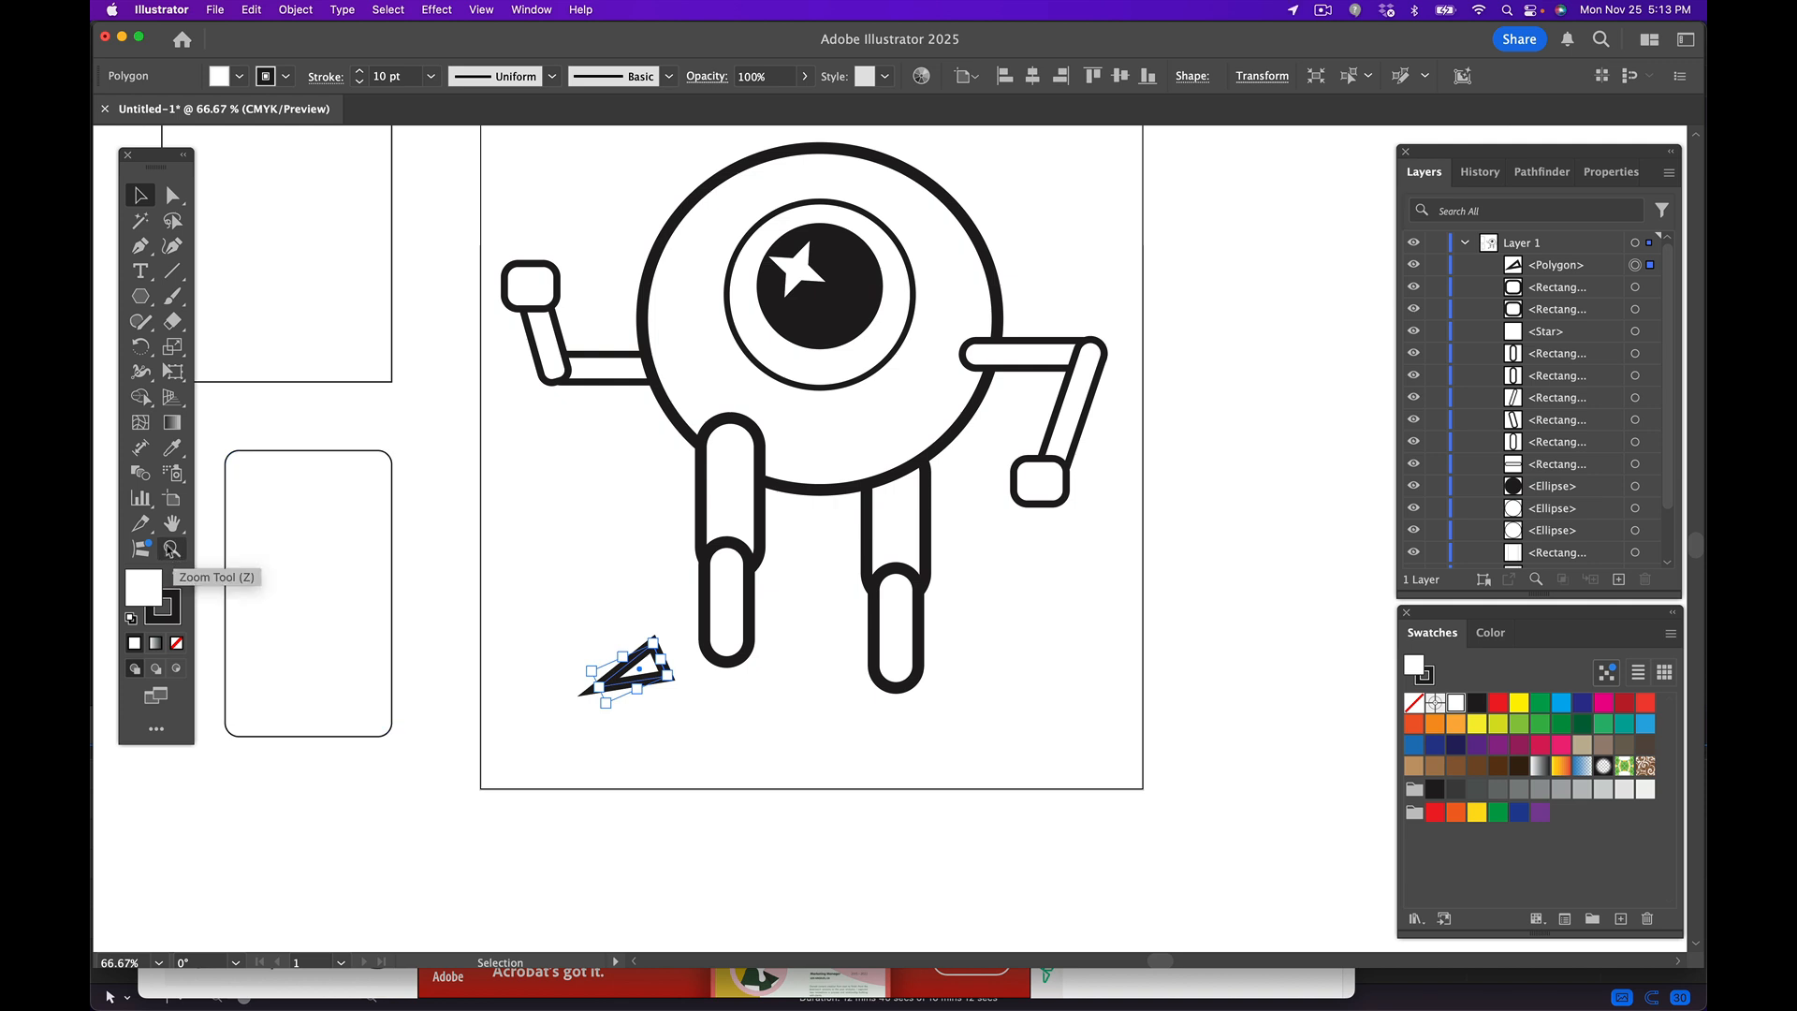
left_click(171, 549)
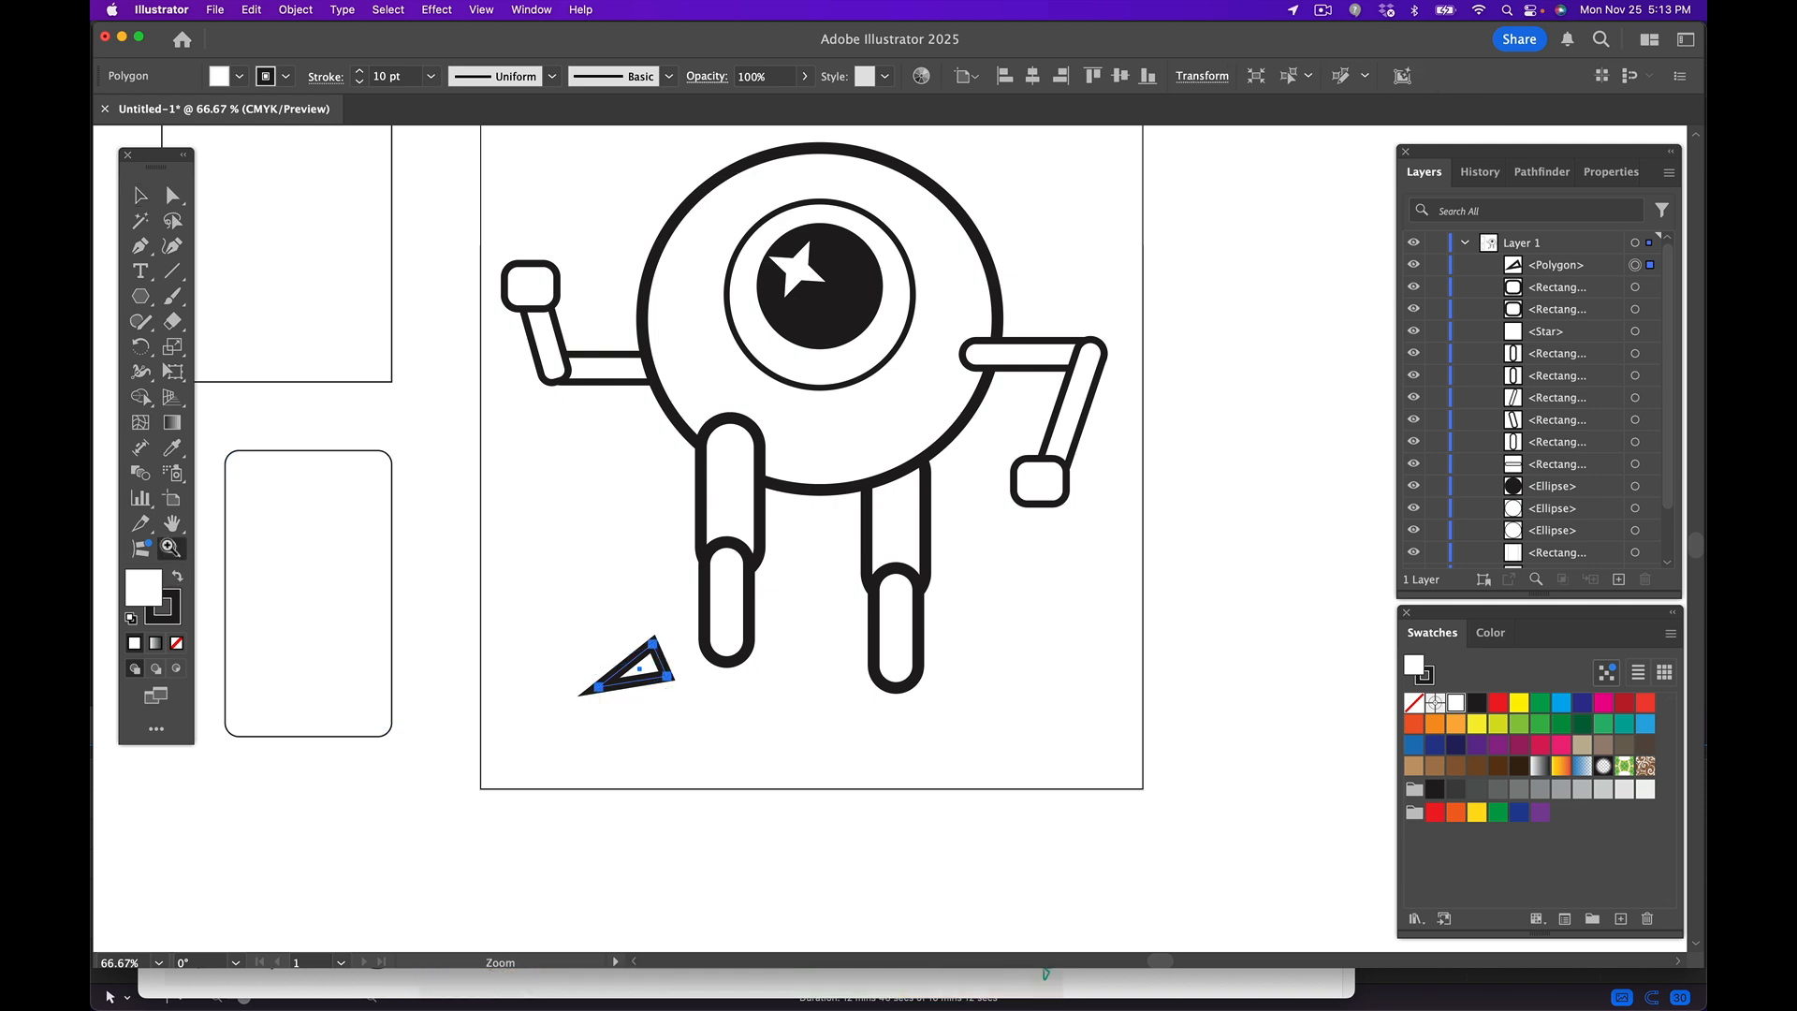
left_click(655, 681)
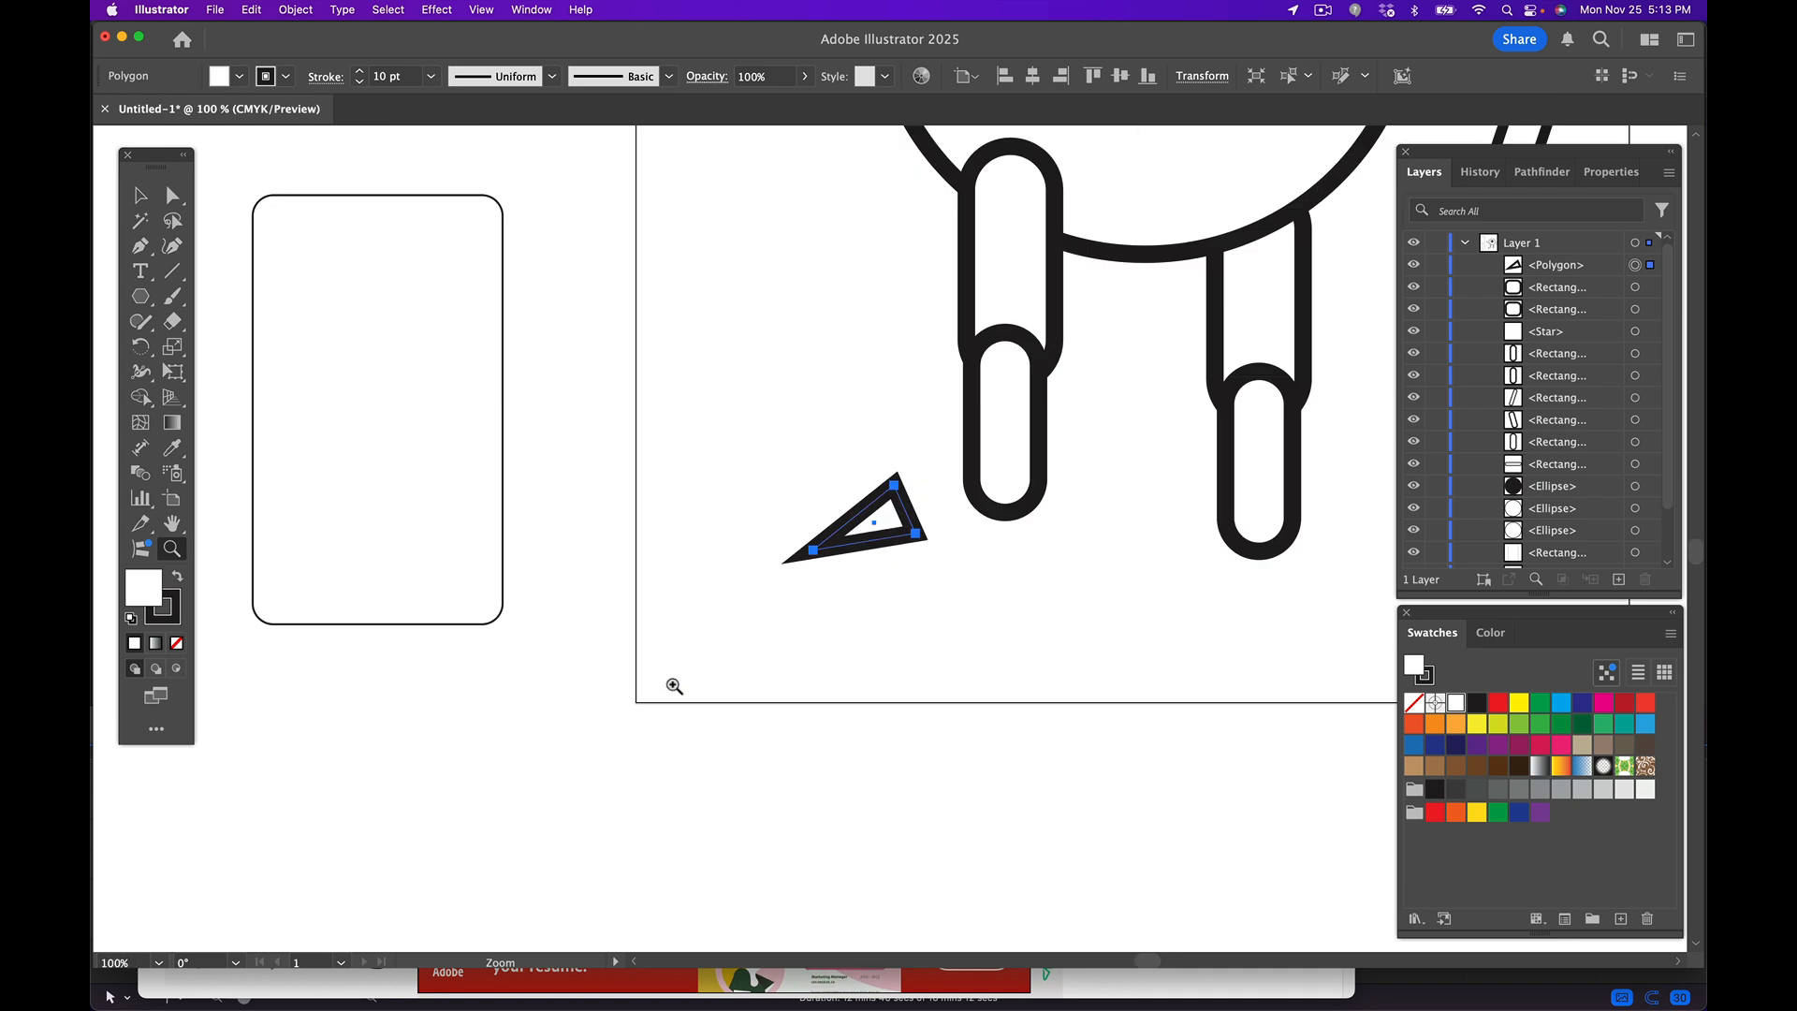
left_click(900, 500)
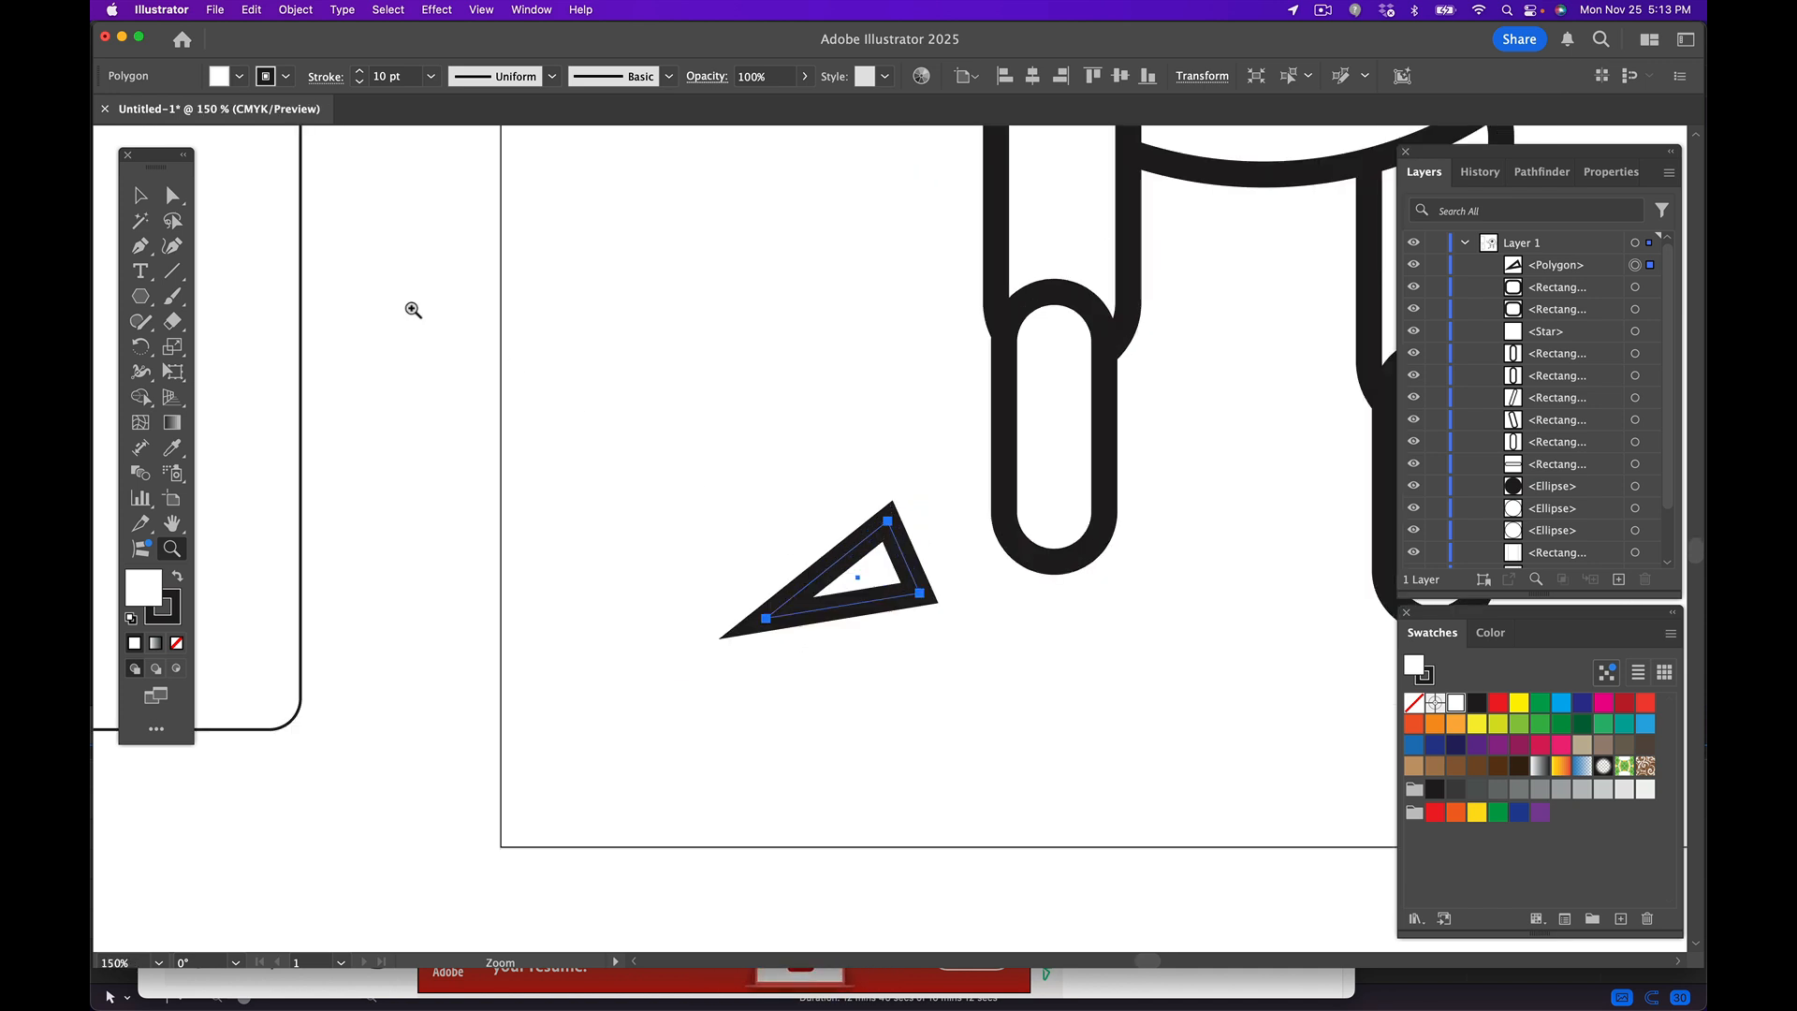
left_click(139, 196)
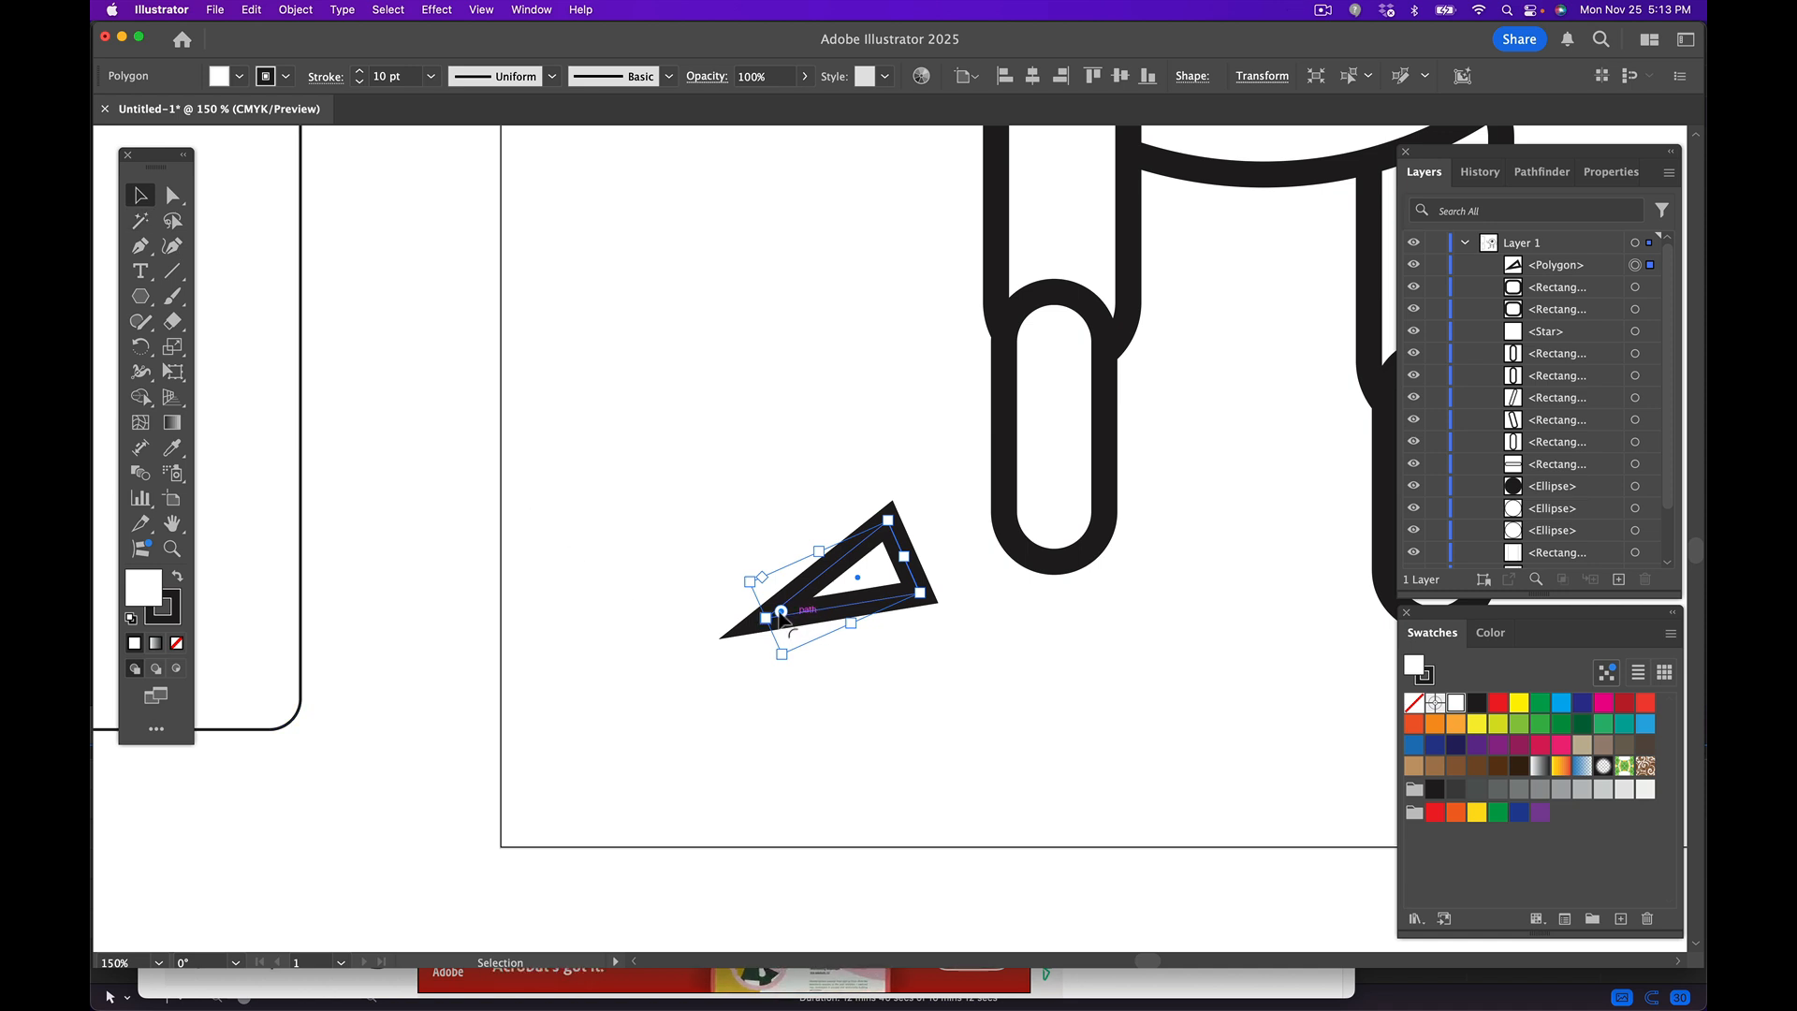
mouse_move(782, 615)
left_mouse_down()
mouse_move(808, 607)
mouse_move(760, 614)
mouse_move(795, 610)
left_mouse_up()
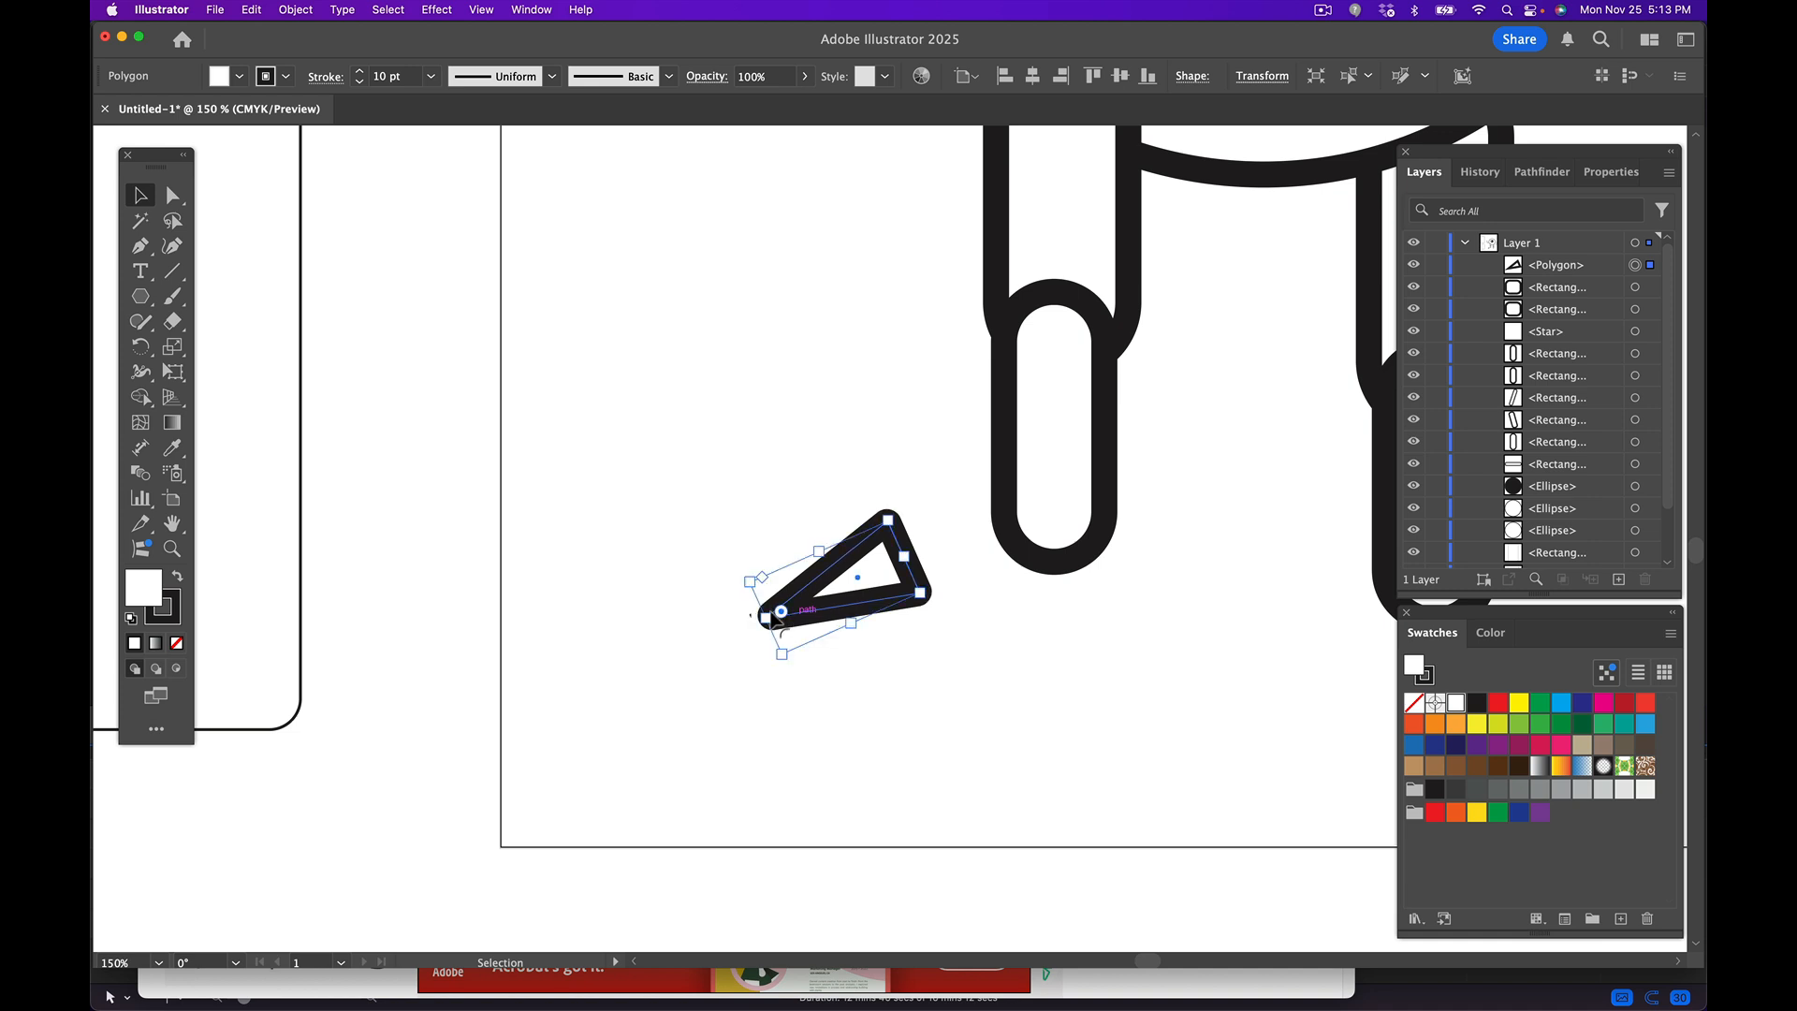
- Set the triangle's stroke weight to 6 pt and deselect it
left_click(359, 84)
left_click(359, 85)
left_click(360, 84)
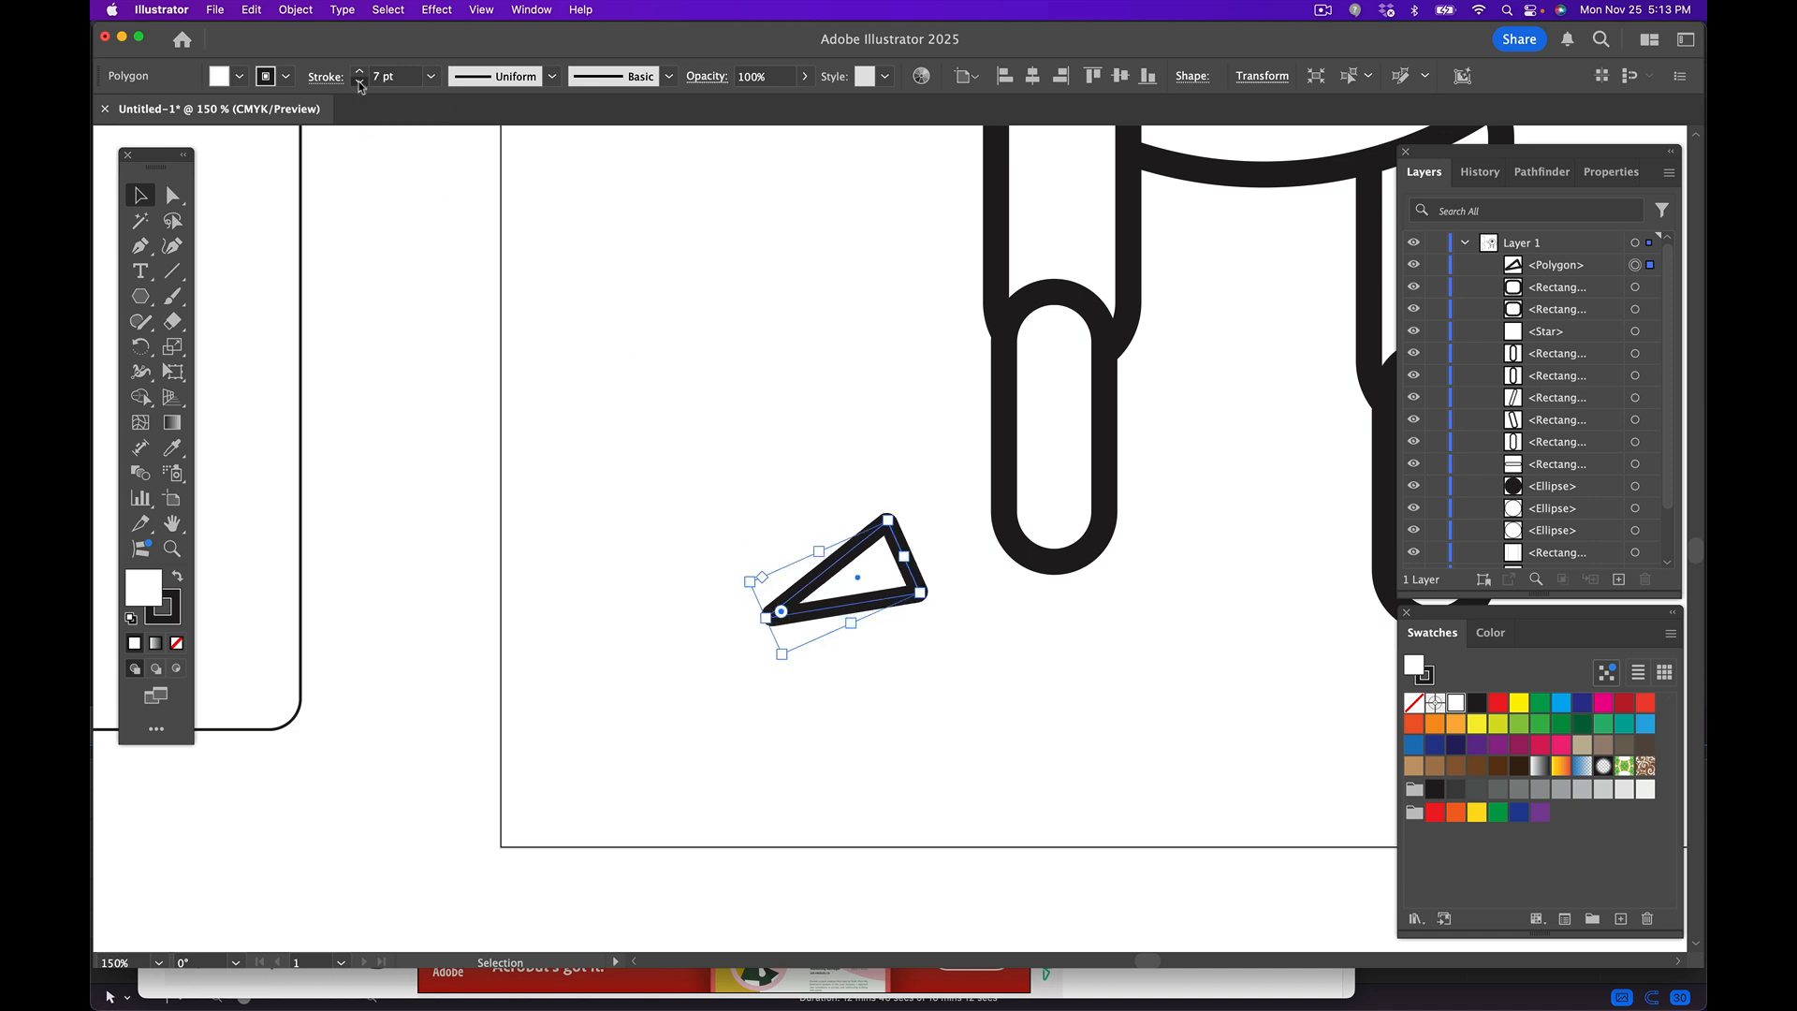
left_click(359, 85)
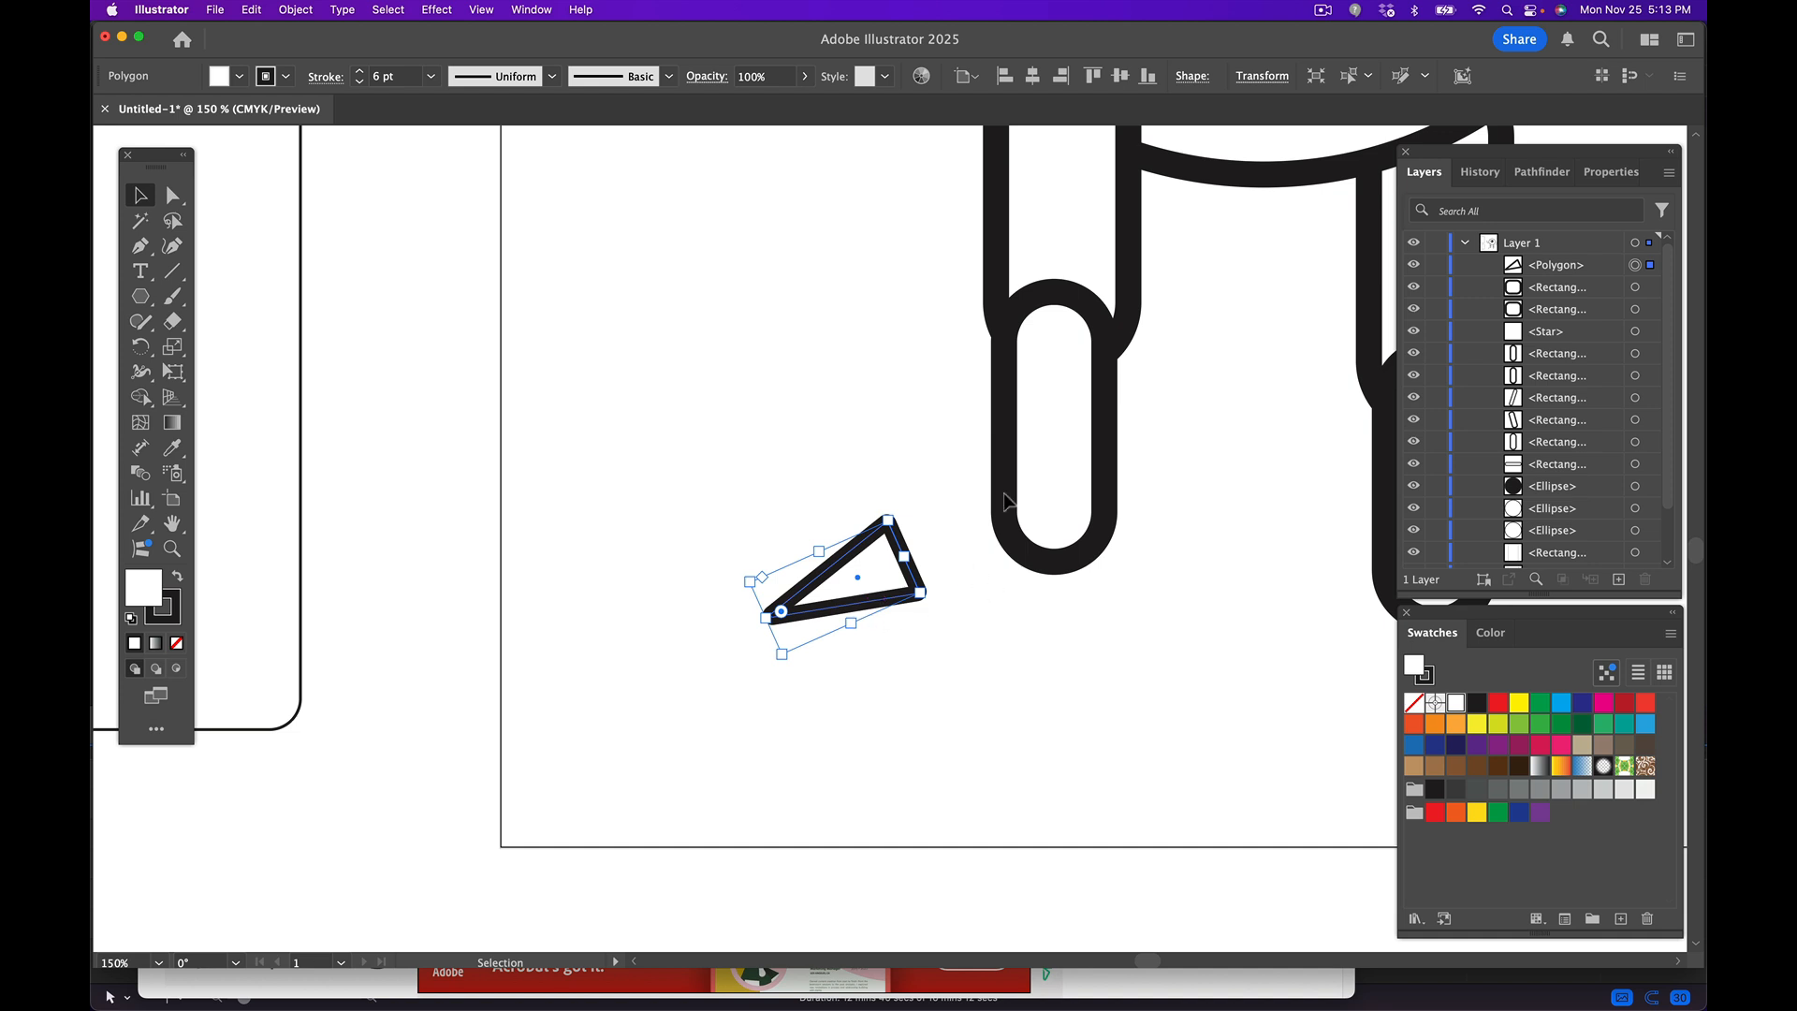
left_click_drag(900, 271, 848, 311)
- Set the stroke weight of both left leg segments, thigh and shin, to 6 pt
left_click(1055, 230)
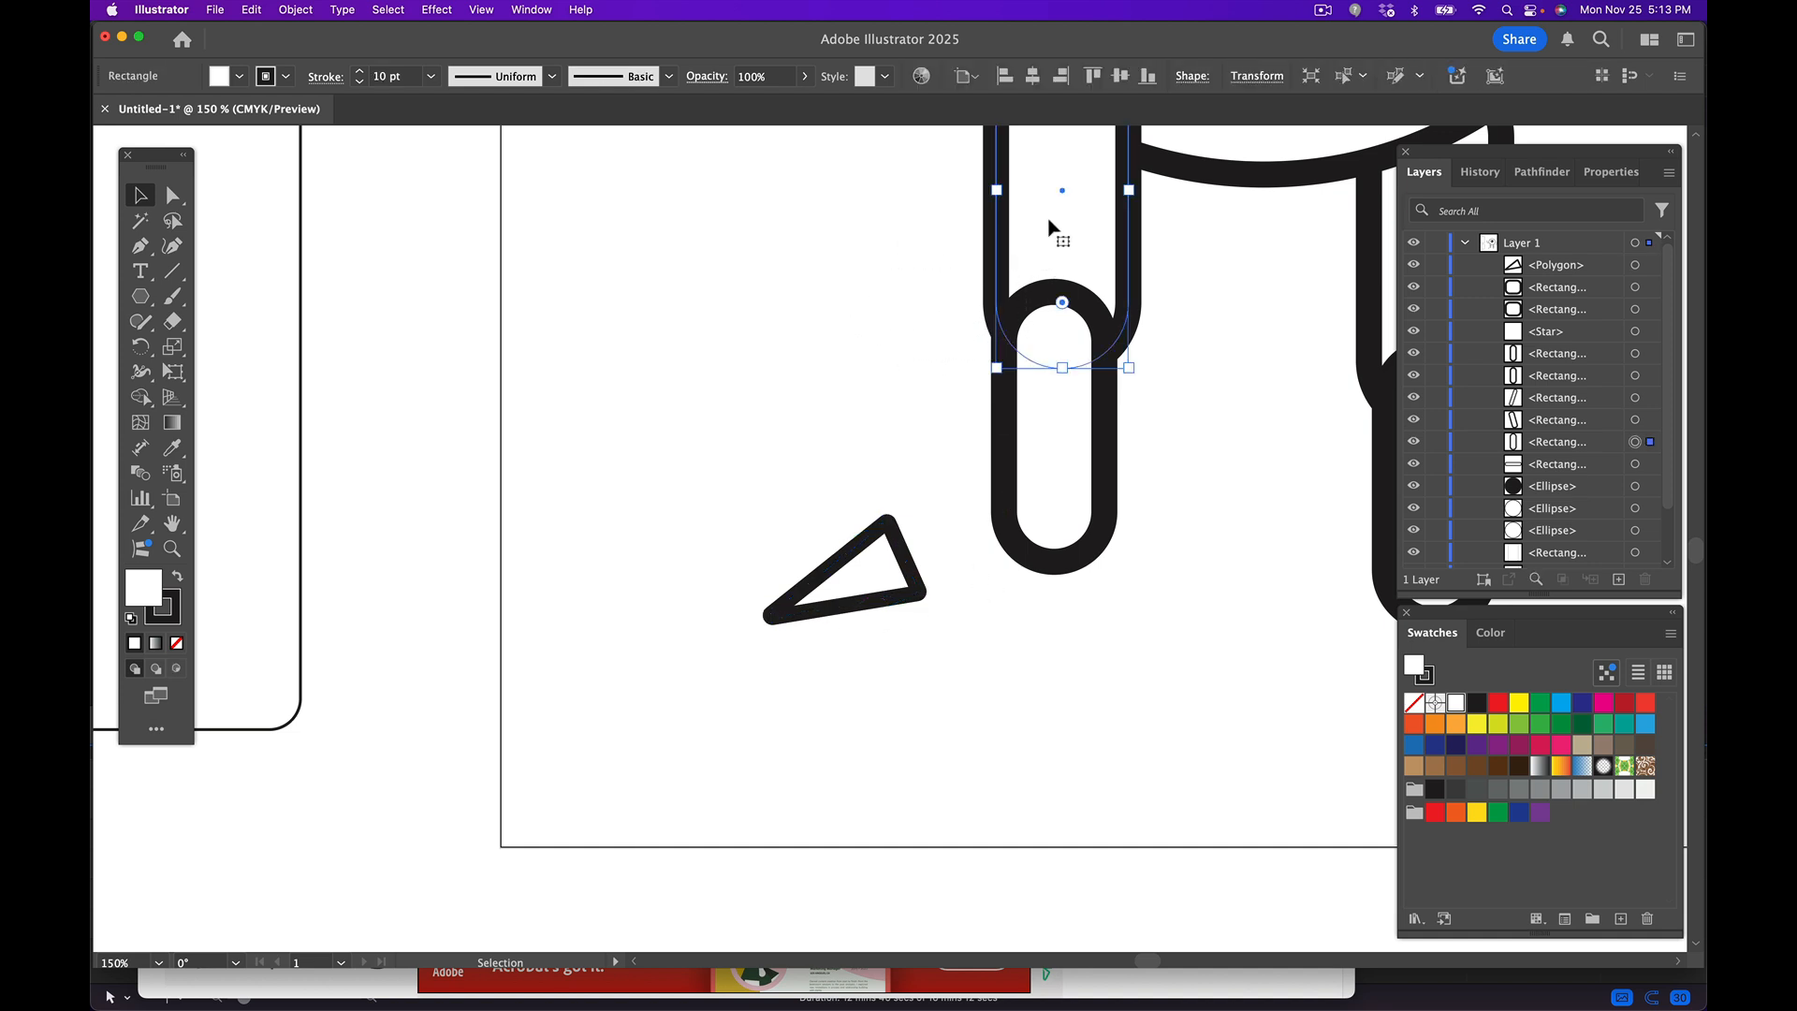
left_click(1060, 470, "shift")
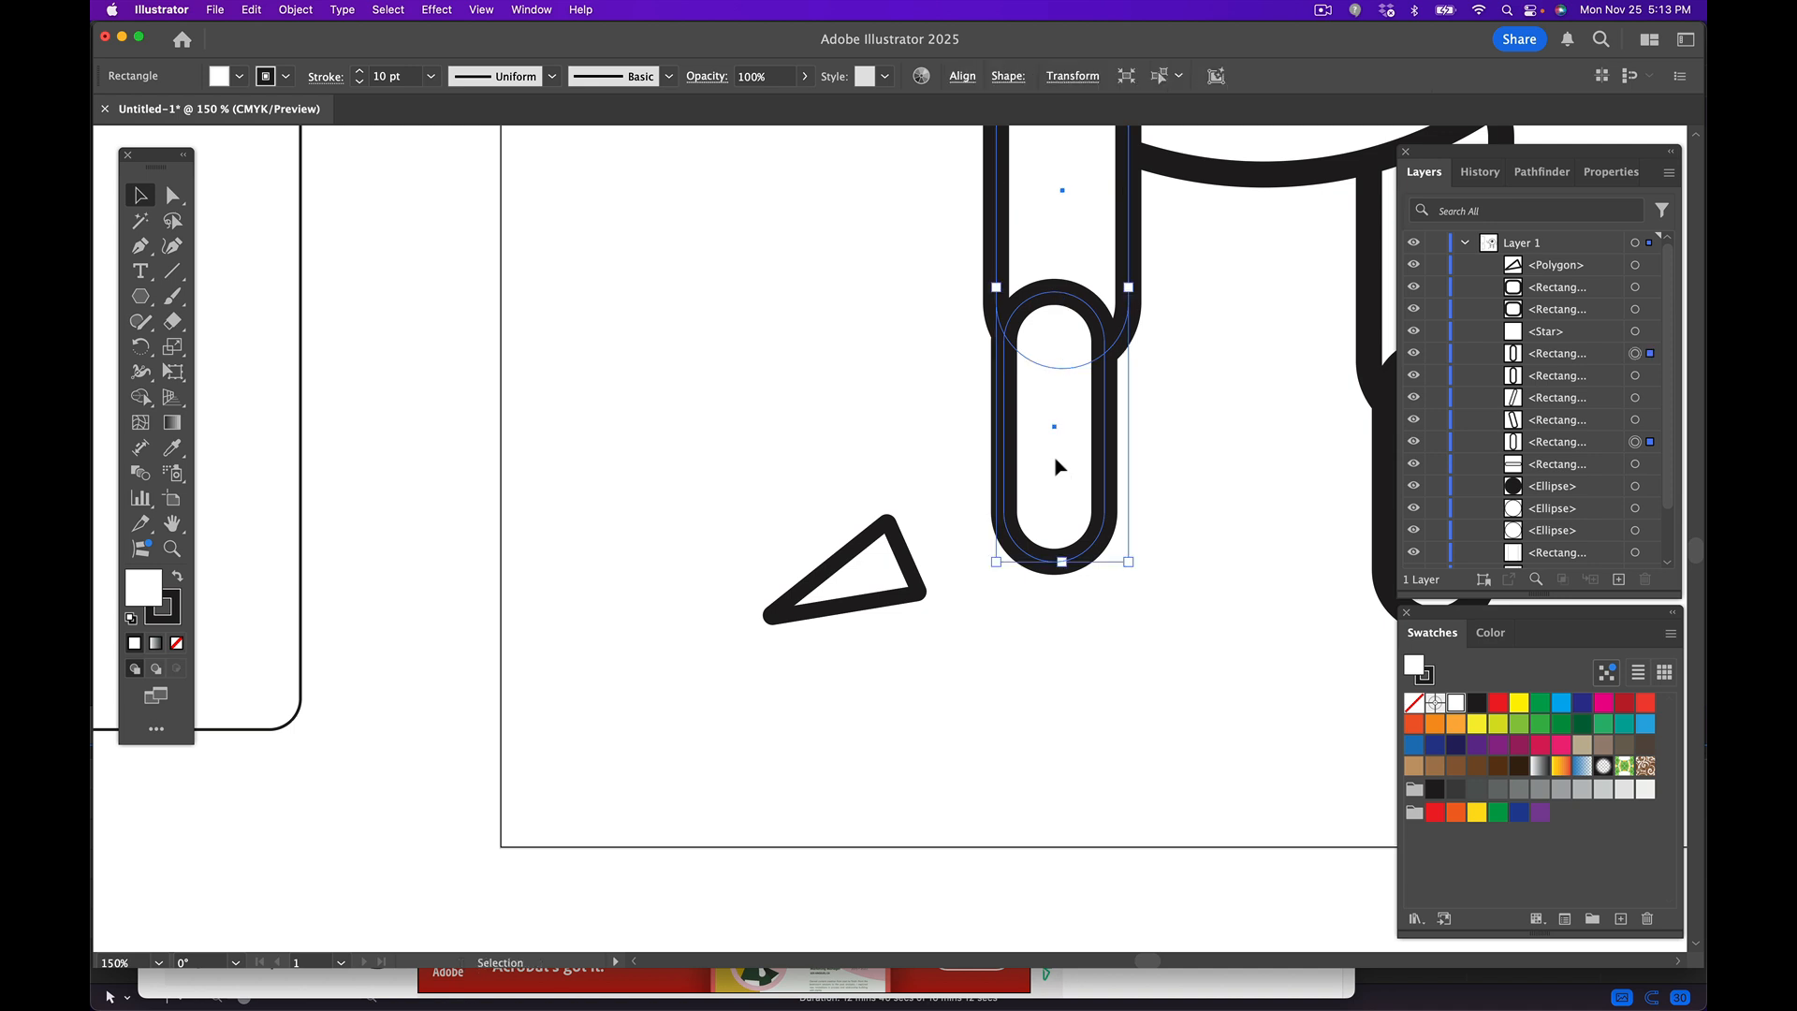
left_click(360, 83)
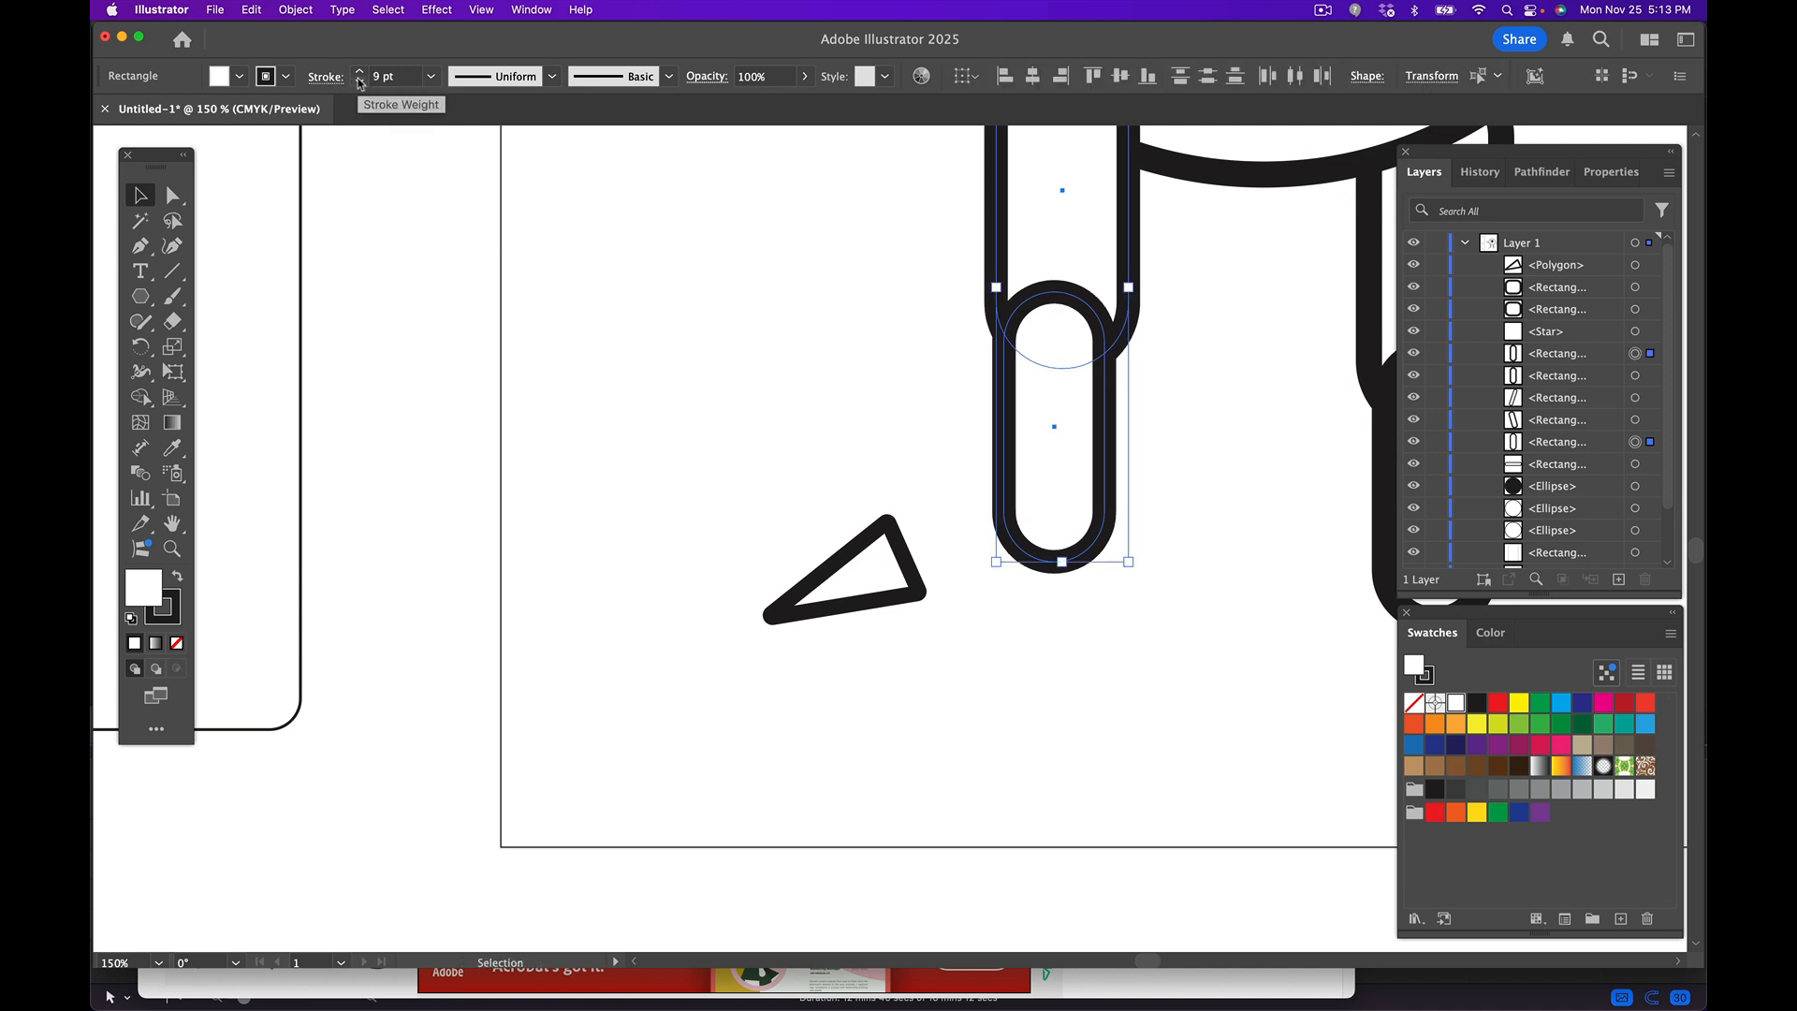
left_click(360, 82)
left_click(361, 82)
left_click(361, 83)
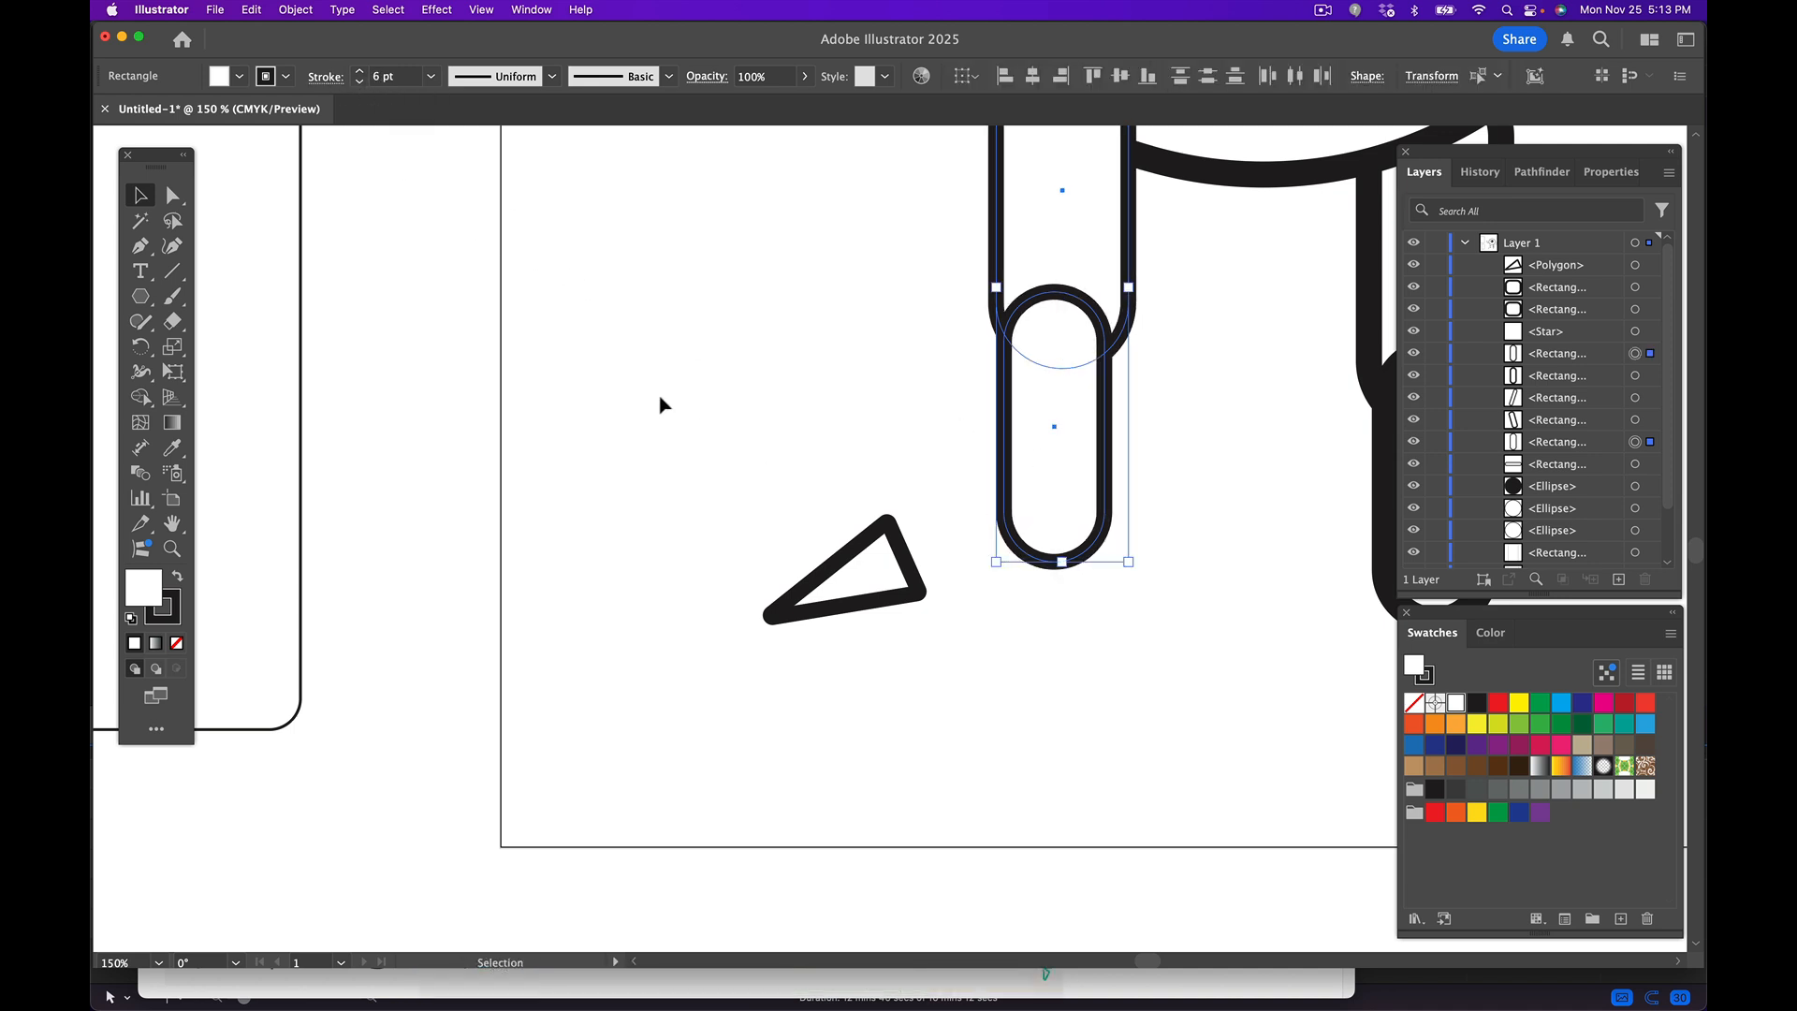
left_click(811, 486)
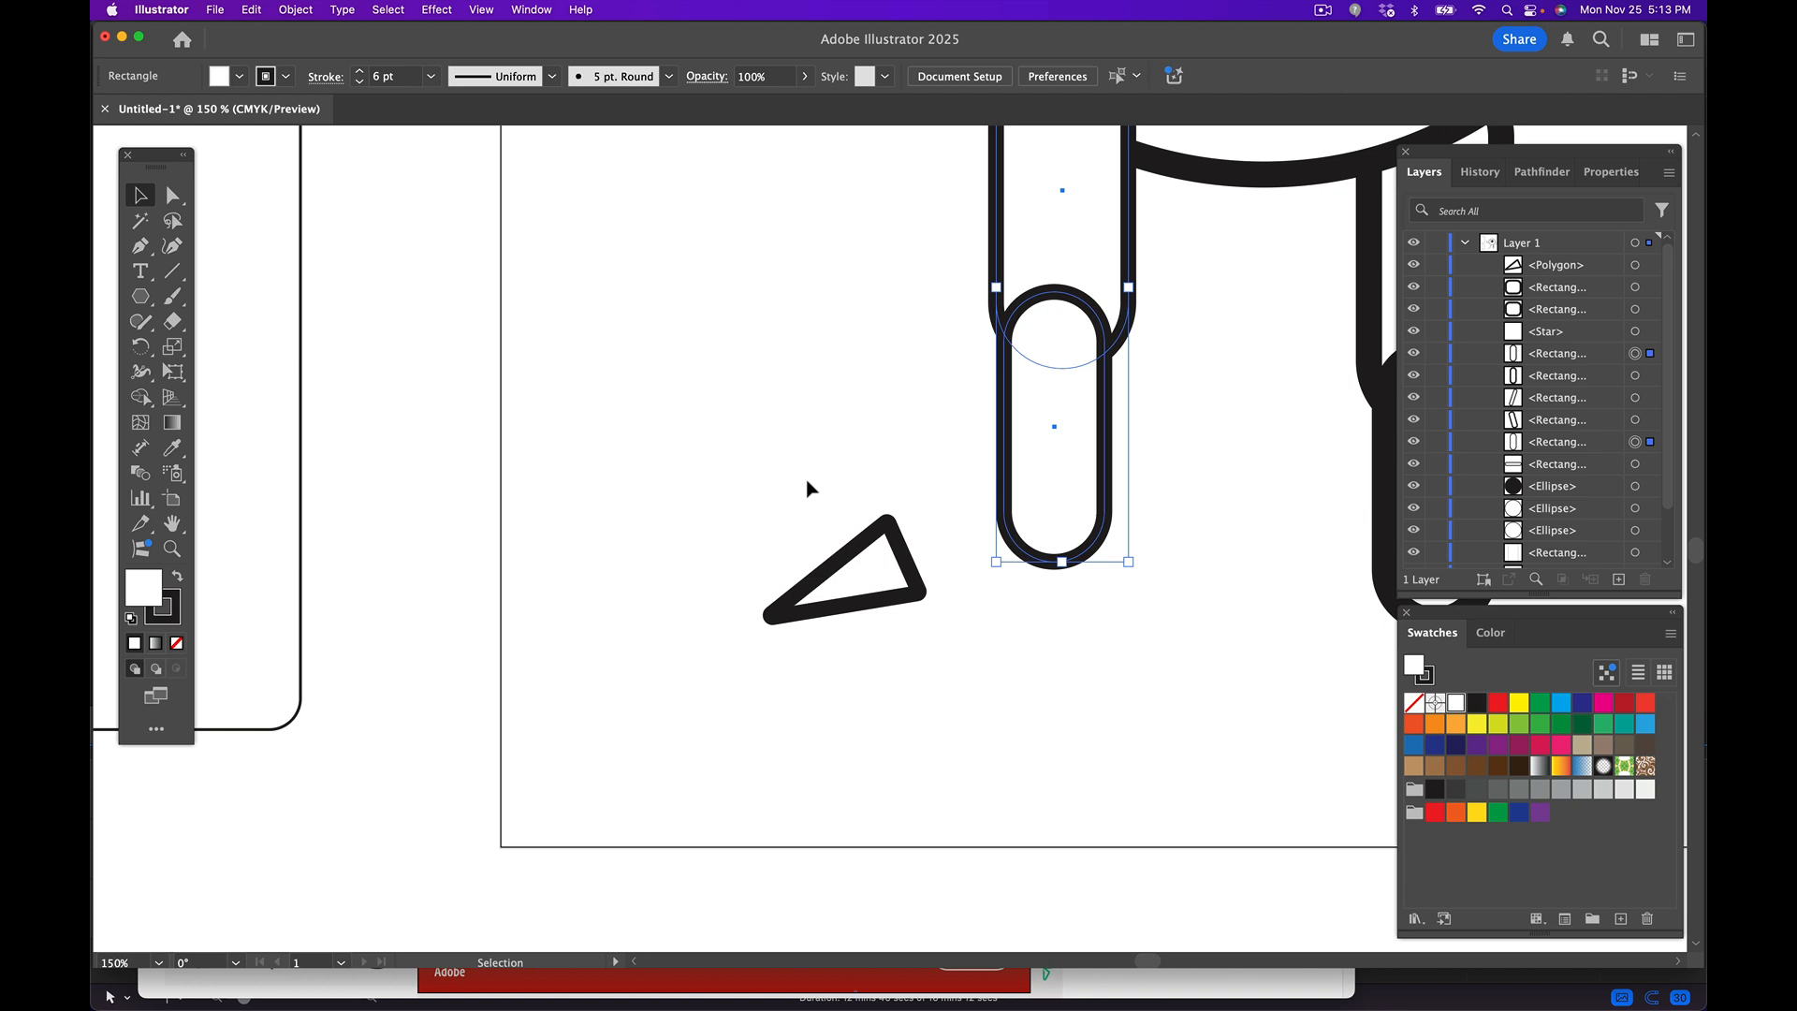
- Rotate the triangle so its long bottom edge lies horizontal, and shift it slightly away from the shin
left_click(875, 596)
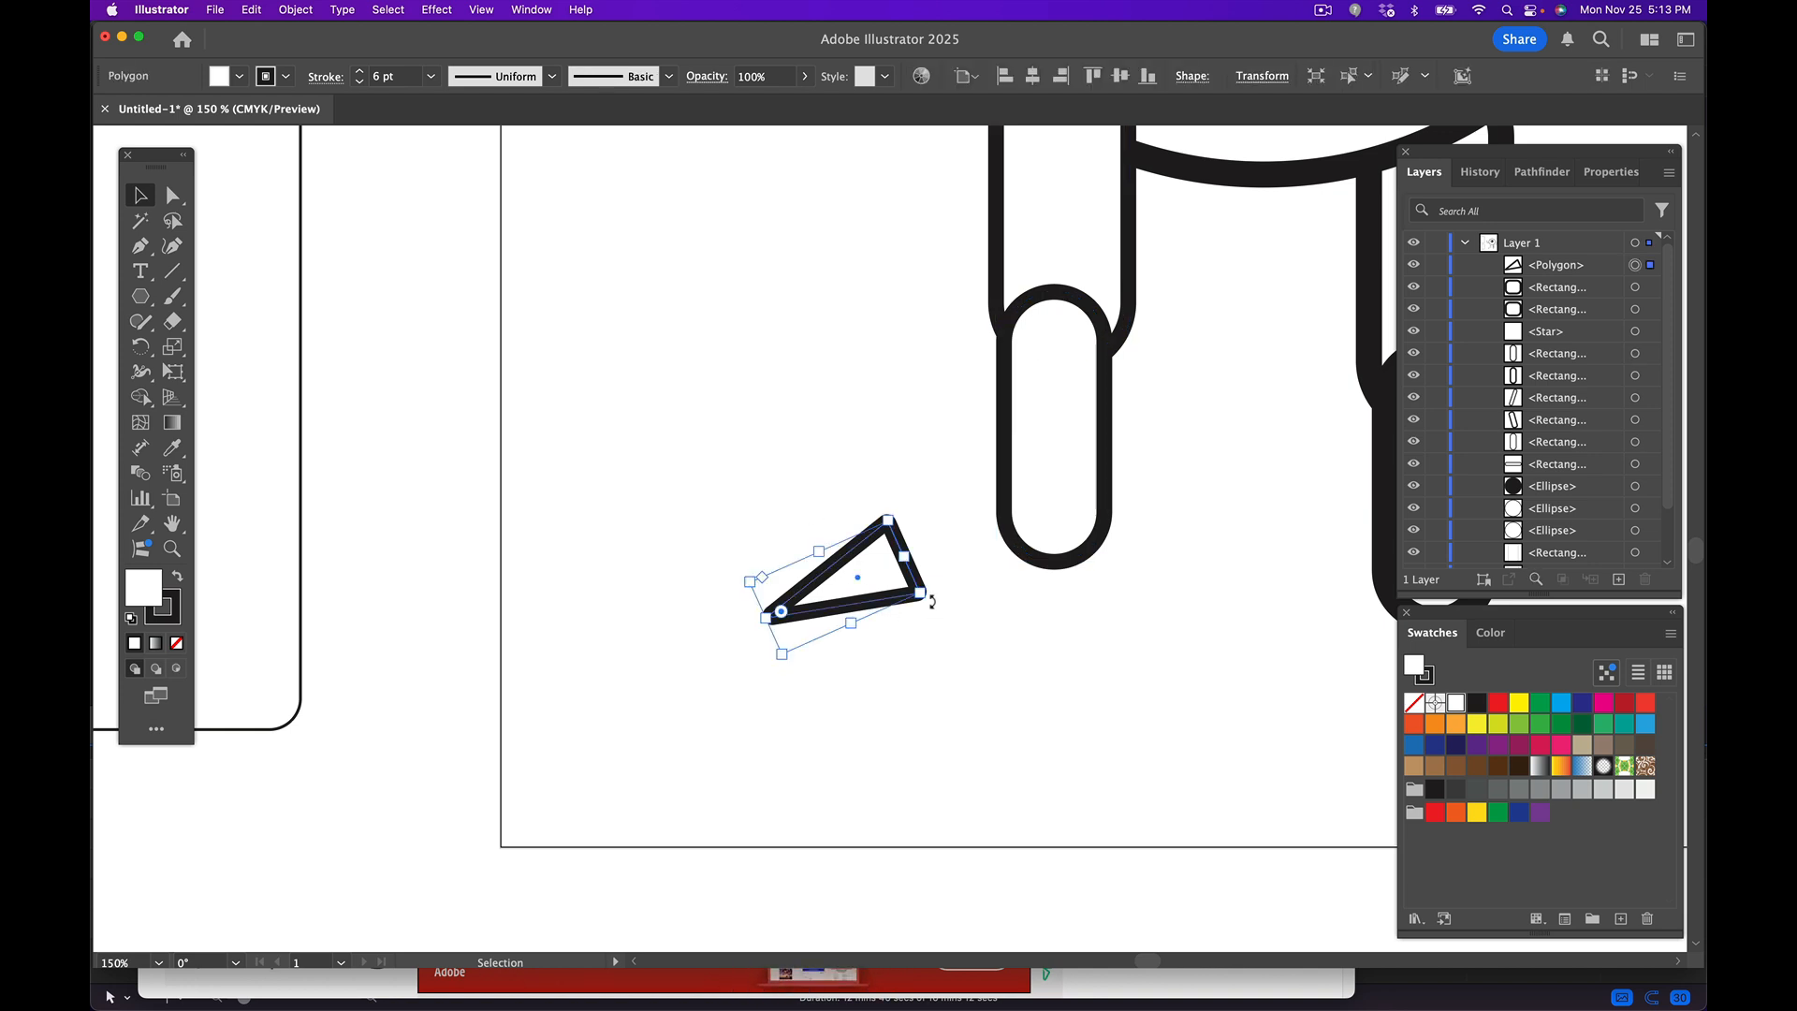
left_click_drag(935, 606, 865, 587)
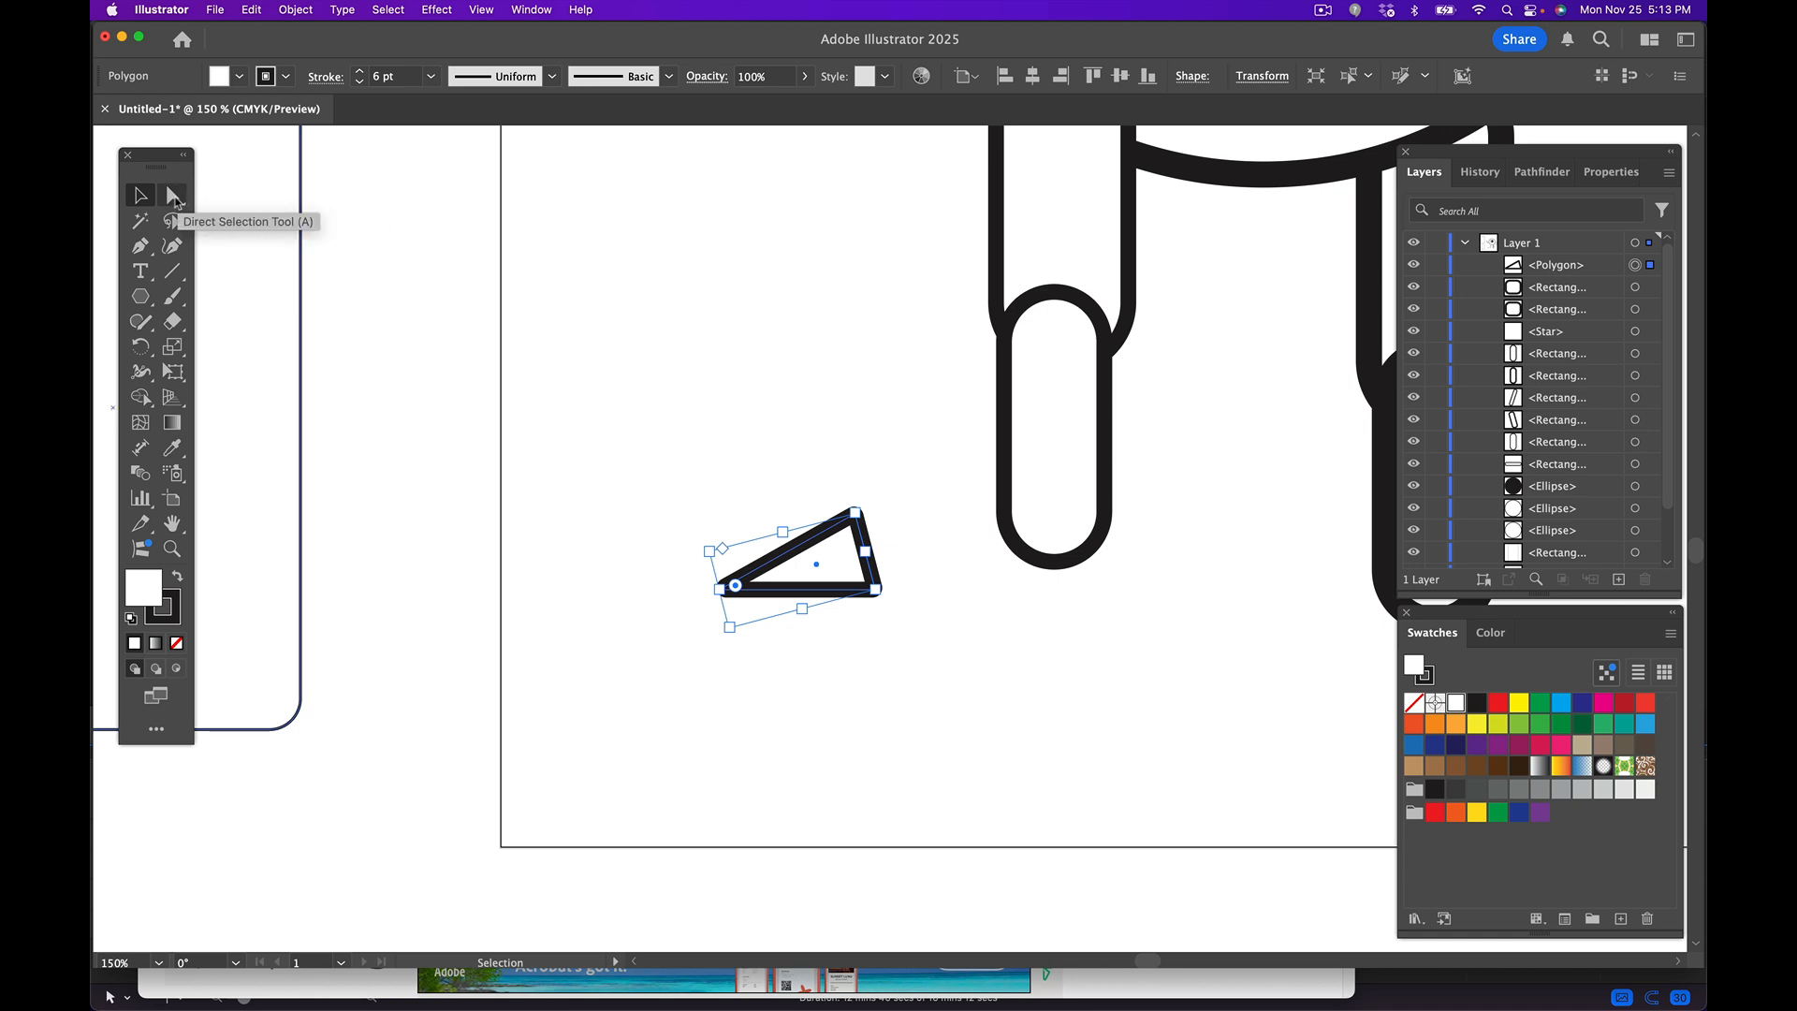
- Reshape the triangle into a four-sided foot by pulling its right edge out to the shin, and adjust the anchor point midway along the sole
left_click(174, 197)
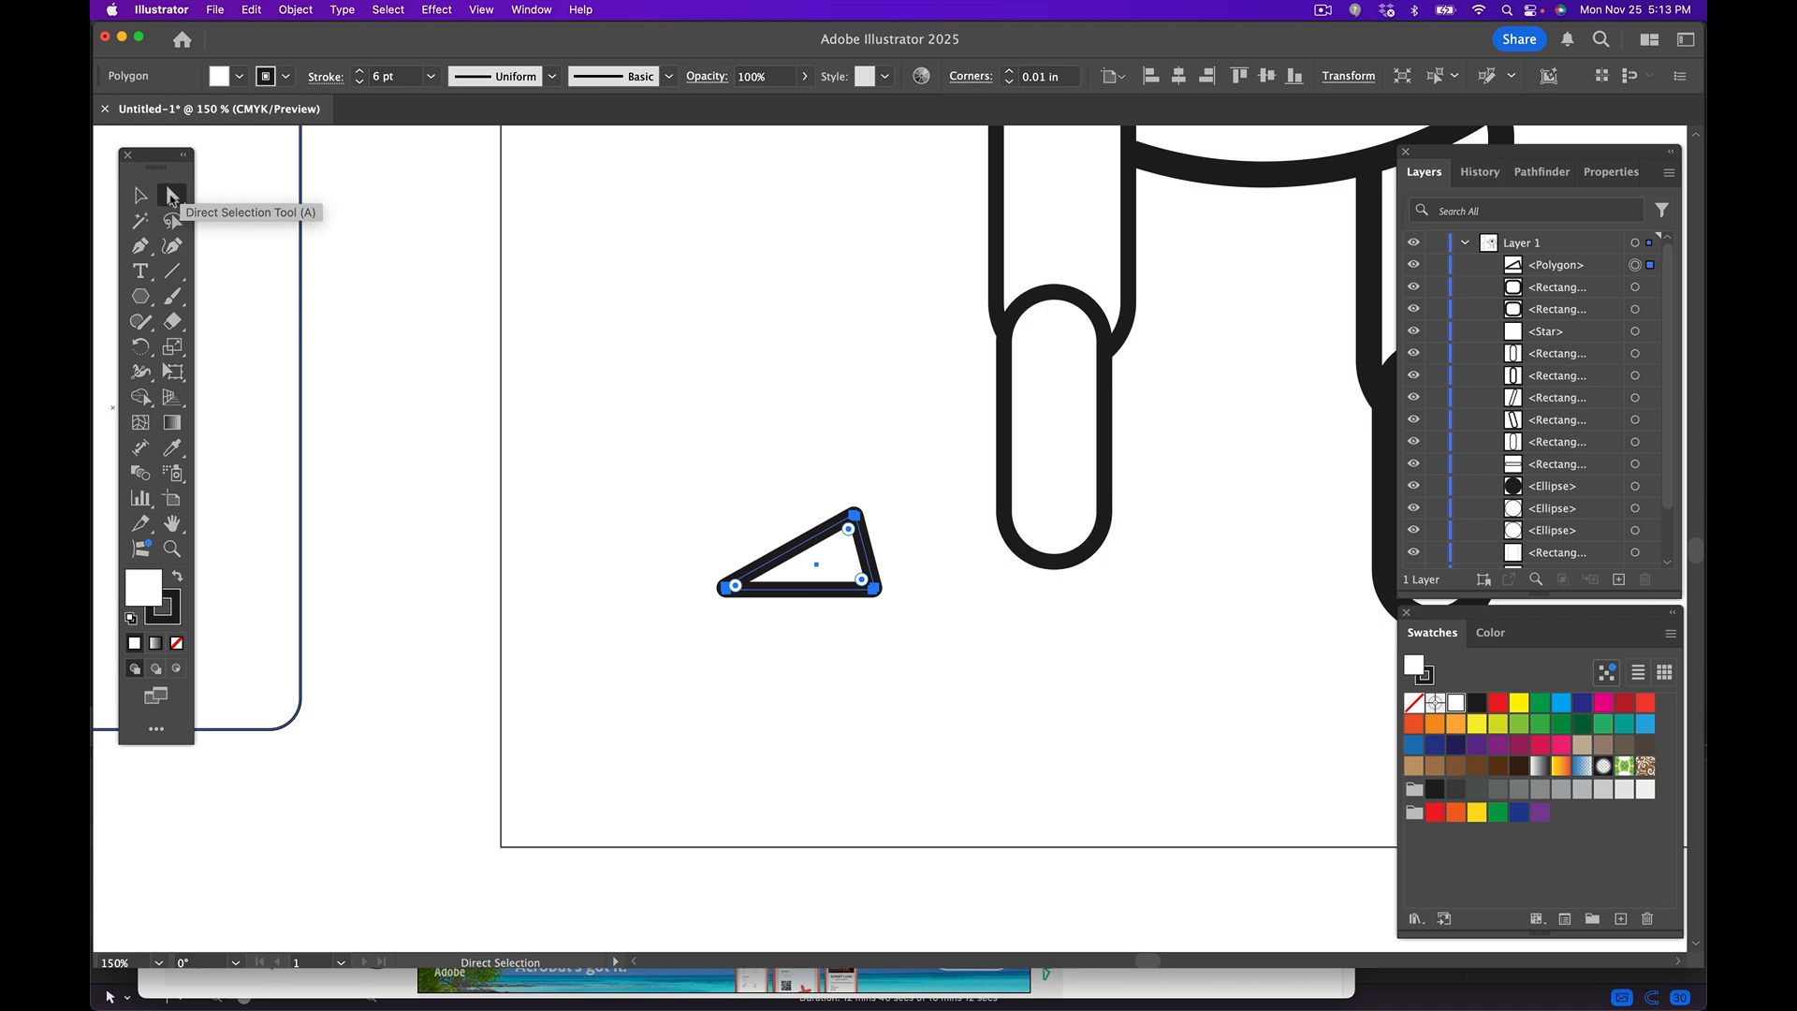
left_click(147, 198)
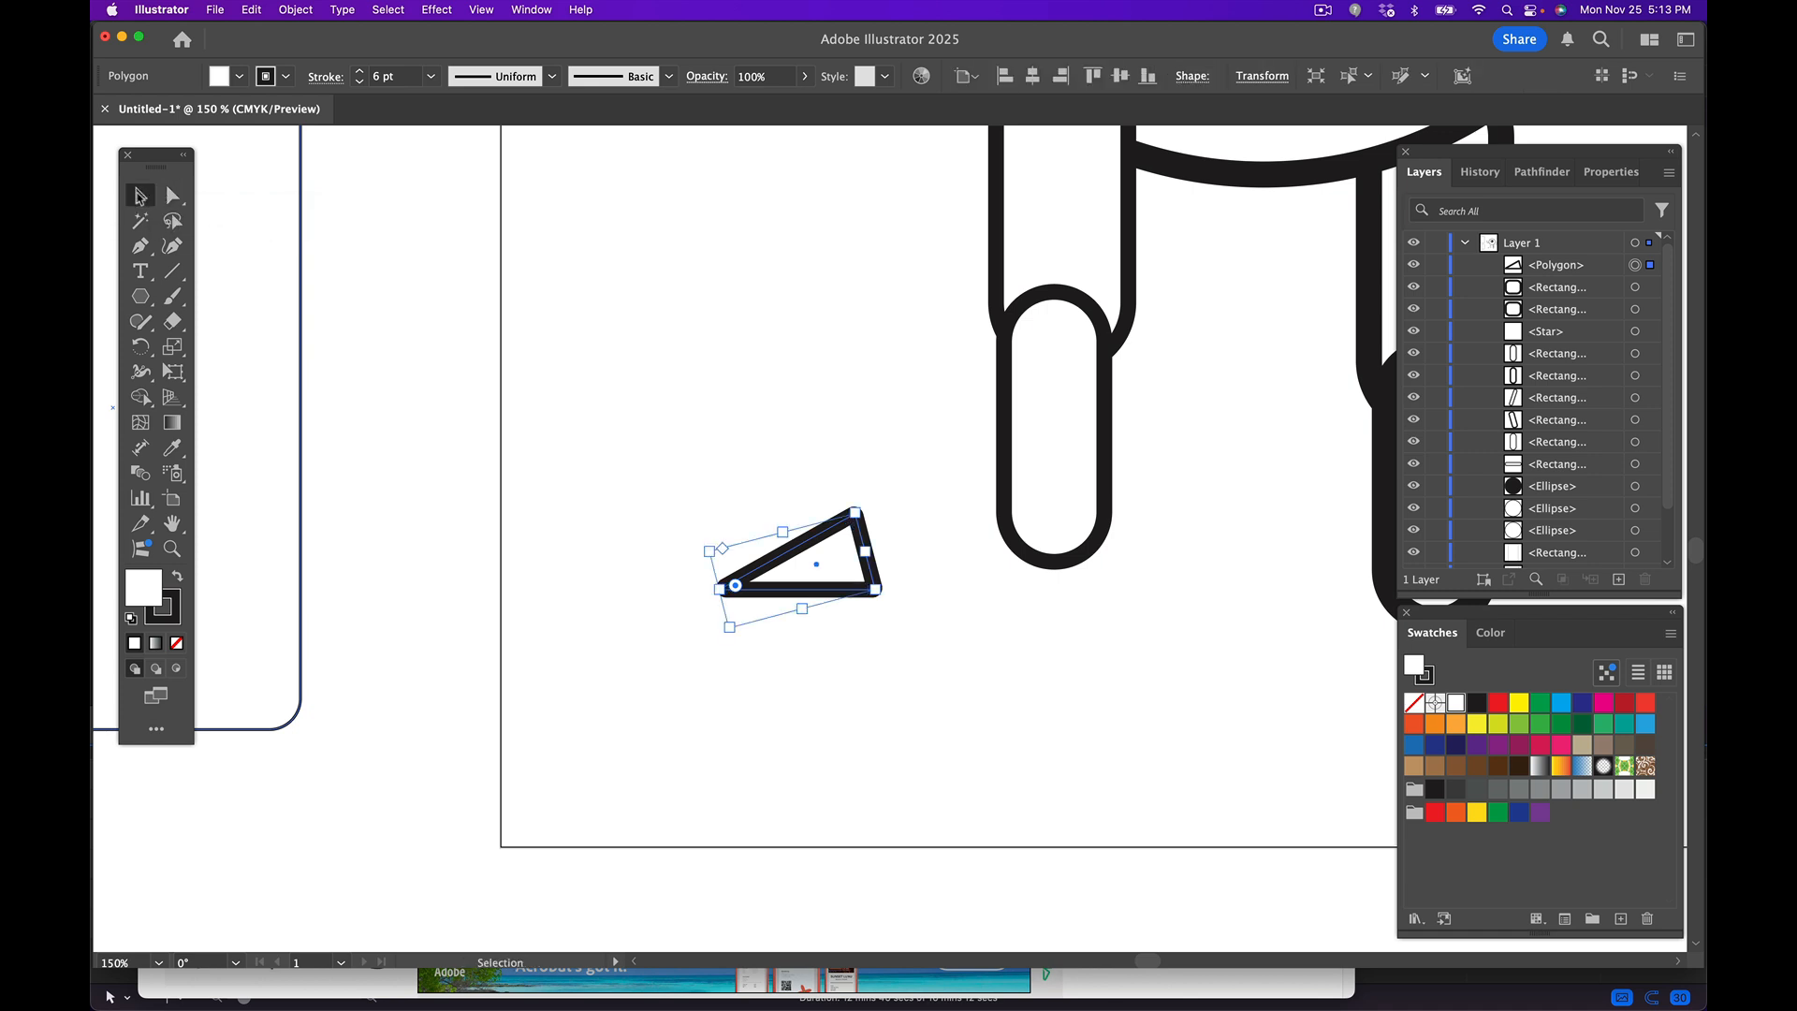
left_click(175, 199)
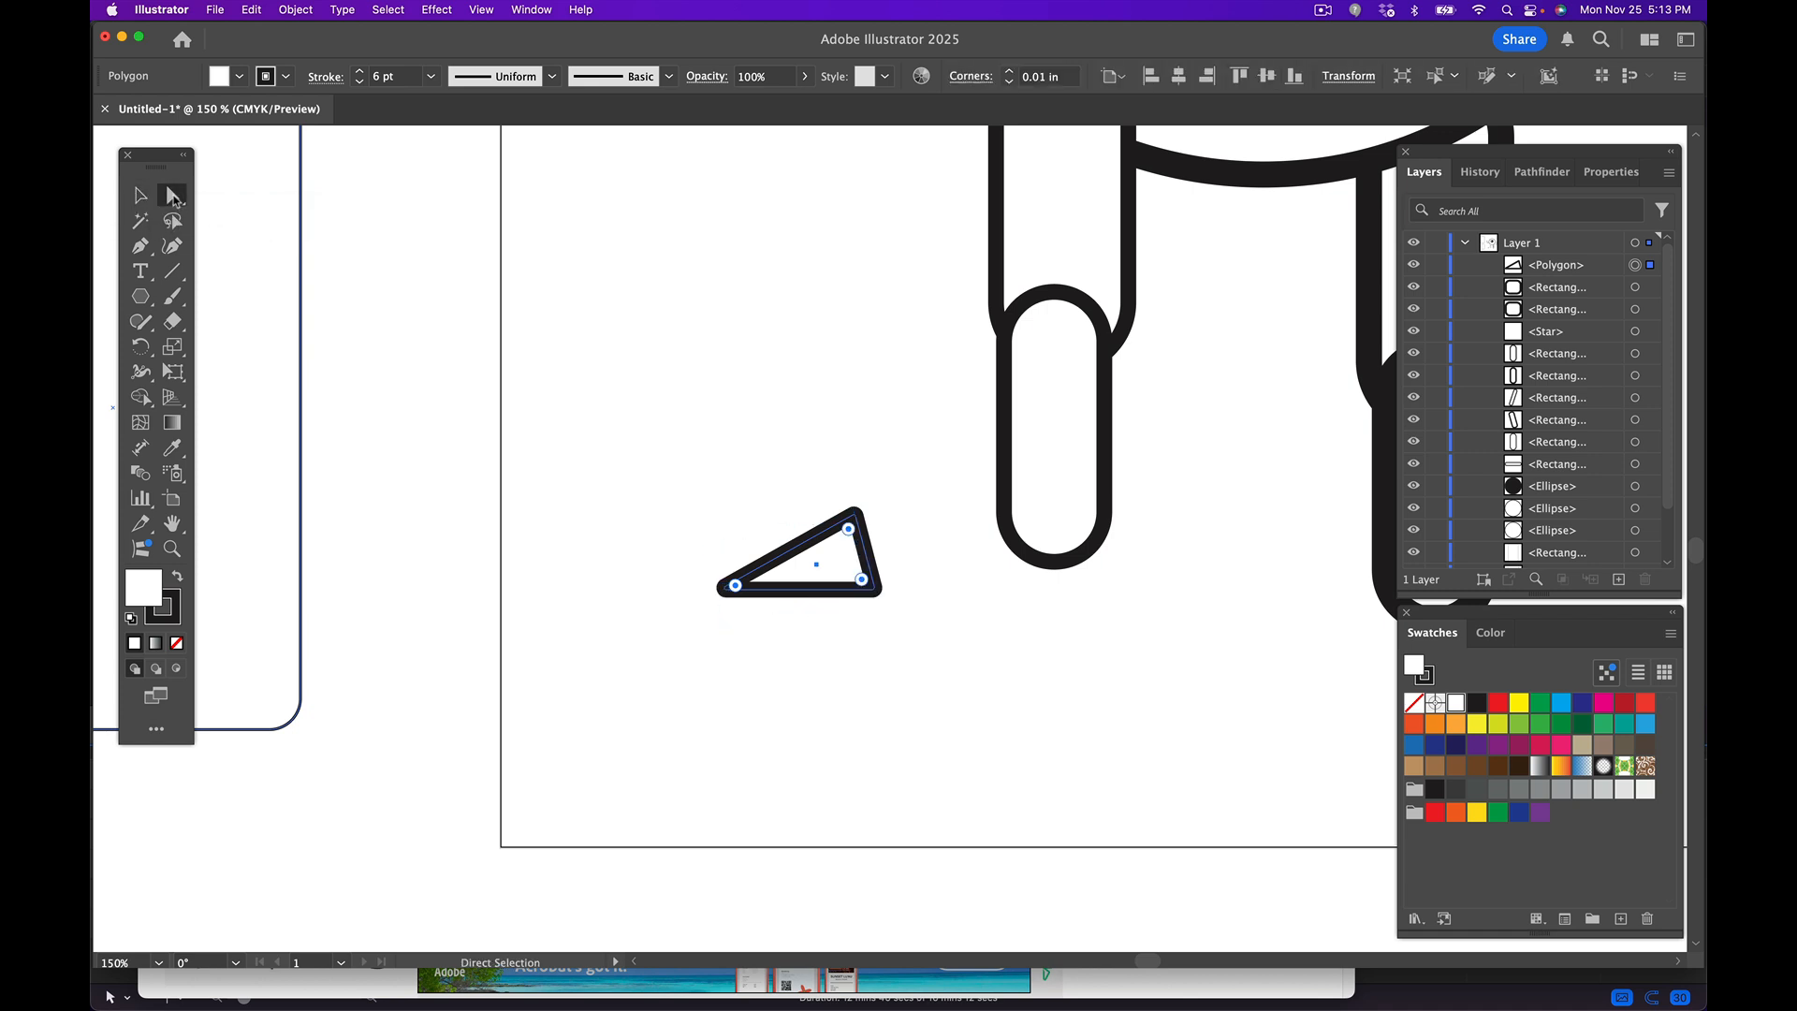
left_click(955, 566)
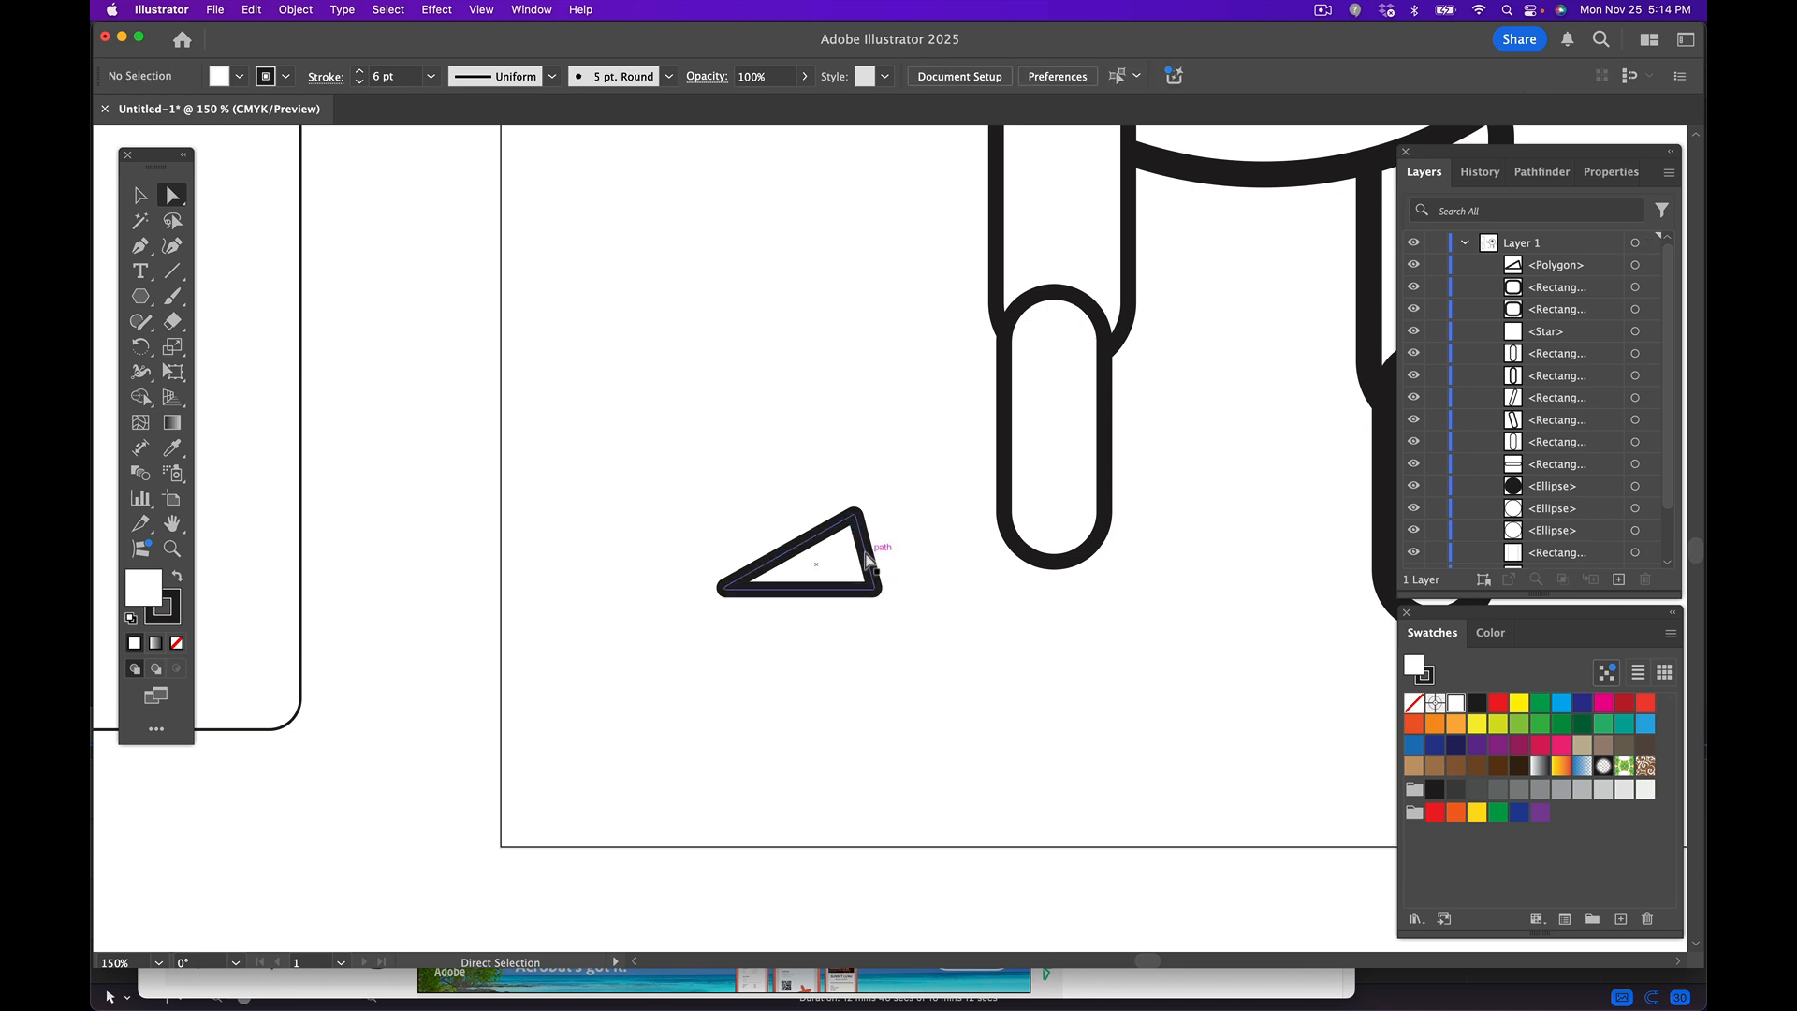
left_click_drag(867, 559, 996, 555)
left_click(872, 590)
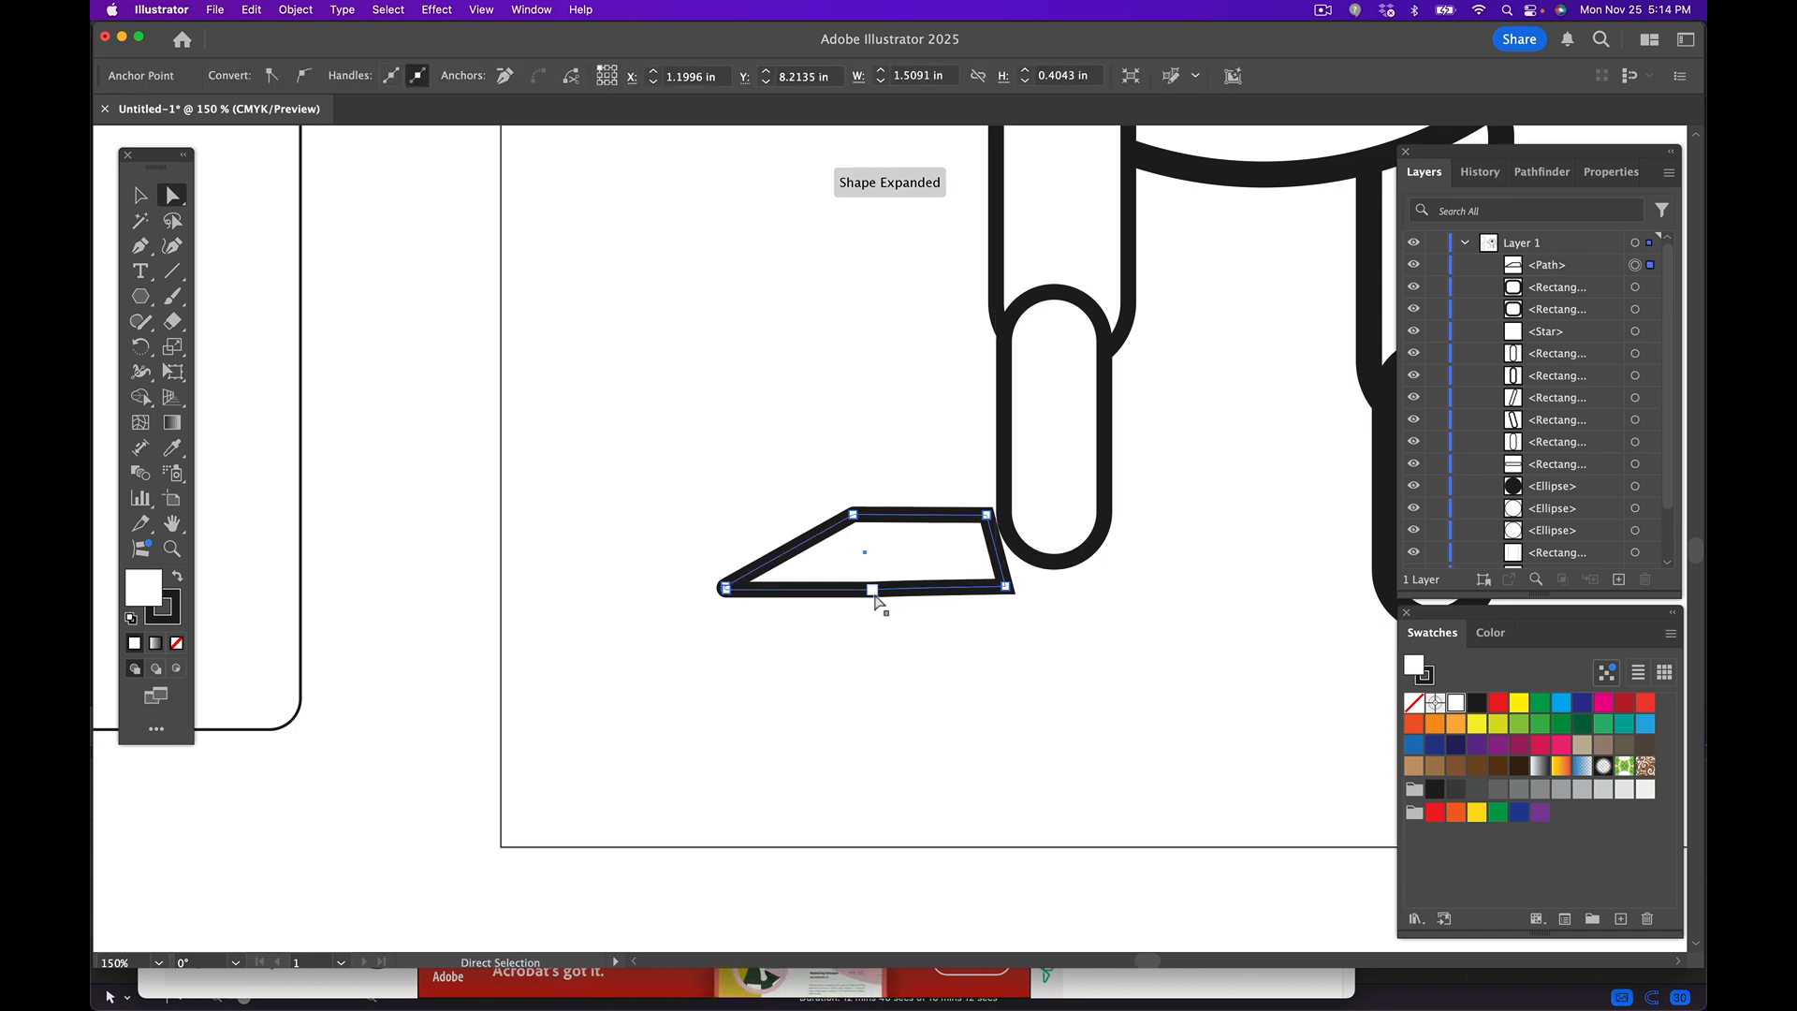
left_click_drag(874, 599, 879, 599)
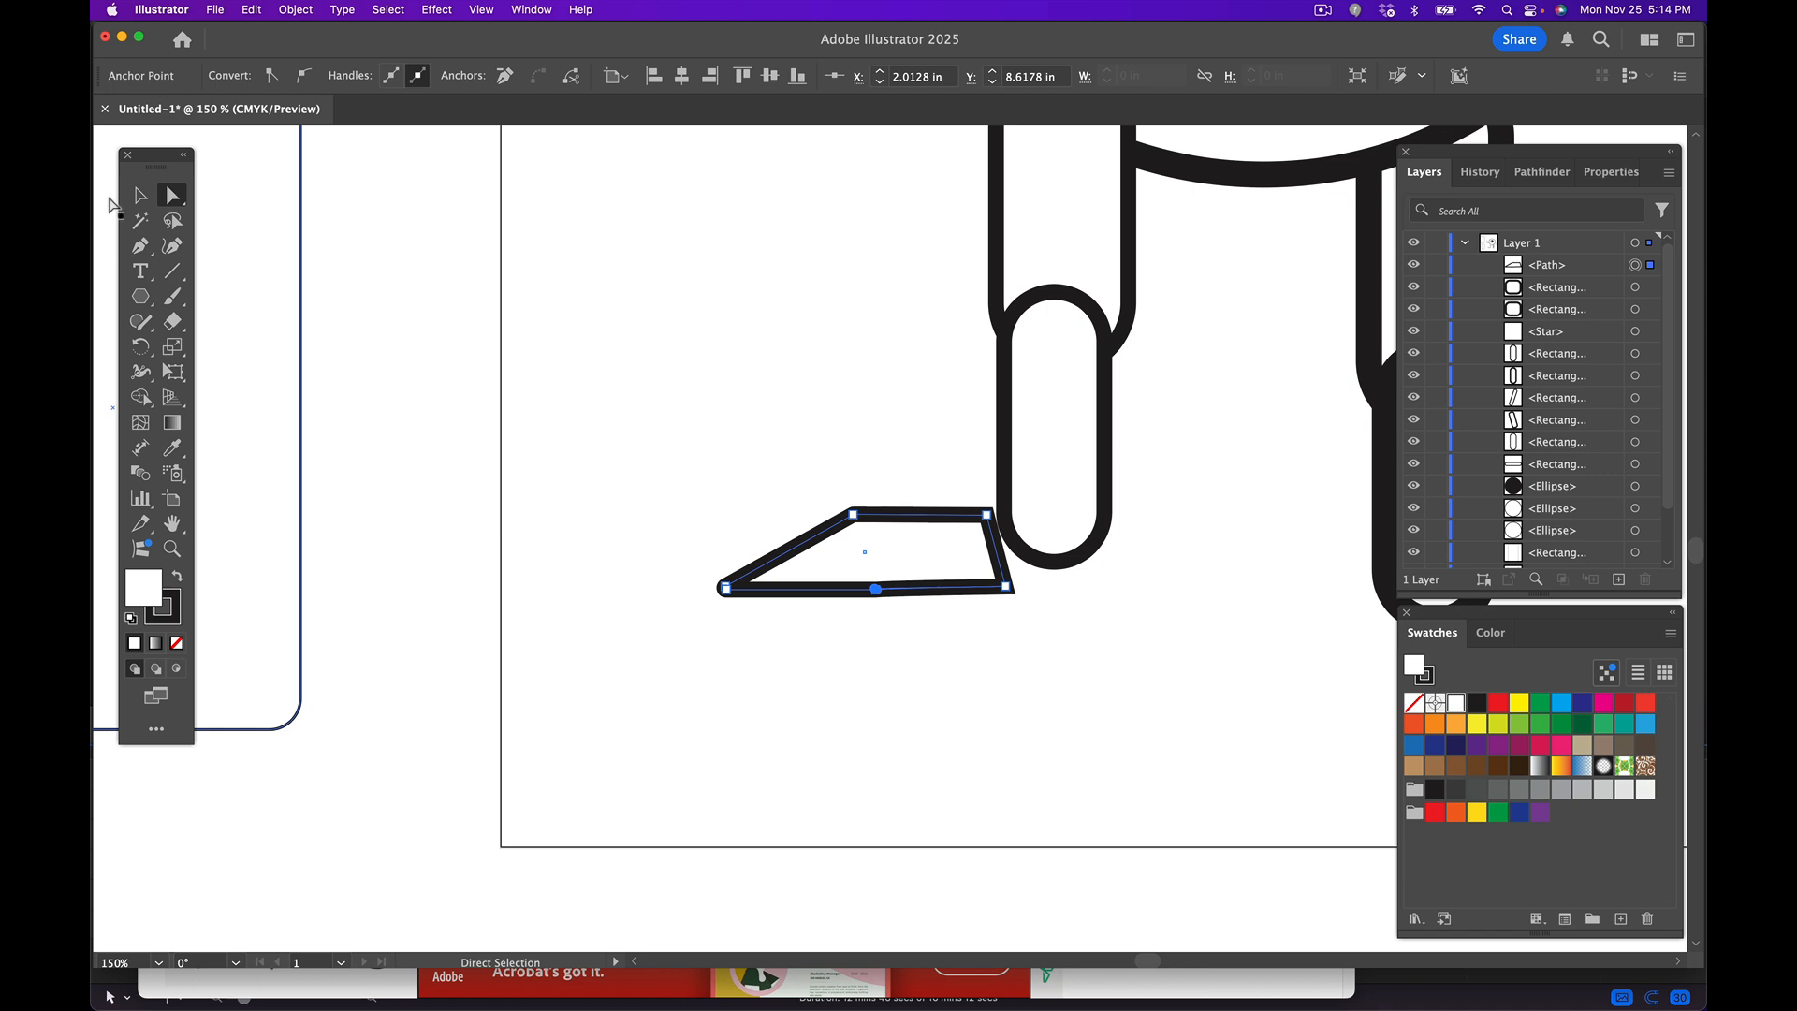
- Move the foot shape over the lower end of the left shin and deselect it with the whole artboard in view
left_click(140, 195)
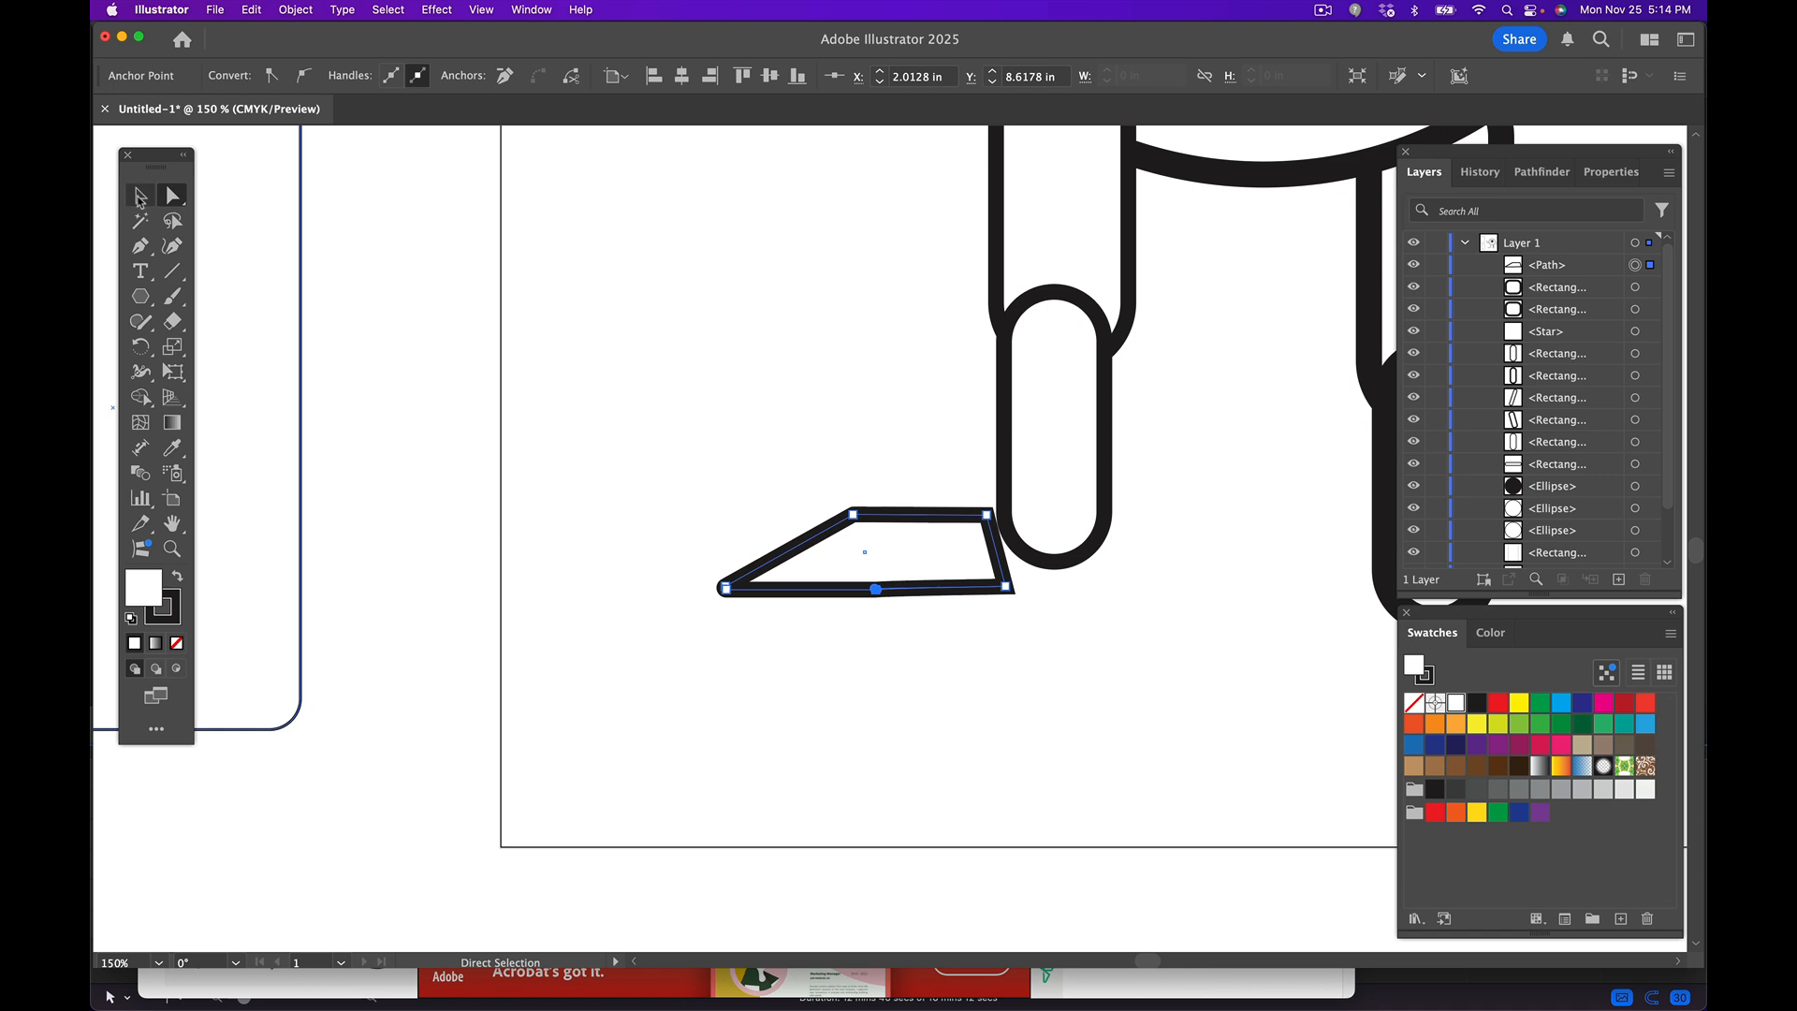
left_click(974, 713)
left_click_drag(949, 558, 1069, 557)
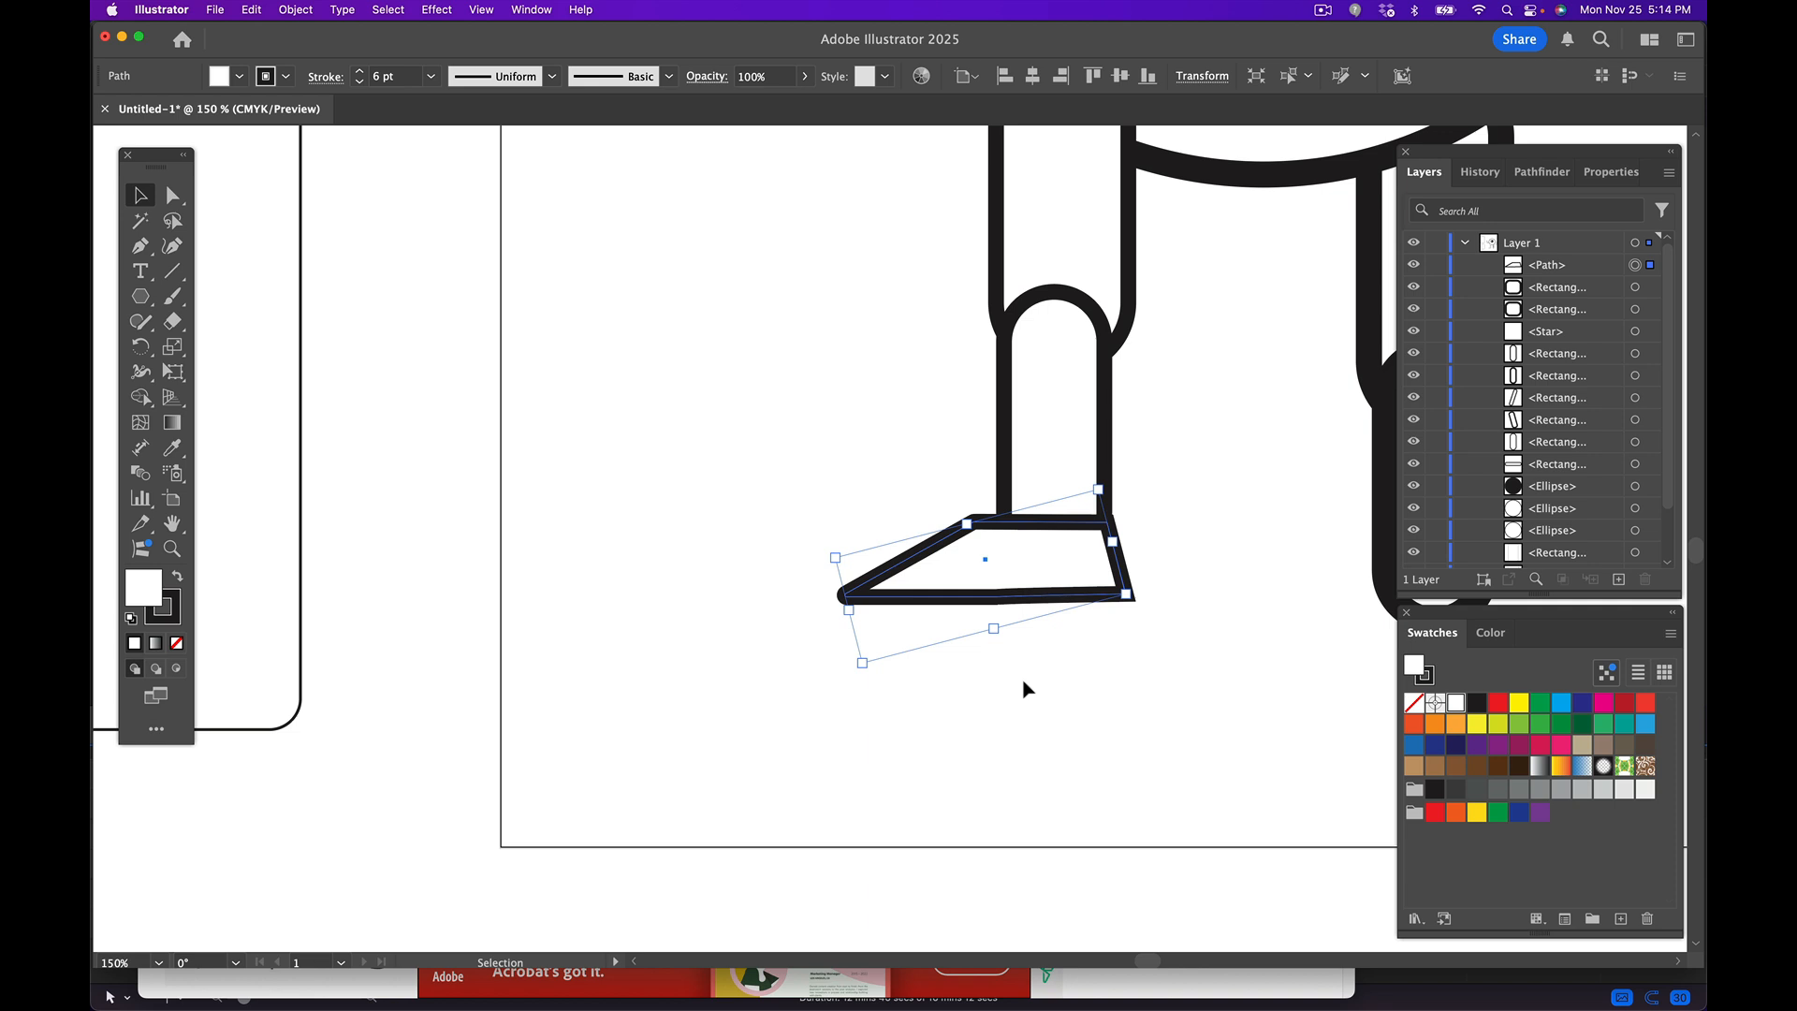
double_click(173, 525)
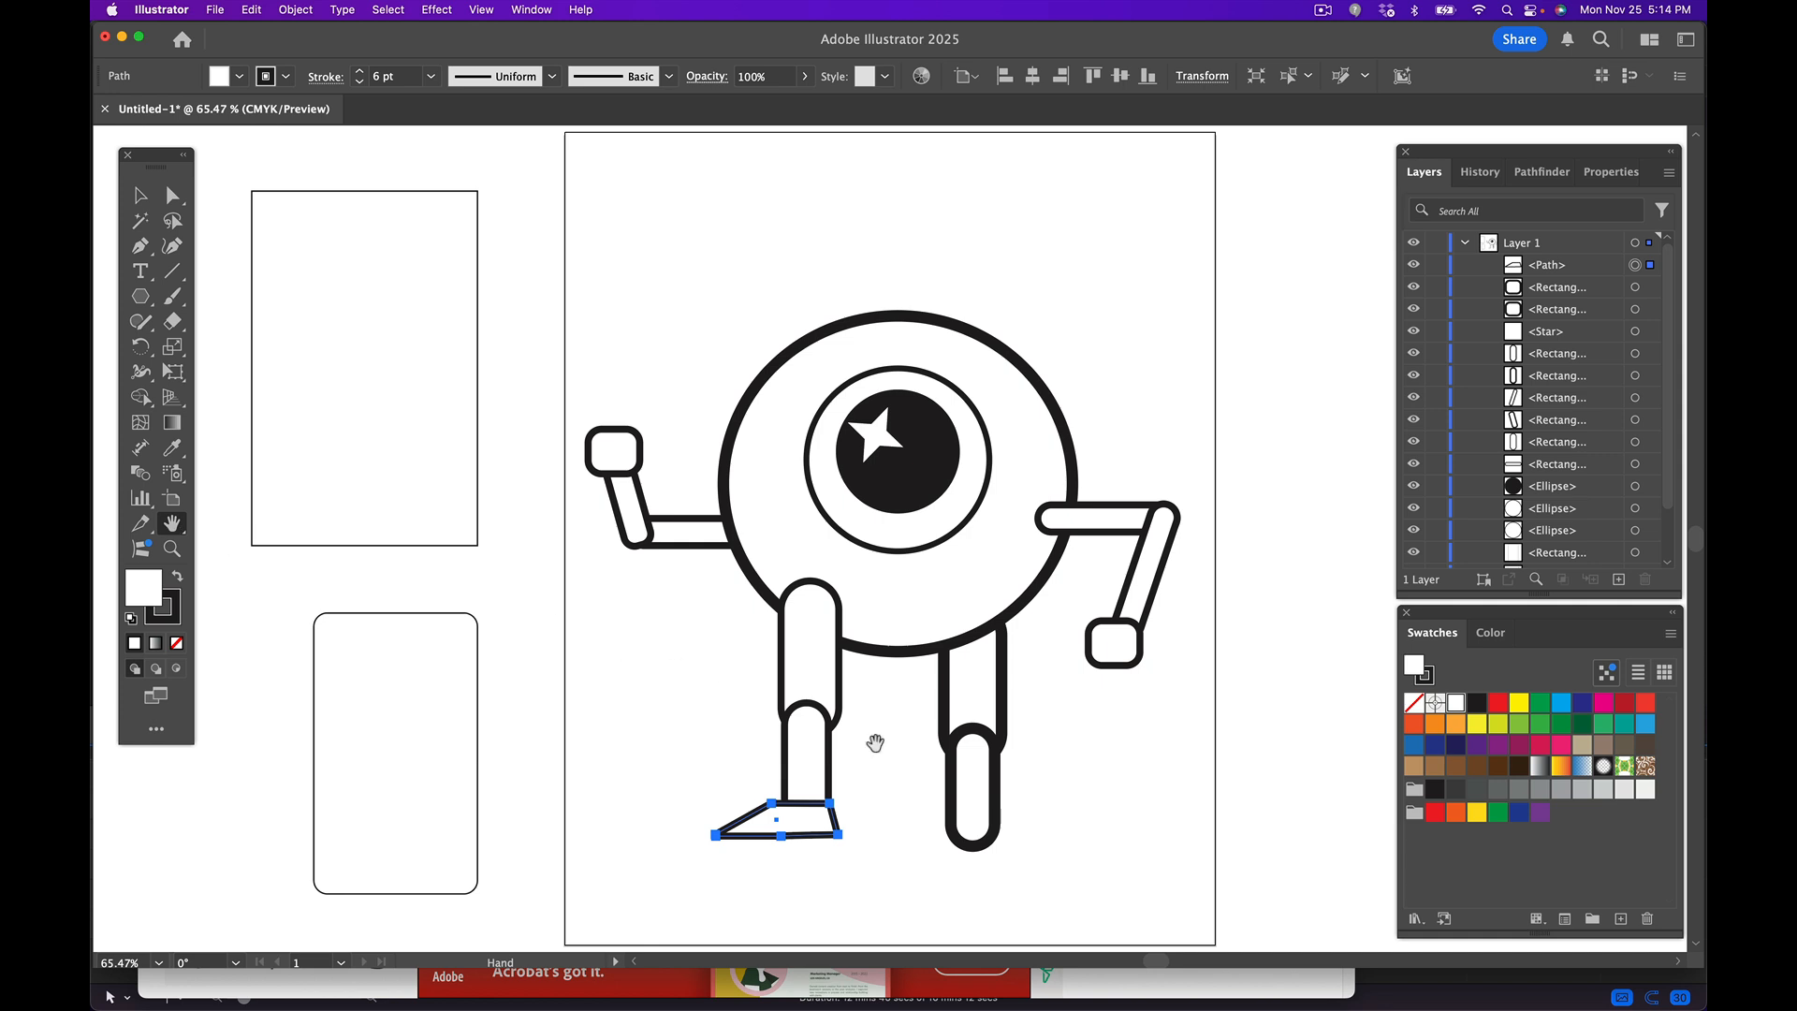
left_click(141, 195)
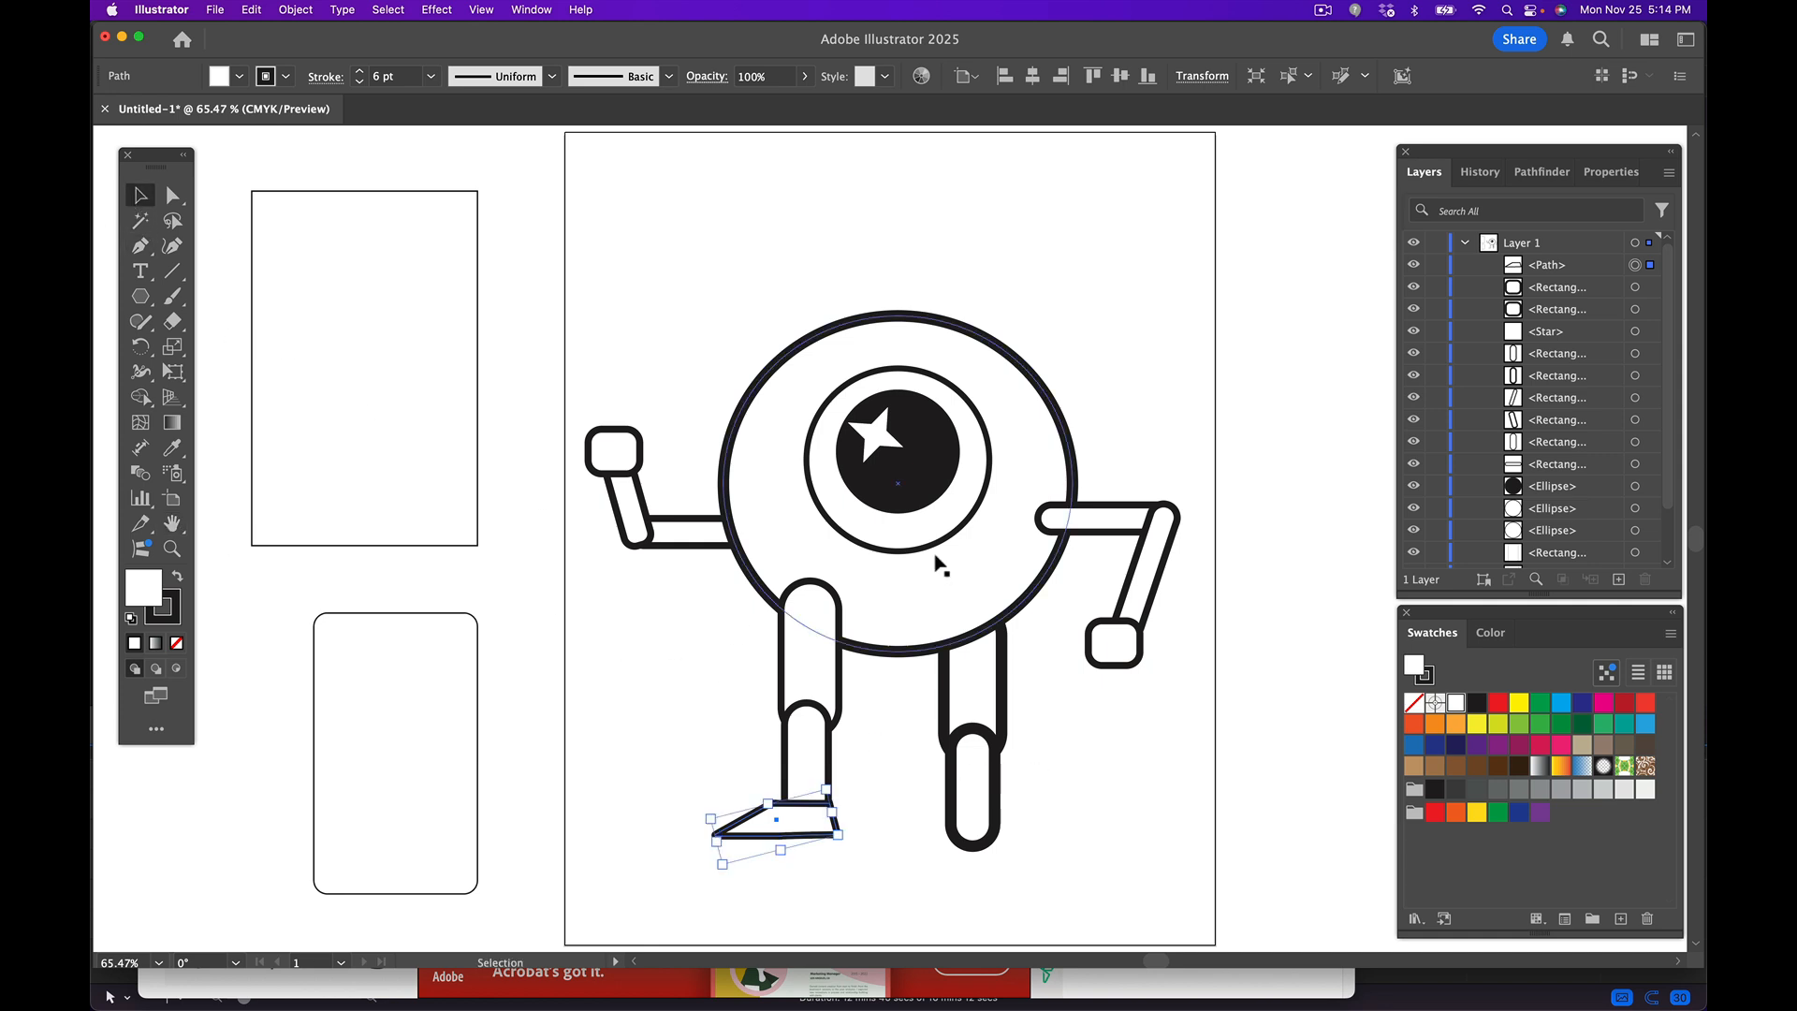
left_click(1123, 813)
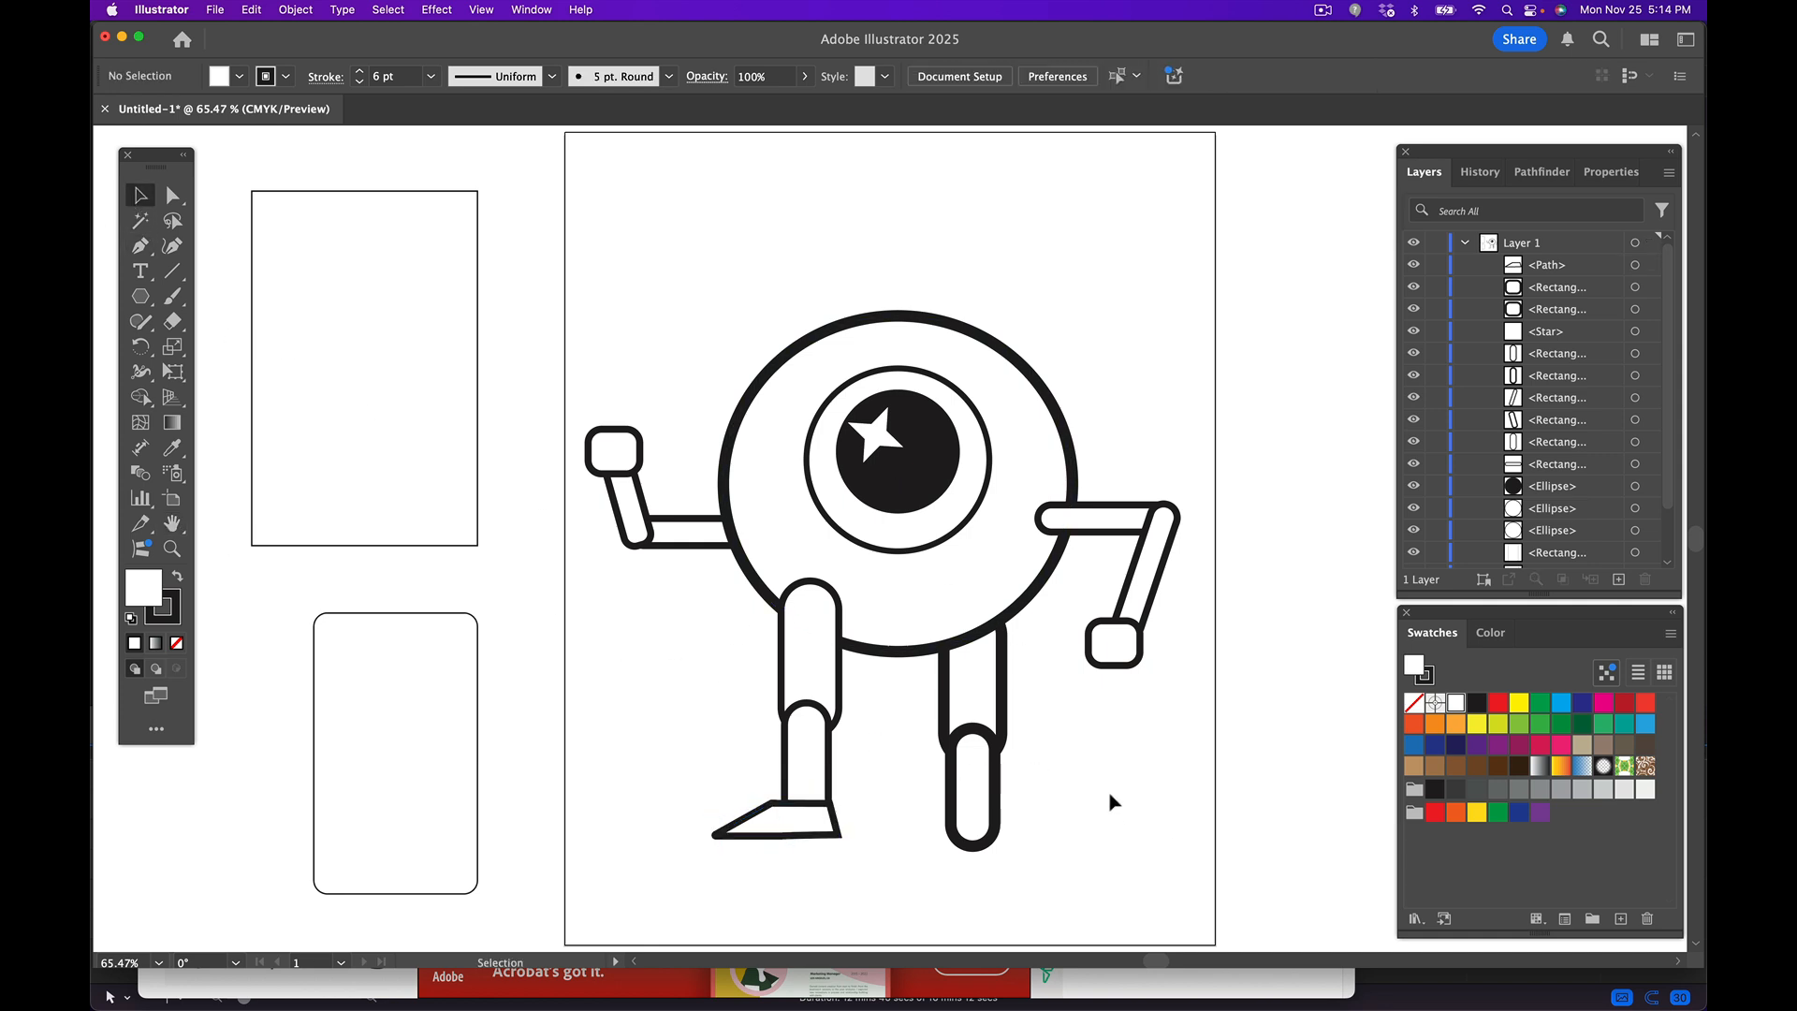
- Set the left thigh's stroke weight to 8 pt
left_click(969, 791)
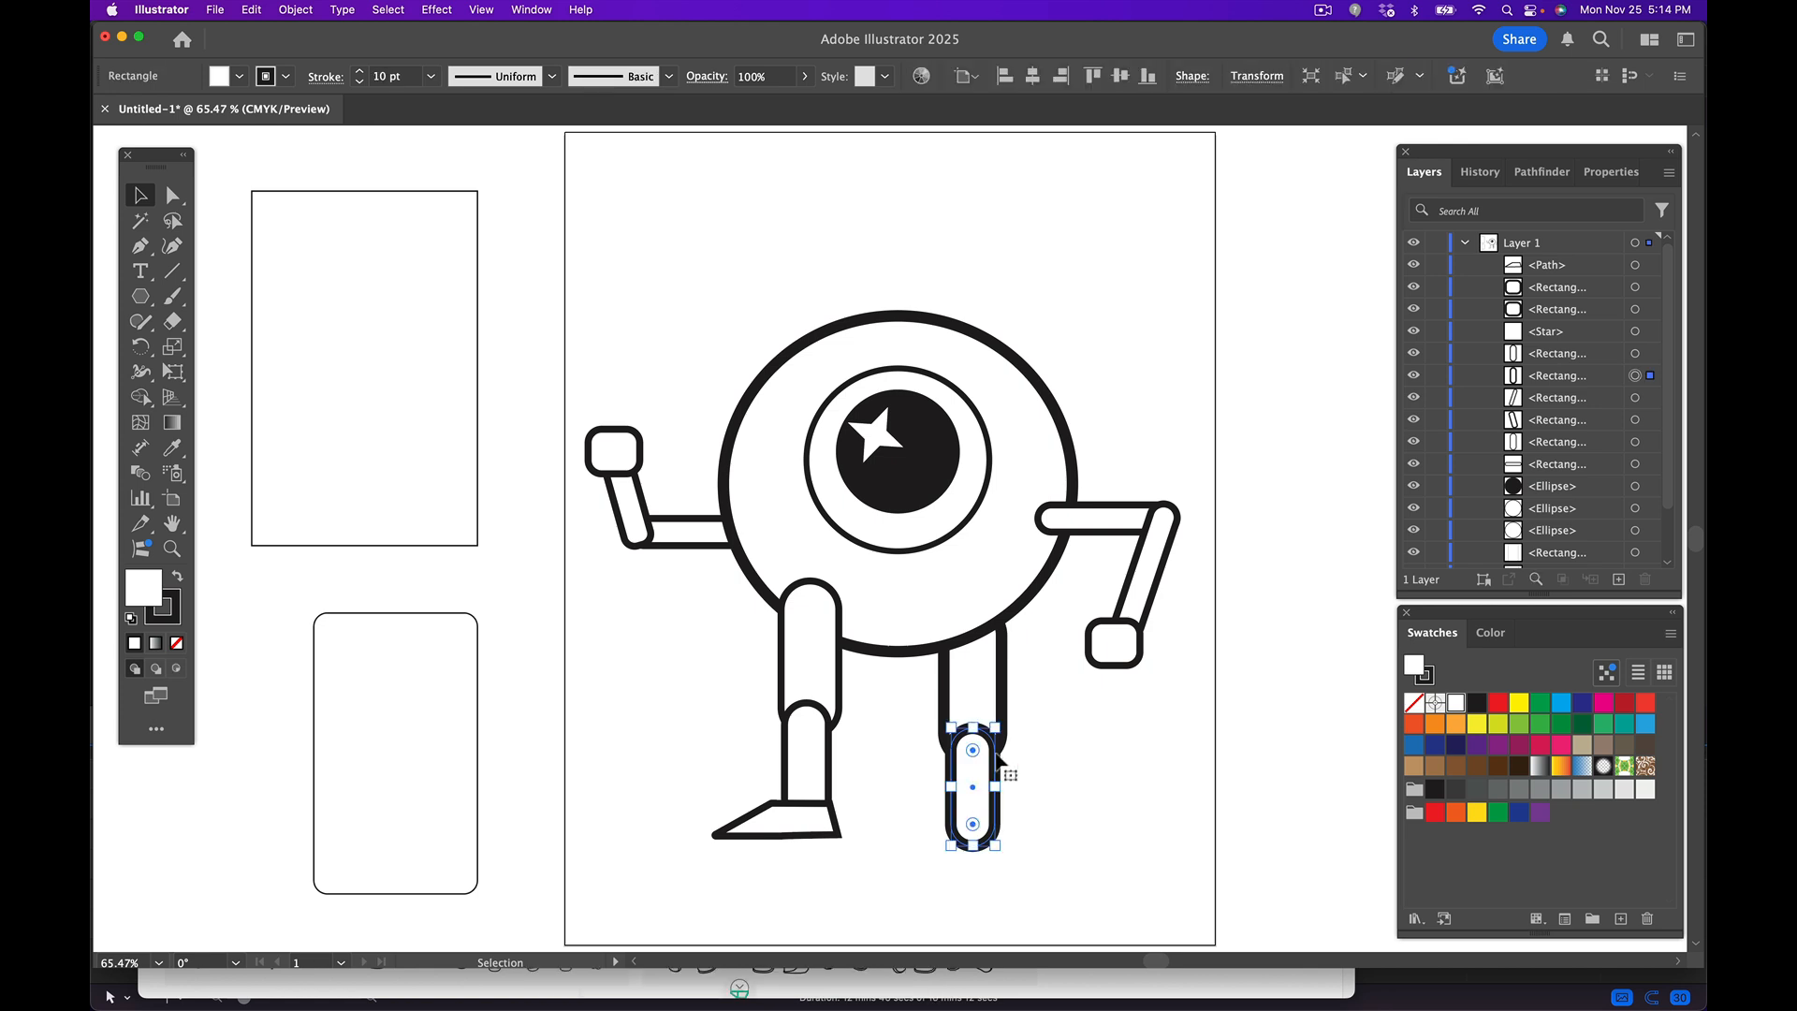
left_click(974, 682)
left_click(901, 741)
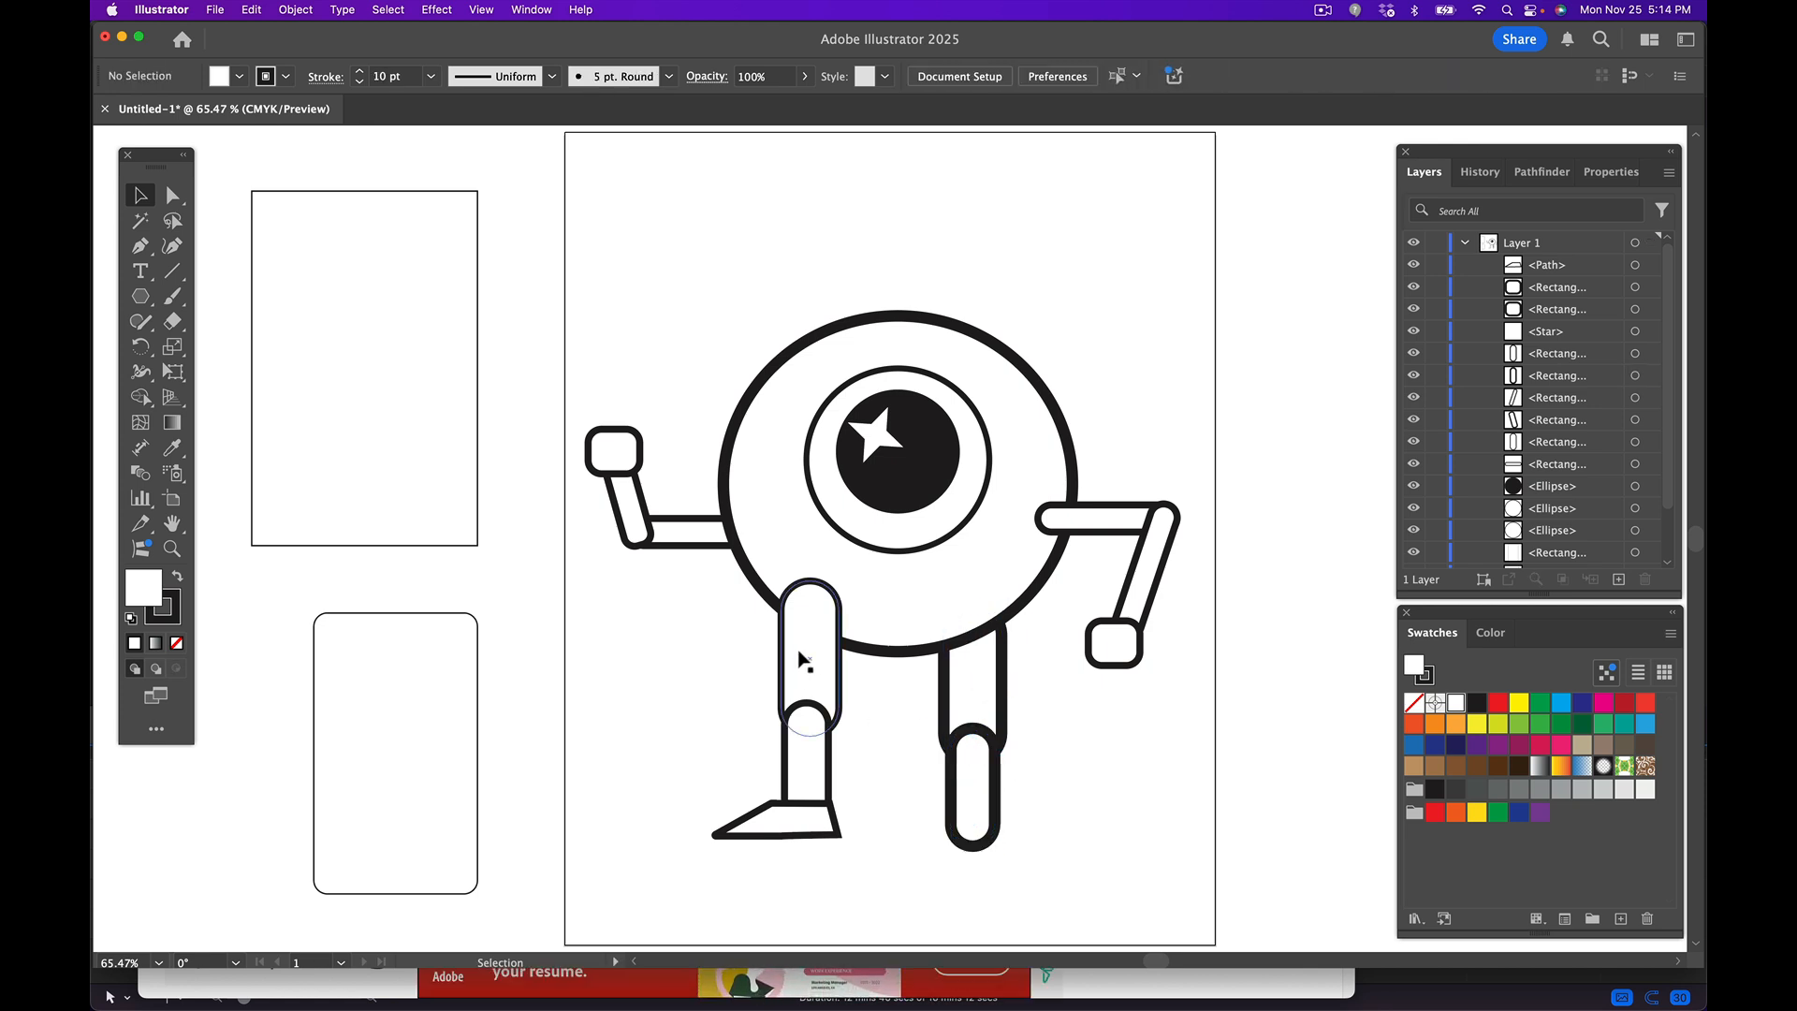
left_click(805, 657)
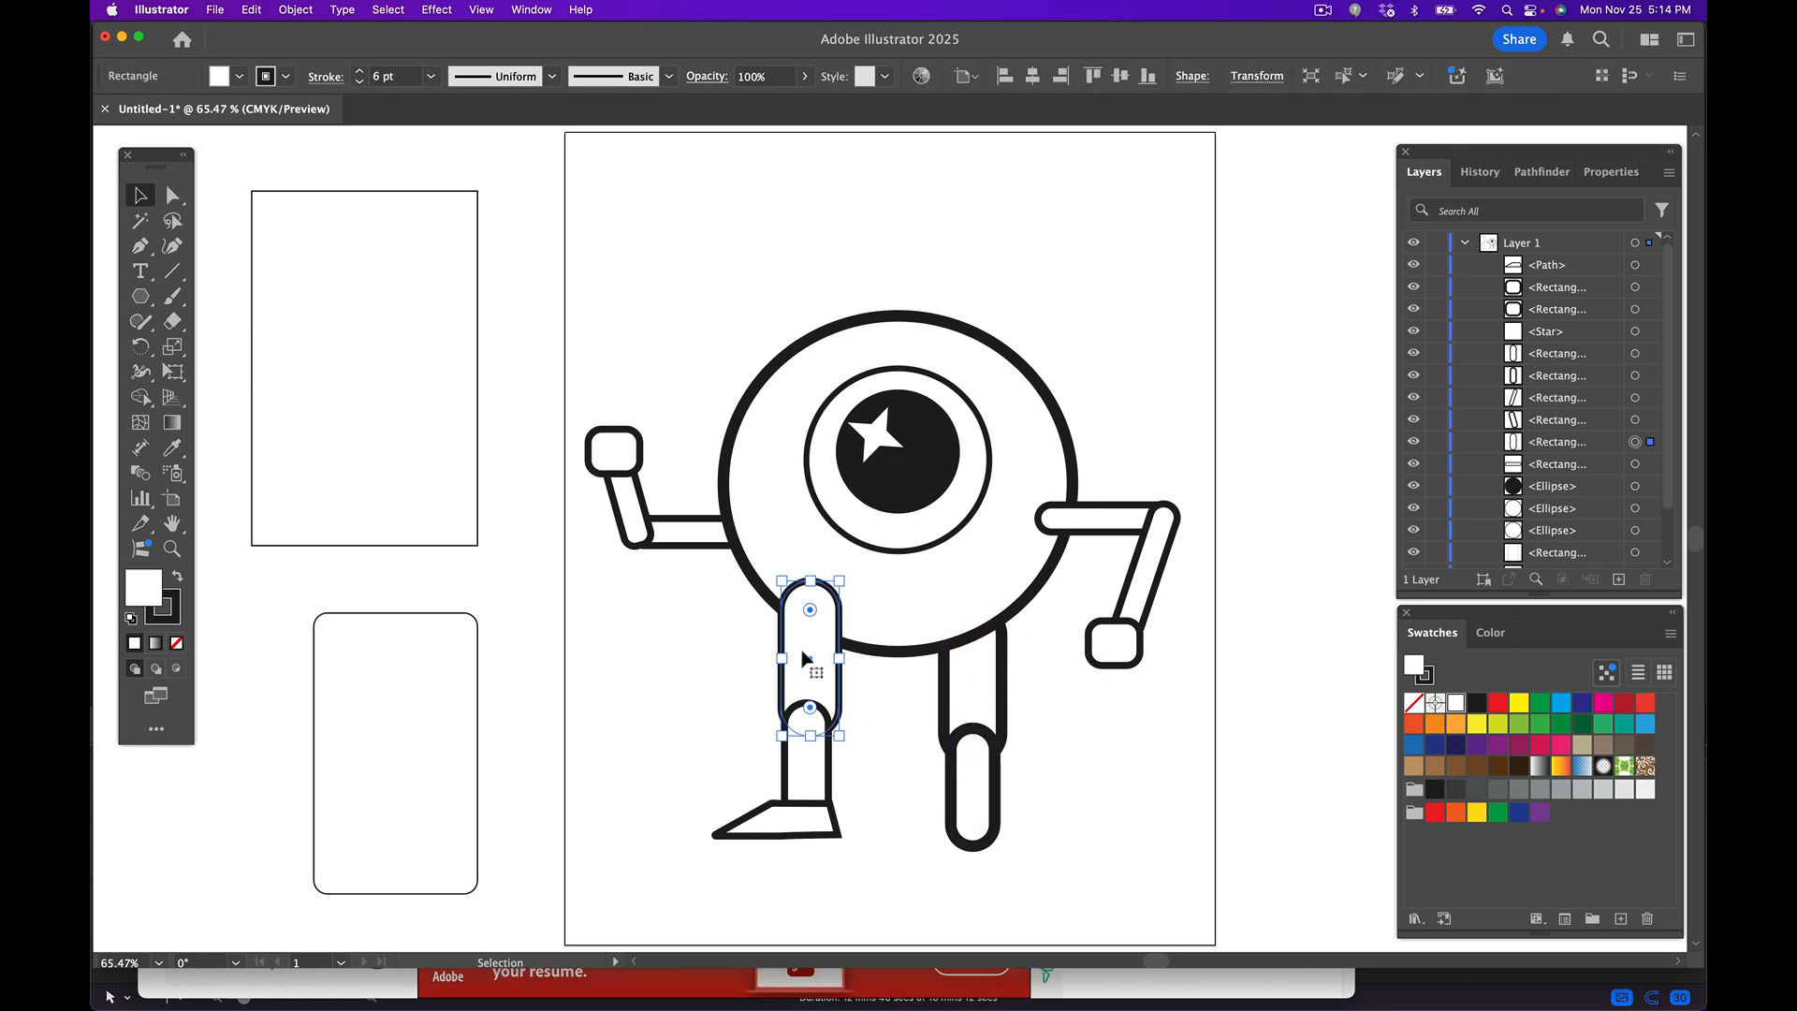
left_click(360, 72)
left_click(360, 72)
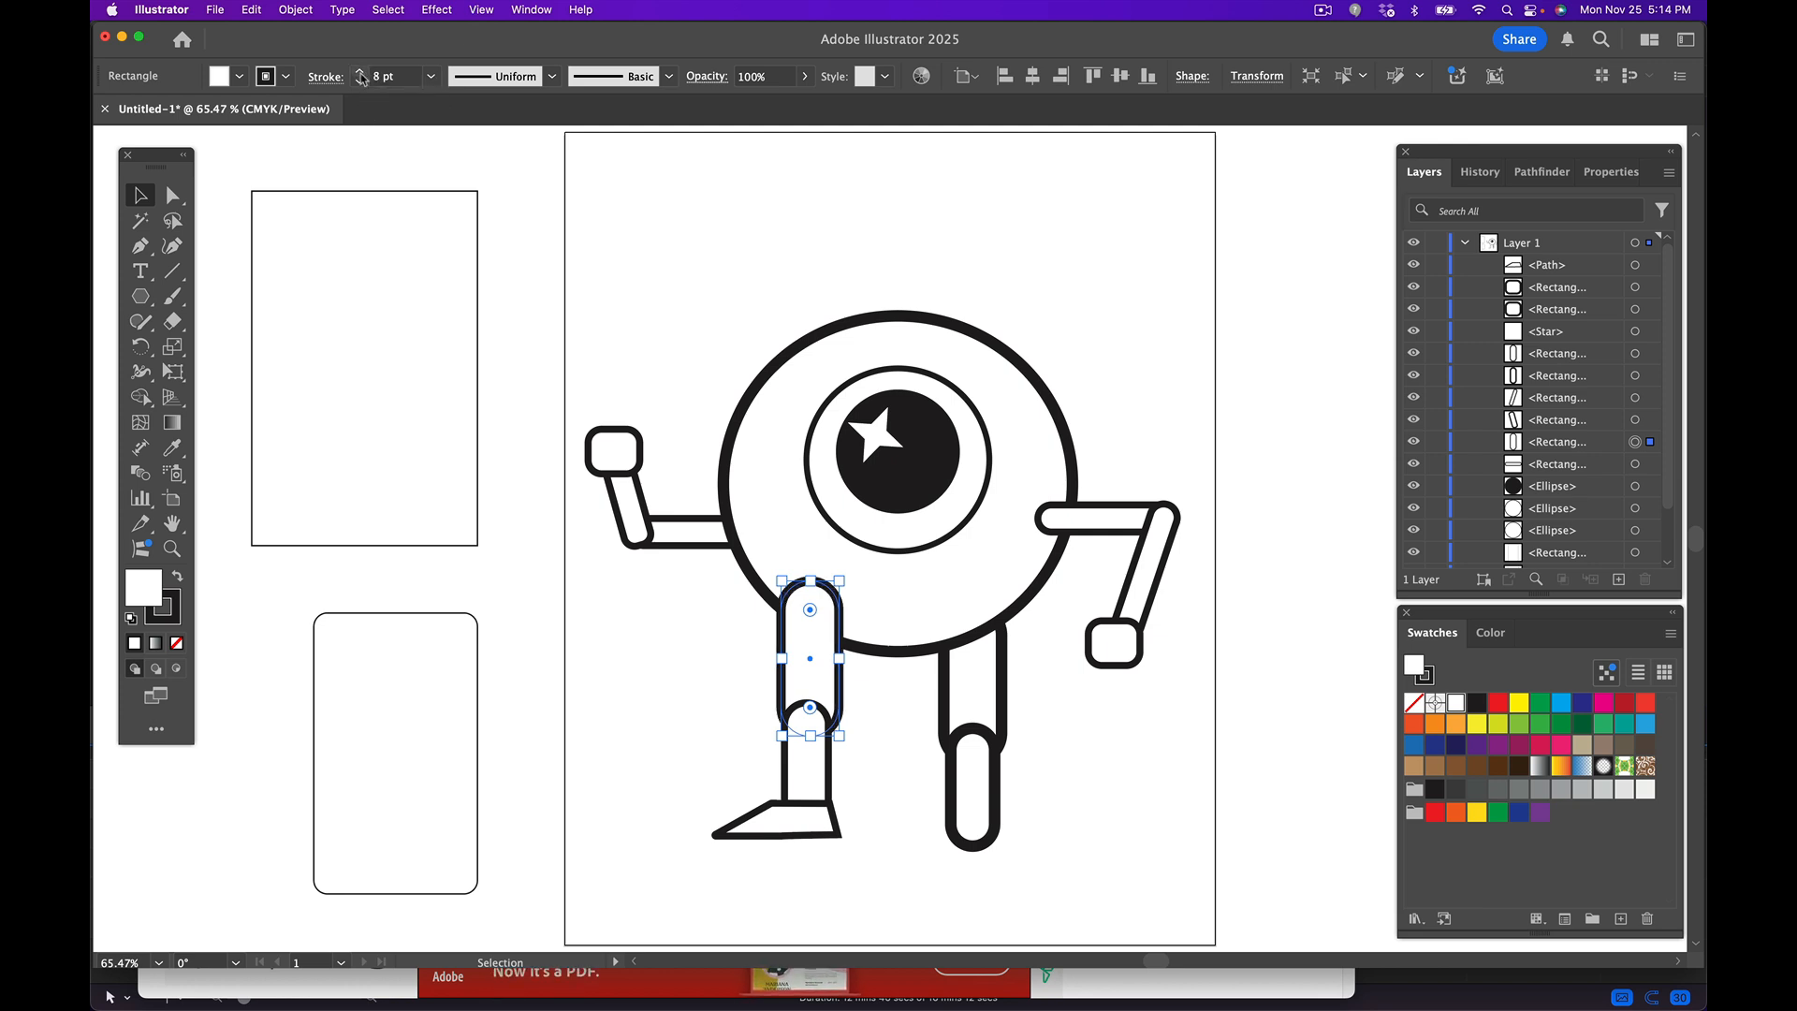
- Set the stroke weight of the left shin and its foot to 8 pt and deselect them
left_click(738, 771)
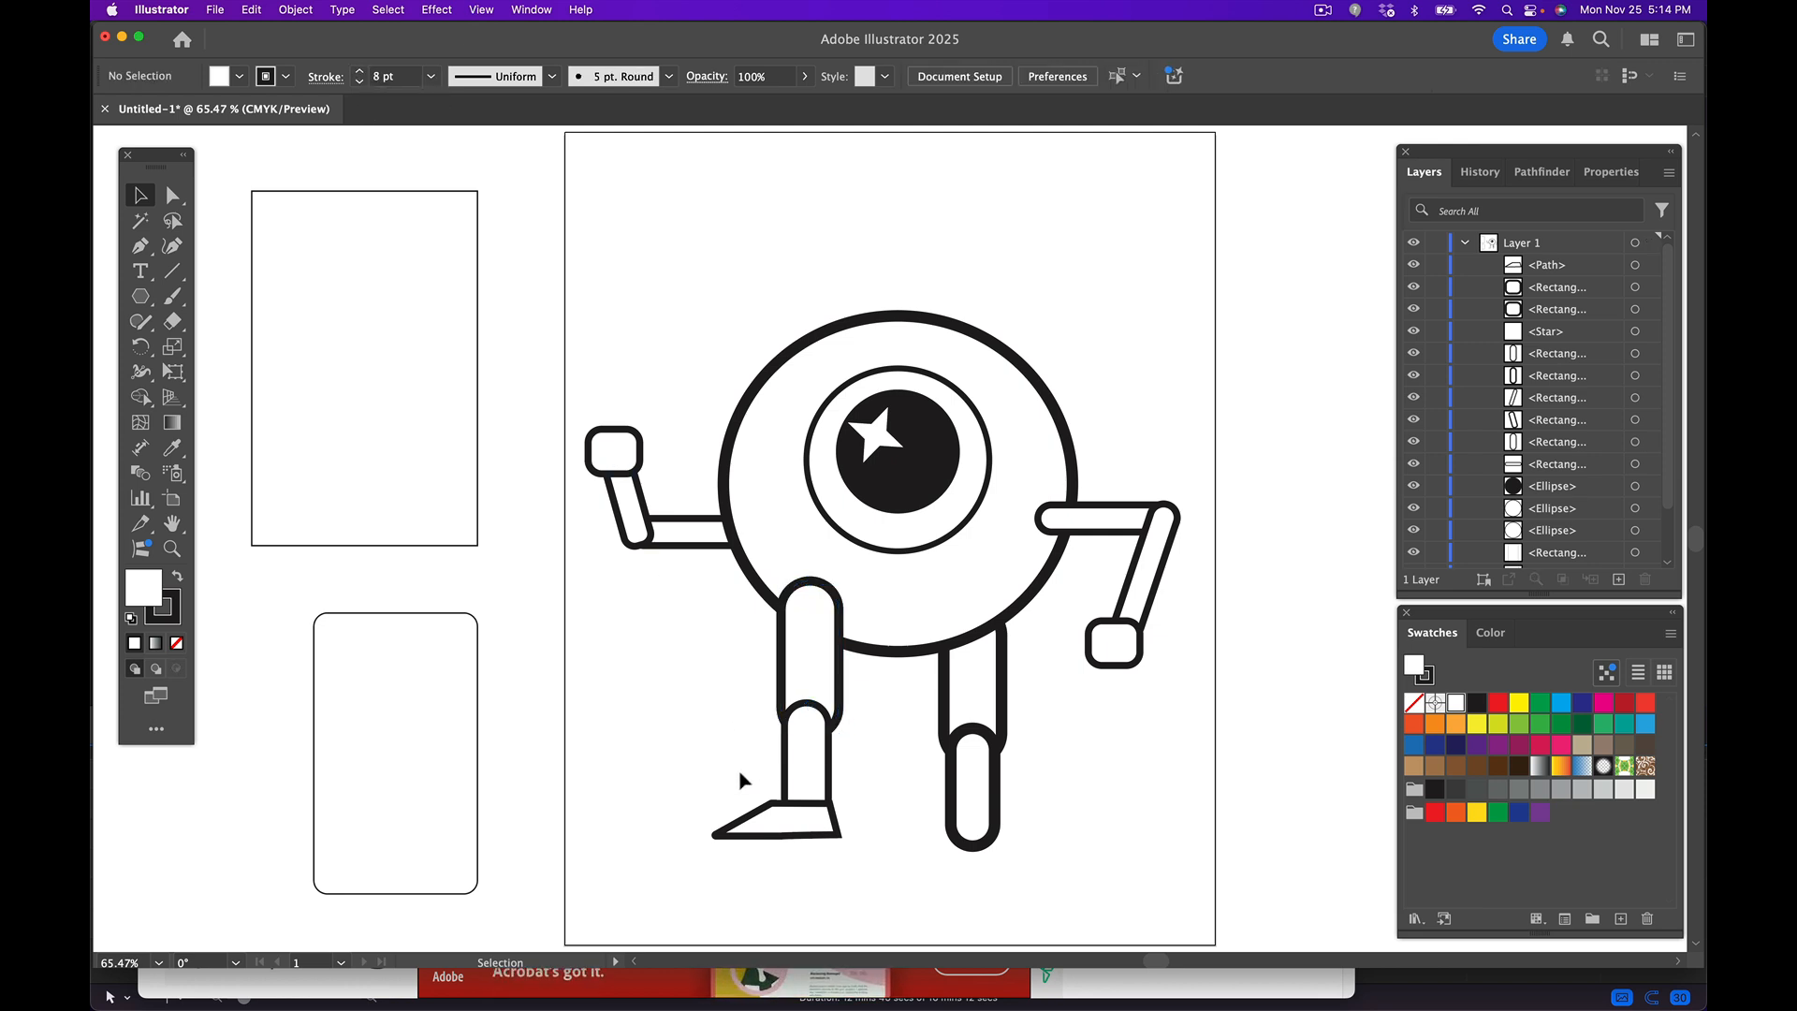
left_click(801, 777)
left_click(760, 829, "shift")
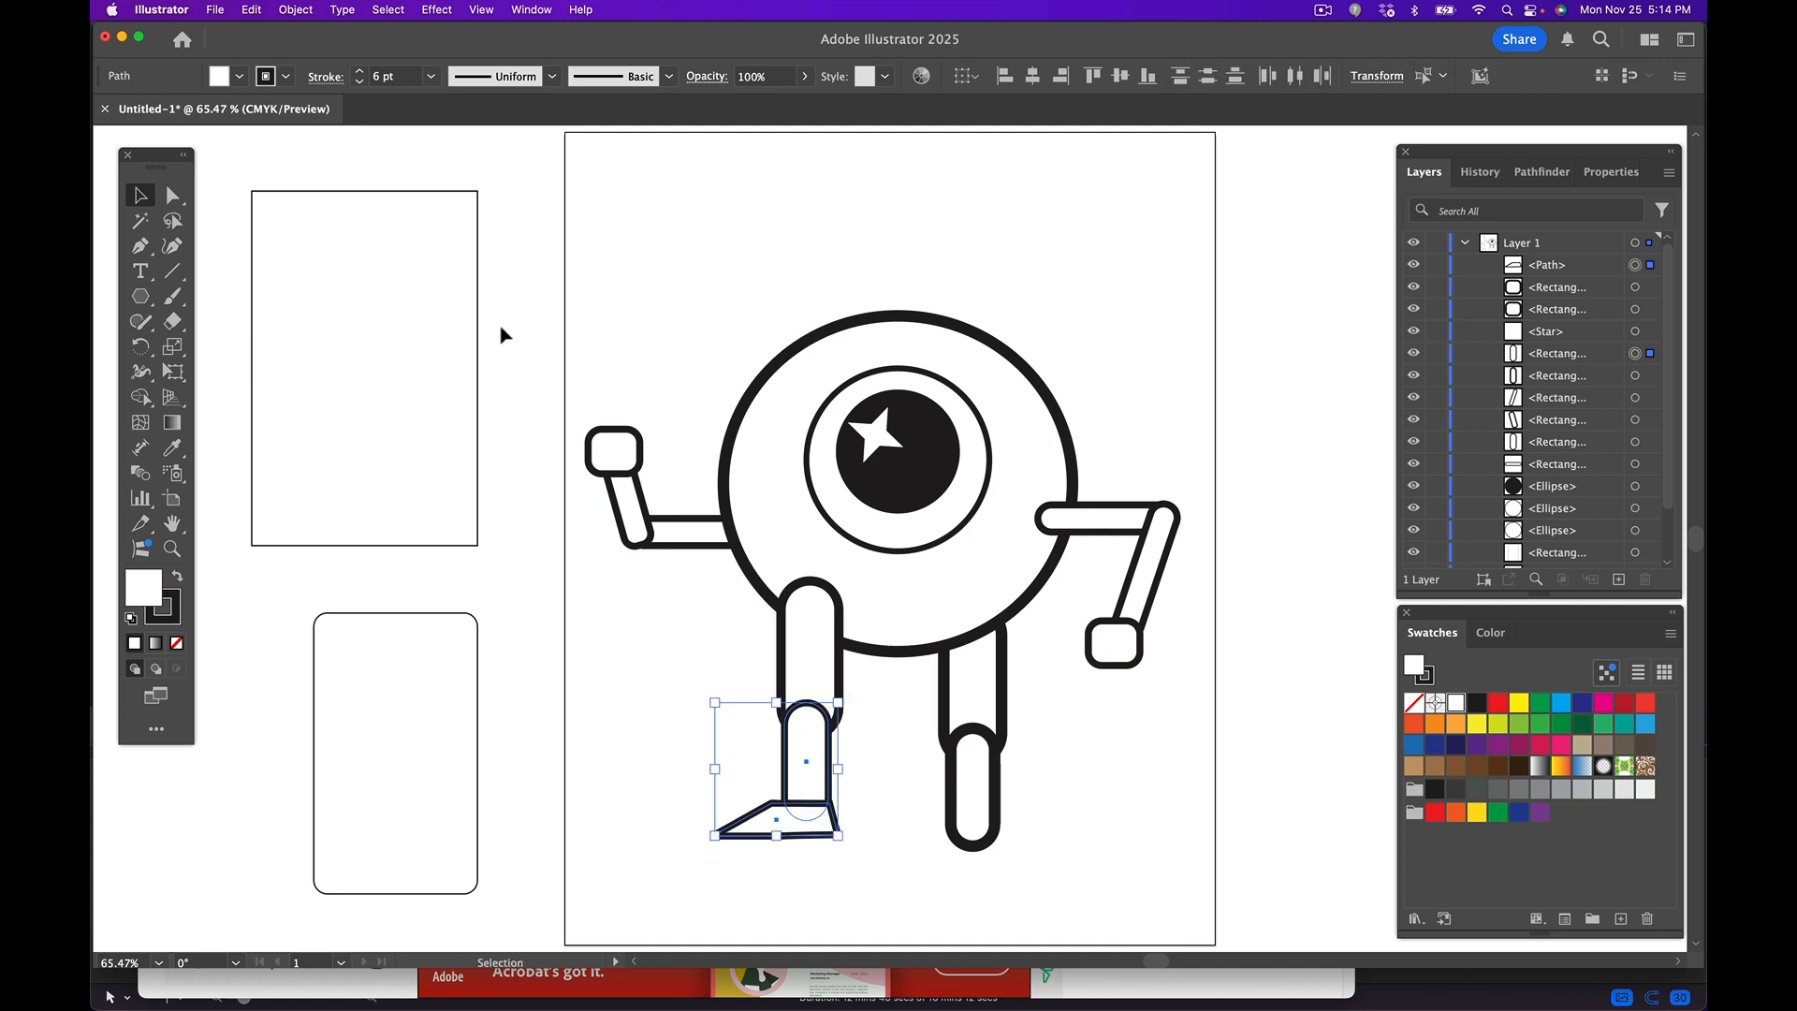
left_click(360, 72)
left_click(360, 72)
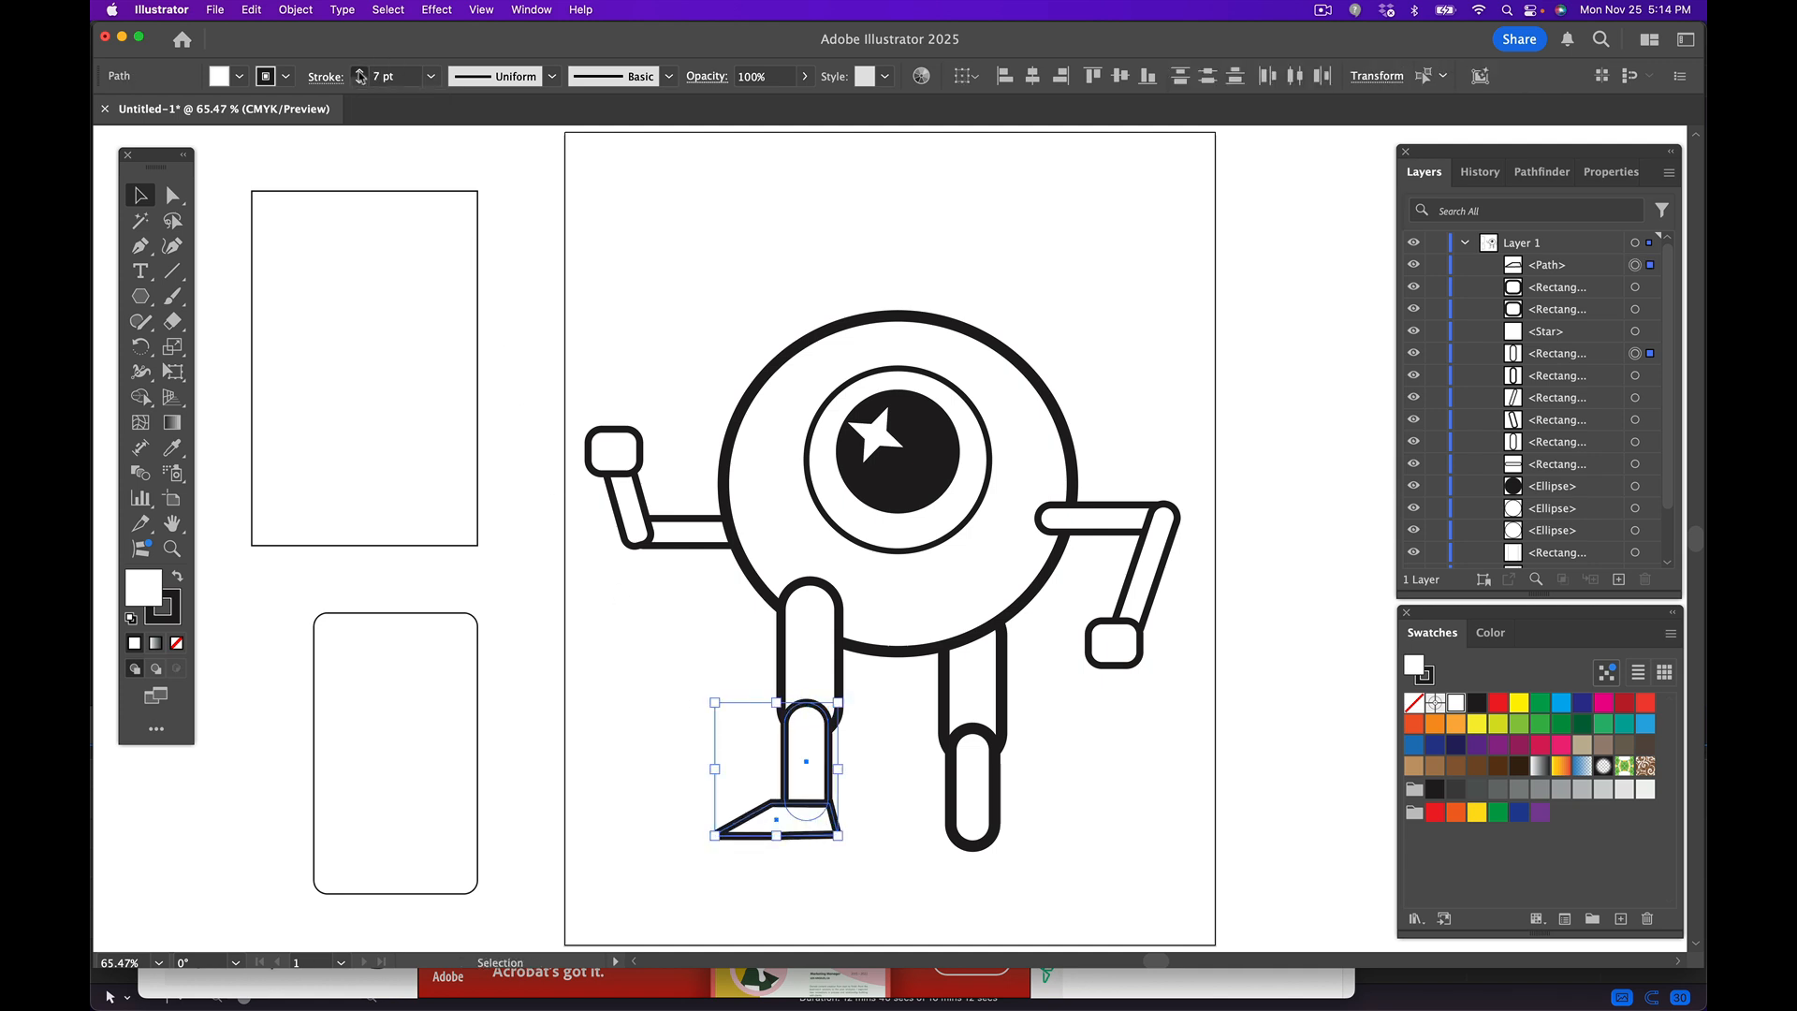
left_click(1187, 810)
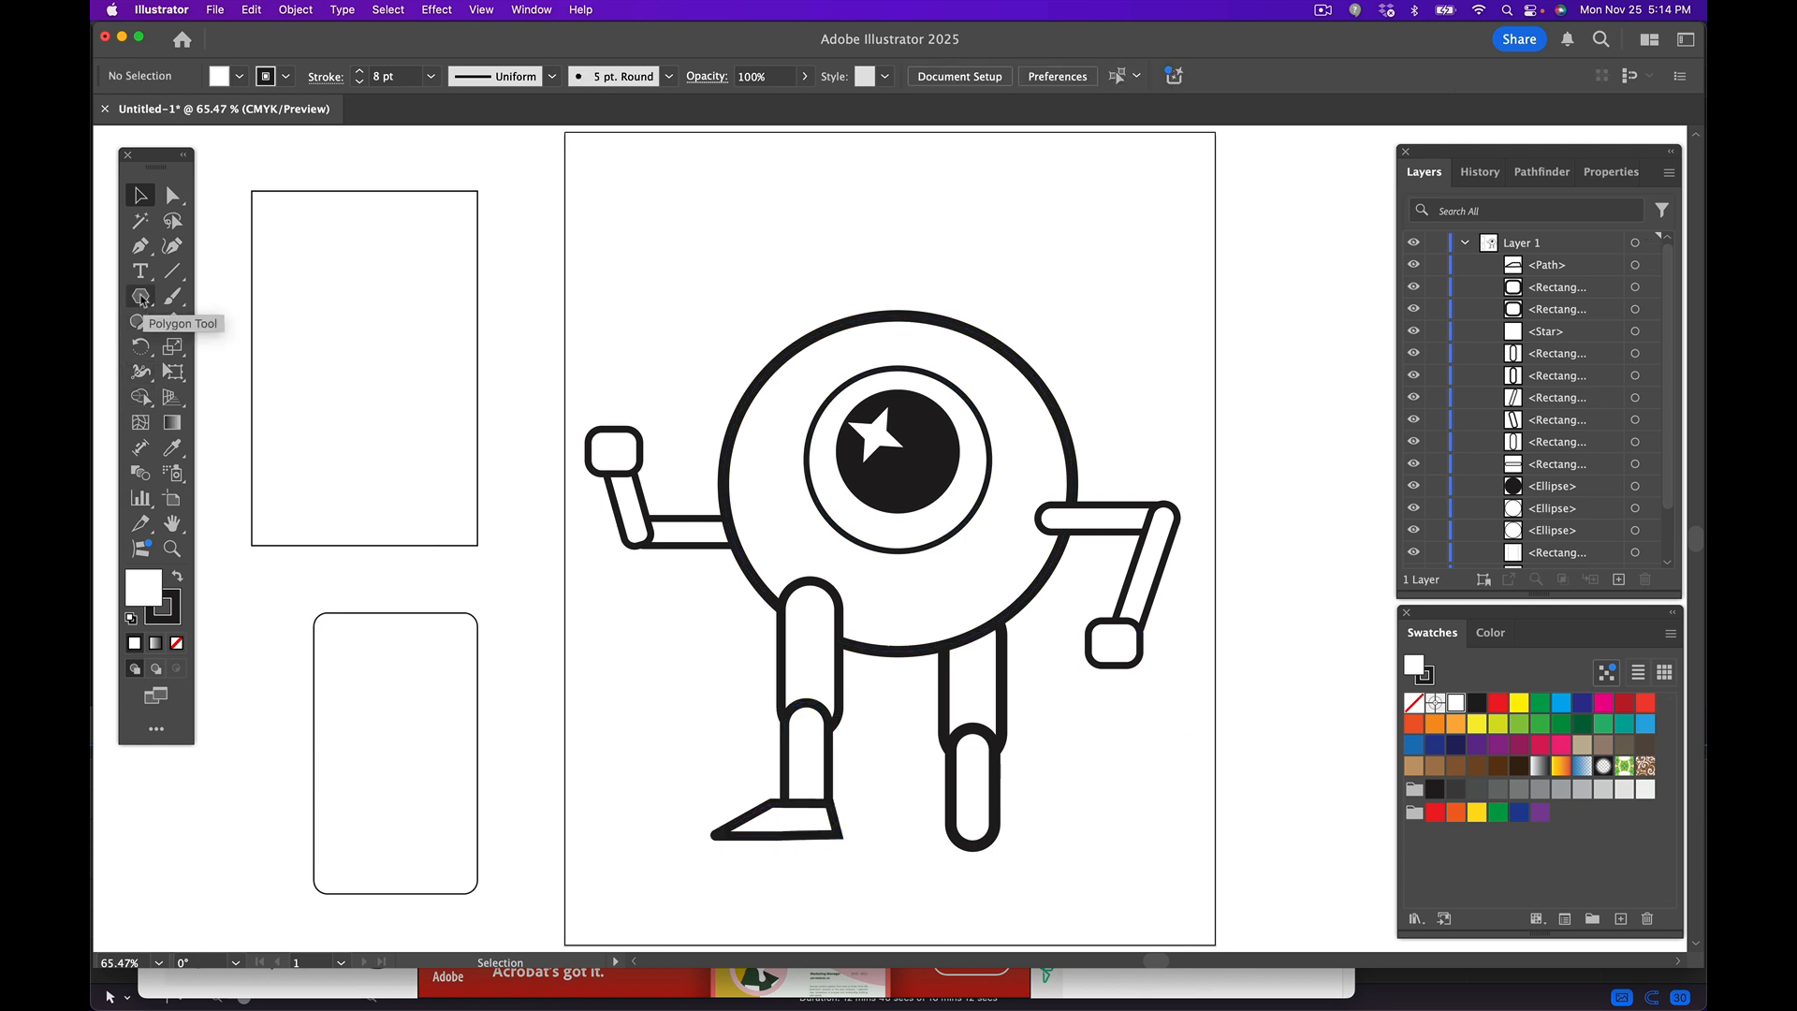
- Add an upright three-sided polygon with a 0.5248 in radius in the empty area beside the right shin
left_click_drag(144, 301, 256, 379)
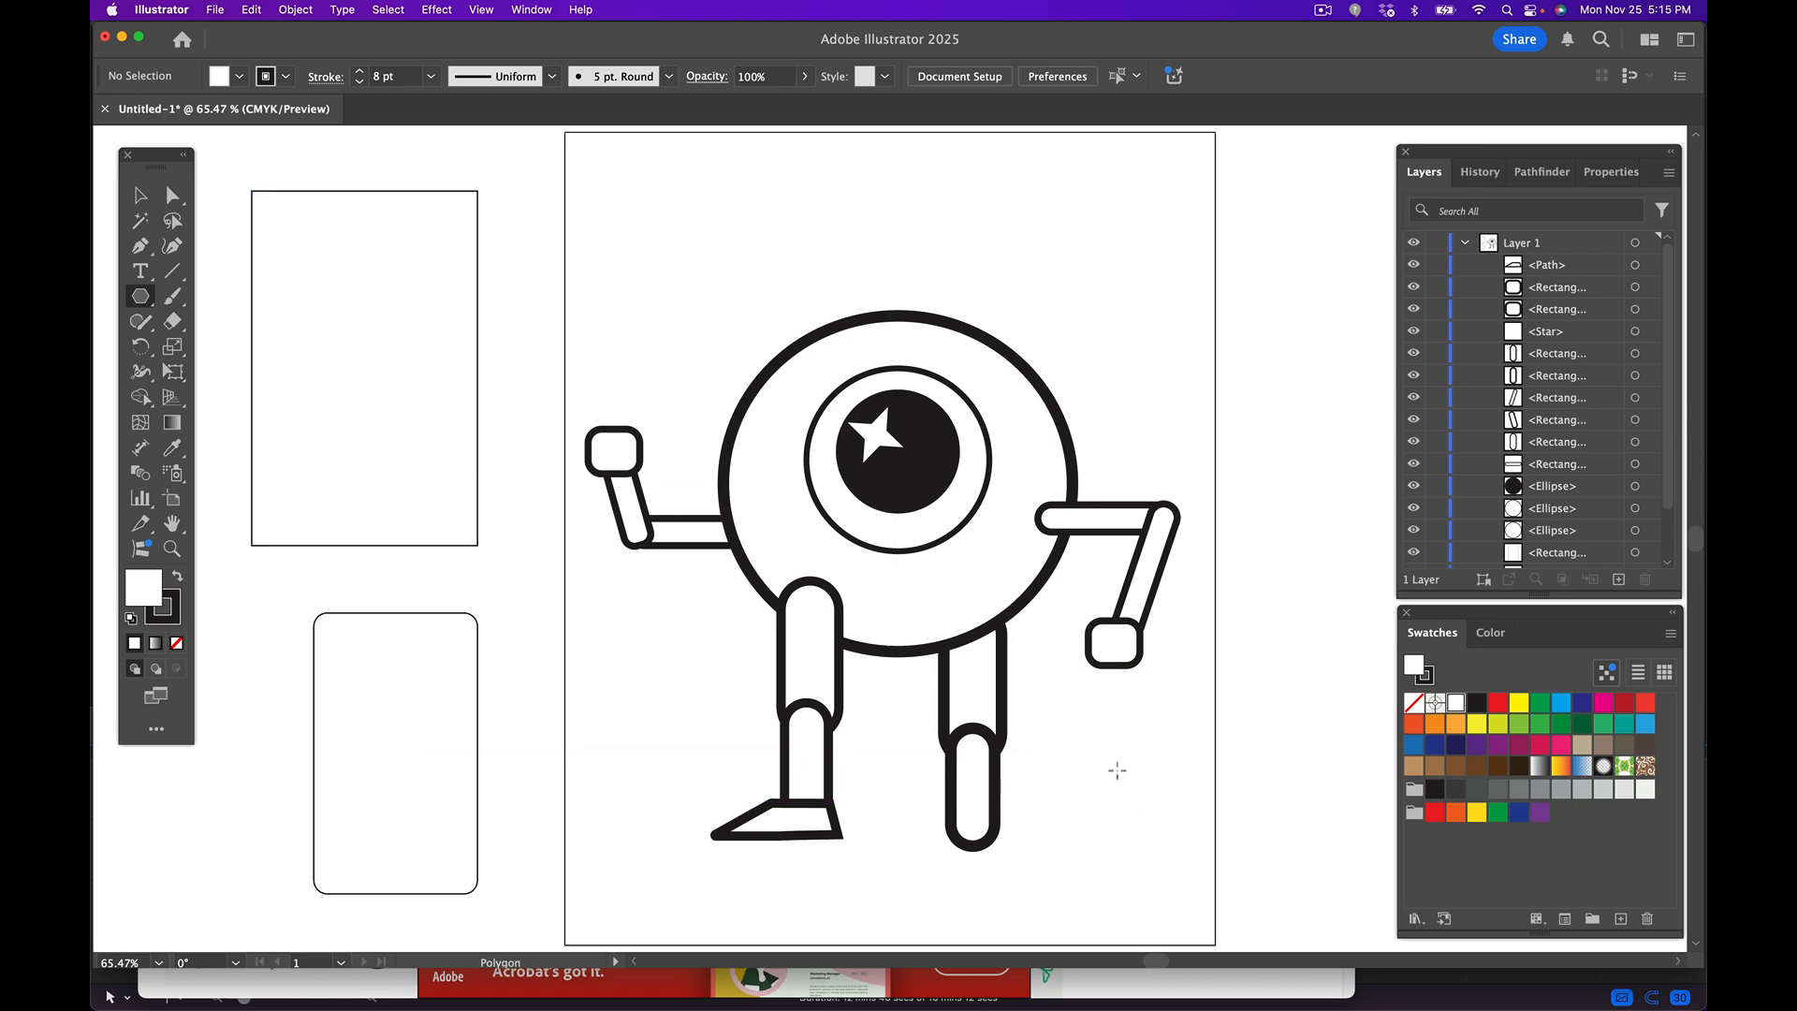
left_click_drag(1094, 761, 1136, 784)
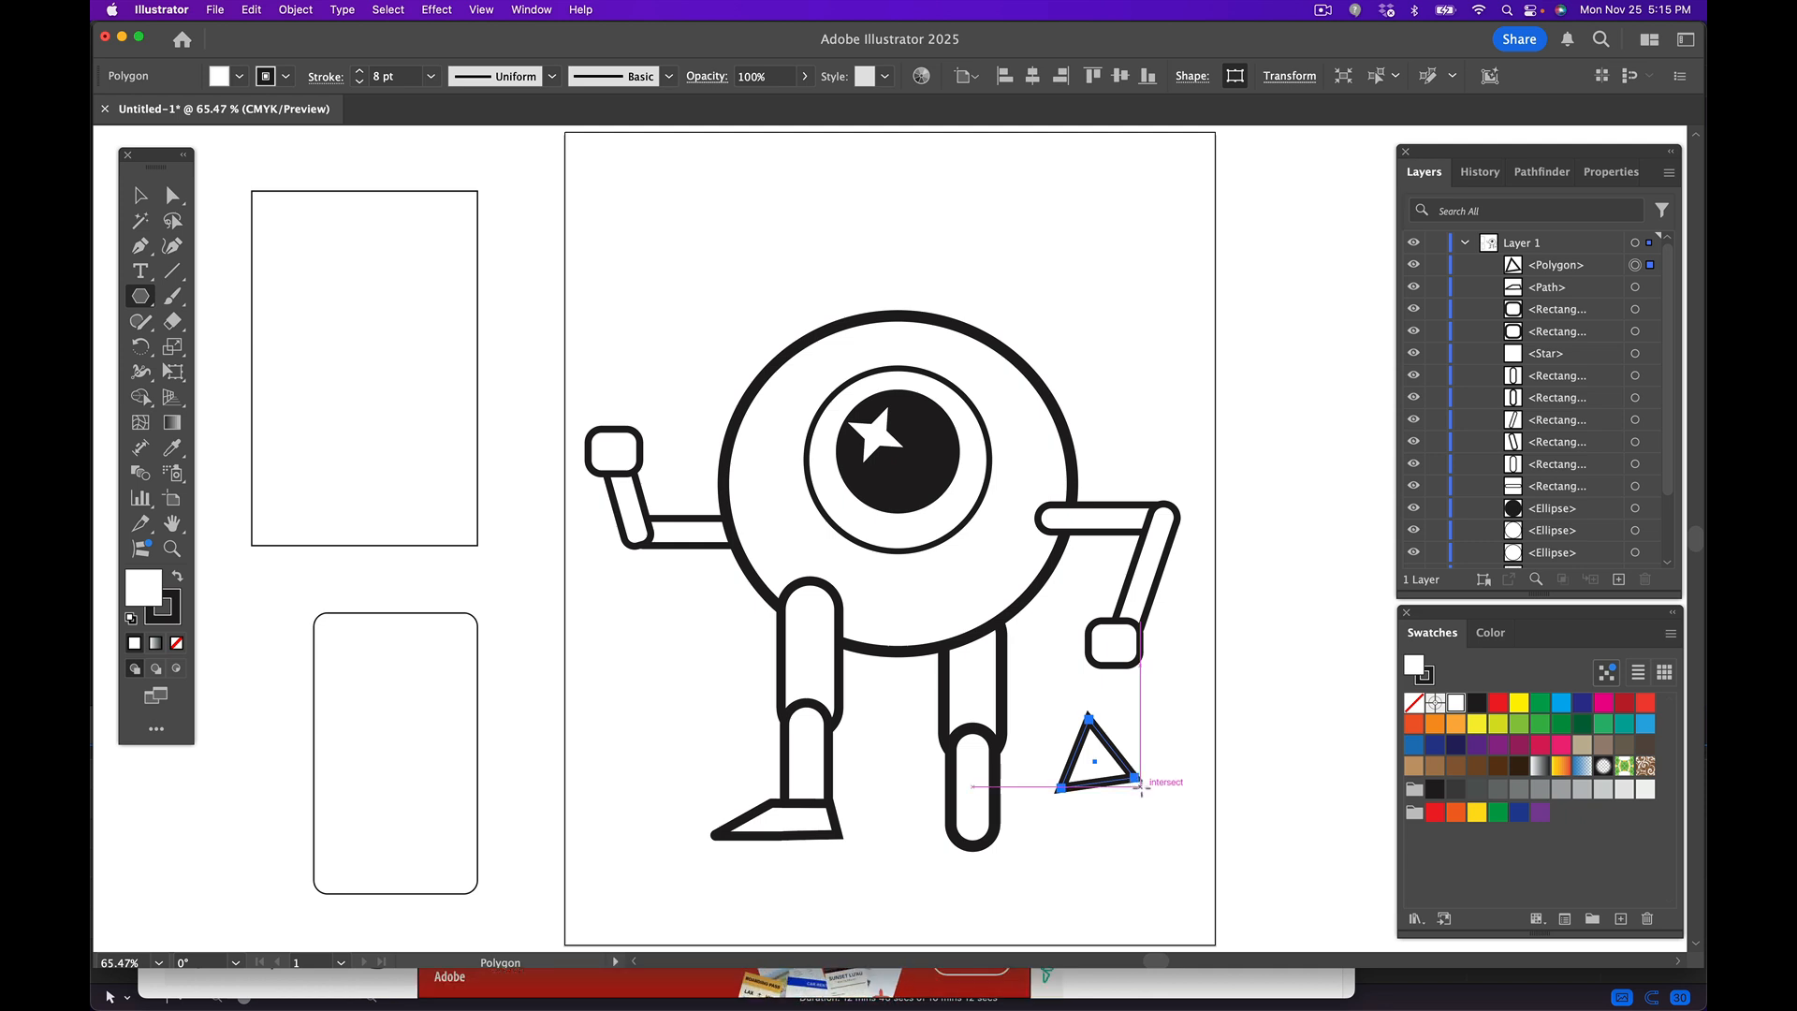
key("Delete")
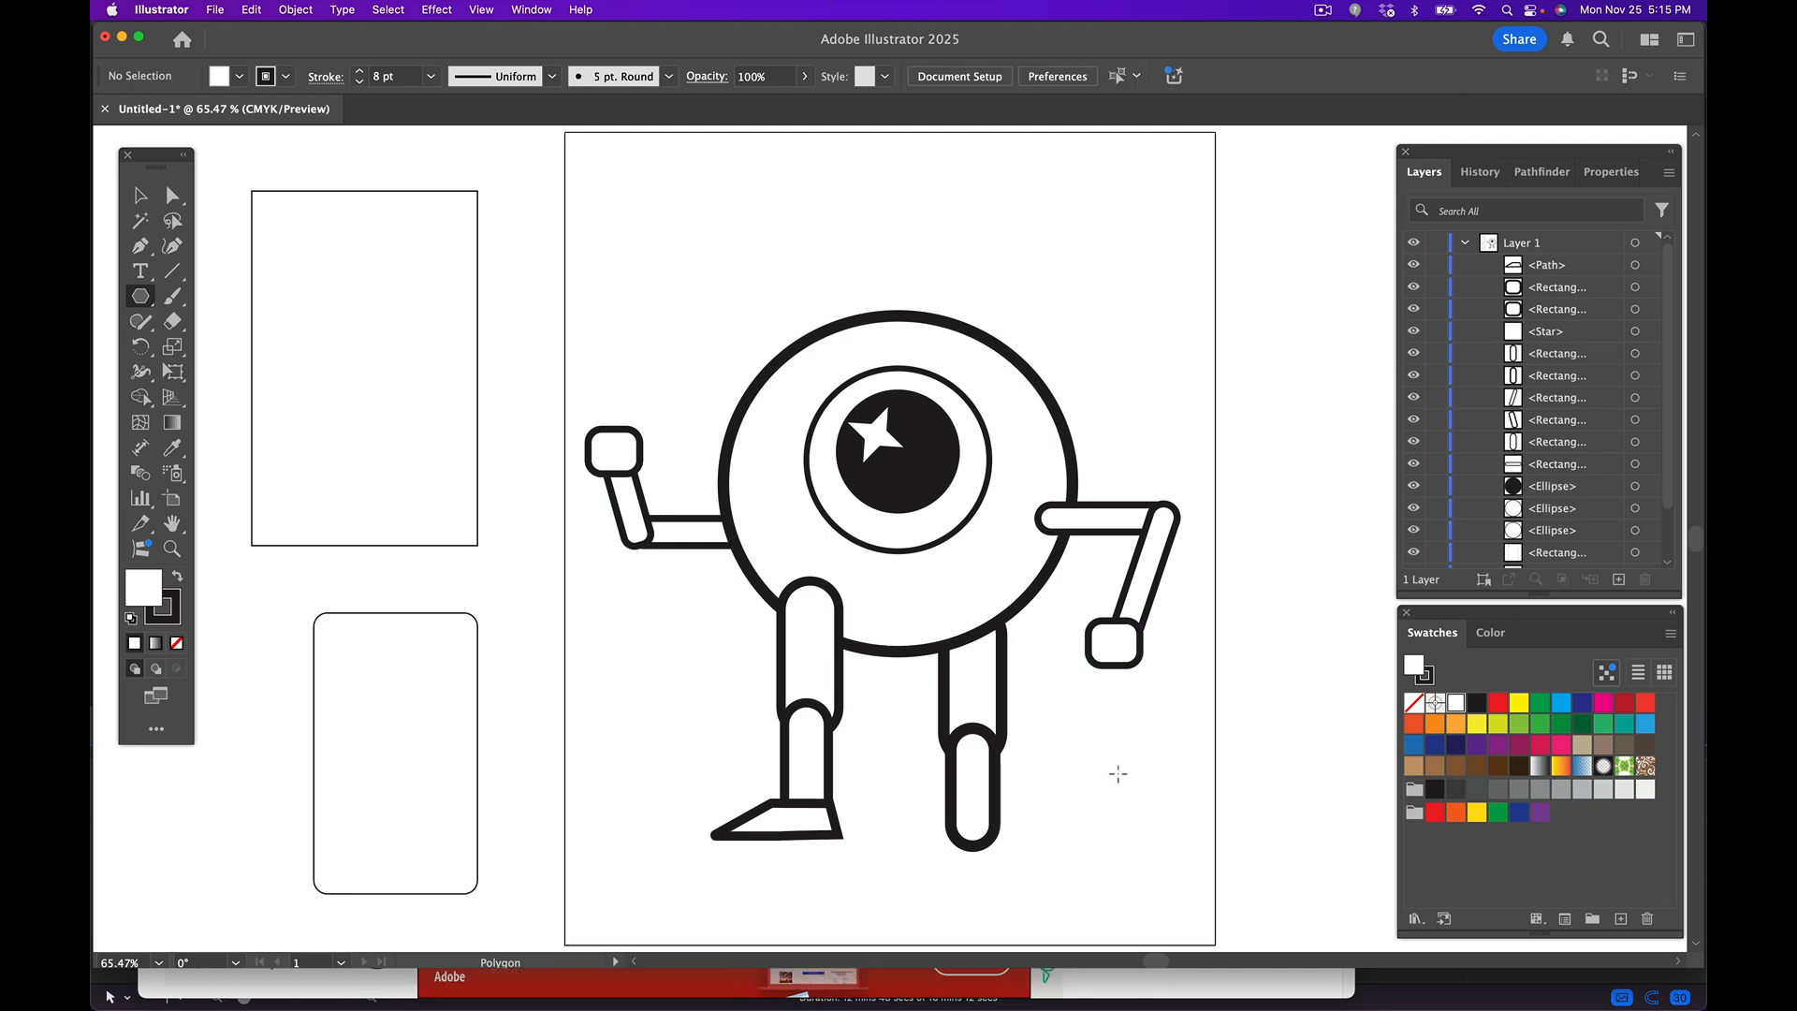
left_click(1117, 773)
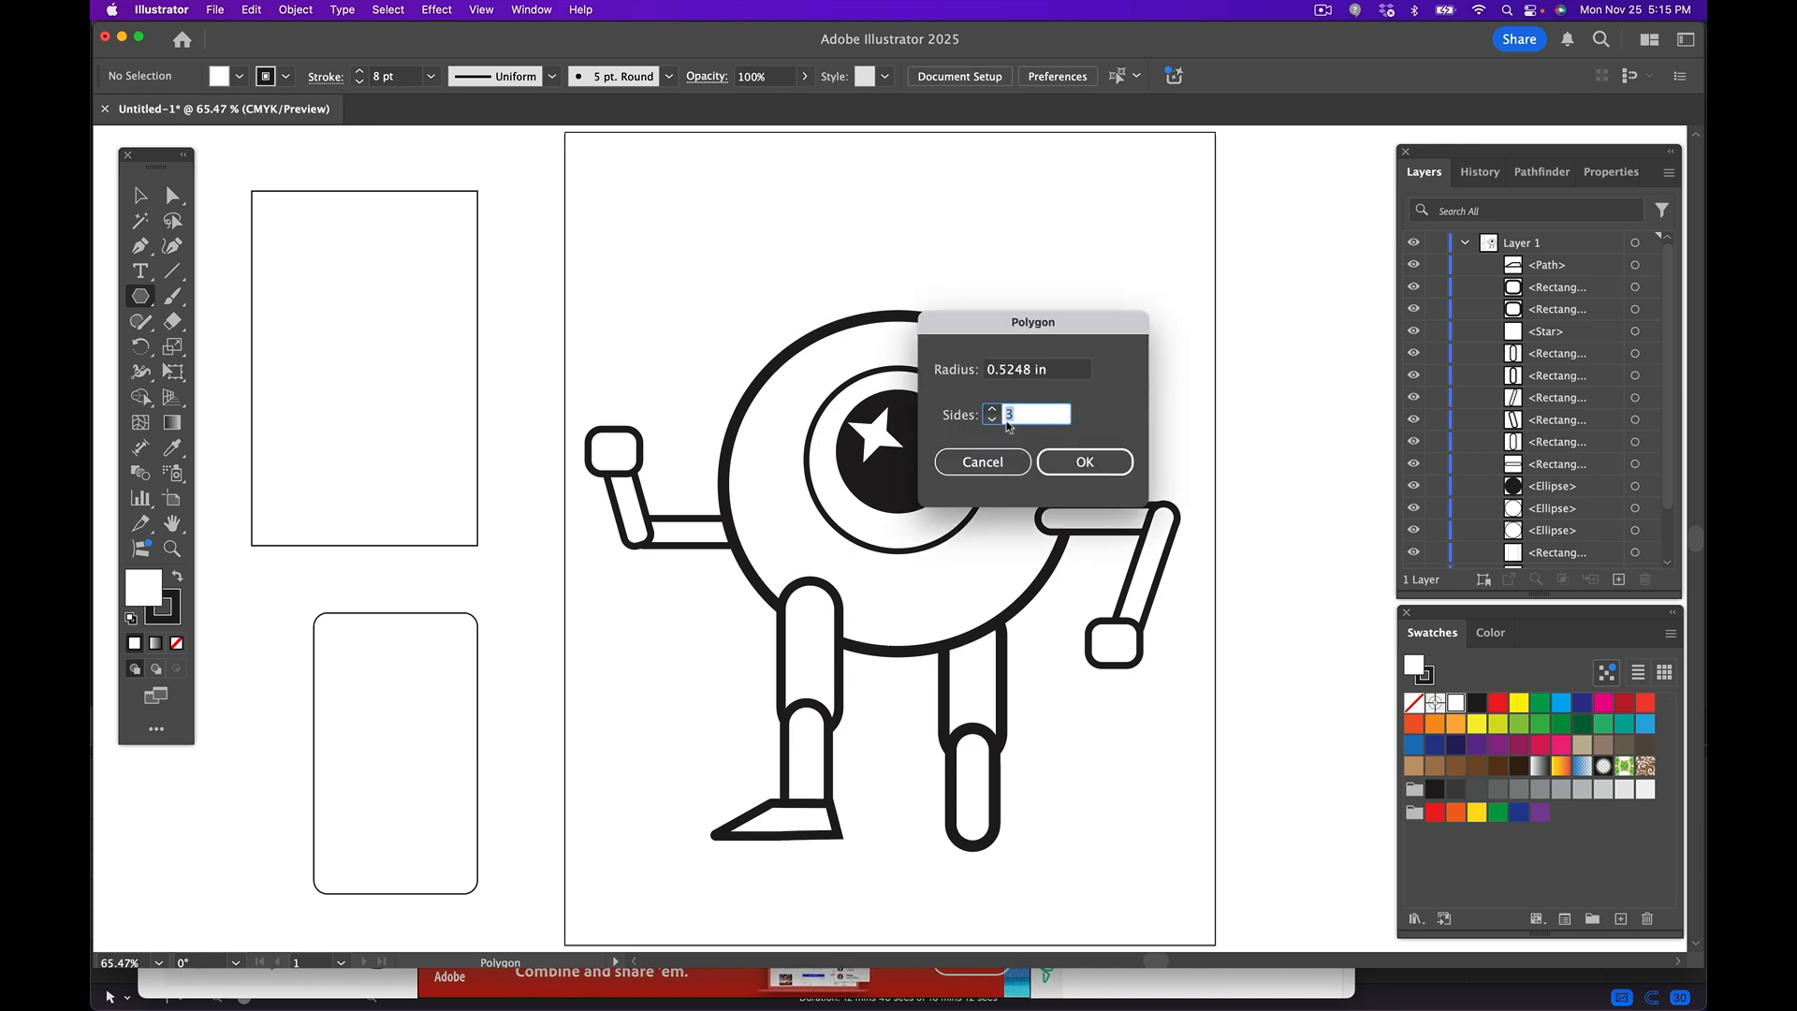
left_click(1082, 464)
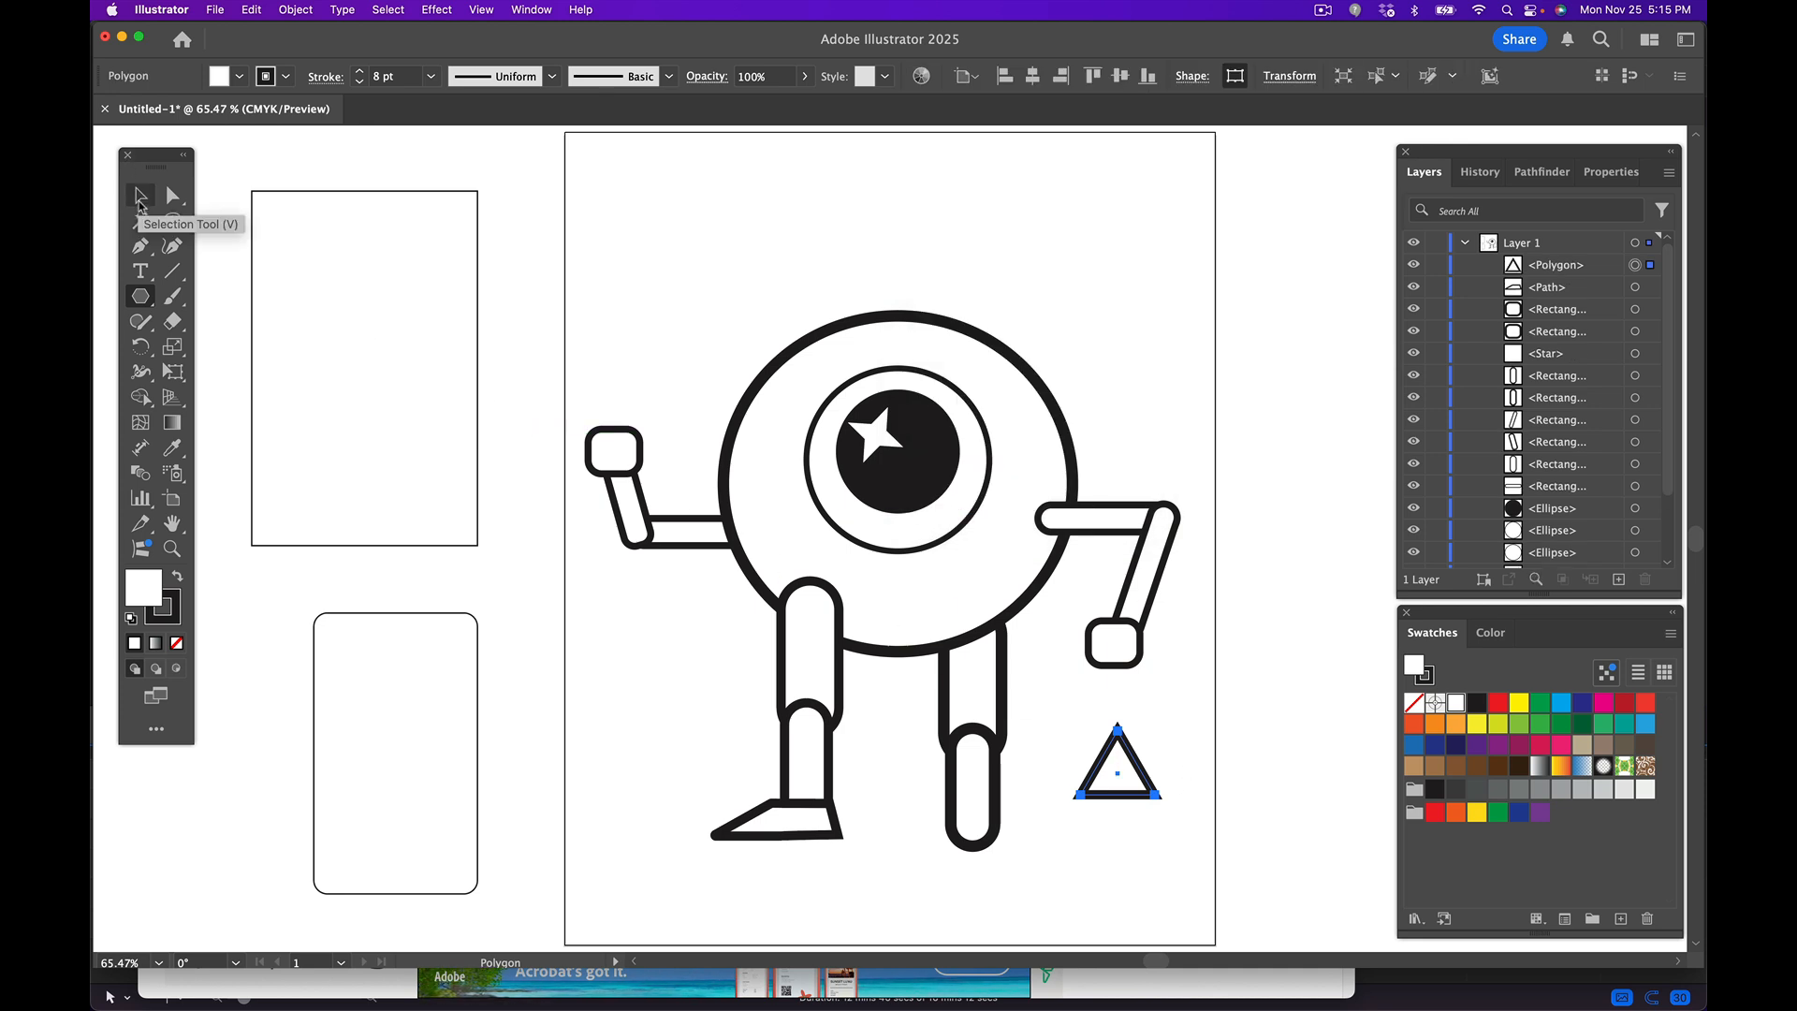
- Round all three corners of the new triangle to about 0.1029 in and deselect it
left_click(139, 198)
left_click_drag(1164, 804, 1073, 798)
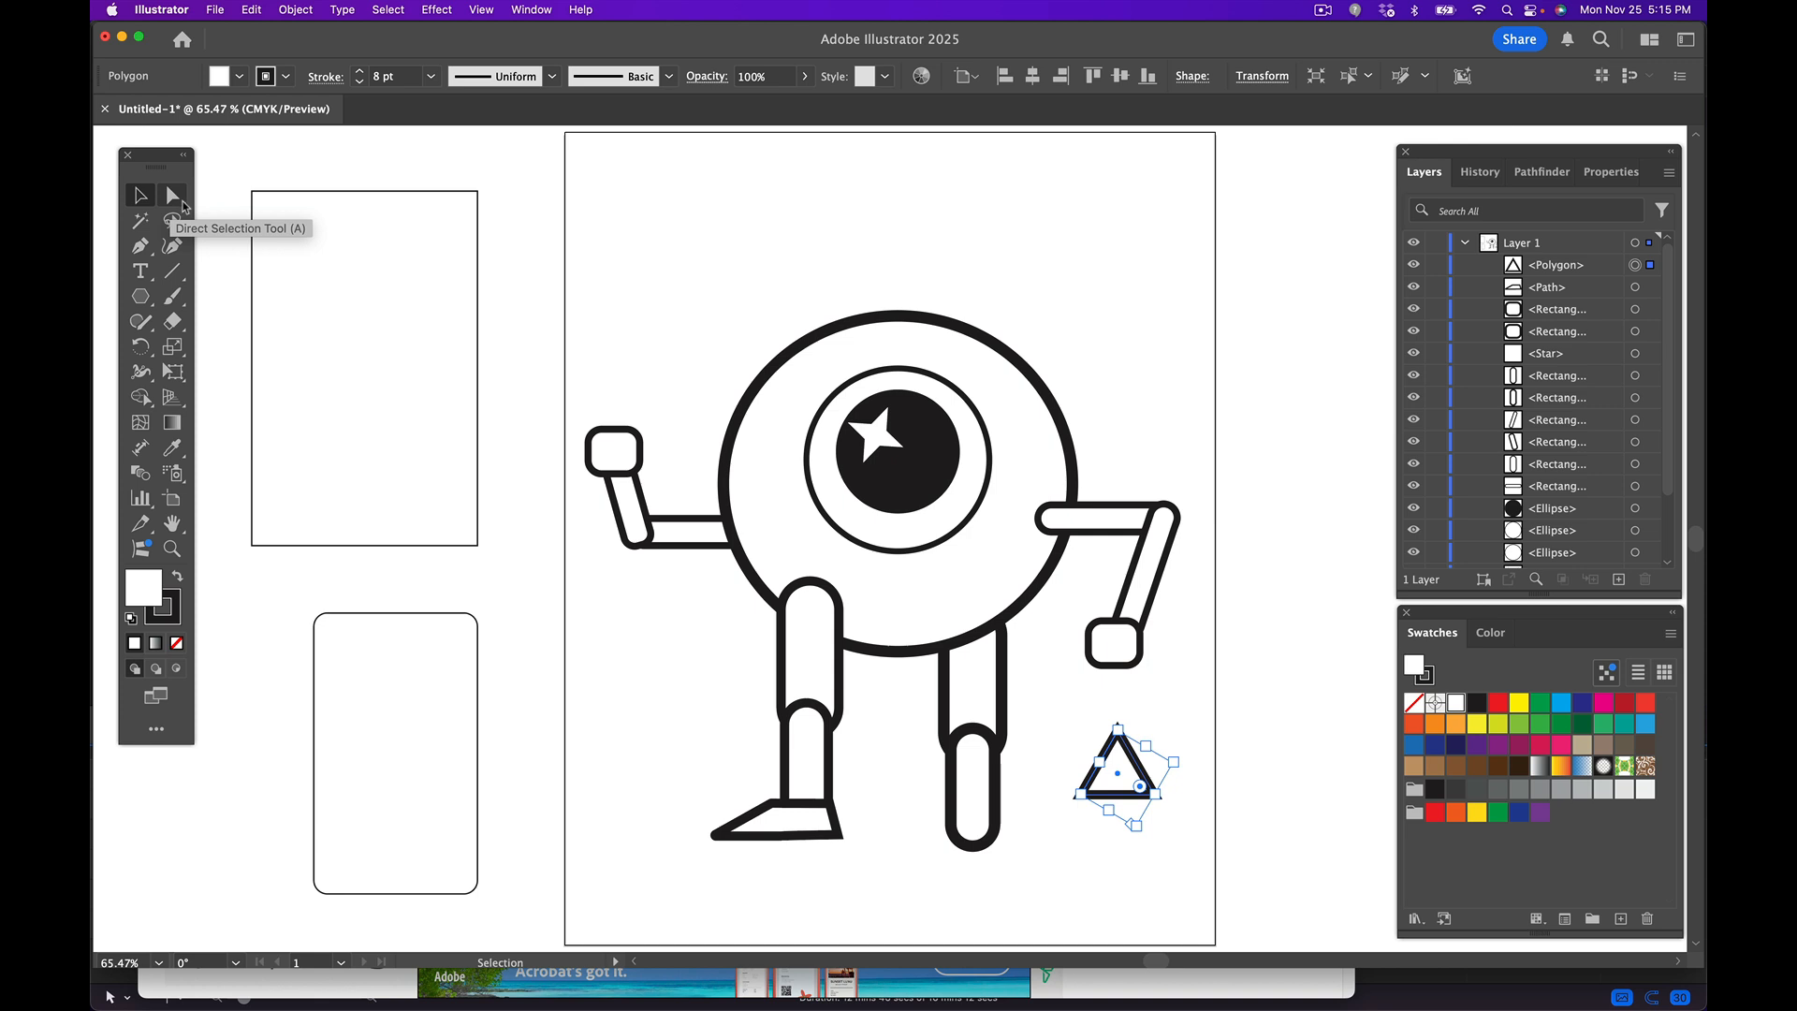
left_click(173, 195)
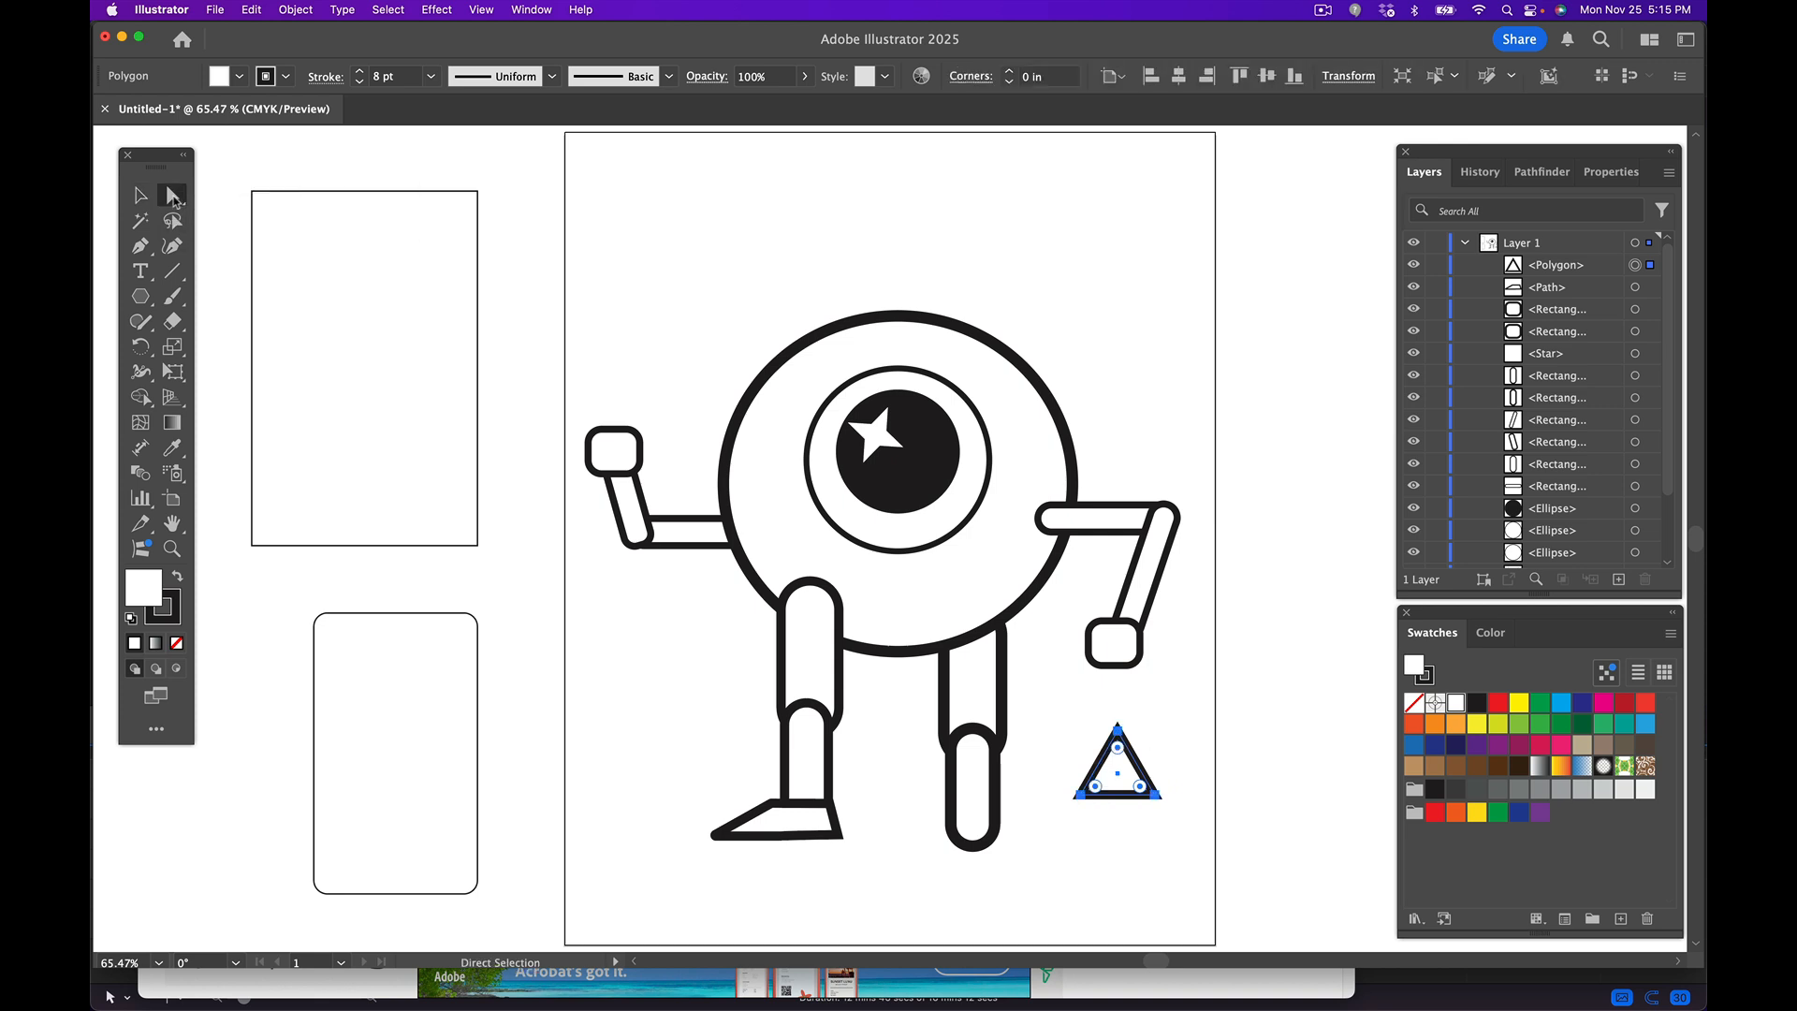
left_click(172, 549)
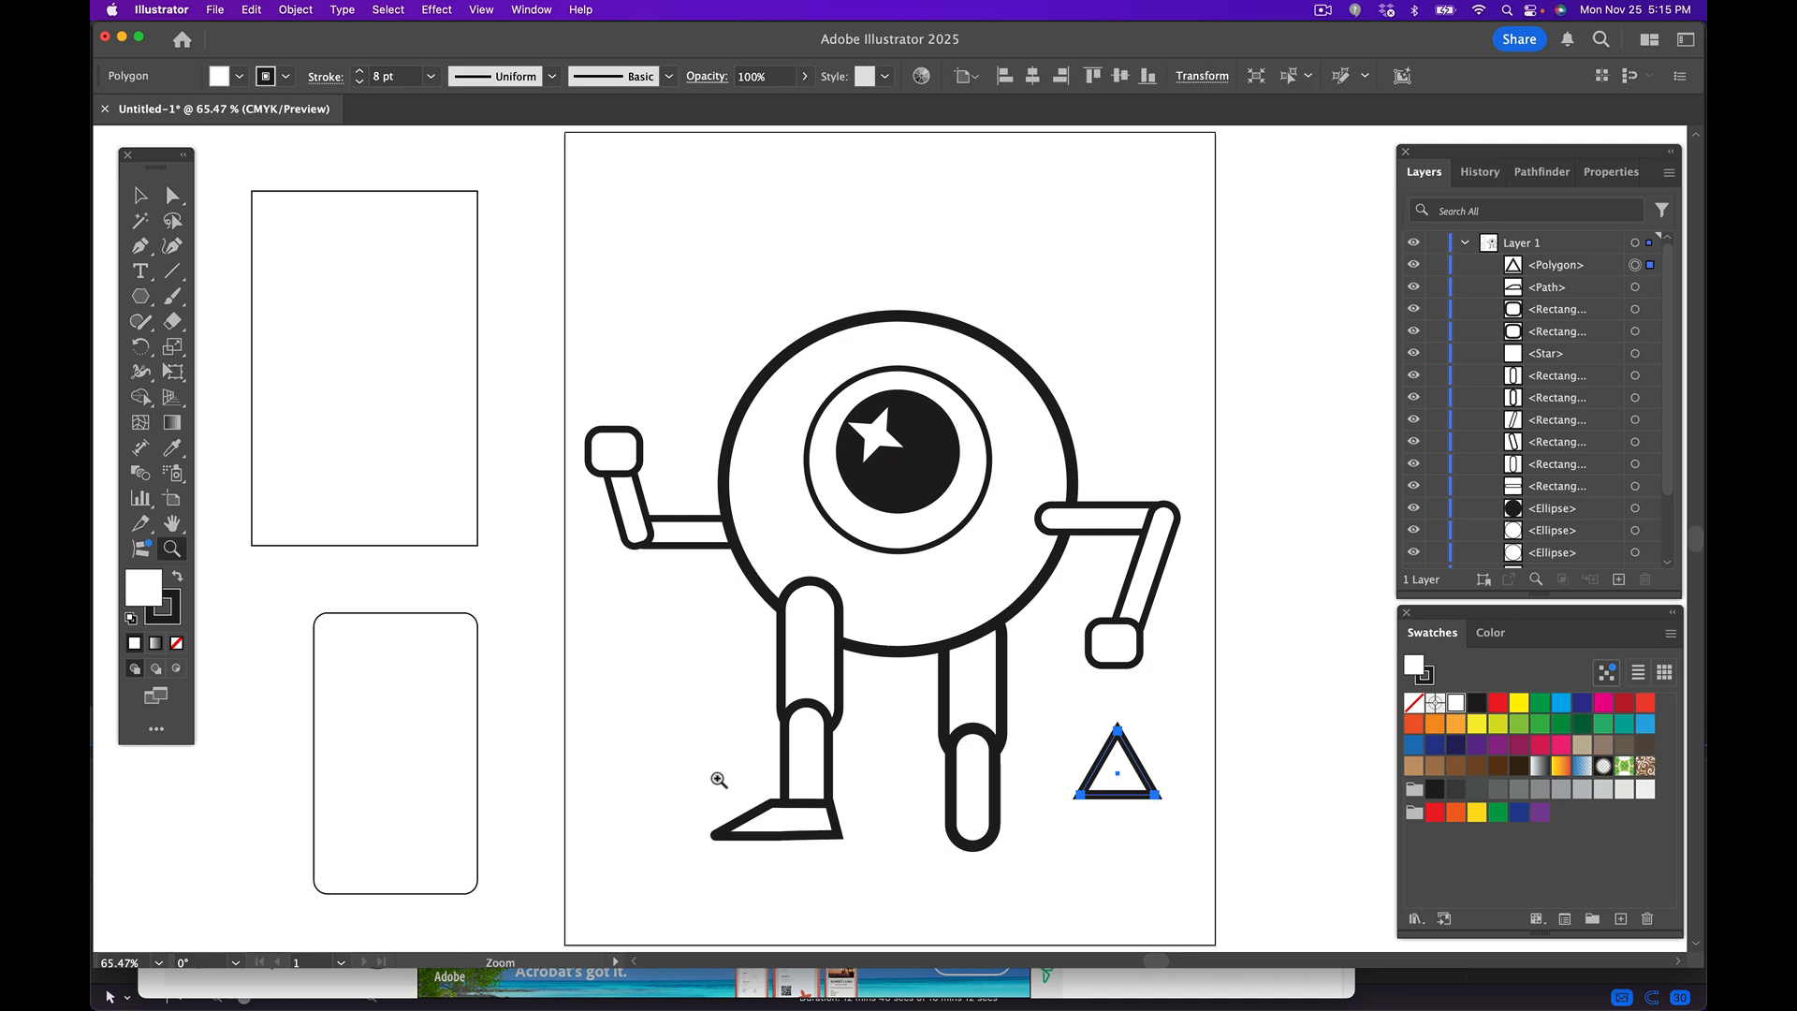
left_click(1123, 780)
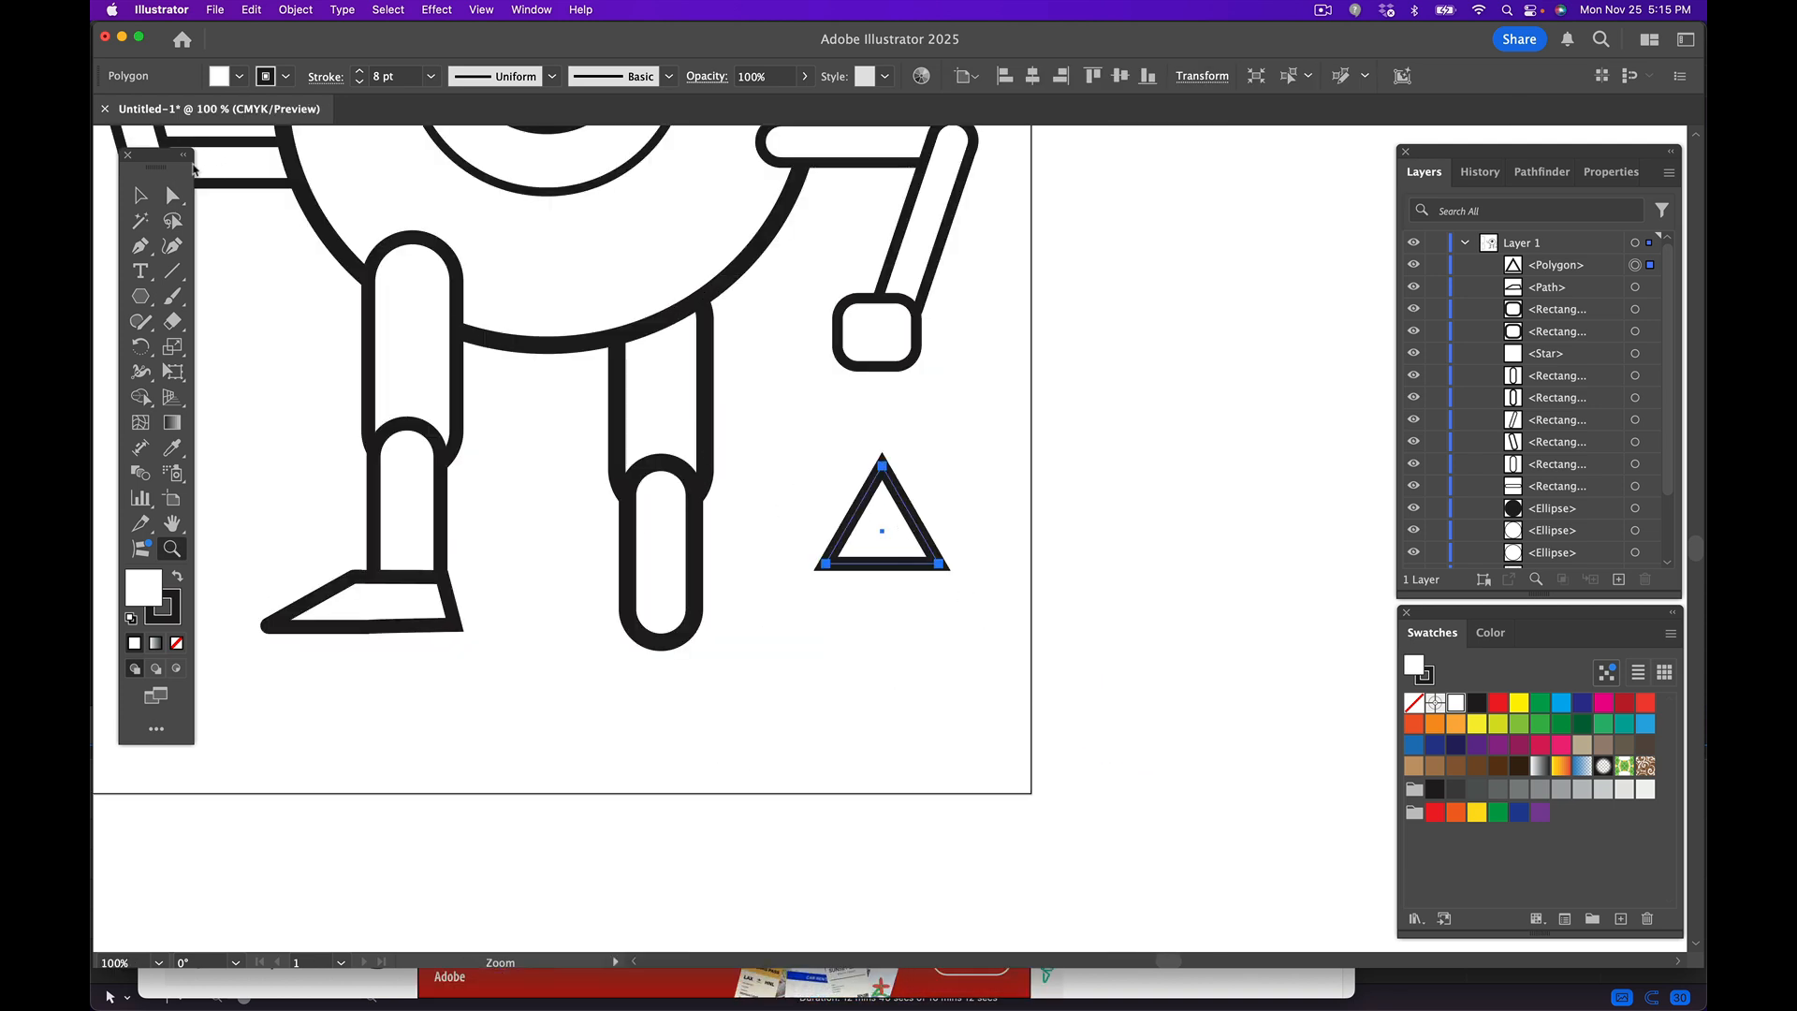
left_click(140, 194)
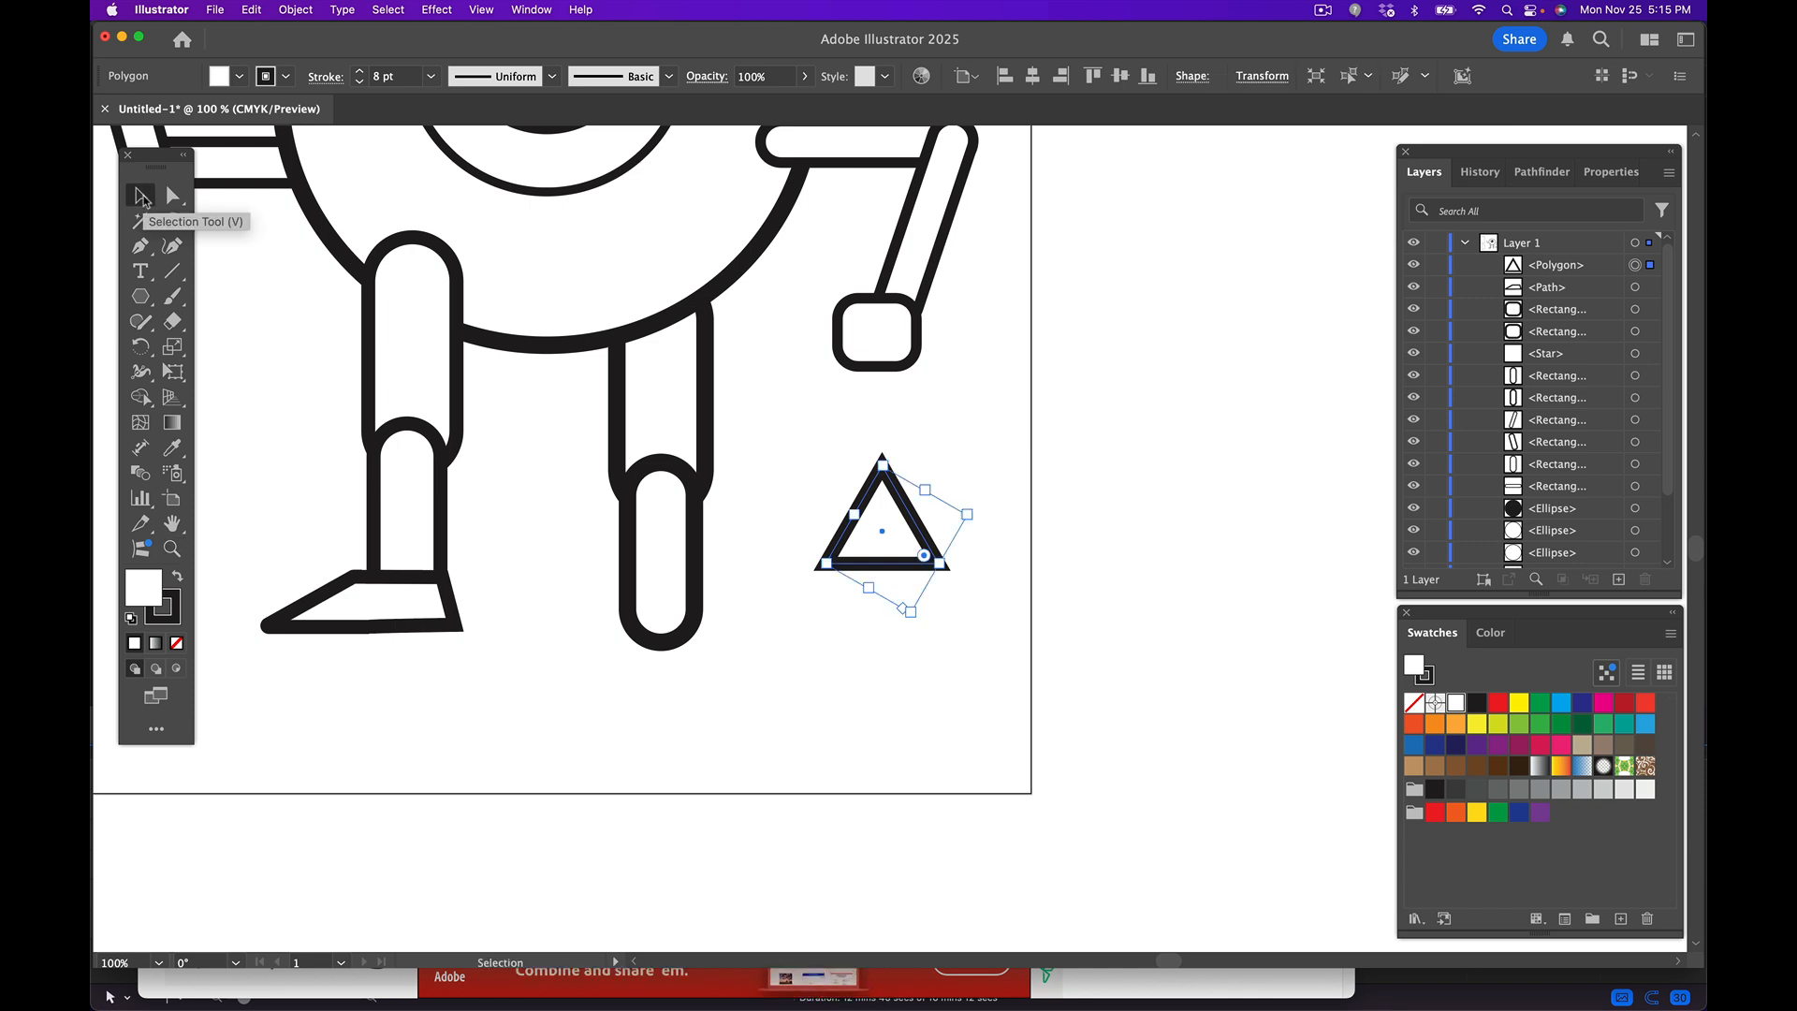
left_click_drag(924, 555, 919, 558)
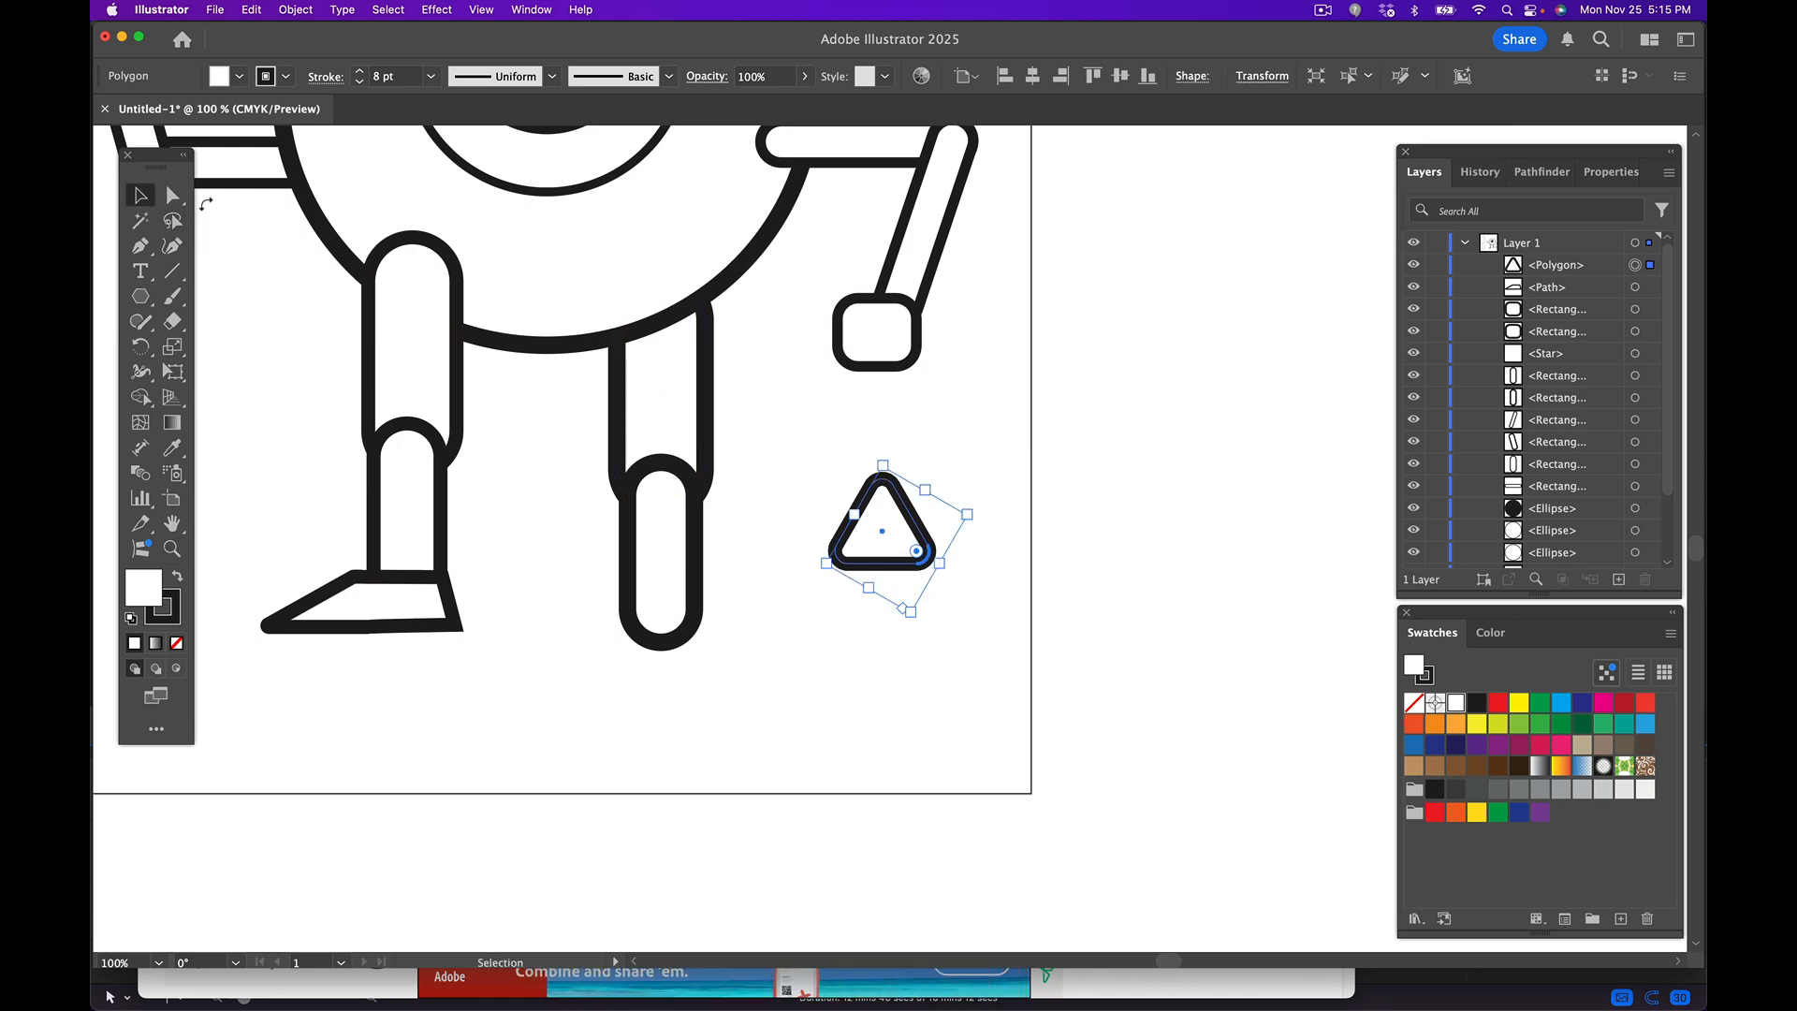
left_click(169, 198)
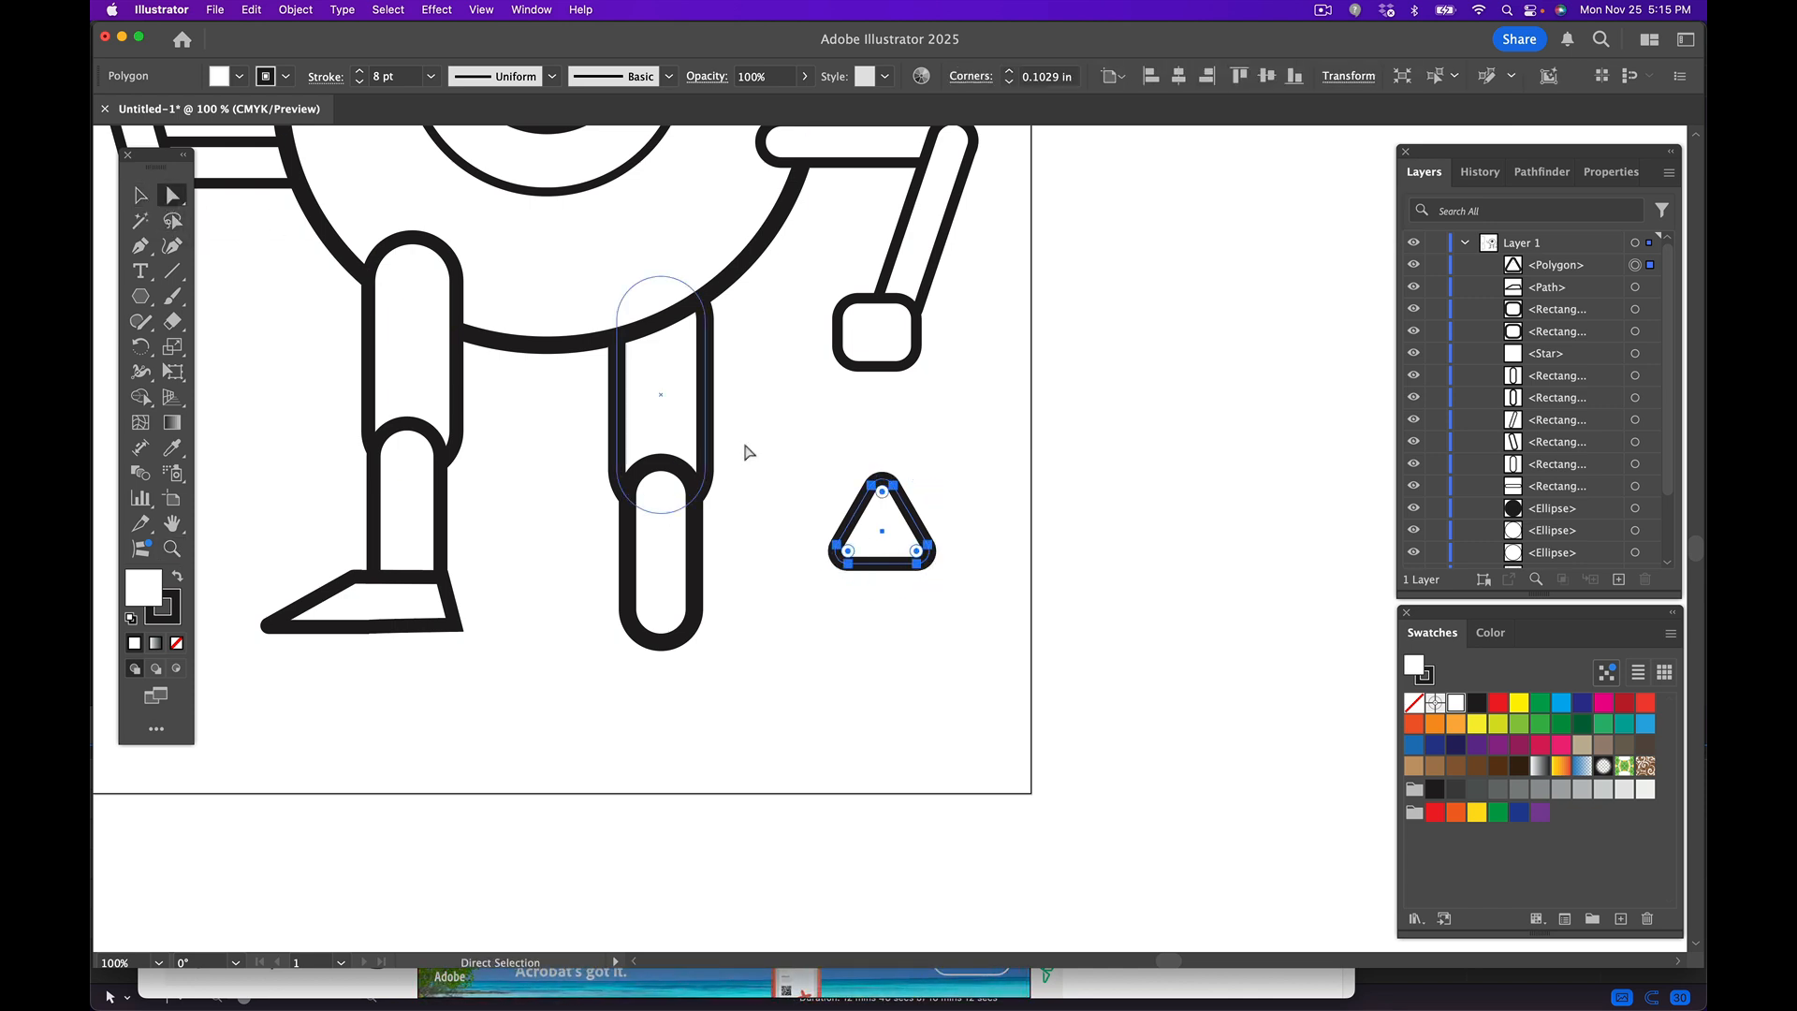
left_click(807, 497)
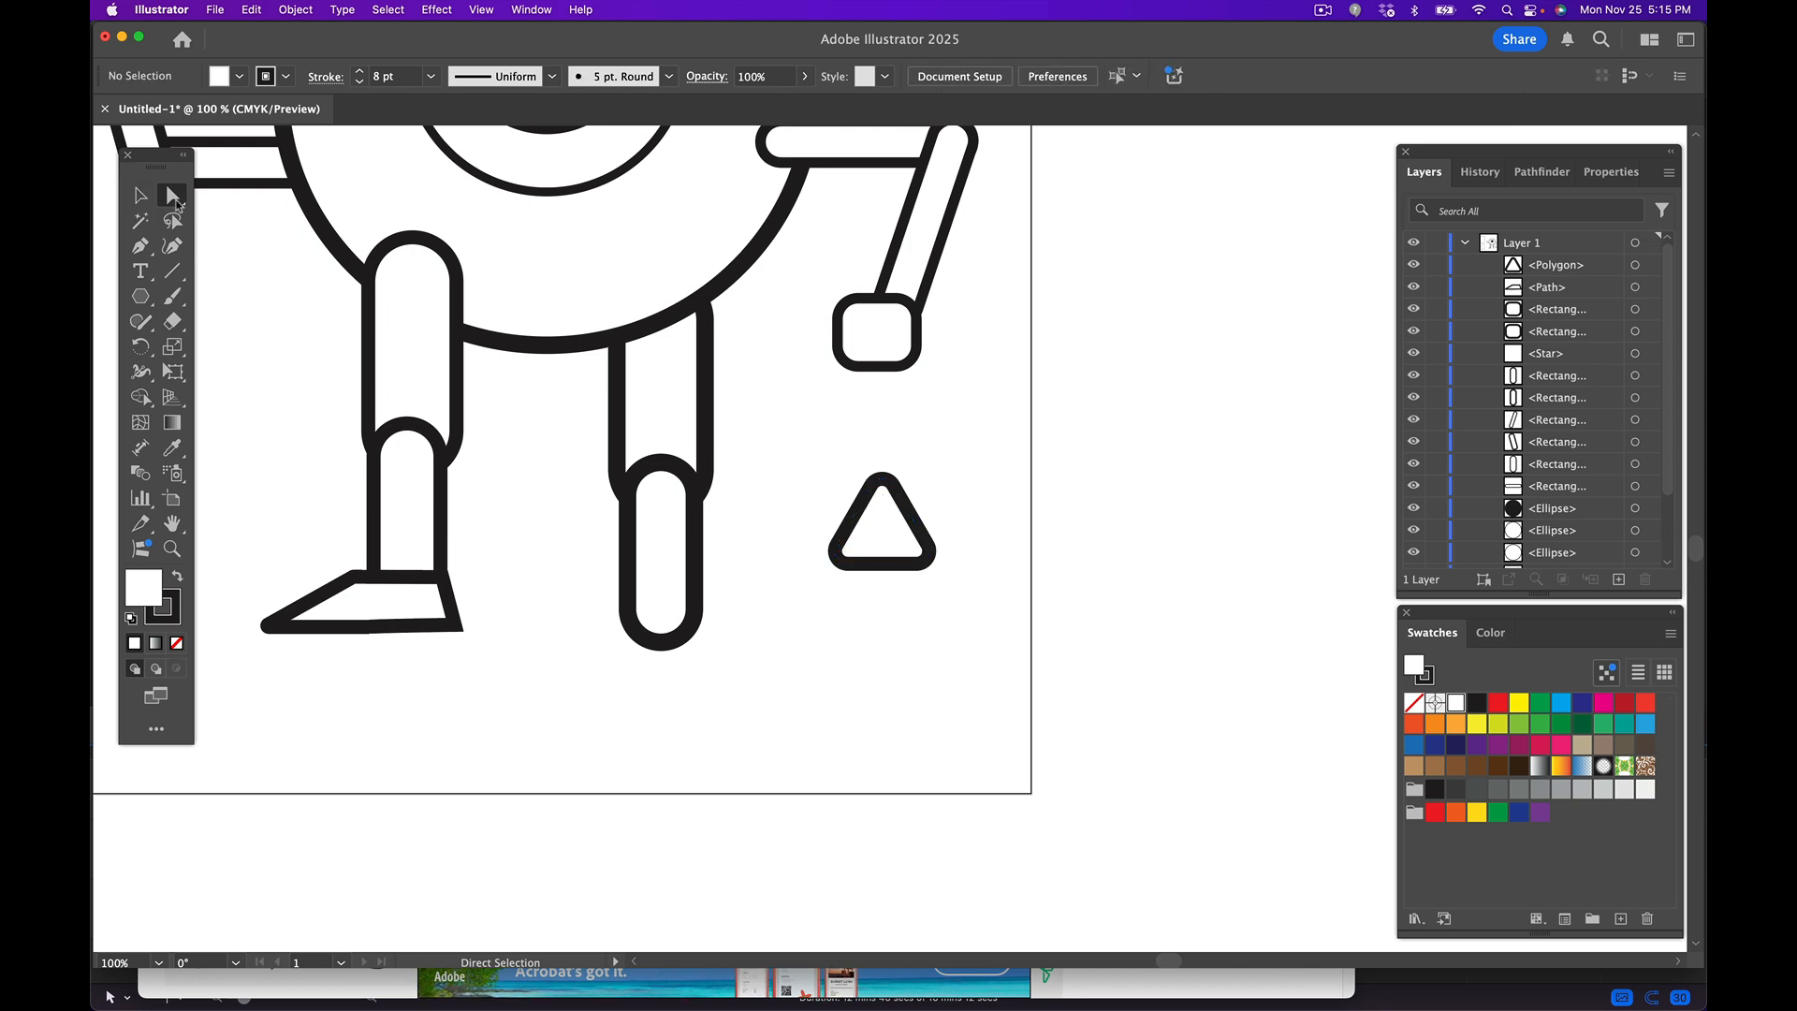
- Reshape the rounded triangle into a foot by pulling its left side outward and adjusting its corners, and set it aside off the artboard
left_click(140, 194)
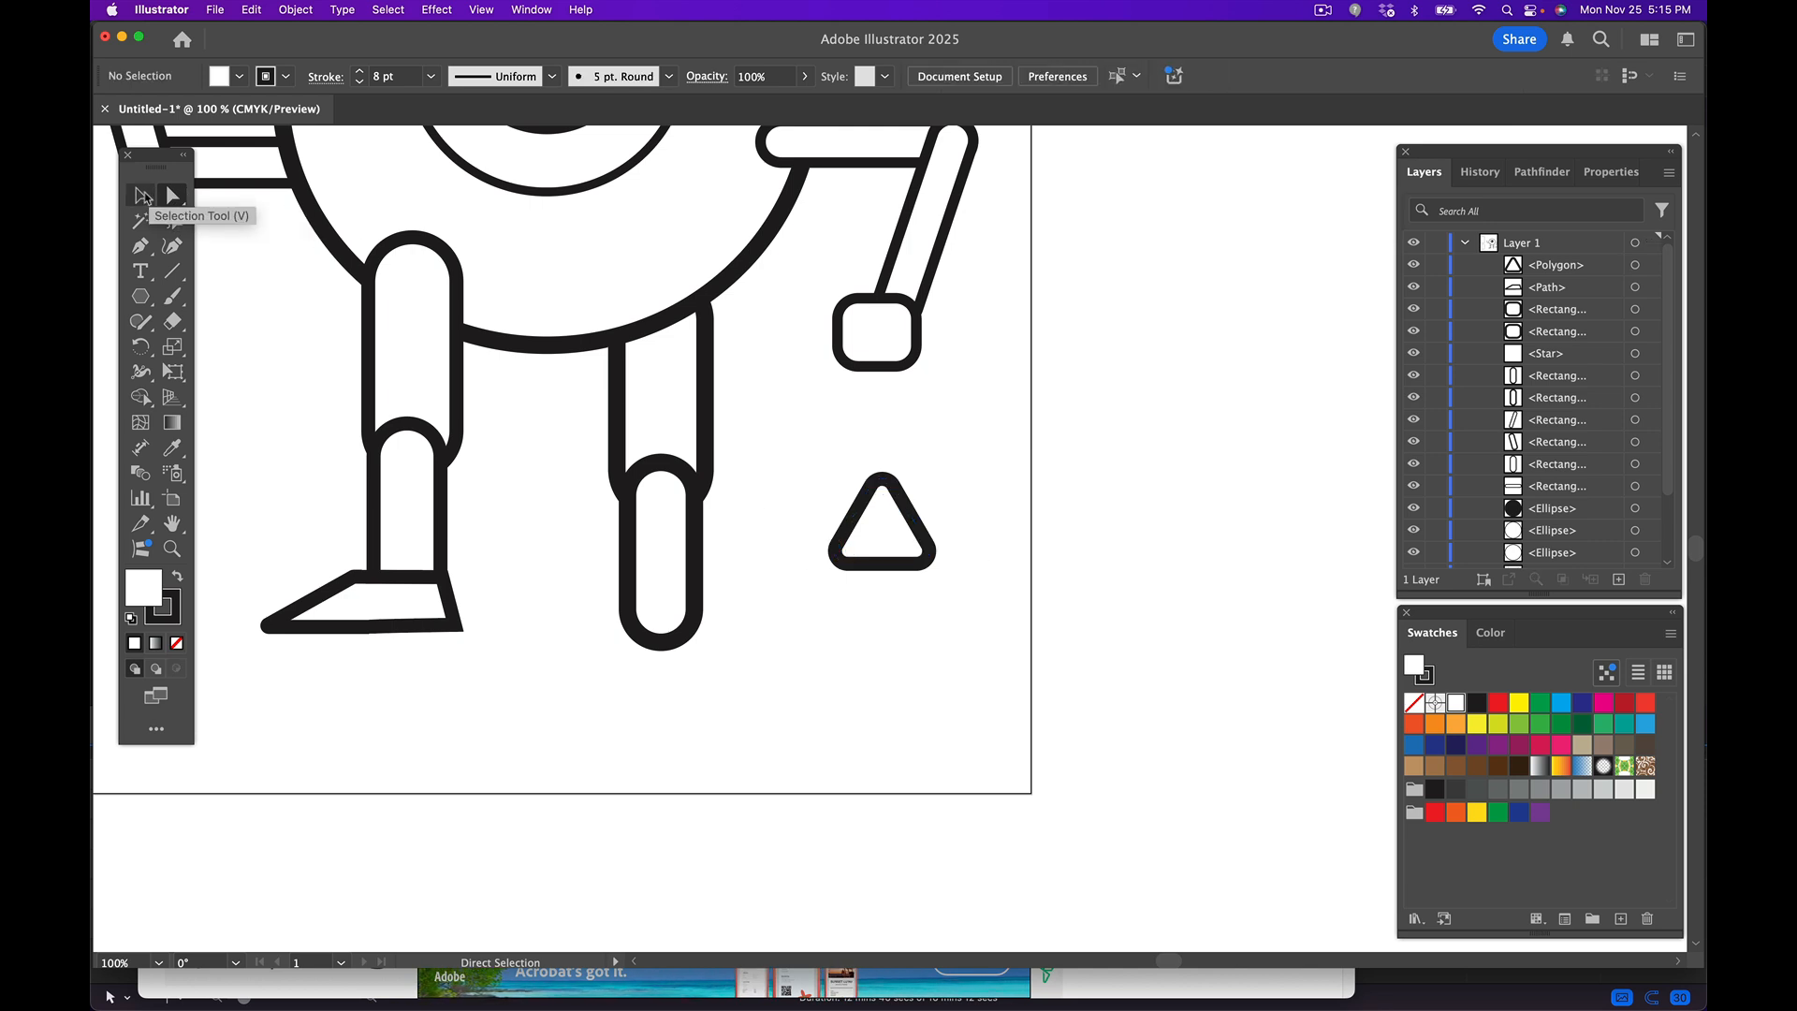
left_click(174, 199)
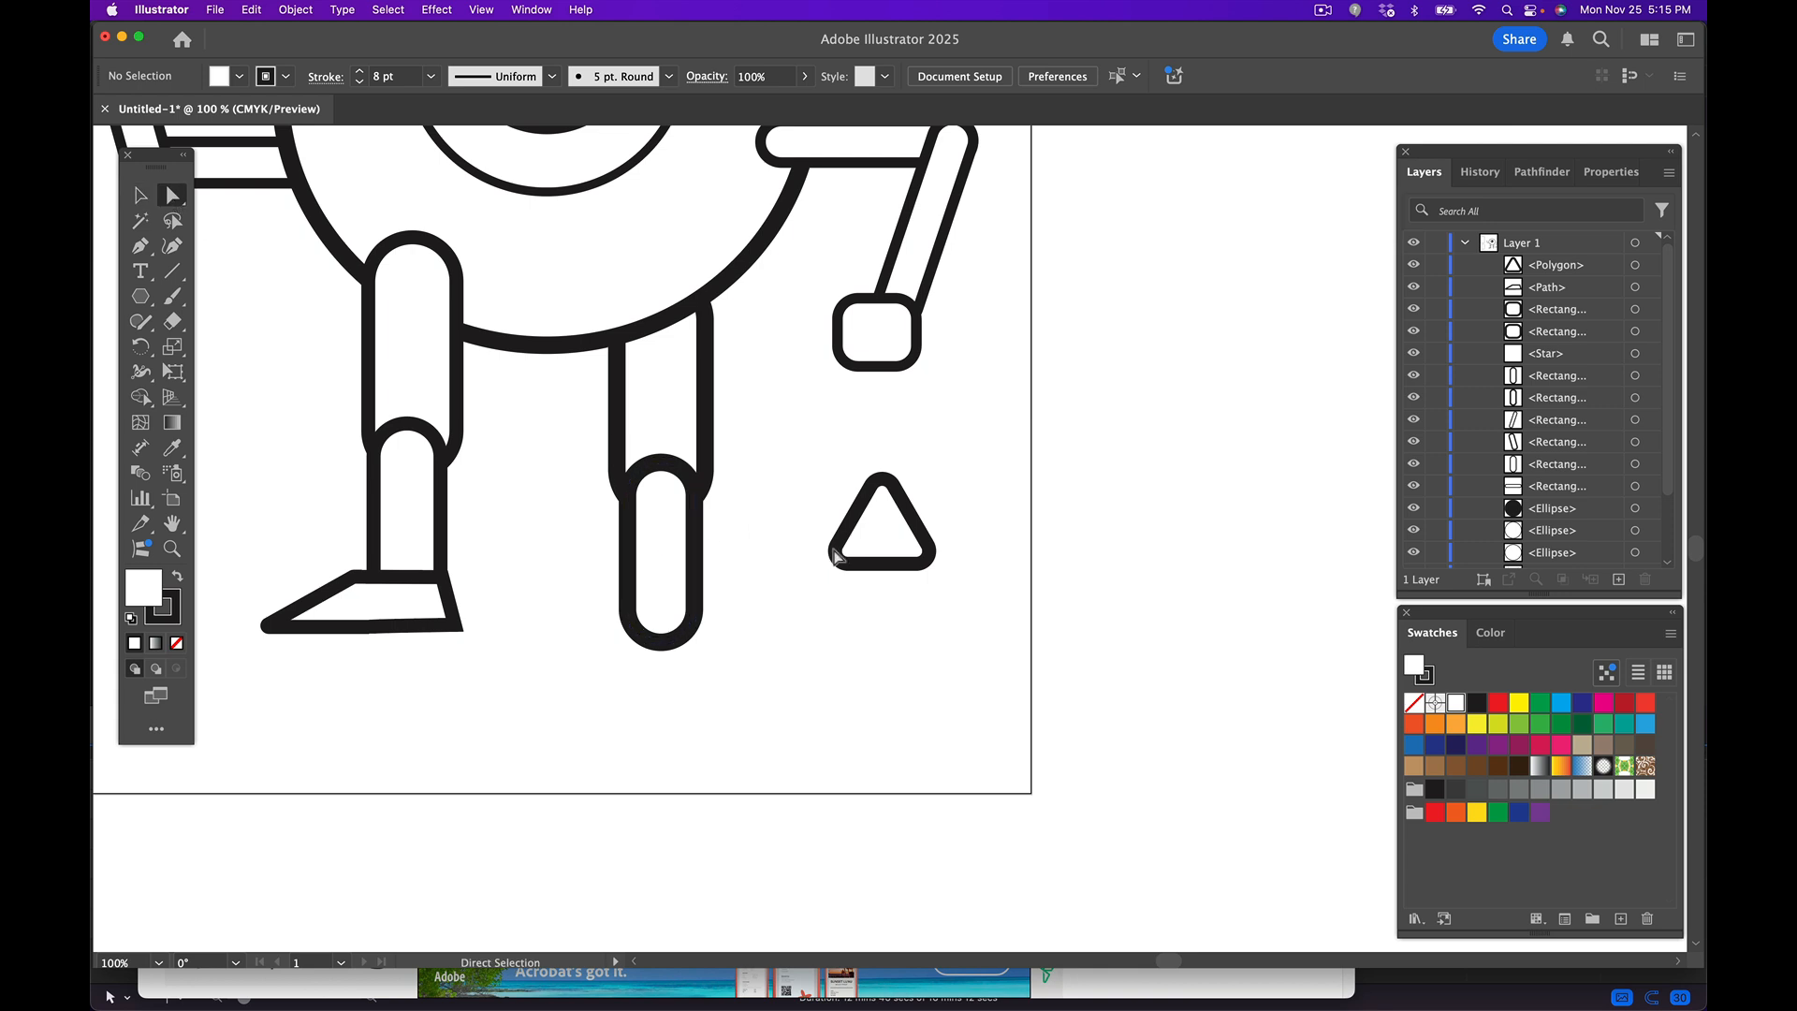
left_click_drag(845, 532, 739, 533)
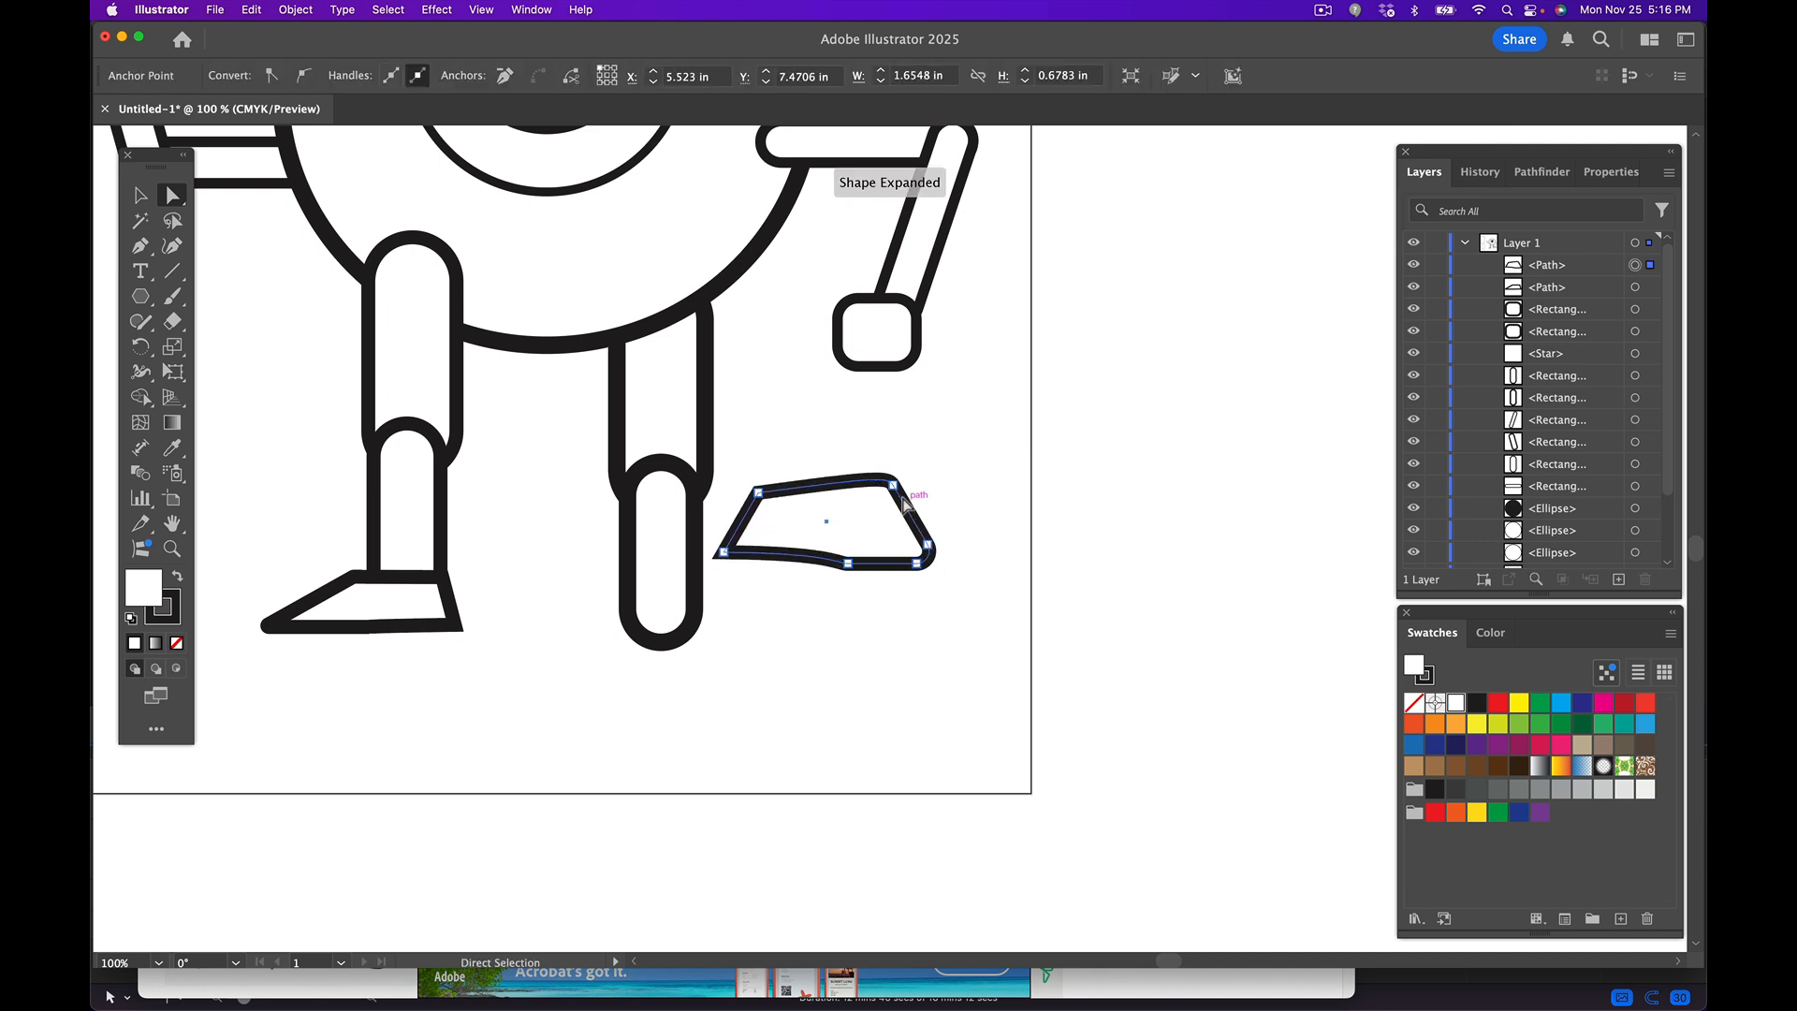
left_click_drag(893, 485, 862, 493)
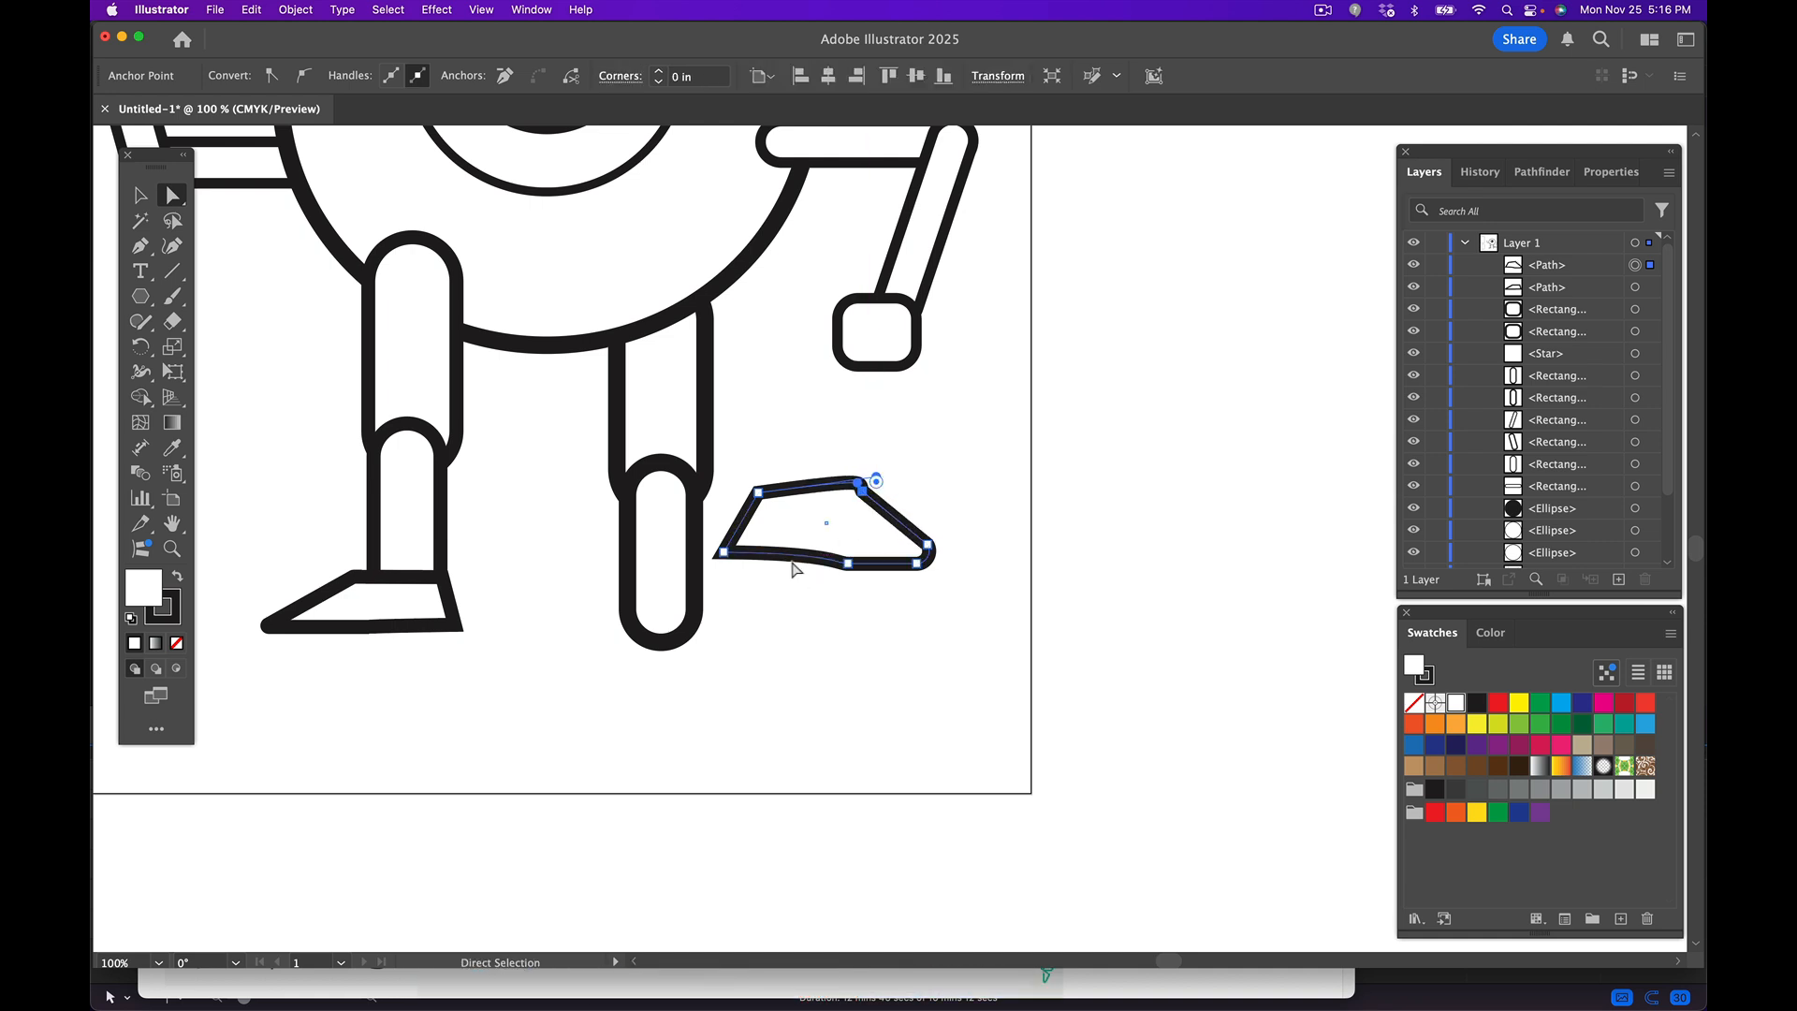
left_click_drag(720, 554, 717, 562)
left_click(979, 669)
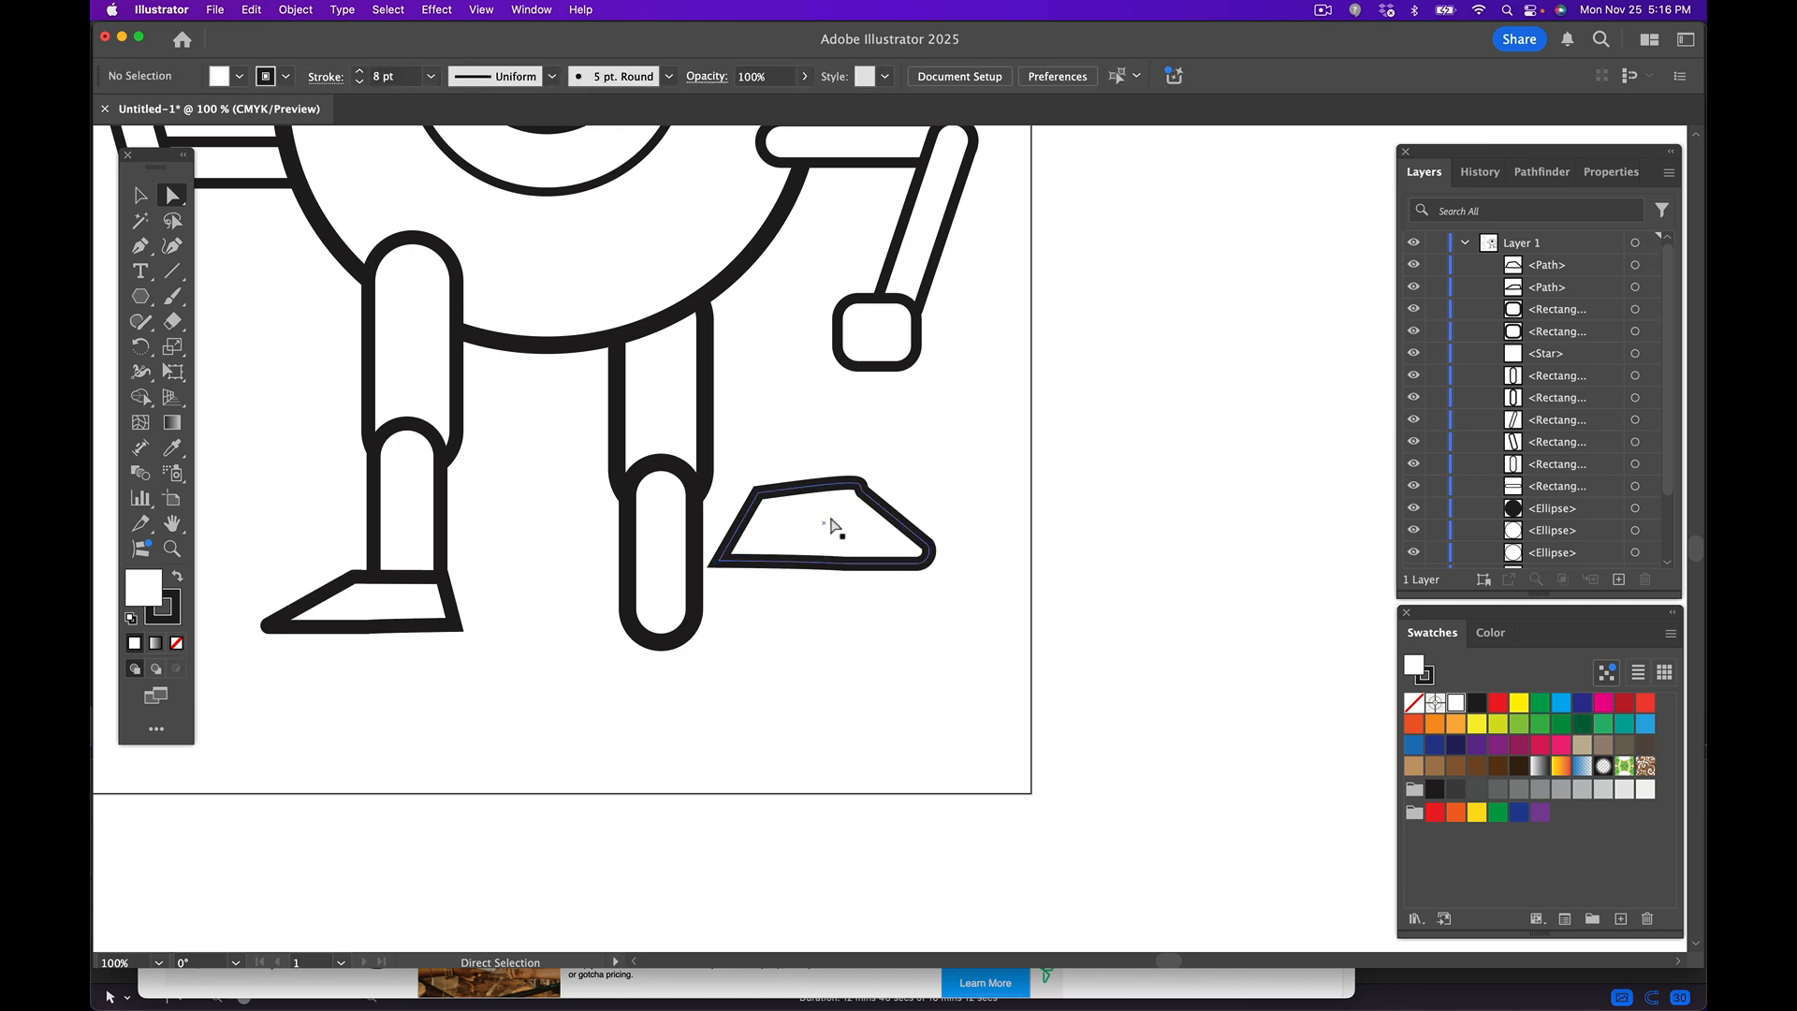
left_click_drag(832, 524, 1263, 470)
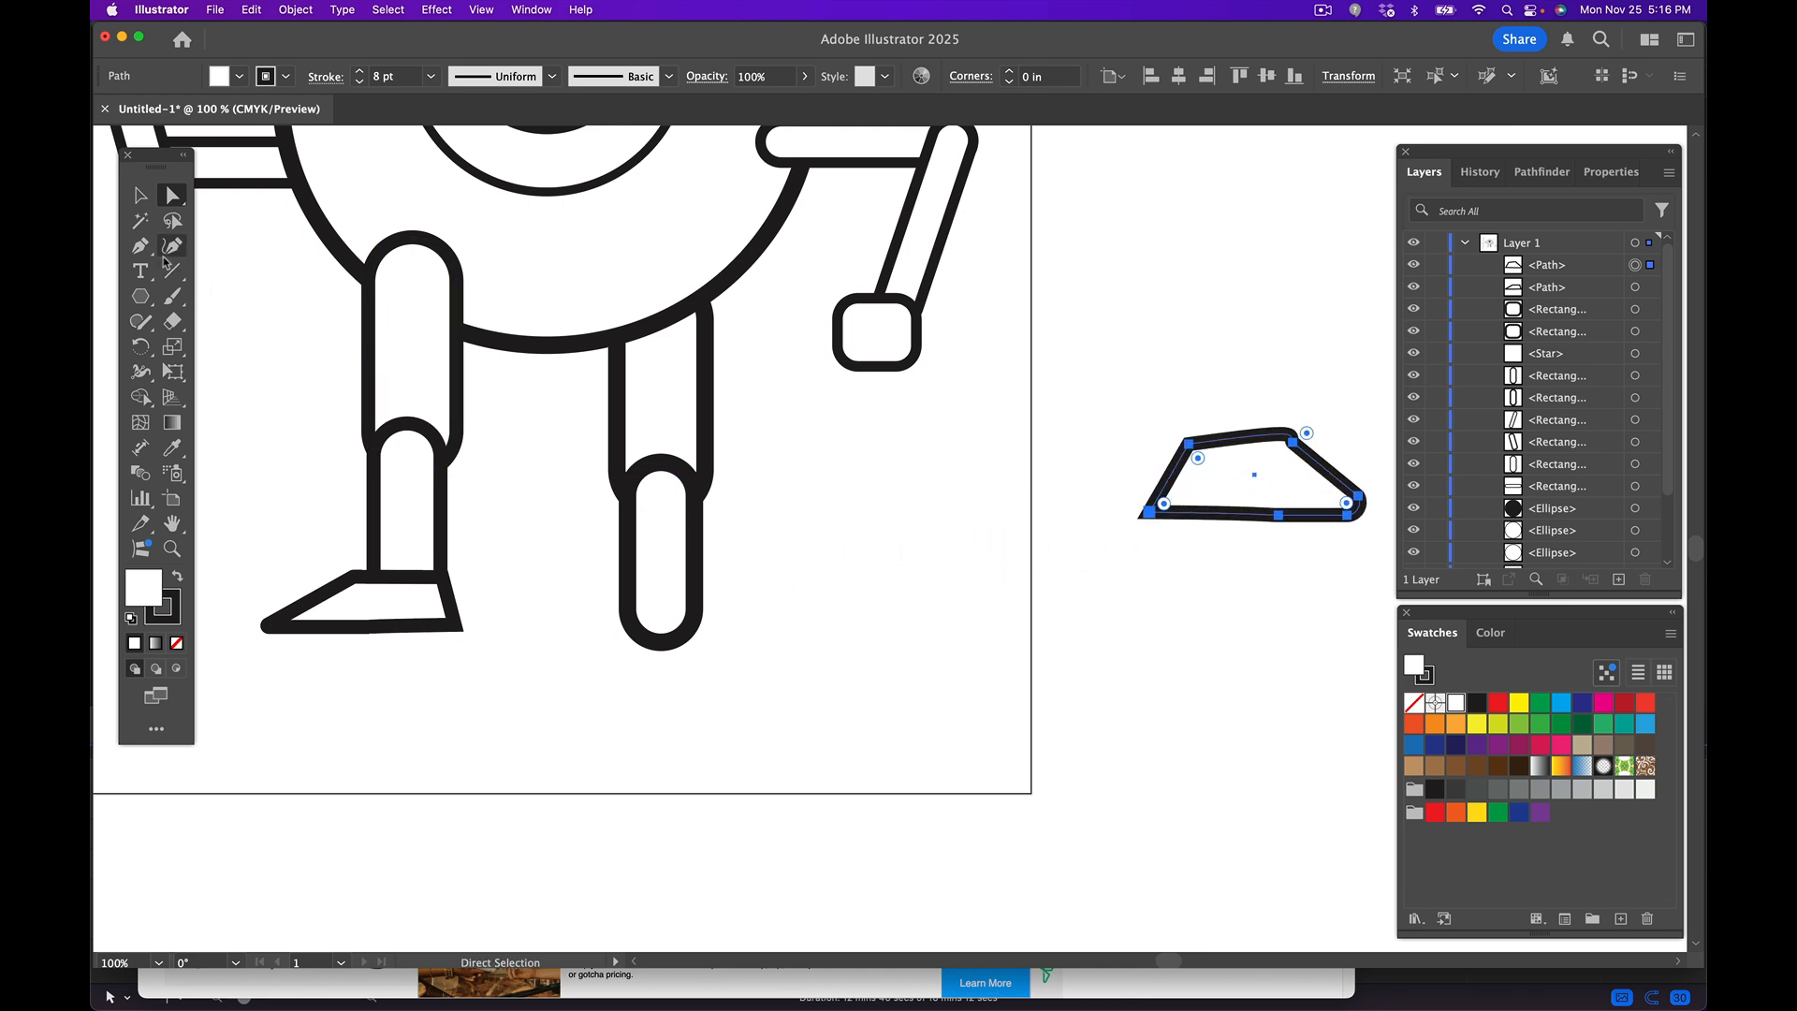
- Duplicate the left foot by copying and pasting it
left_click(140, 194)
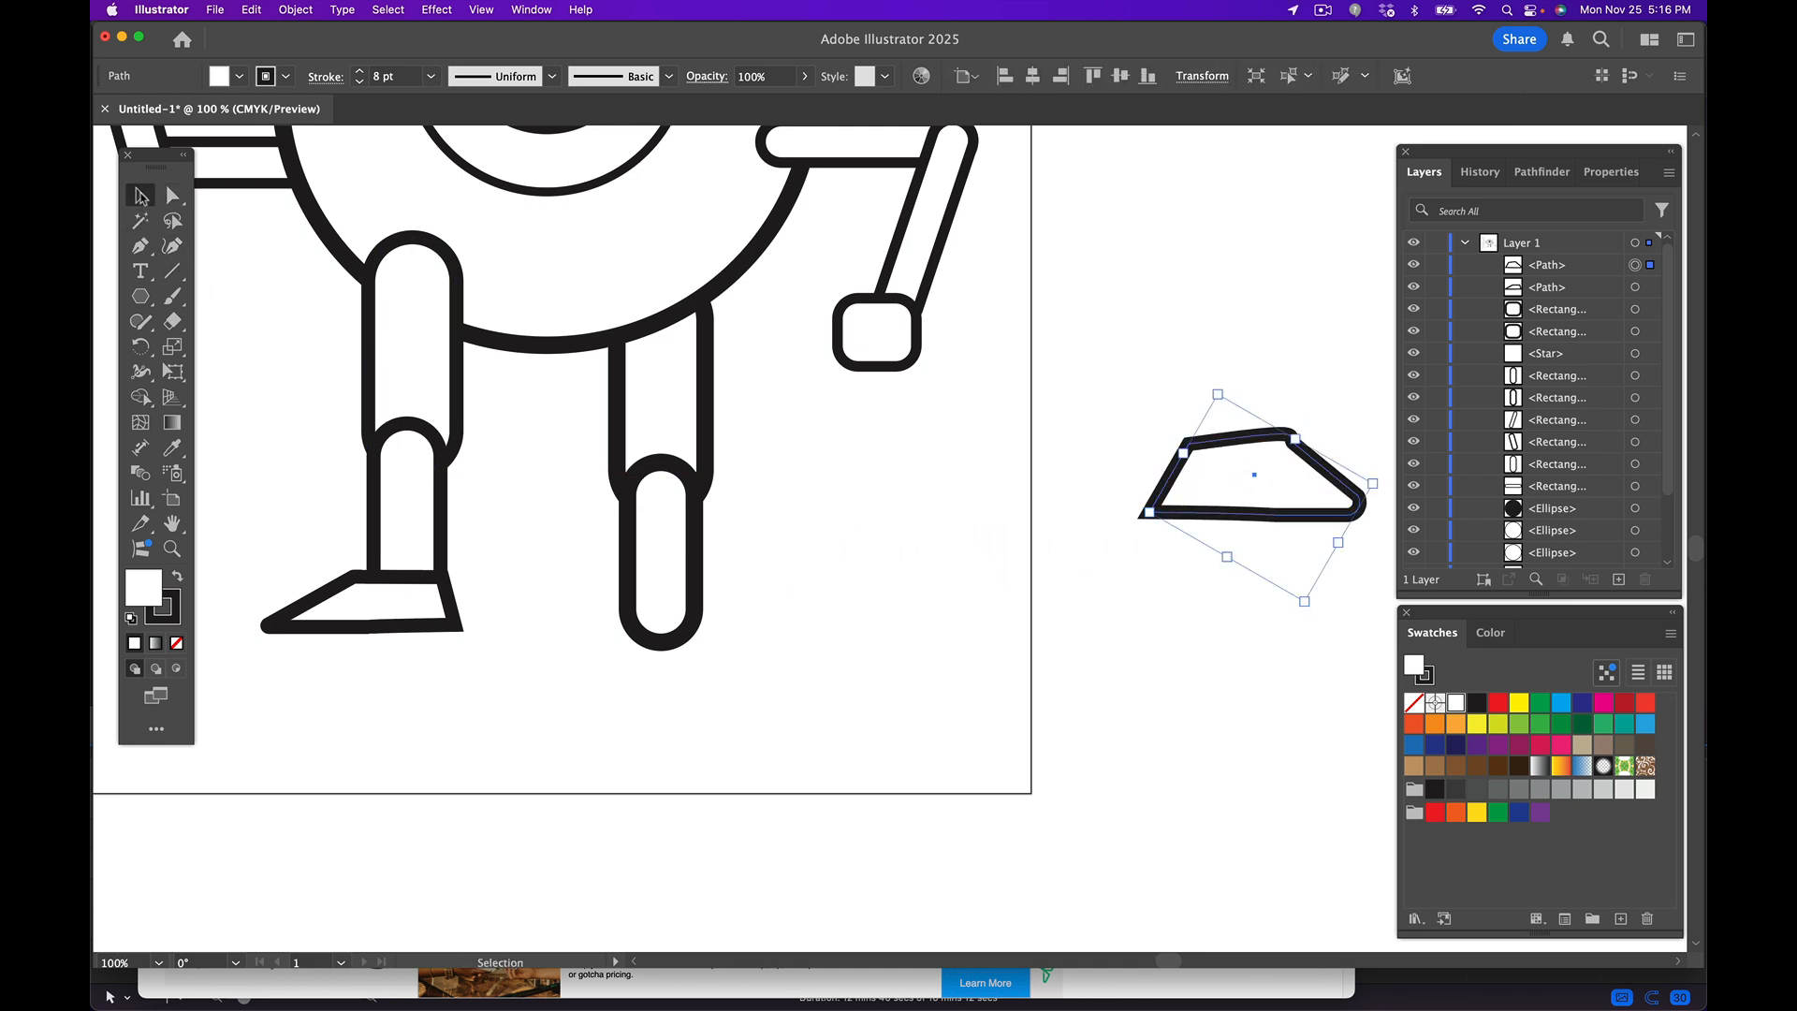
left_click(423, 617)
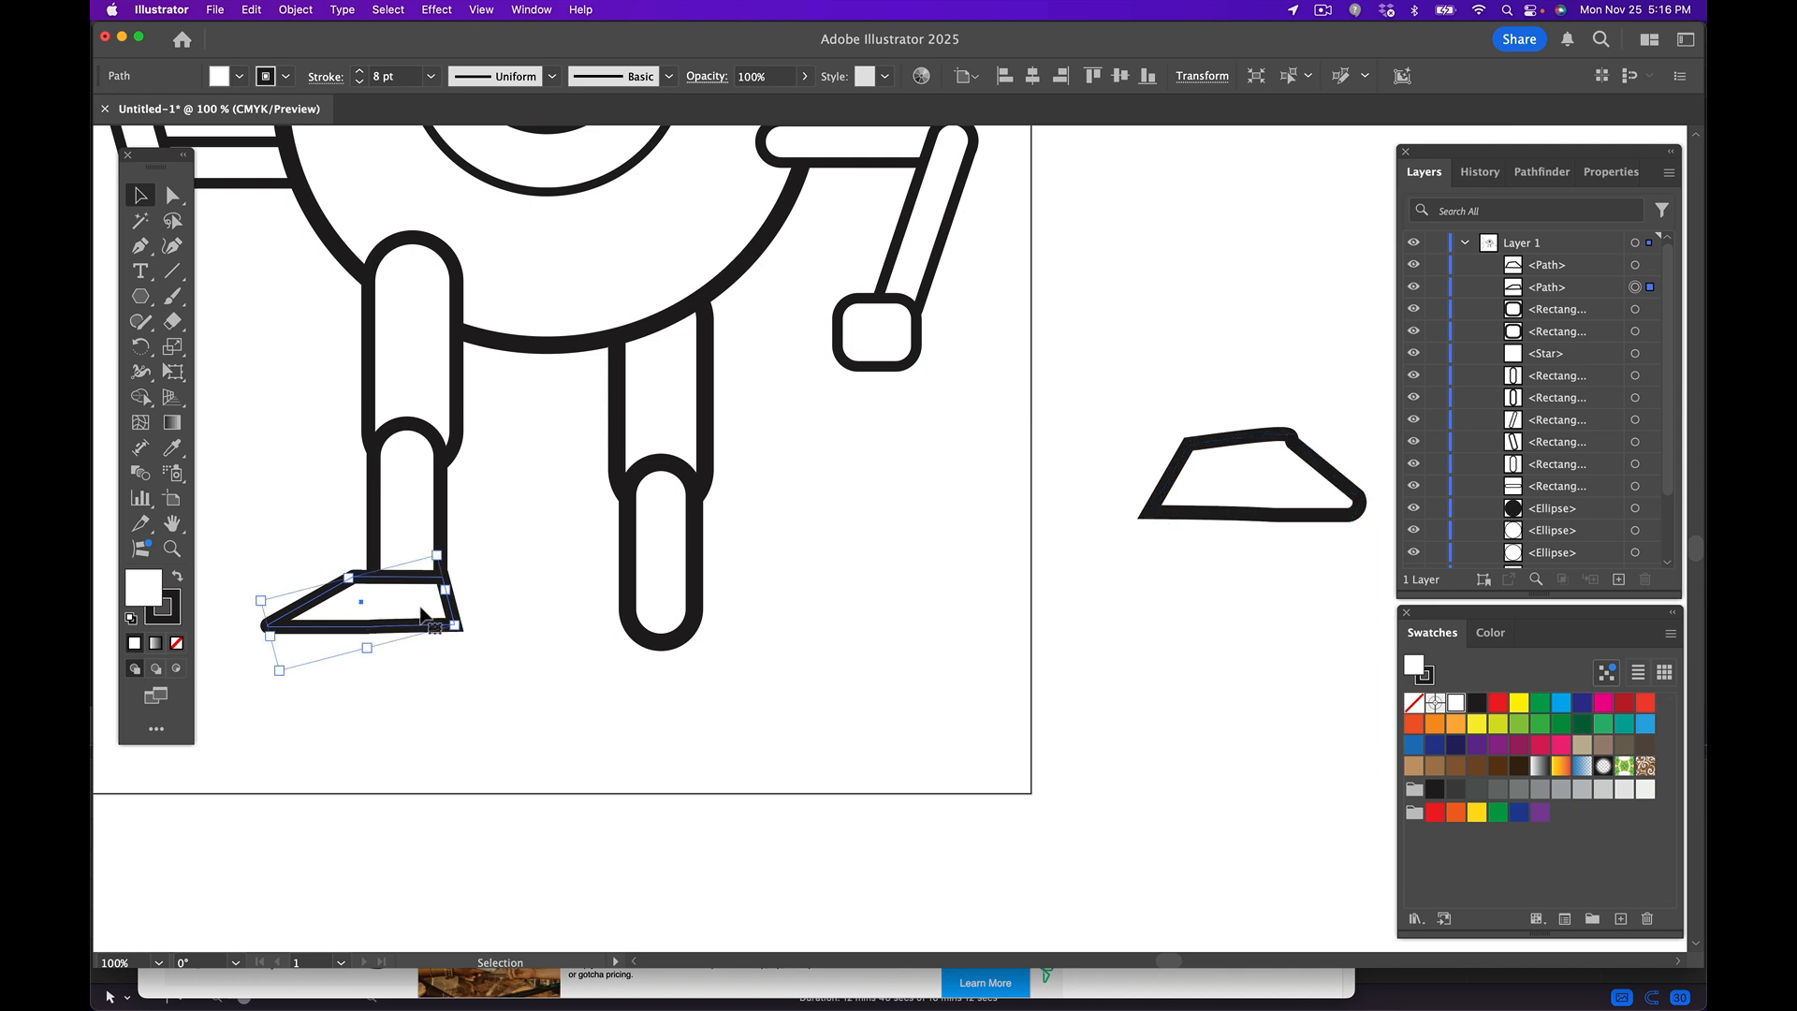
left_click(260, 13)
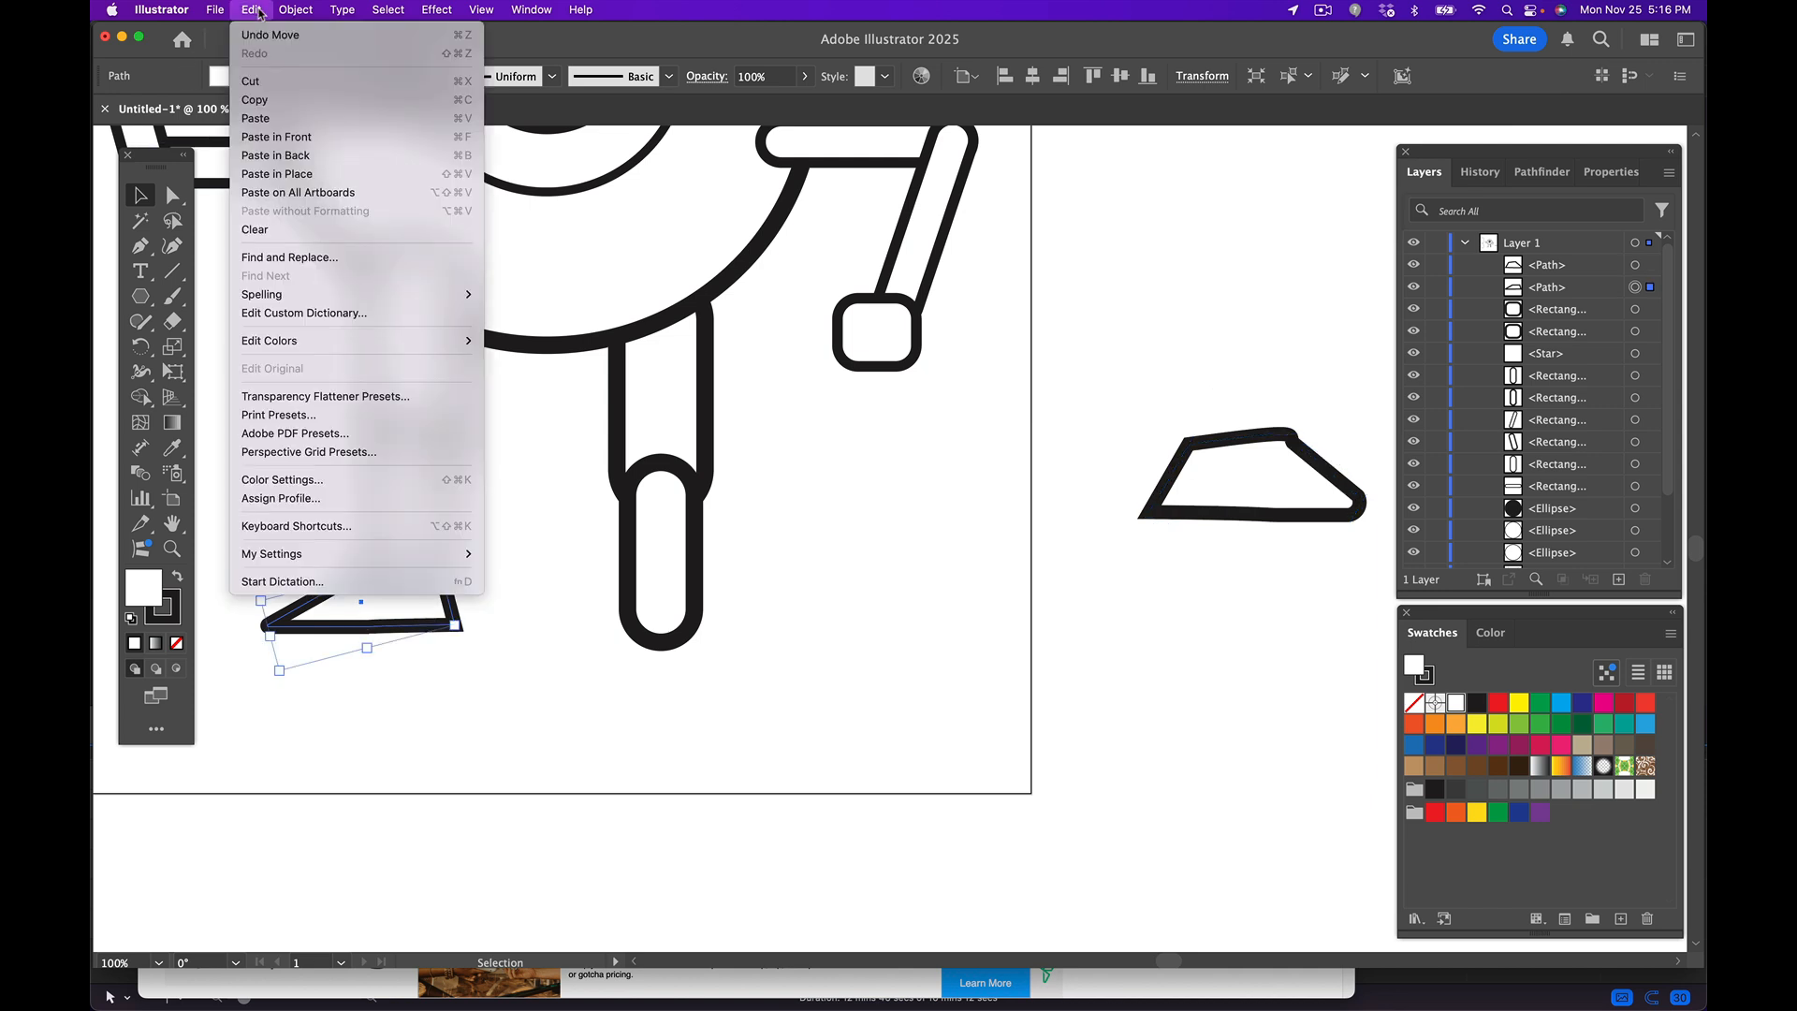
left_click(262, 100)
left_click(251, 13)
left_click(272, 122)
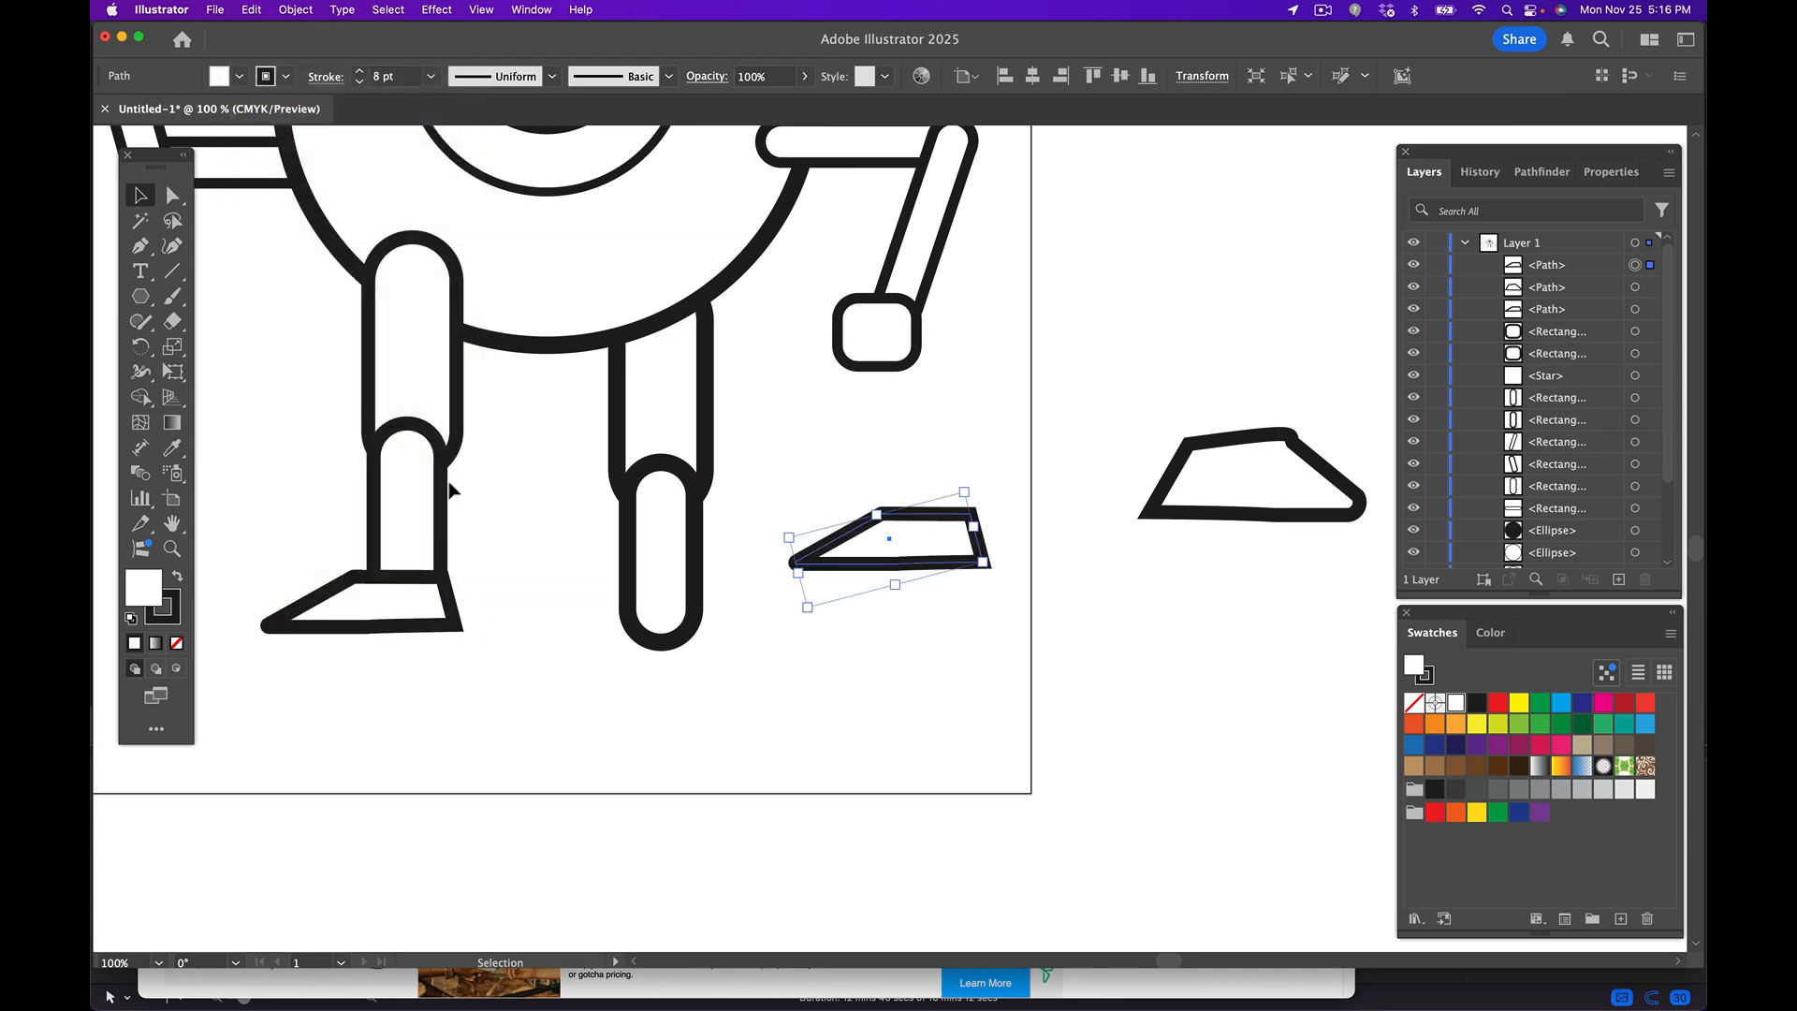
- Position the copied foot beneath the right leg, tilted and flipped so its toe points down to the right
left_click_drag(939, 560, 746, 627)
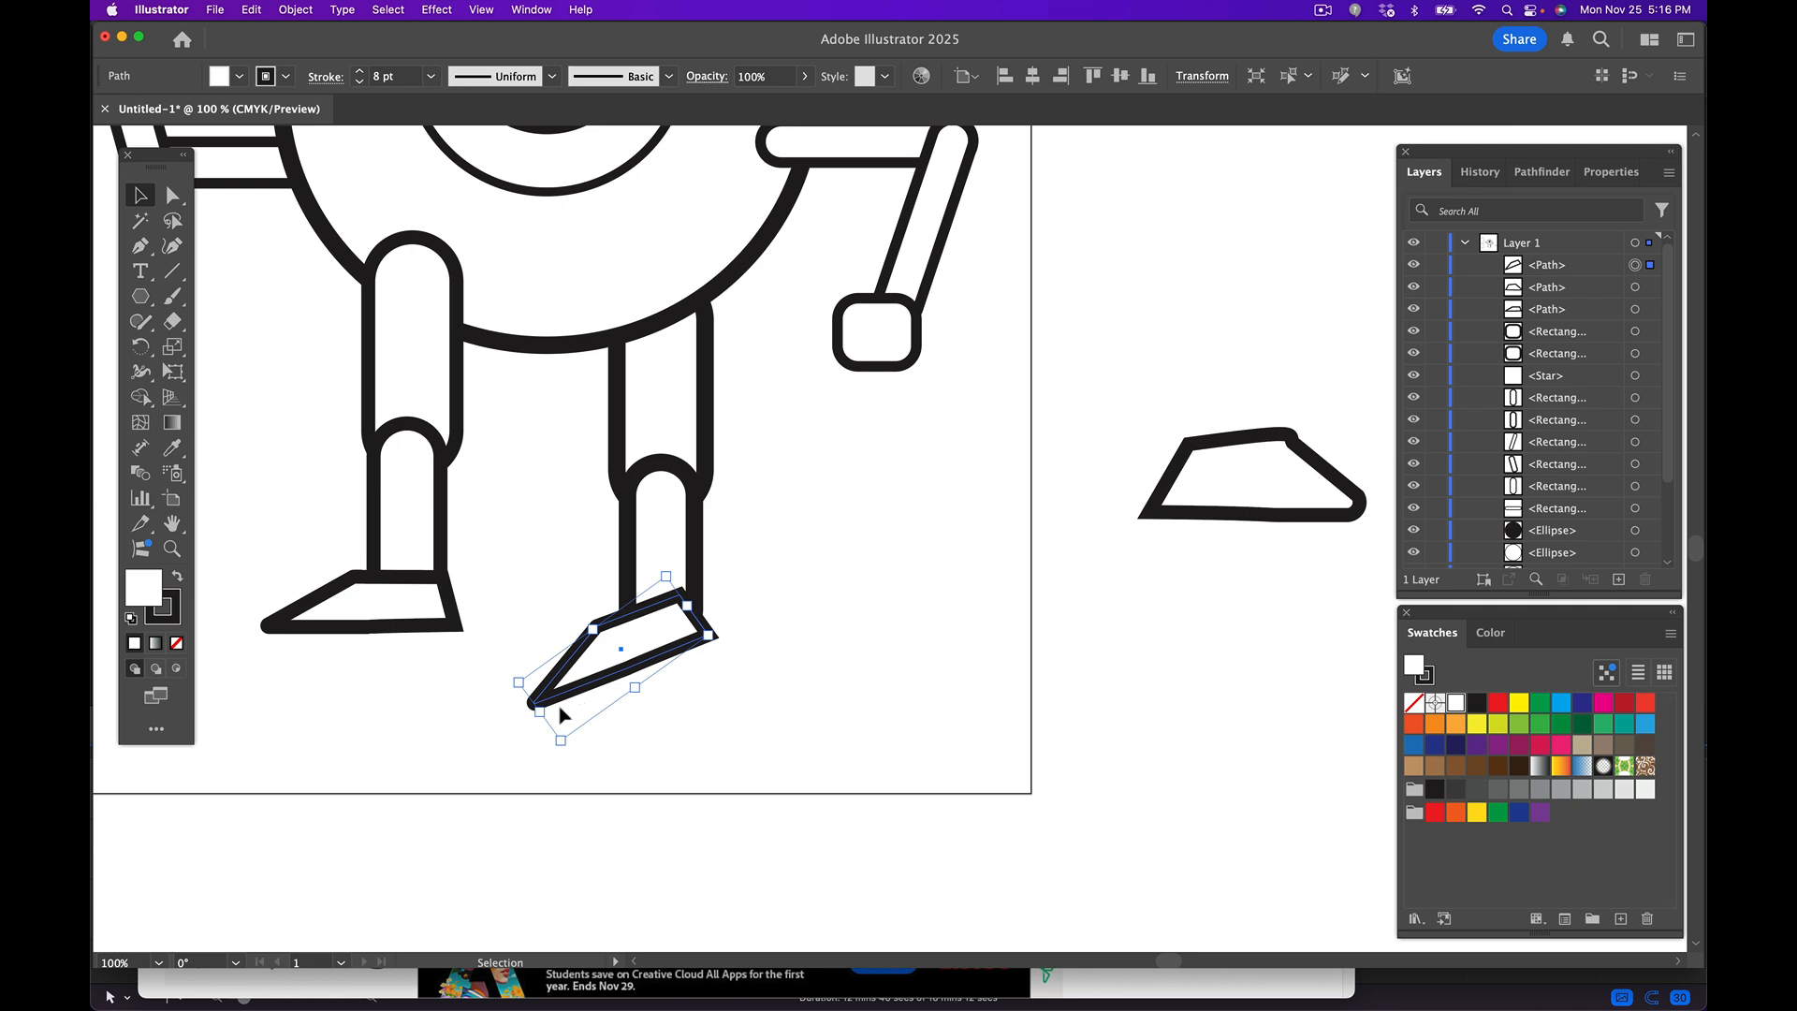
left_click_drag(540, 712, 823, 744)
left_click_drag(722, 532, 669, 644)
- Pull the right shin out beside the thigh and rotate it so it slopes down to the left
left_click_drag(675, 527, 849, 550)
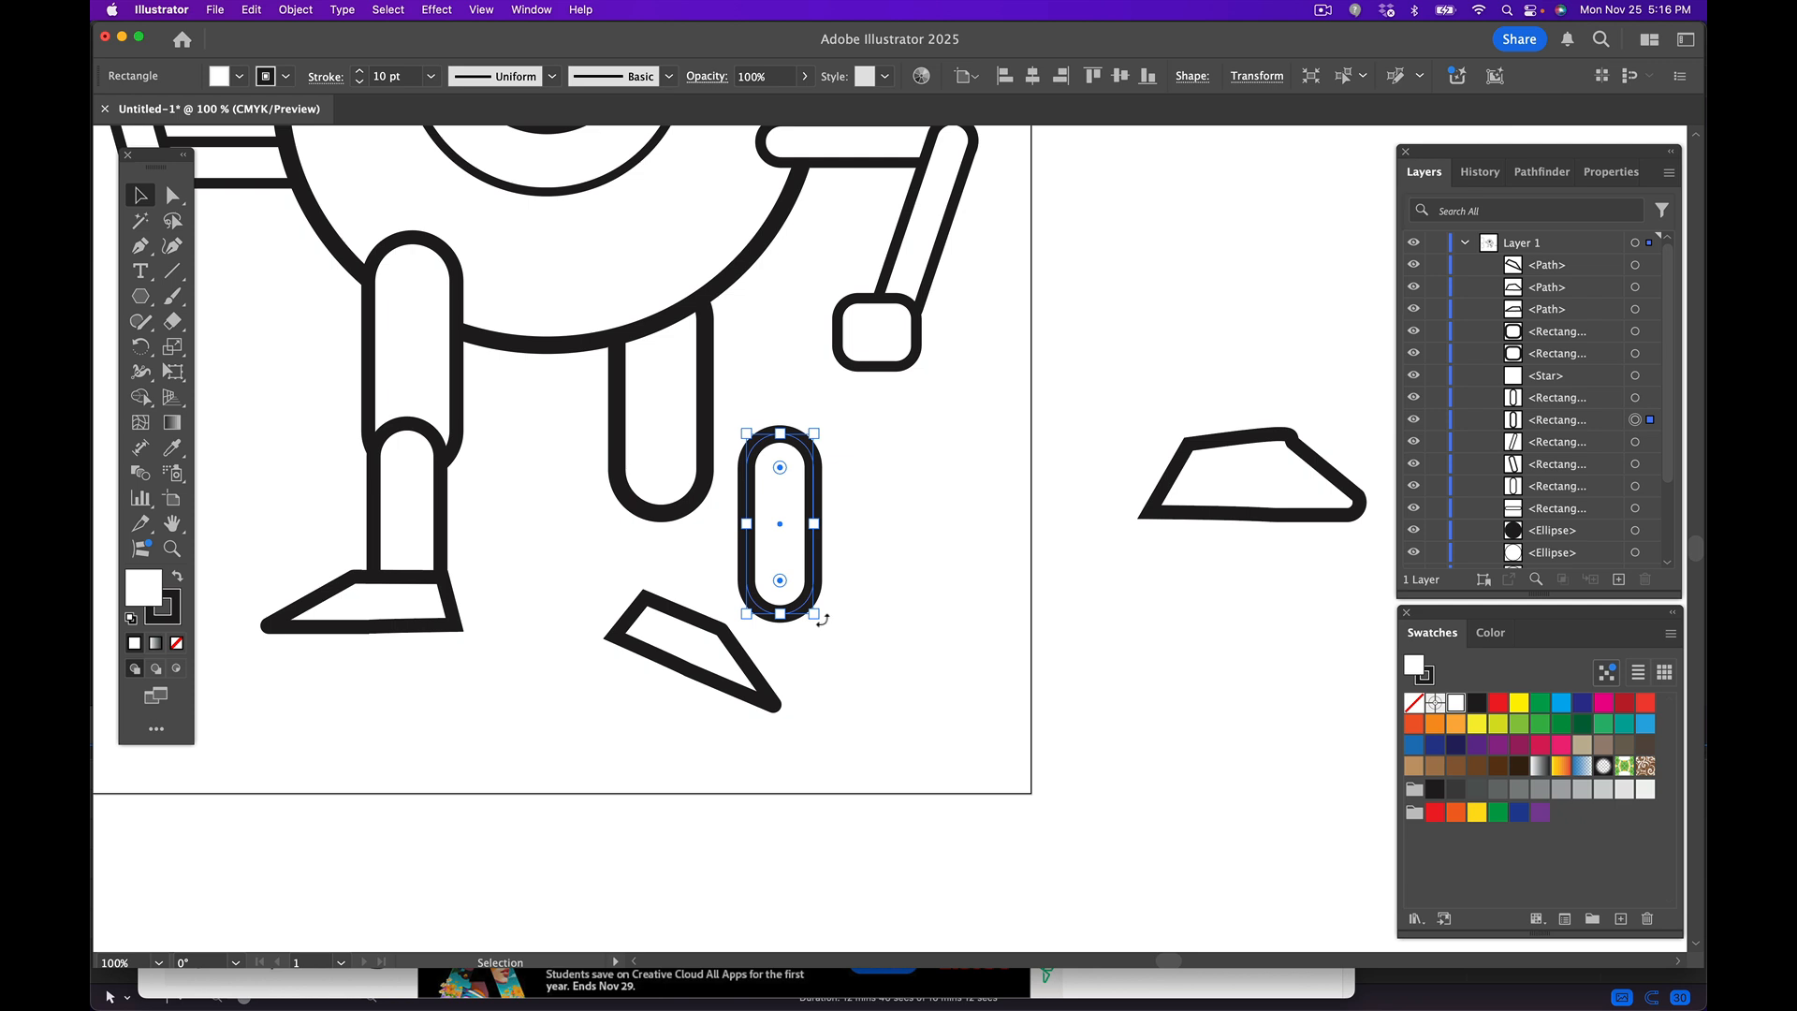
left_click_drag(822, 619, 711, 640)
left_click_drag(729, 552, 540, 558)
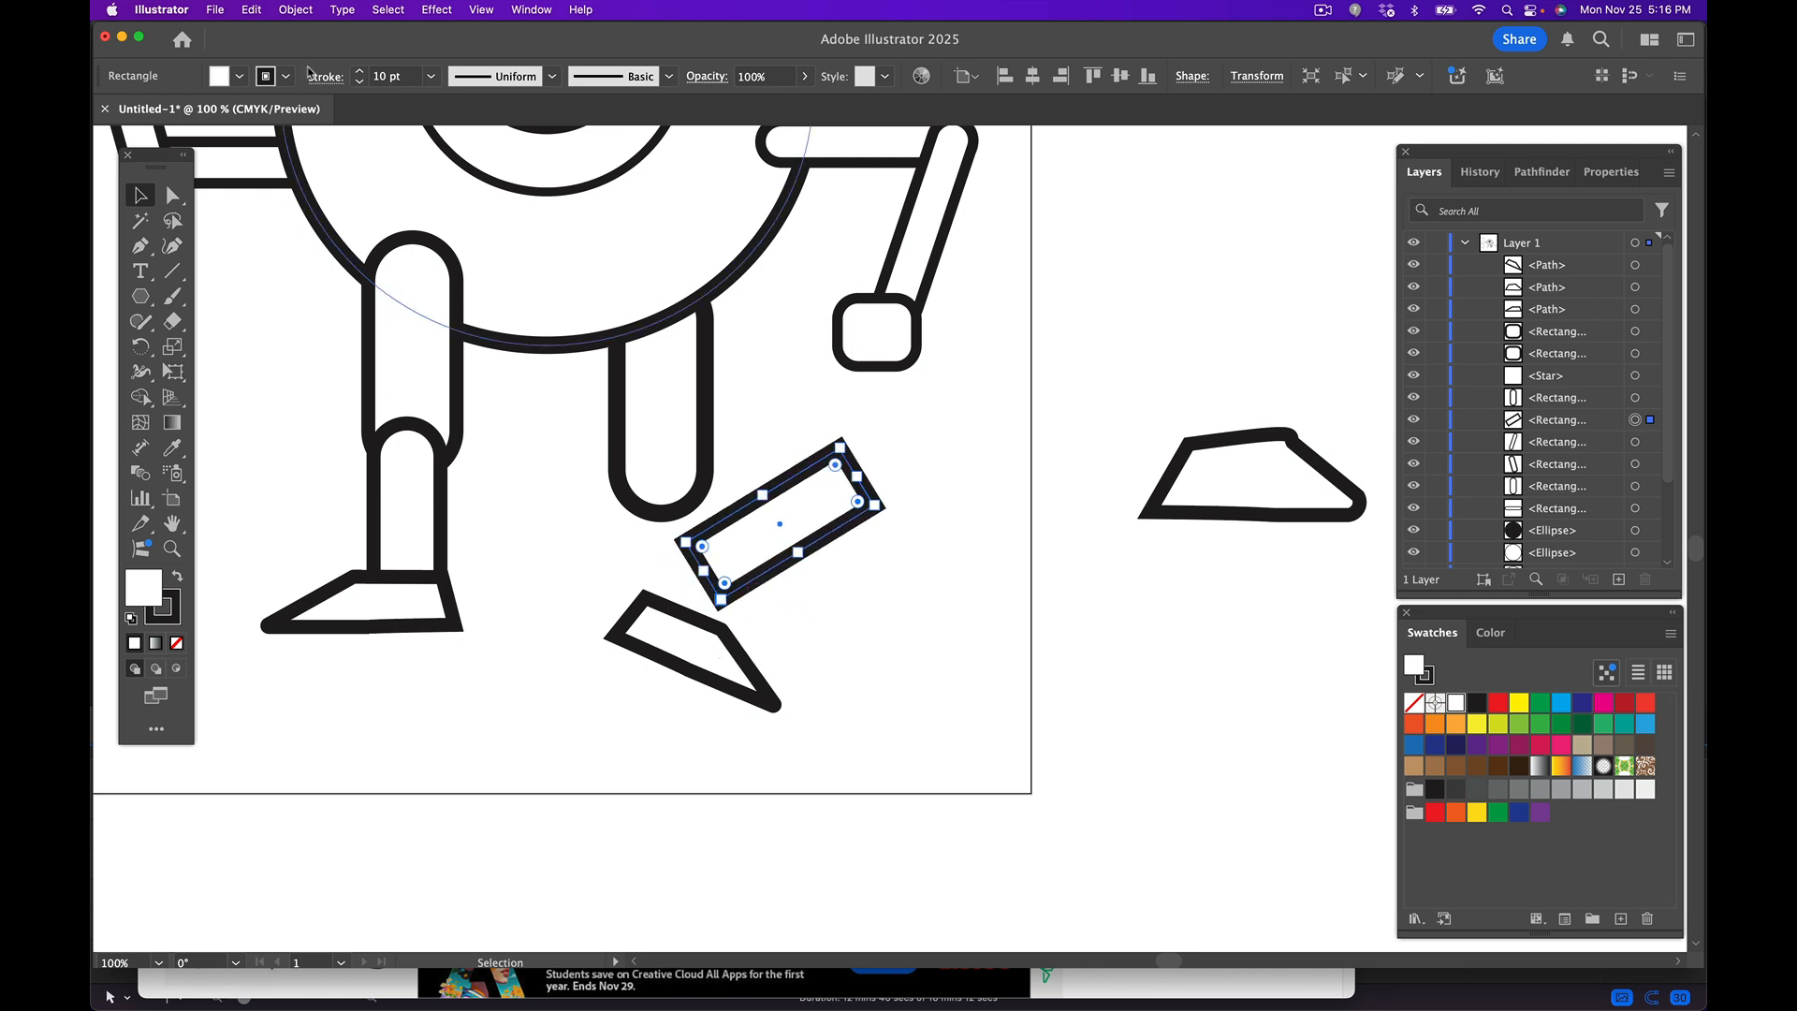
left_click(252, 10)
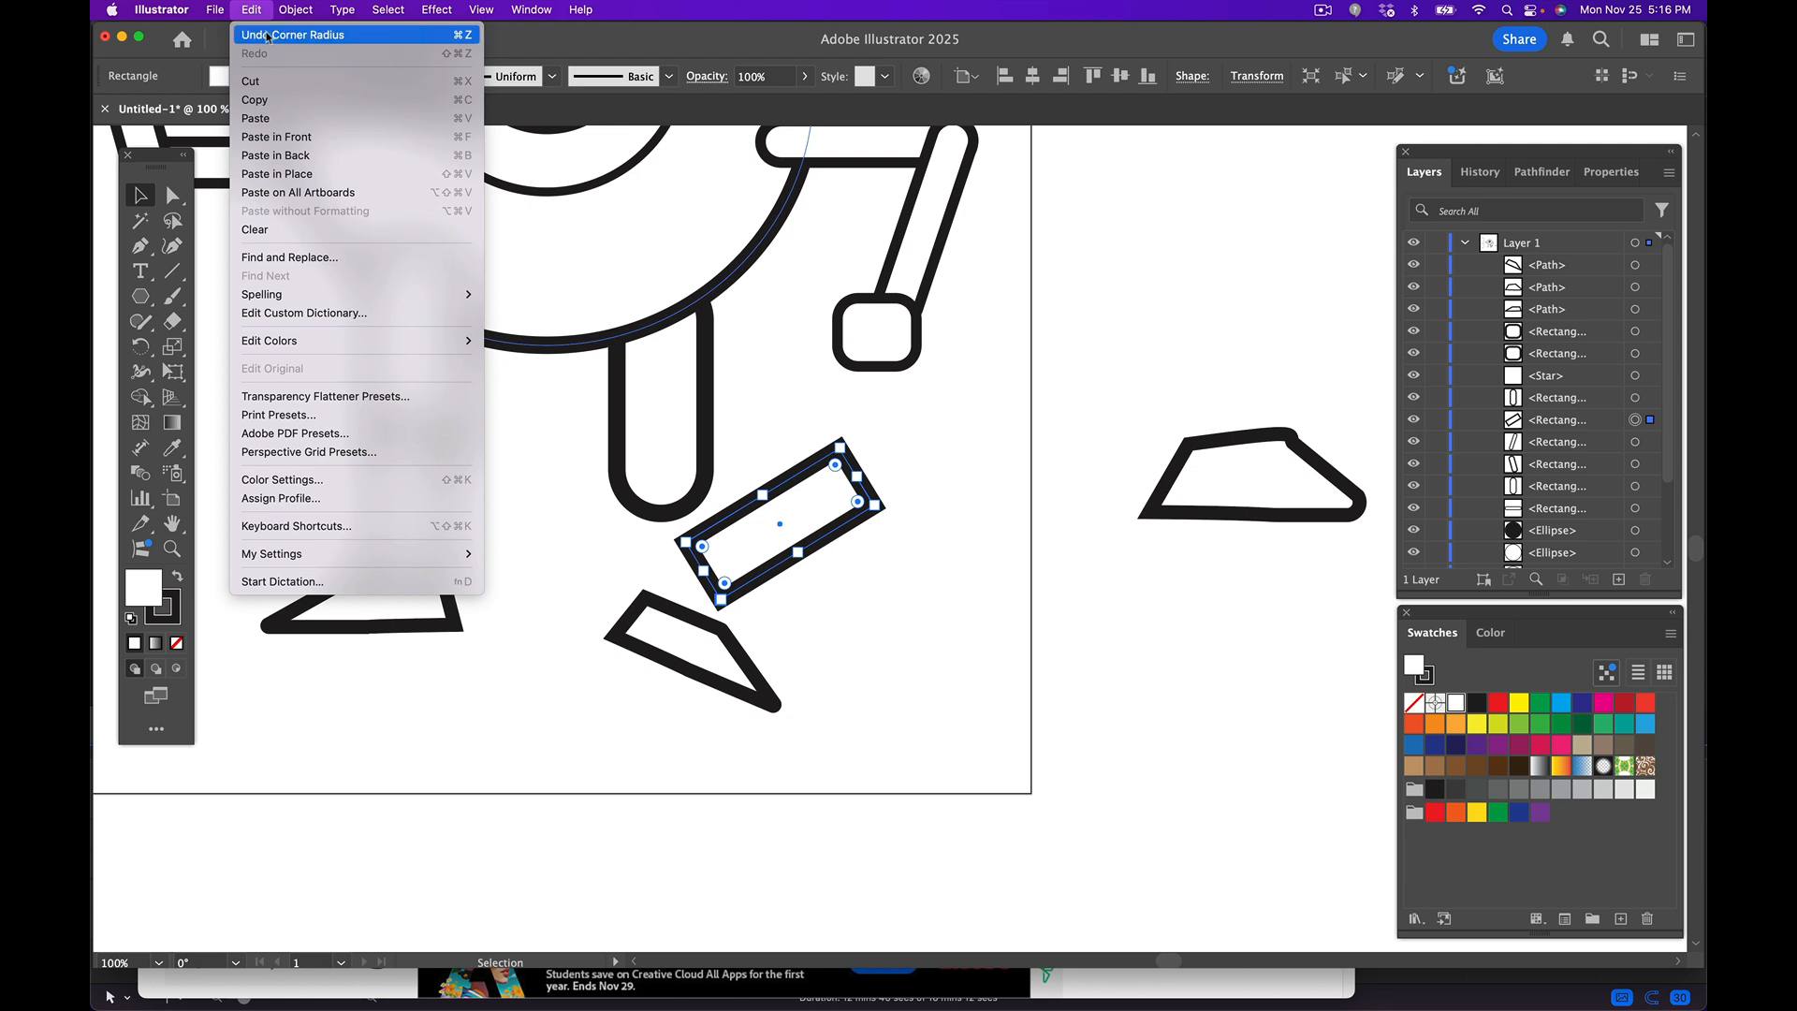
left_click(267, 35)
- Attach the tilted shin to the lower end of the right thigh and place the copied foot over the shin's lower end
left_click(861, 609)
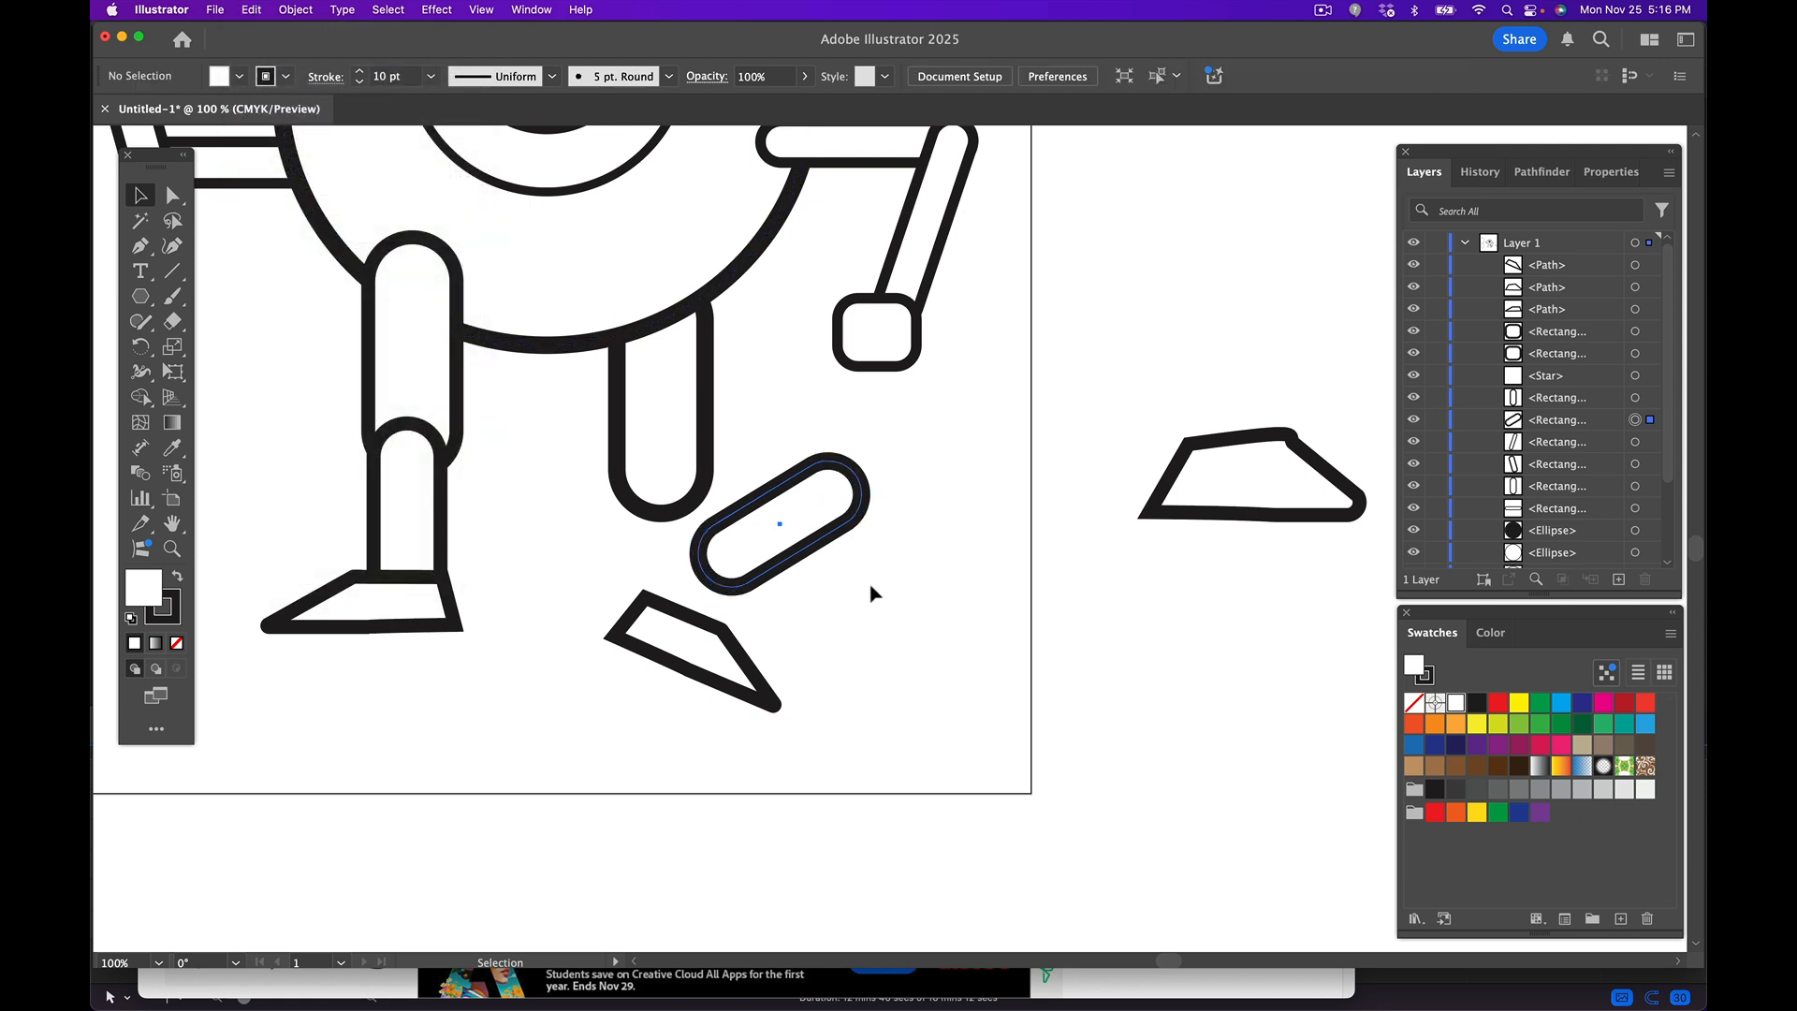
left_click_drag(782, 526, 625, 513)
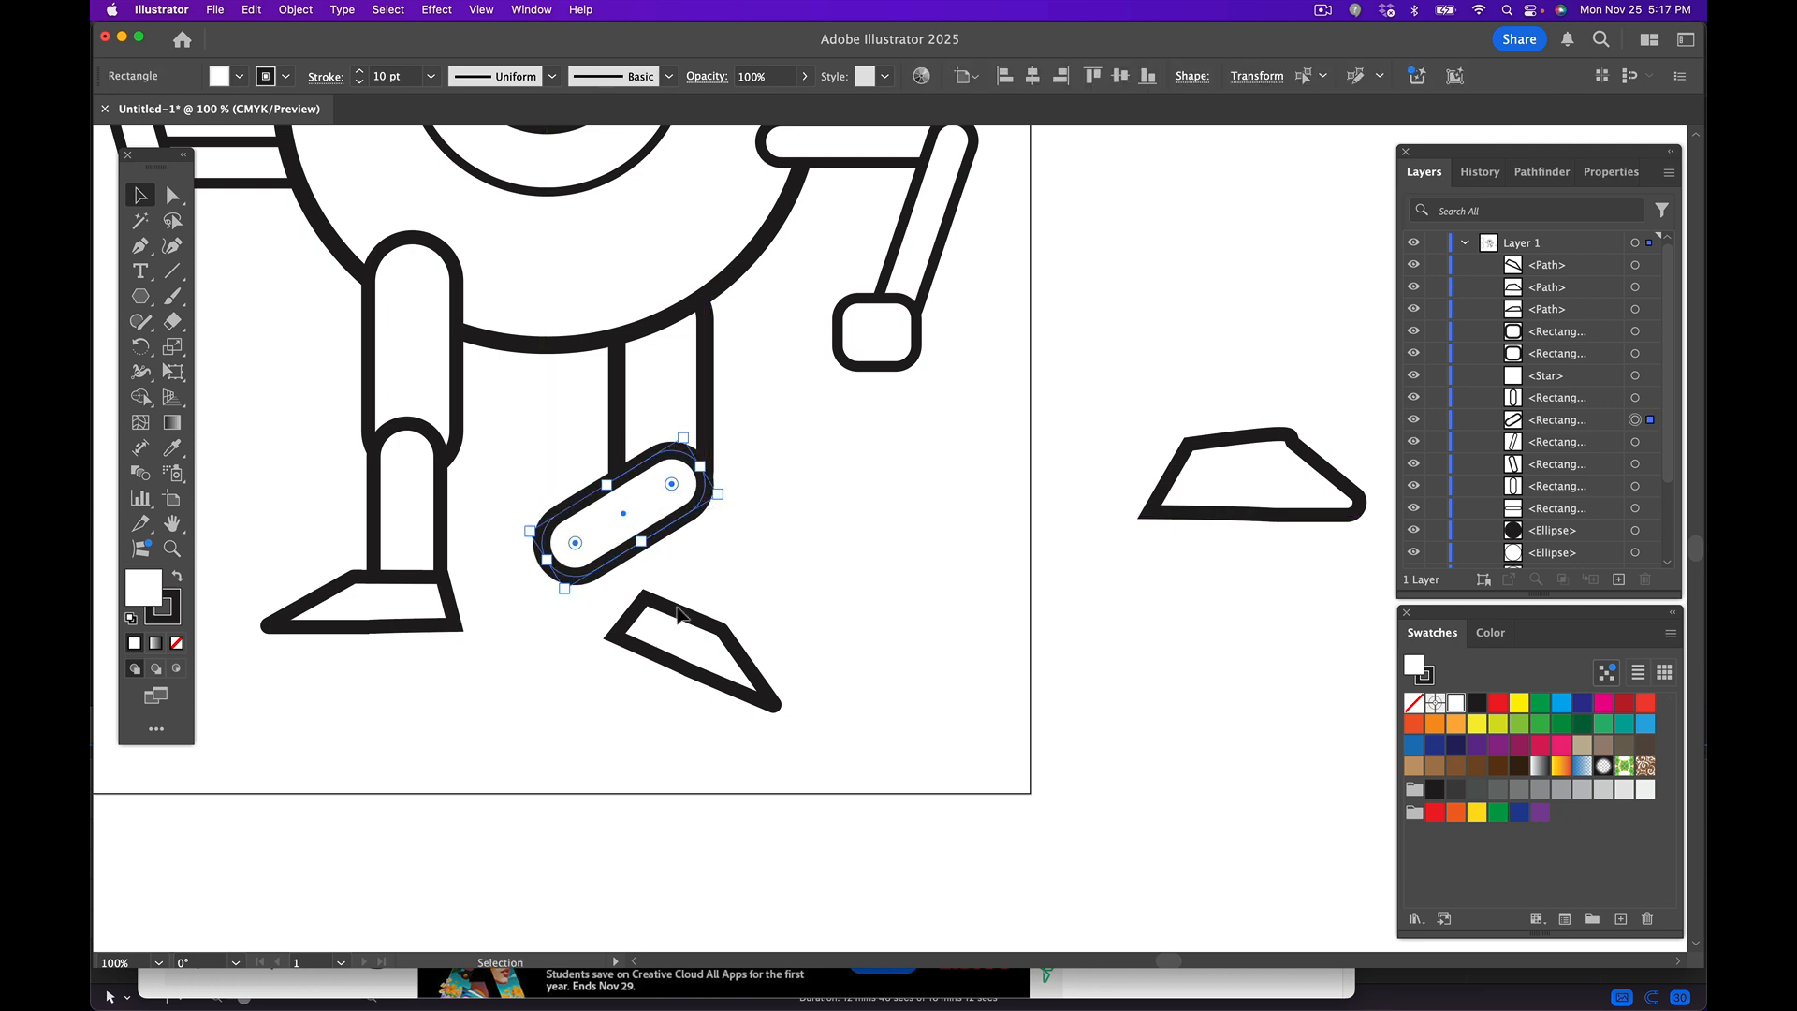
left_click_drag(683, 657, 580, 582)
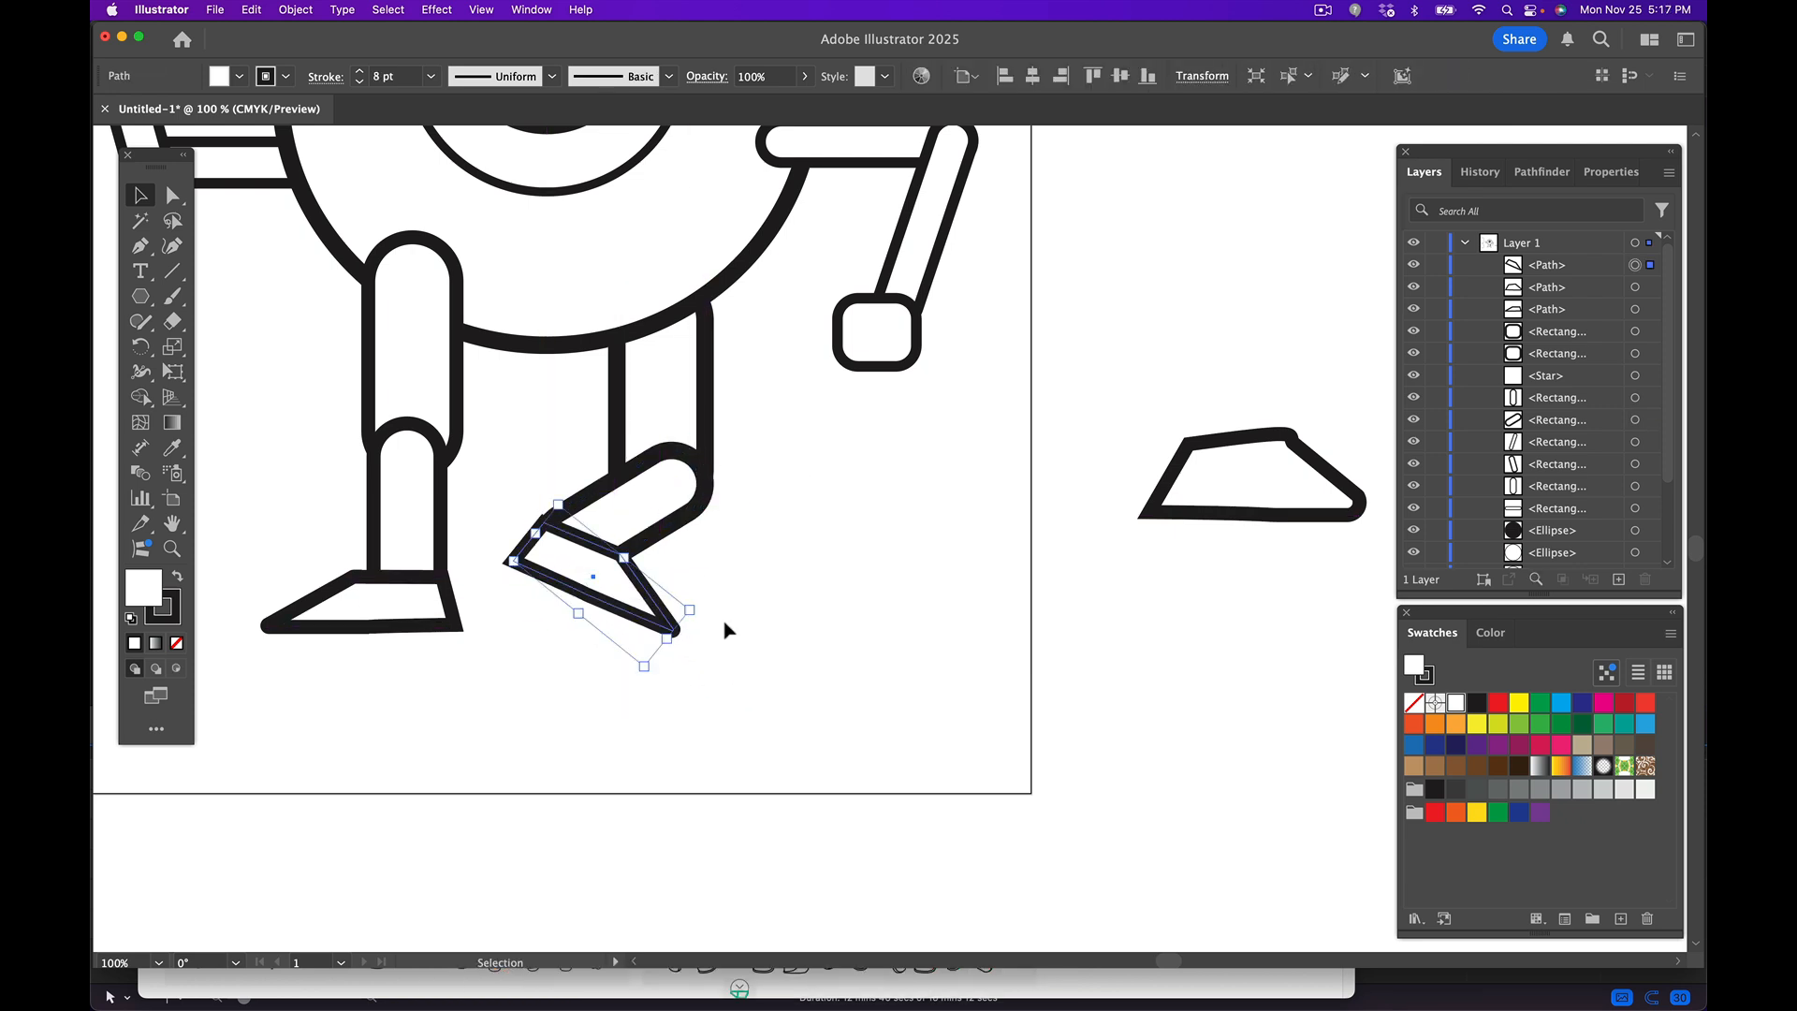
left_click(842, 682)
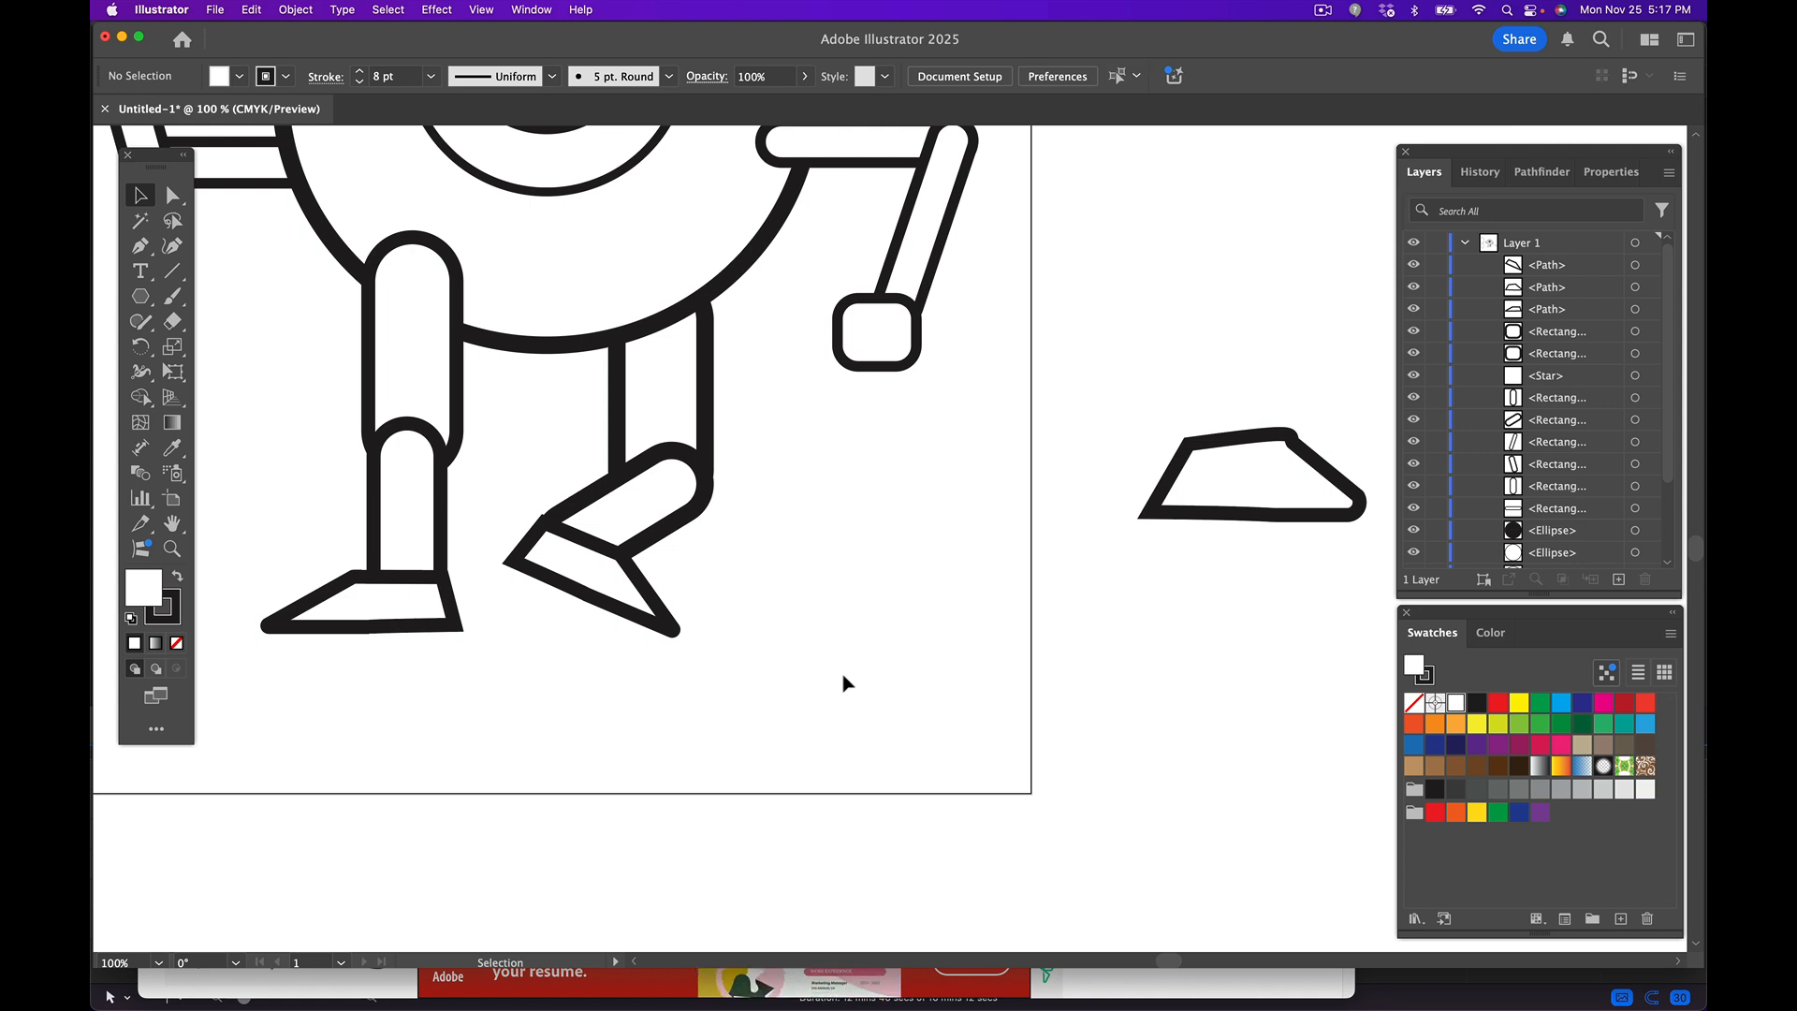
left_click_drag(903, 676, 942, 806)
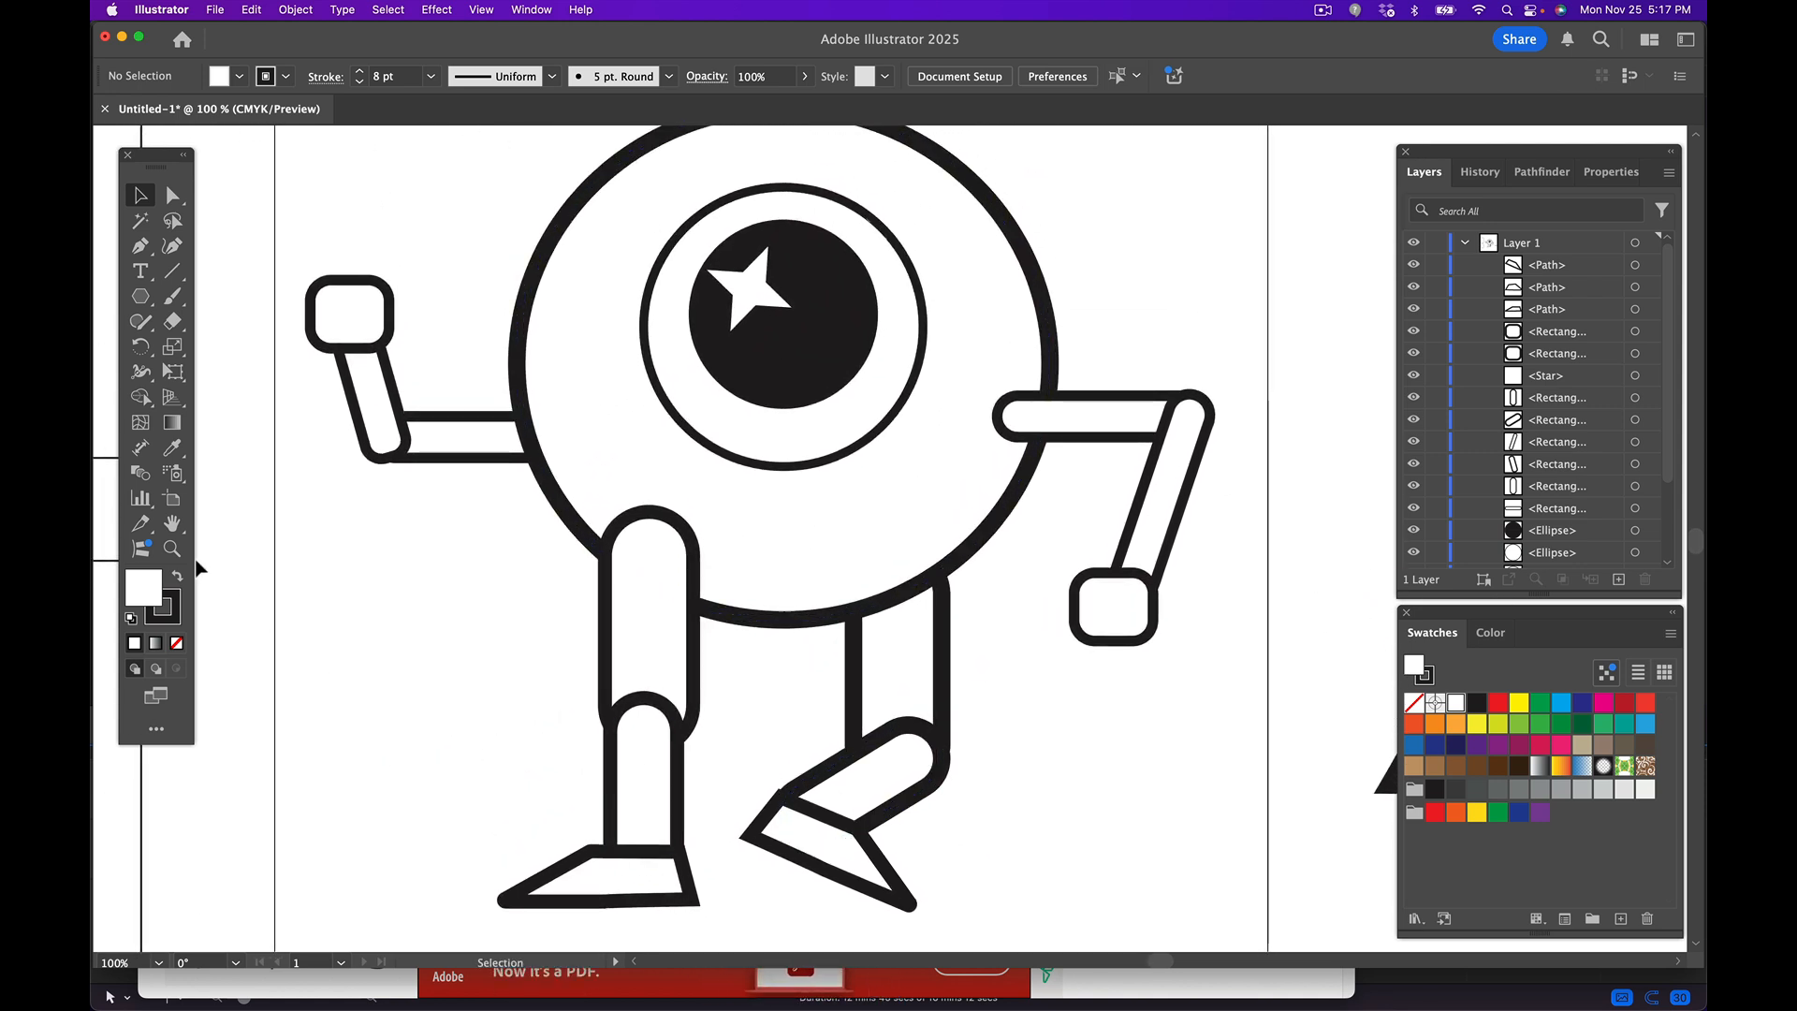
left_click(172, 525)
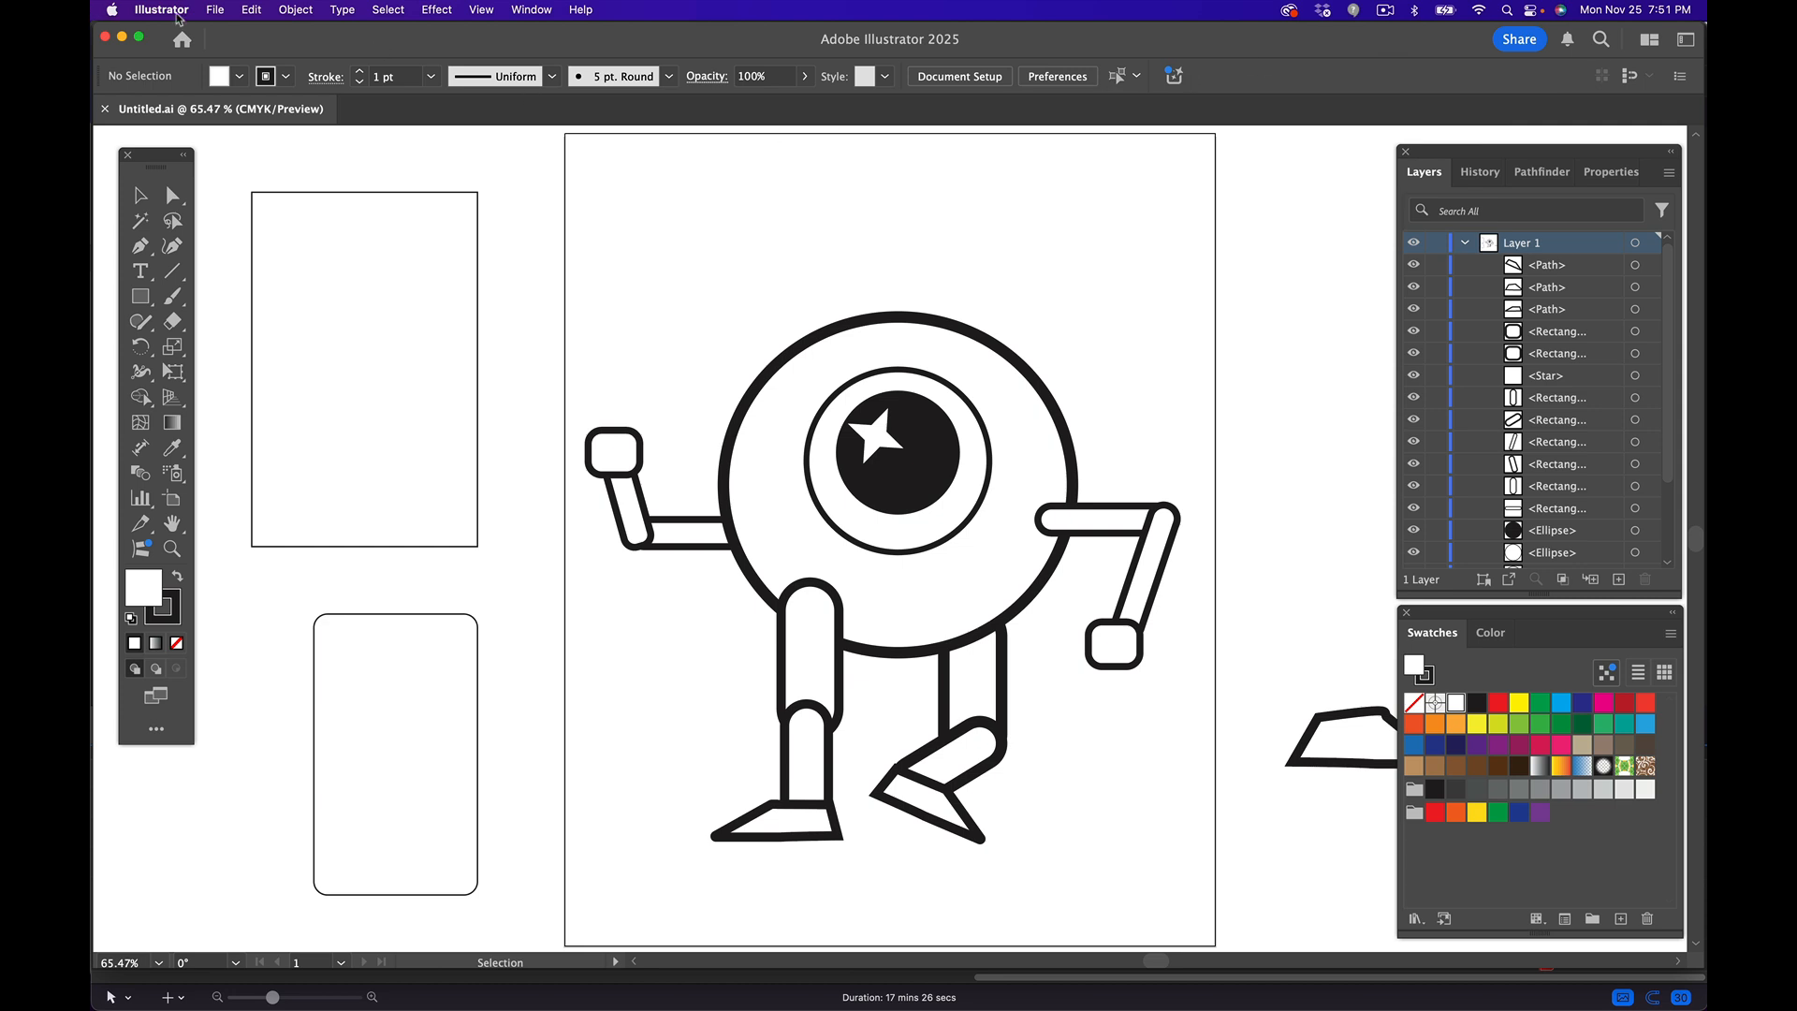
- Save the document on the computer in the Illustrator Videos folder as JedTheDancingEyeball in Adobe Illustrator (ai) format, keeping the default Illustrator 2020 options
left_click(215, 11)
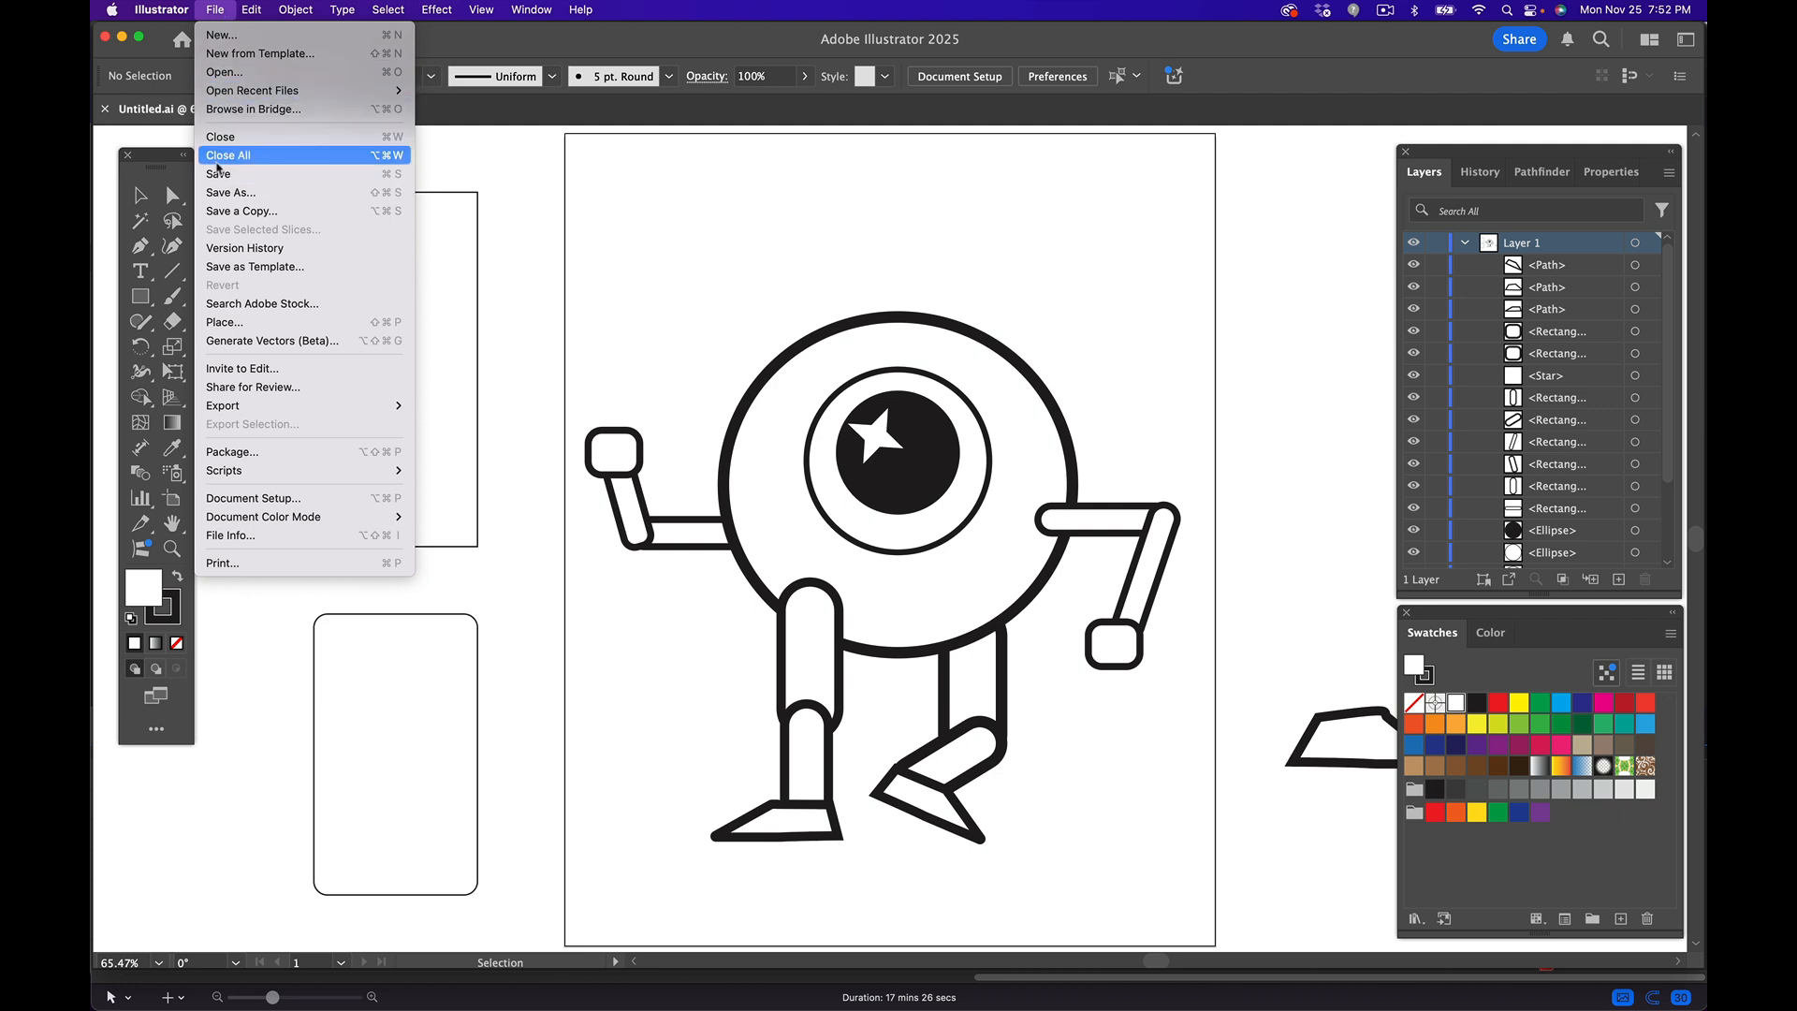
left_click(222, 194)
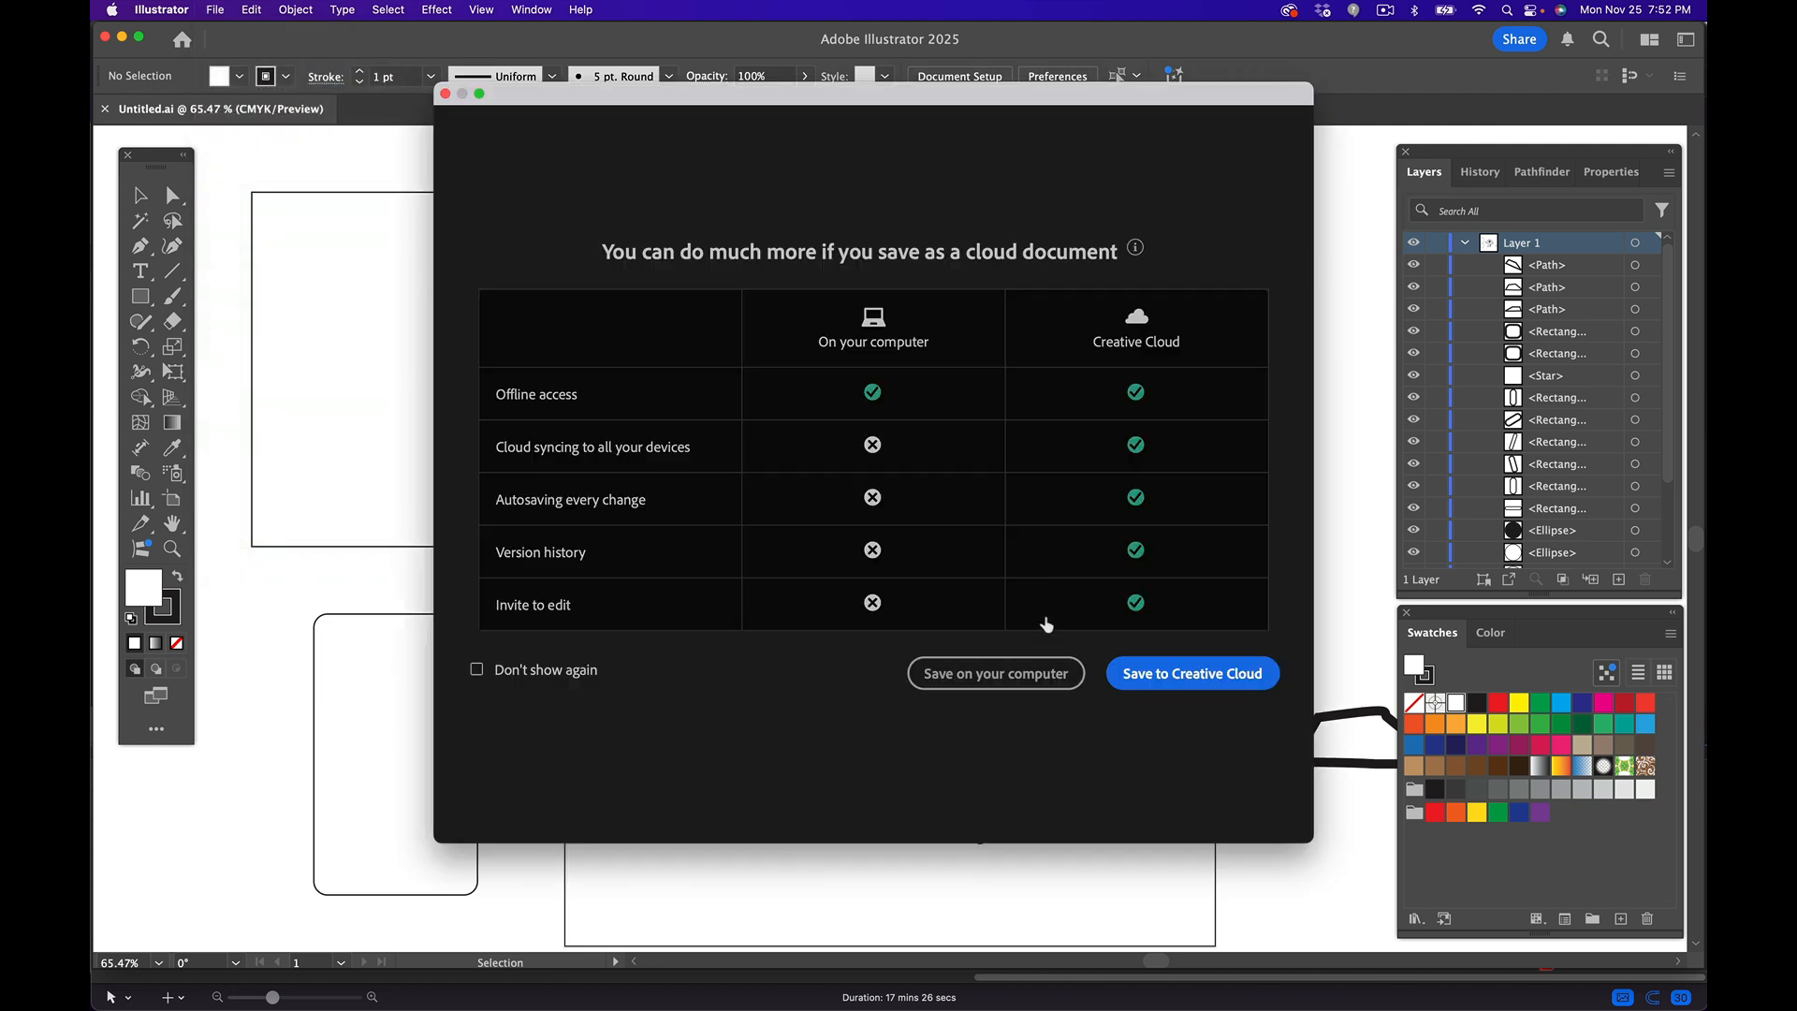
left_click(980, 673)
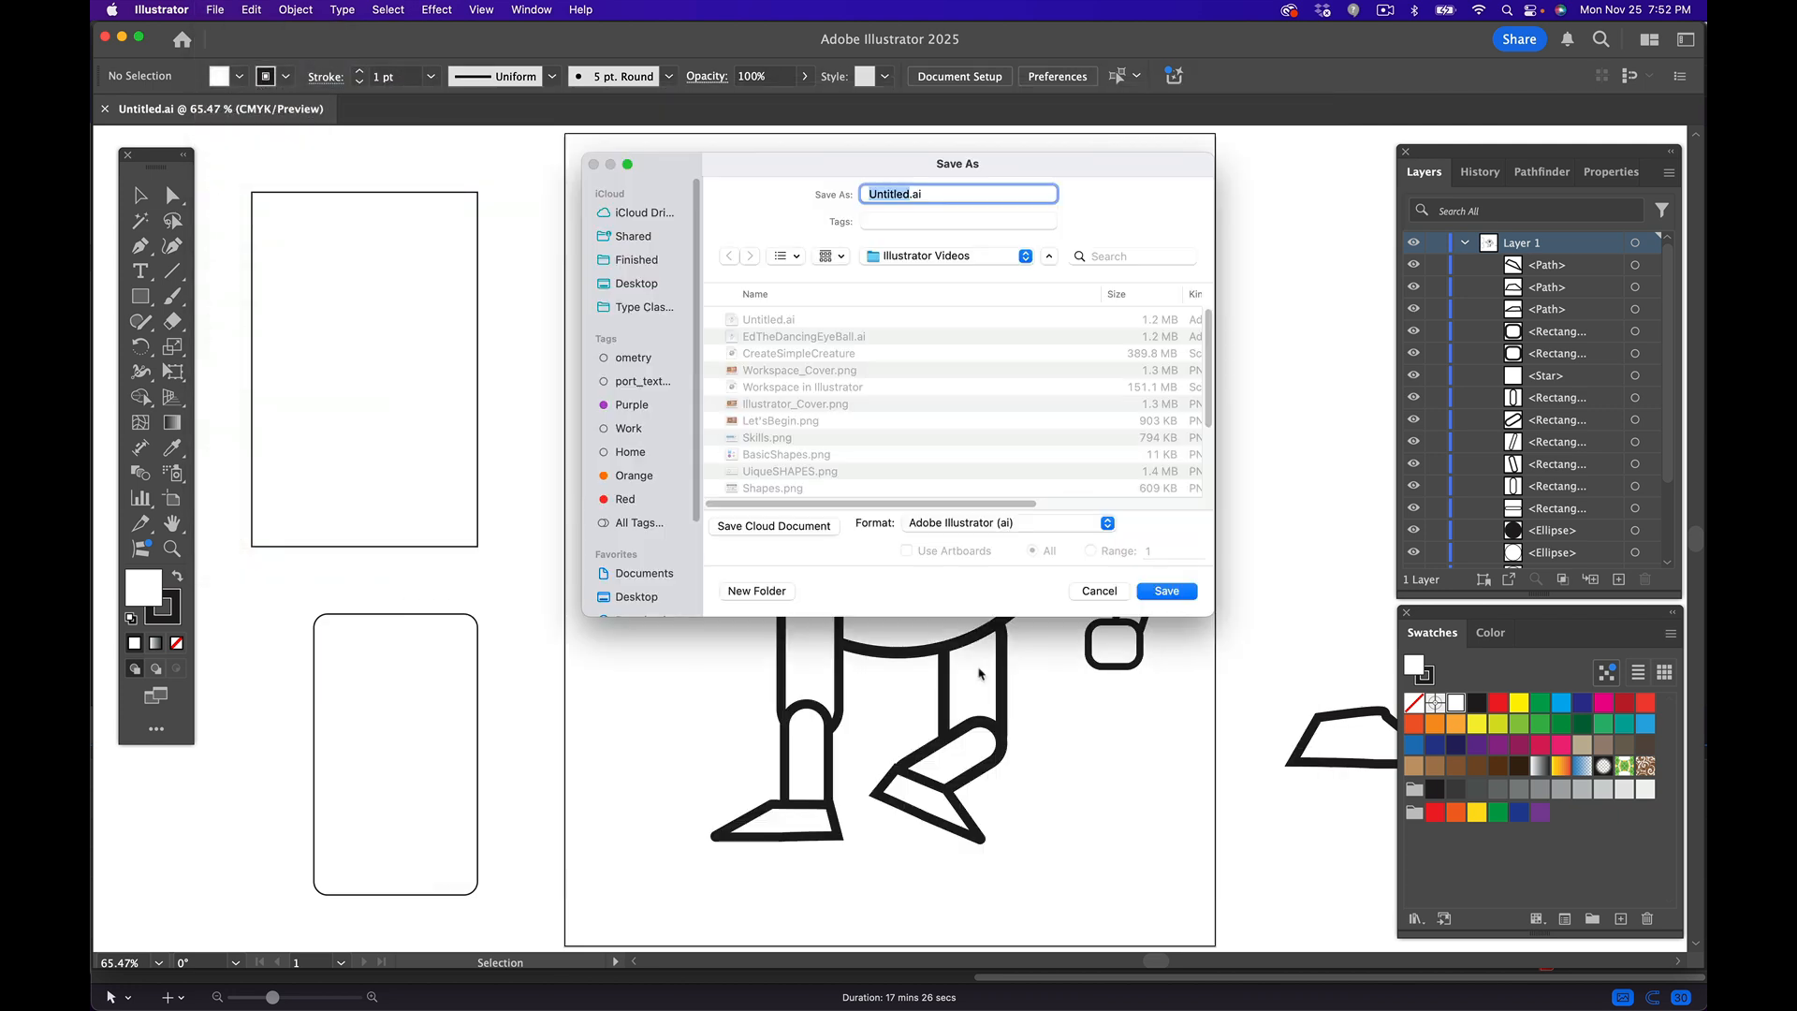
type("JED")
key("BackSpace")
key("BackSpace")
key("BackSpace")
type("JedTheDancingEyr")
key("BackSpace")
type("eball")
left_click(1167, 592)
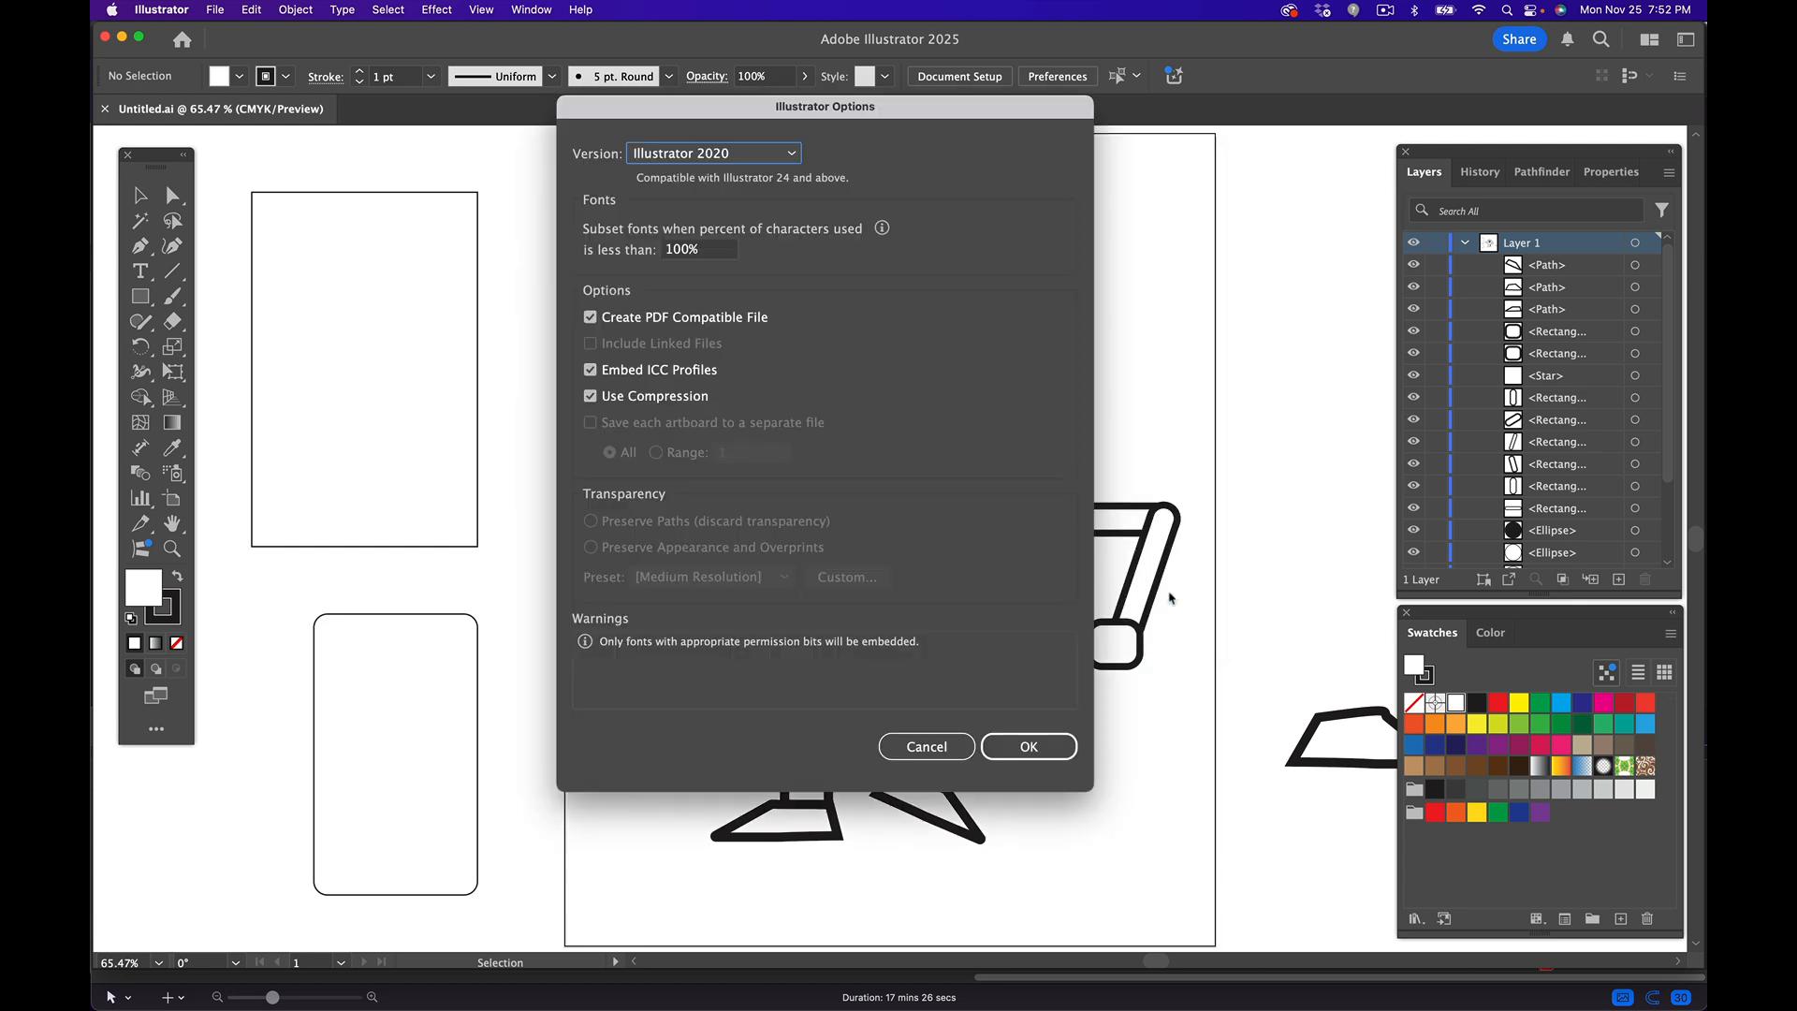
left_click(1010, 746)
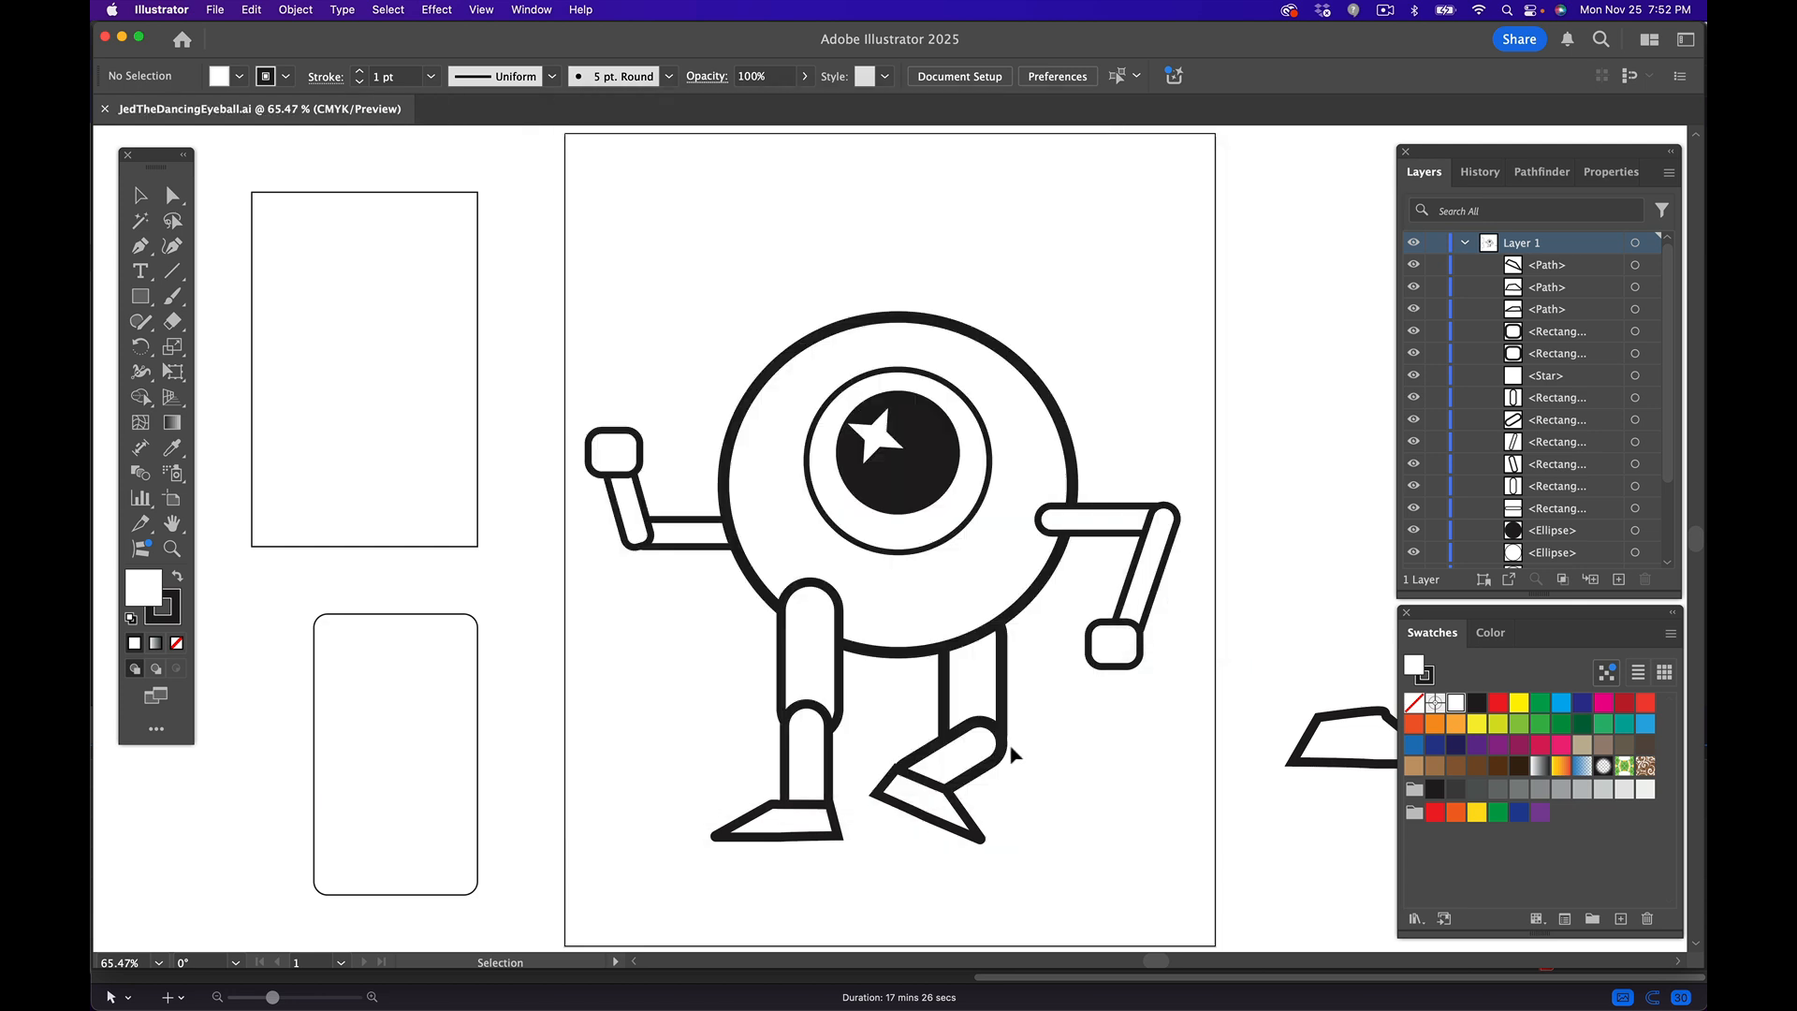